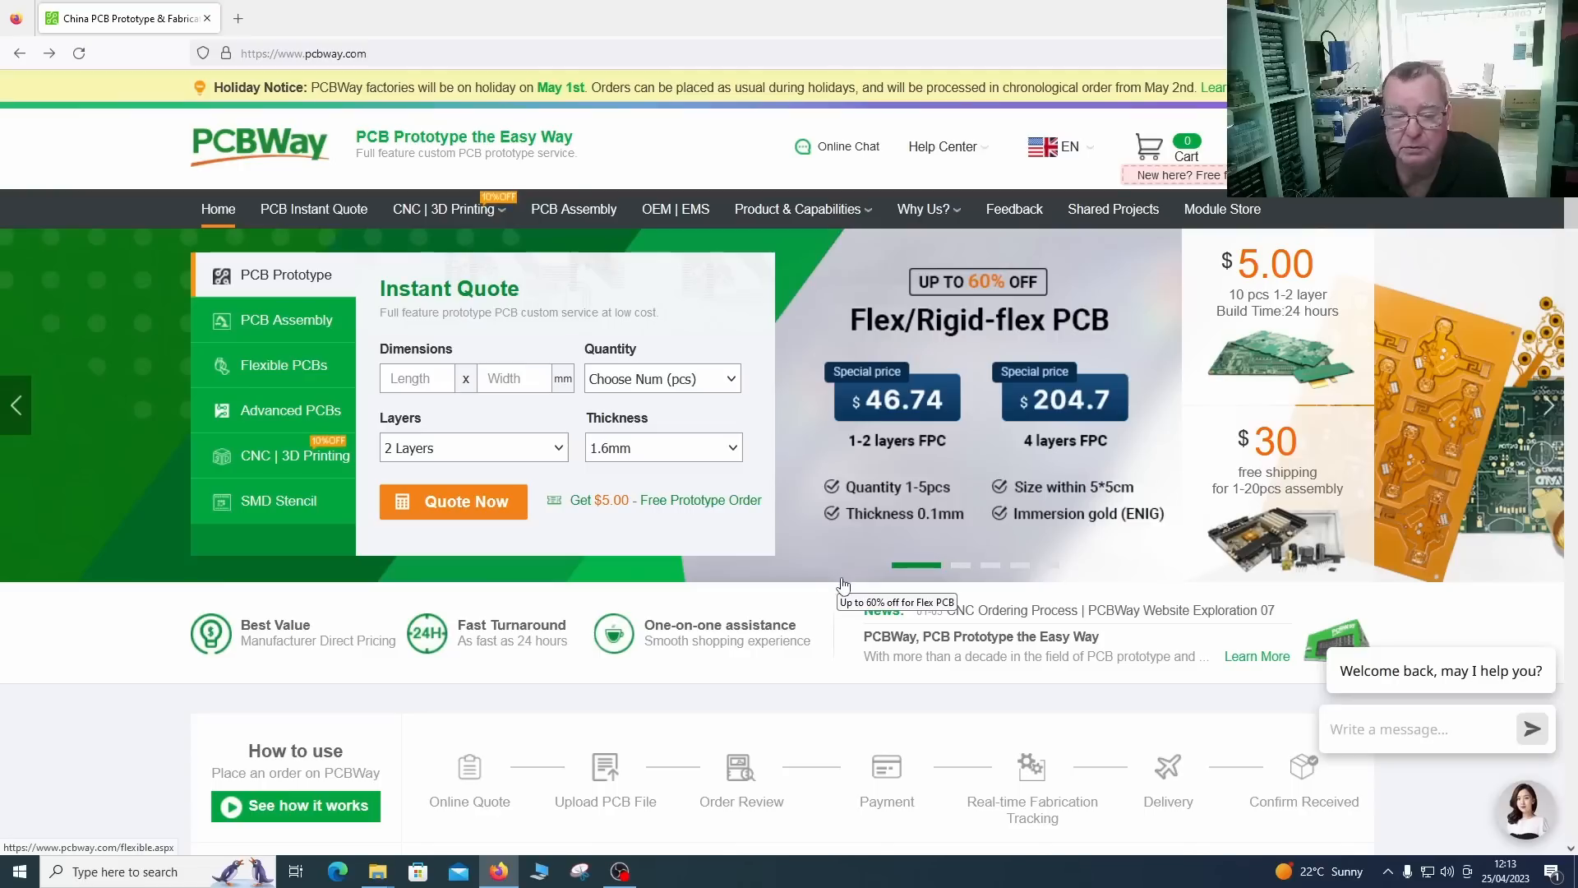
Step: Open the Quick-order PCB quote form and look over its board specification options
left_click(454, 504)
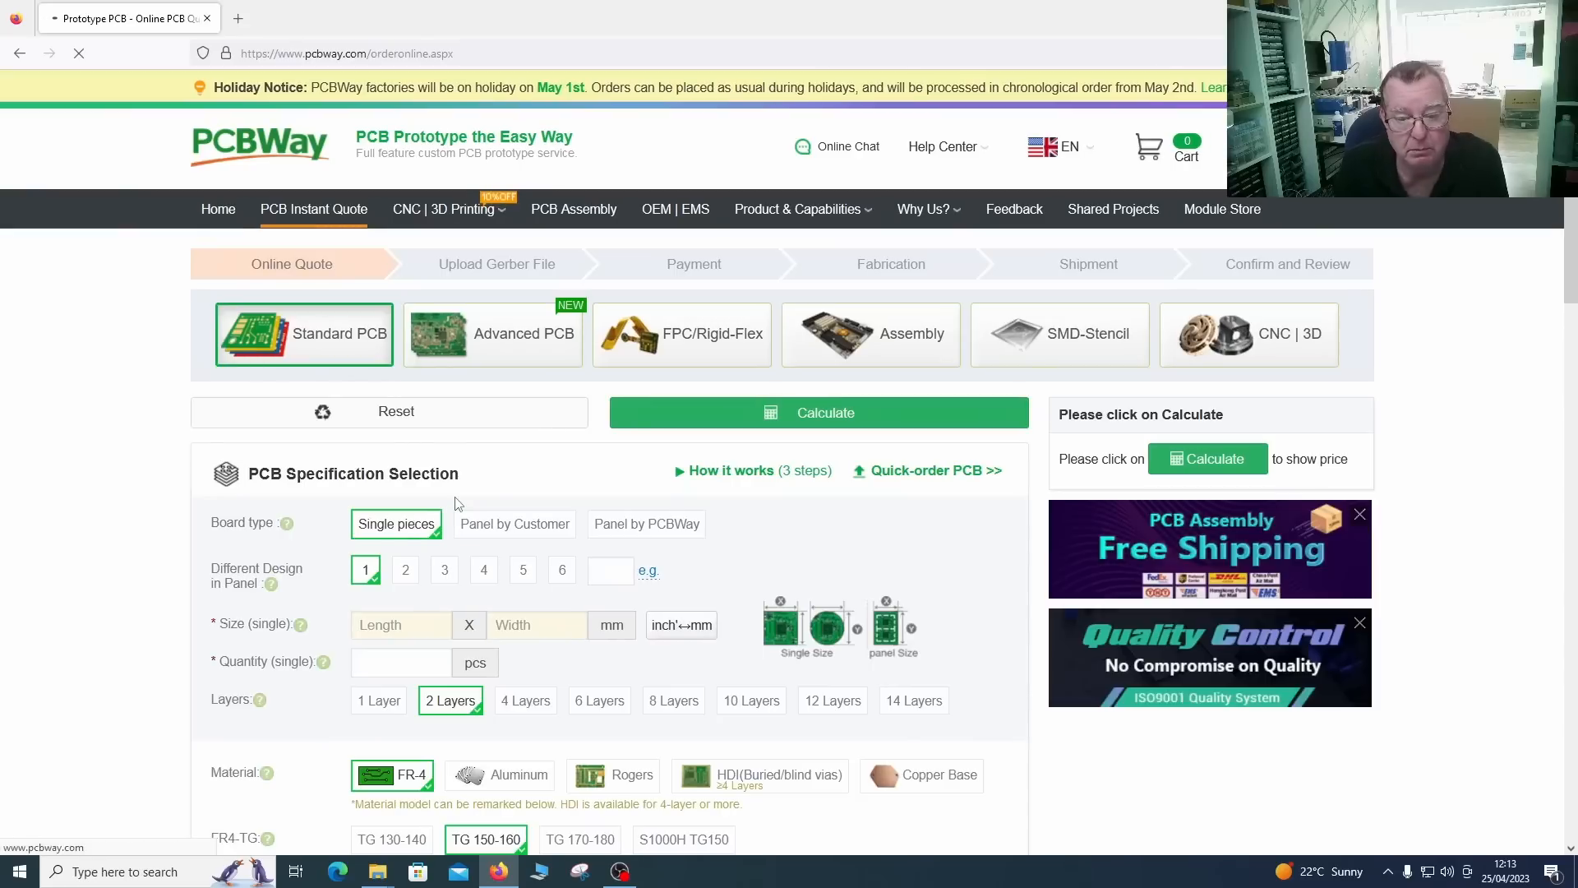
left_click(937, 470)
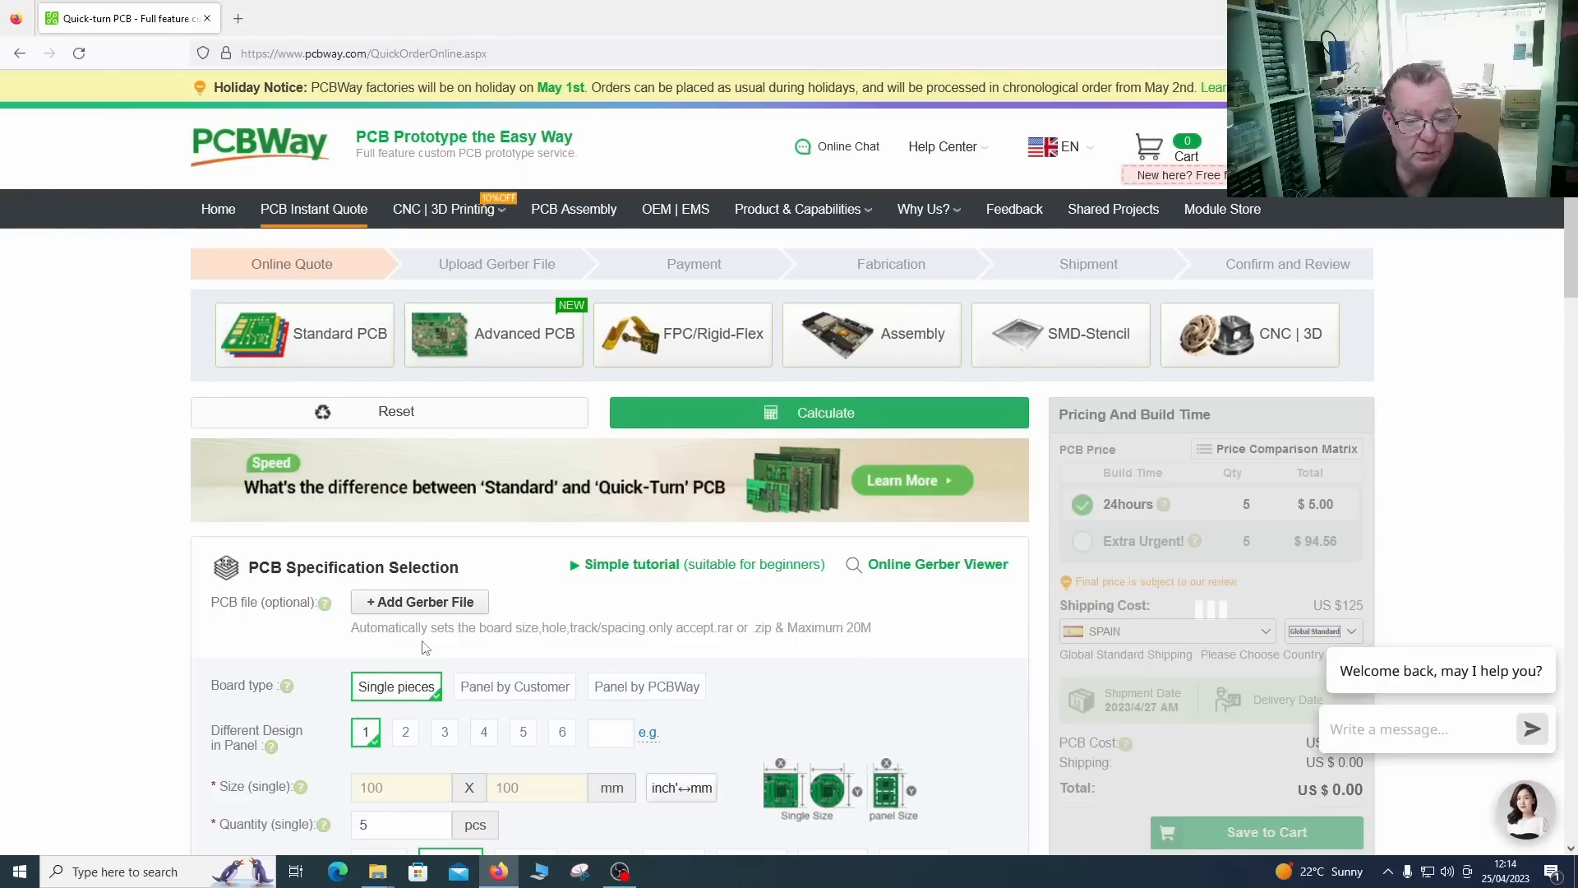
scroll(425, 648, "down", 4)
scroll(424, 648, "down", 1)
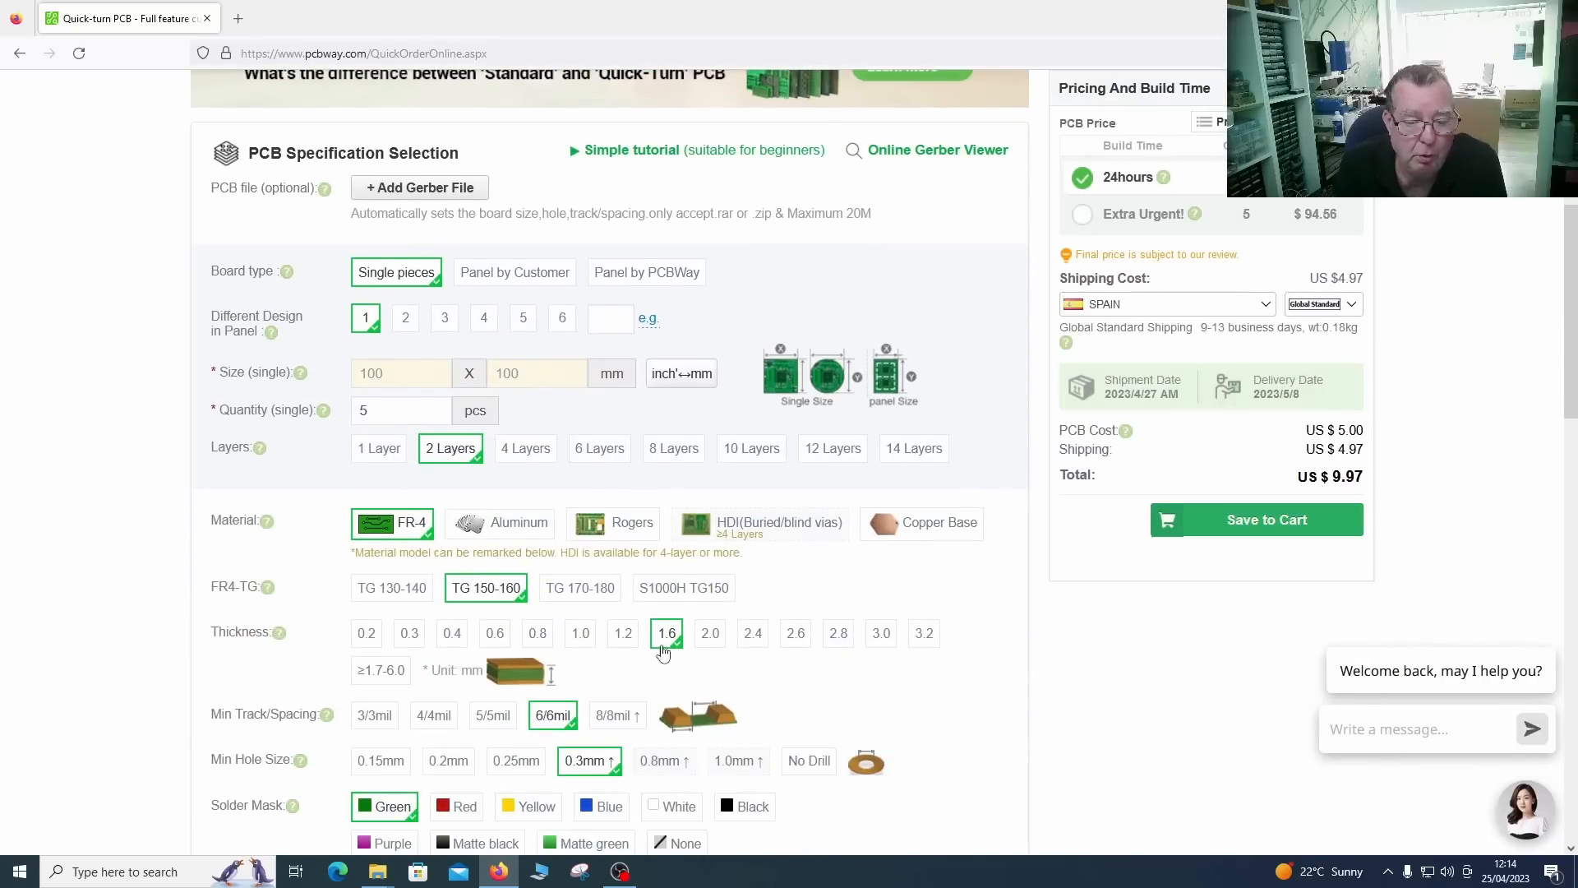
scroll(460, 757, "down", 6)
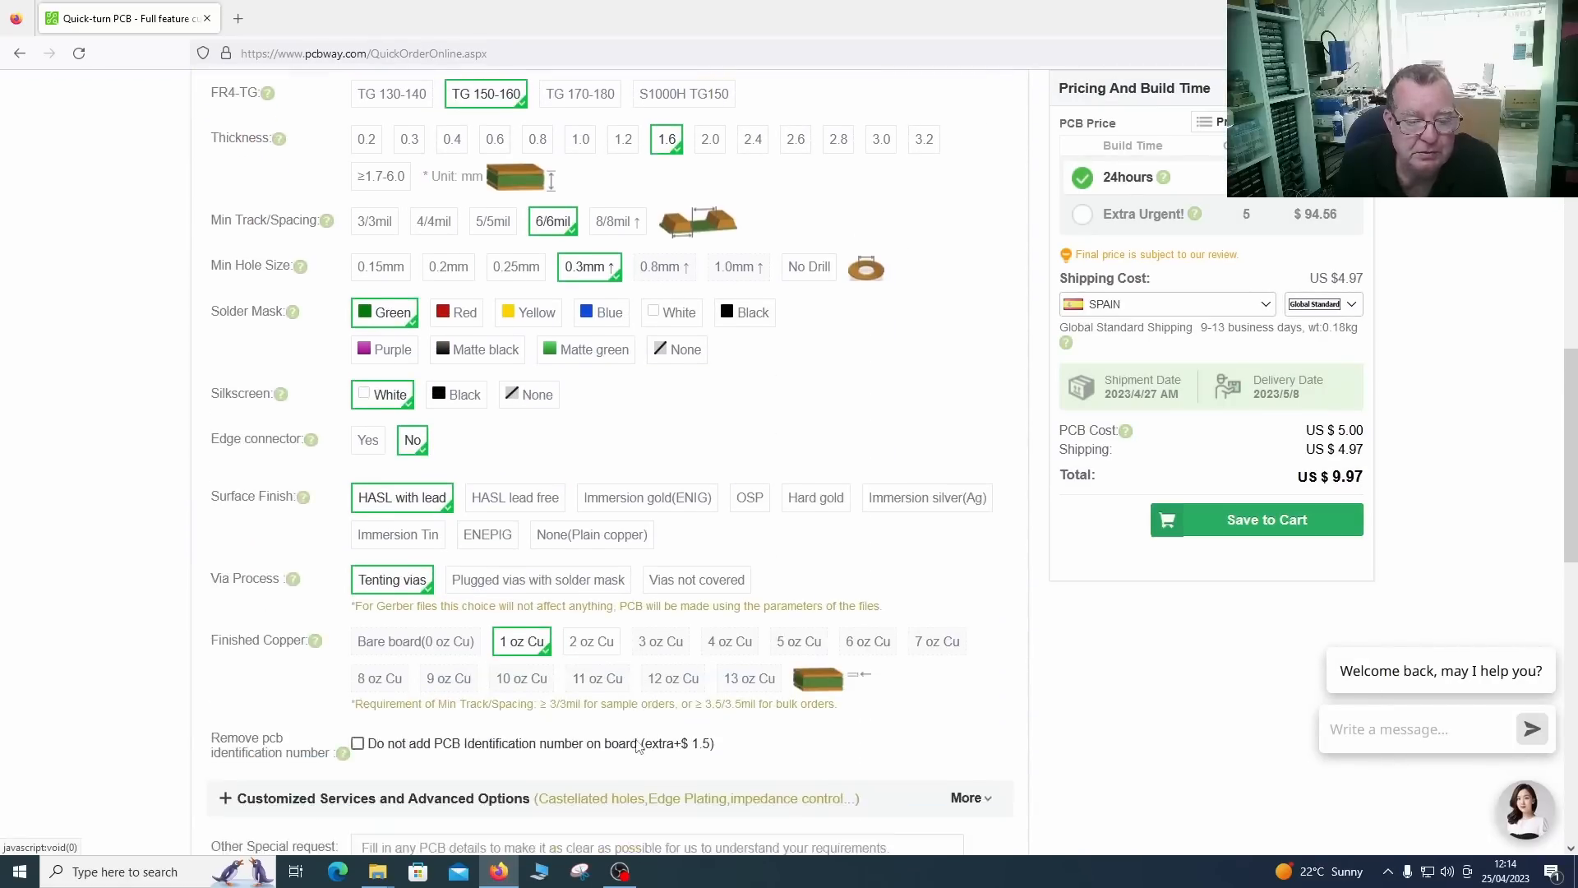
scroll(607, 686, "up", 7)
scroll(607, 687, "up", 4)
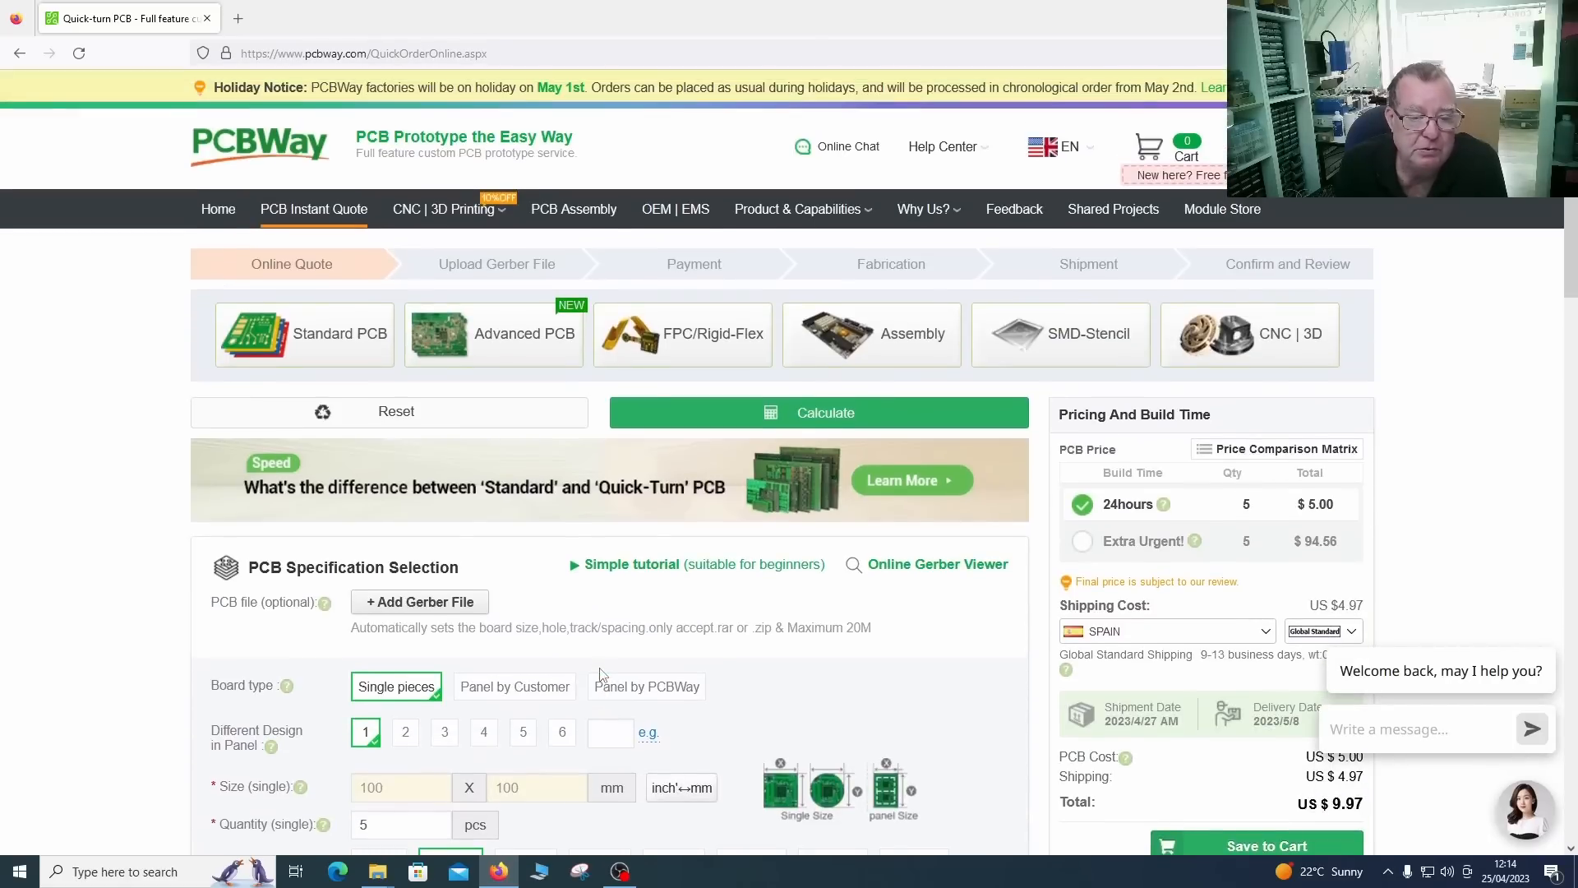
Step: Add the Gerber file "Gerber_PCB_USB Load_polished BANANA" to the quote and check its board preview
left_click(421, 608)
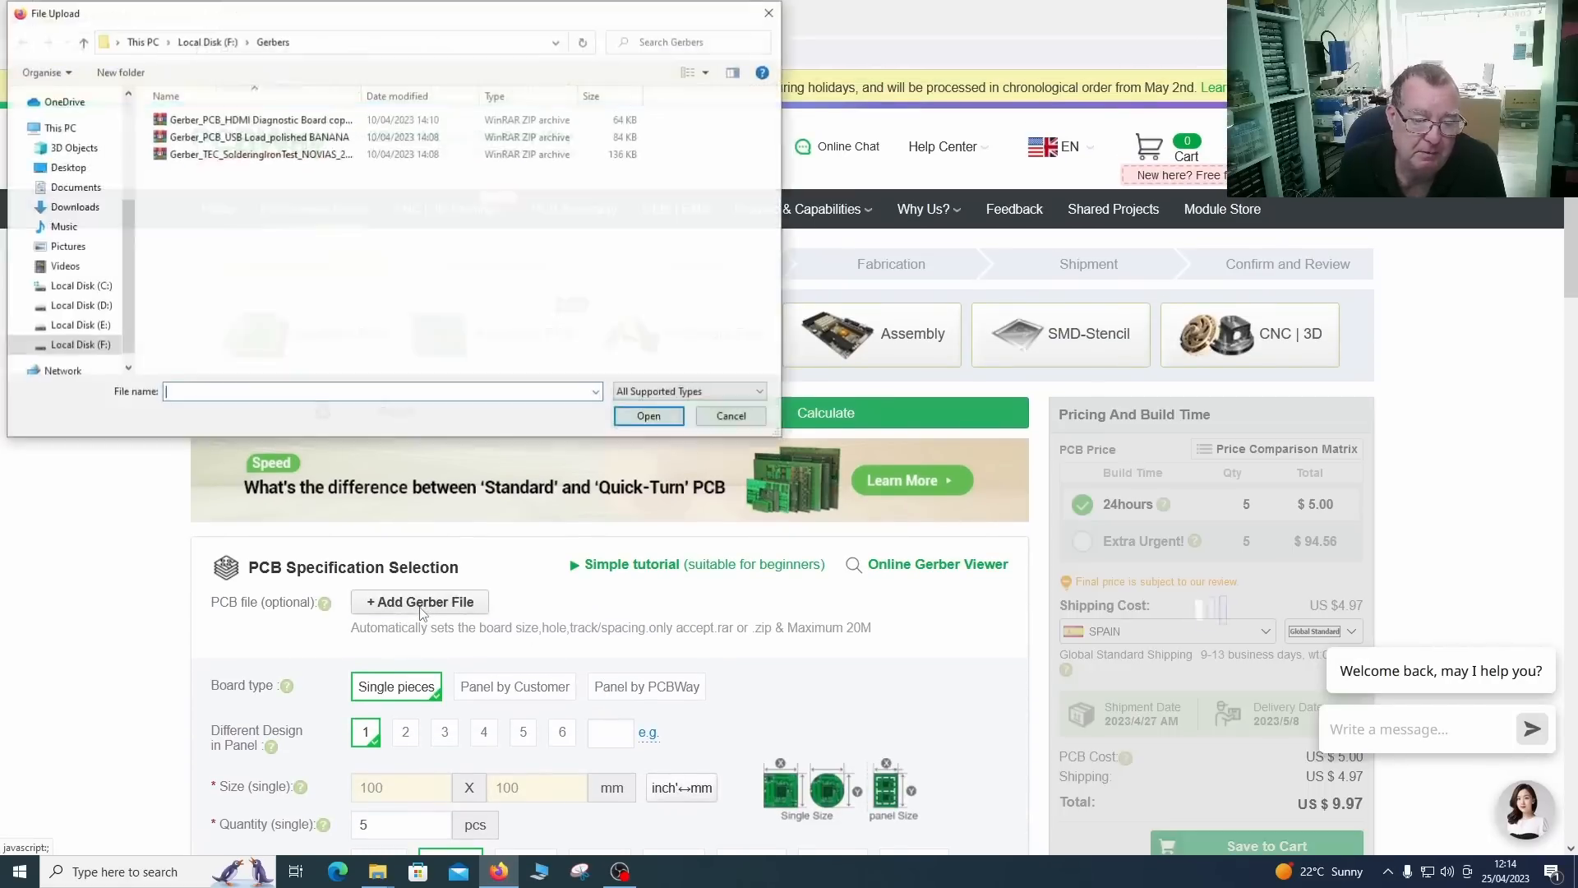
left_click(318, 138)
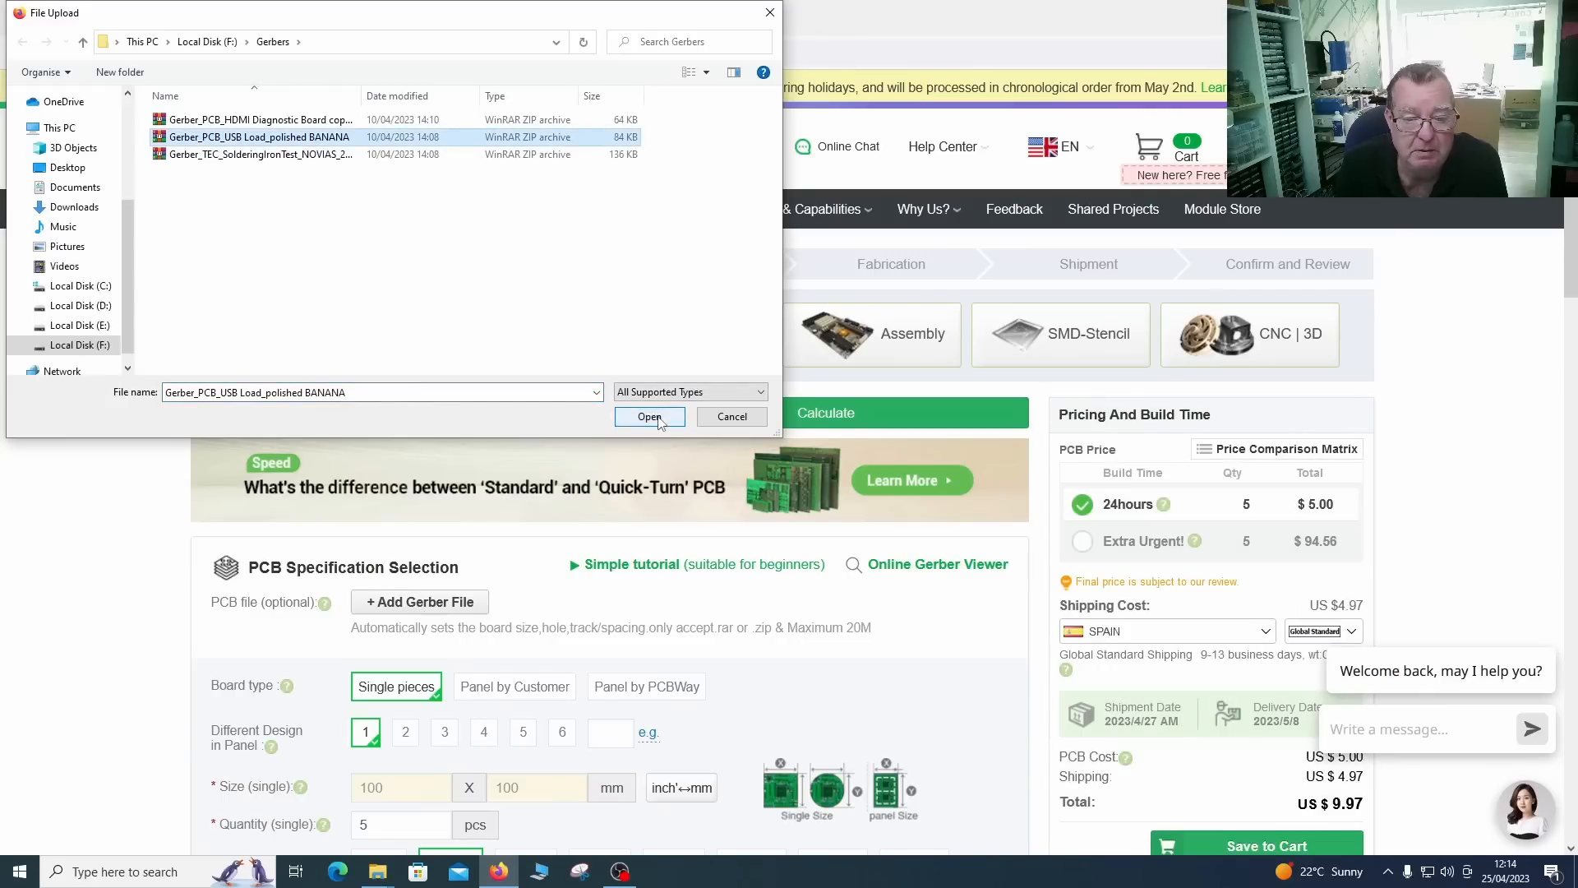
left_click(654, 417)
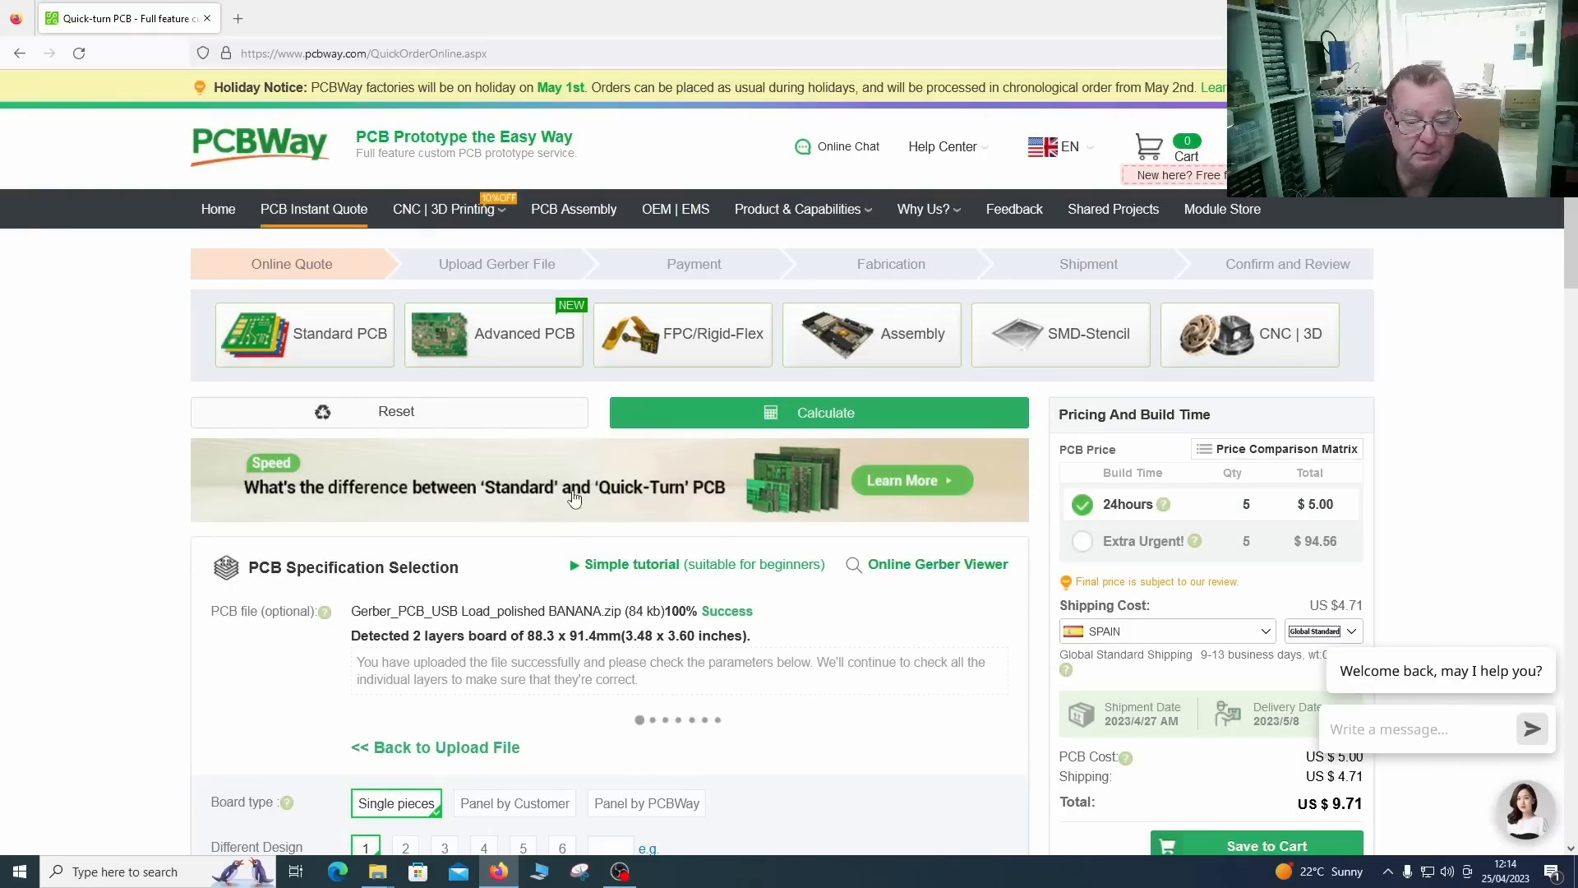
scroll(460, 550, "down", 3)
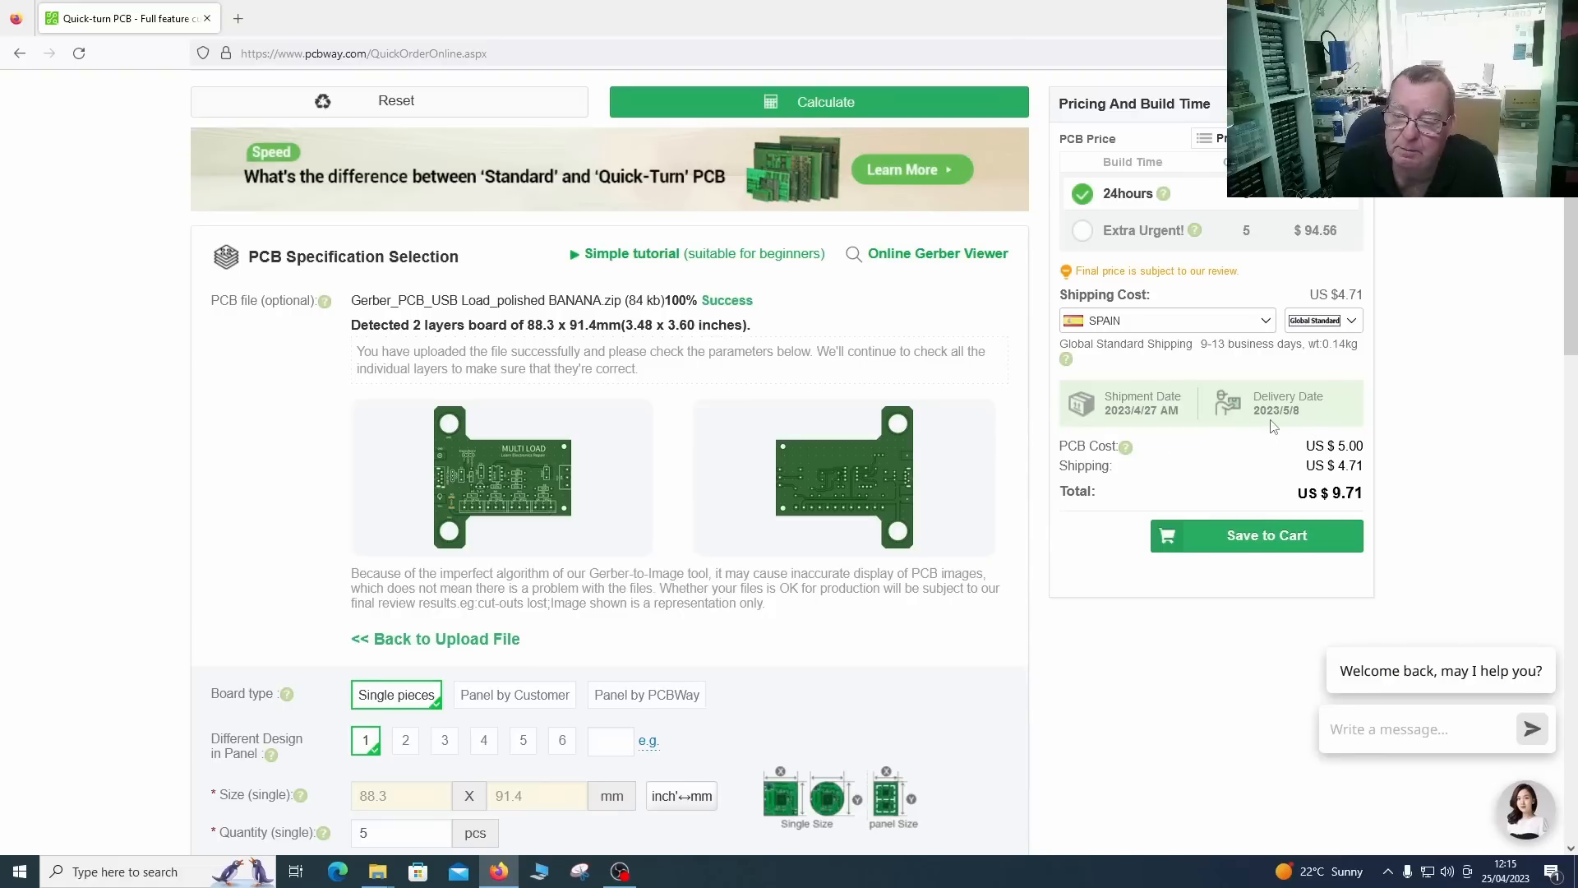
Step: Open the shipping options for the quote and browse the list of destination countries
left_click(1261, 320)
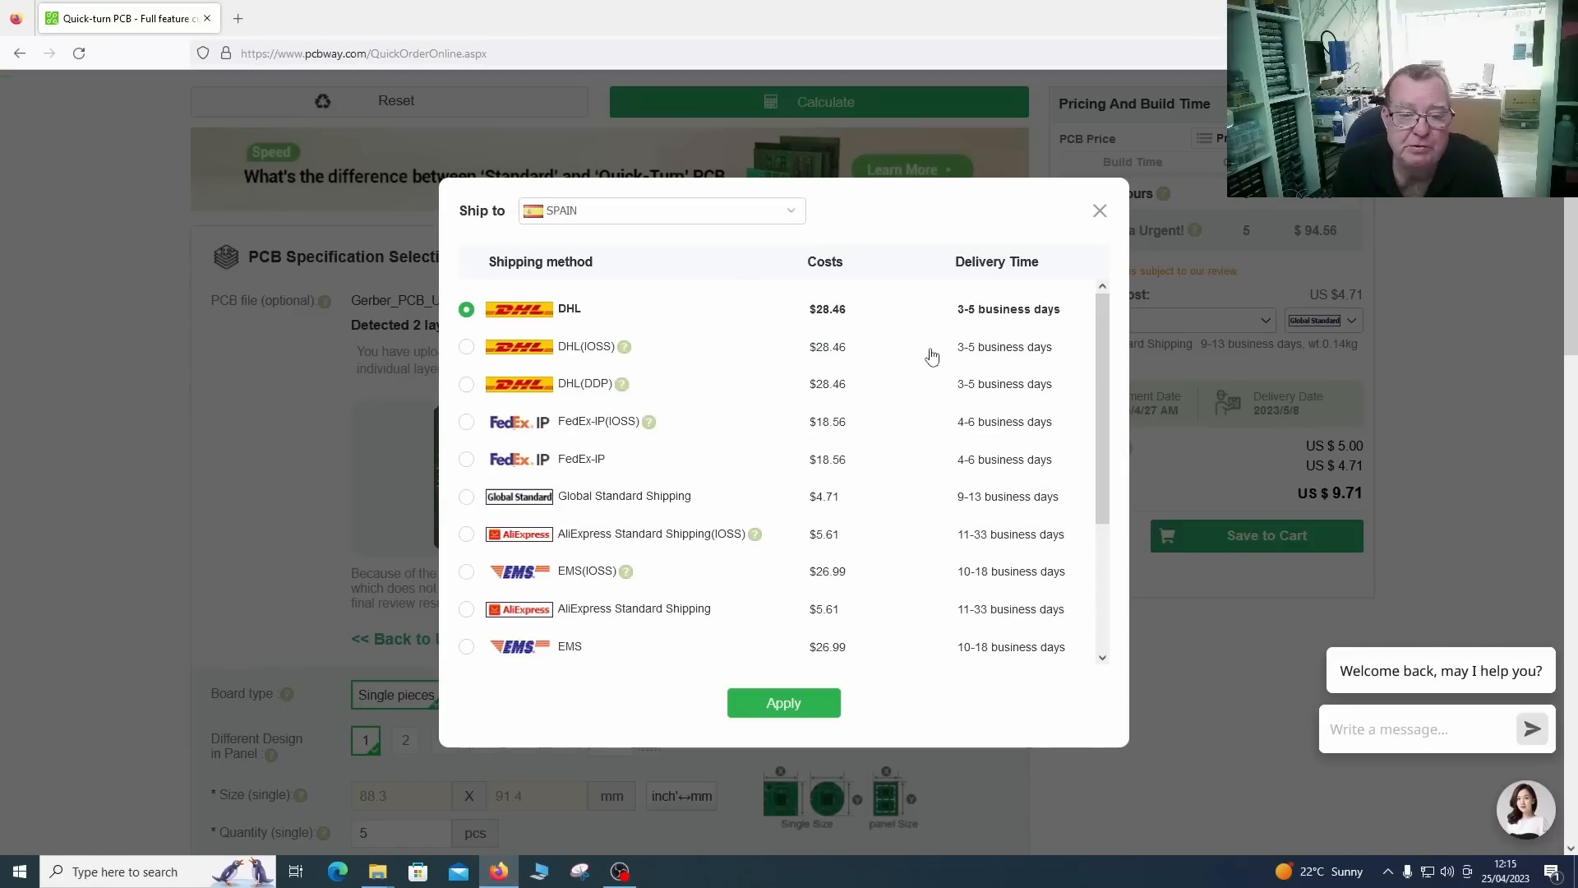
left_click(795, 215)
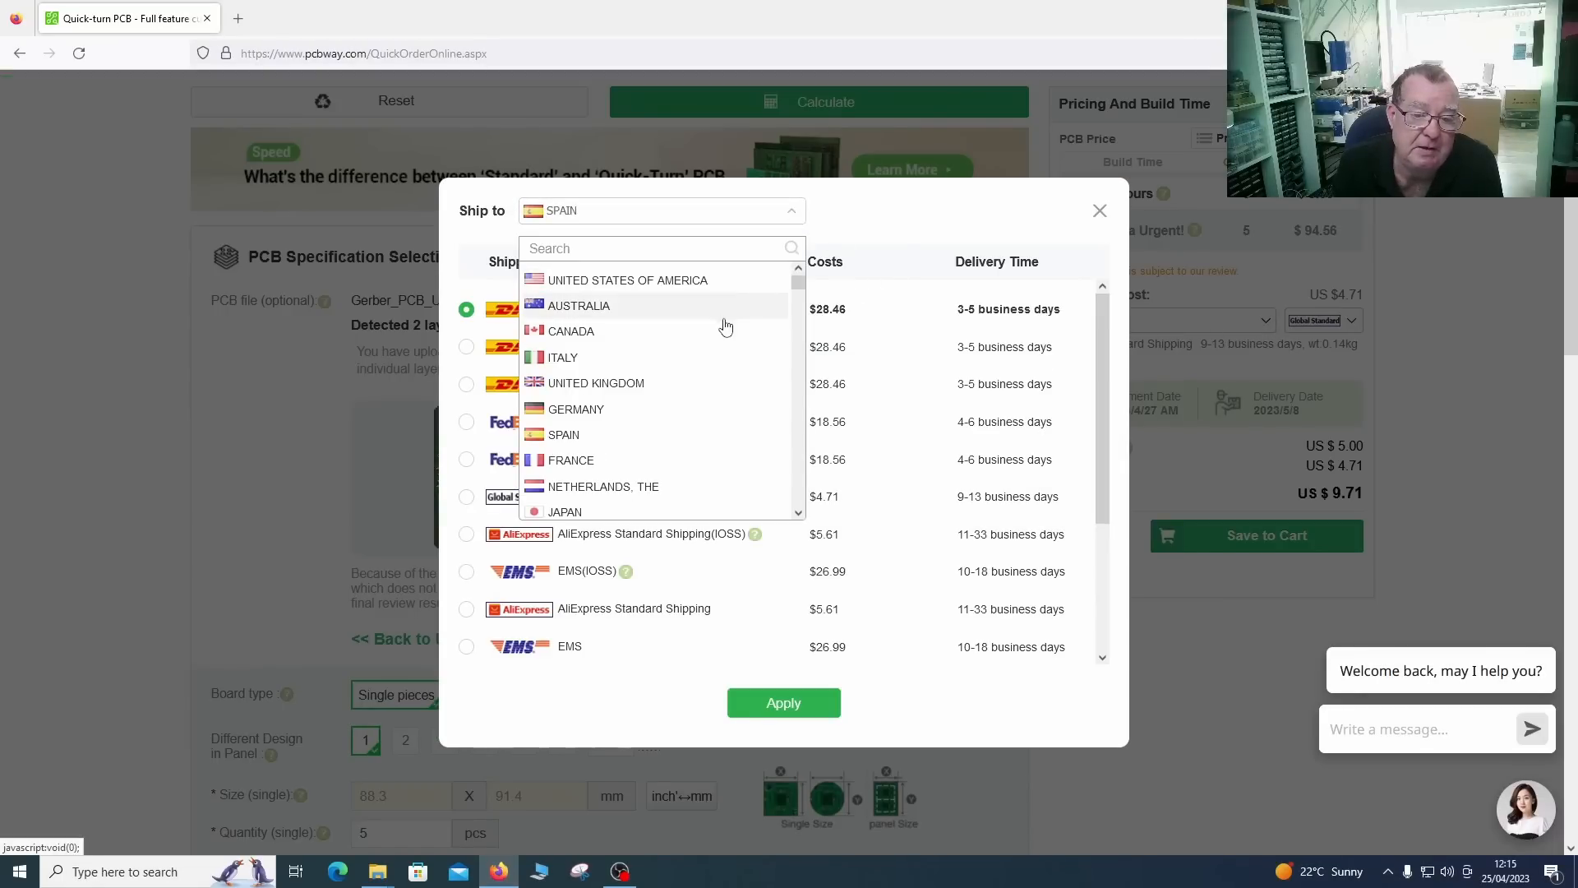
scroll(724, 430, "down", 2)
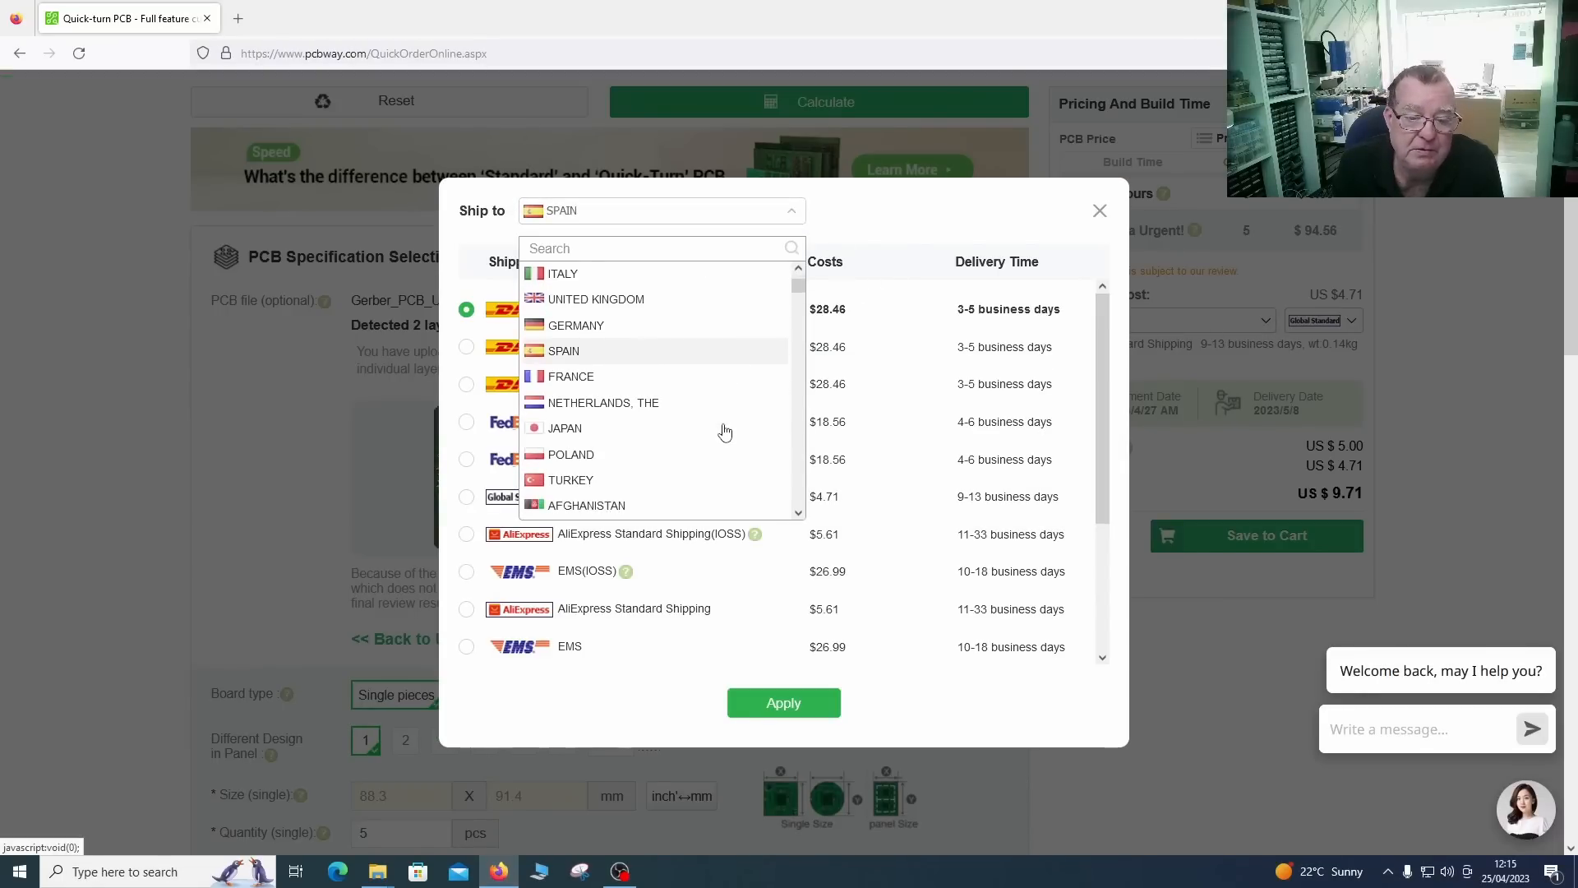
scroll(725, 430, "down", 5)
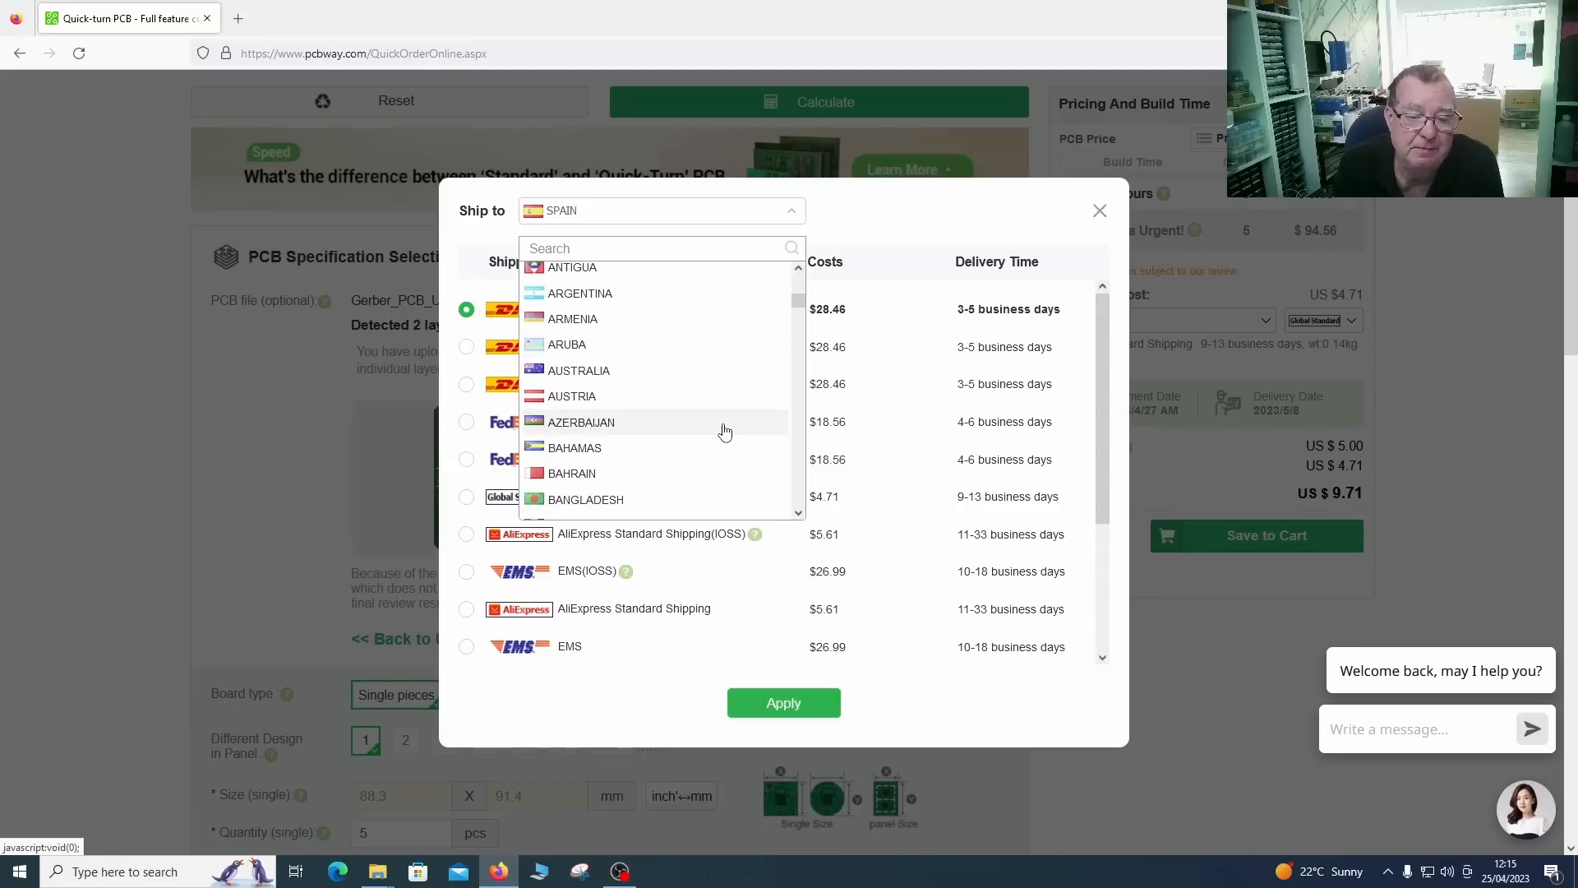
scroll(725, 432, "down", 3)
scroll(724, 432, "down", 2)
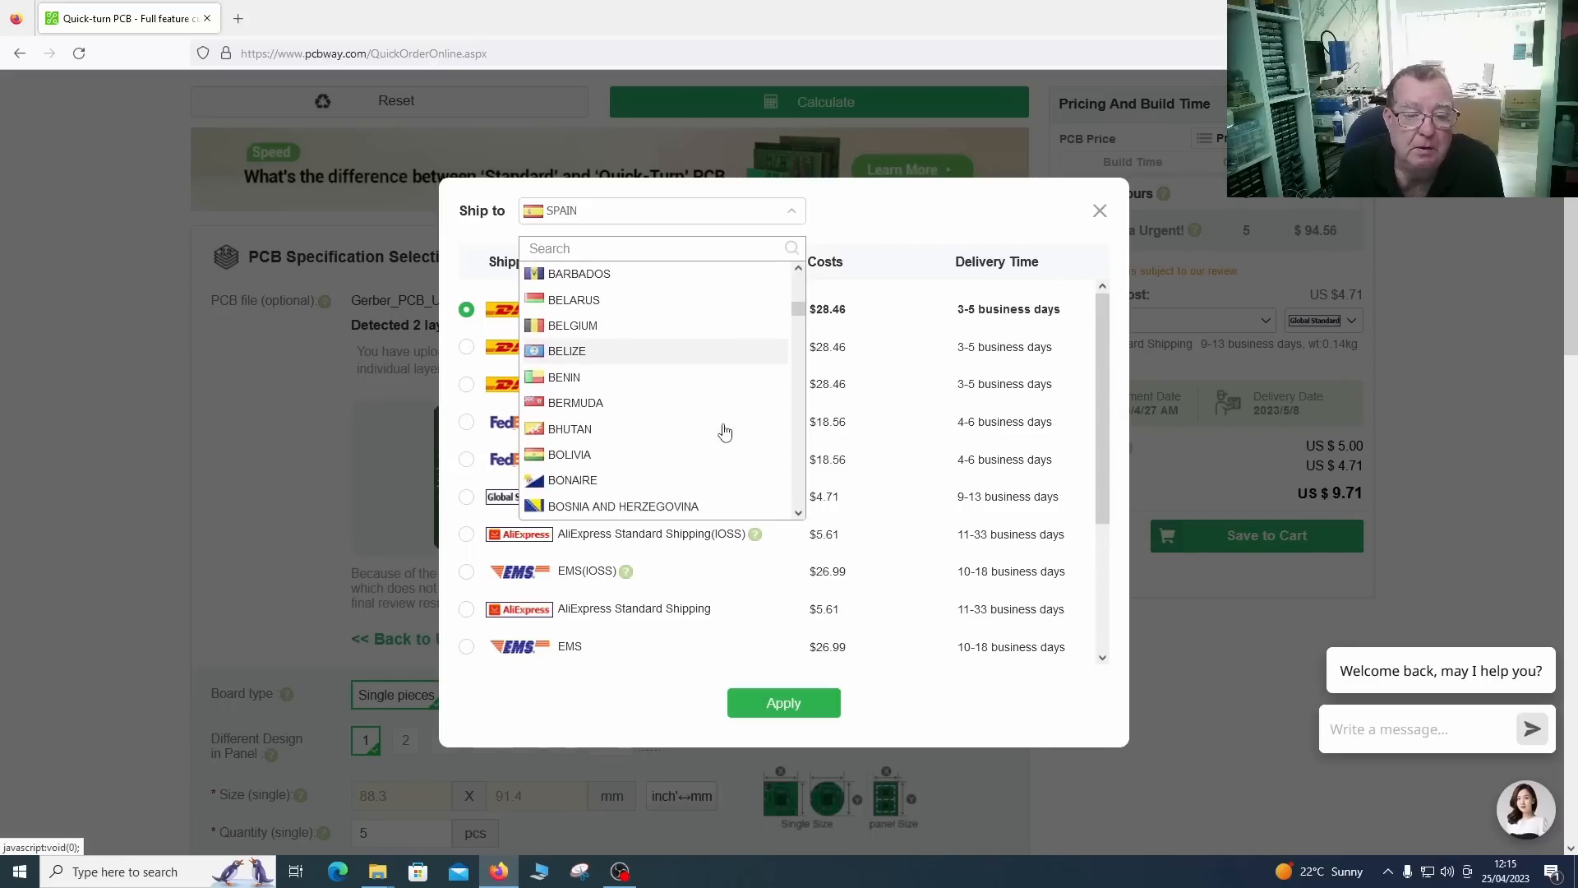
scroll(724, 432, "down", 1)
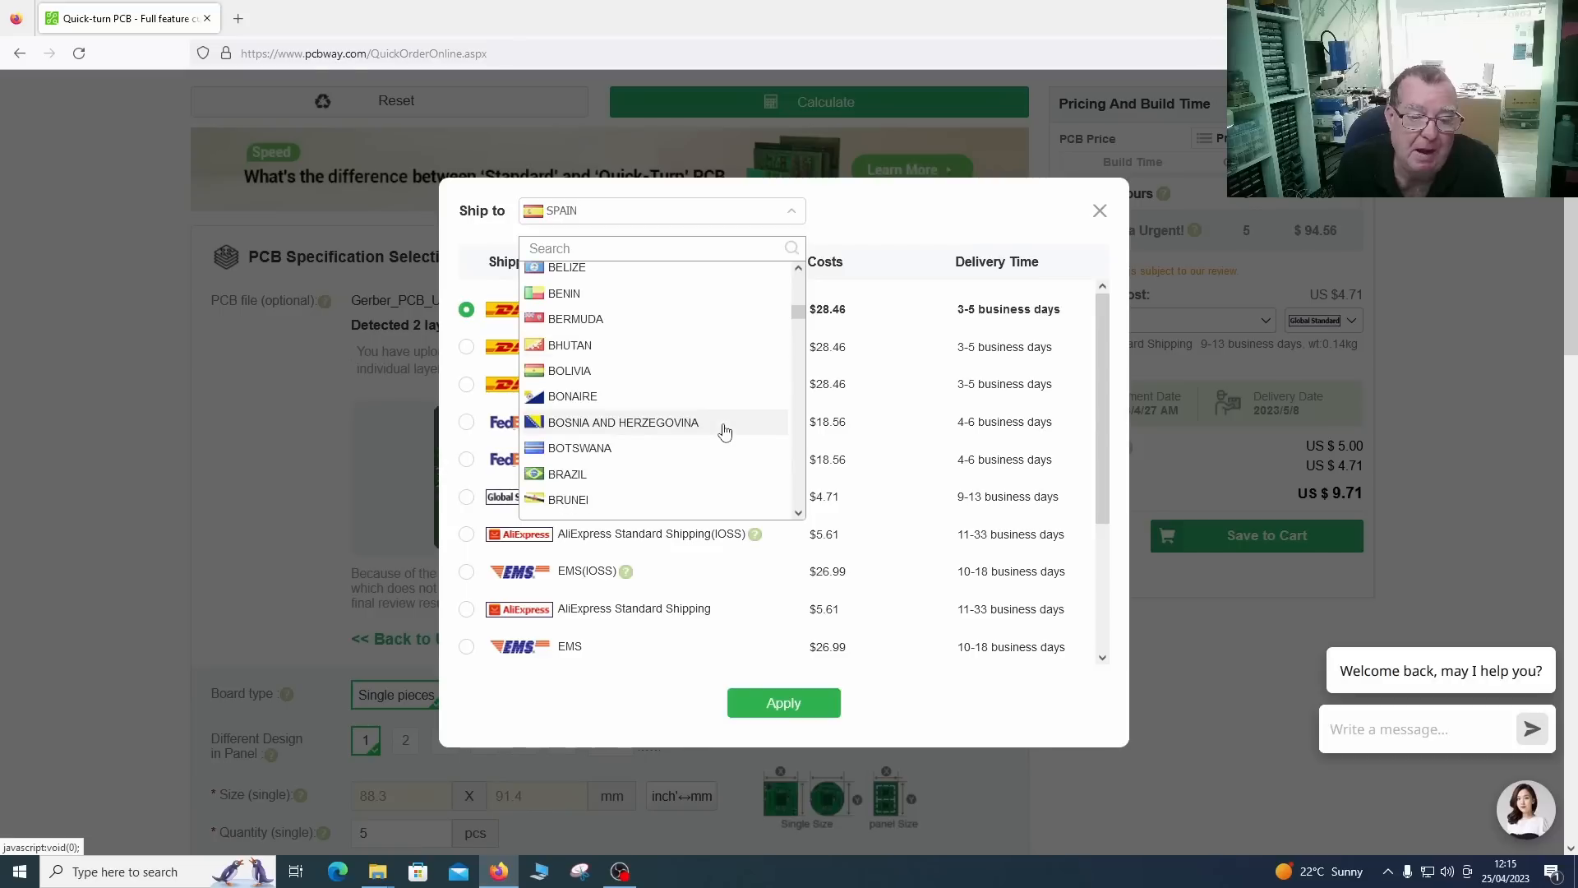
scroll(724, 431, "down", 5)
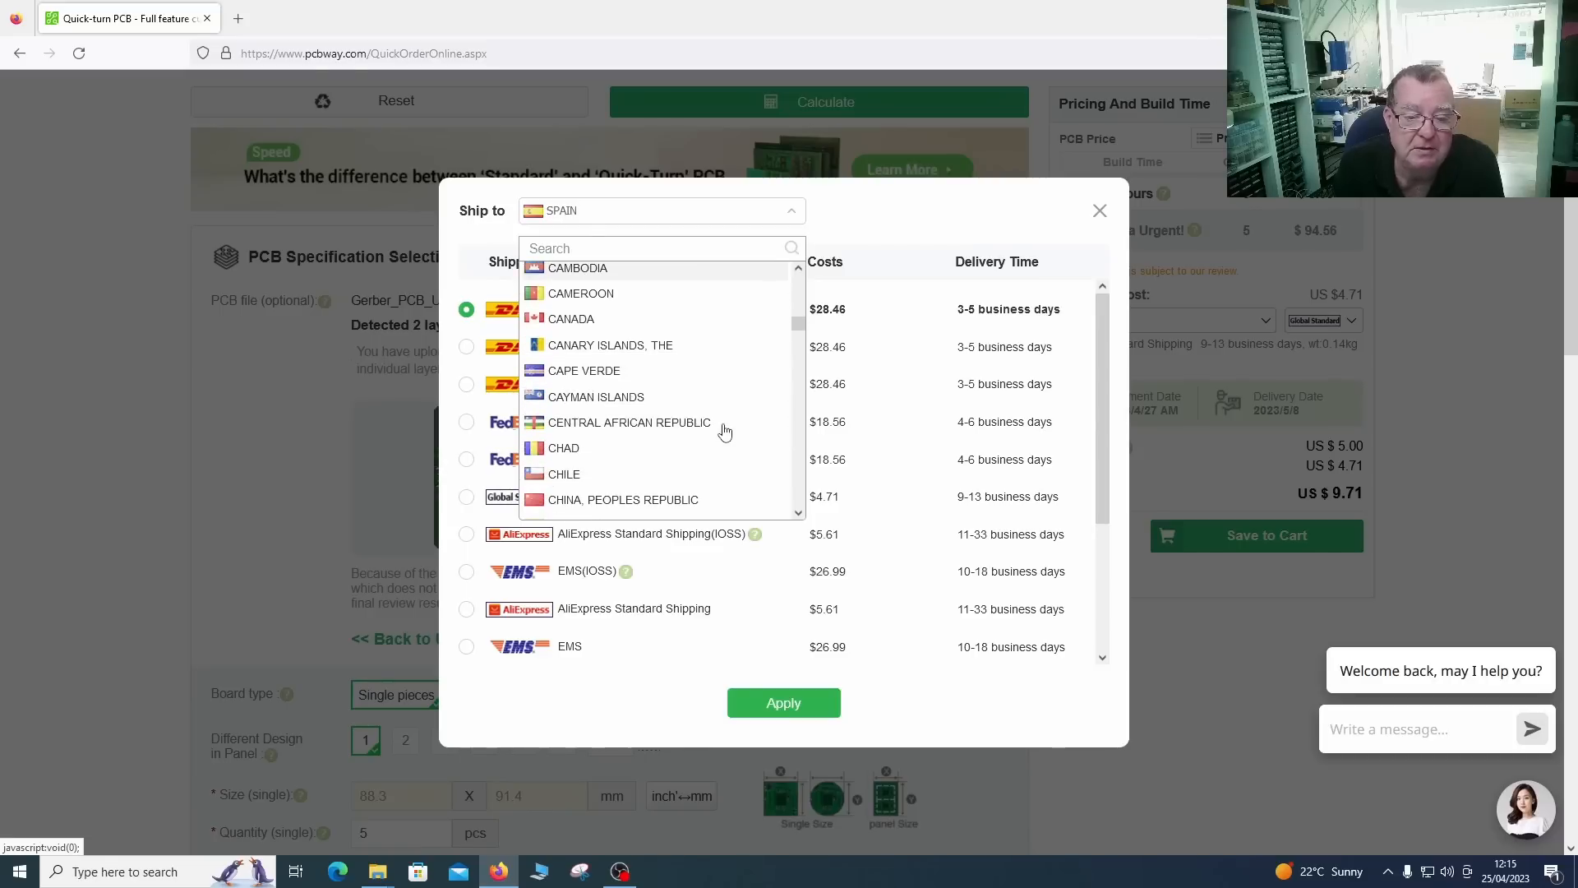
scroll(724, 432, "down", 1)
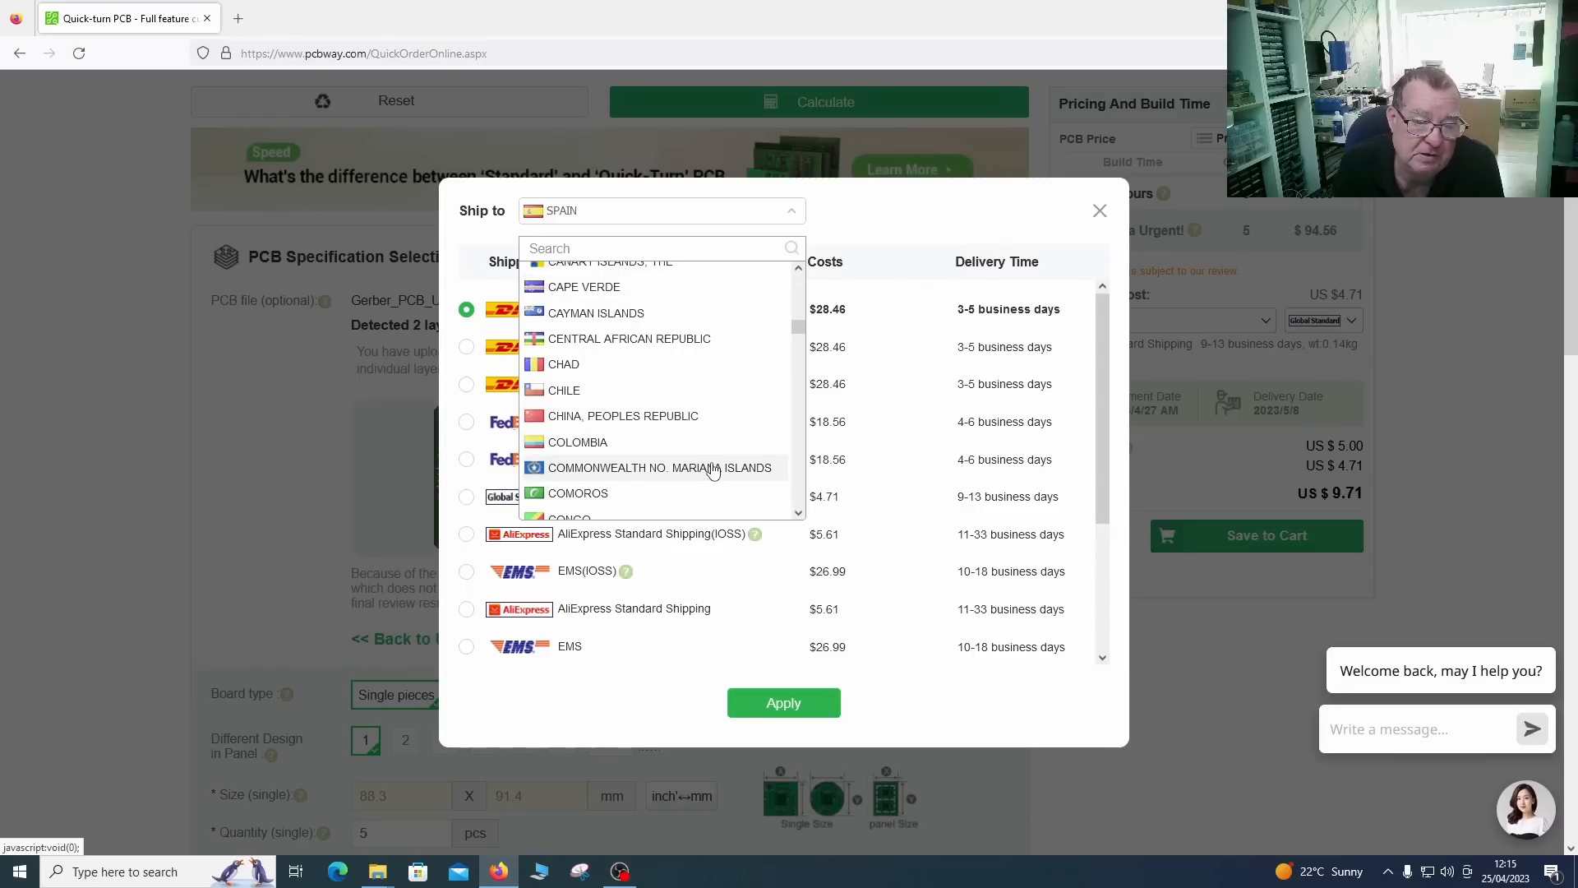
scroll(714, 461, "down", 3)
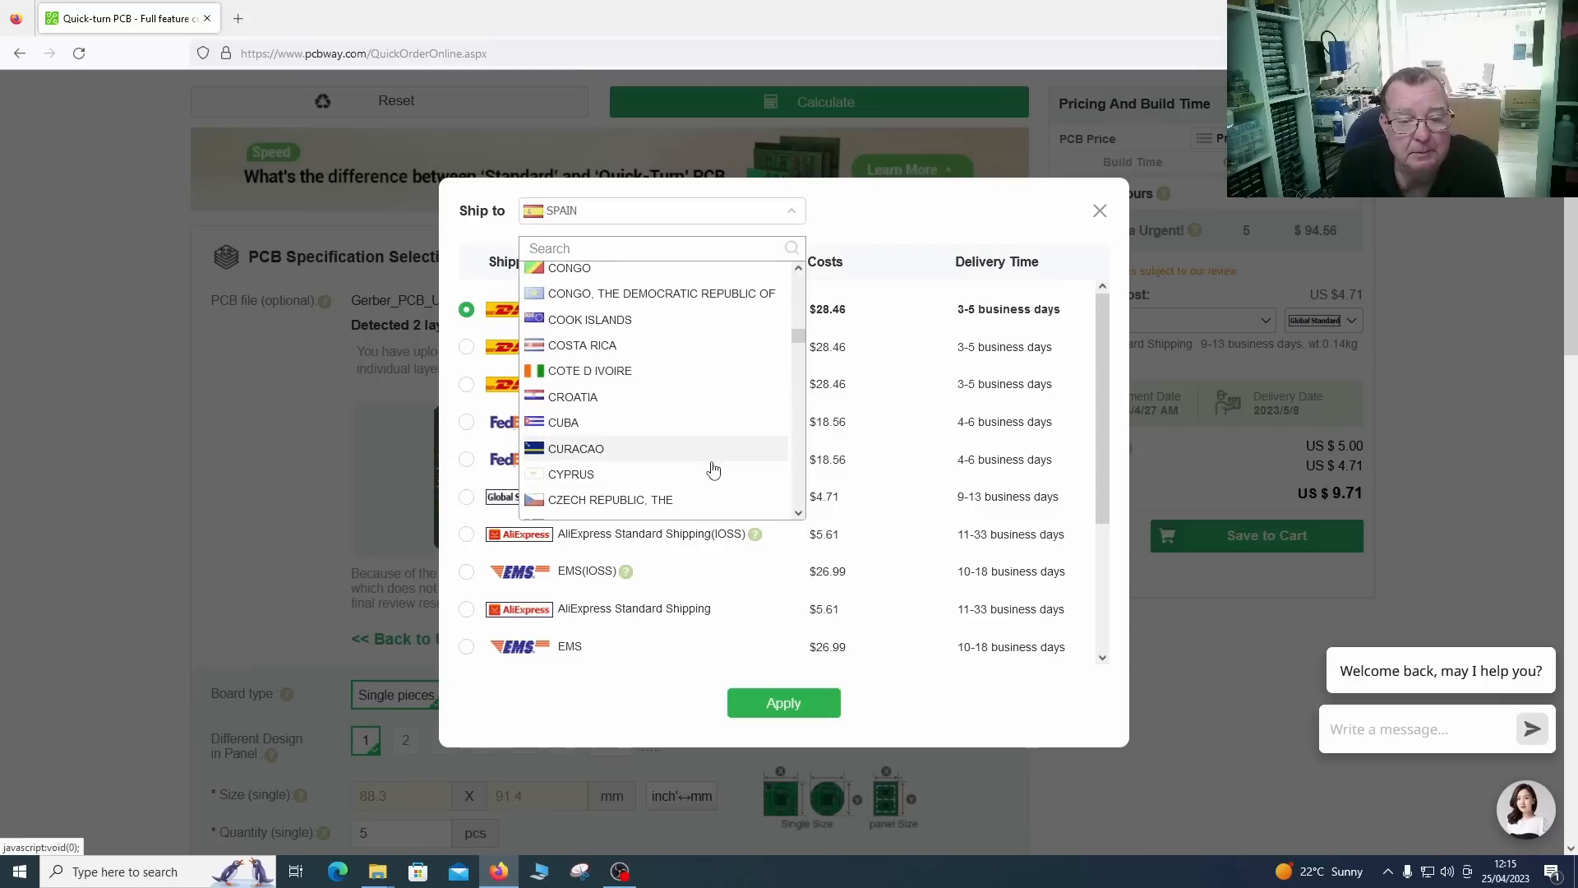
scroll(711, 468, "down", 1)
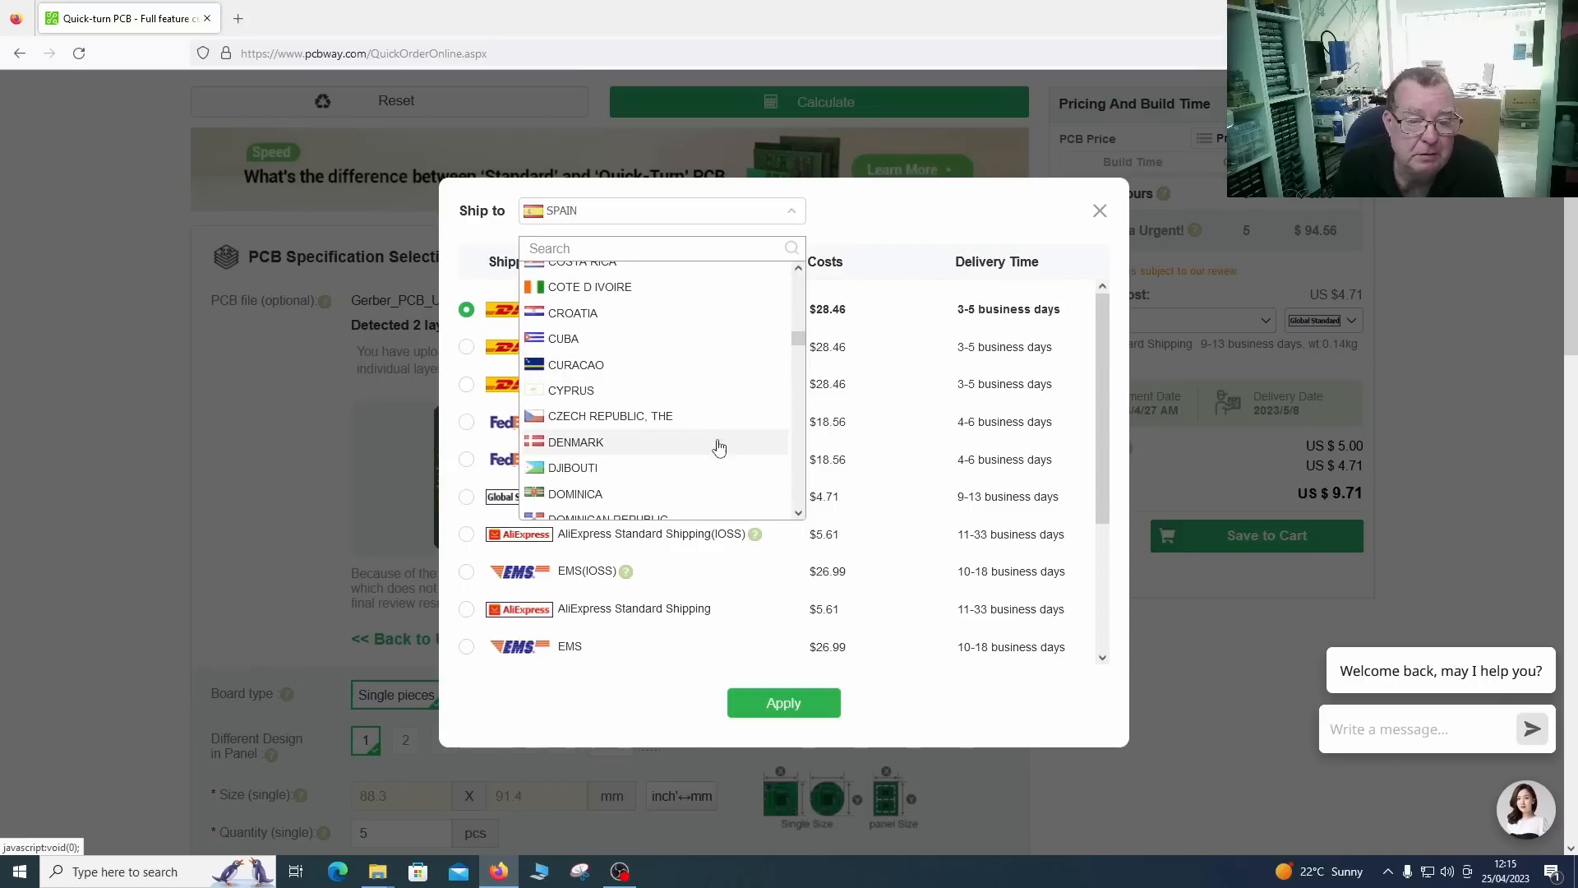
scroll(715, 460, "down", 2)
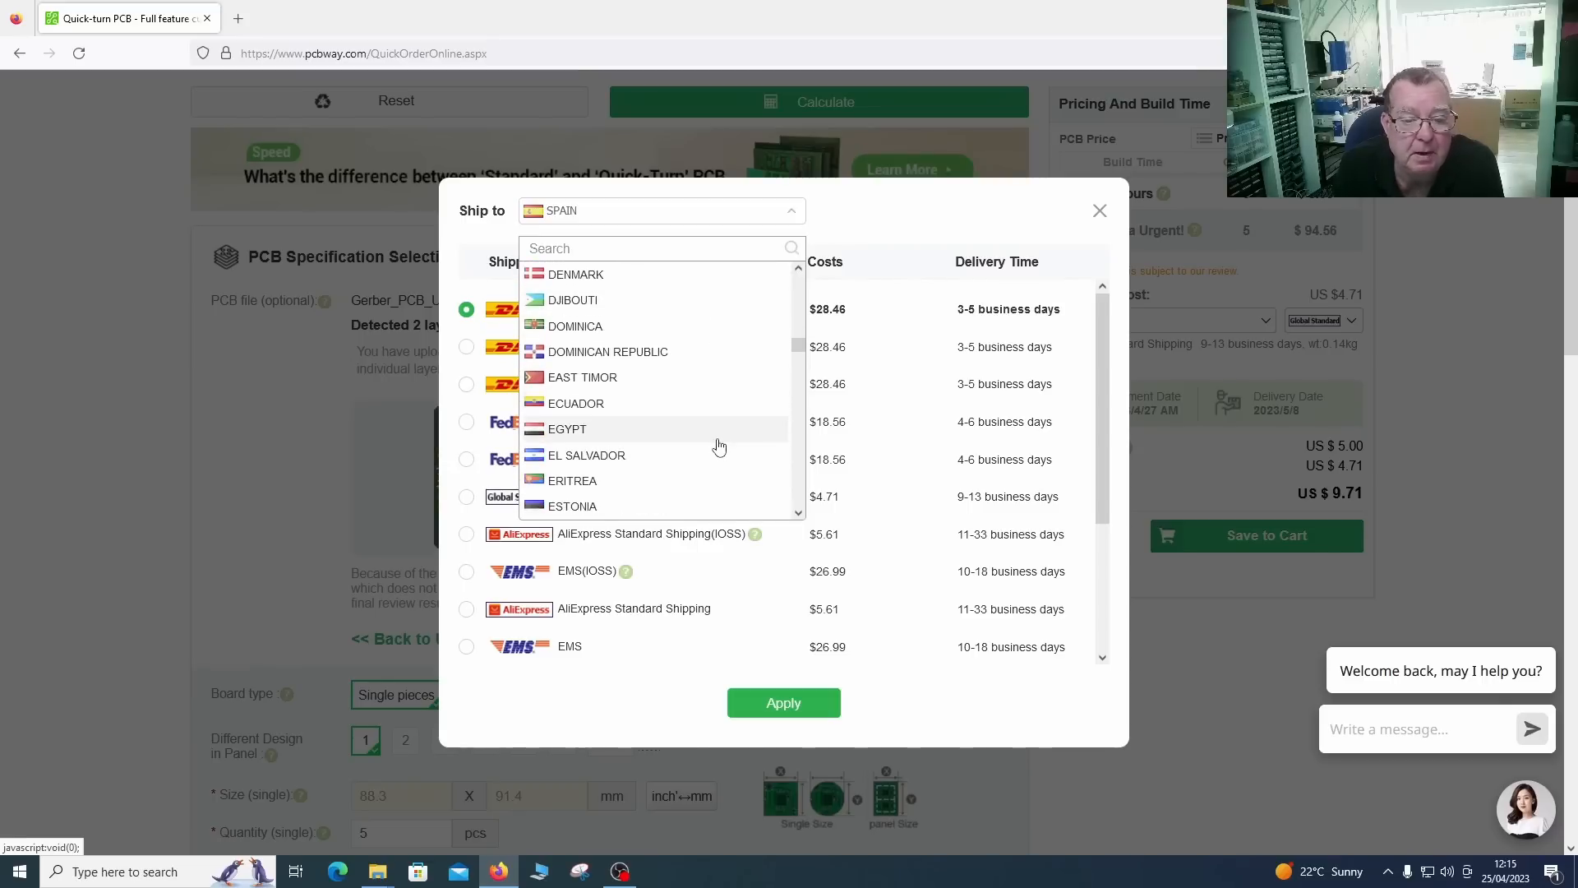
scroll(718, 444, "down", 3)
scroll(719, 448, "down", 3)
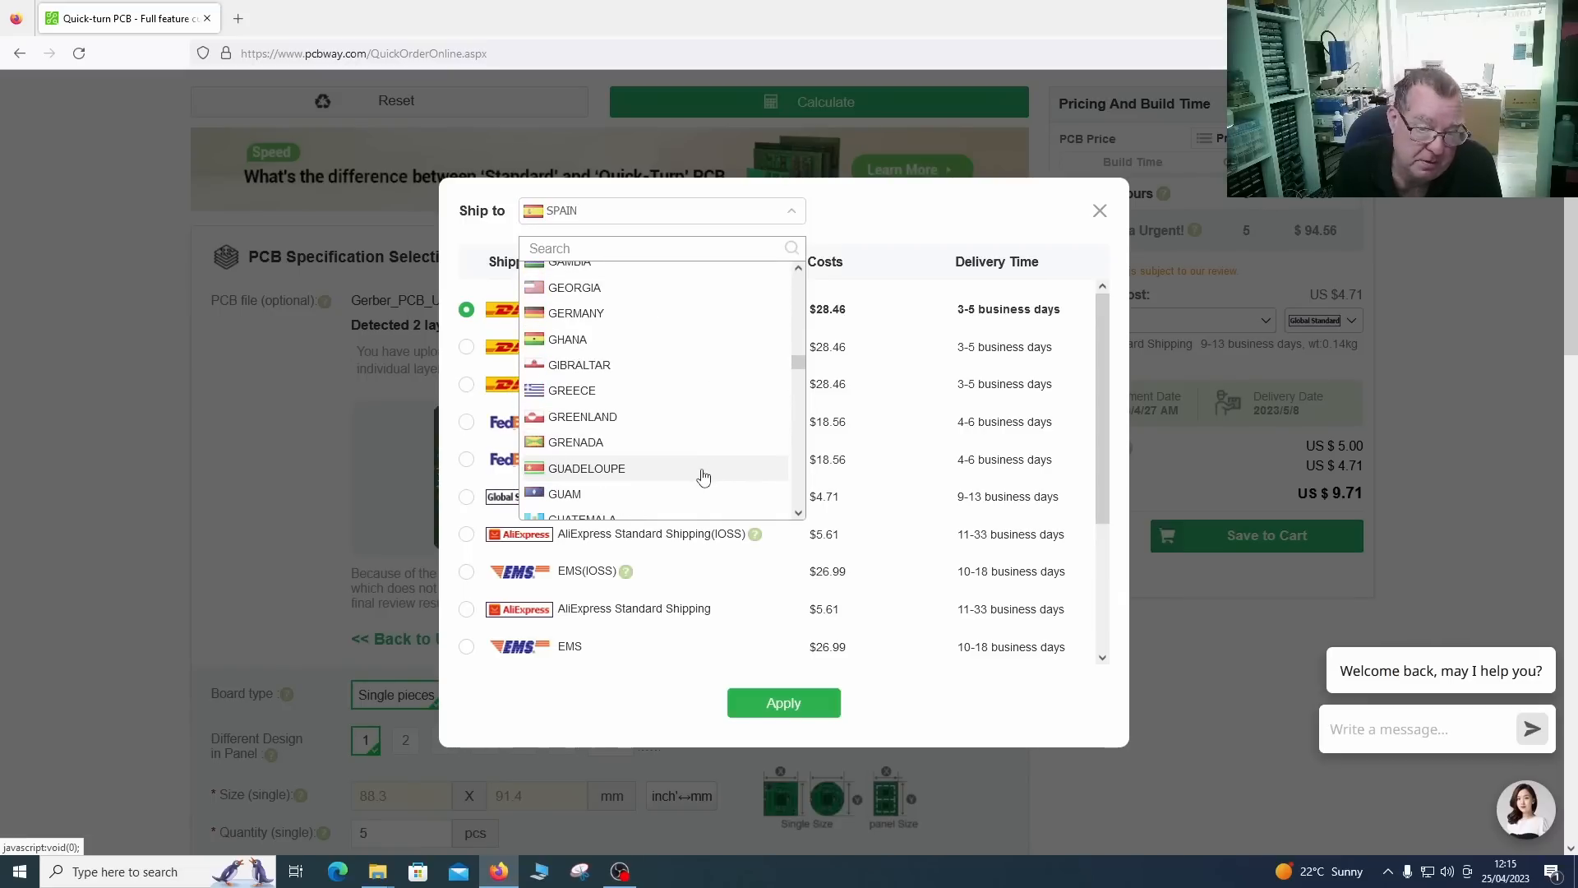
scroll(704, 477, "down", 1)
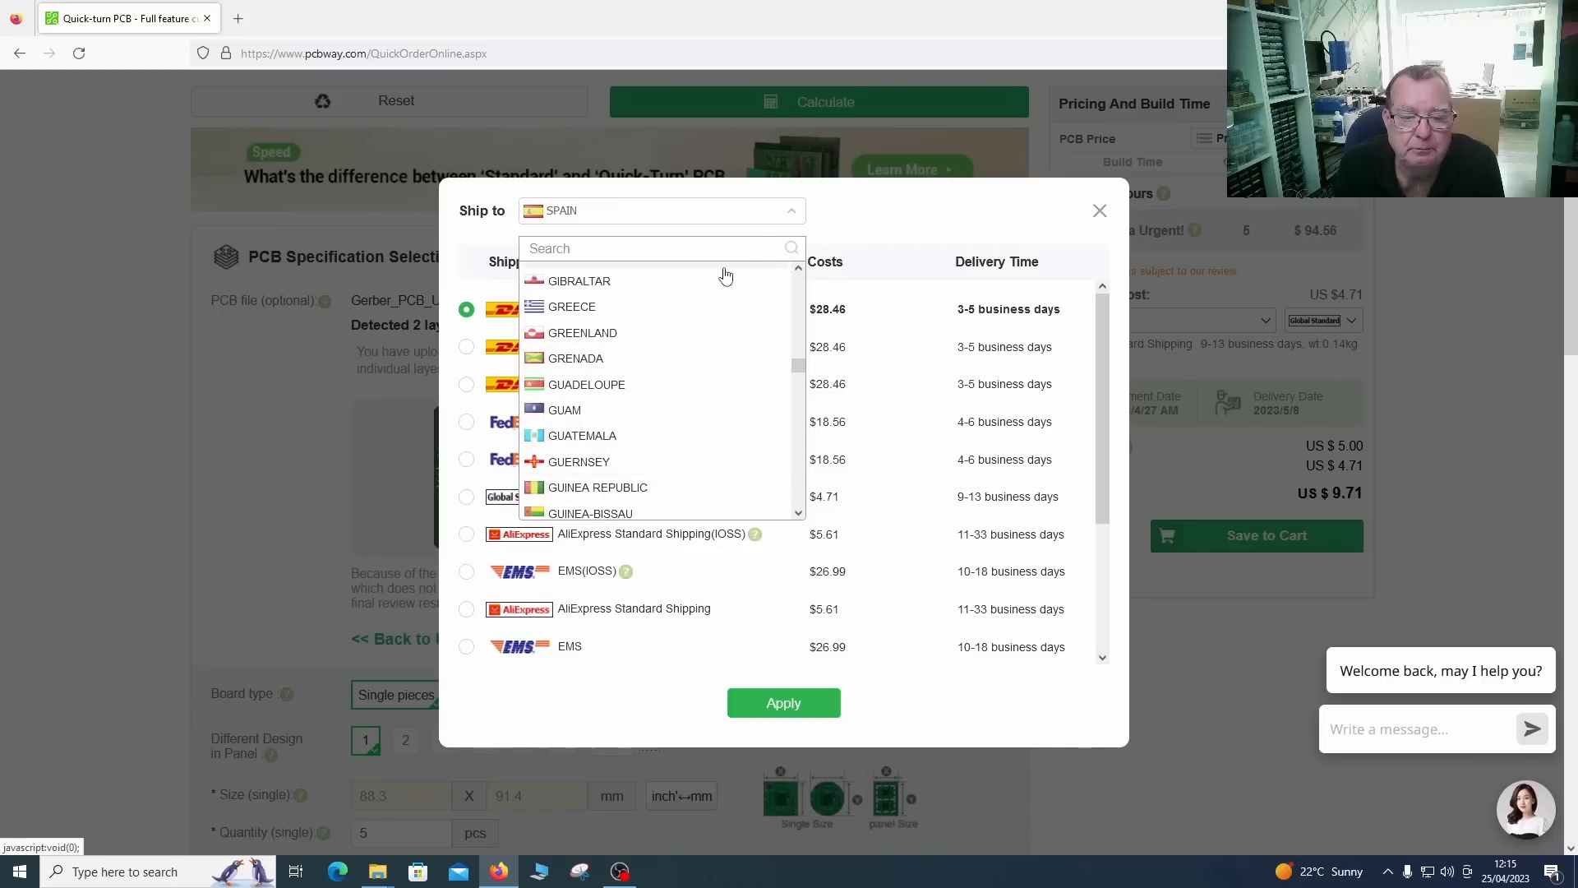
left_click(825, 222)
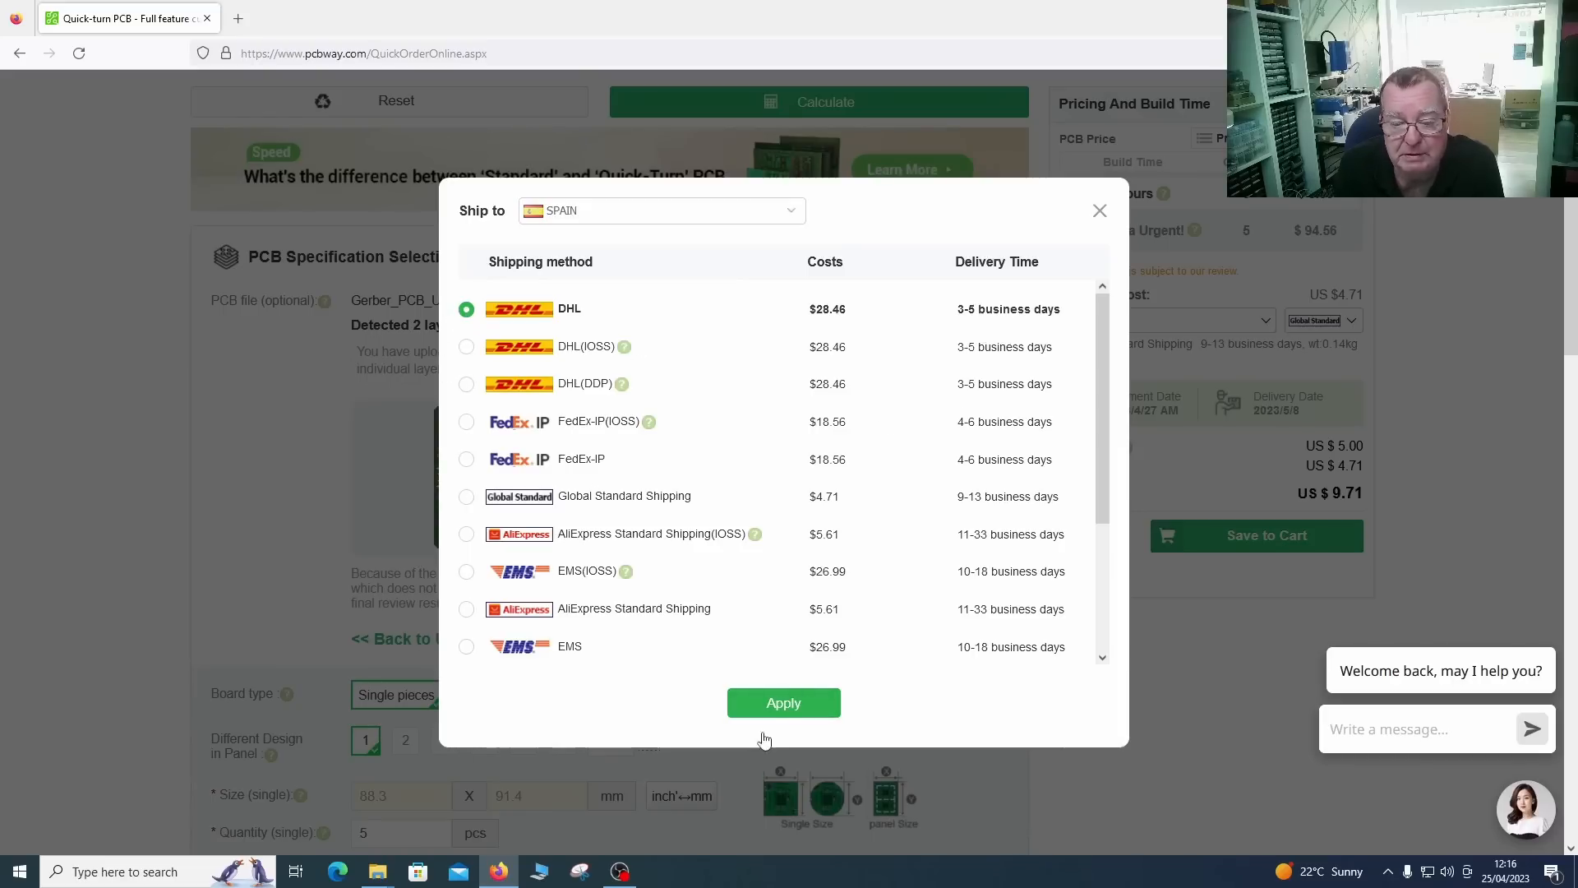
Step: Apply DHL shipping to Spain and save the board order to the cart
left_click(773, 707)
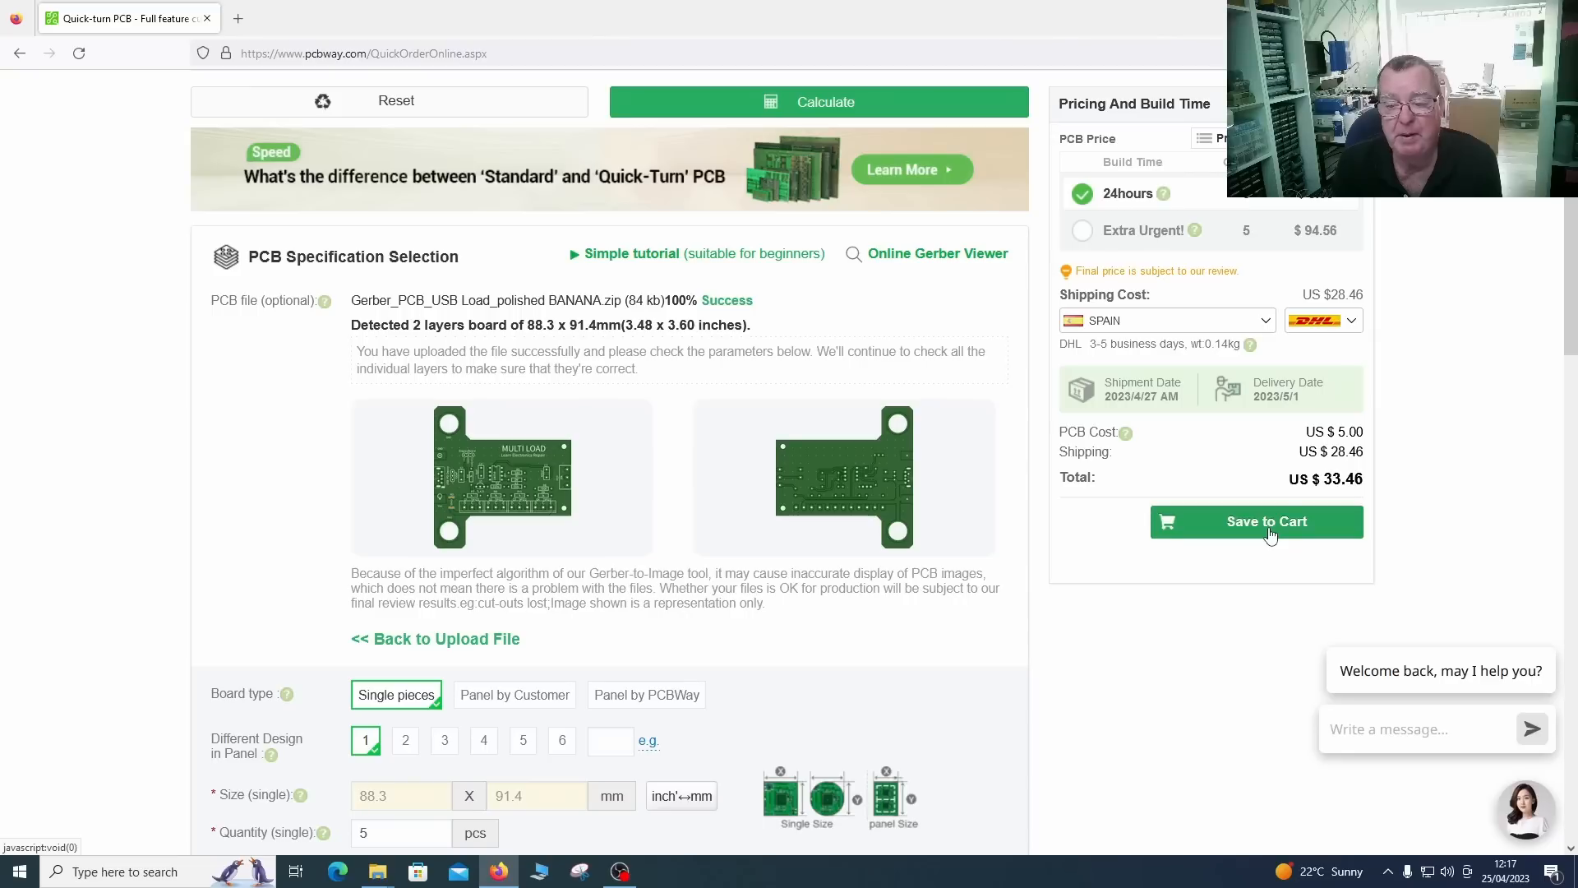
left_click(1270, 535)
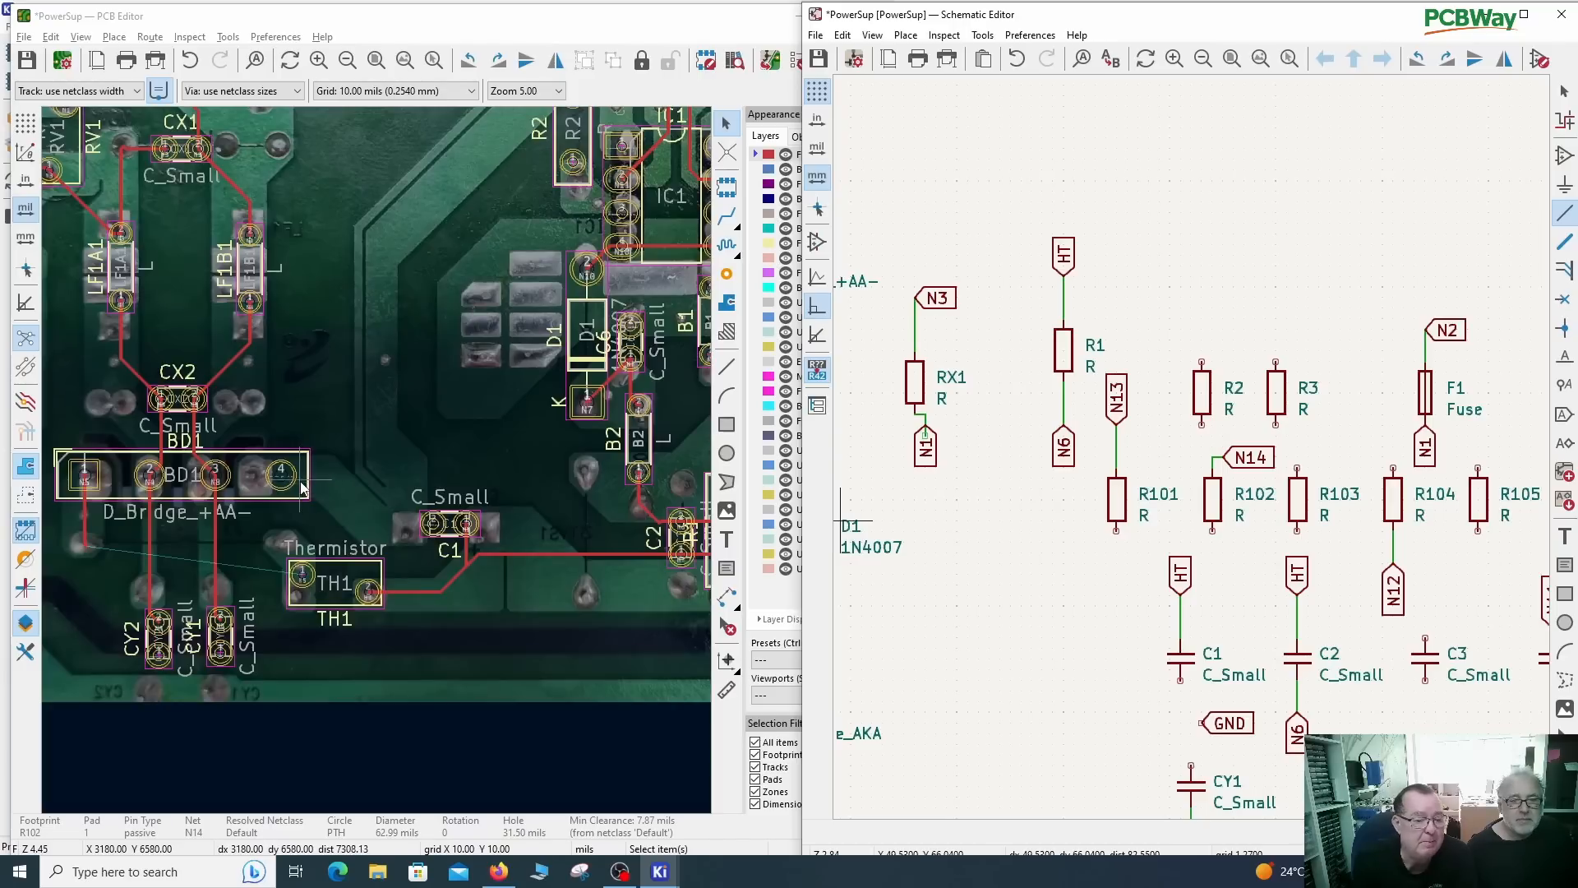
Step: In the KiCad PCB Editor, examine the tracks linking bridge BD1 with CX2, LF1A1, LF1B1, CY1, CY2 and thermistor TH1 against the board photo
scroll(298, 481, "up", 4)
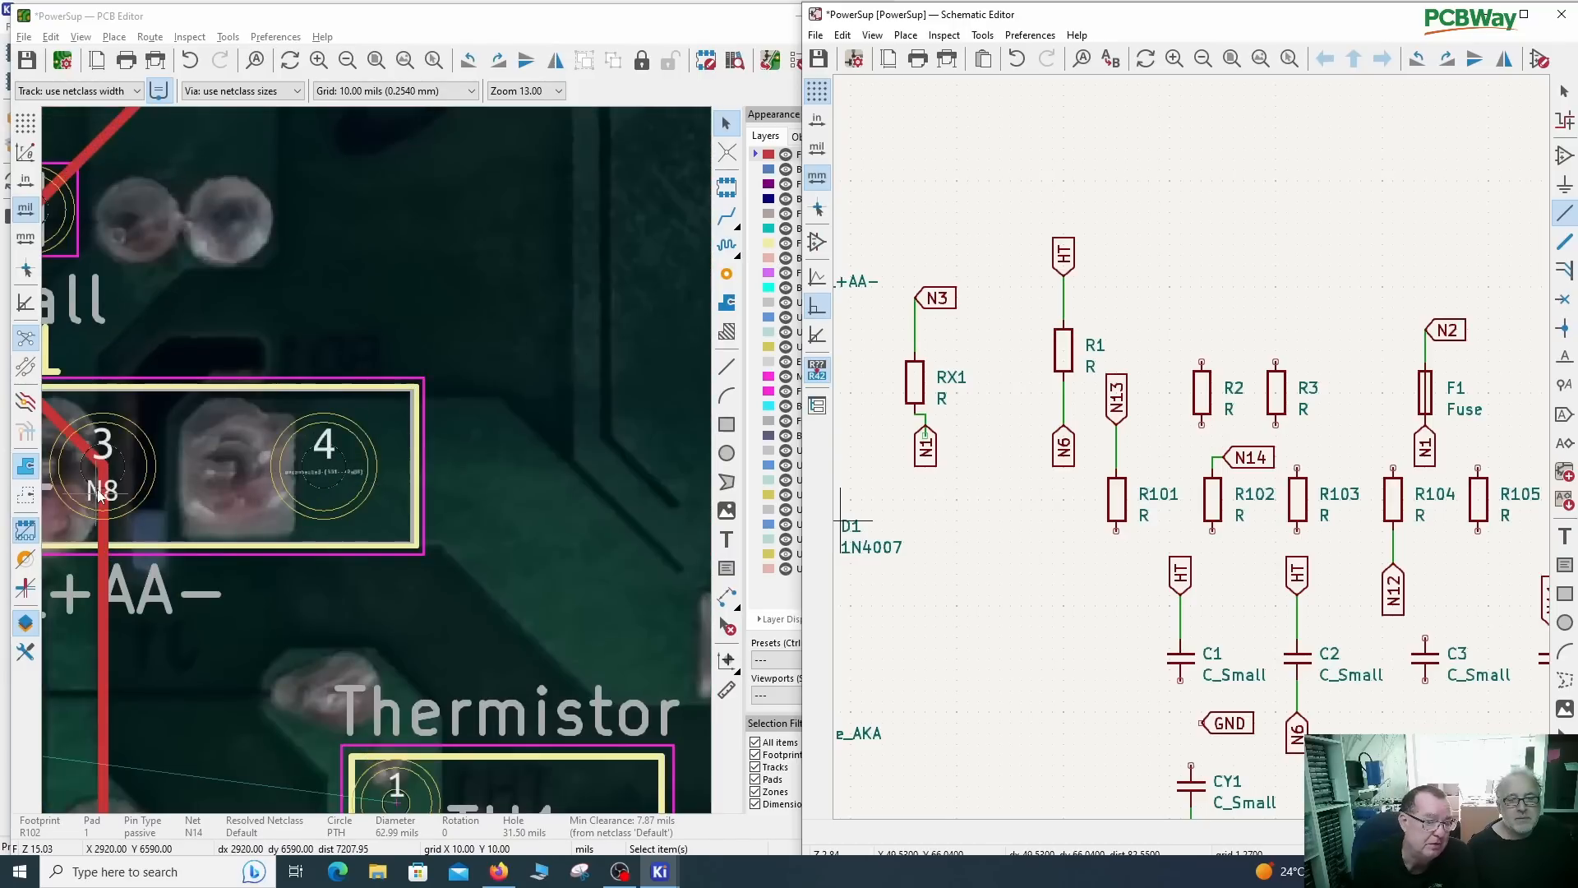
scroll(429, 535, "down", 2)
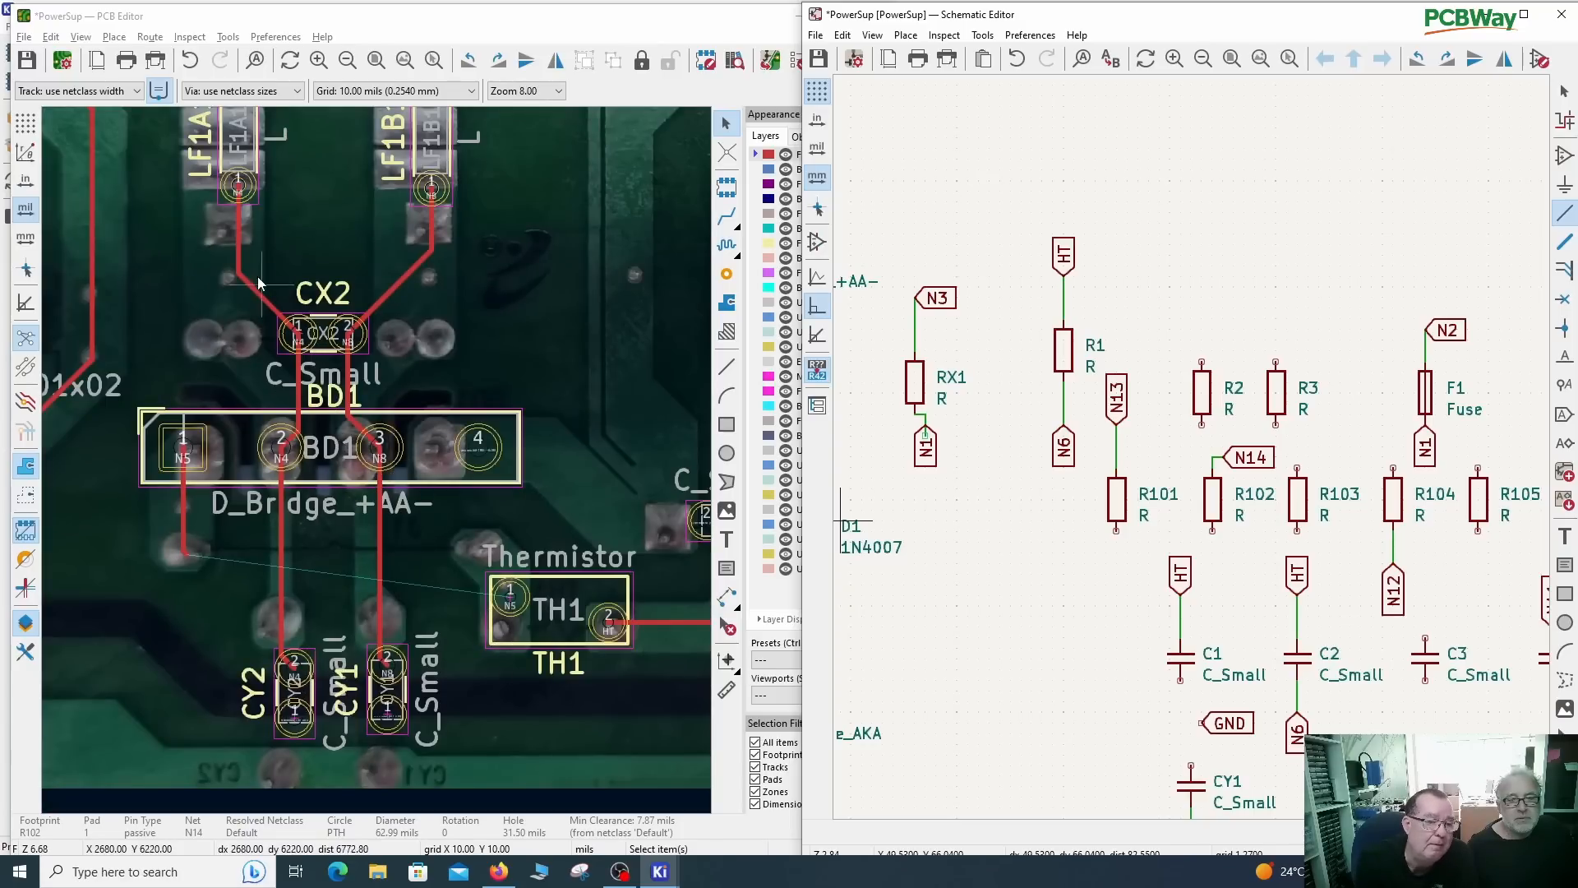
scroll(244, 218, "up", 2)
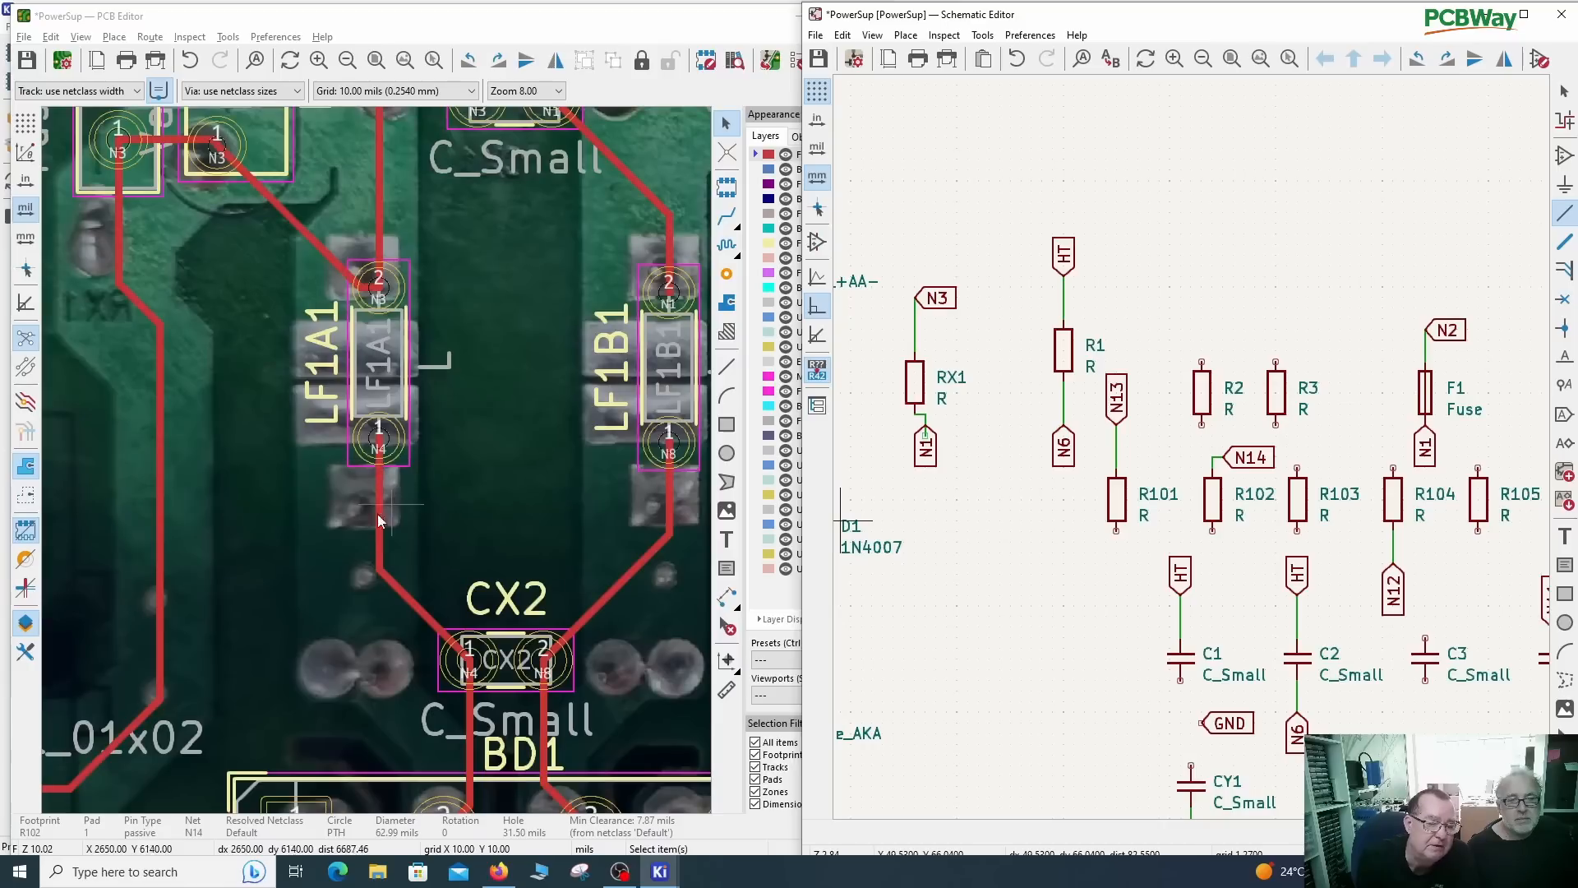
scroll(530, 621, "down", 2)
scroll(379, 467, "down", 1)
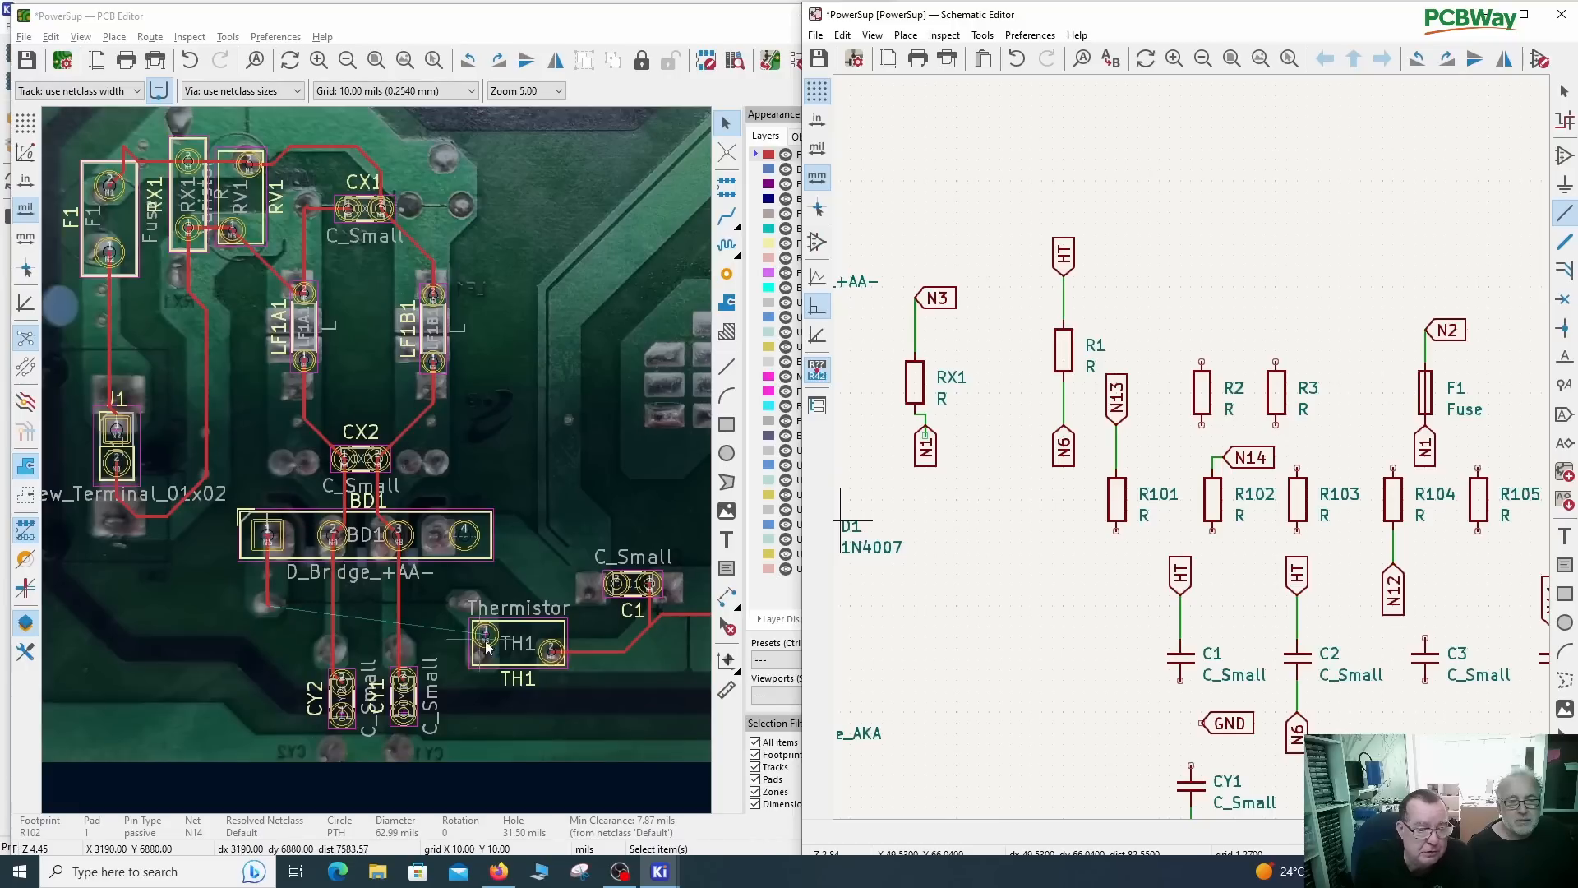
scroll(623, 647, "down", 1)
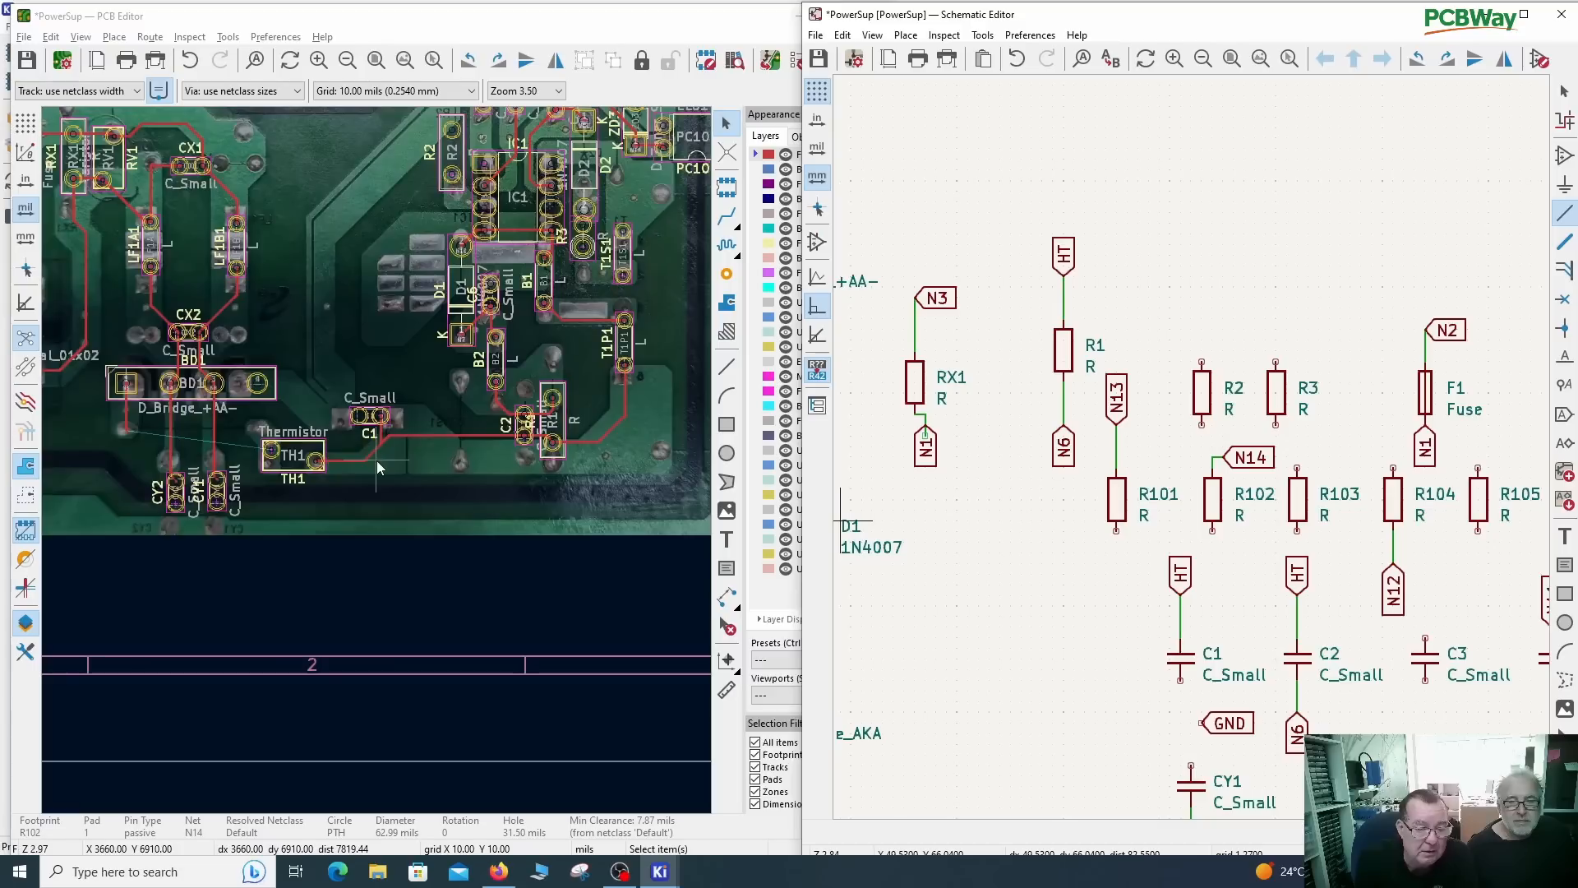
scroll(311, 459, "up", 4)
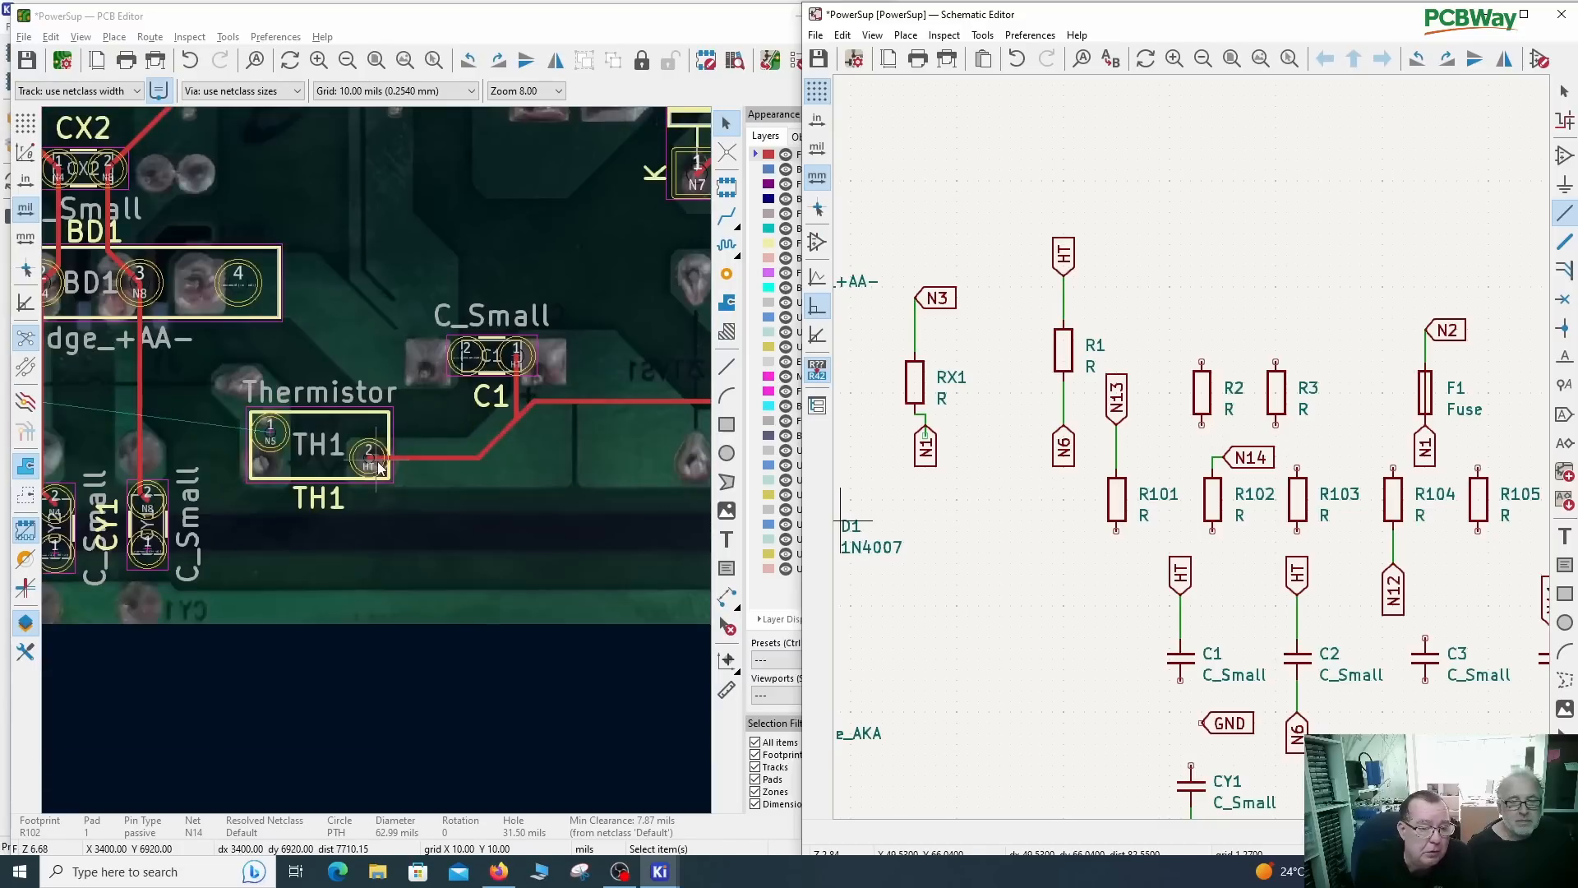
scroll(365, 446, "down", 2)
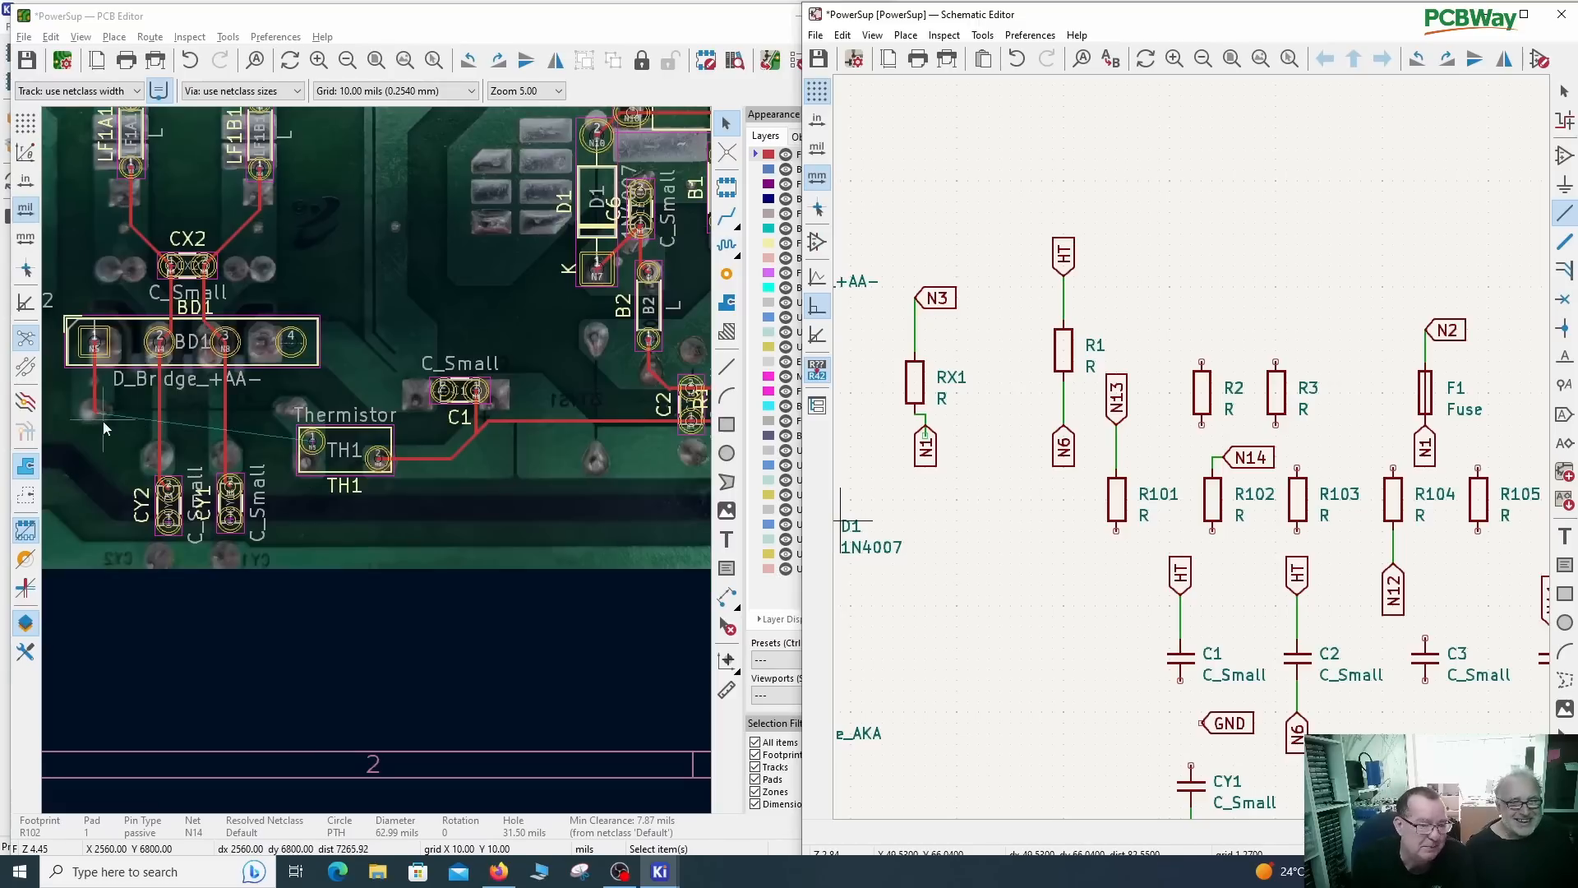
scroll(138, 415, "up", 2)
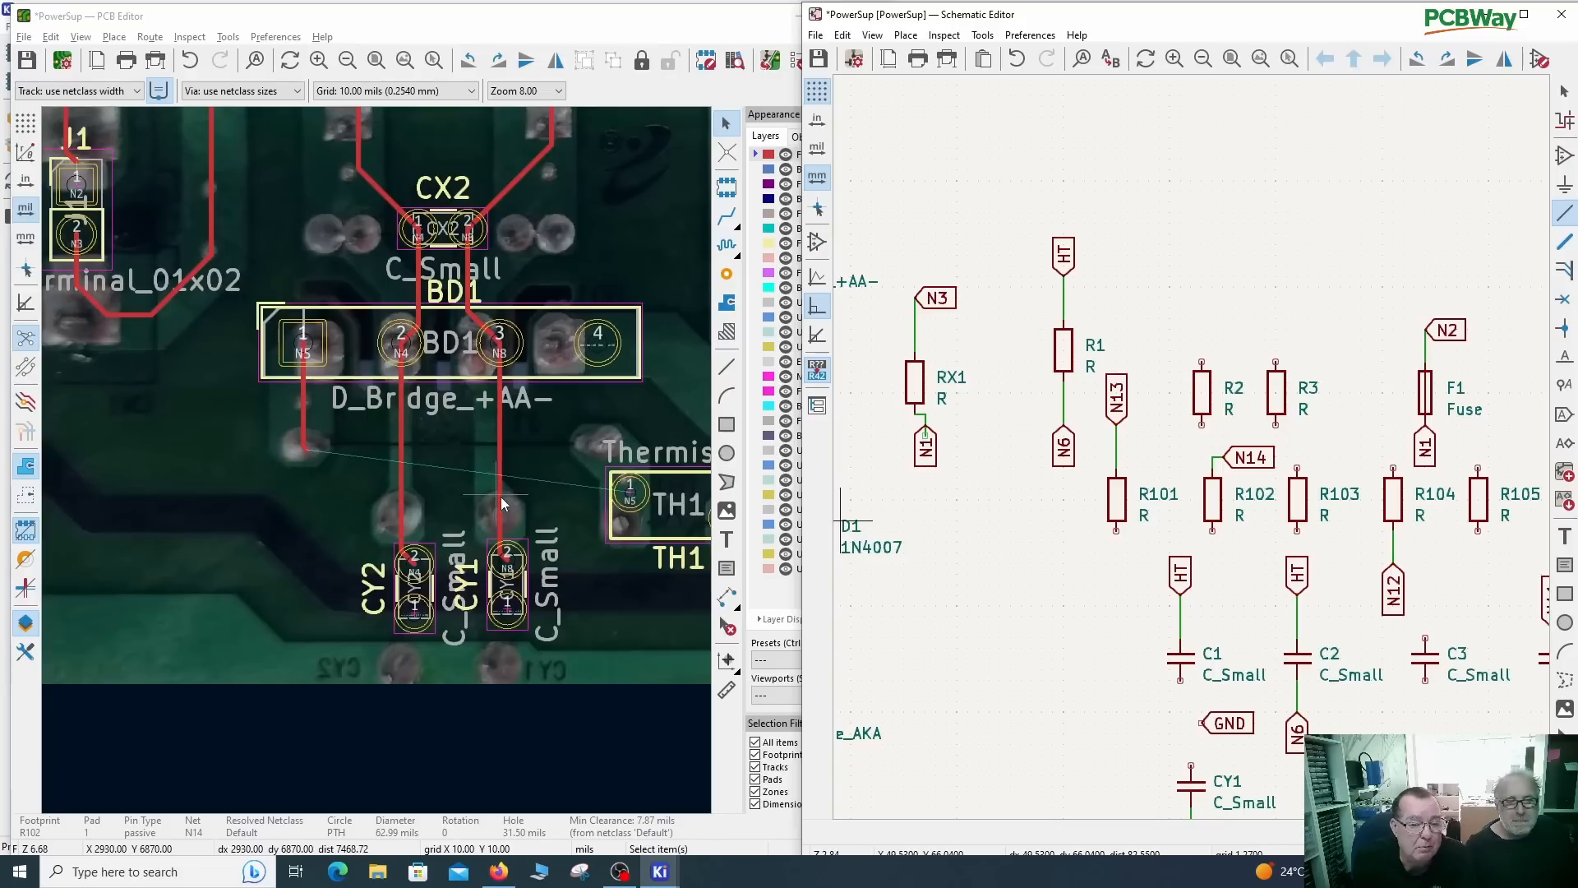
double_click(304, 448)
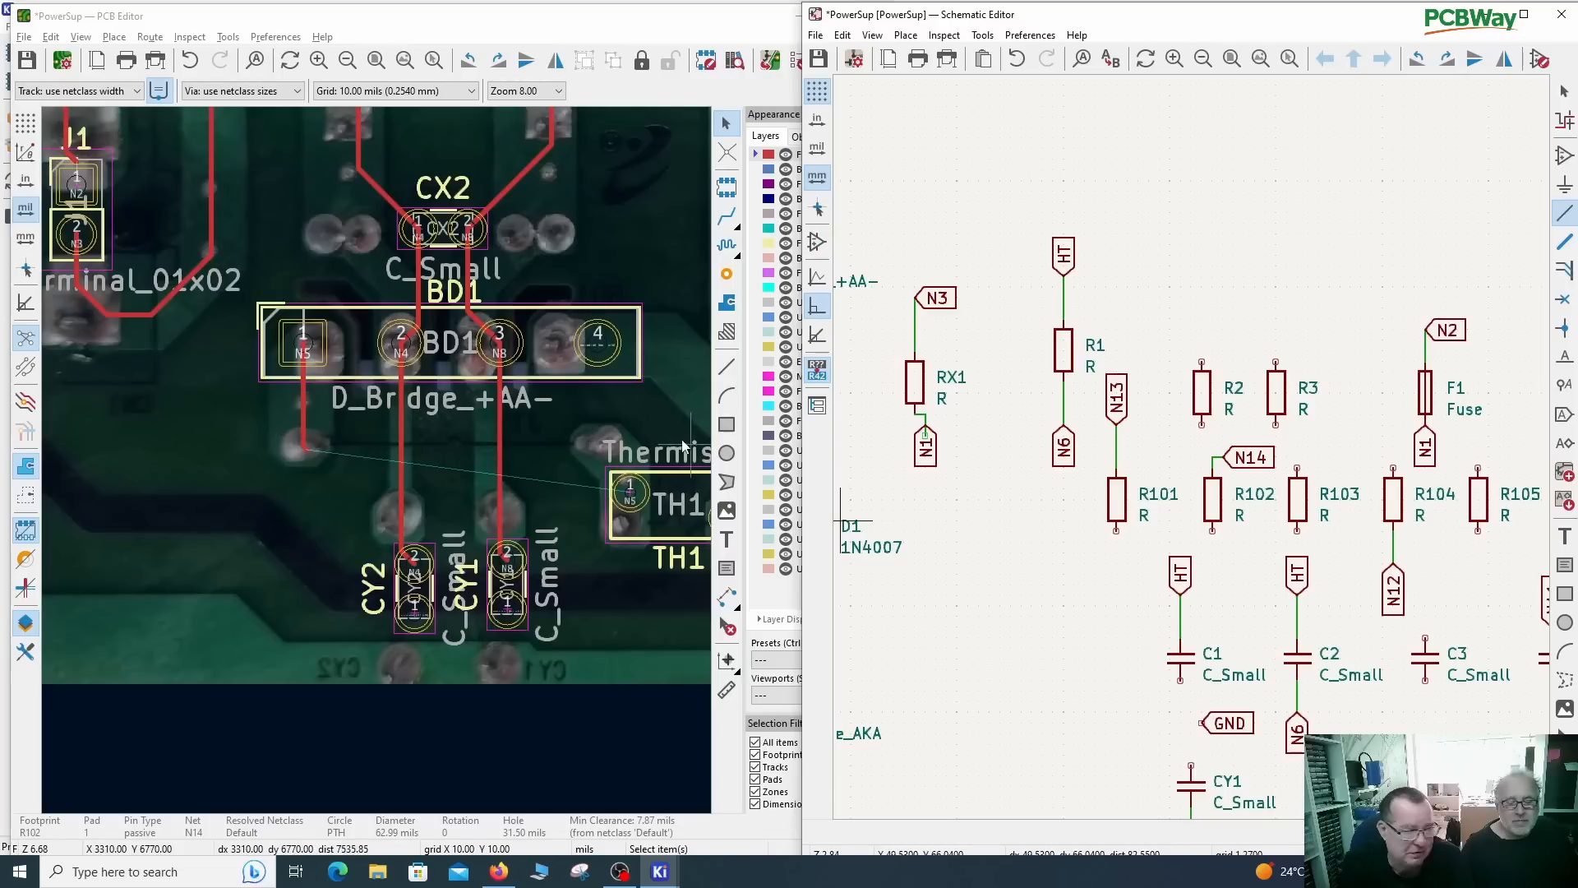
scroll(184, 493, "down", 3)
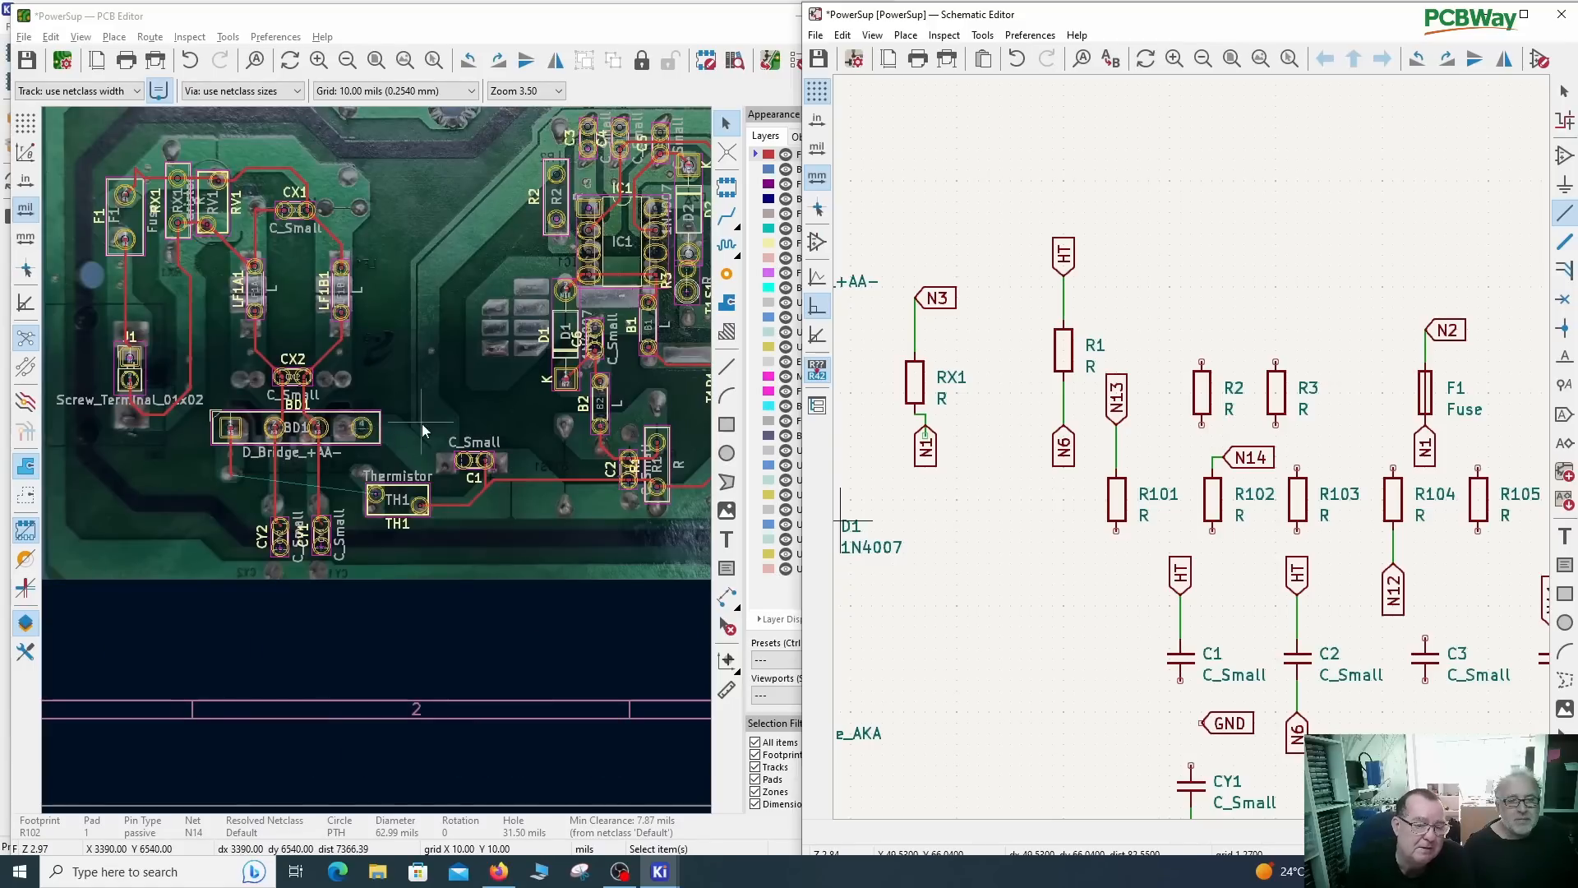
Step: Assign pad 4 of bridge BD1 to a new net named HOTGND in the PCB Editor
scroll(454, 473, "up", 3)
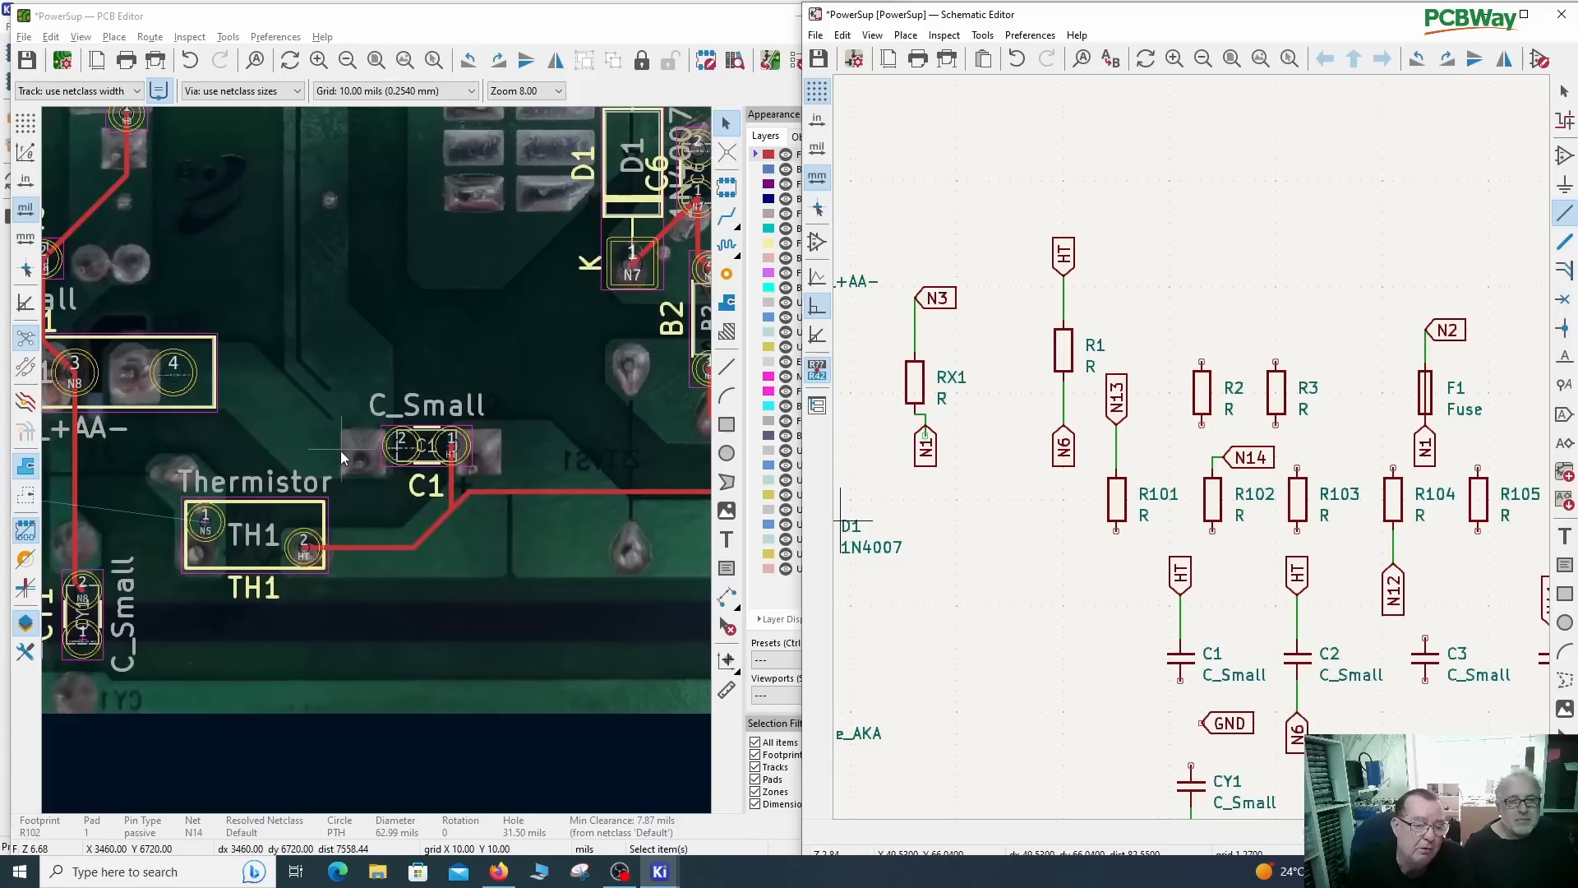
scroll(340, 451, "down", 2)
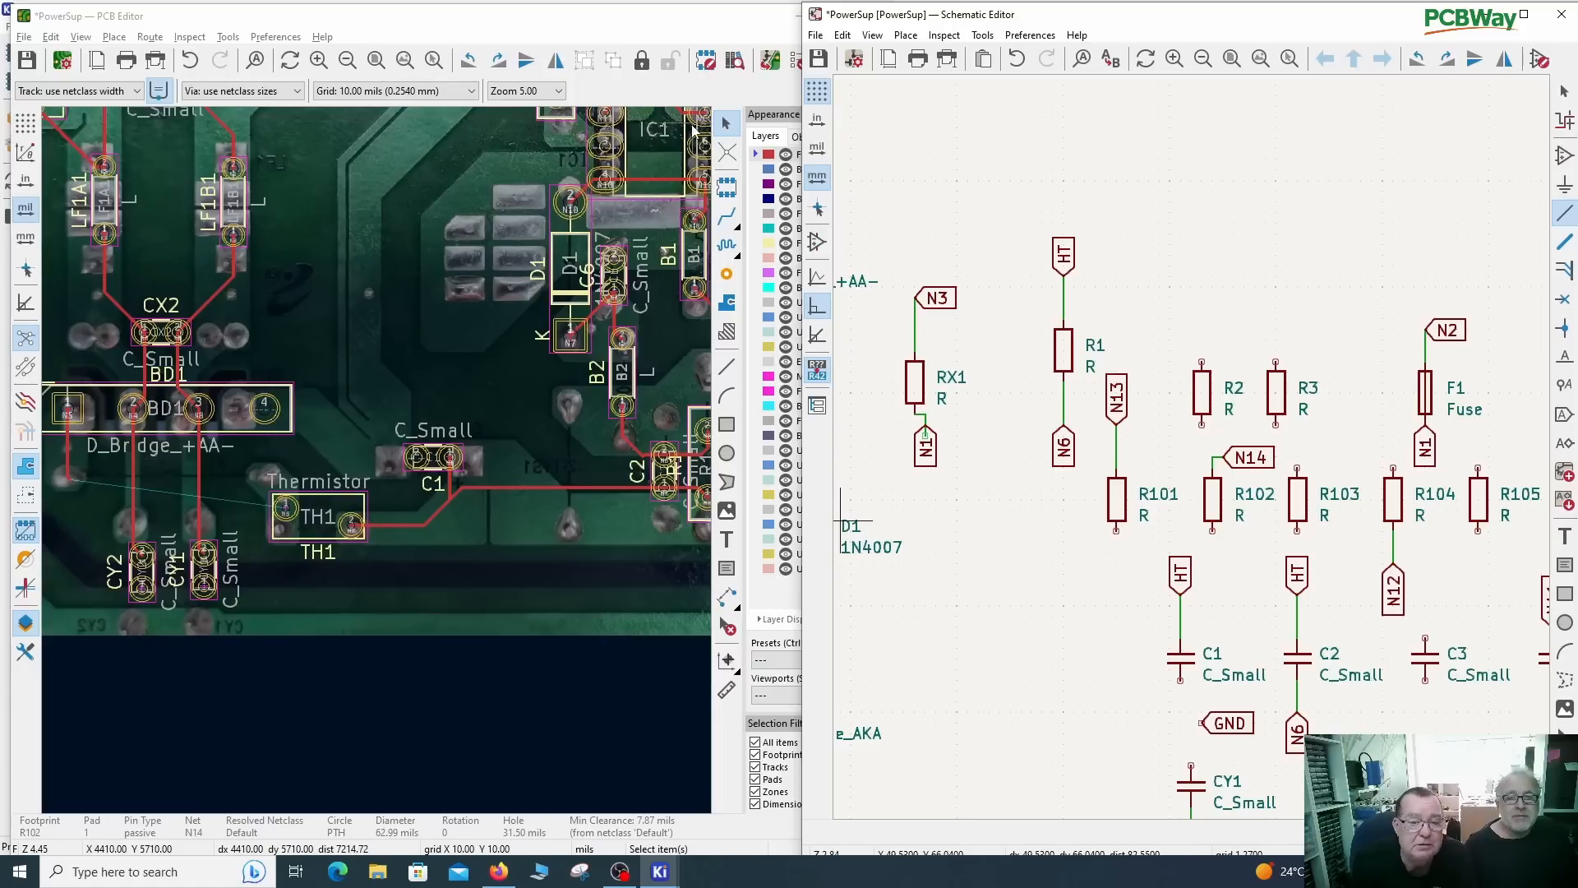
left_click(720, 143)
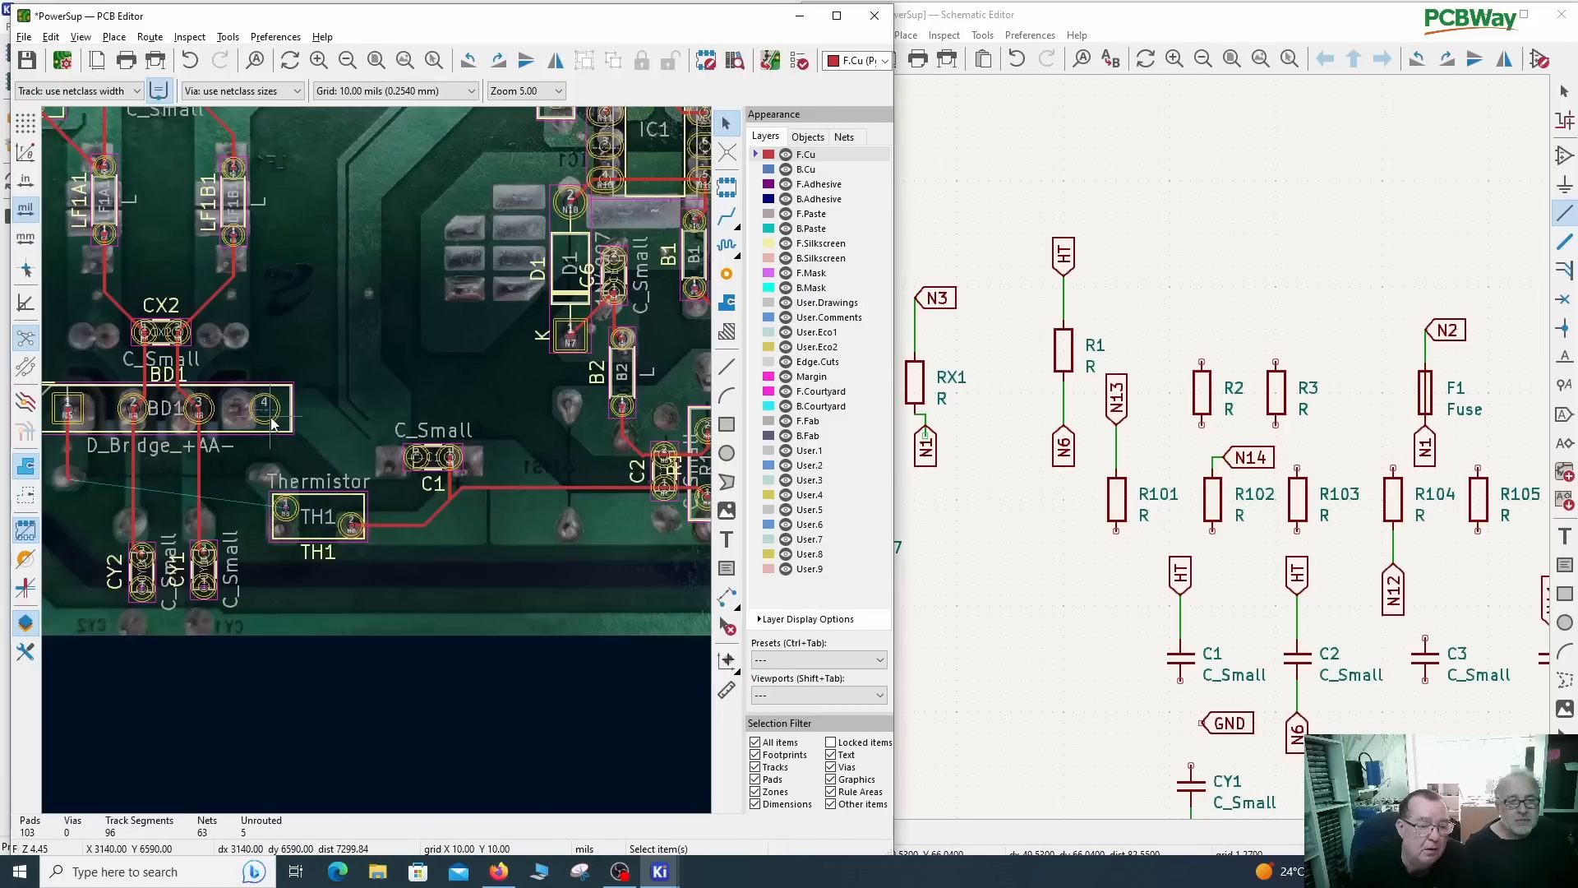
scroll(246, 443, "up", 3)
left_click(387, 465)
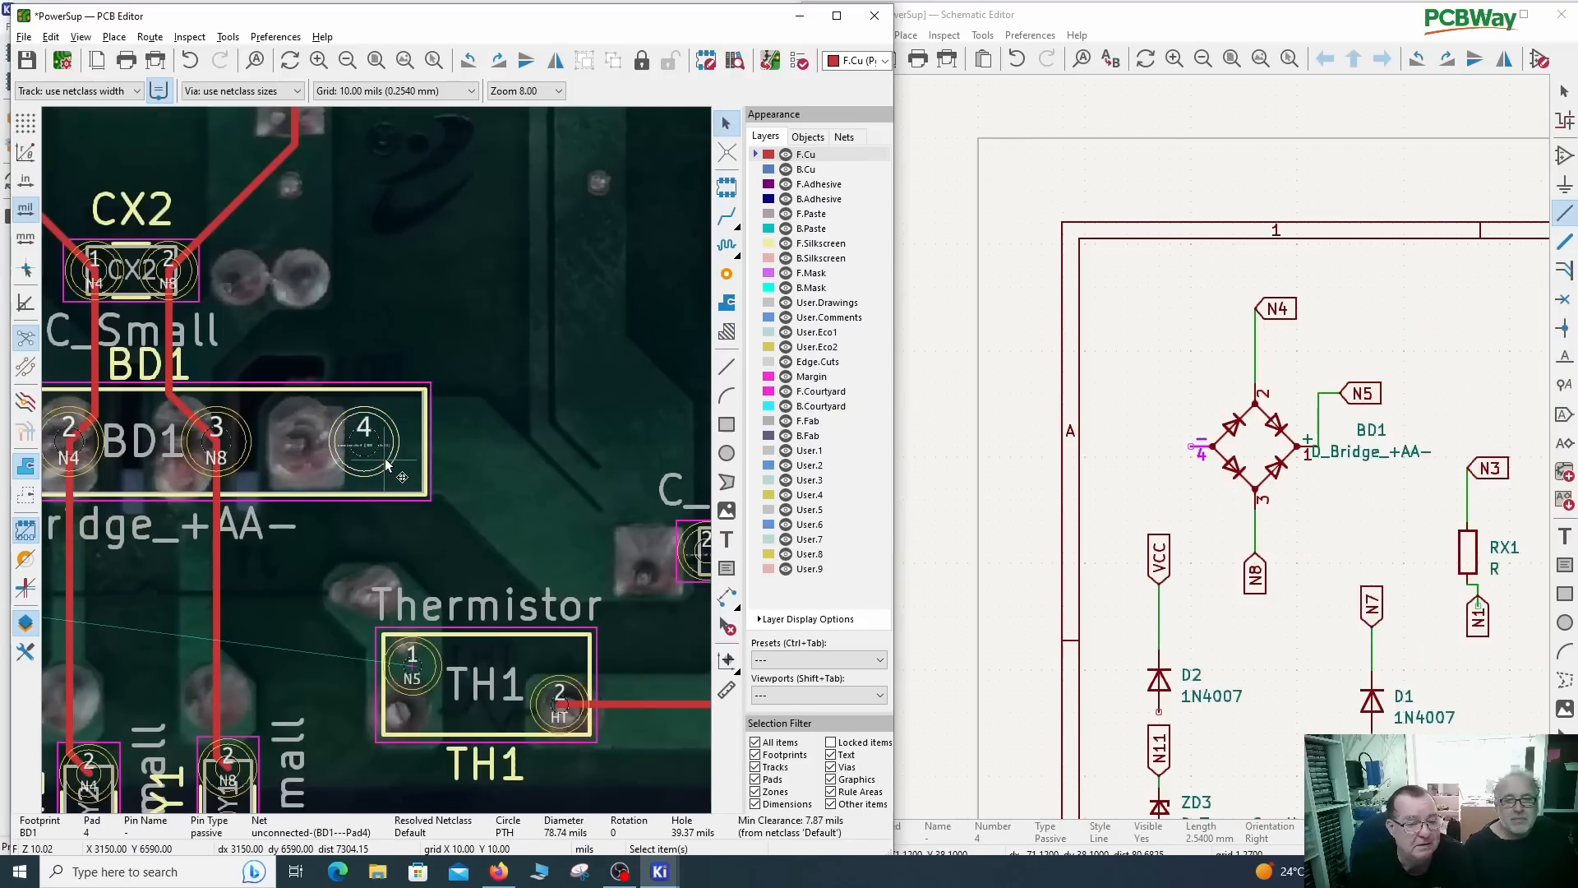
right_click(387, 465)
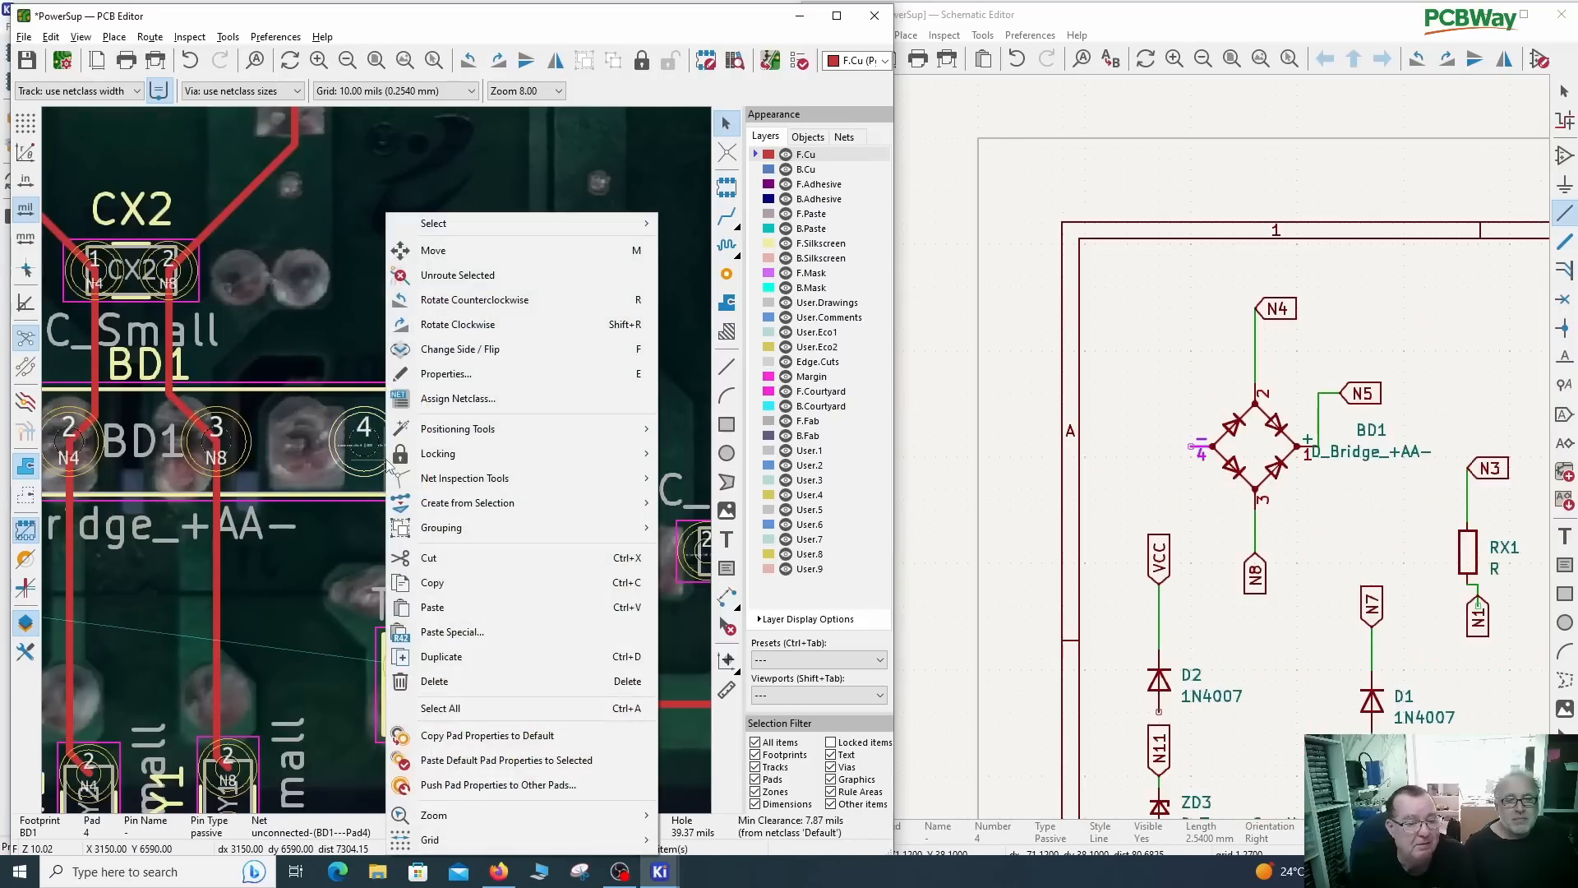
left_click(434, 379)
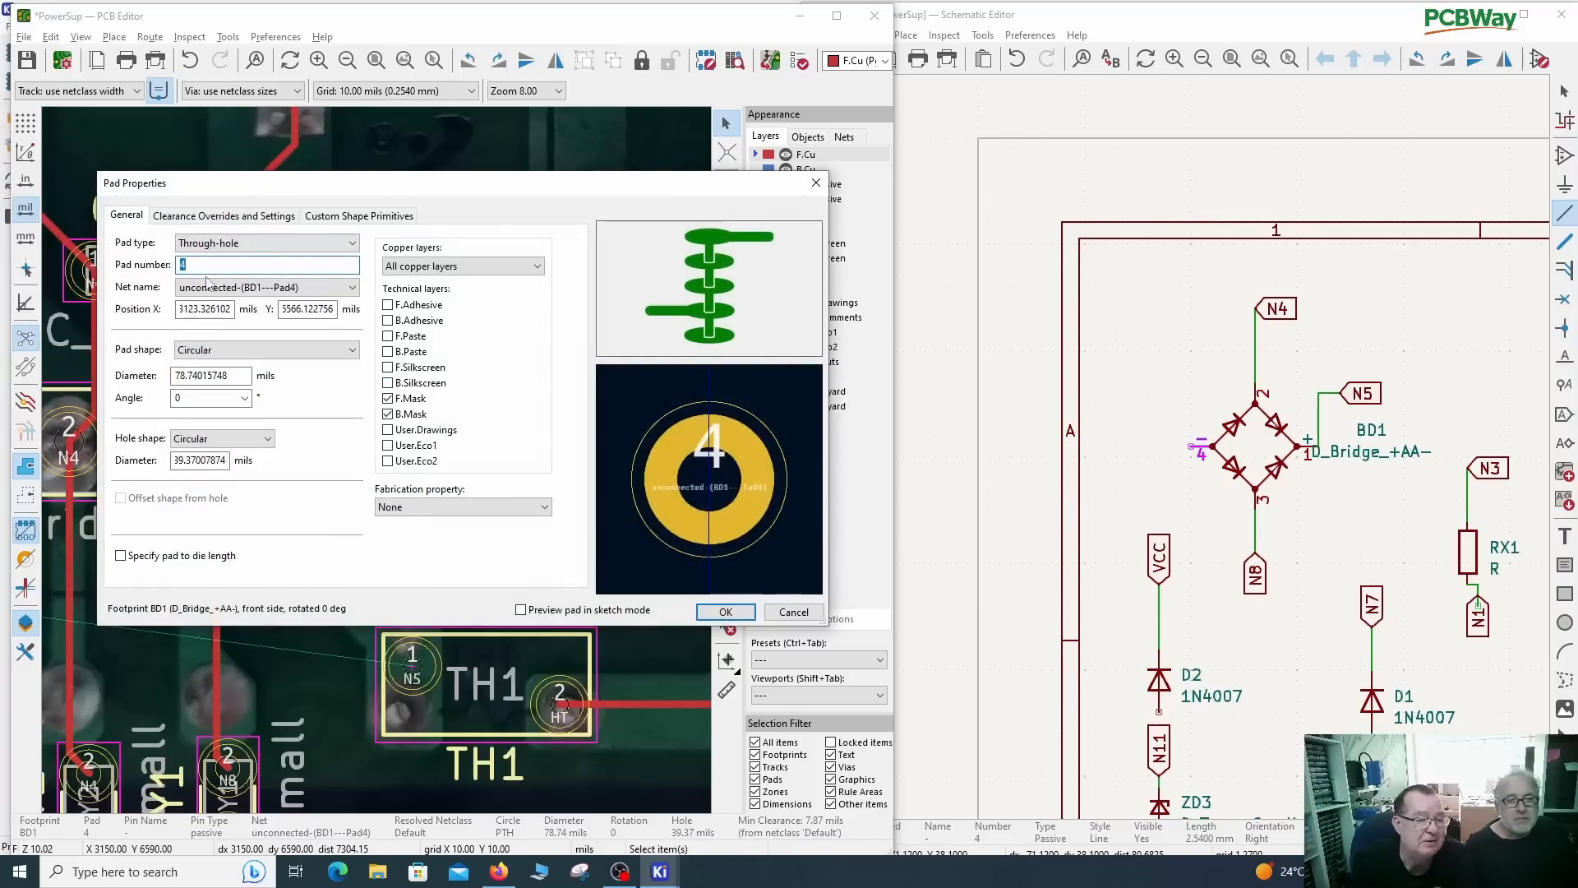
left_click(255, 289)
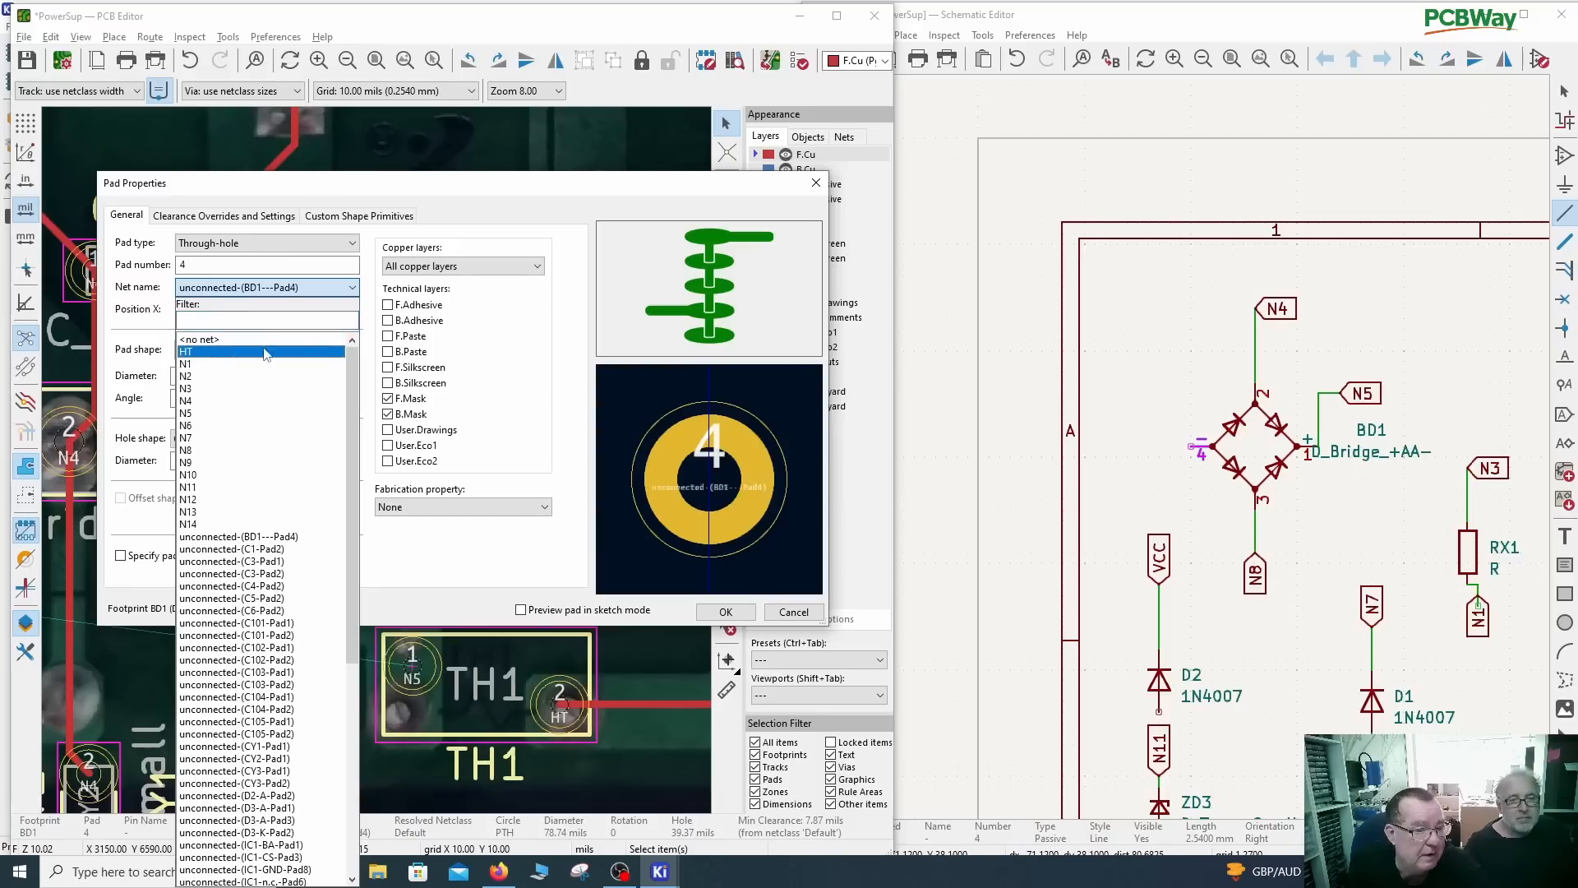
type("H")
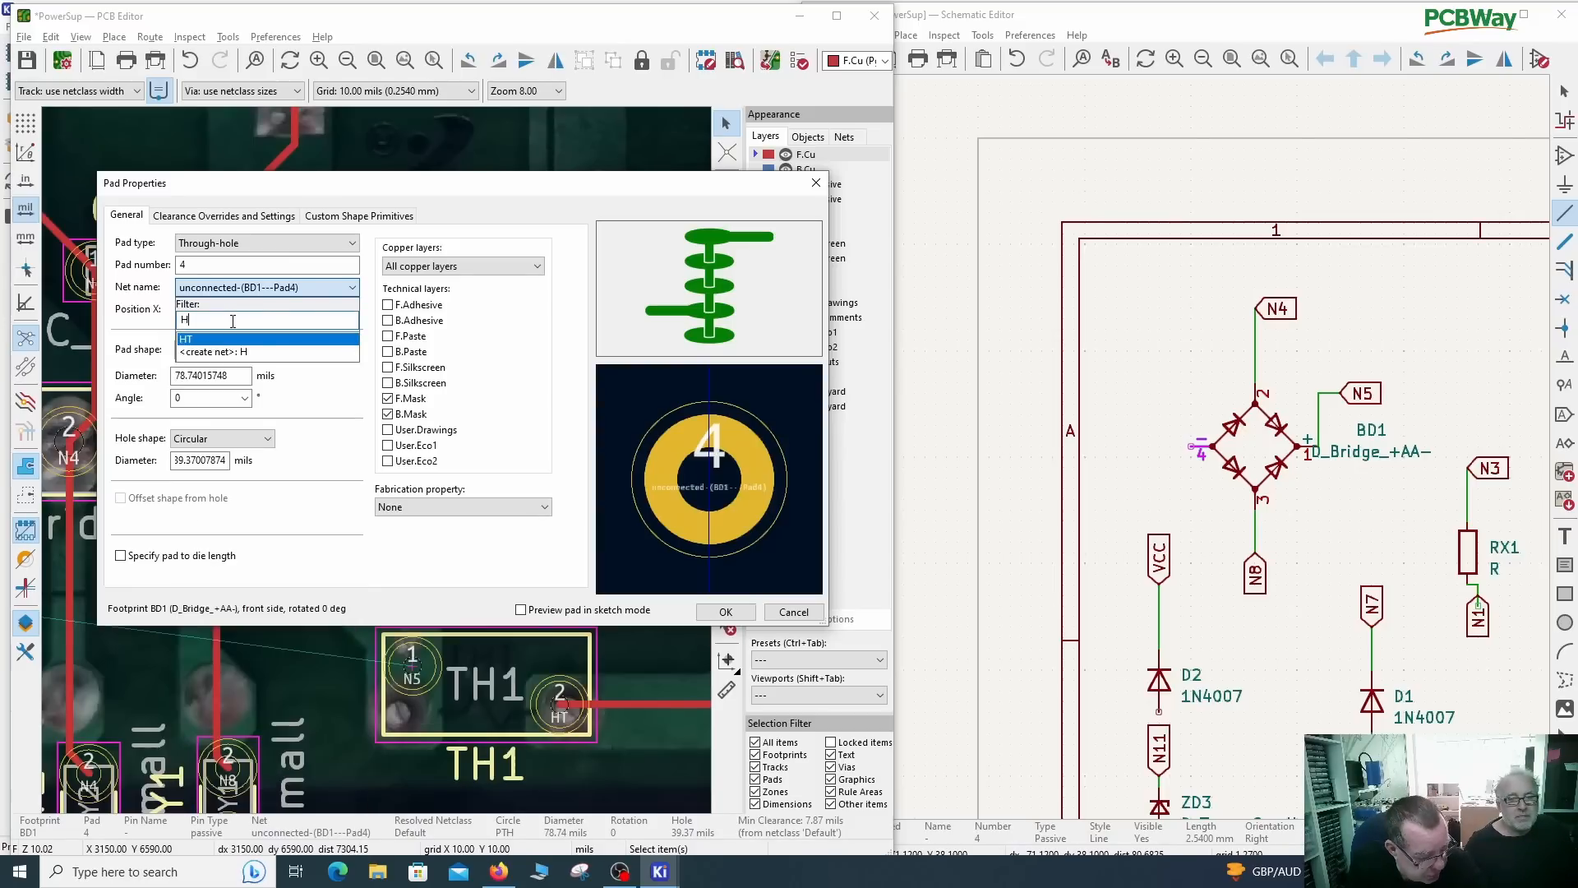
type("OTGND")
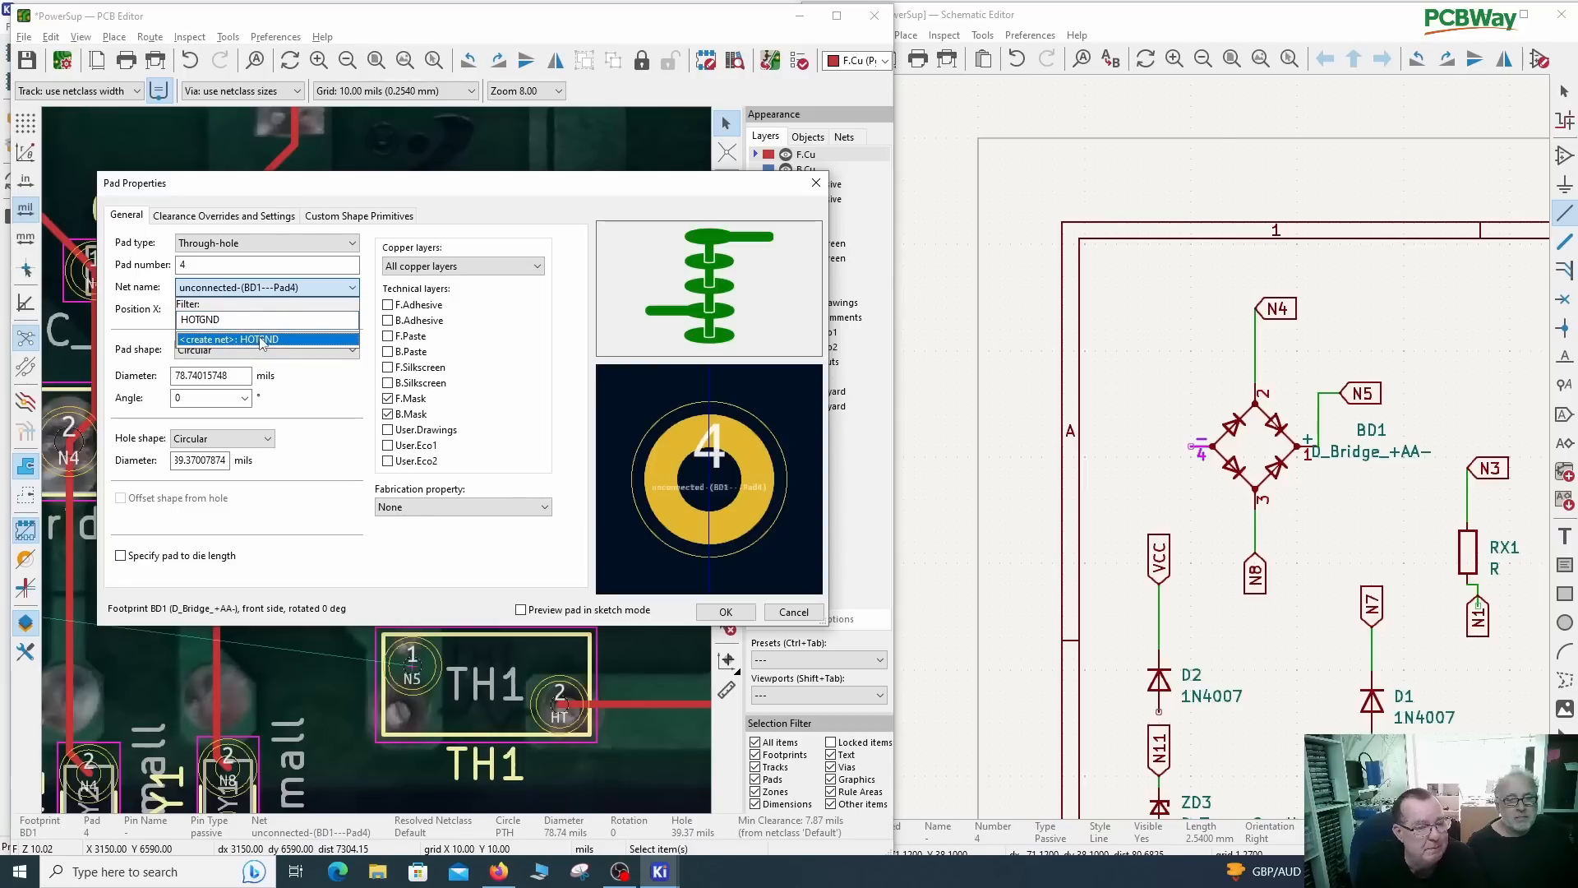
left_click(260, 339)
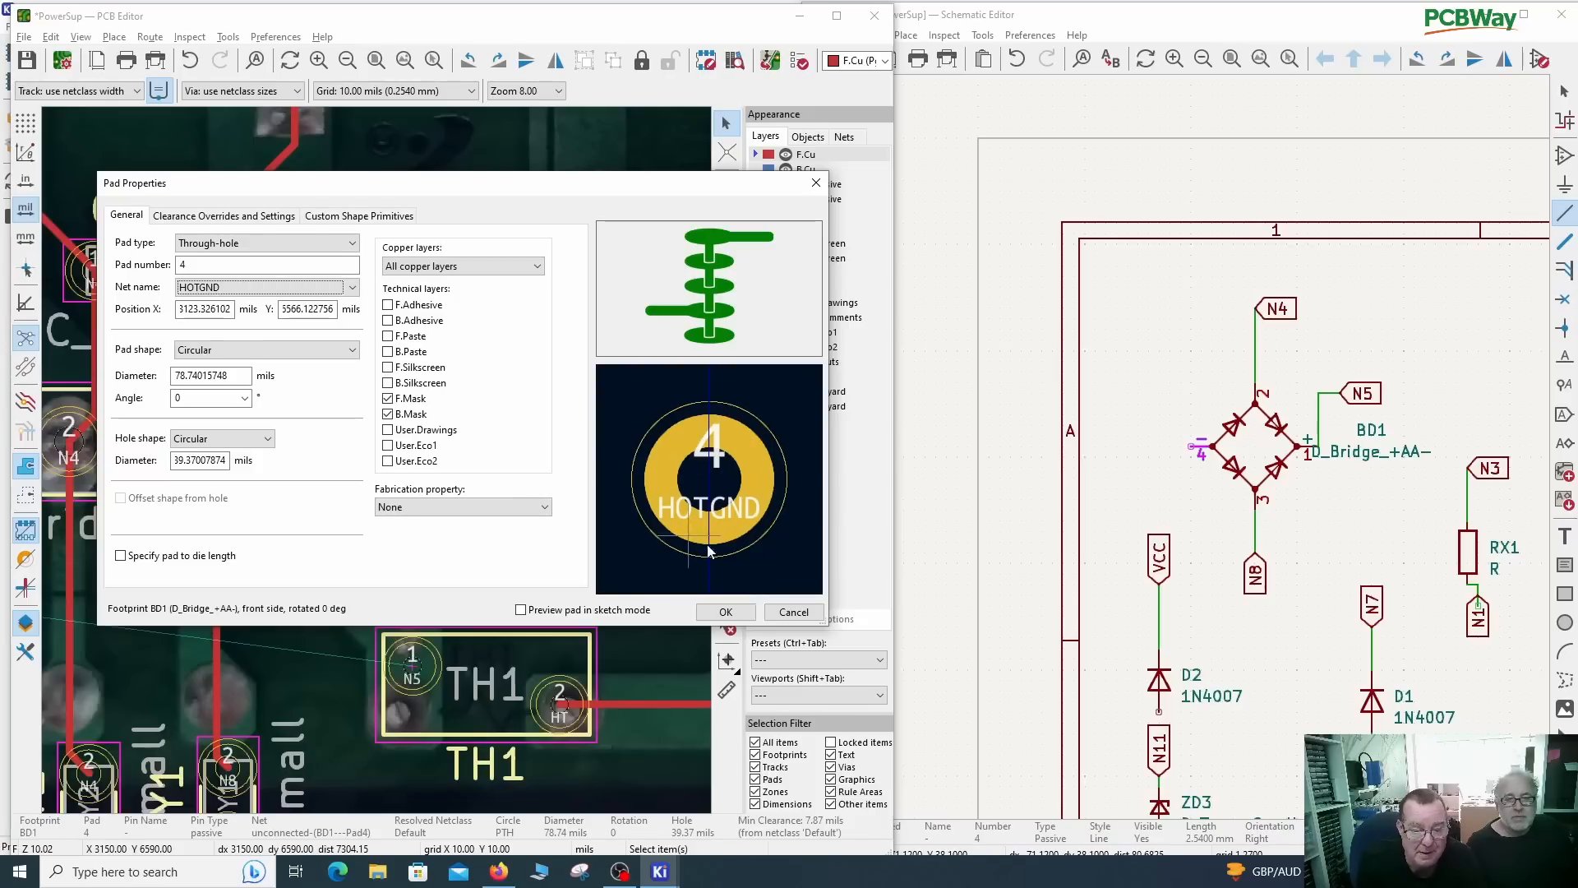
left_click(723, 612)
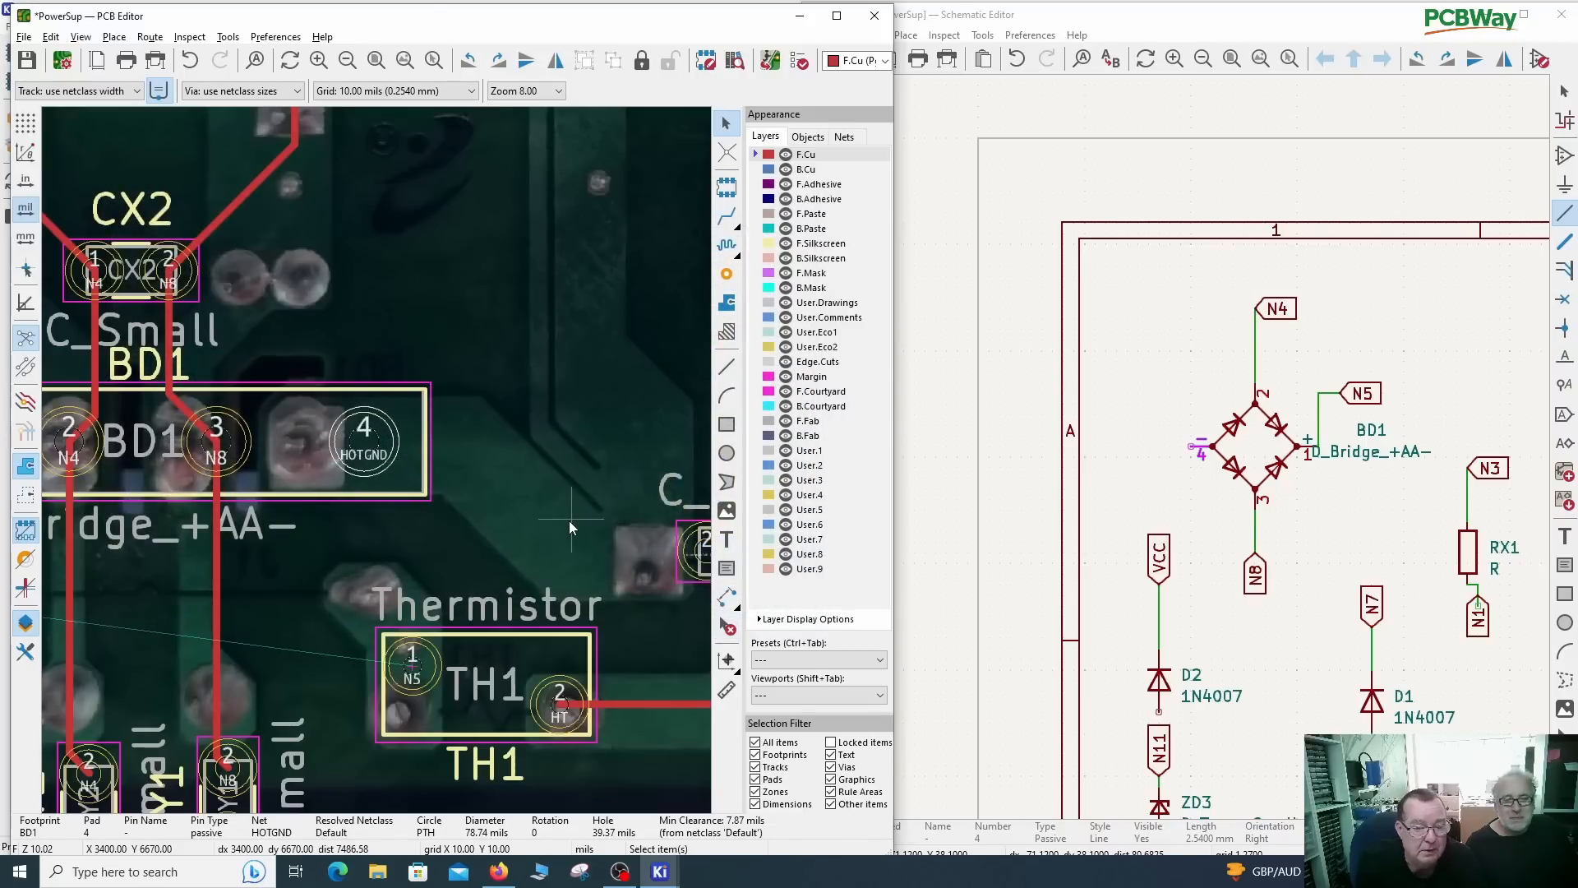
Step: Assign pad 2 of capacitor C1 to the HOTGND net
scroll(569, 521, "down", 2)
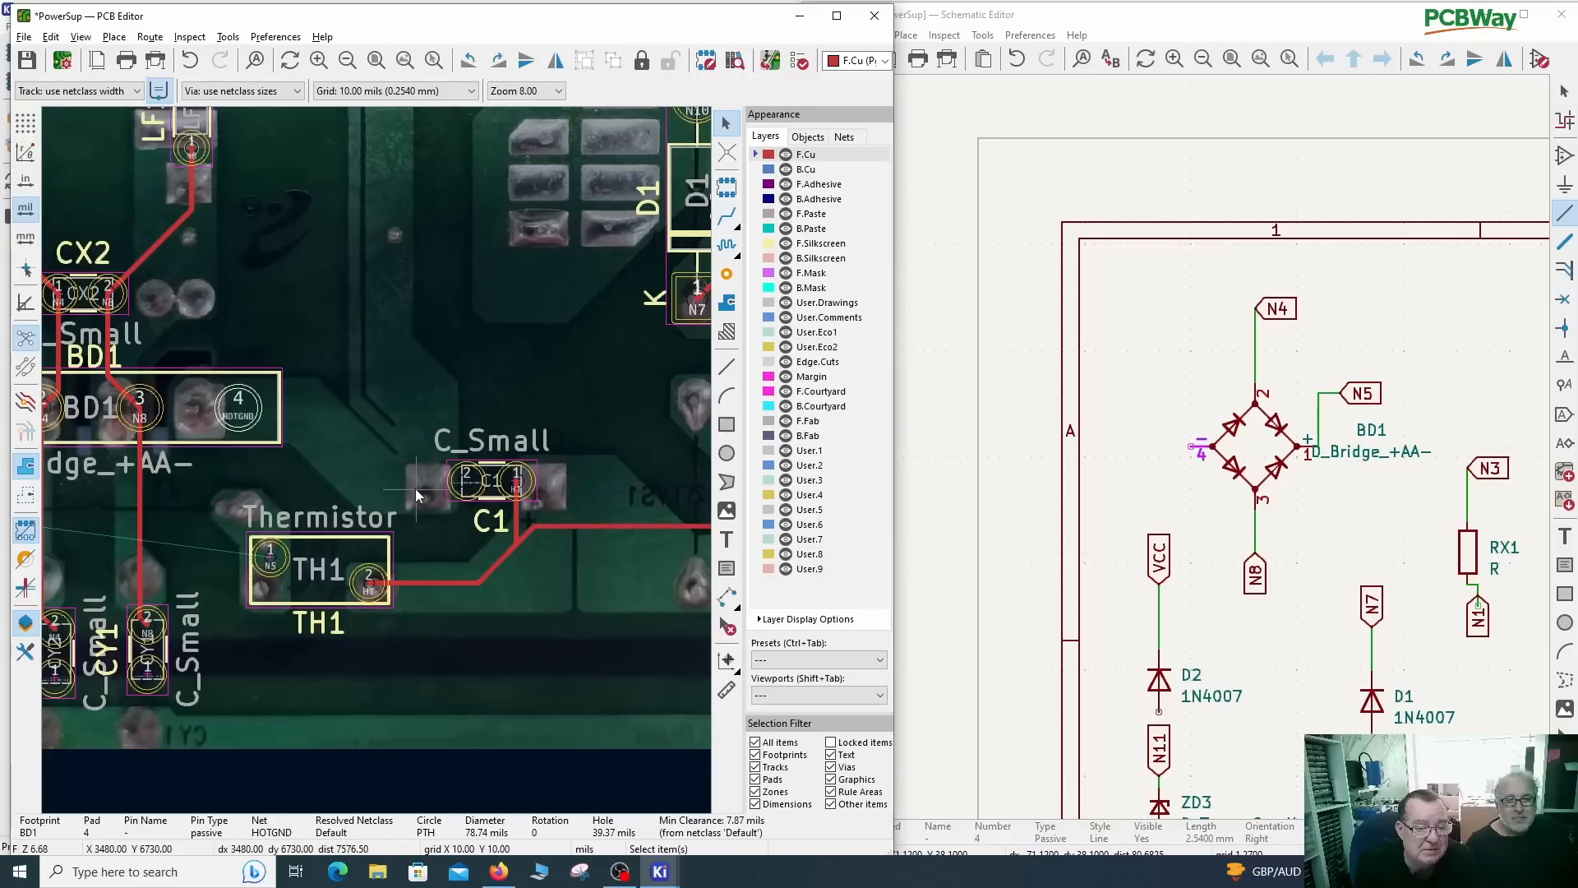
scroll(422, 349, "down", 1)
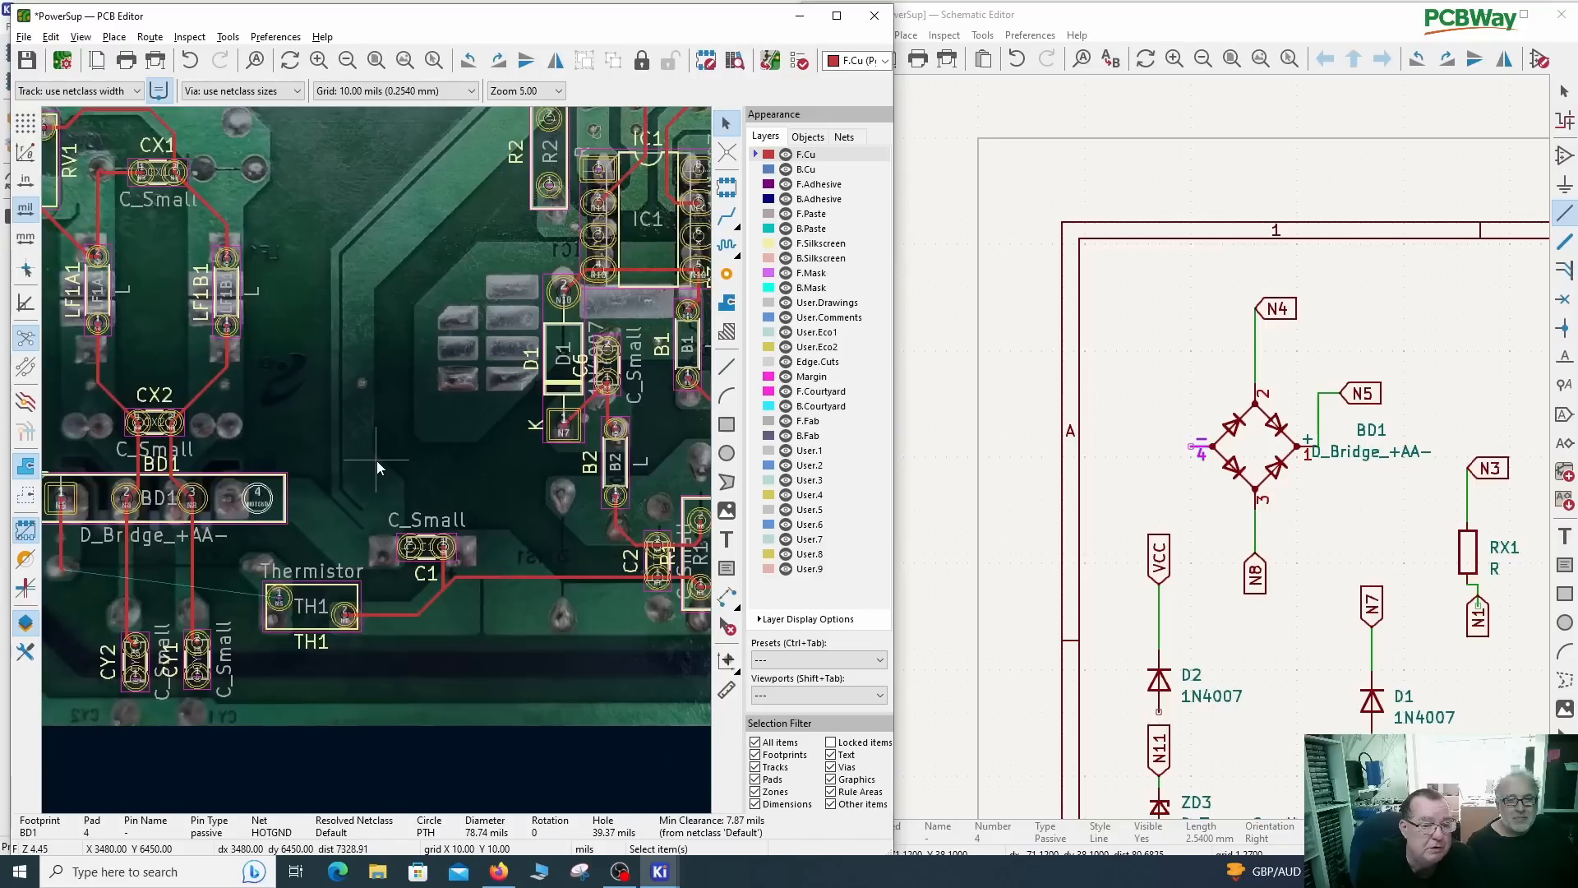
scroll(374, 508, "up", 1)
scroll(376, 460, "up", 1)
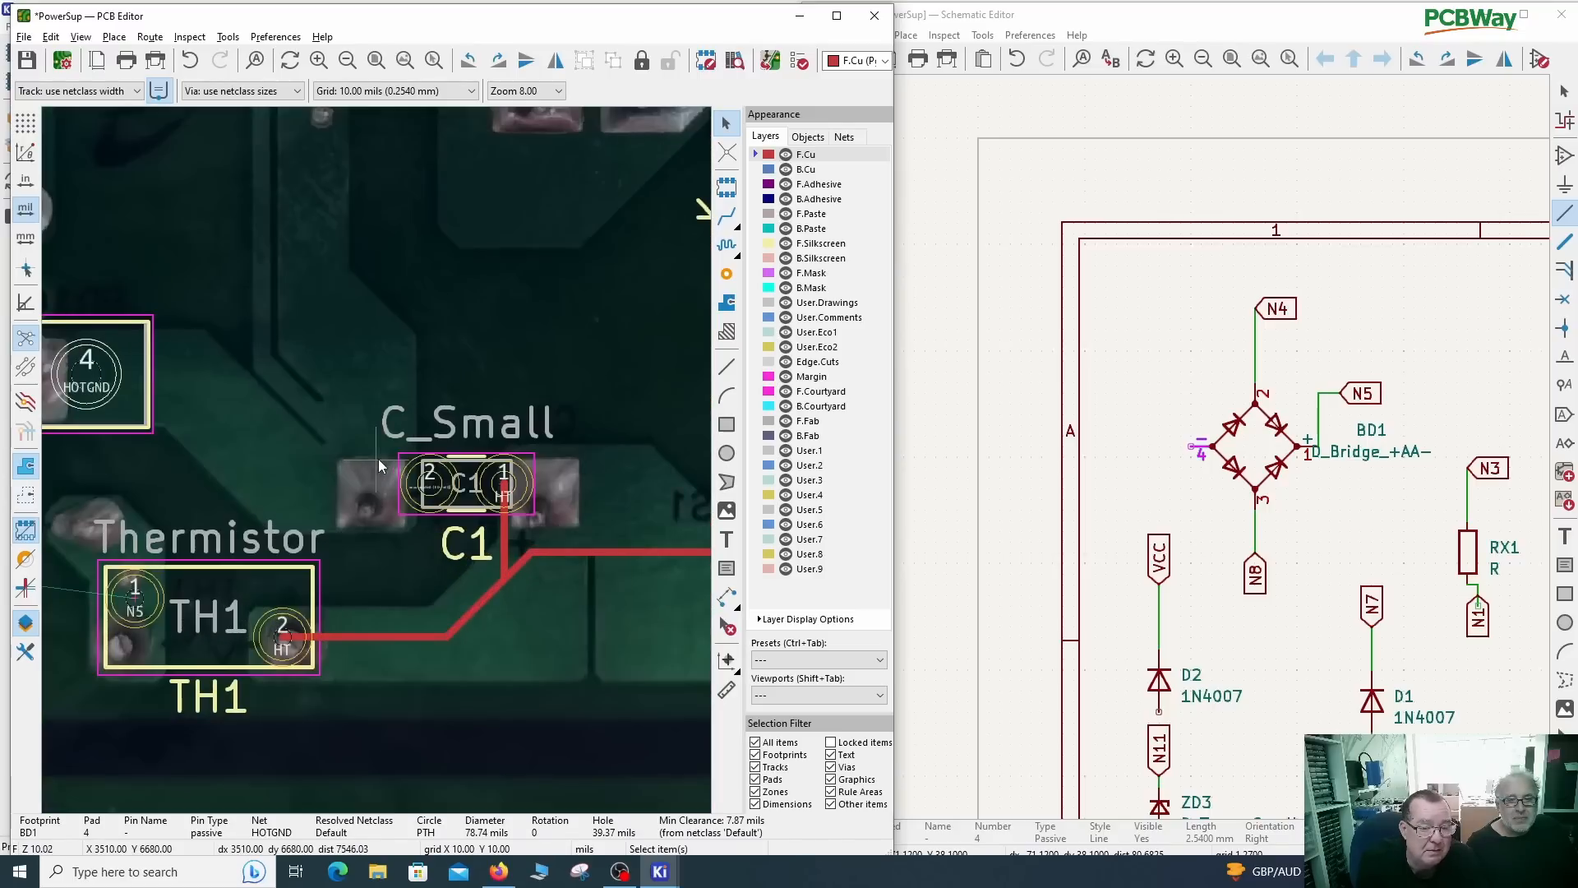
left_click(436, 490)
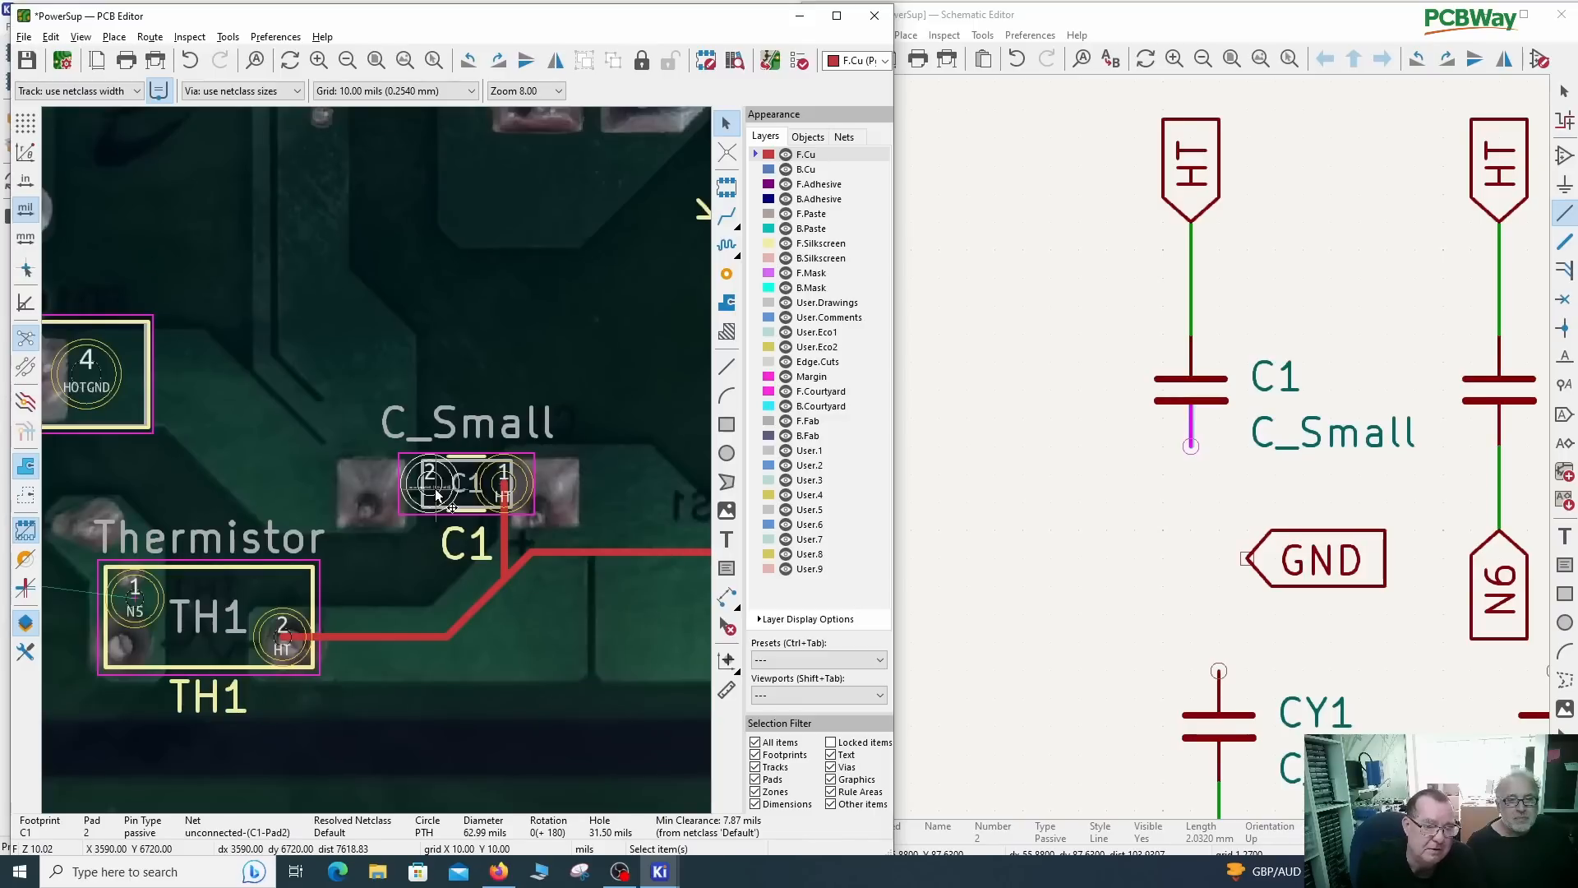
right_click(436, 493)
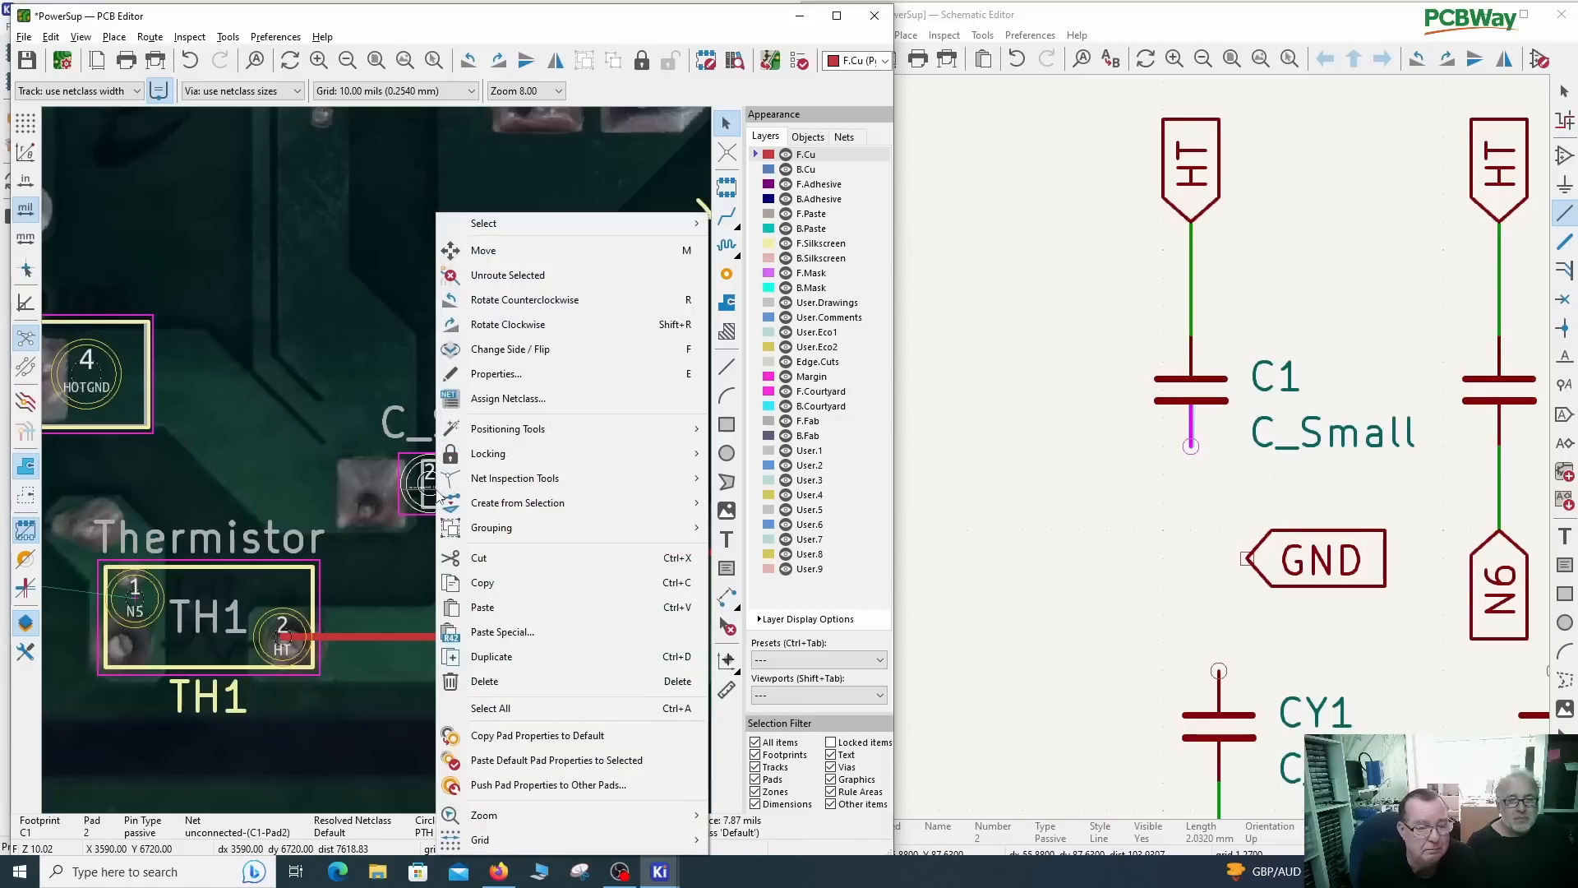
left_click(485, 375)
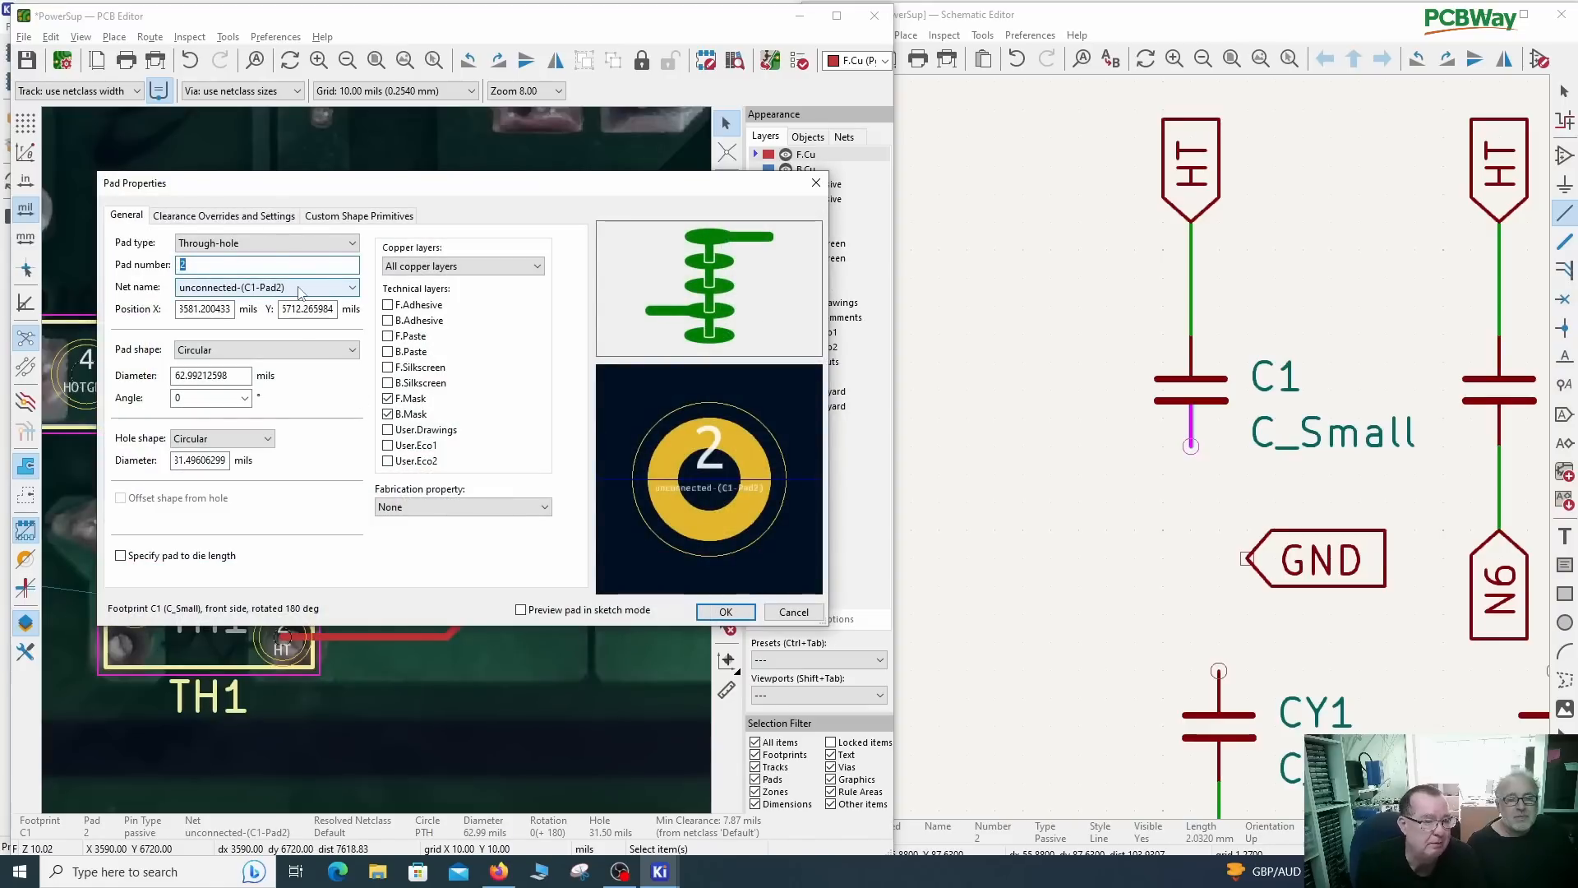
left_click(300, 289)
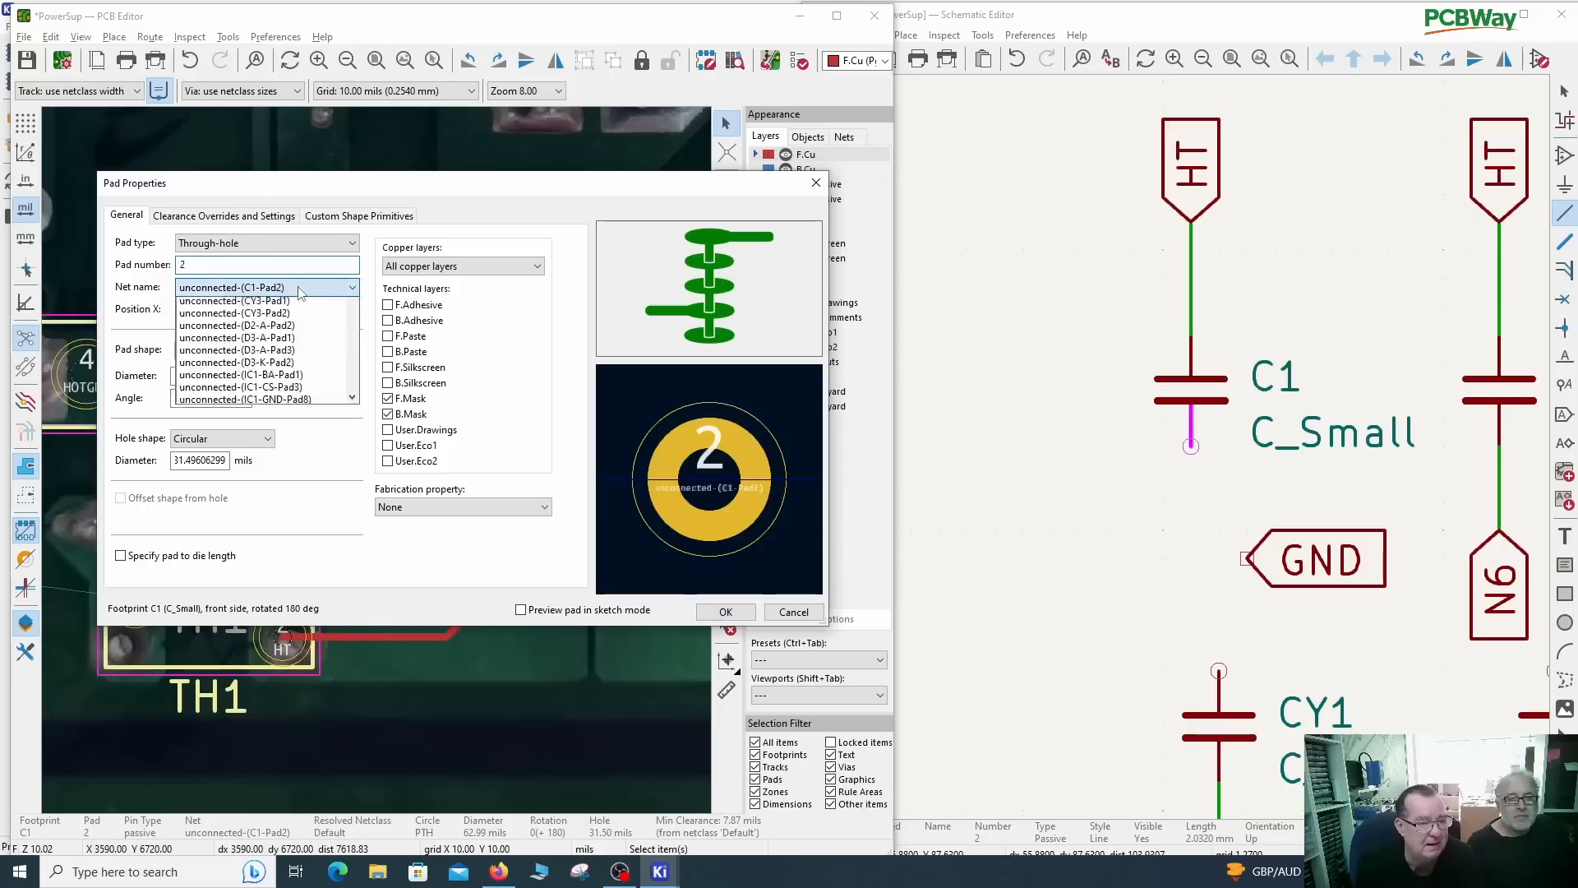
left_click(236, 351)
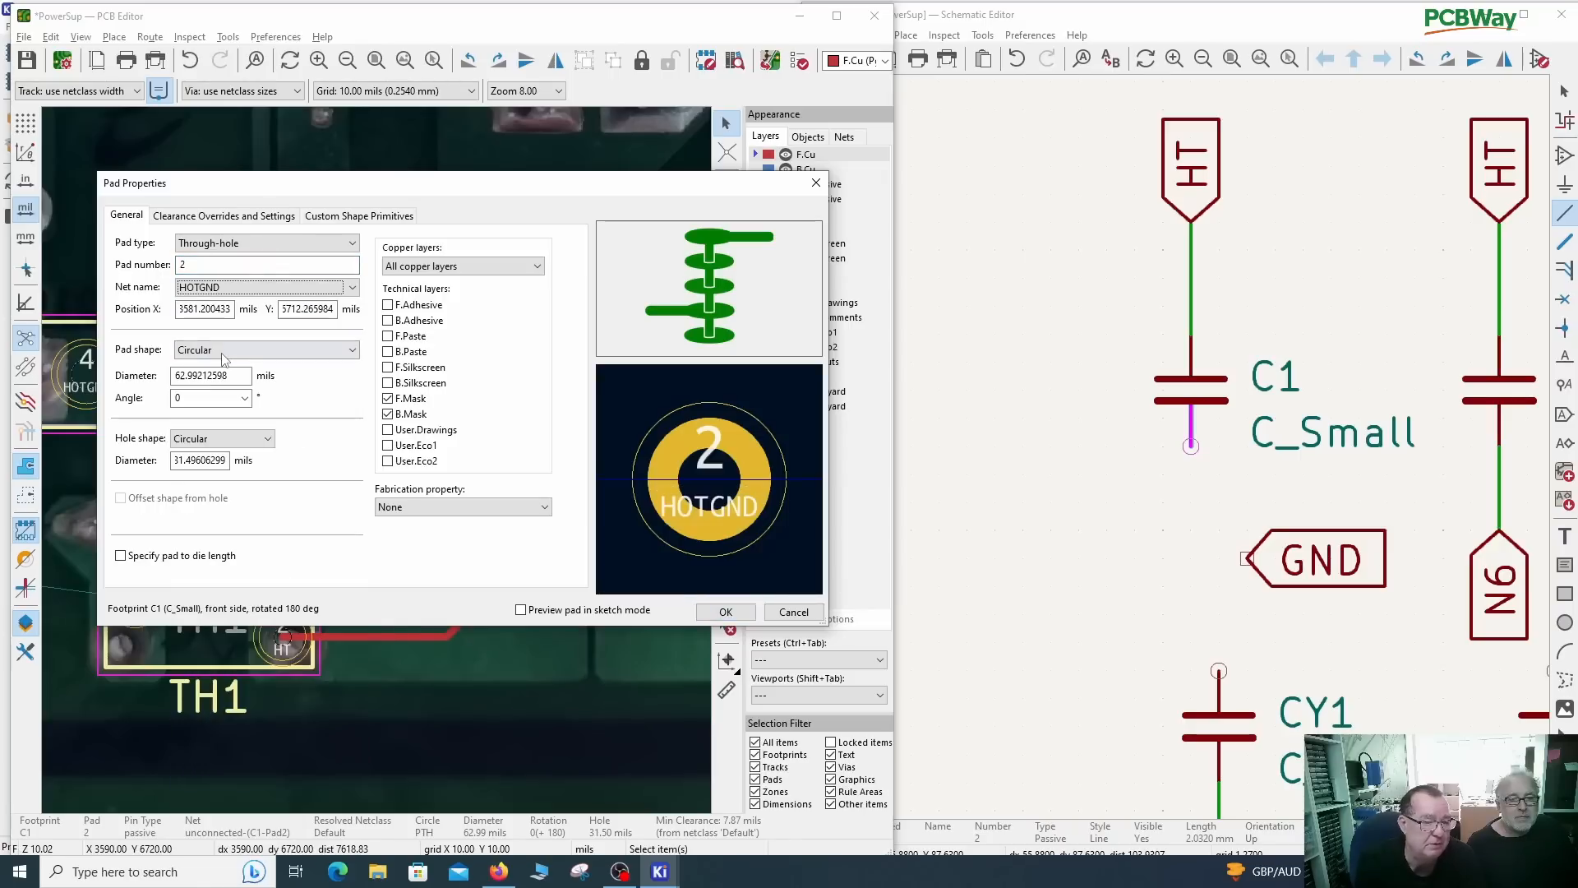
left_click(724, 613)
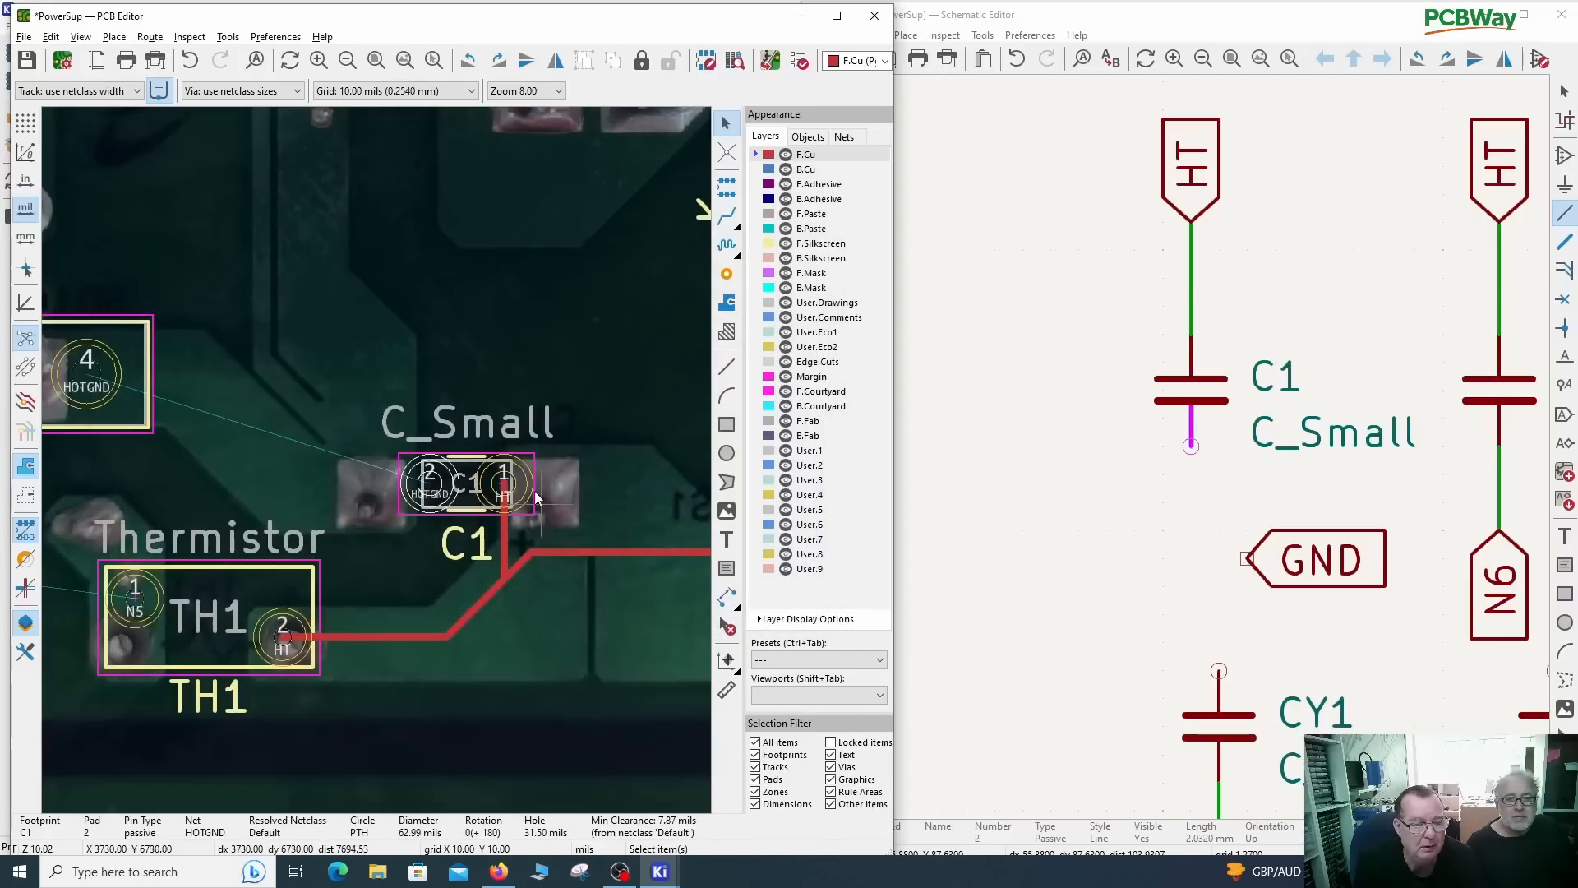
Step: Assign pad 2 of resistor R2, beside IC1, to the HOTGND net
scroll(378, 453, "down", 2)
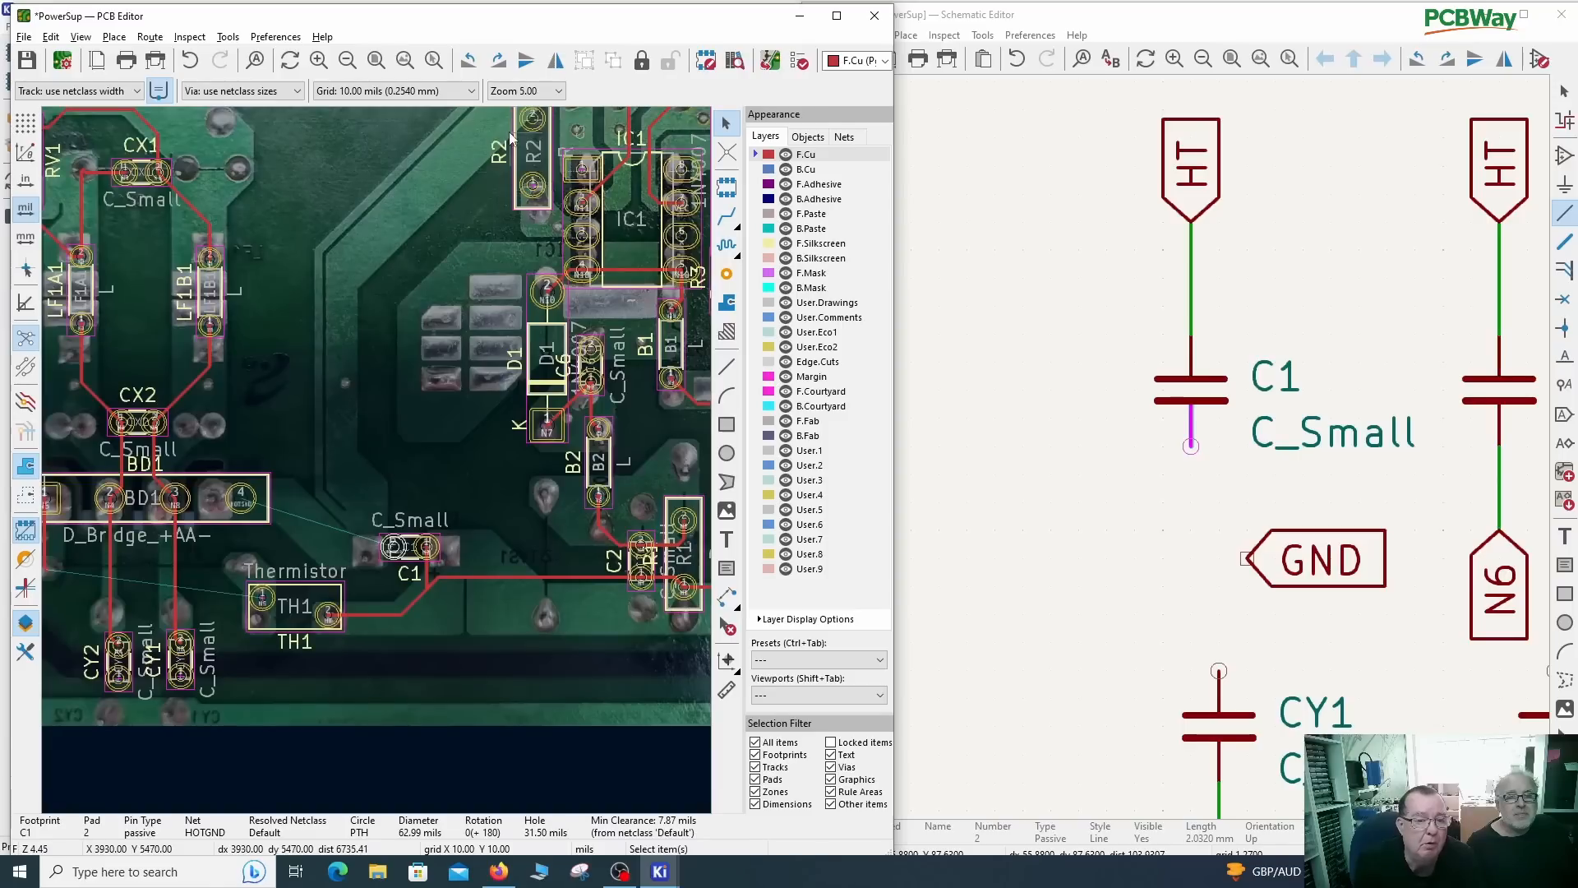
scroll(376, 463, "down", 2)
scroll(371, 494, "up", 3)
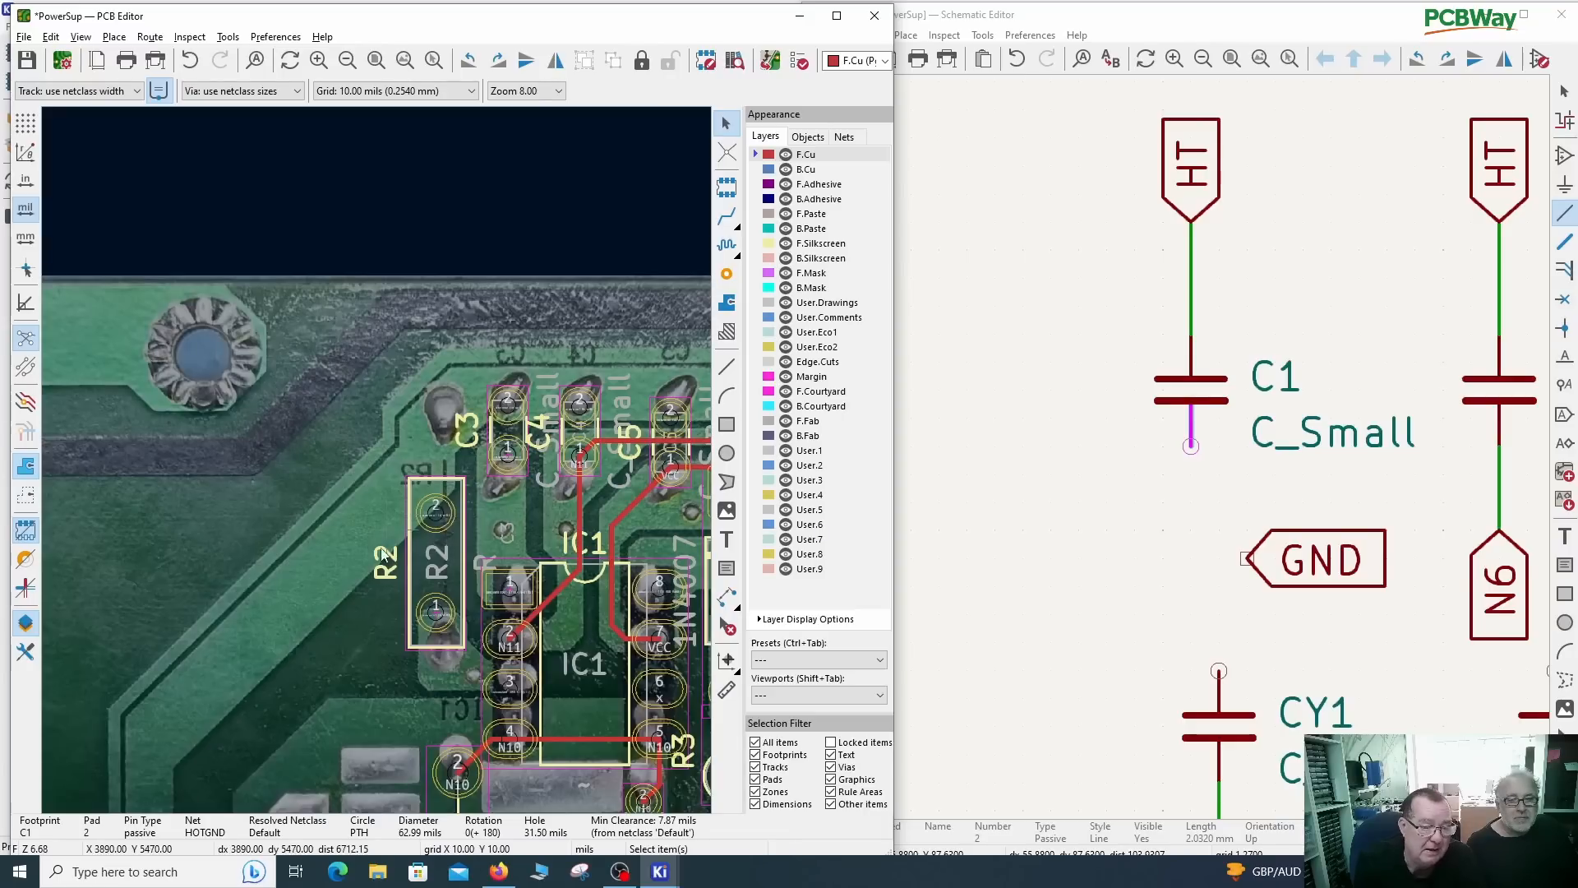
left_click(451, 520)
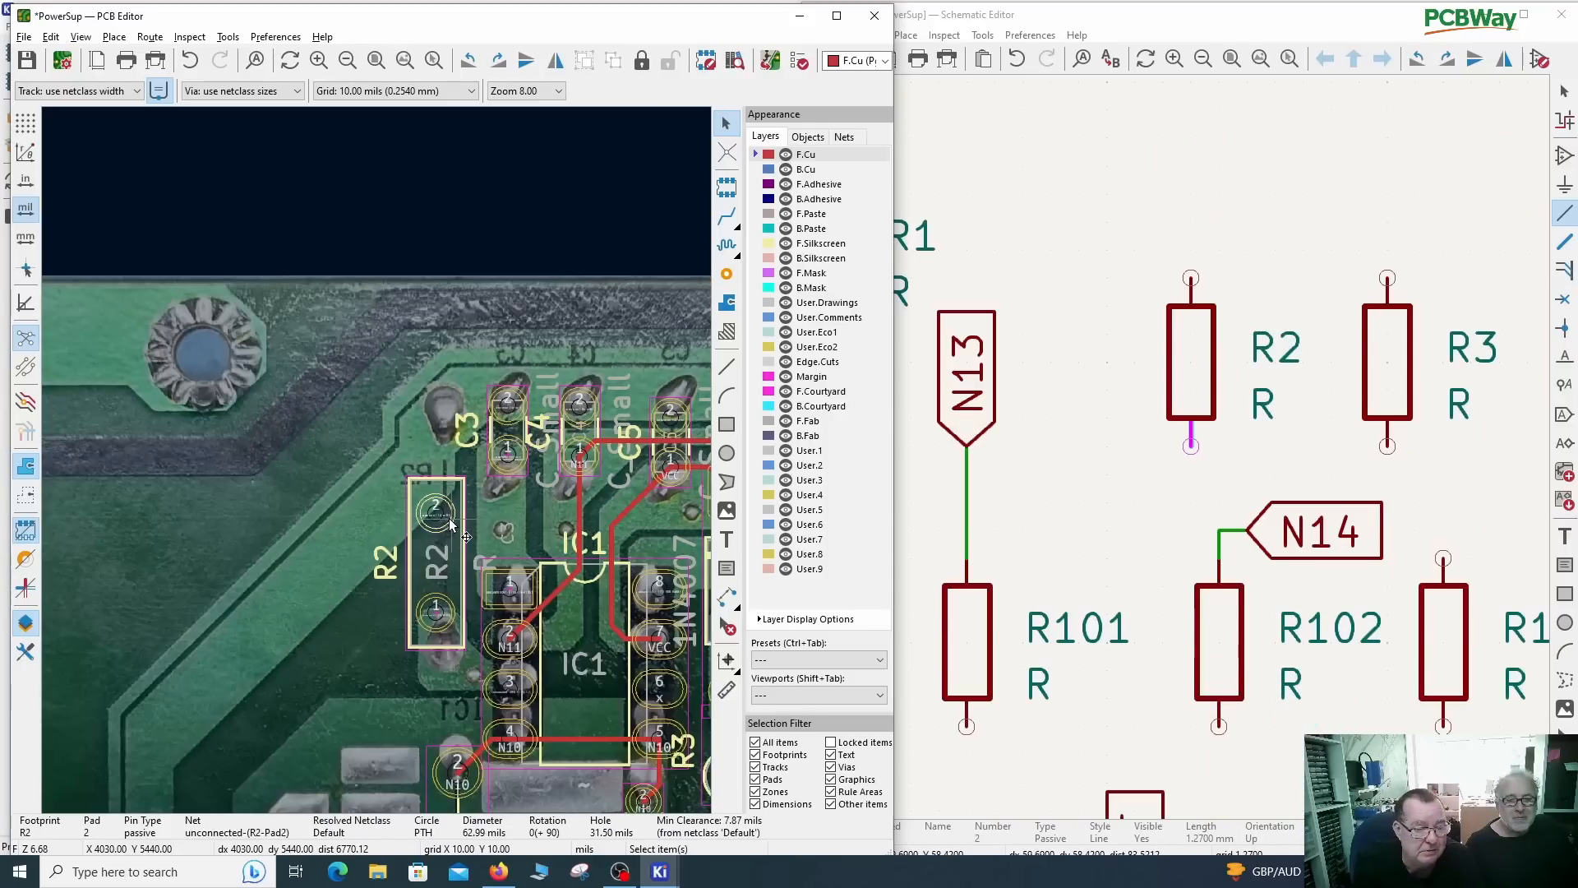
right_click(450, 520)
left_click(506, 376)
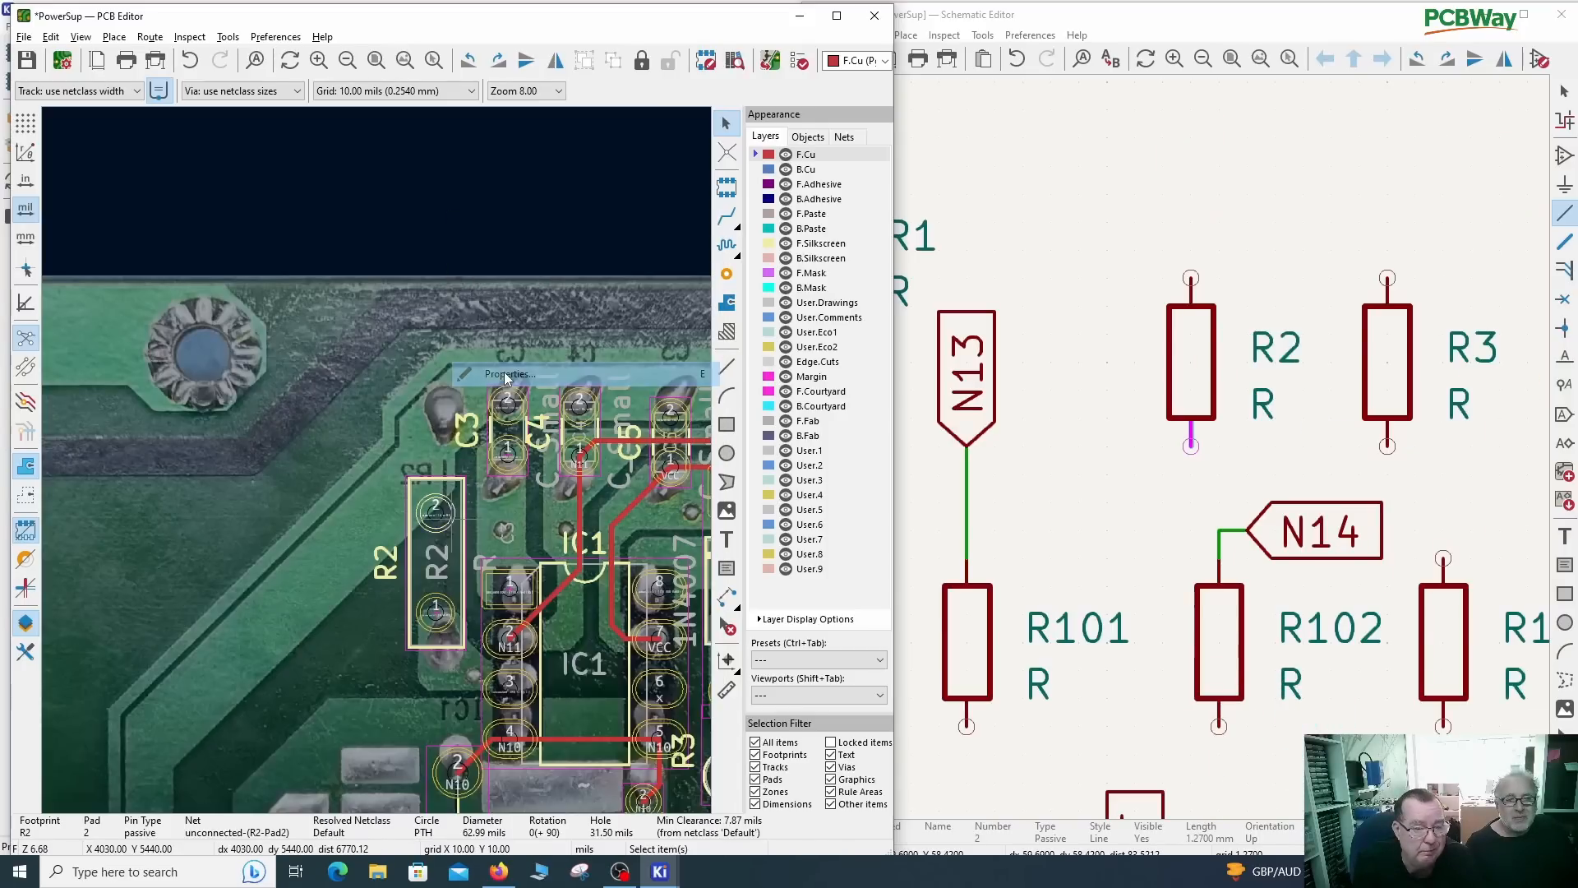
left_click(231, 287)
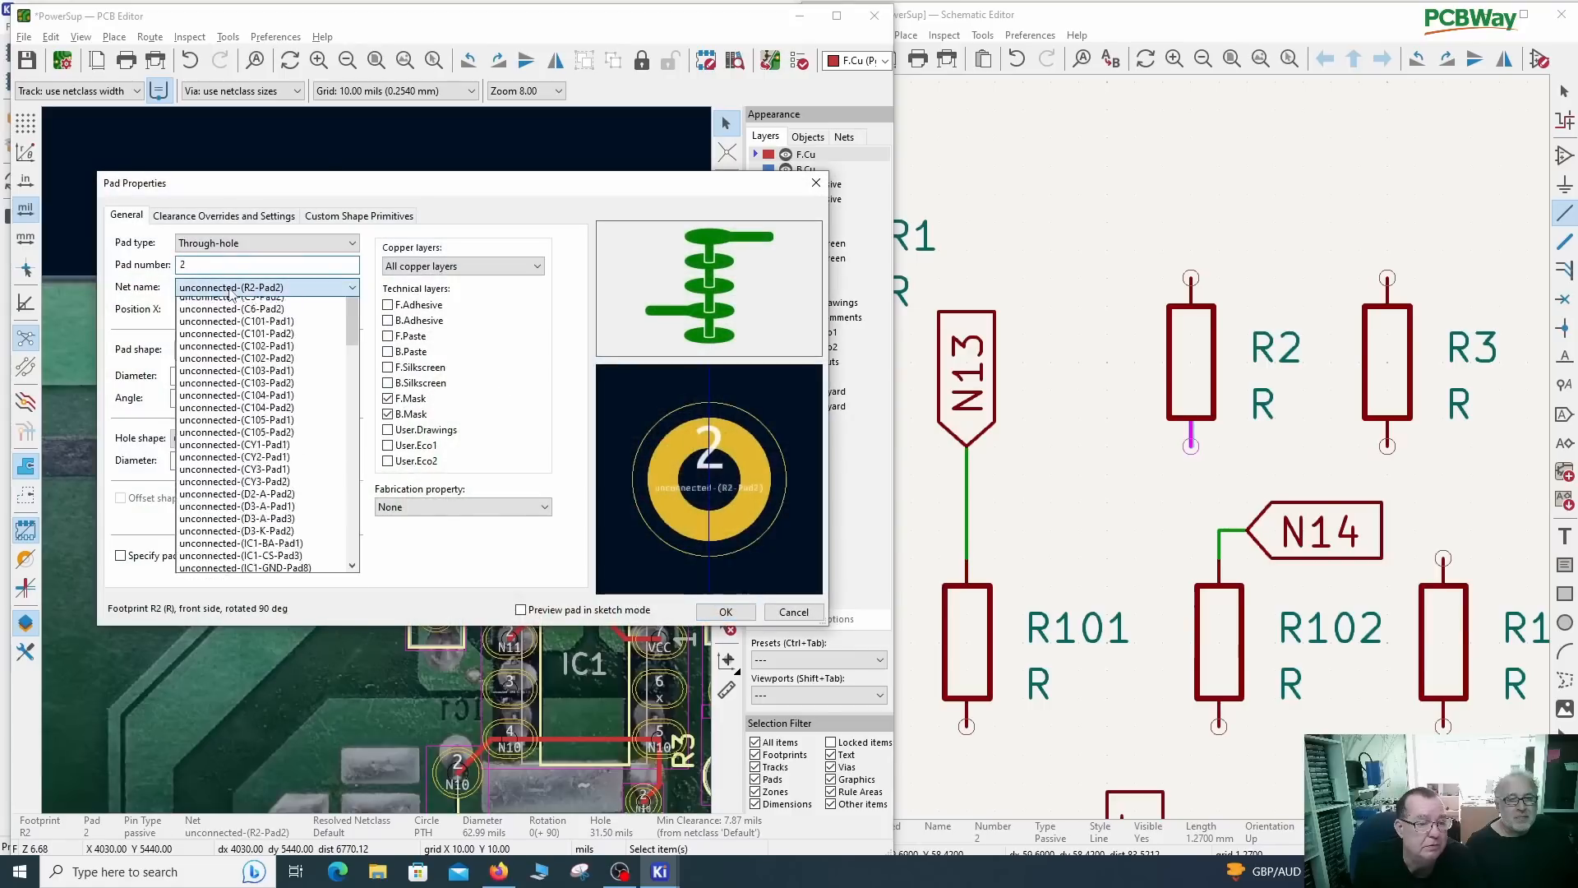
scroll(231, 329, "up", 5)
left_click(224, 363)
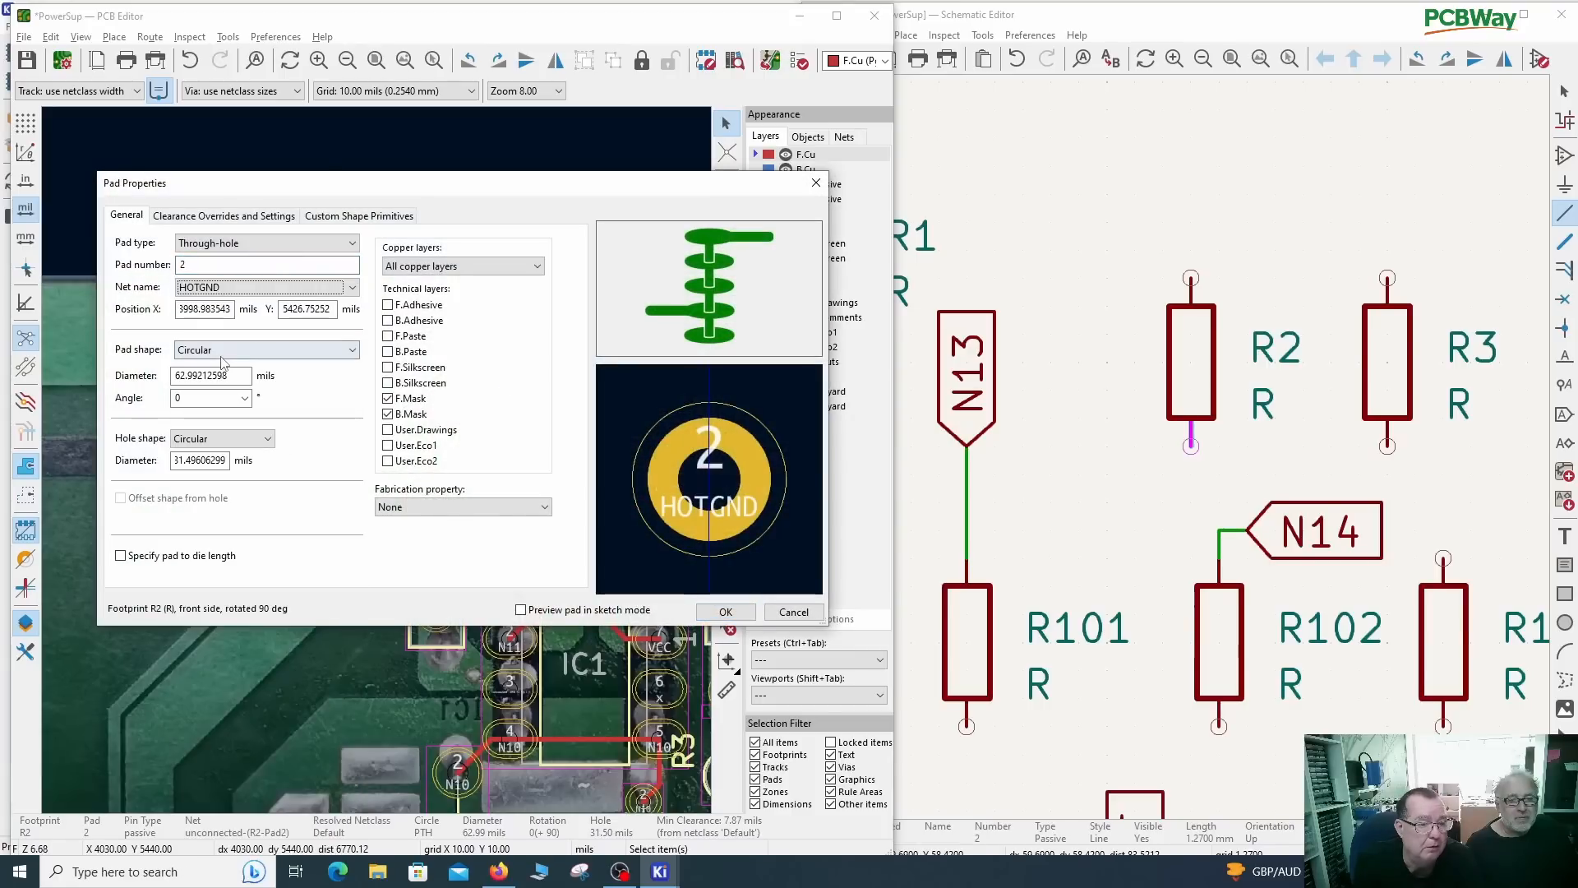
left_click(723, 612)
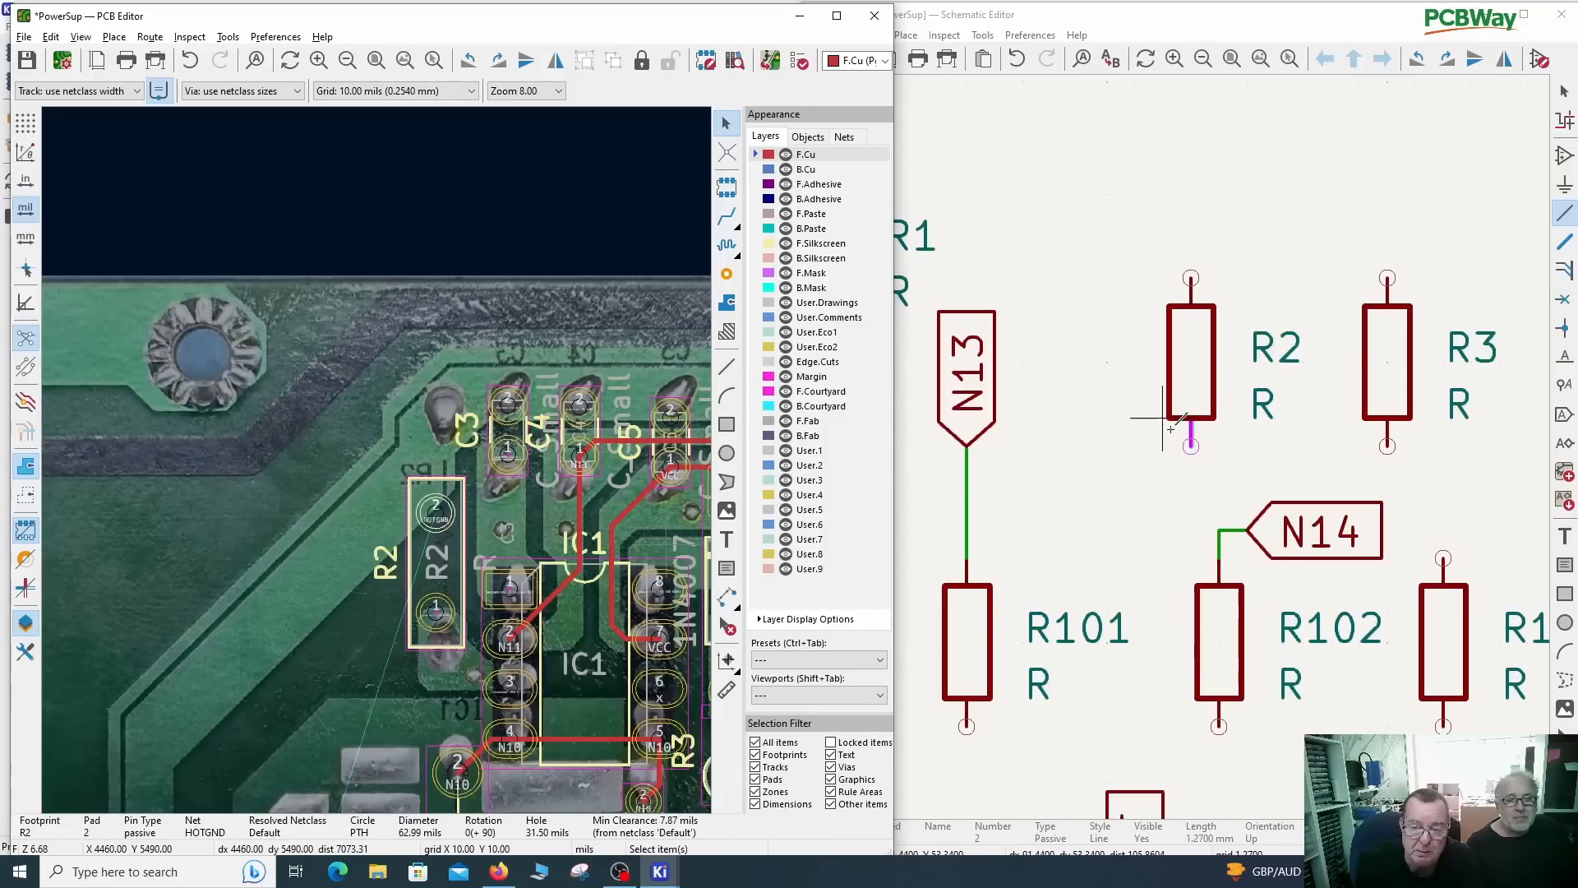
Step: Select C1 and its pad 2 on the board to locate the matching pin in the schematic
scroll(377, 461, "down", 3)
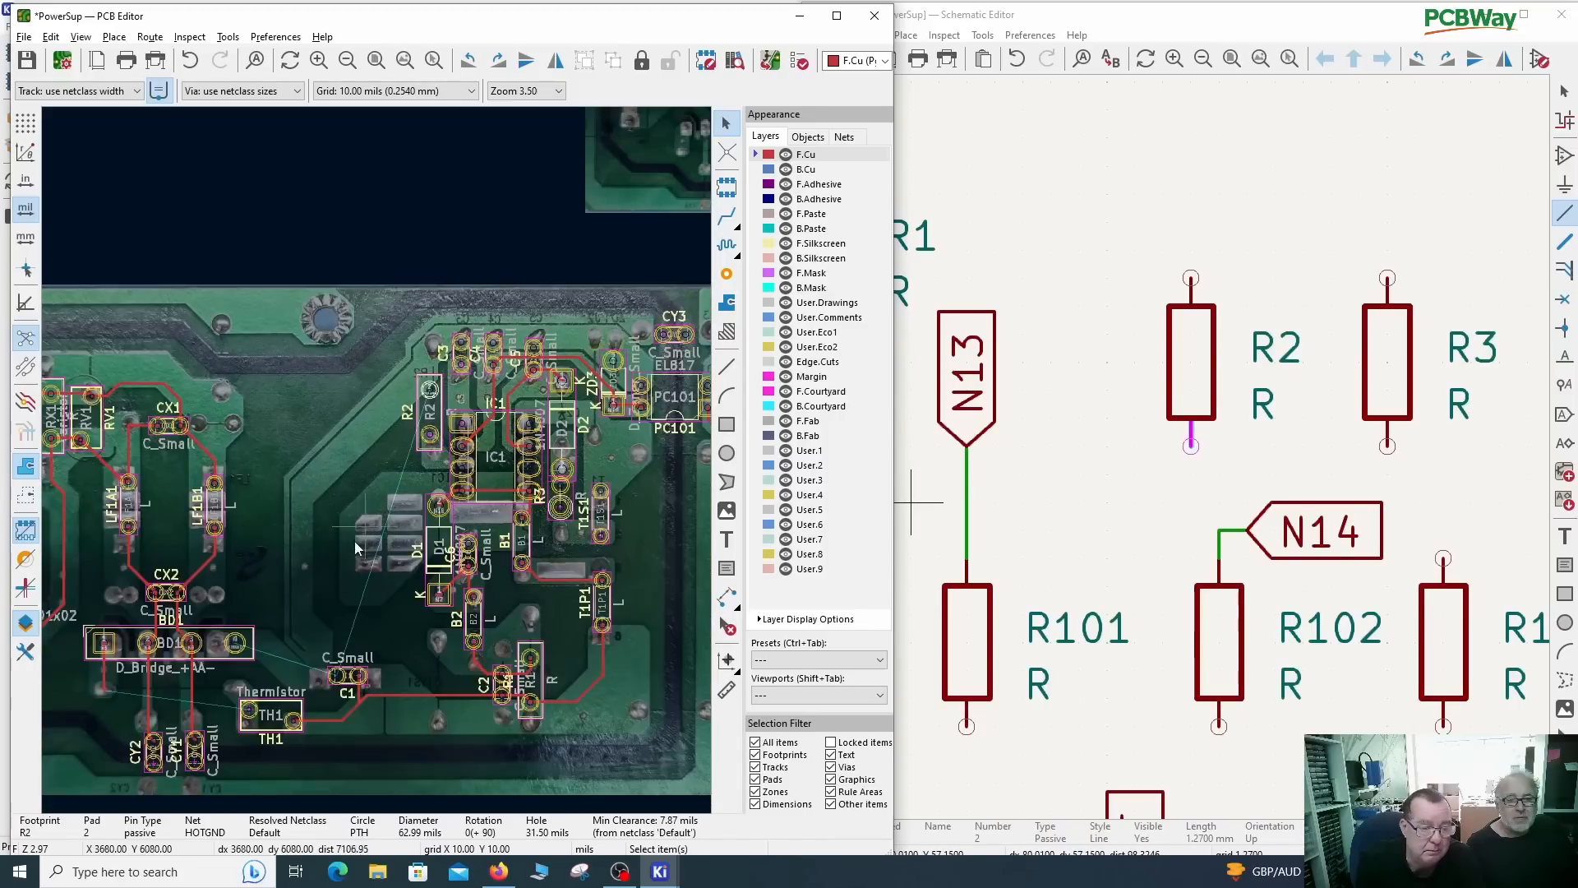
left_click(340, 674)
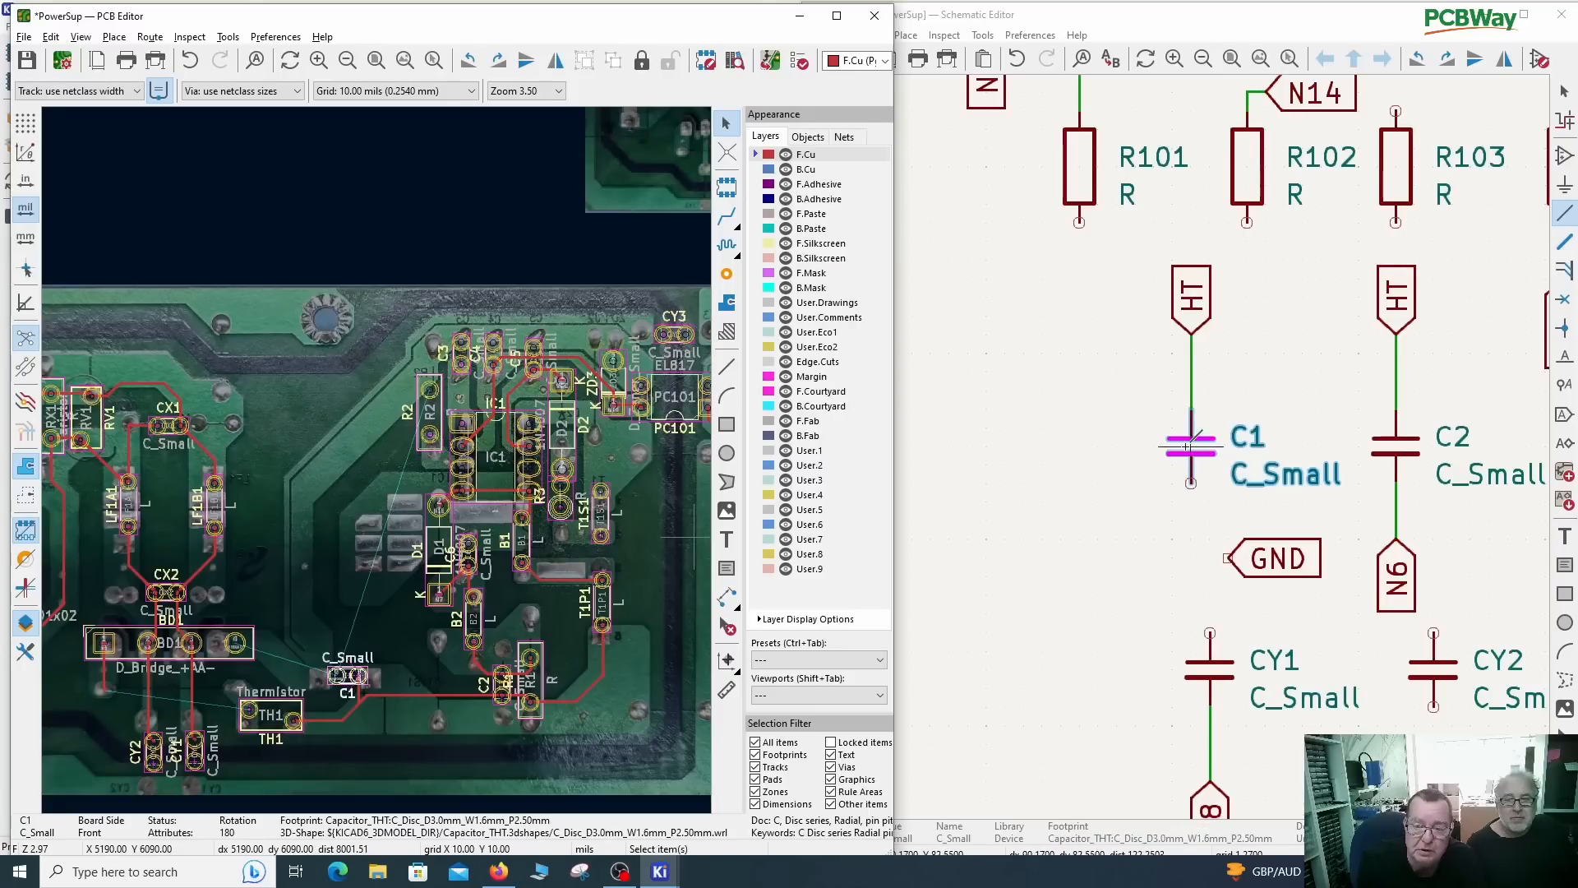
scroll(337, 676, "up", 3)
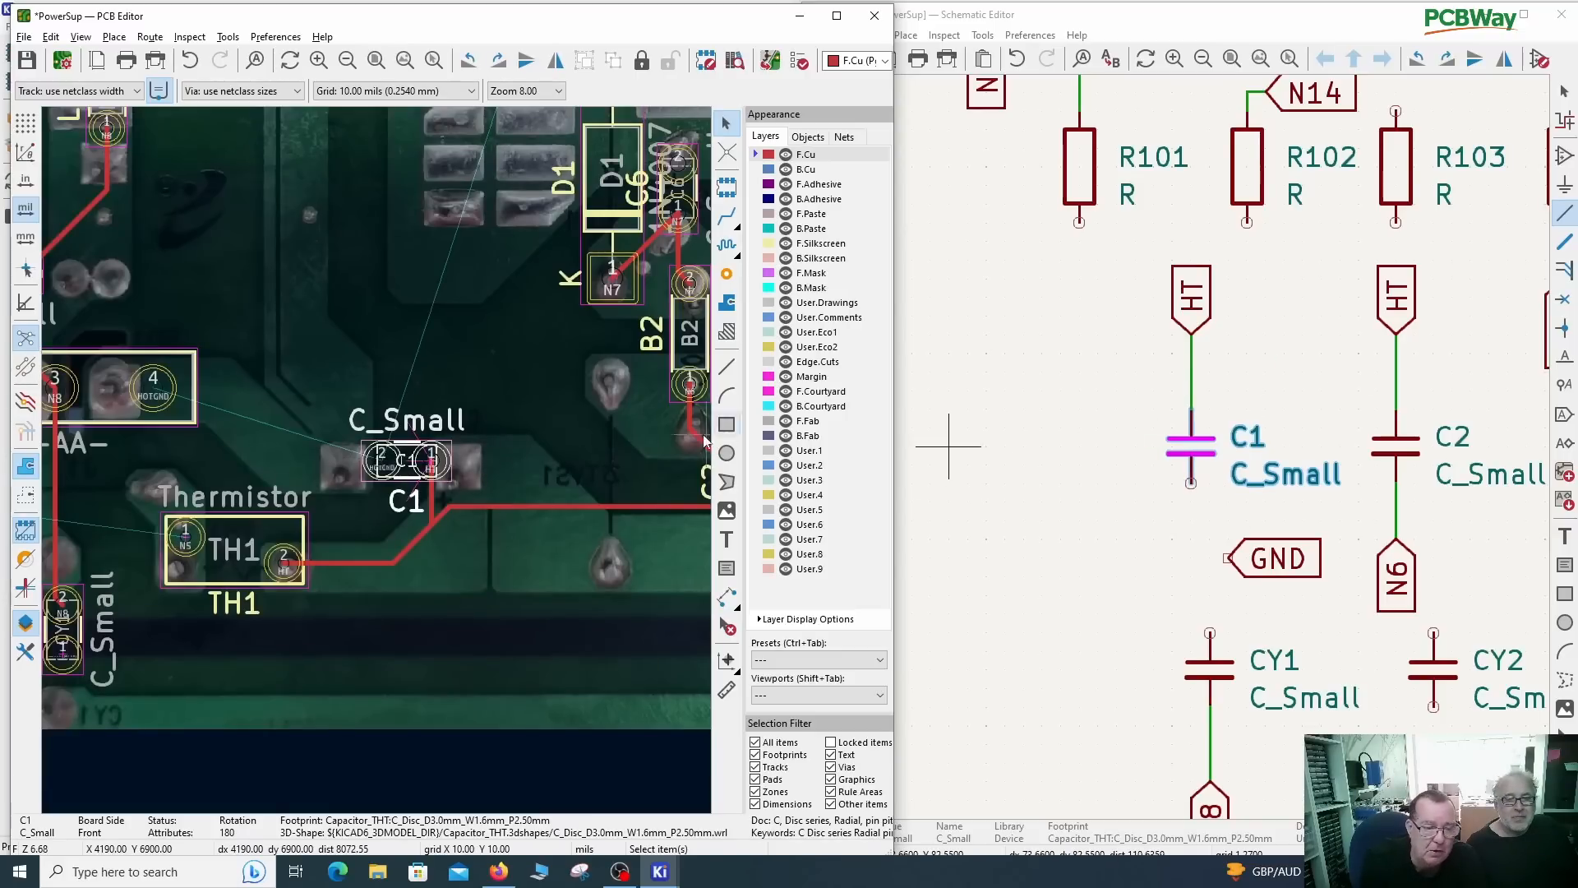
left_click(383, 462)
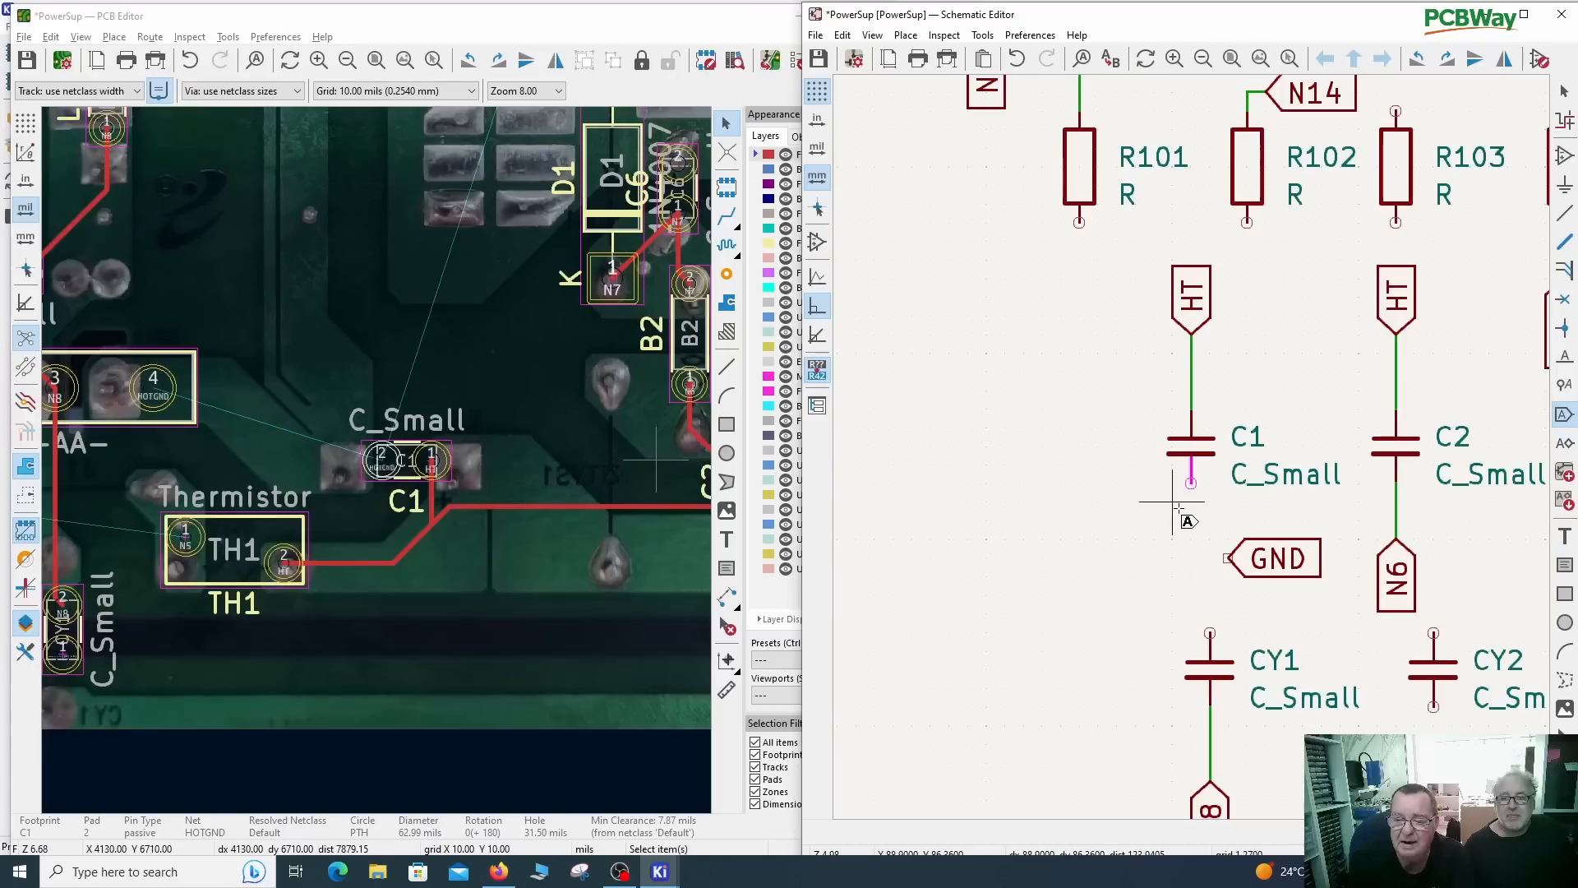
Step: Create a global label named HOTGND in the Schematic Editor for the unconnected lower pin of C1
left_click(1565, 415)
left_click(1493, 382)
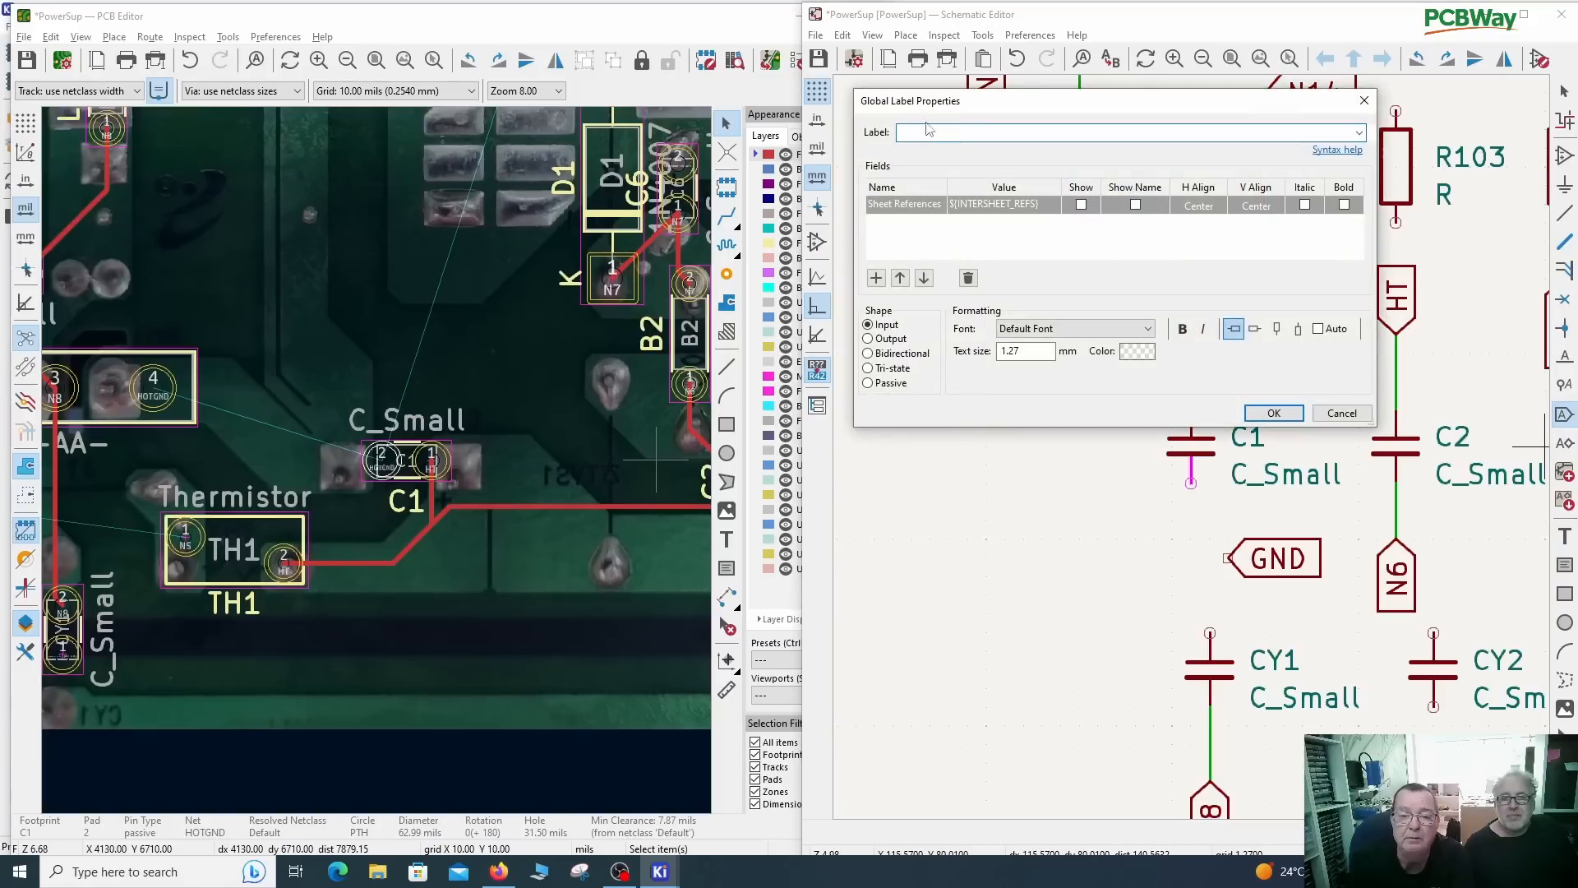
type("HOTG")
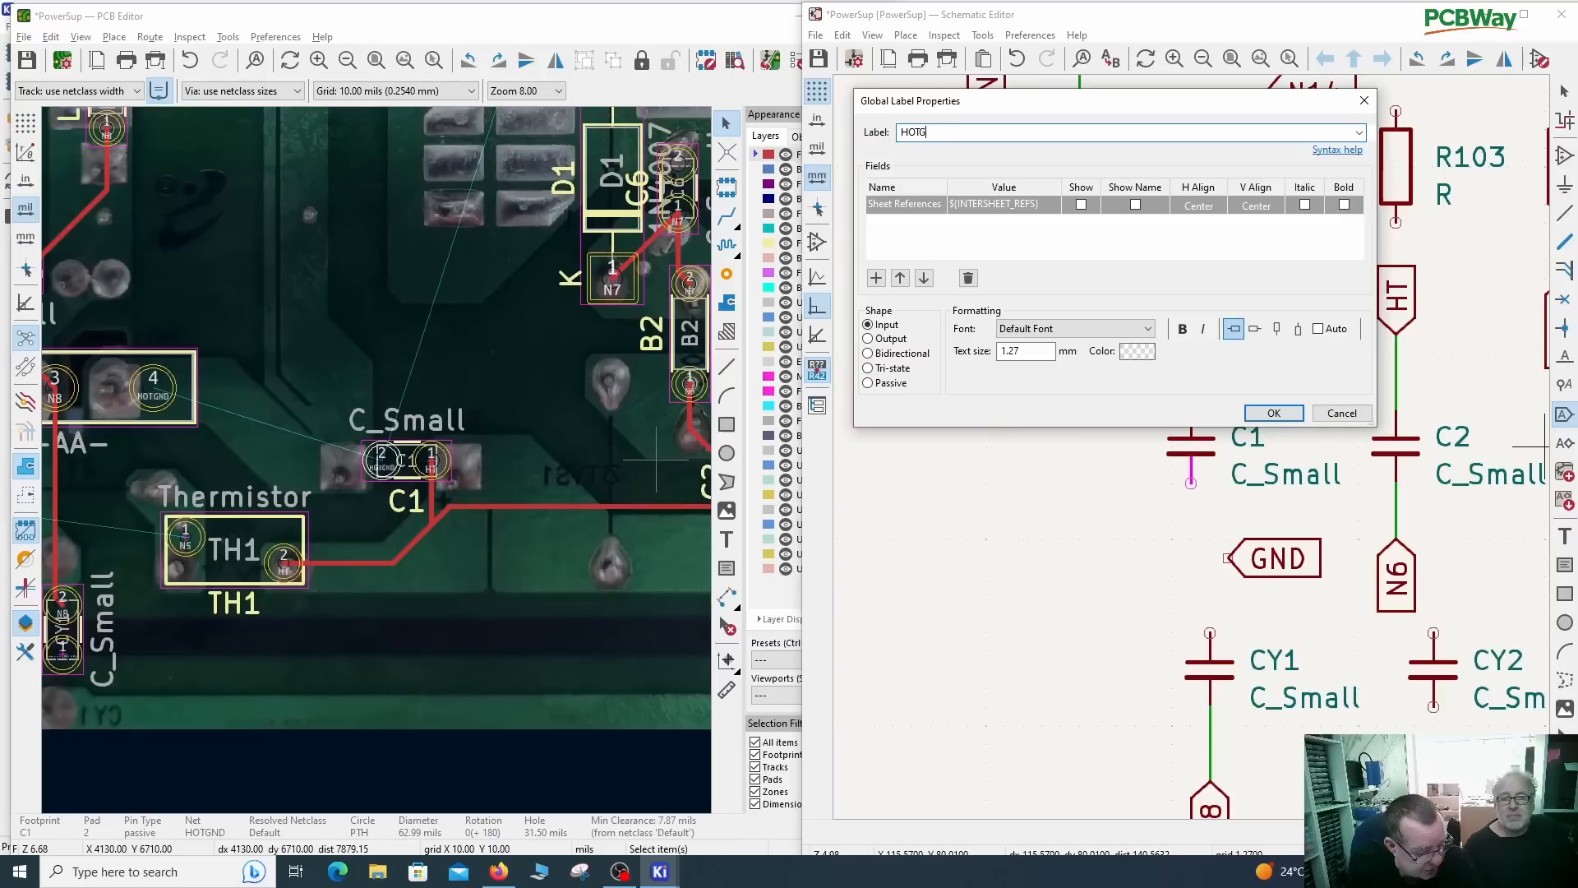
type("ND")
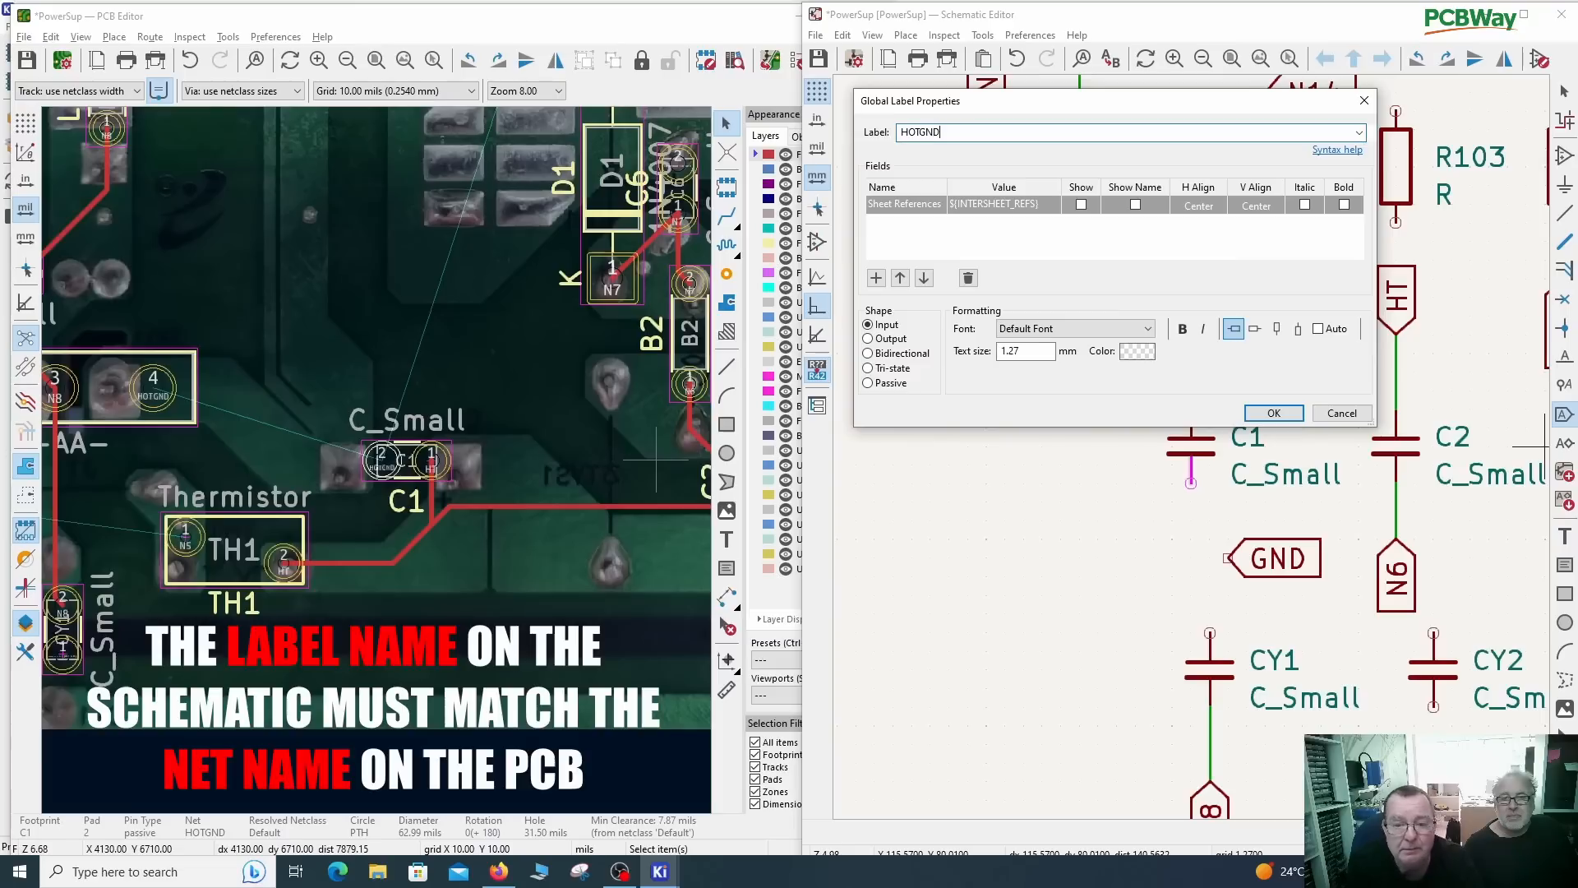
left_click(1283, 413)
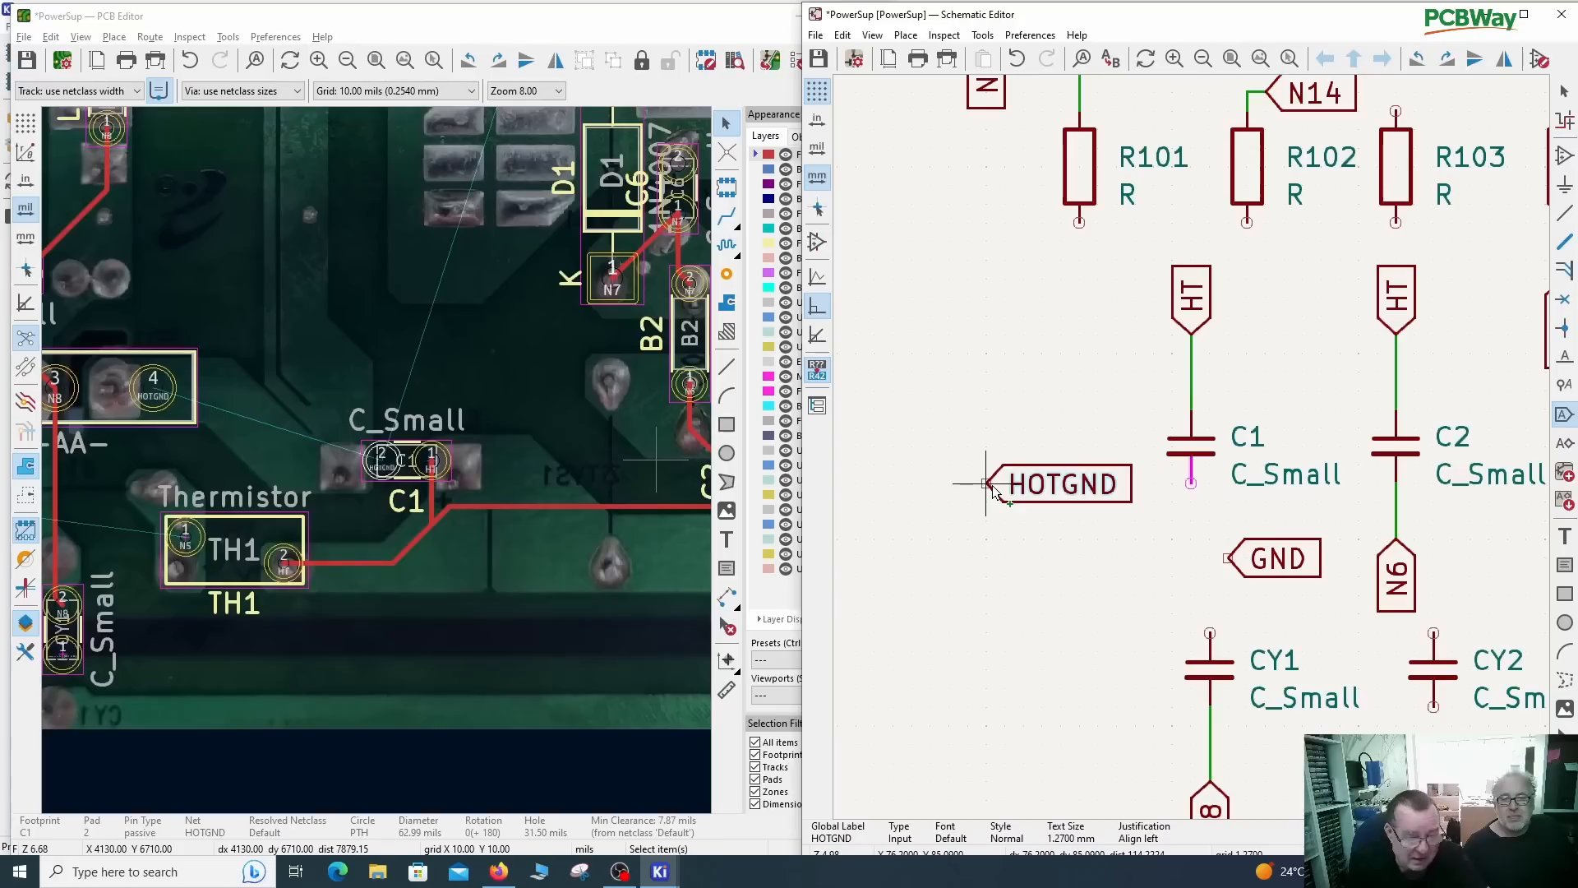
Step: Rotate the HOTGND label to point right, place it left of C1, and wire it to C1's lower pin
key("r")
key("r")
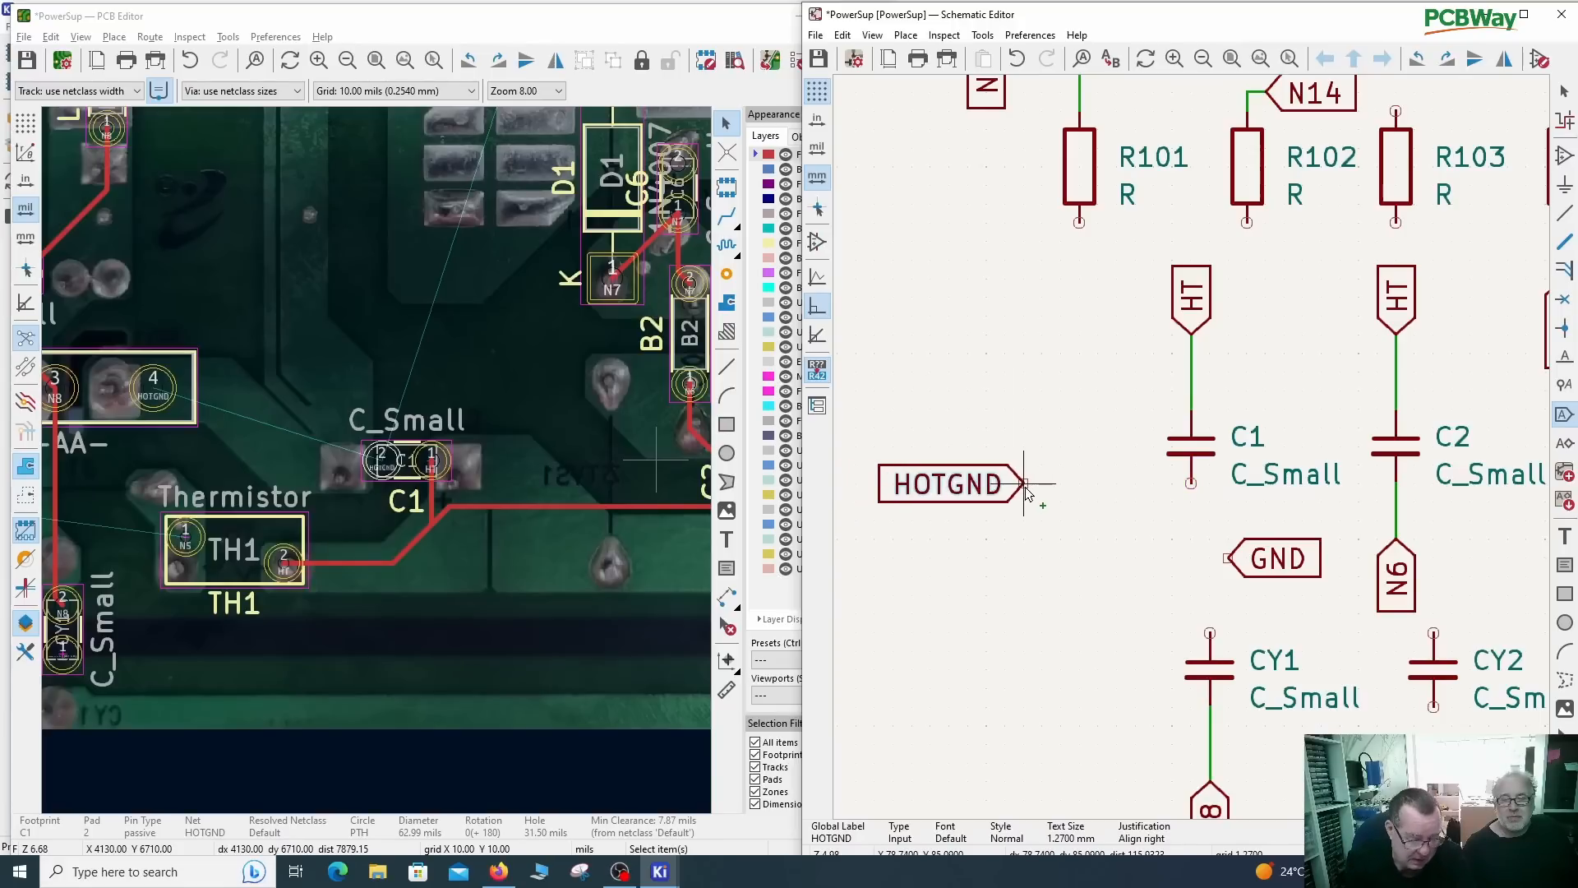
left_click(1025, 490)
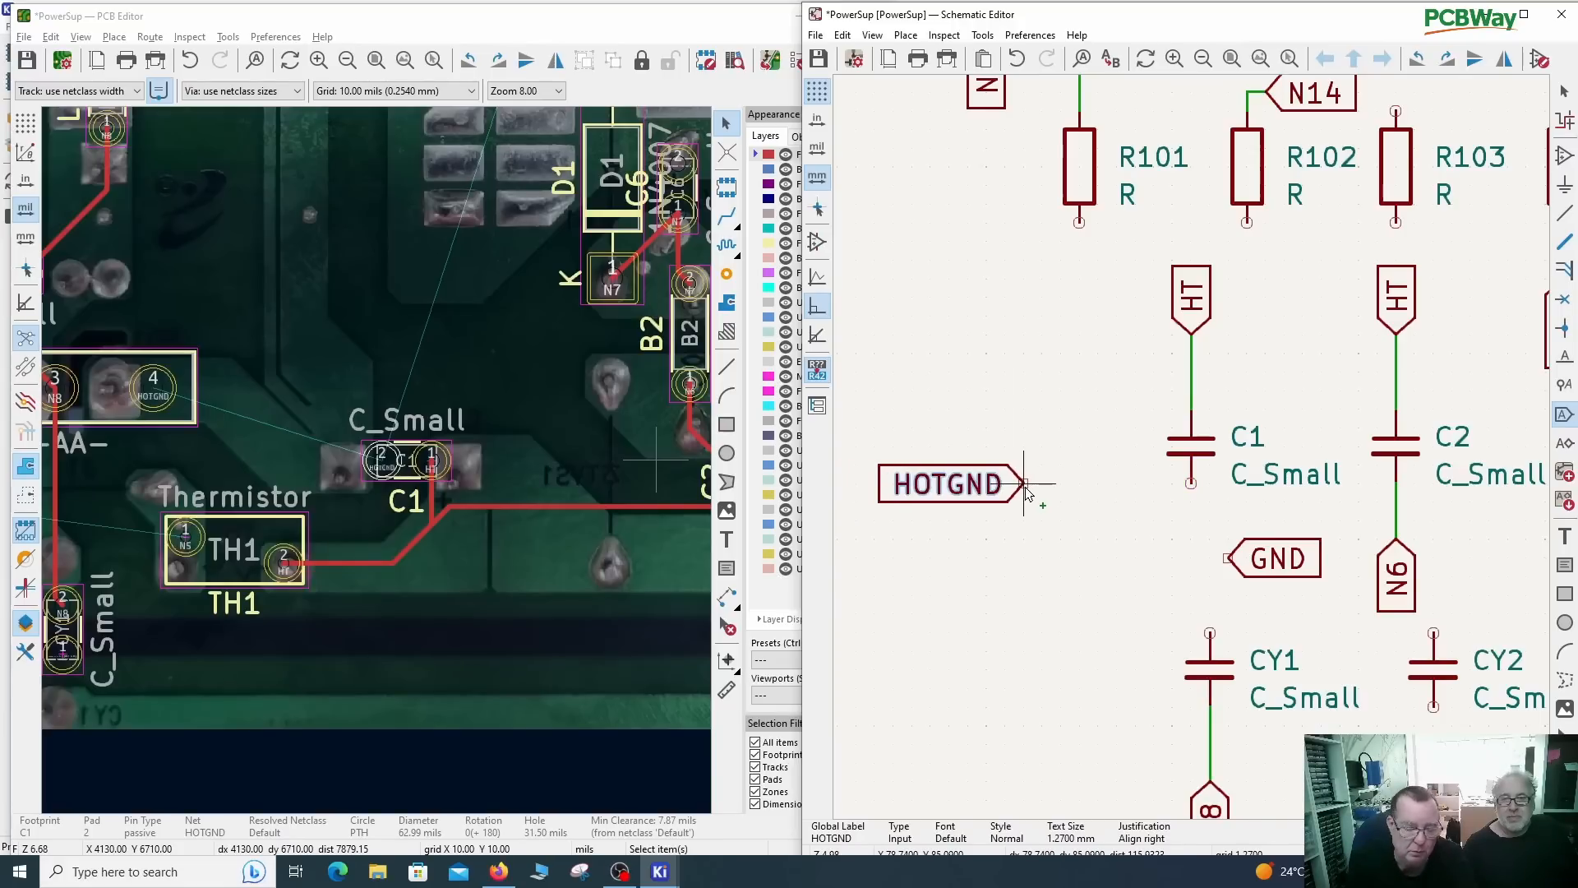
key("w")
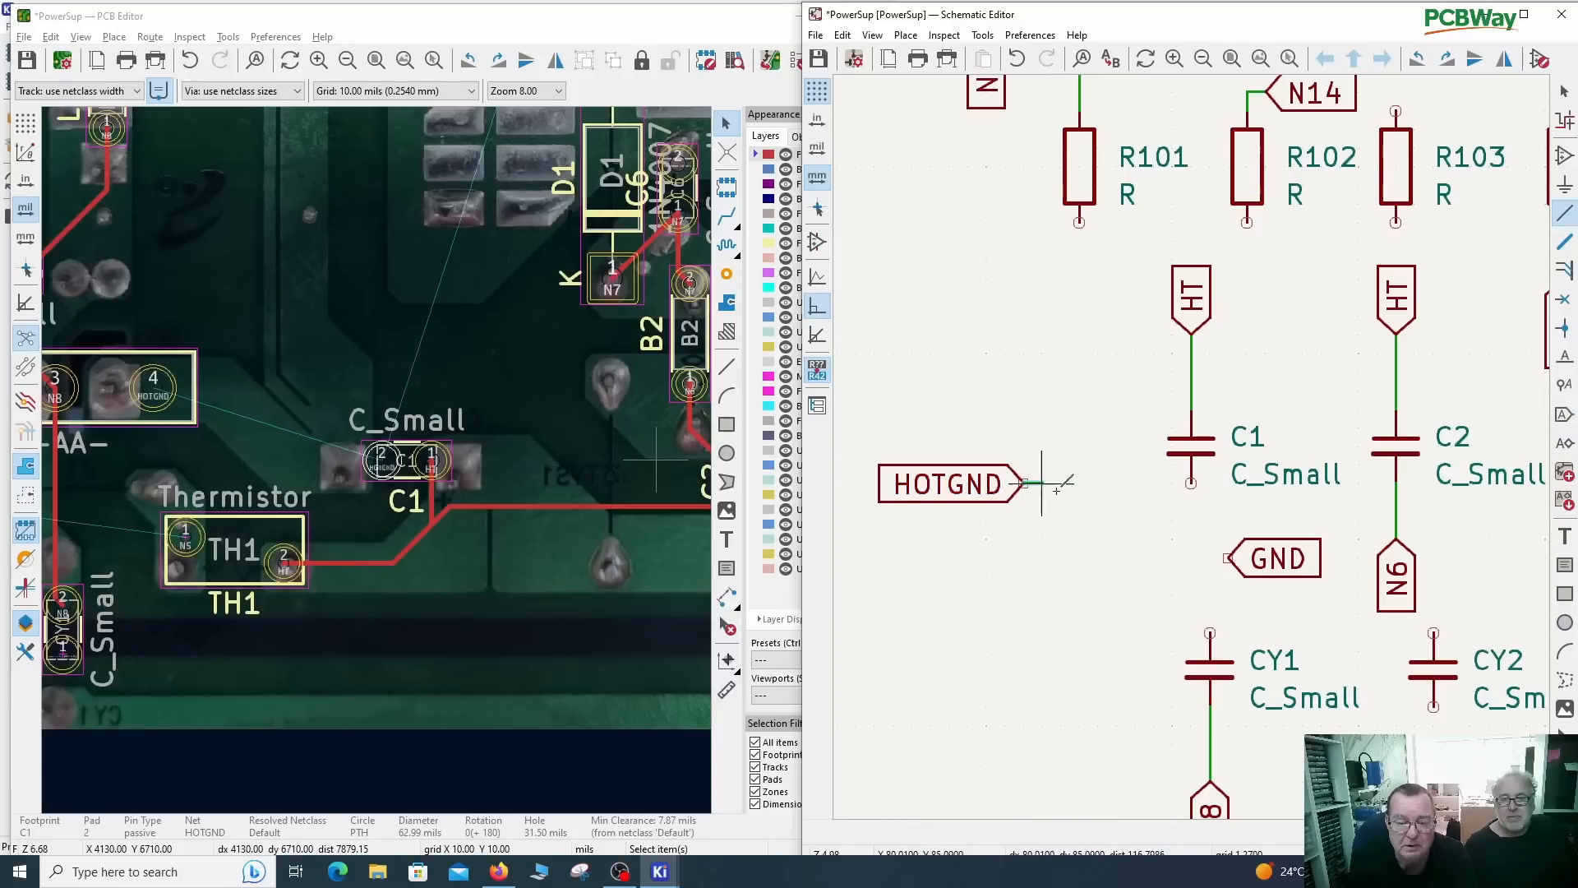
left_click(1191, 483)
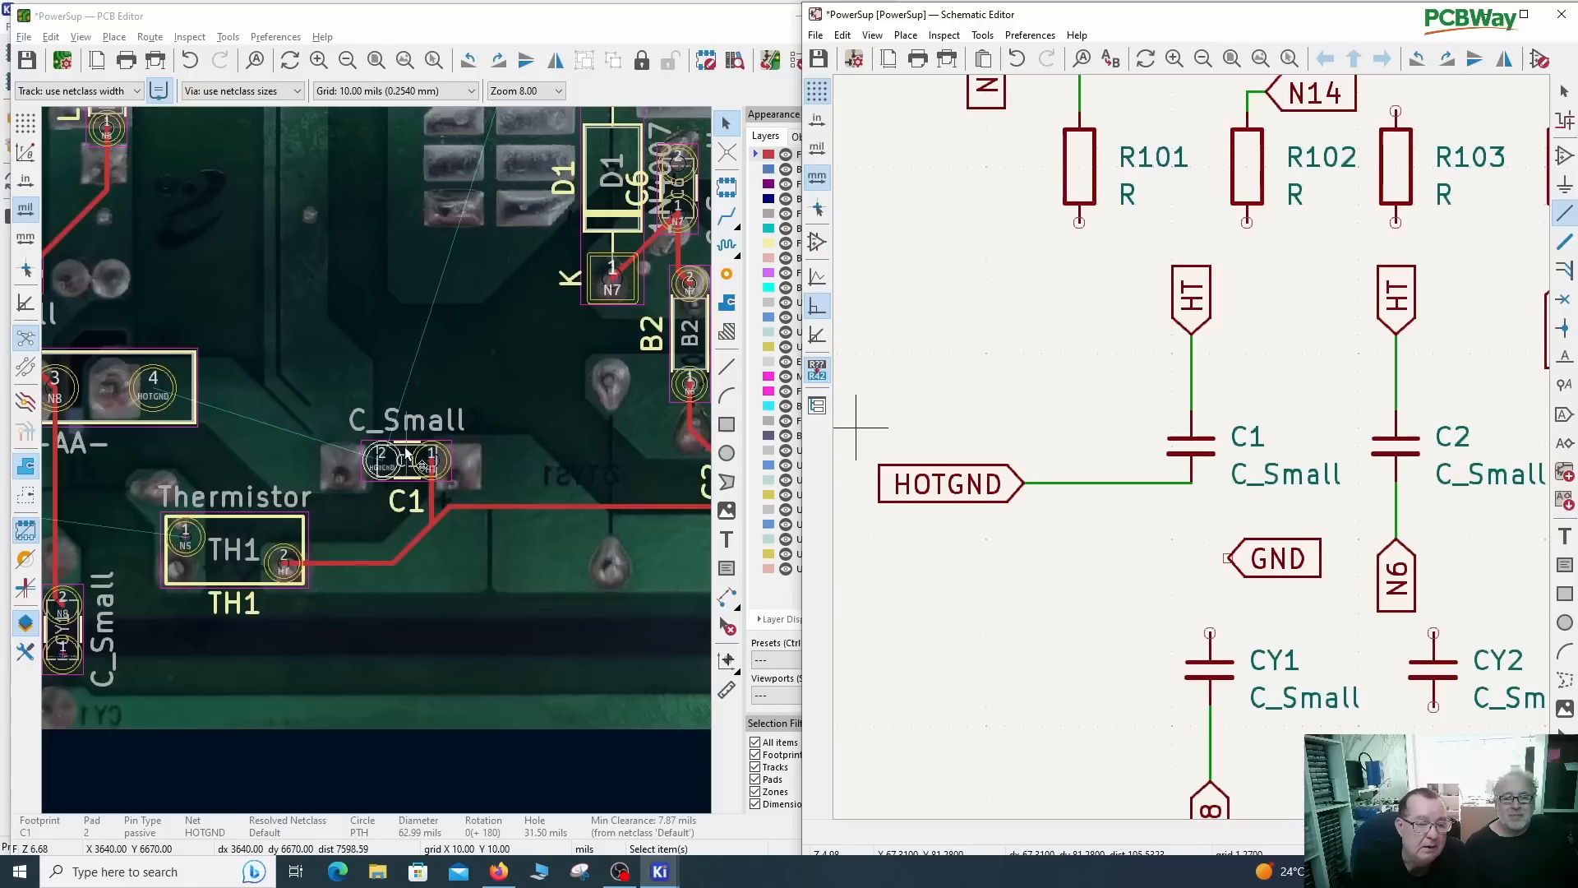
Step: Locate pin 4 of BD1 from its board pad and create a HOTGND global label for it in the schematic
left_click(166, 396)
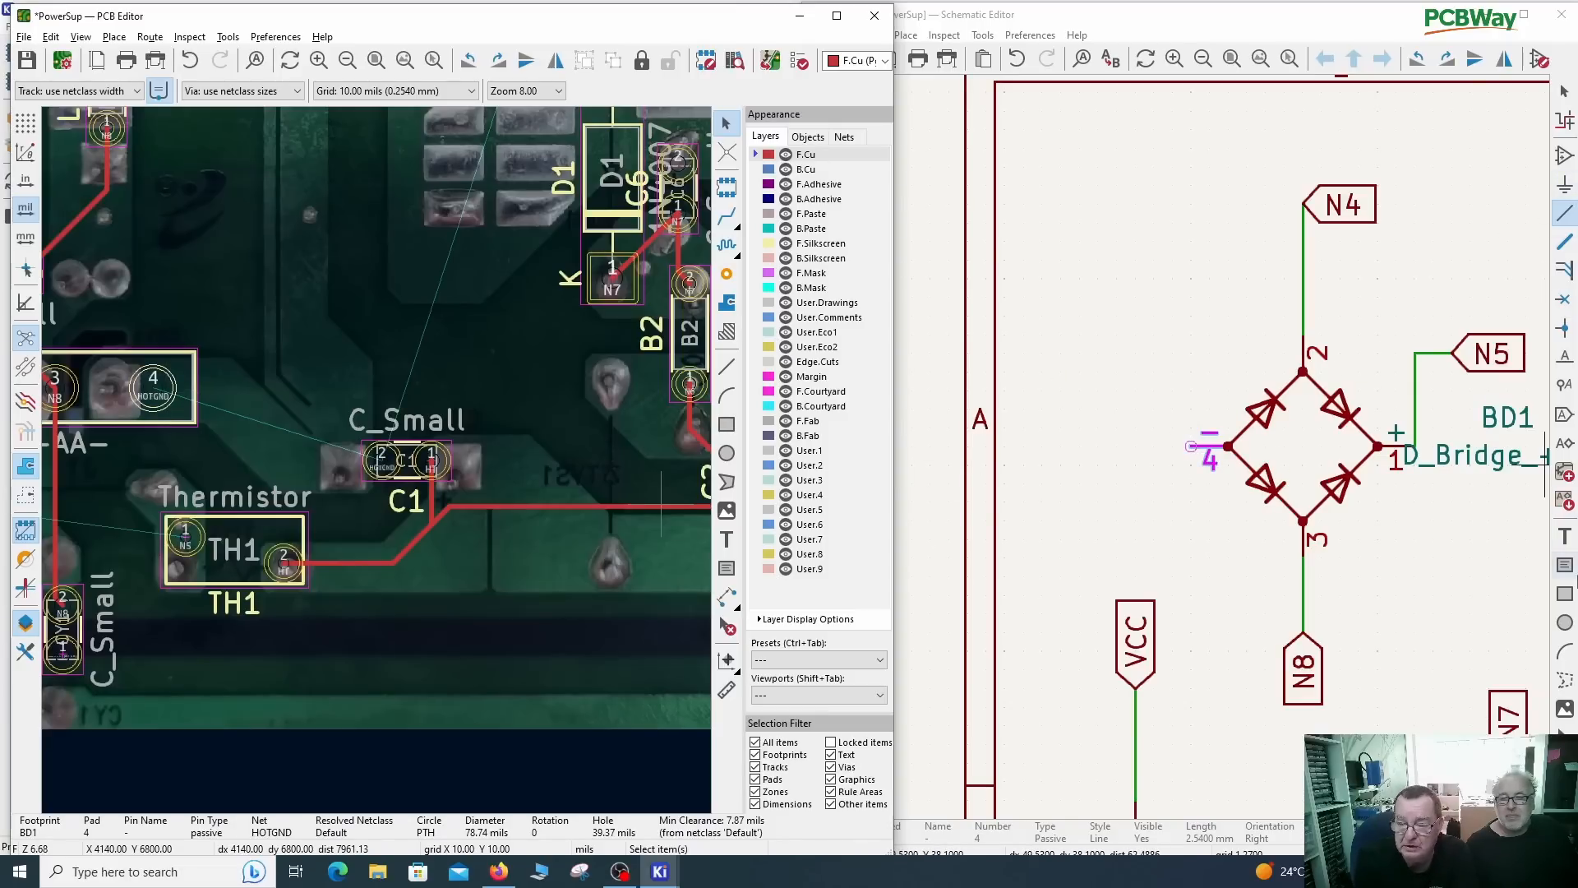
left_click(1569, 413)
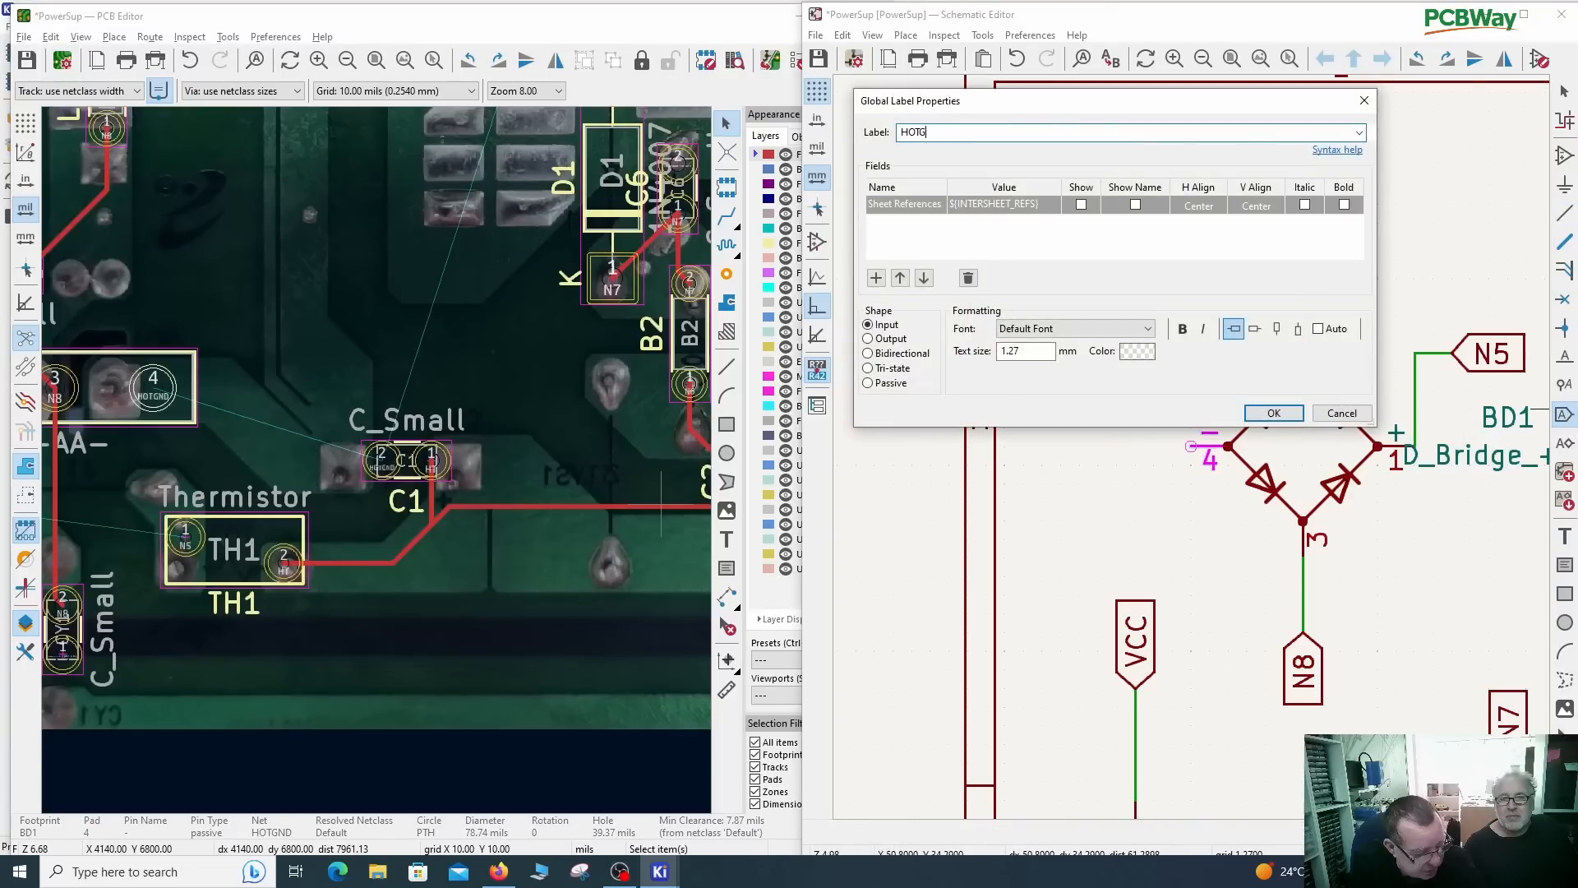
type("HOTGND")
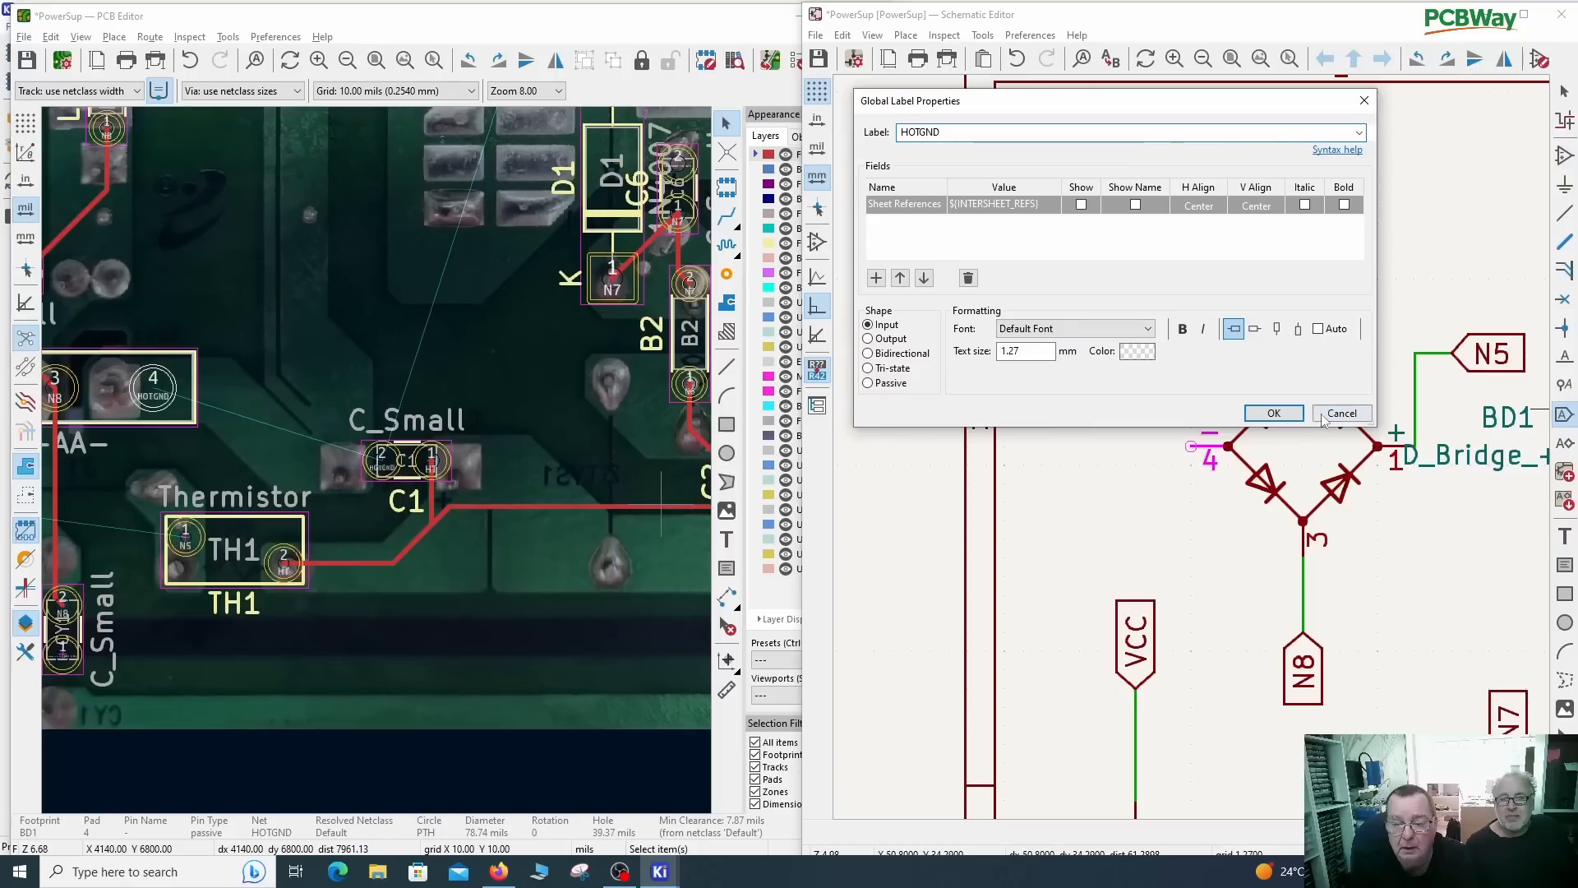
left_click(1297, 413)
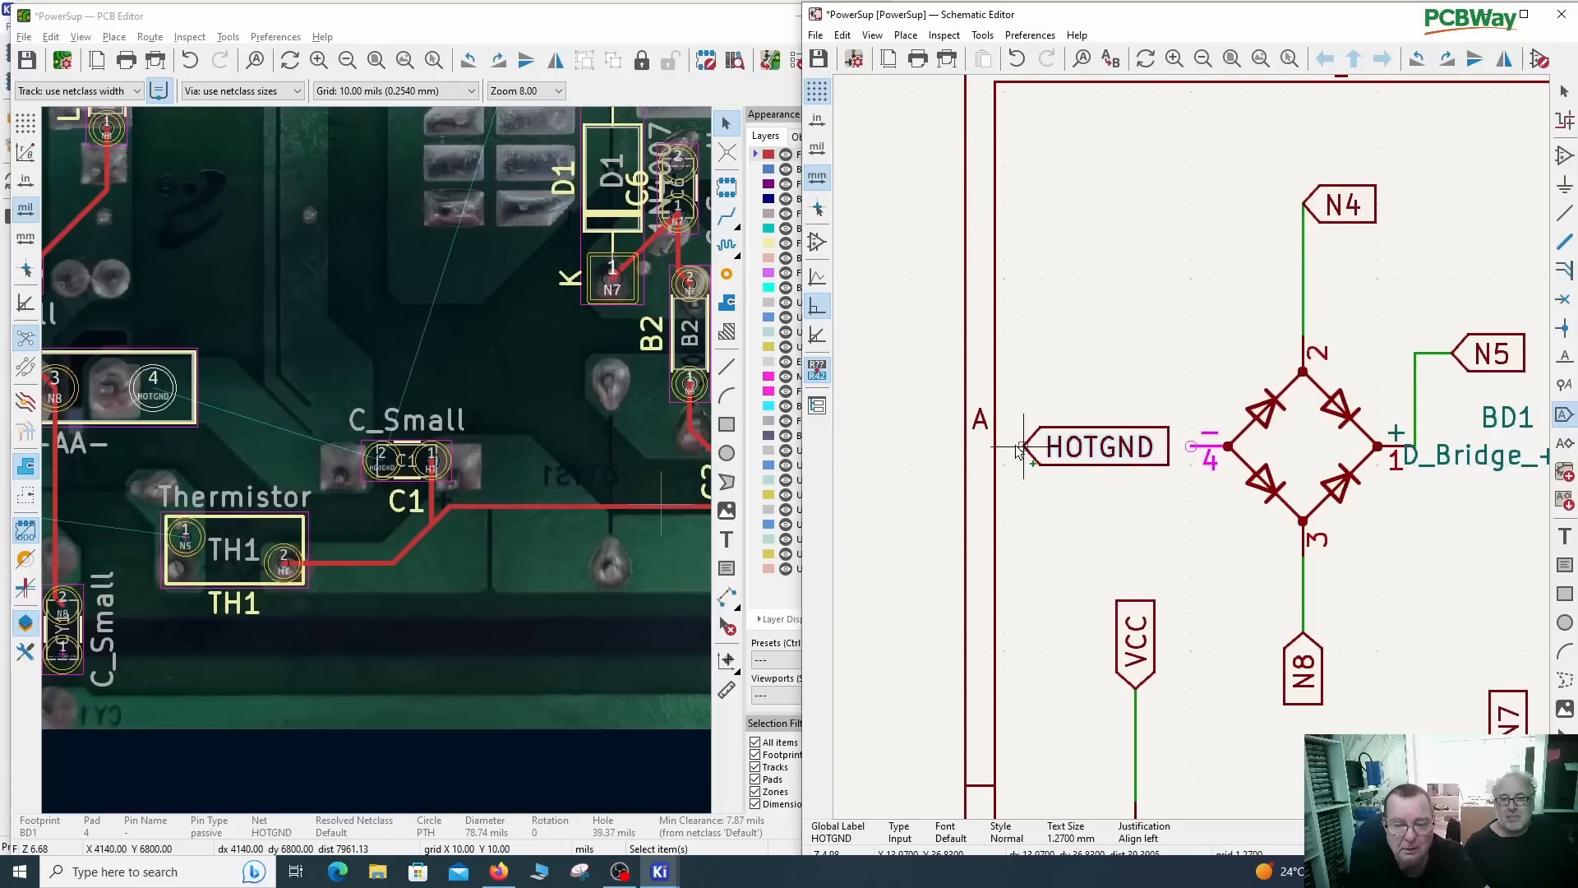
Step: Rotate the HOTGND label to point right, place it left of BD1, and wire it to pin 4
key("r")
key("r")
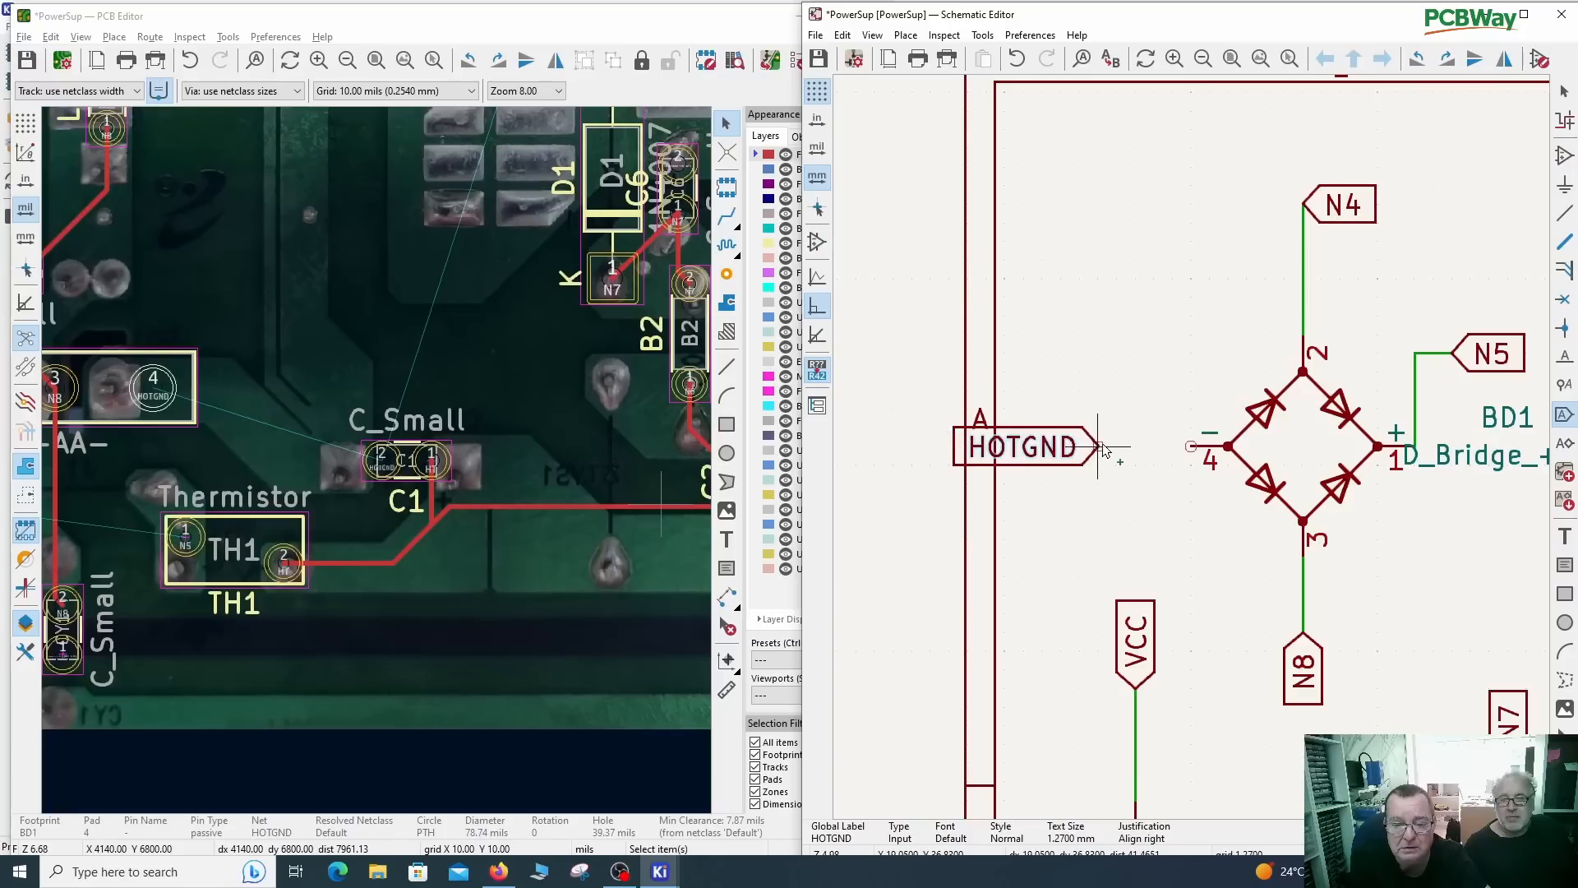
left_click(1153, 446)
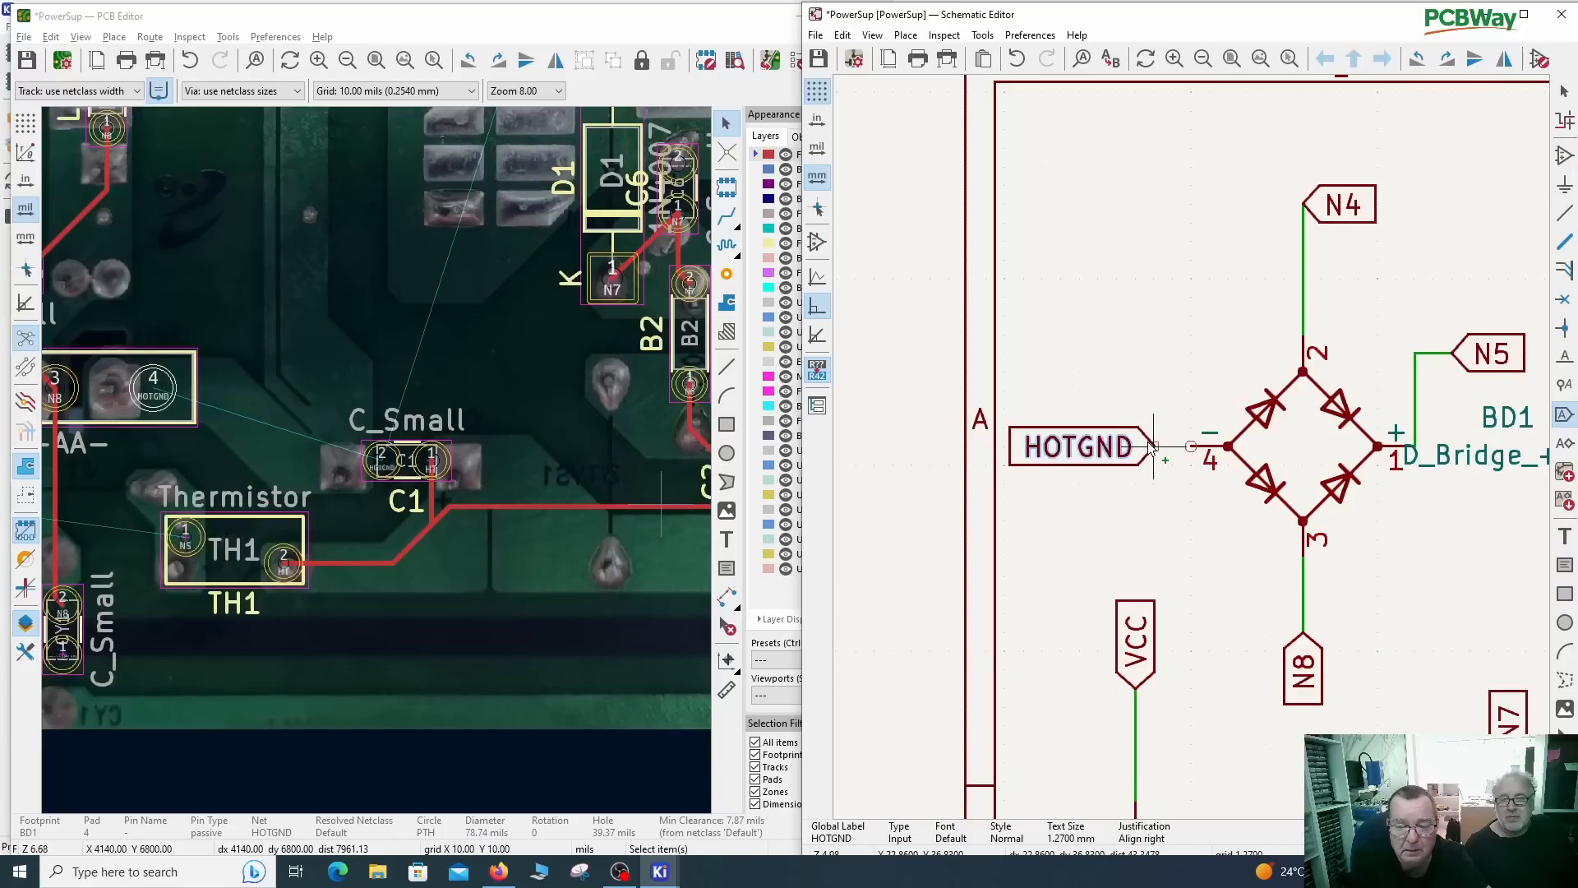
key("w")
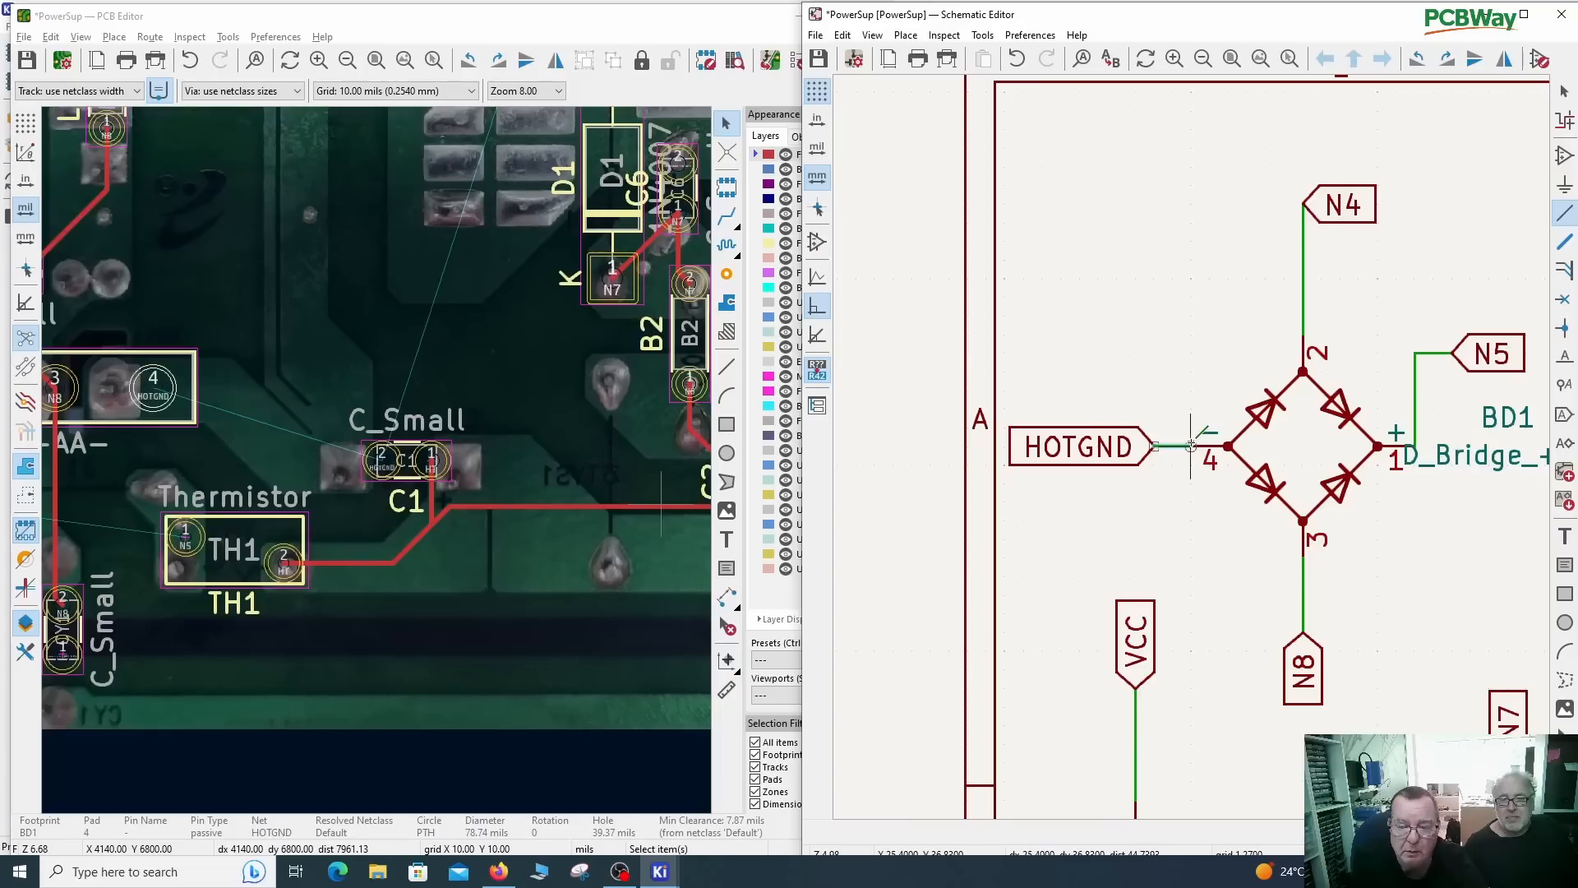
left_click(1192, 447)
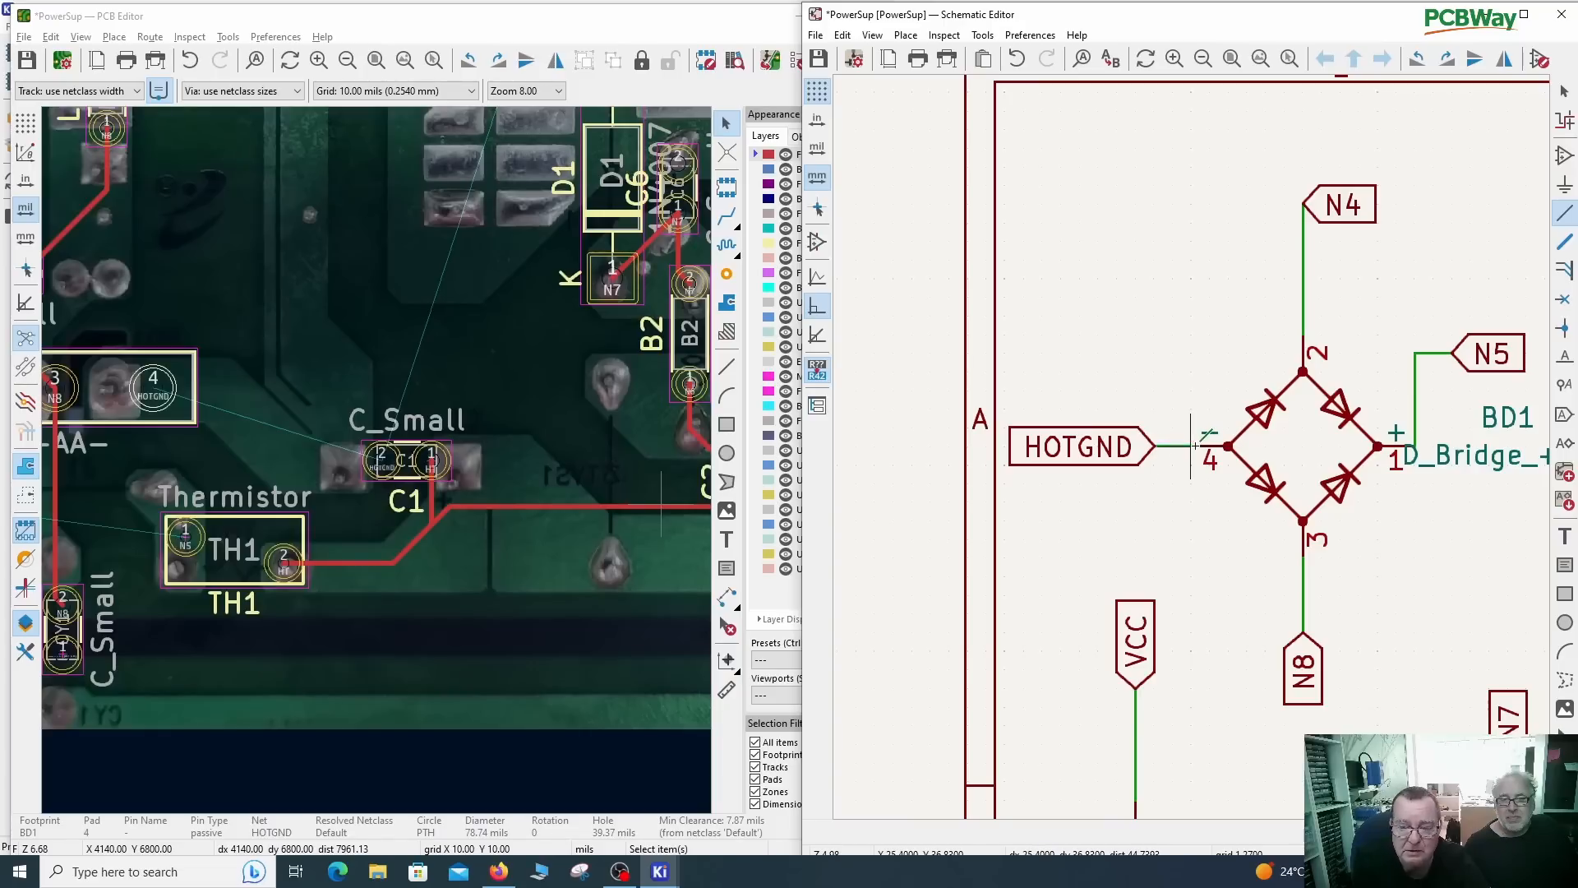
Step: Locate R2 from its pad 2 on the board and move its schematic symbol up, clear of the N14 label
scroll(504, 148, "down", 2)
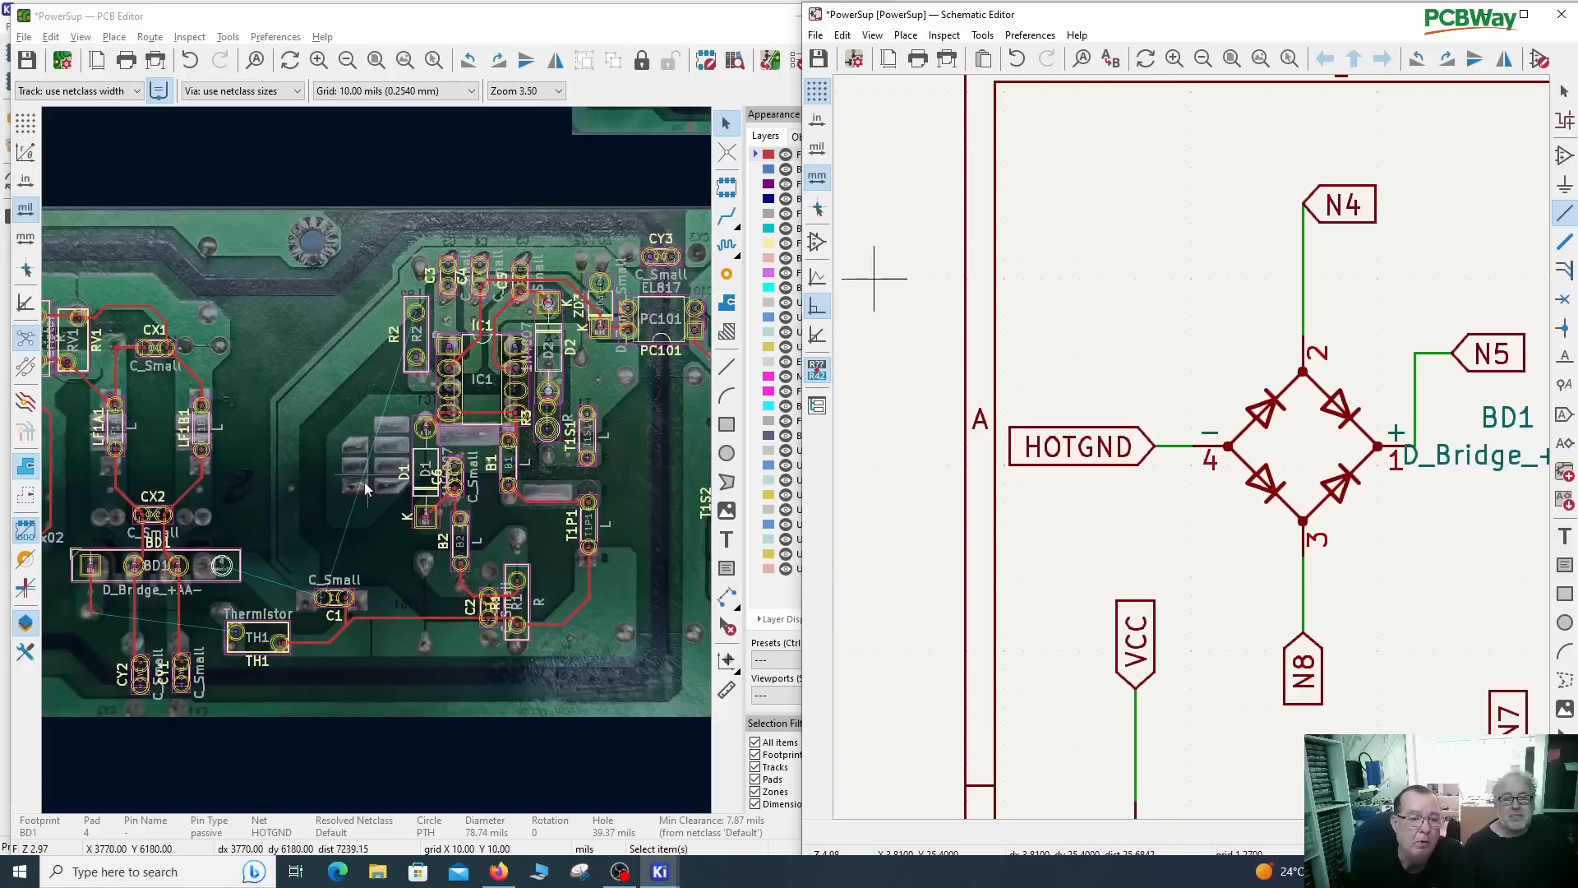
scroll(428, 374, "up", 2)
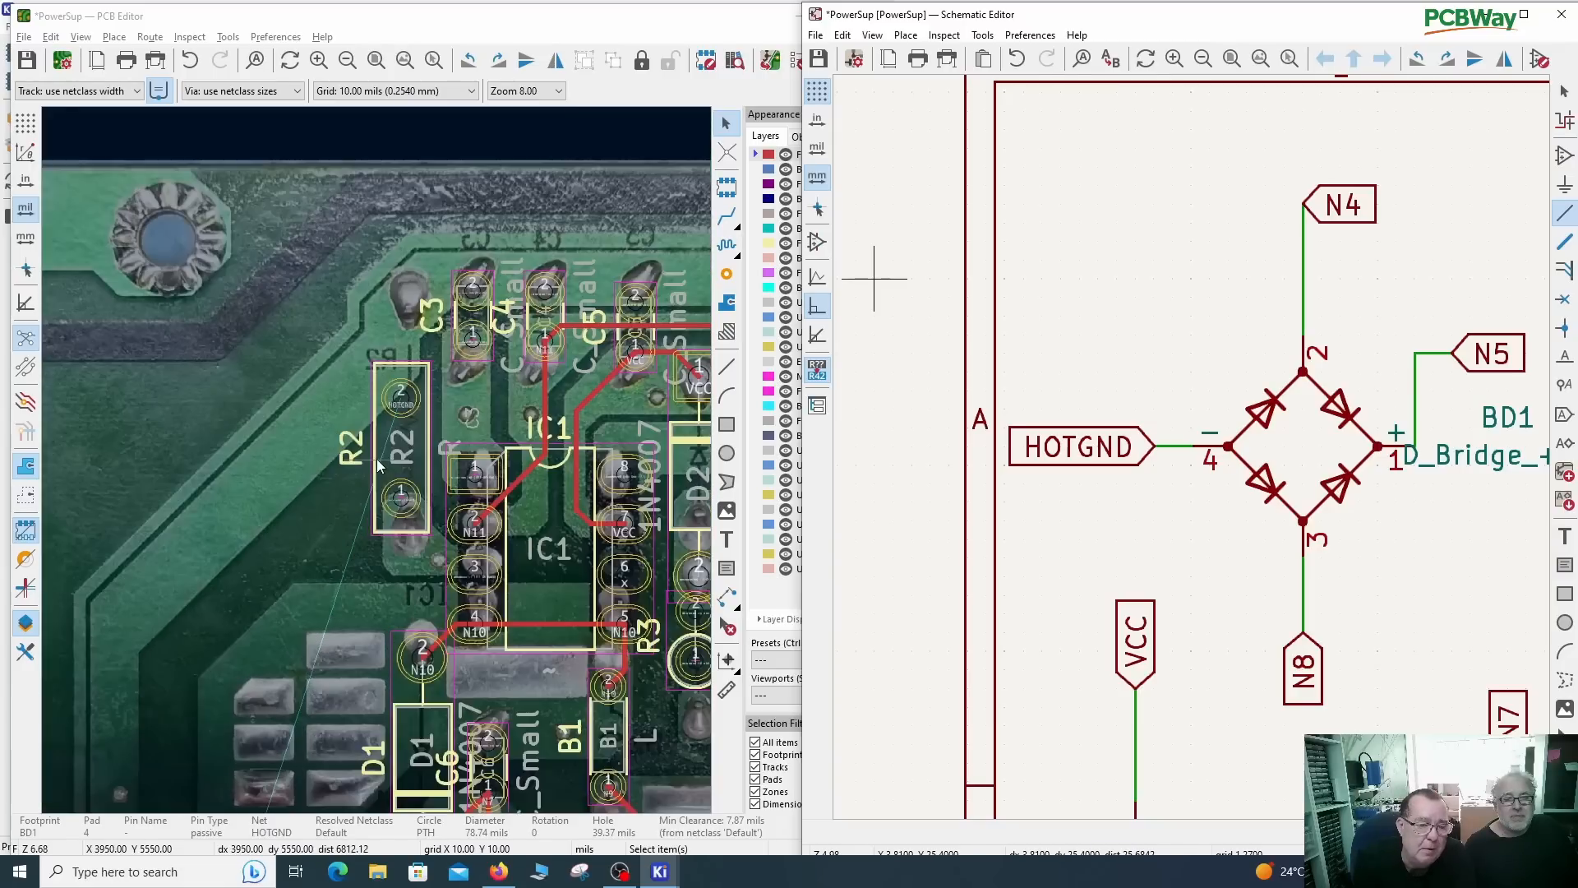
left_click(409, 415)
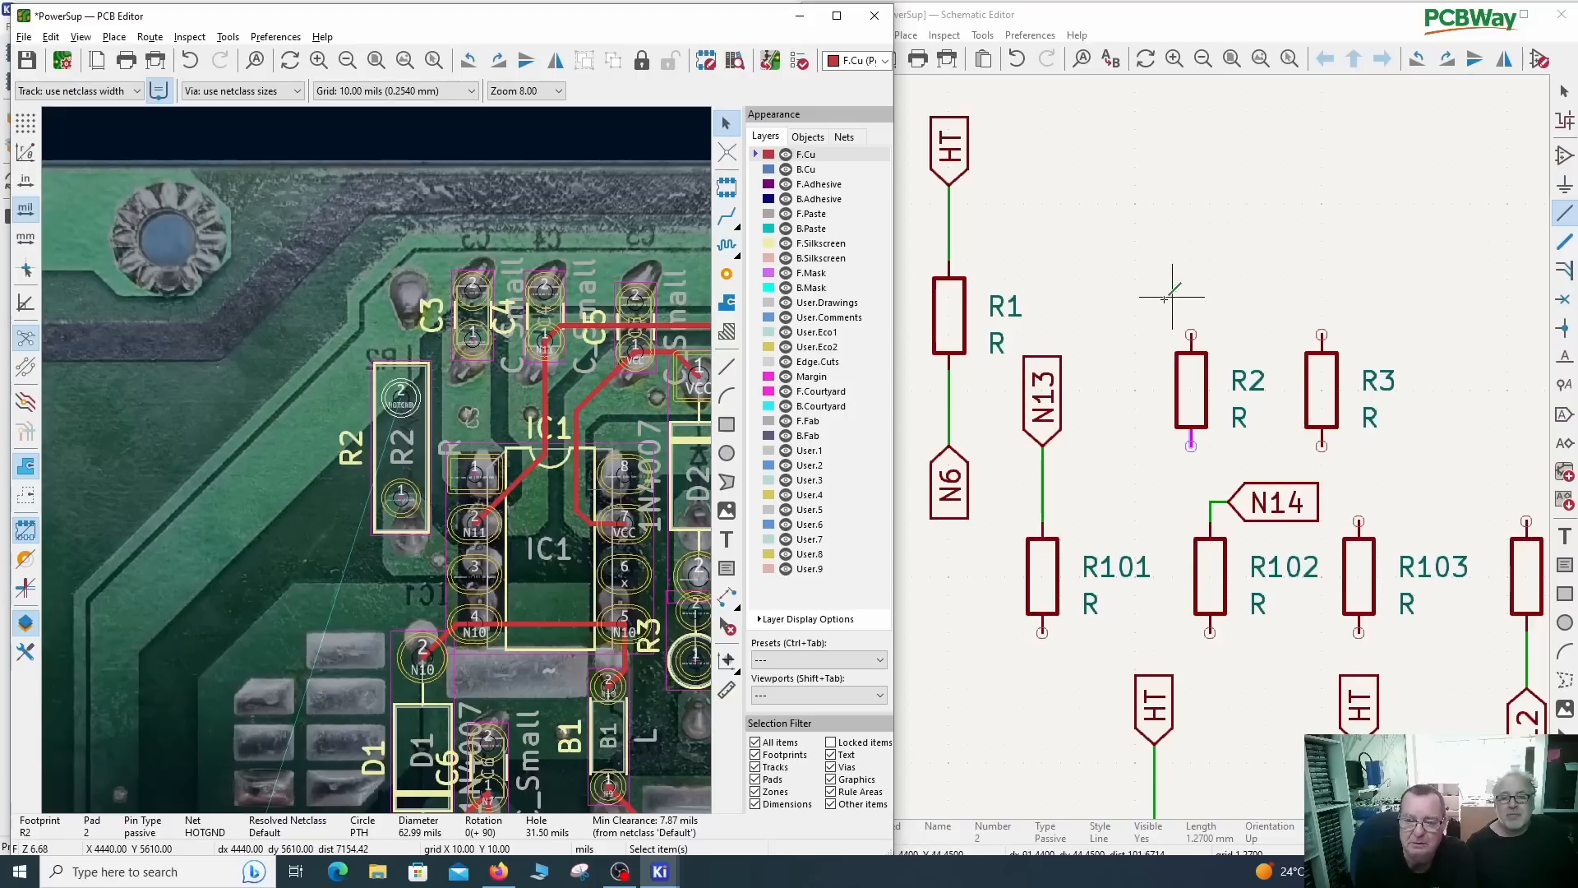
left_click(1562, 94)
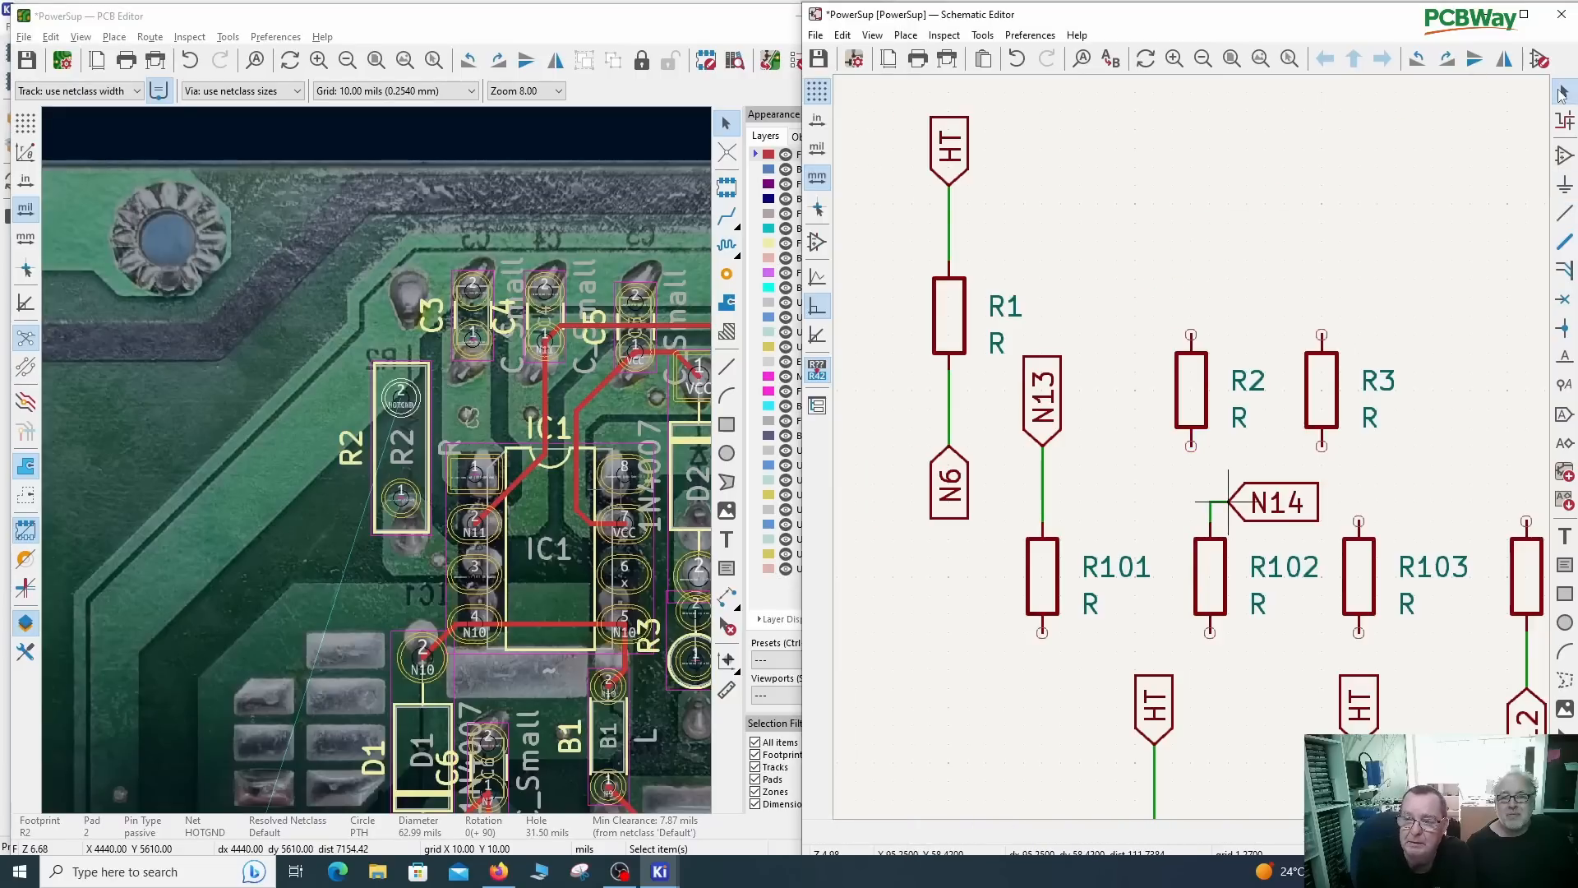
left_click_drag(1144, 309, 1284, 453)
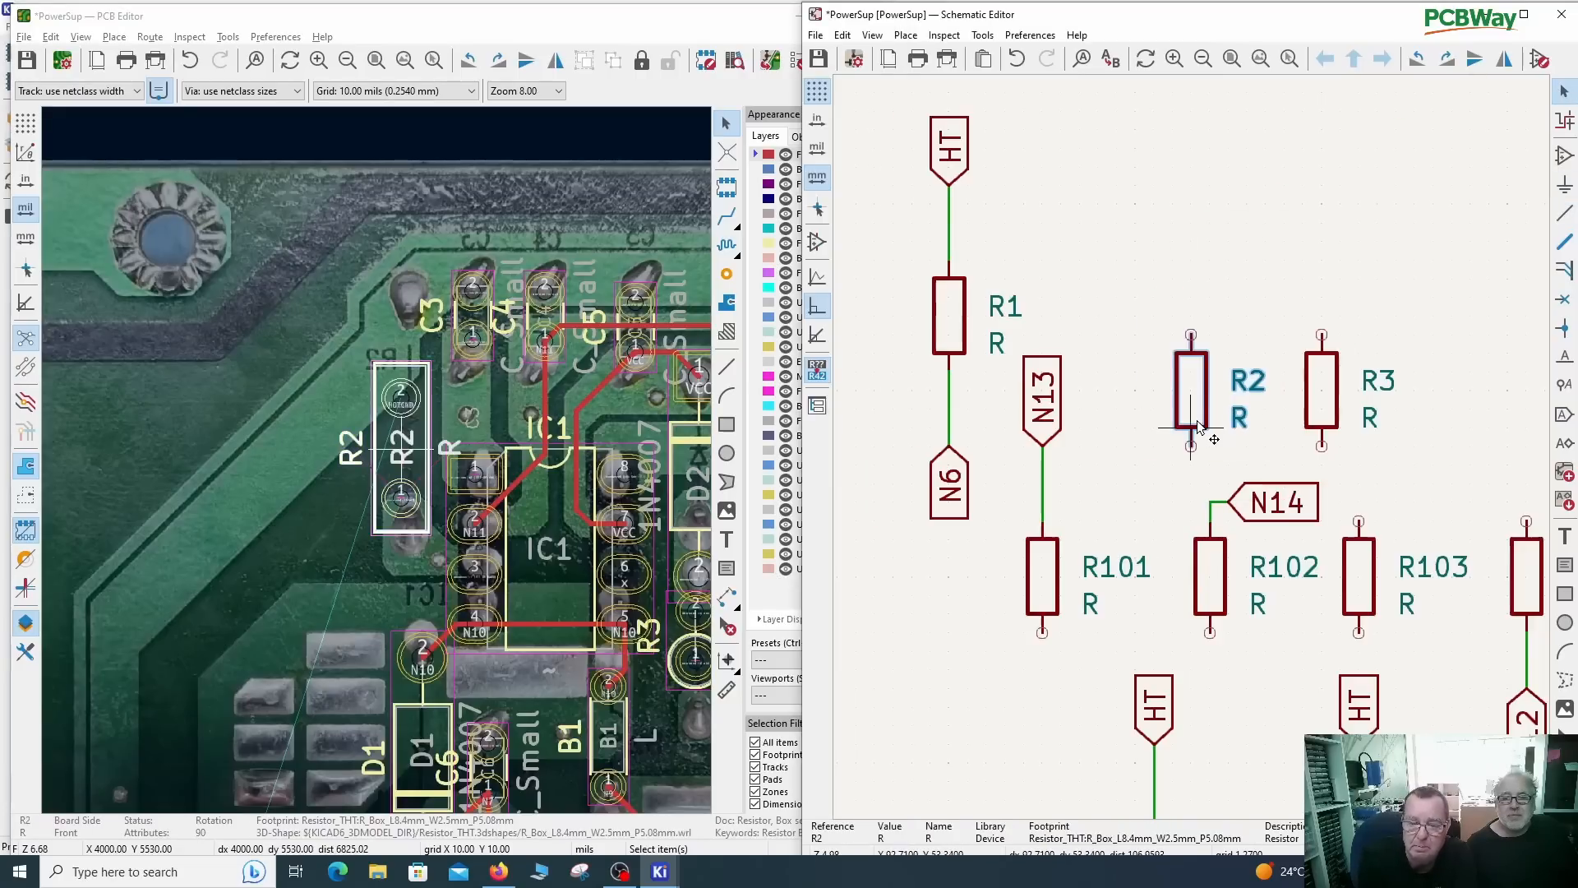
left_click_drag(1197, 426, 1177, 192)
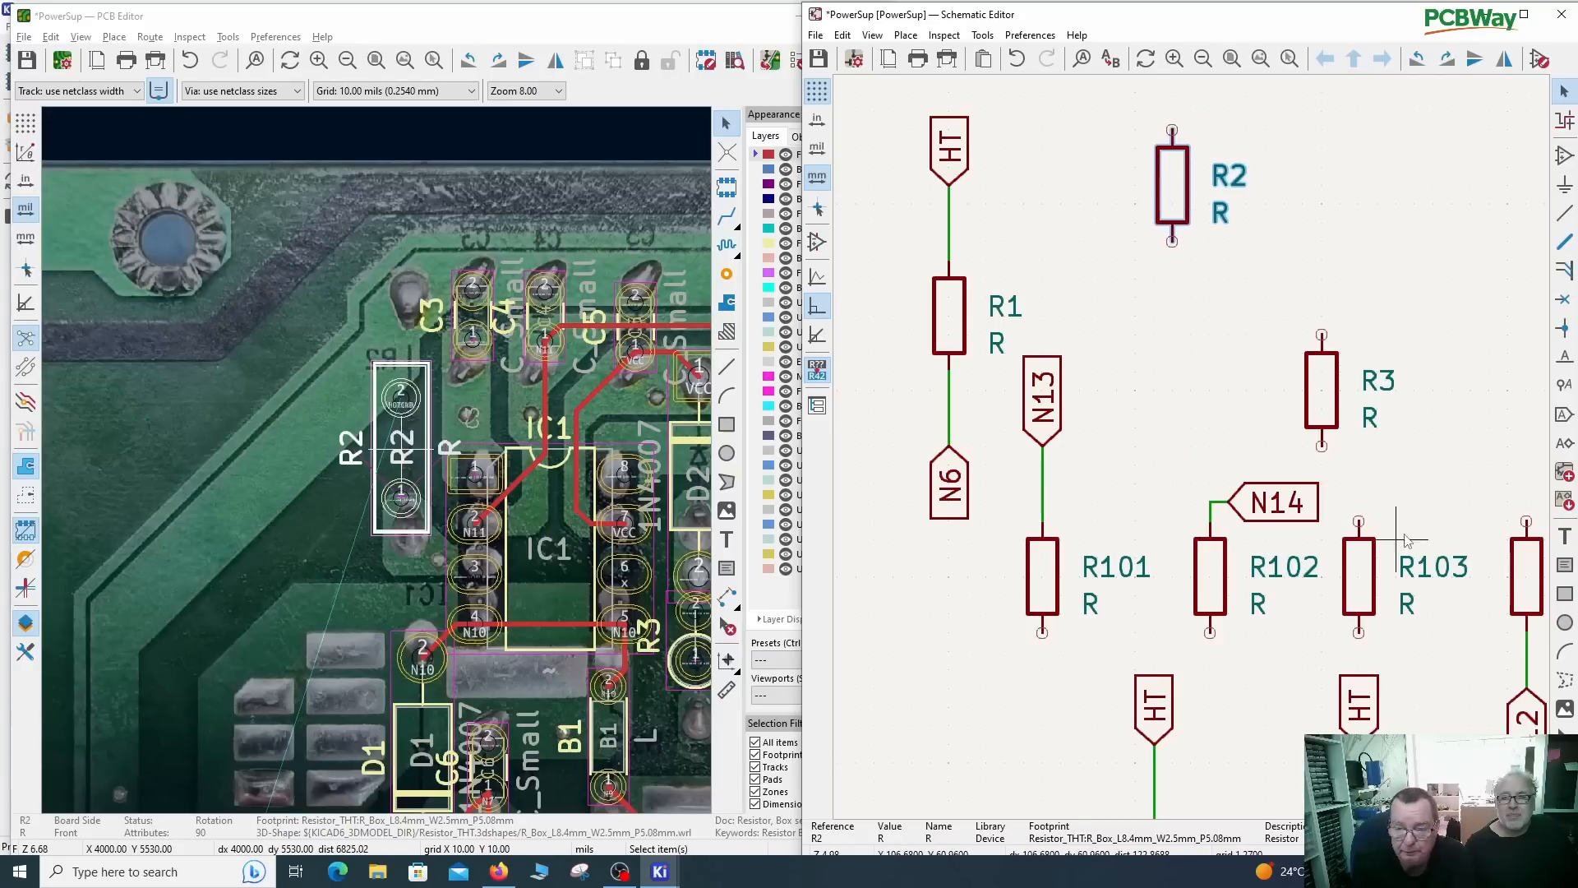
Step: Create a global label named HOTGND for the lower pin of R2
left_click(1556, 417)
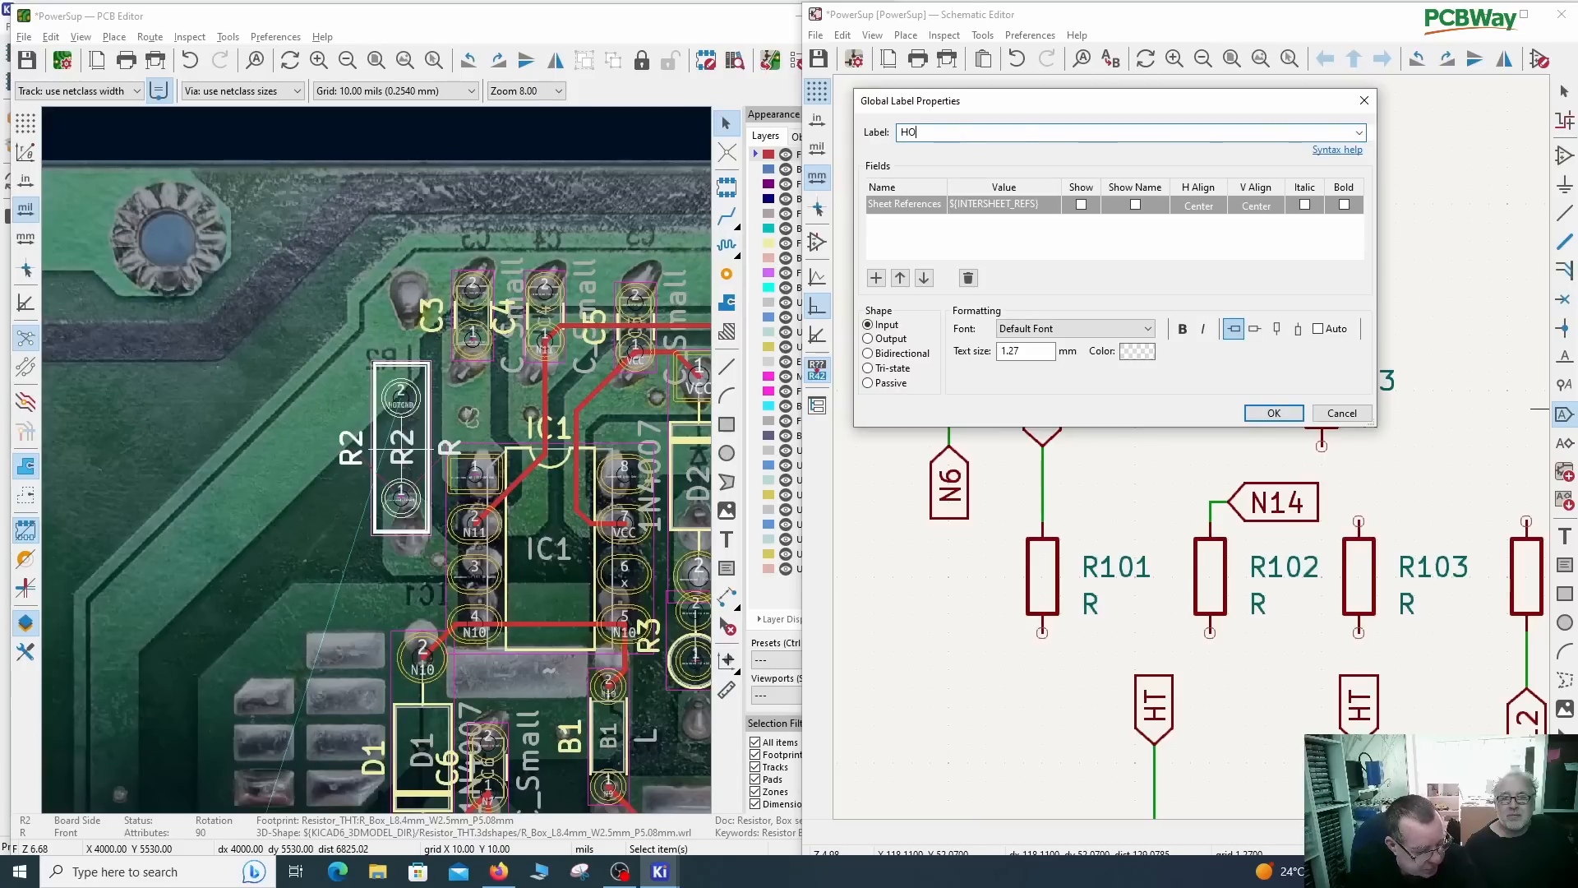
type("HOTGN")
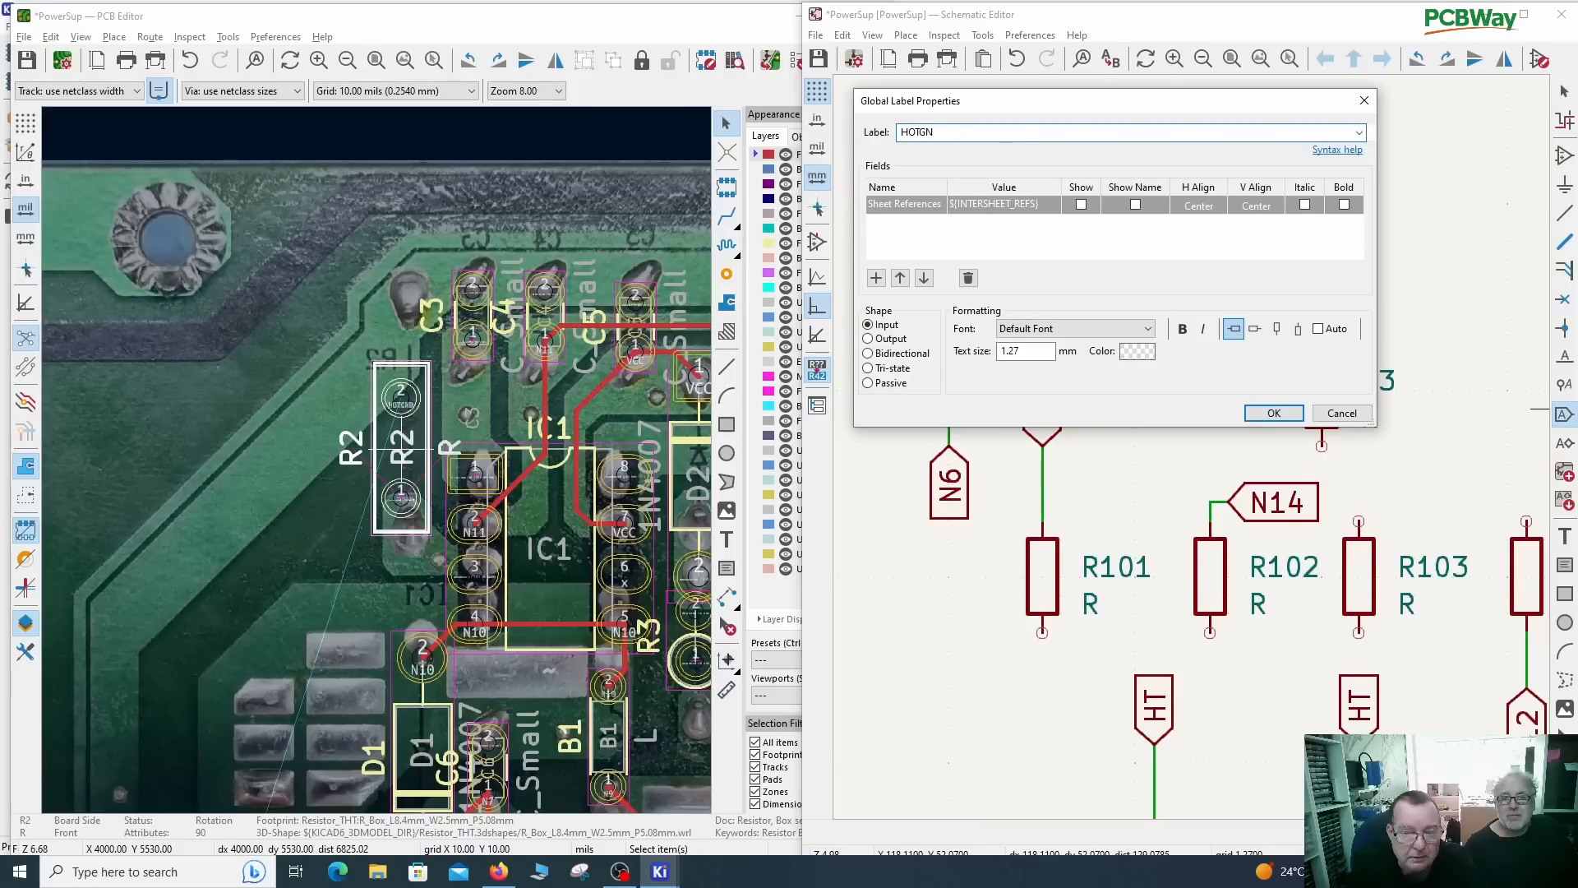
type("D")
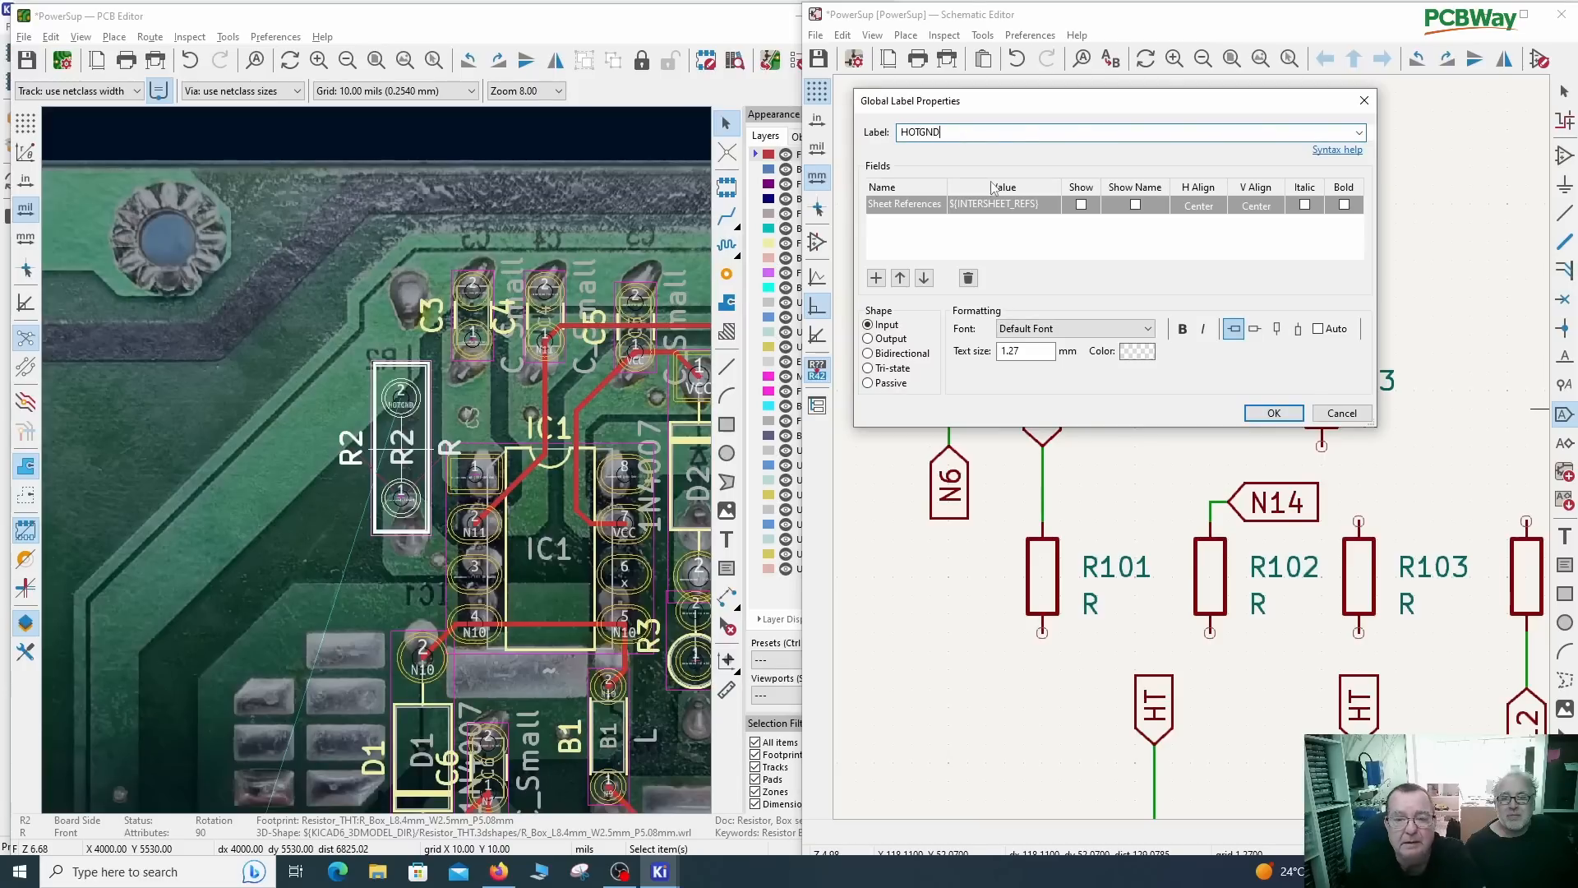
left_click(1273, 413)
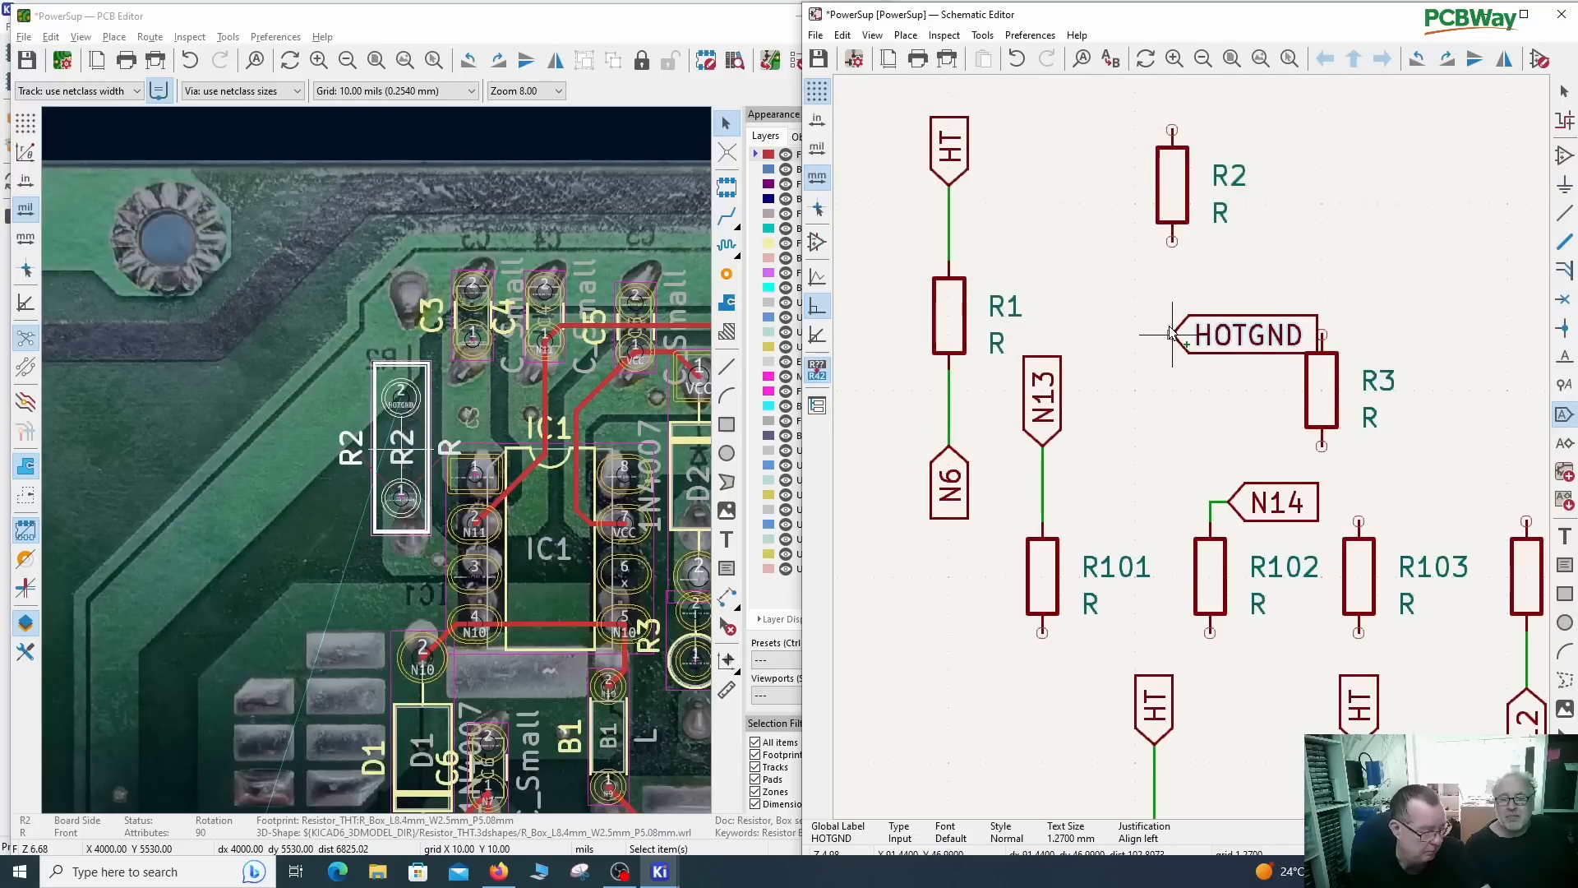
Step: Rotate the HOTGND label to point up, place it below R2, and wire it to R2's lower pin
key("r")
key("r")
key("r")
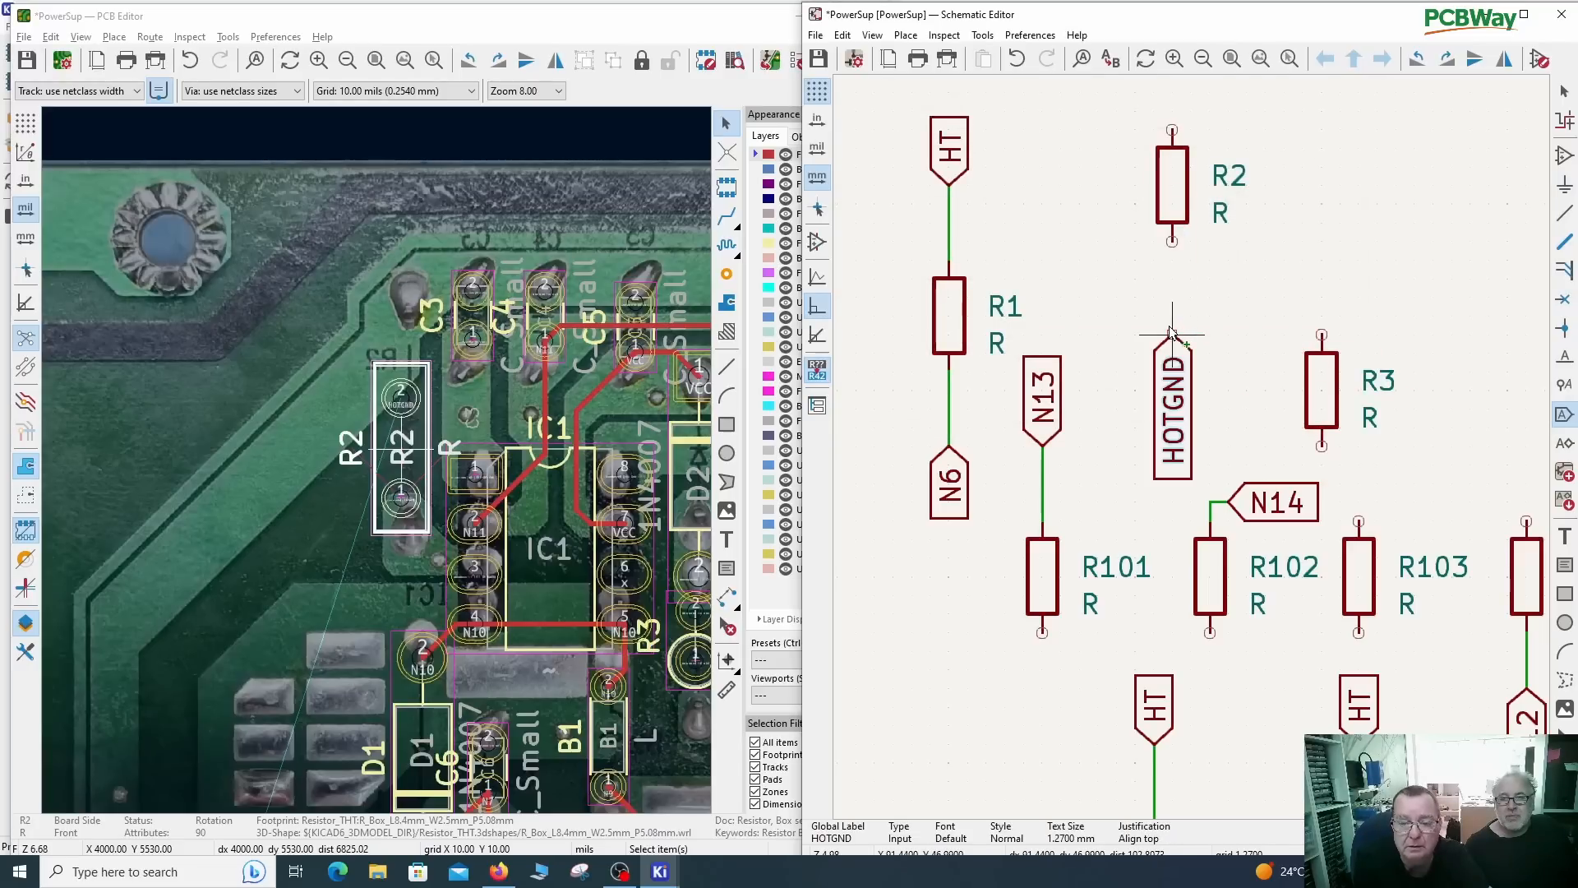
left_click(1173, 333)
key("w")
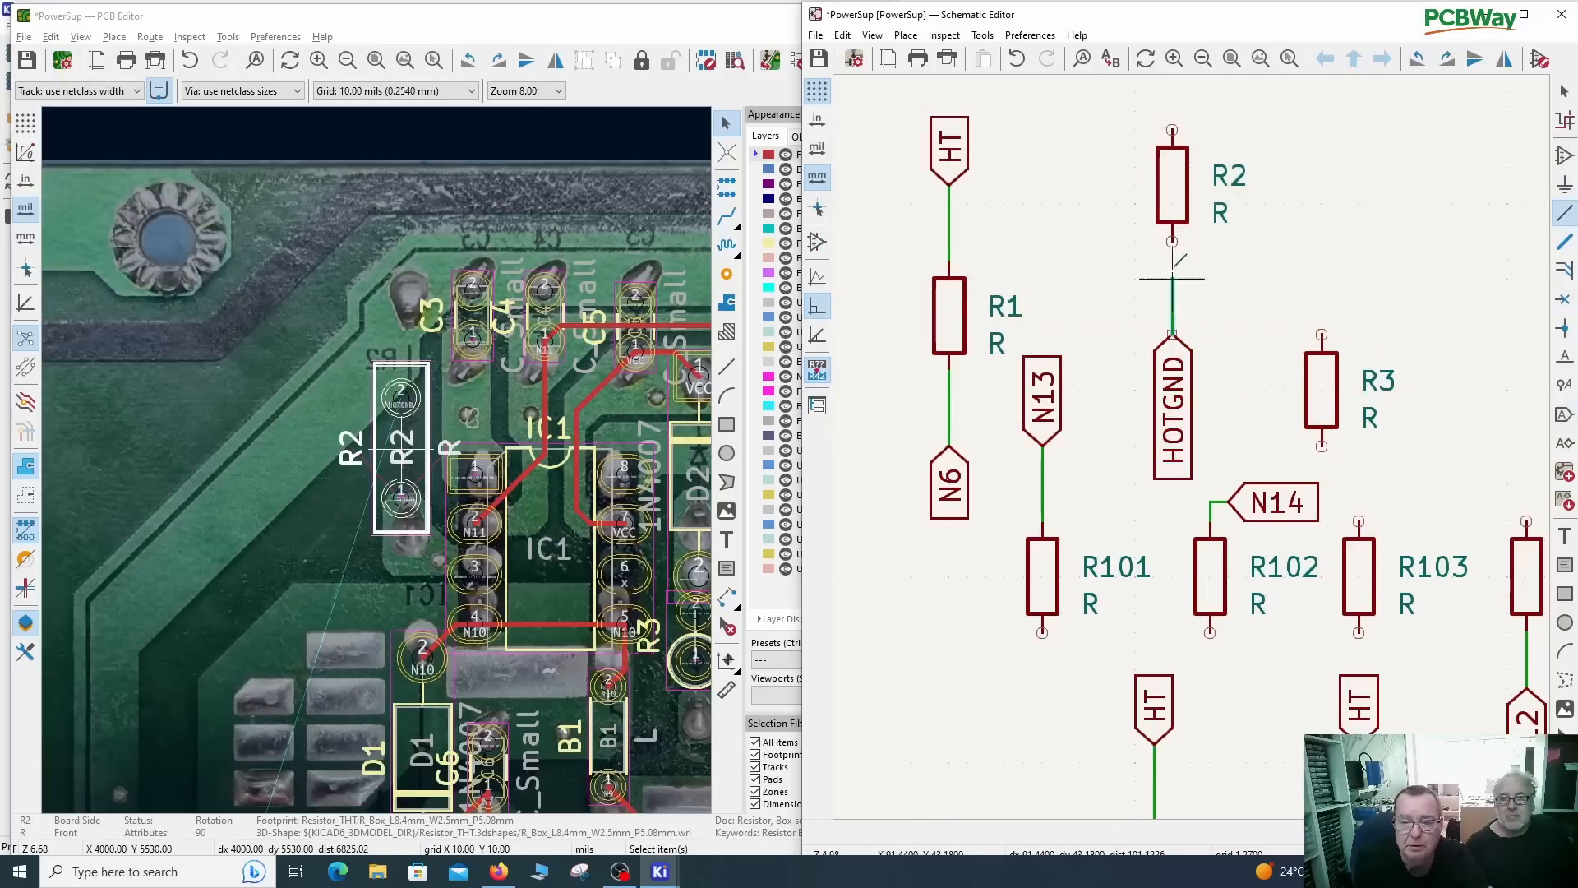
left_click(1173, 241)
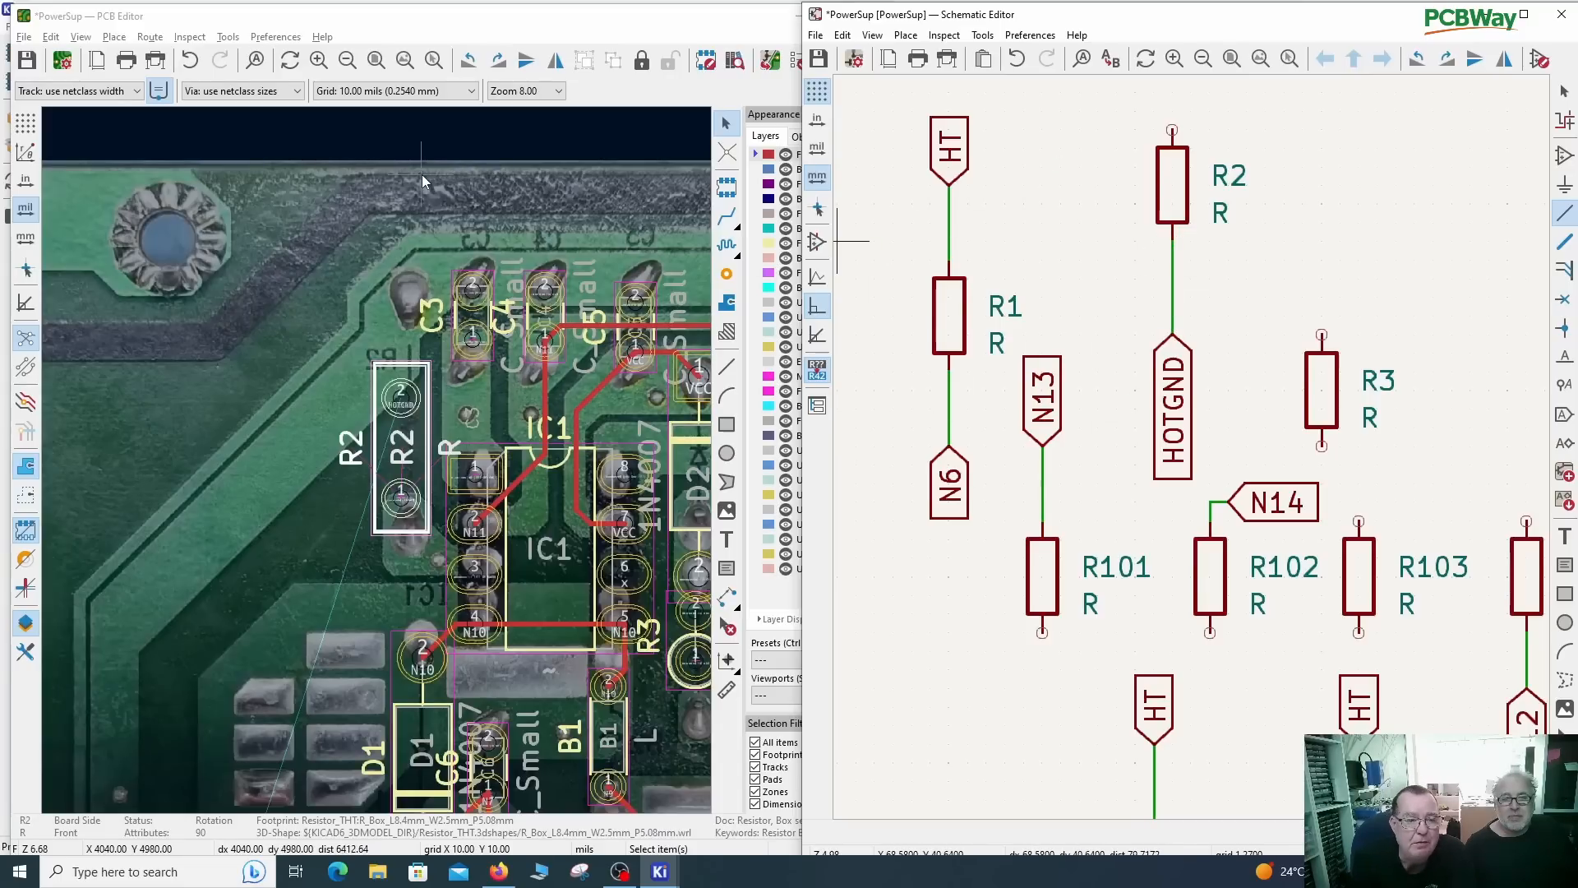
Step: Select pad 1 of C3 in the PCB Editor to locate its schematic pin, and examine the surrounding board area
left_click(500, 194)
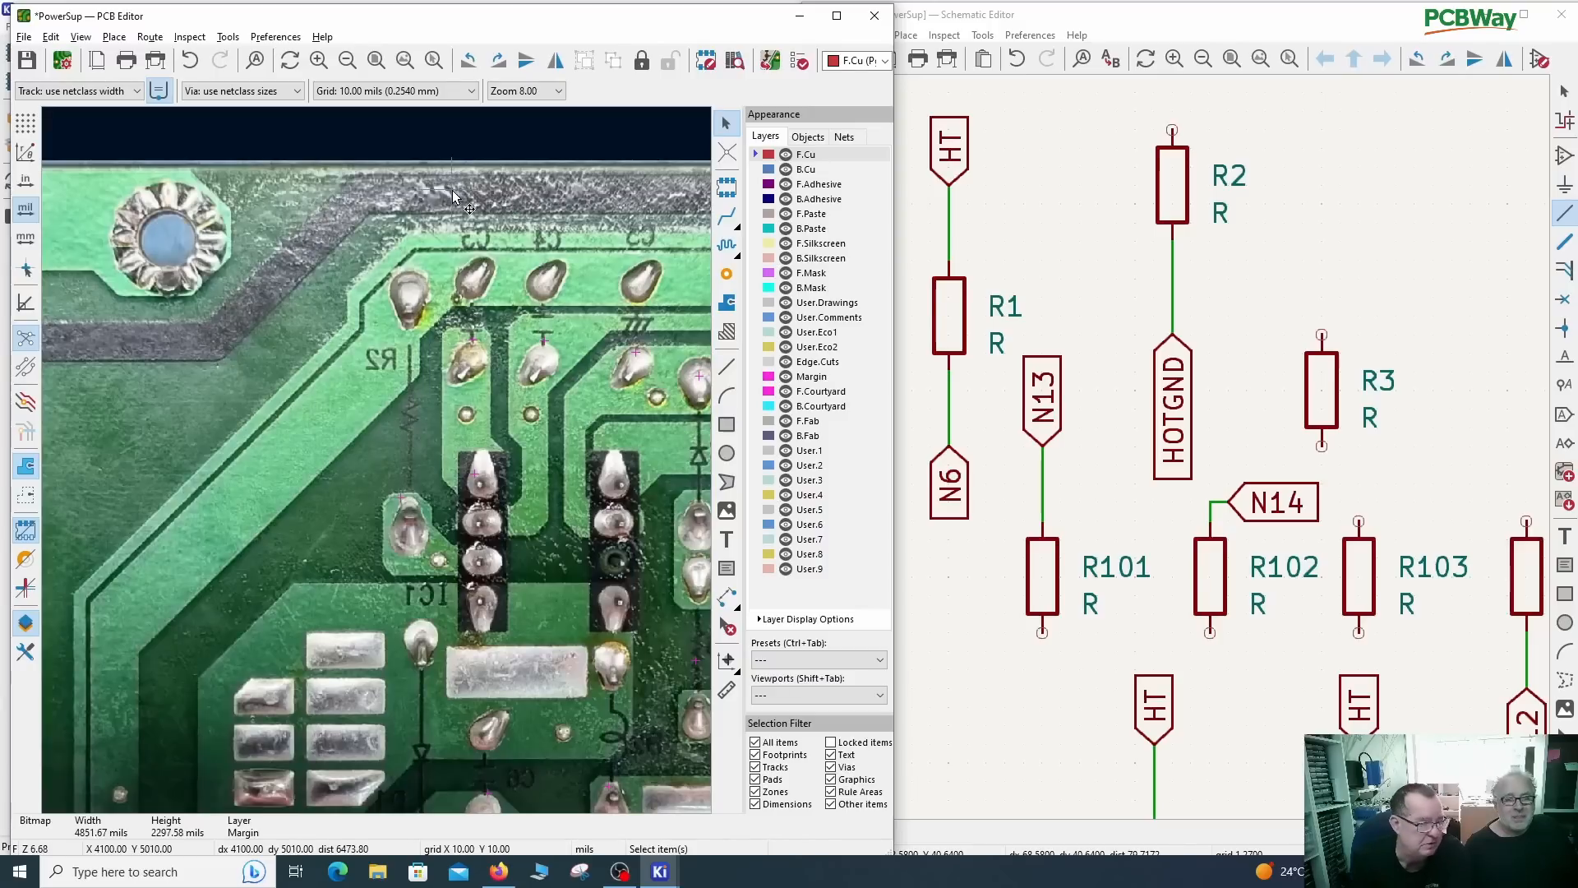
left_click(473, 339)
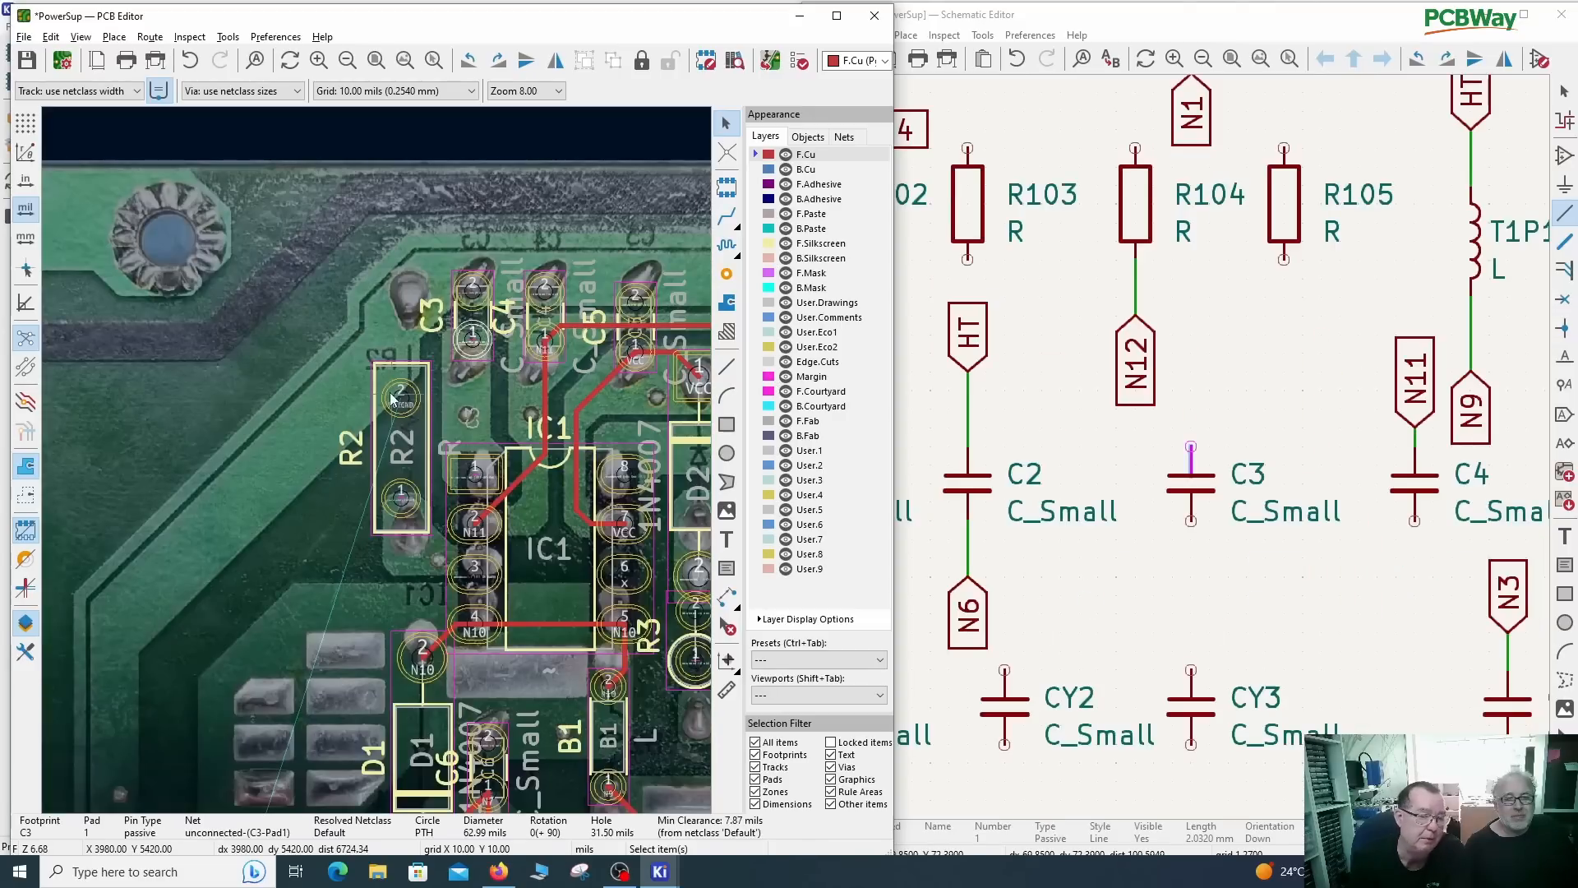
scroll(278, 549, "down", 3)
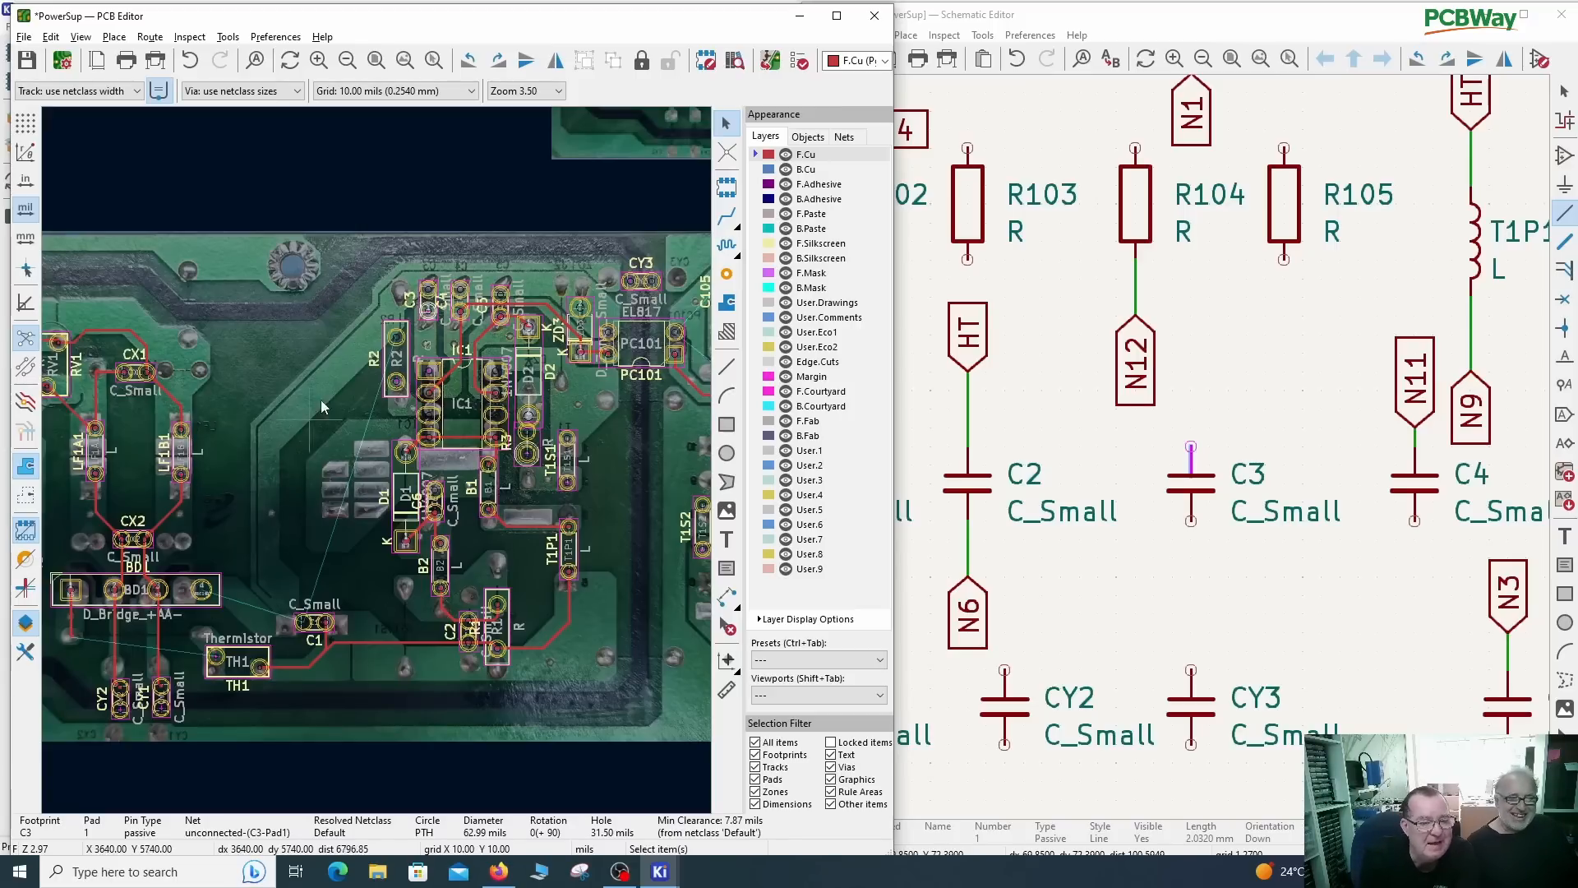
scroll(415, 315, "down", 2)
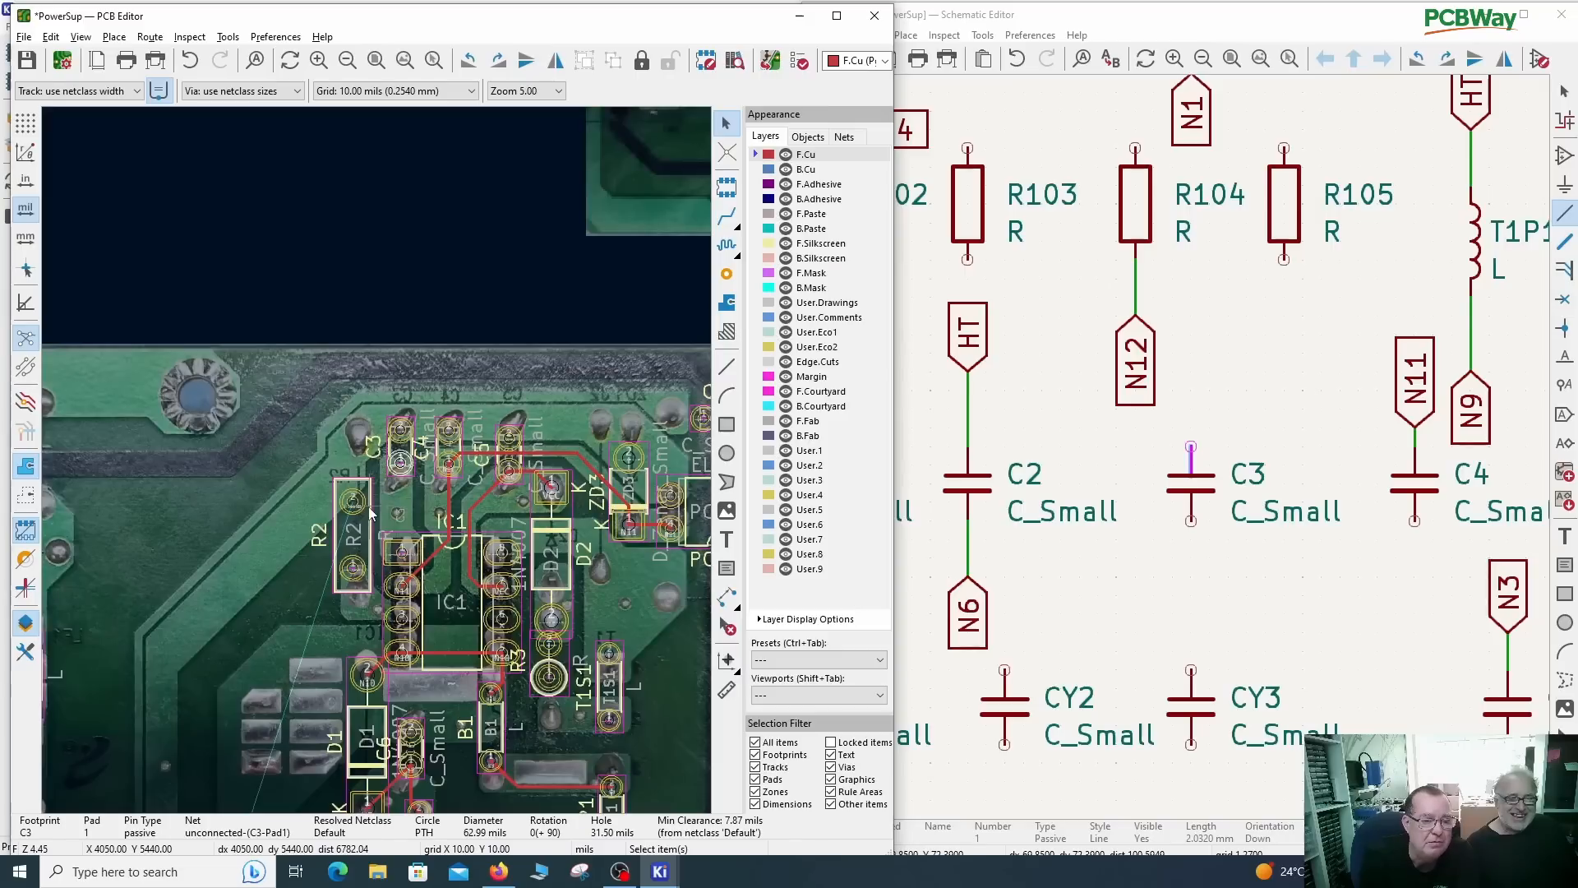
scroll(381, 485, "up", 2)
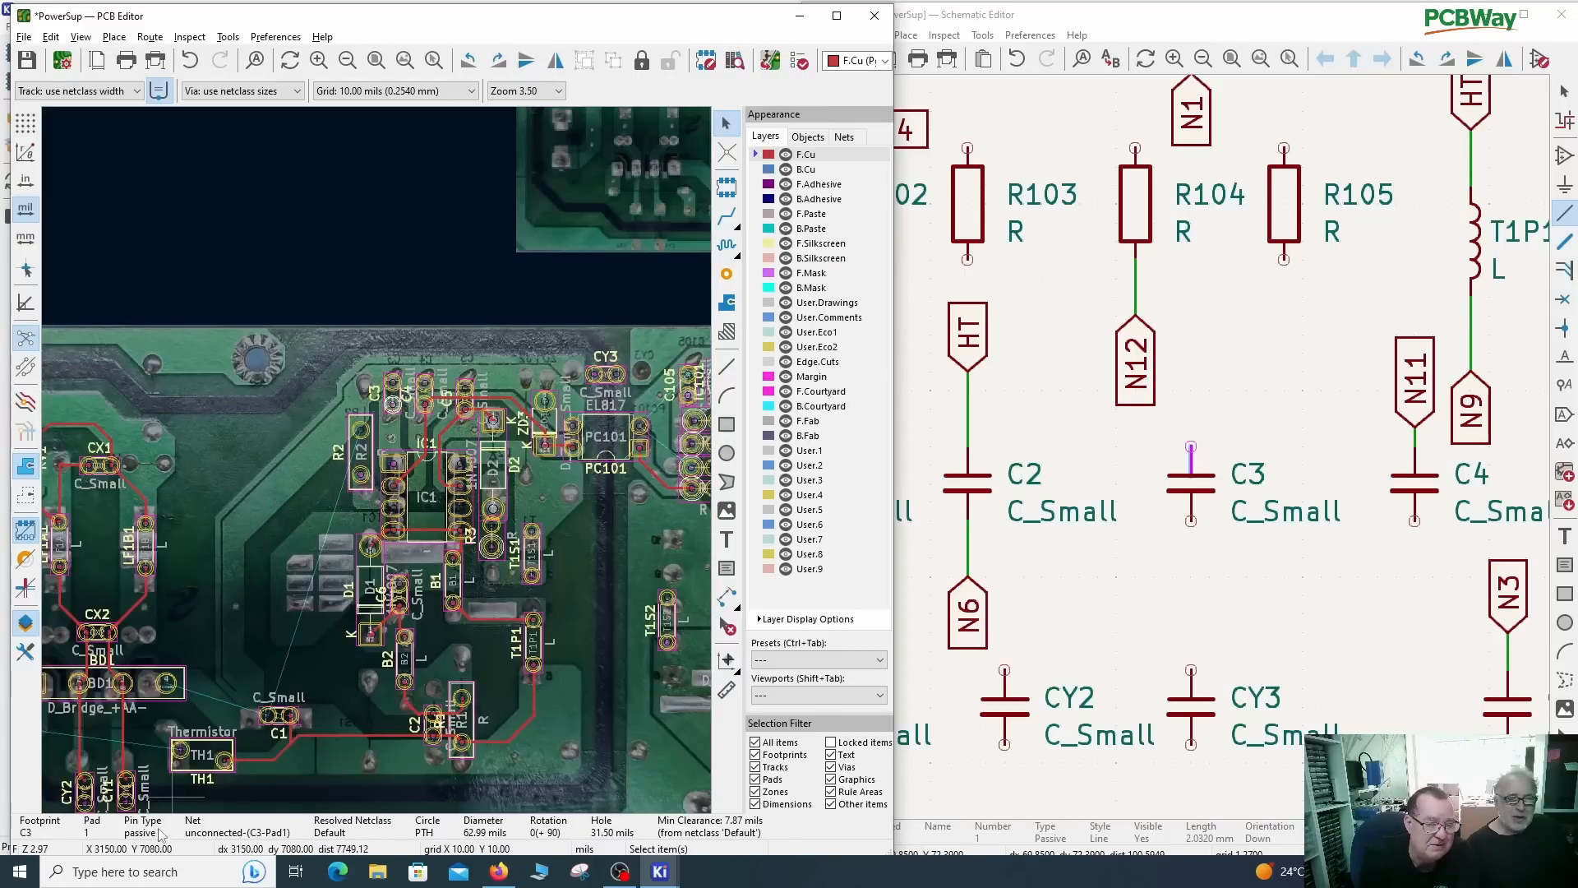
Step: Route the HOTGND track from BD1's end pad to C1, and continue it from C1 up to pad 2 of R2
left_click(726, 216)
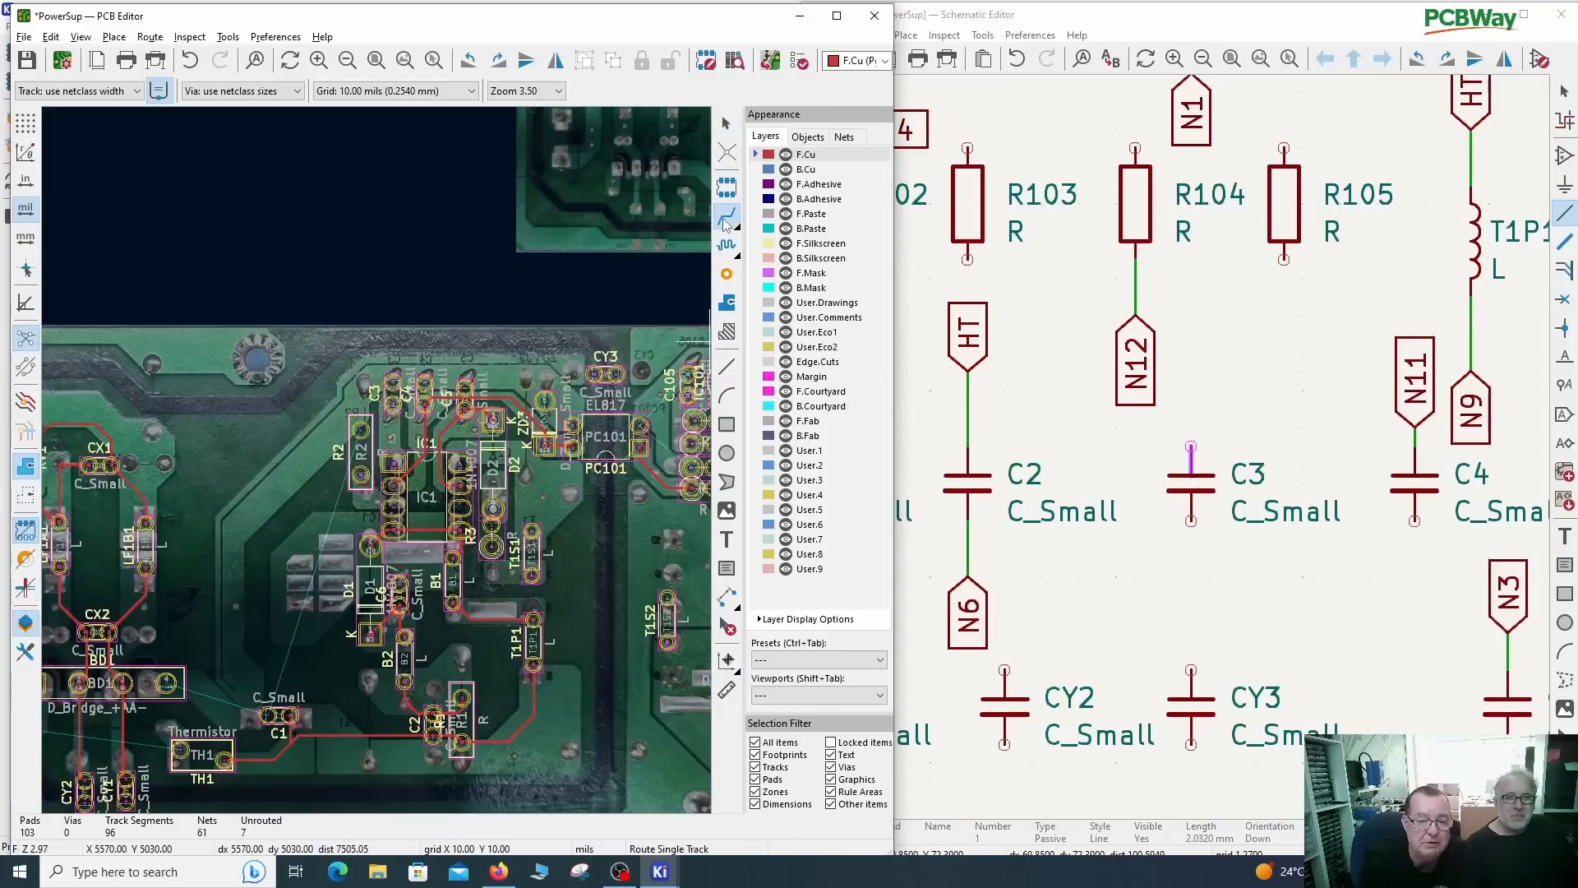
left_click(167, 681)
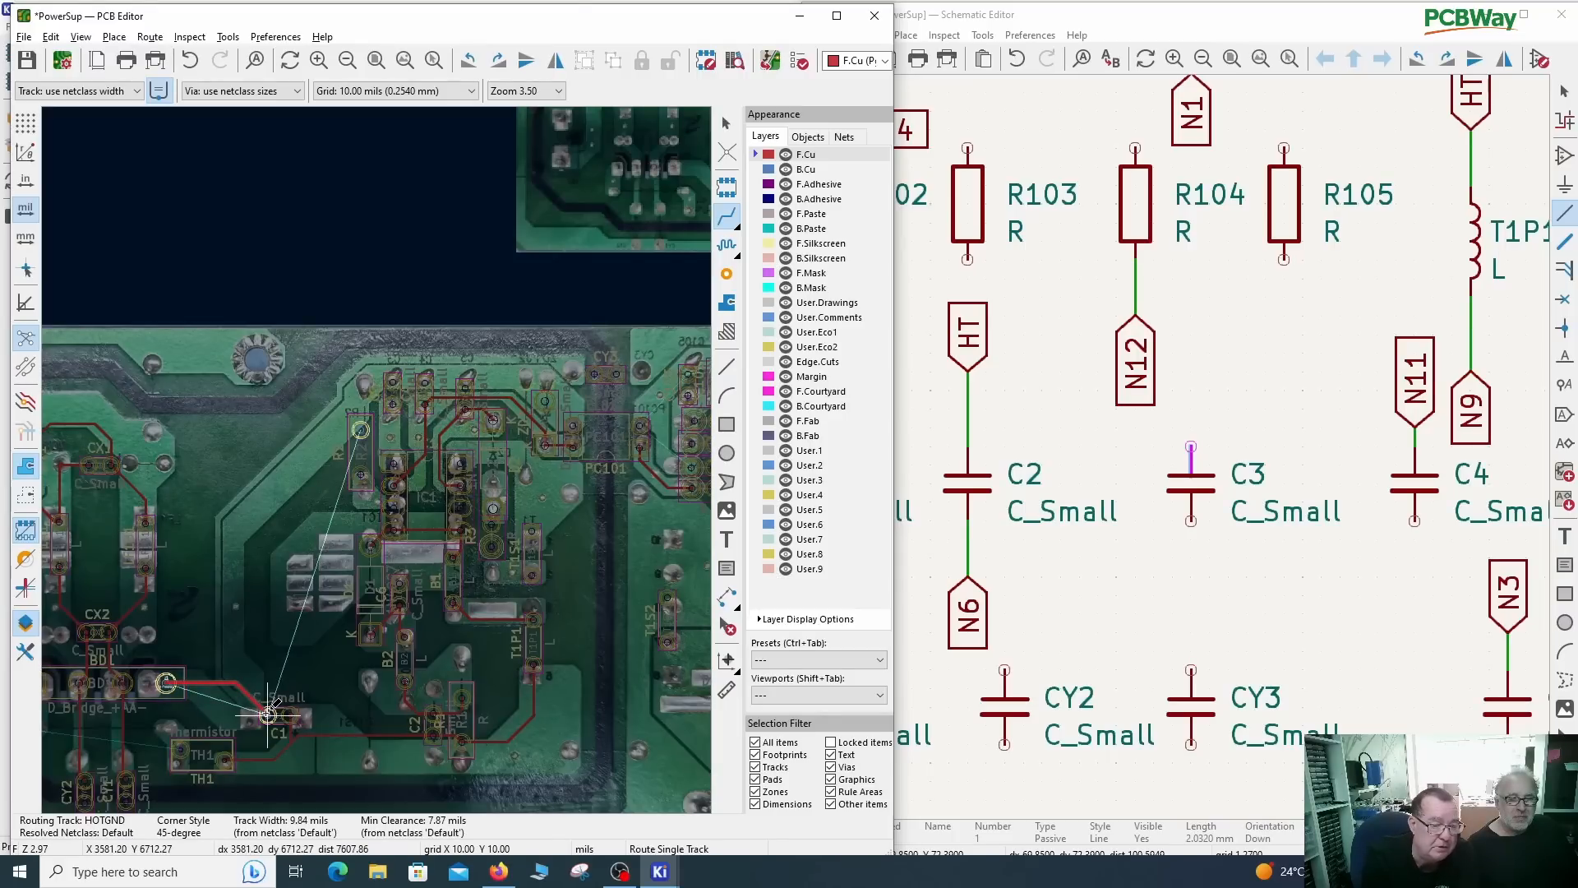
left_click(268, 713)
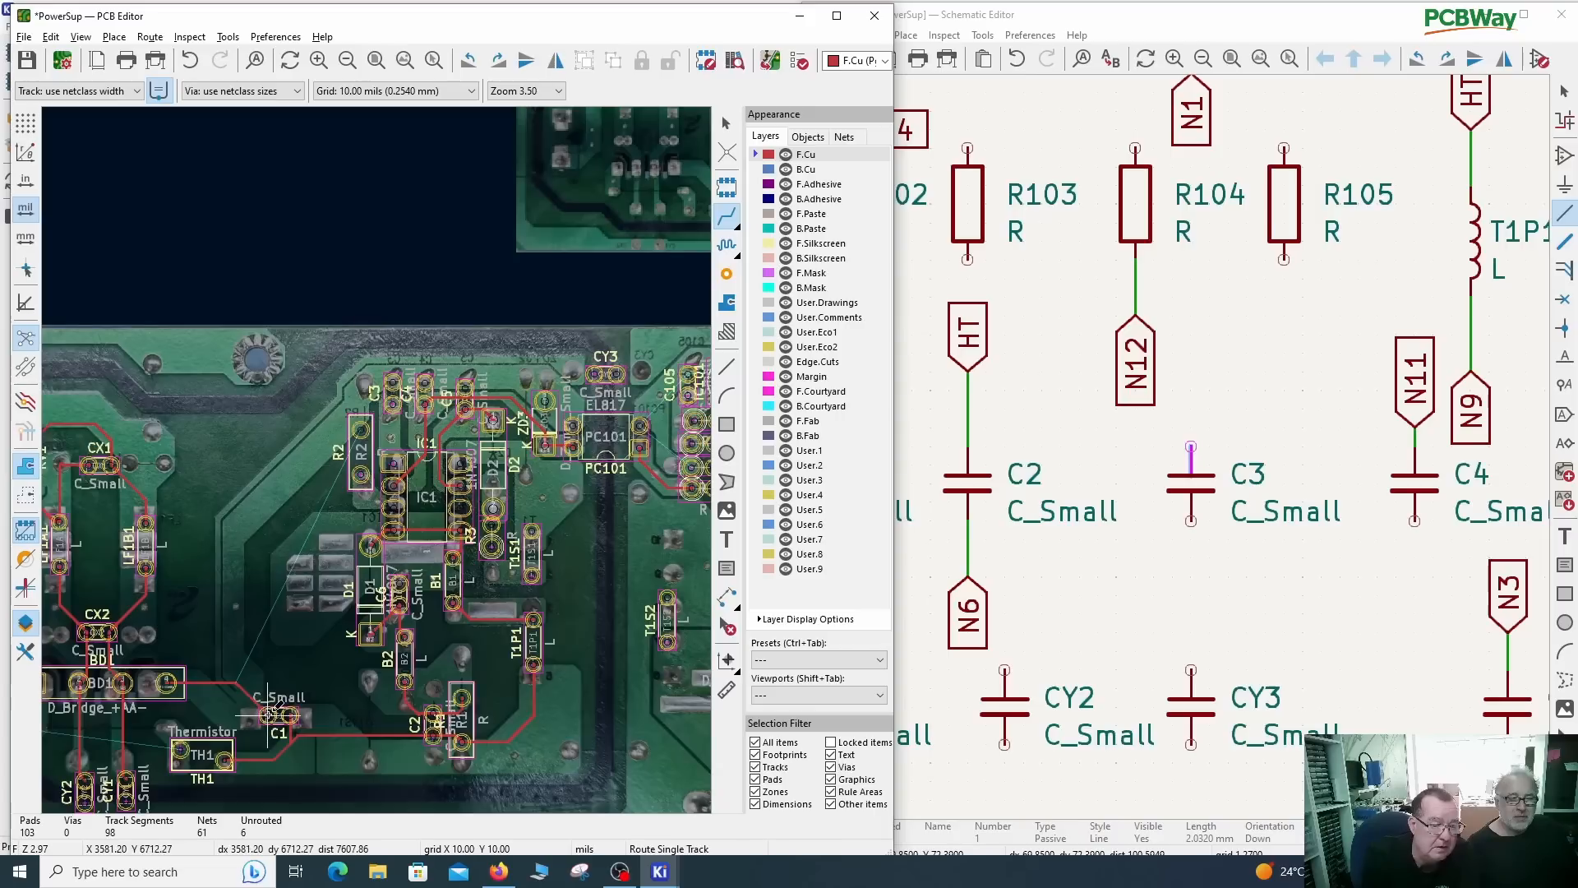
left_click(268, 714)
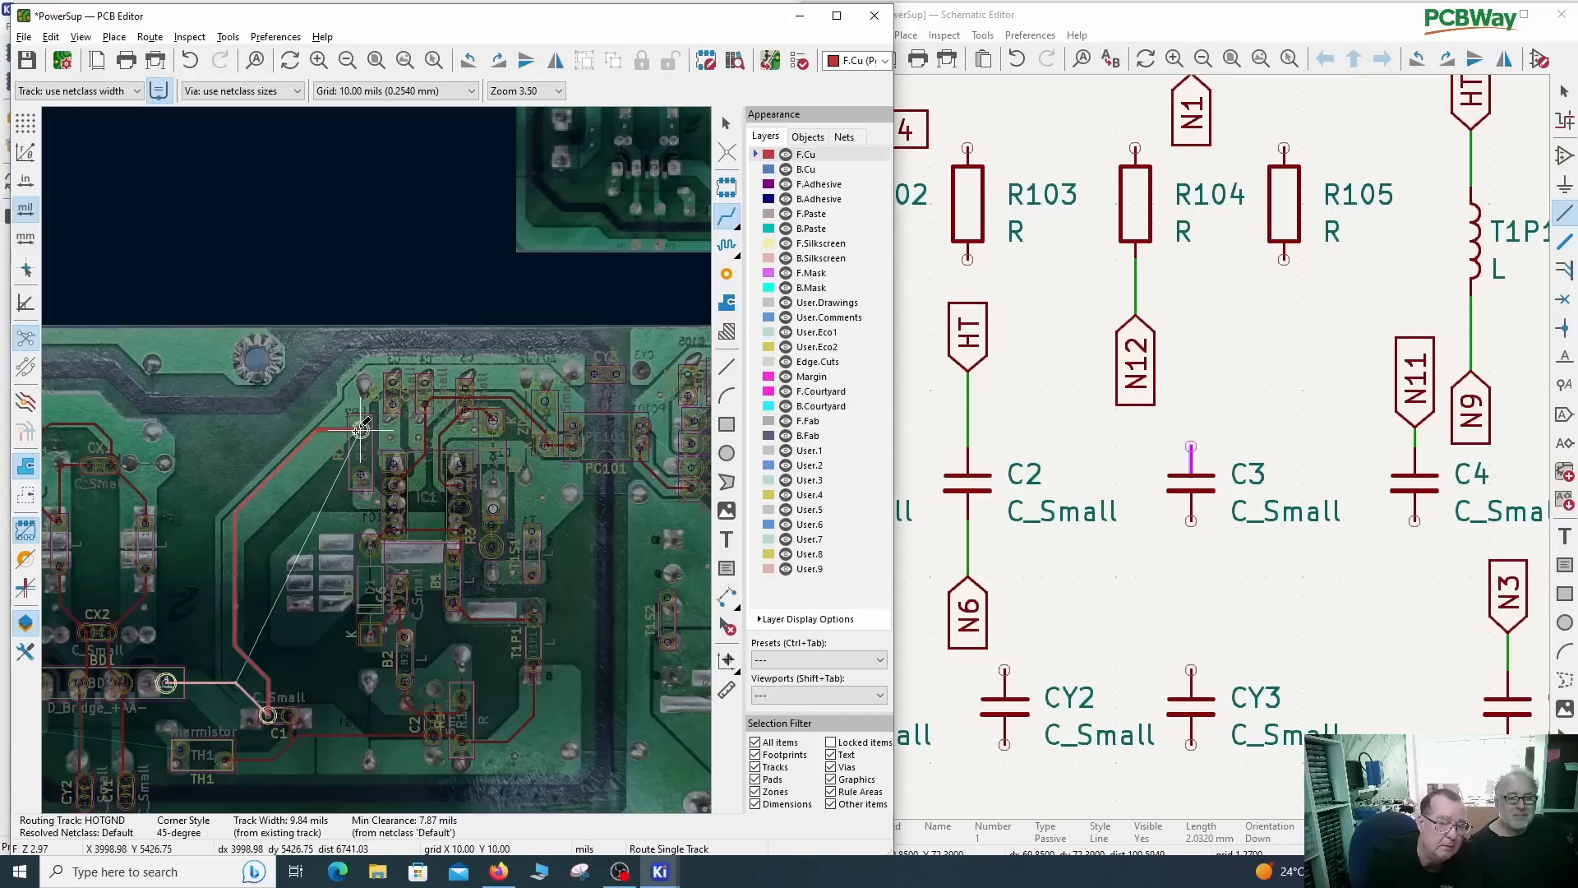
left_click(361, 428)
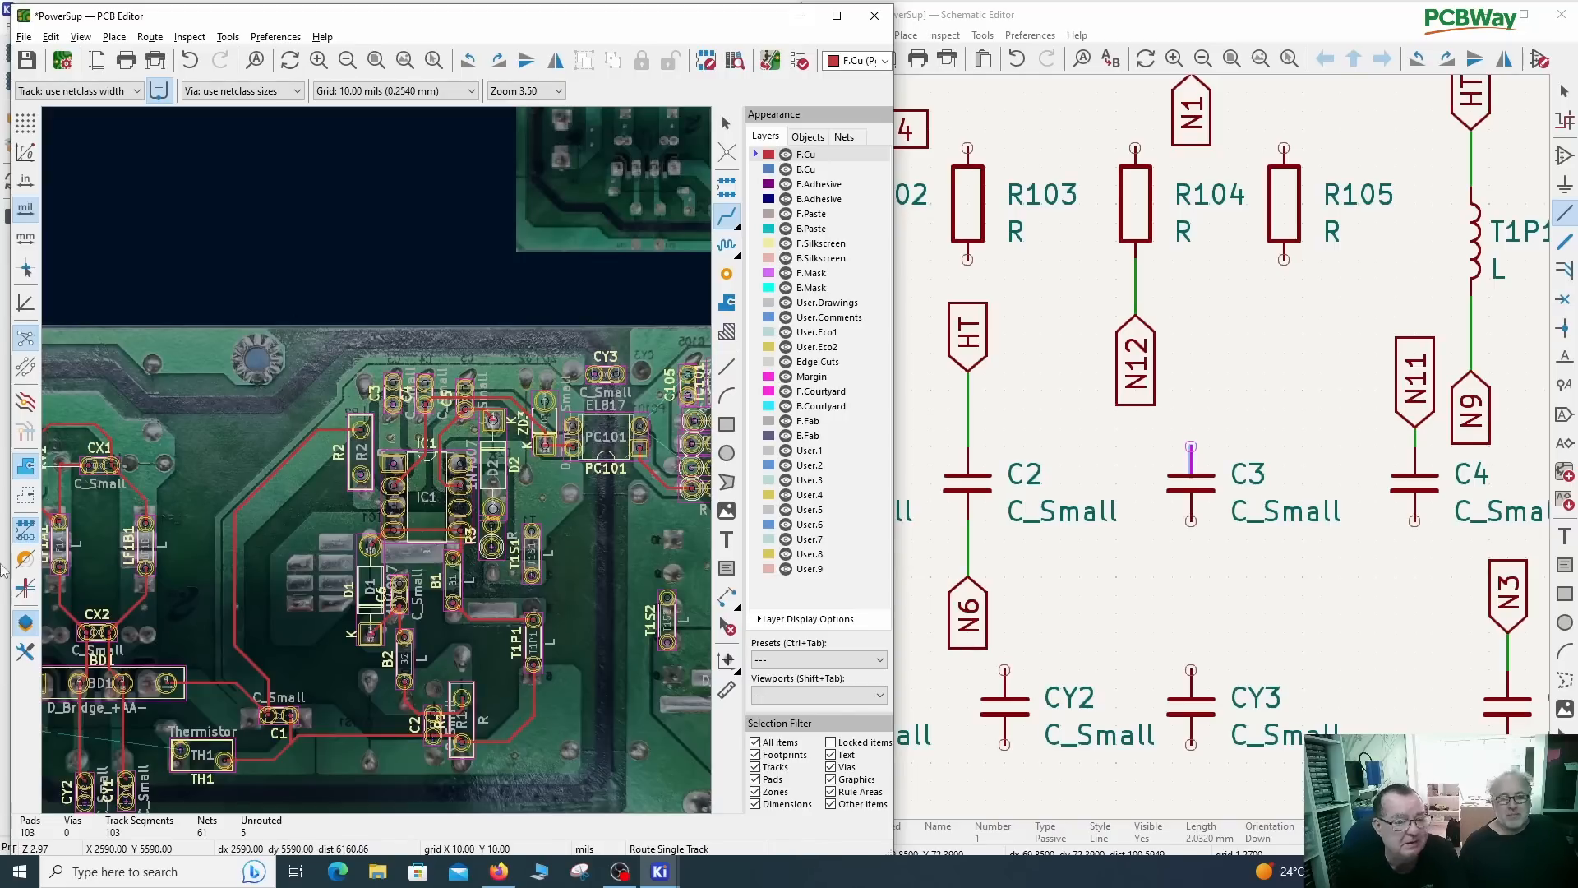
Step: Examine the board around R2, C3 and IC1, including the copper traces in the photo beneath them
scroll(388, 438, "up", 5)
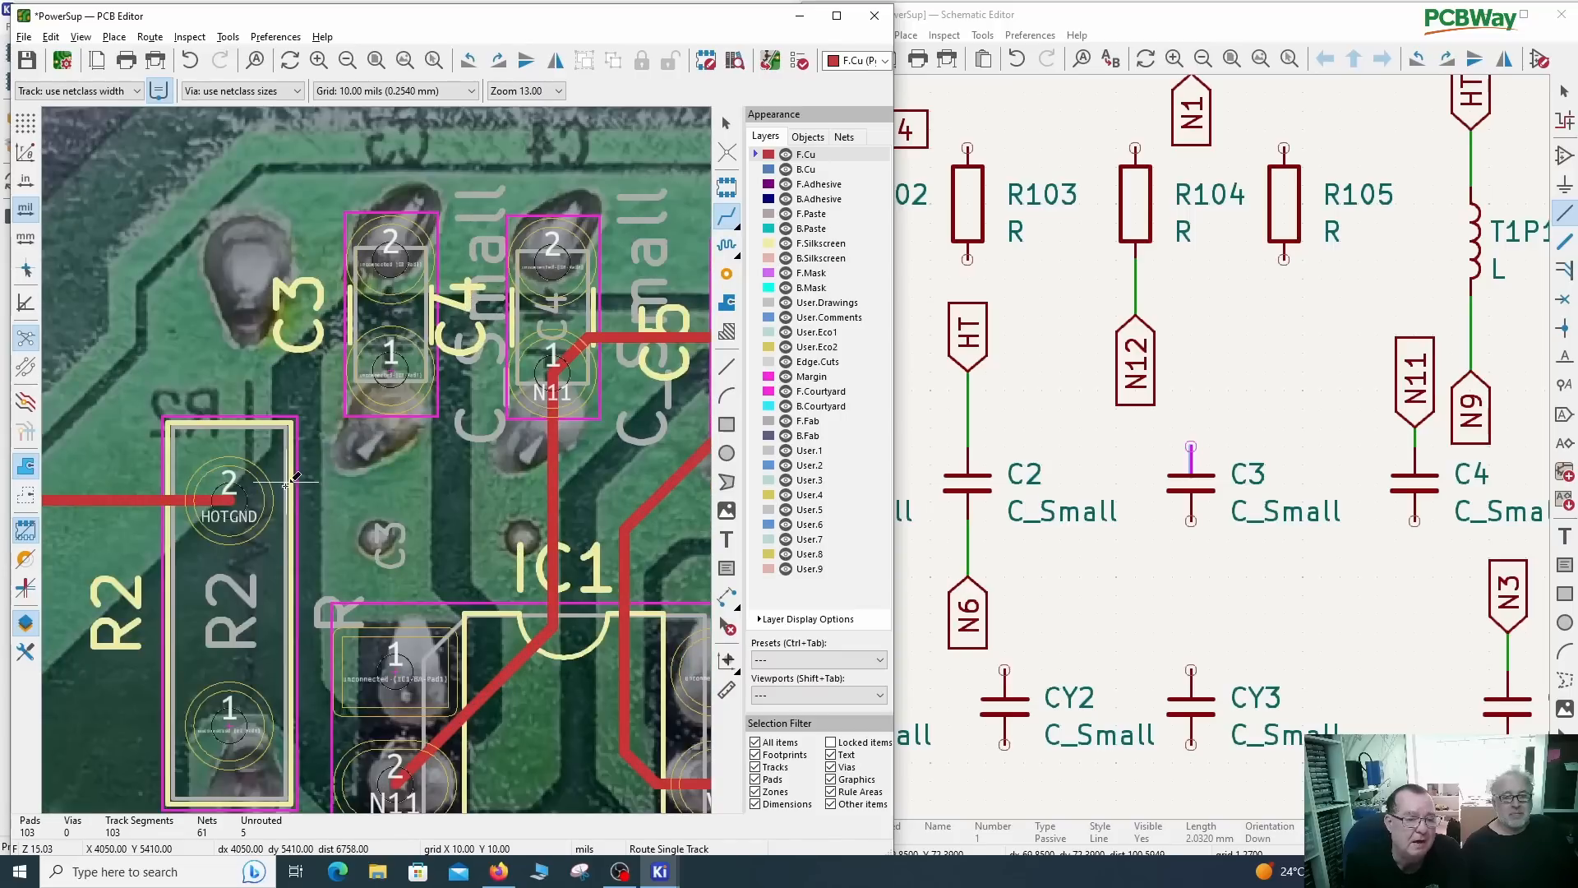
scroll(292, 483, "down", 2)
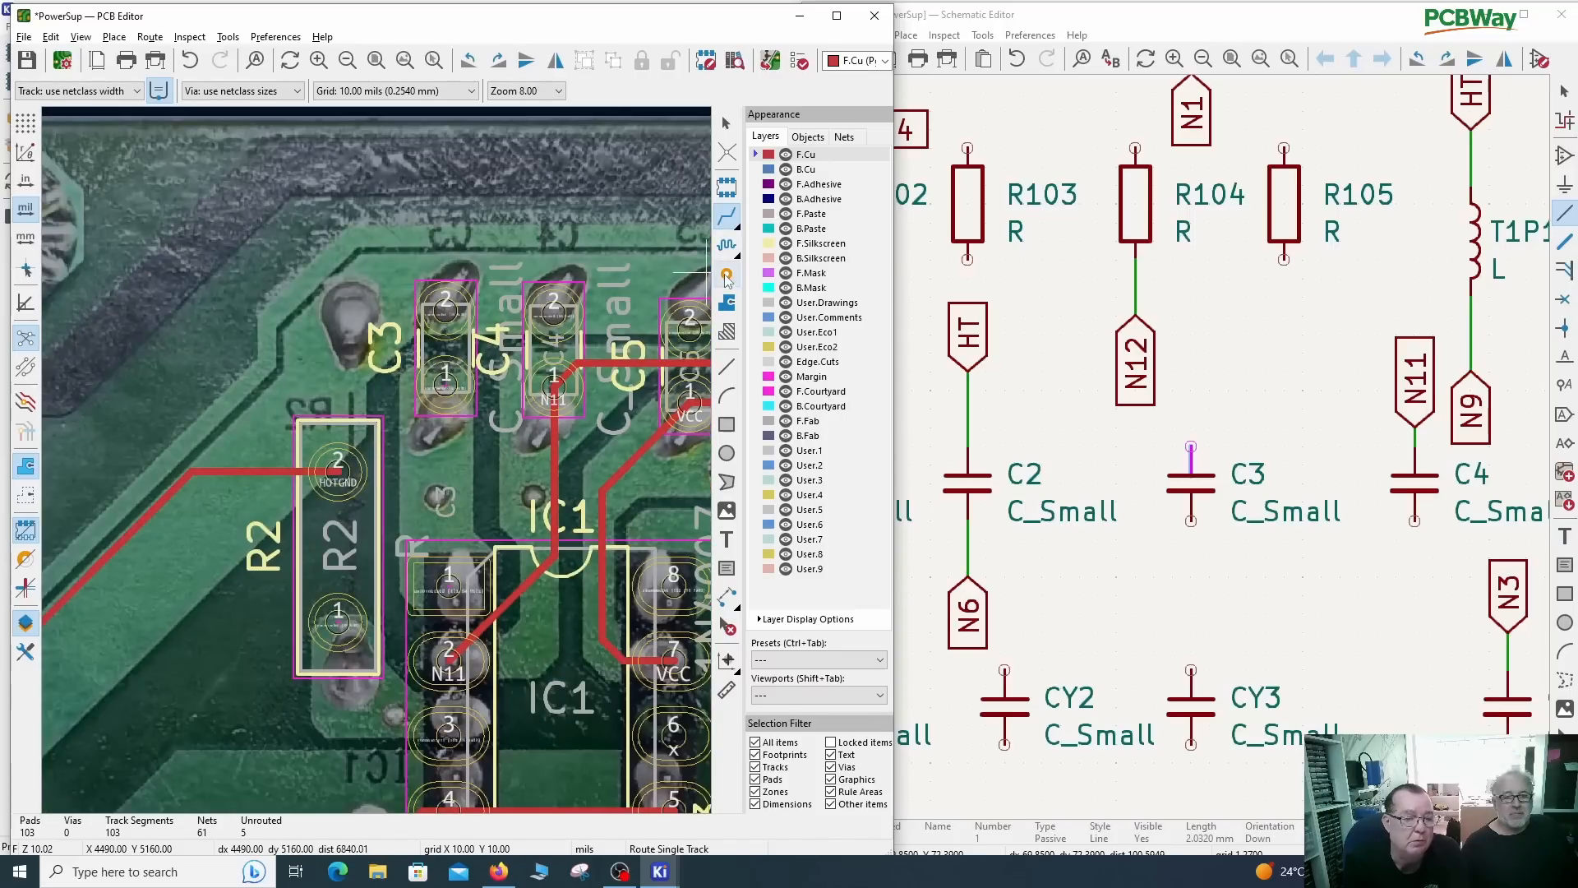
scroll(414, 416, "down", 2)
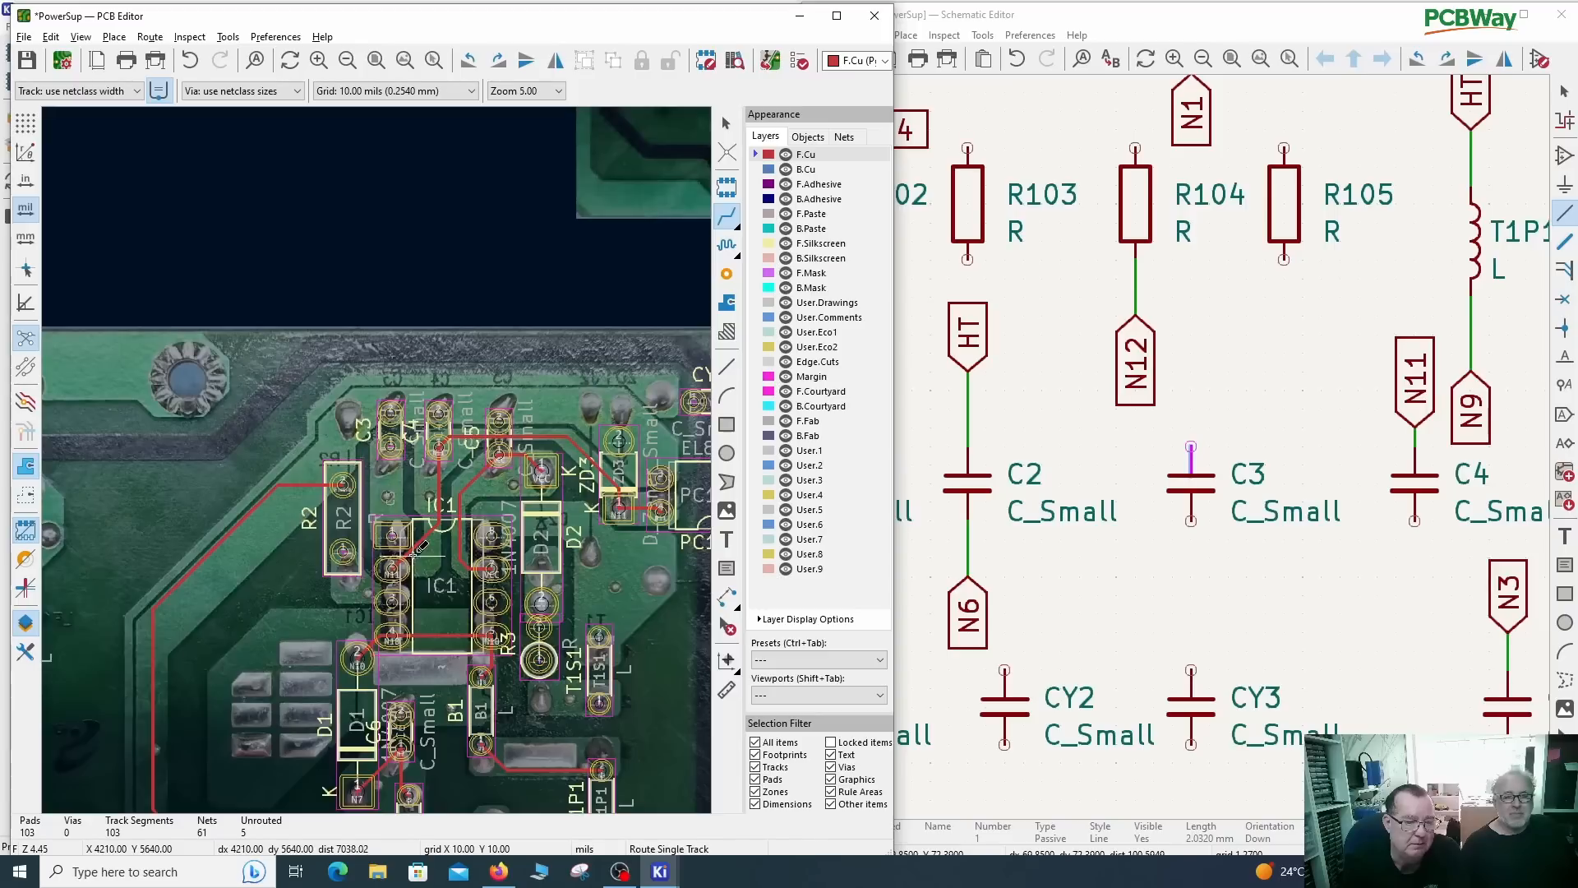
scroll(456, 456, "down", 3)
scroll(466, 457, "up", 1)
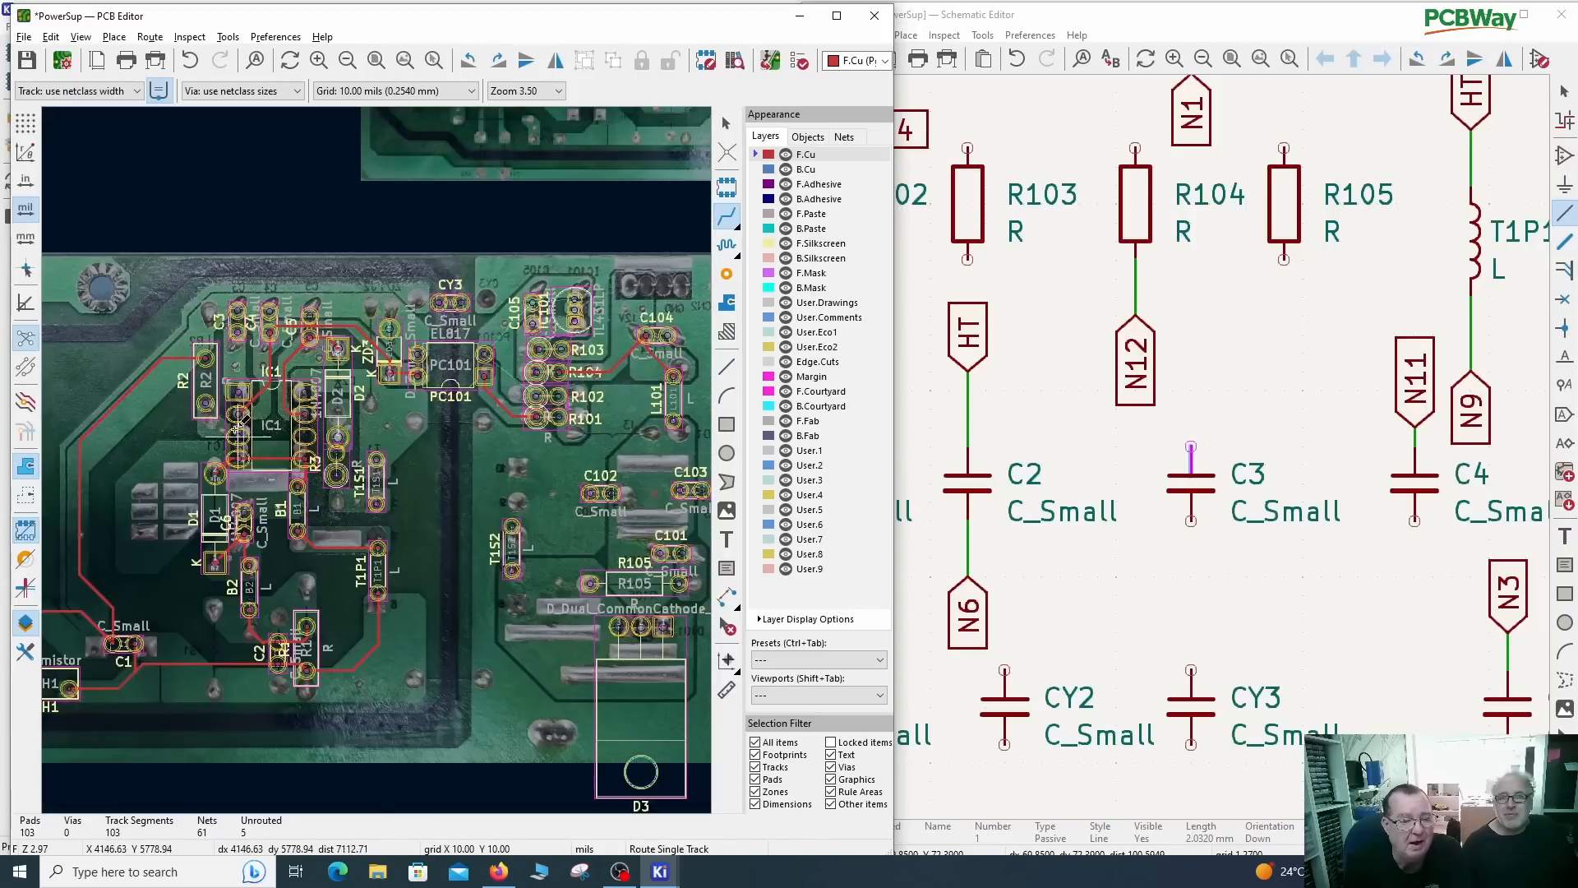
scroll(485, 458, "up", 1)
scroll(374, 460, "down", 1)
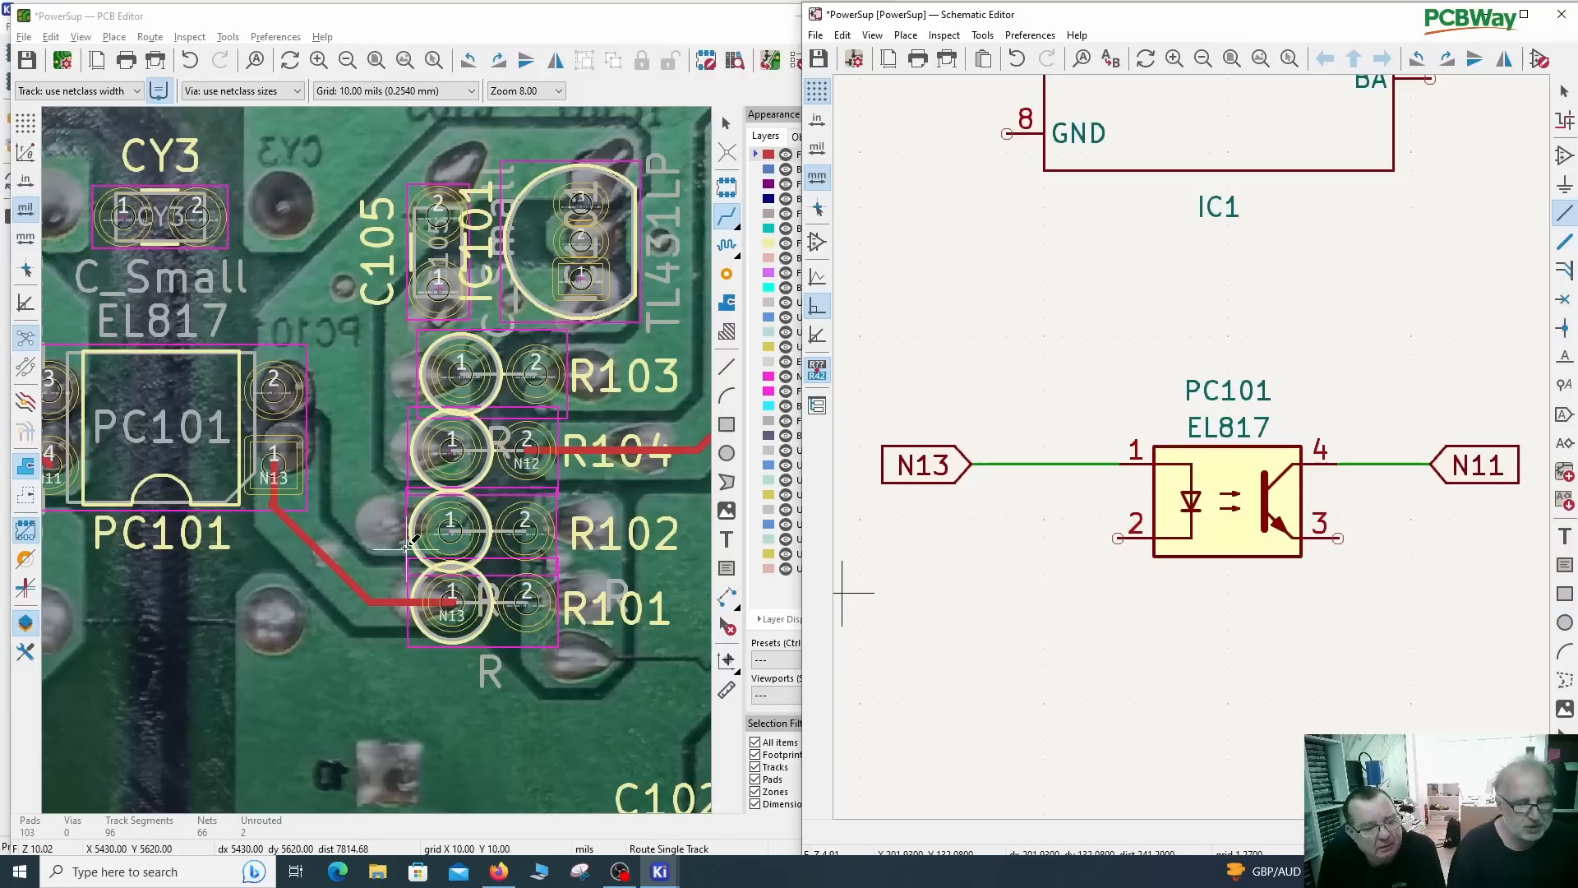
Step: Select pad 1 of R102 in the PCB Editor and assign it to a newly created net named N14
key("Escape")
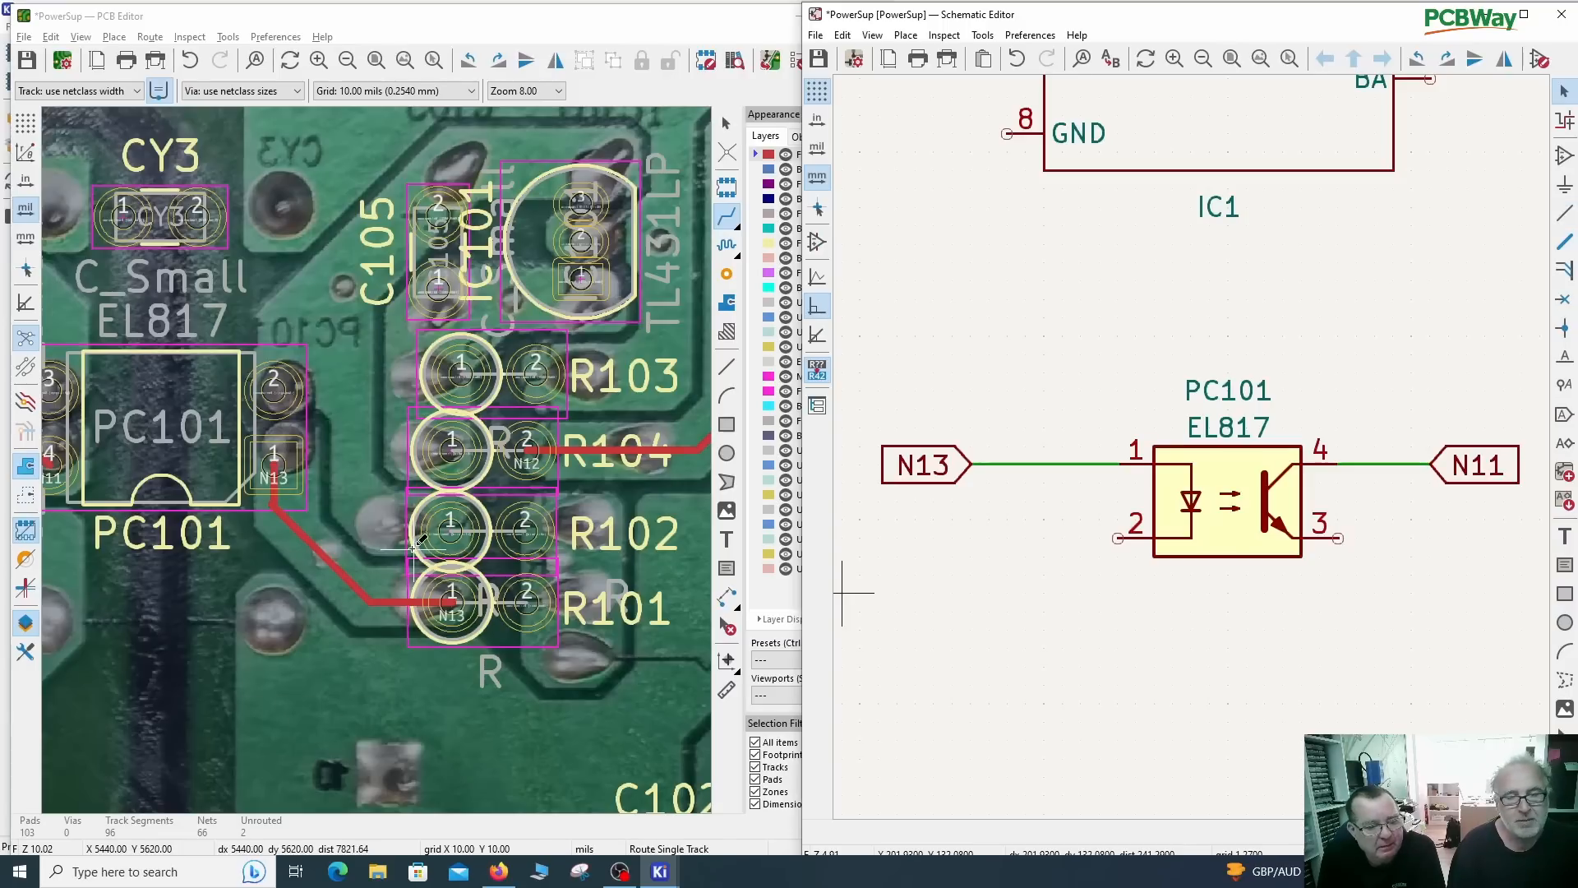
left_click(543, 33)
key("Escape")
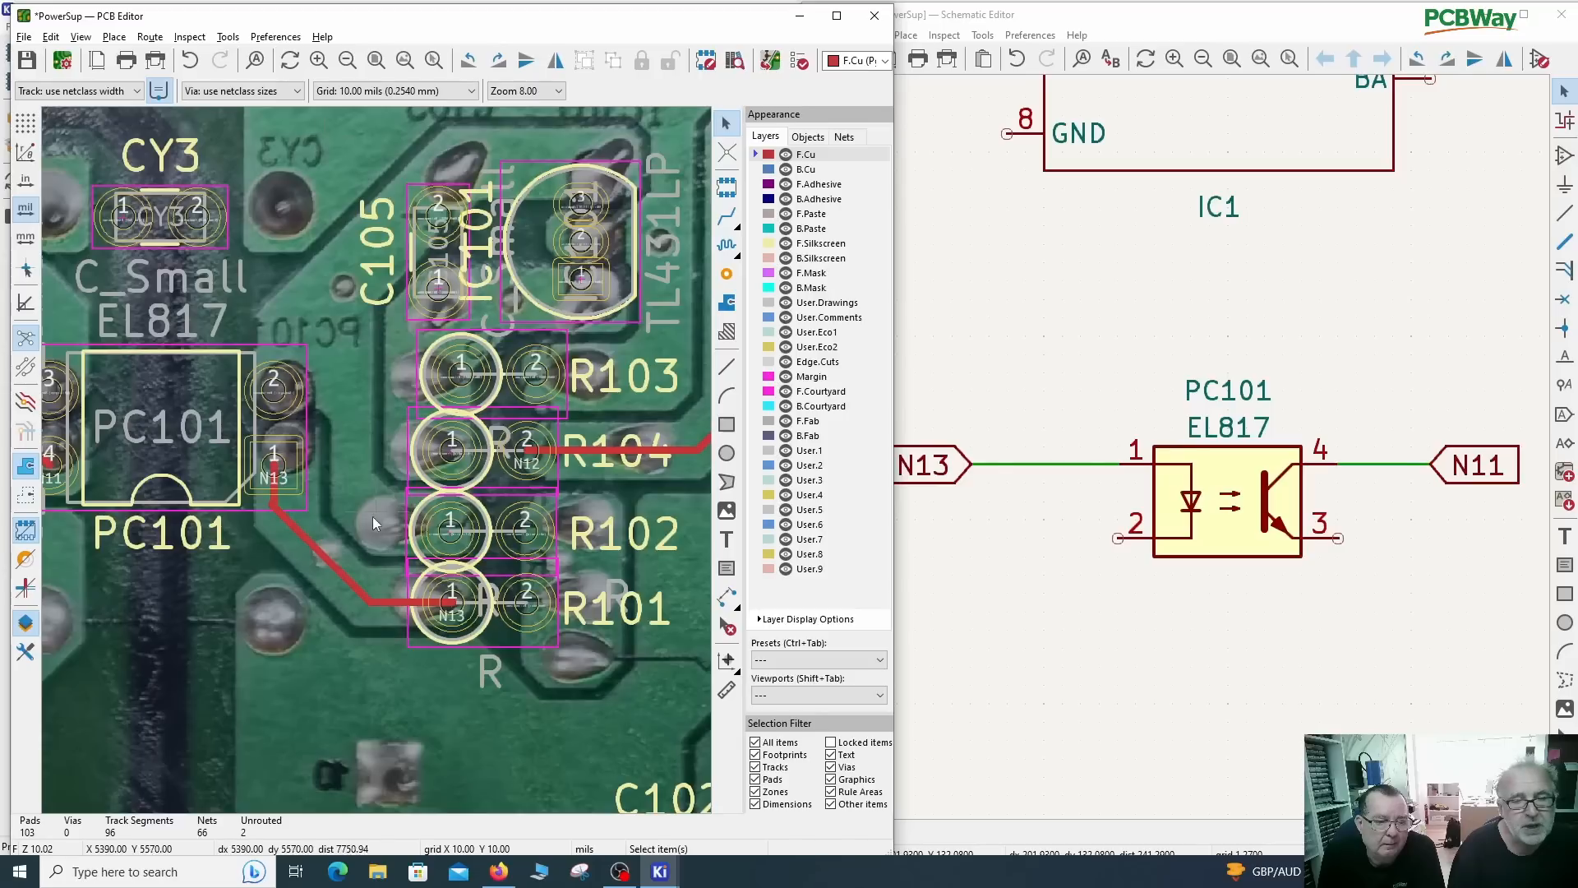
left_click(421, 535)
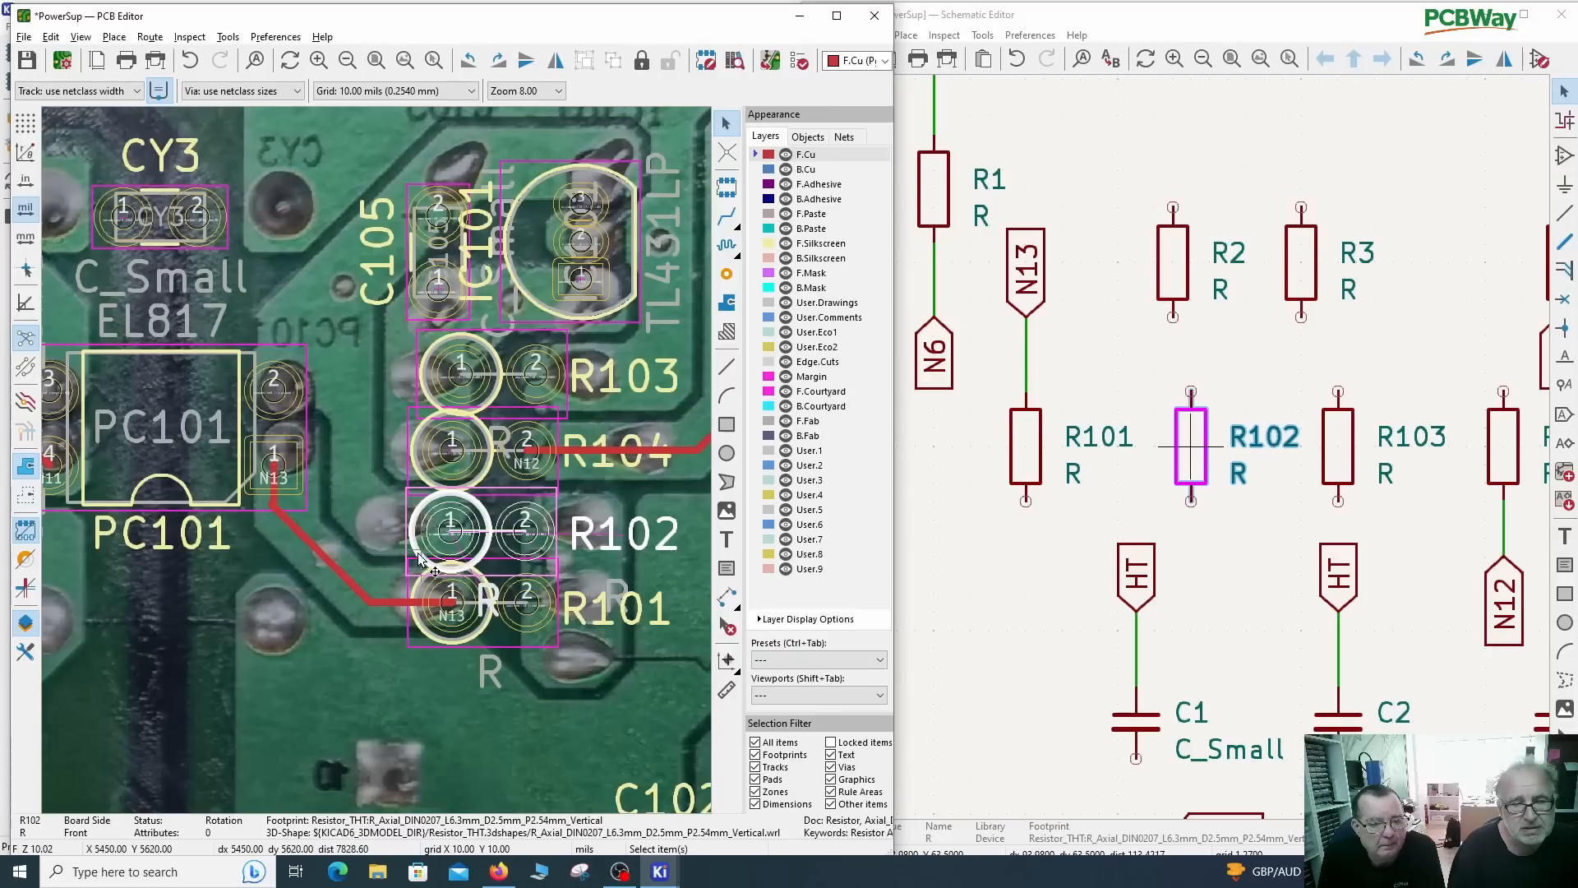
left_click(441, 551)
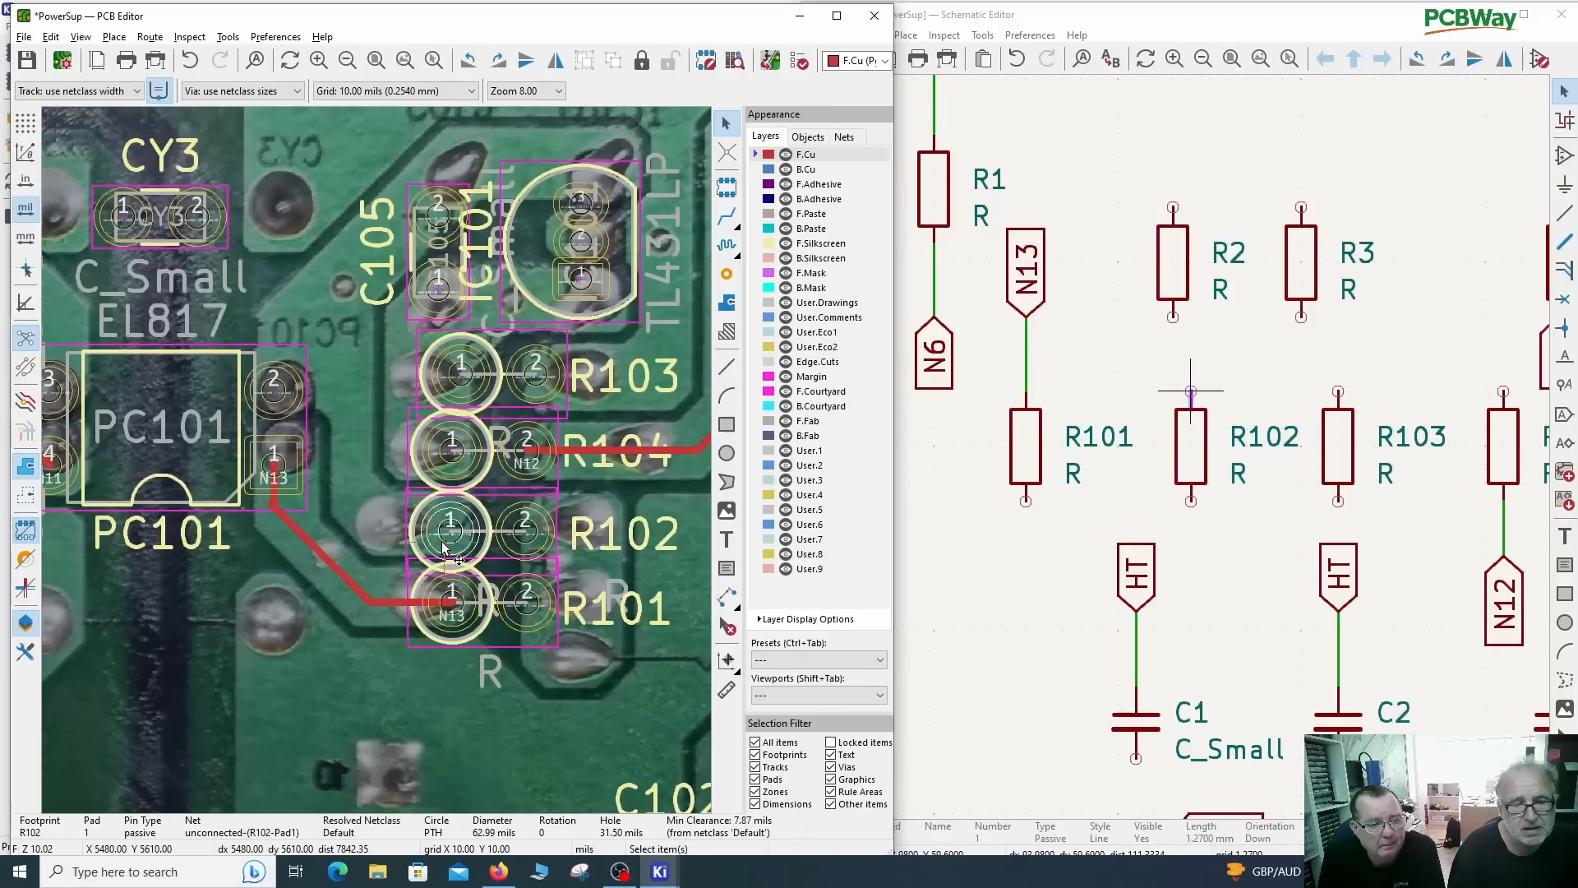
right_click(444, 547)
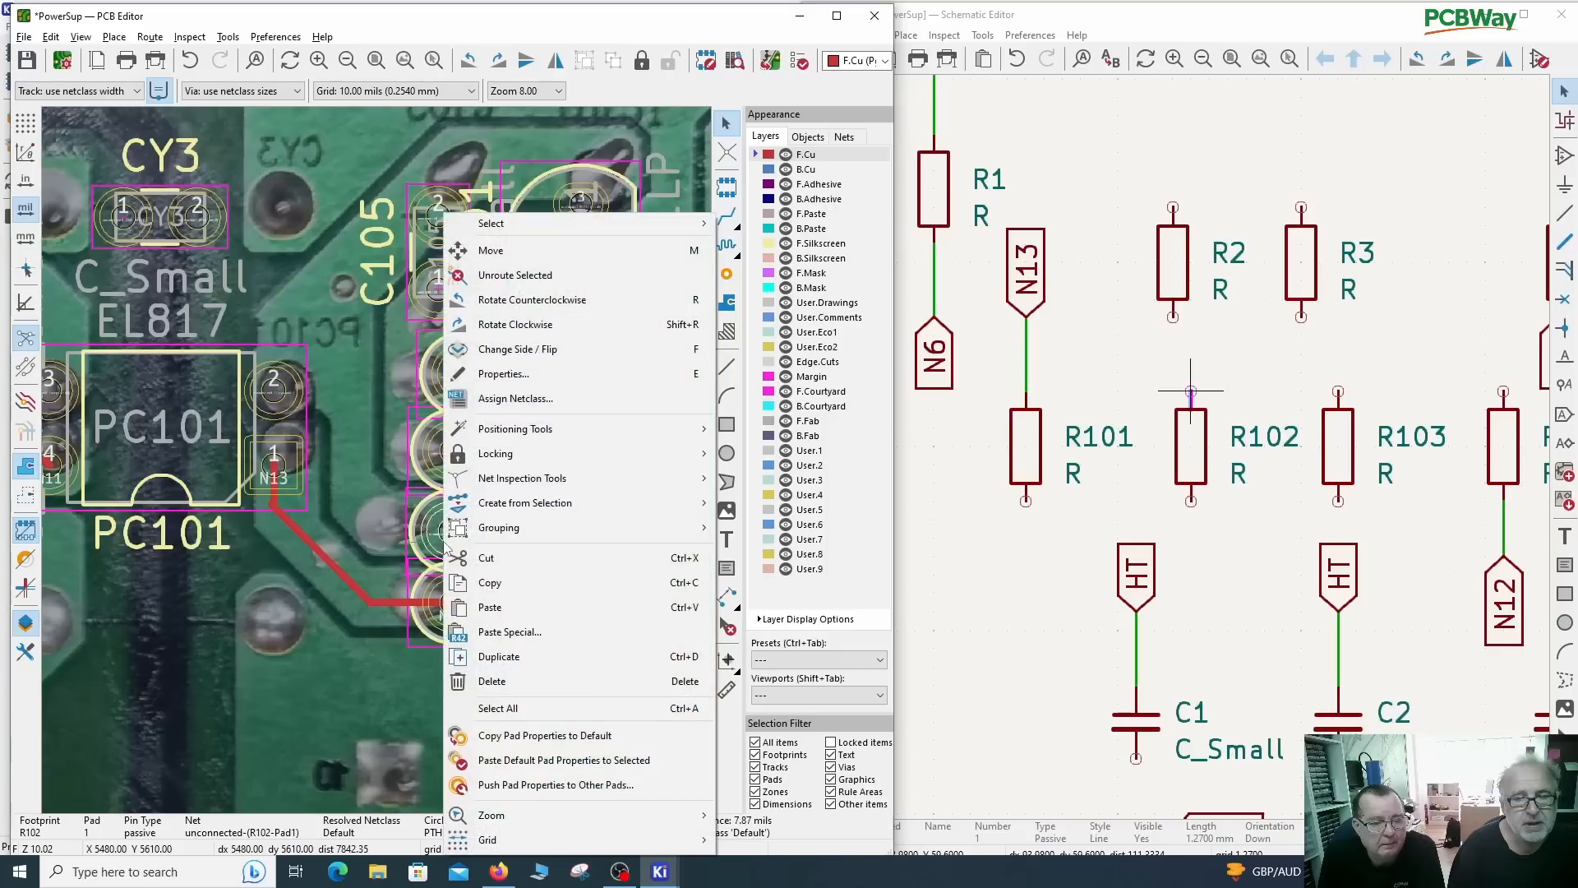
left_click(503, 374)
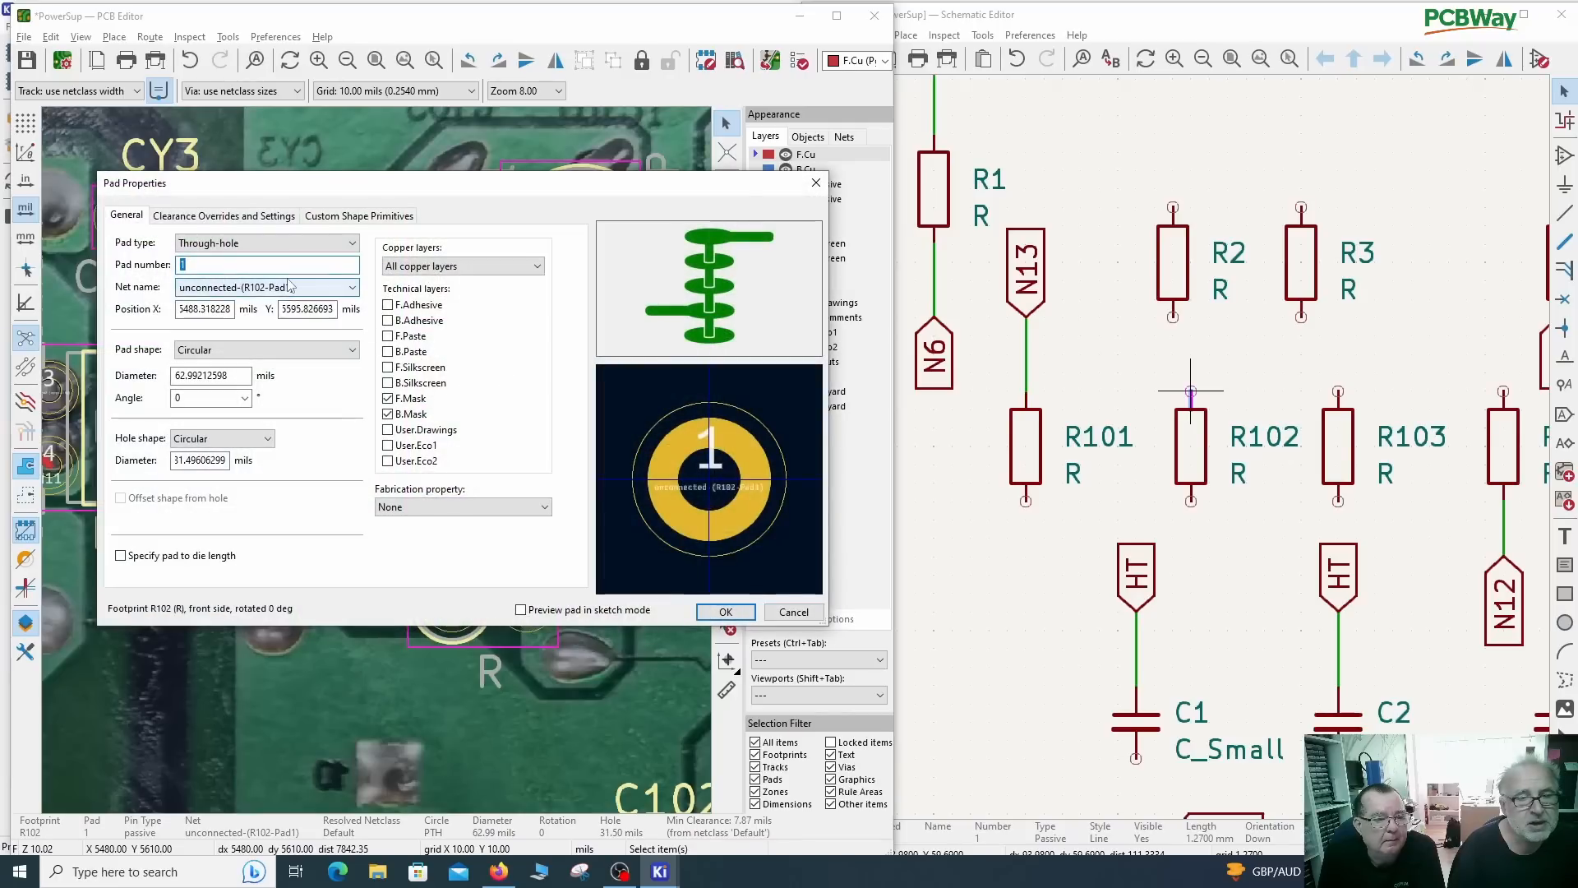
left_click(278, 288)
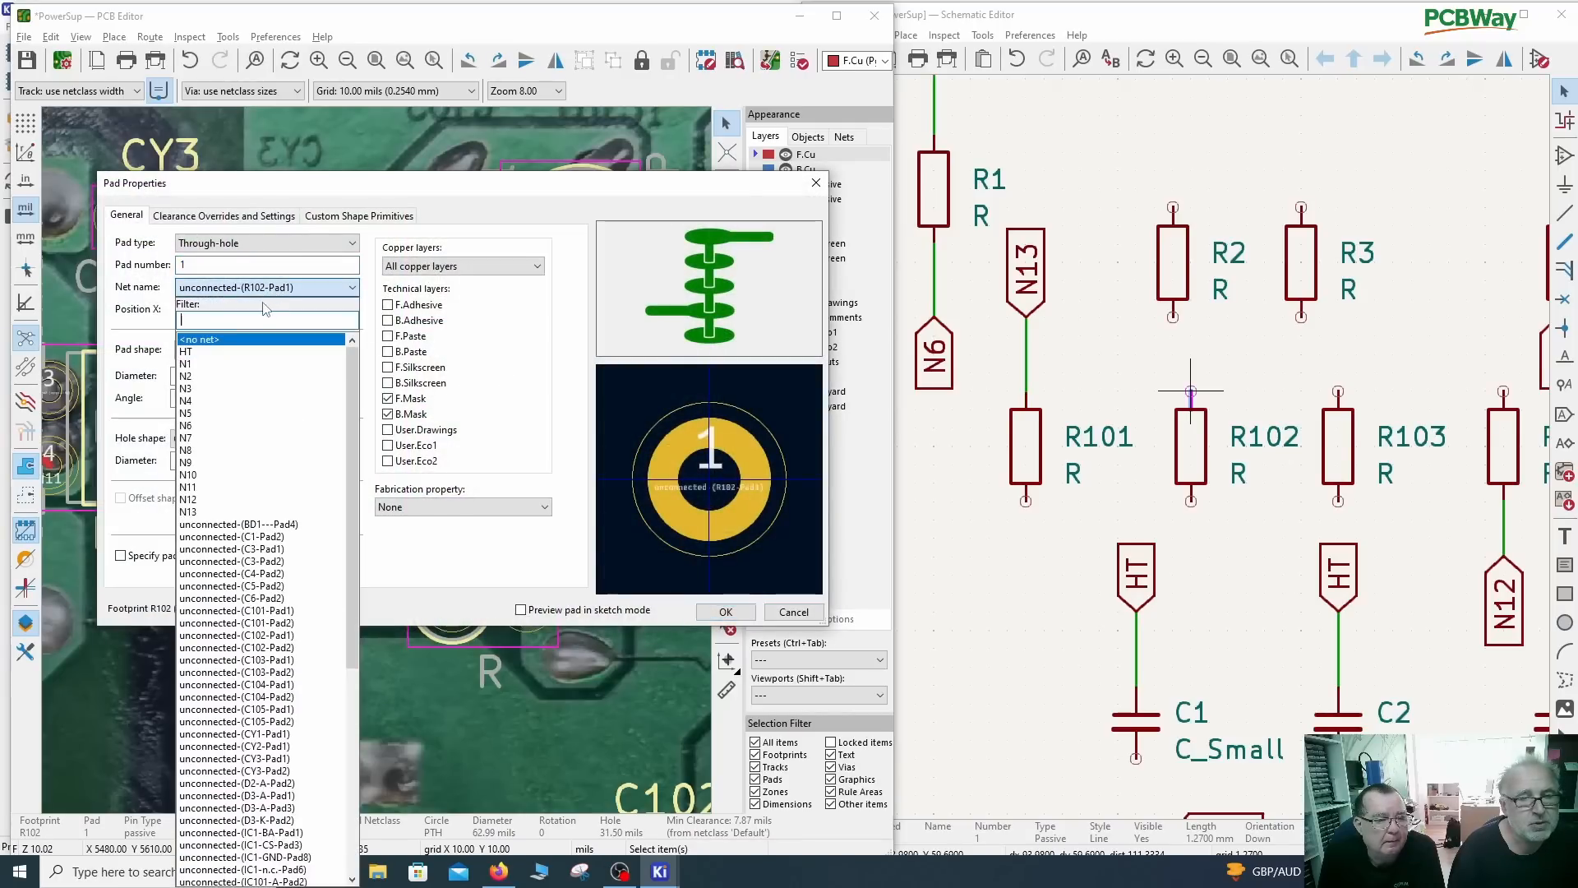
type("N1")
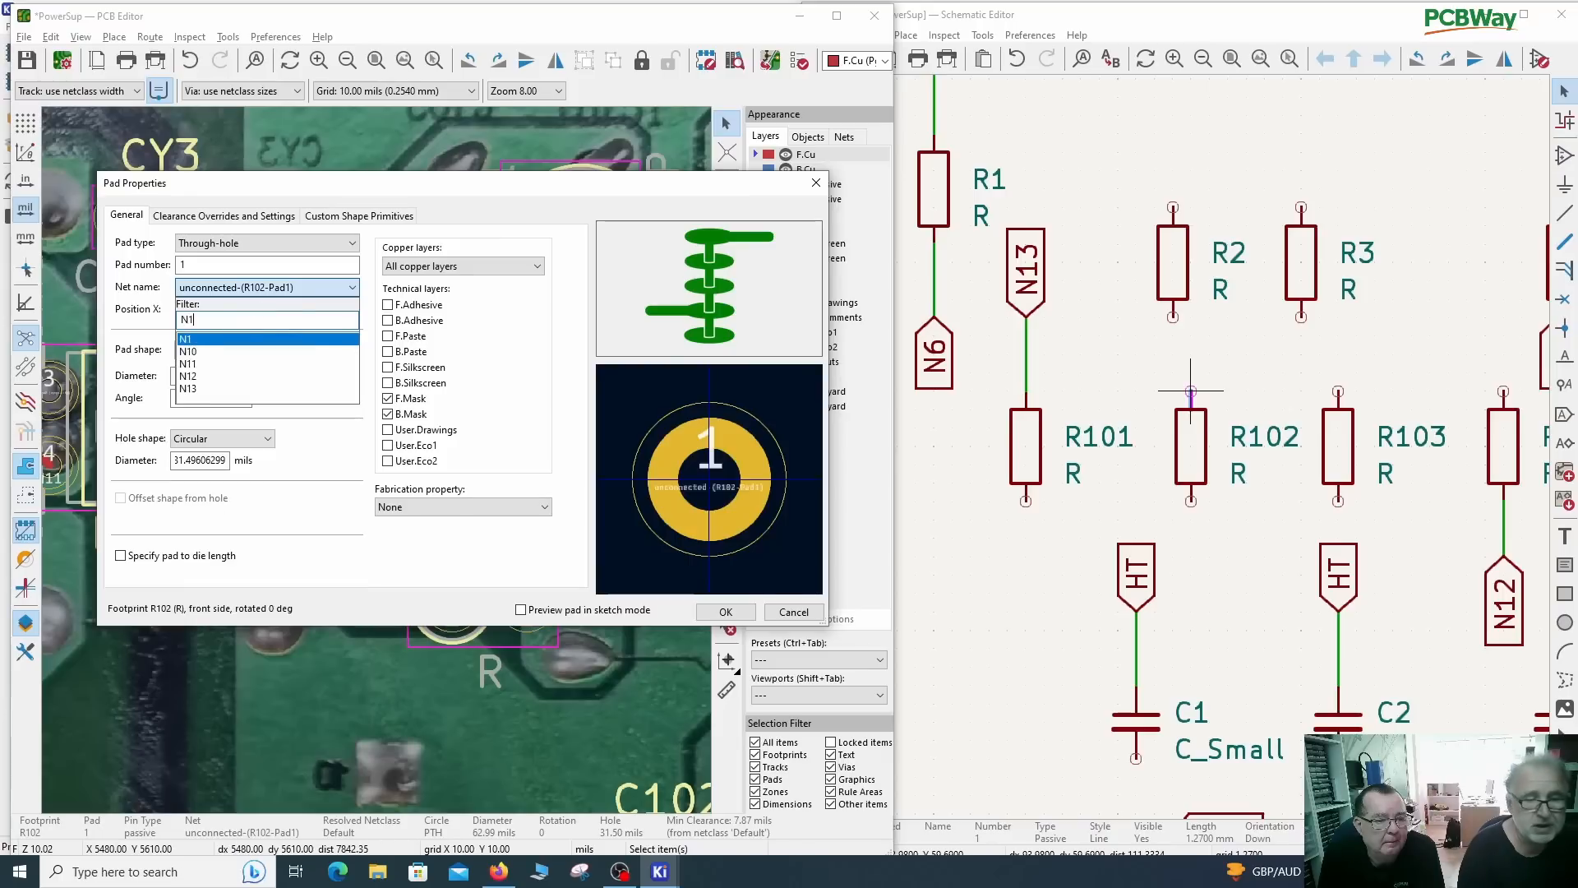
type("4")
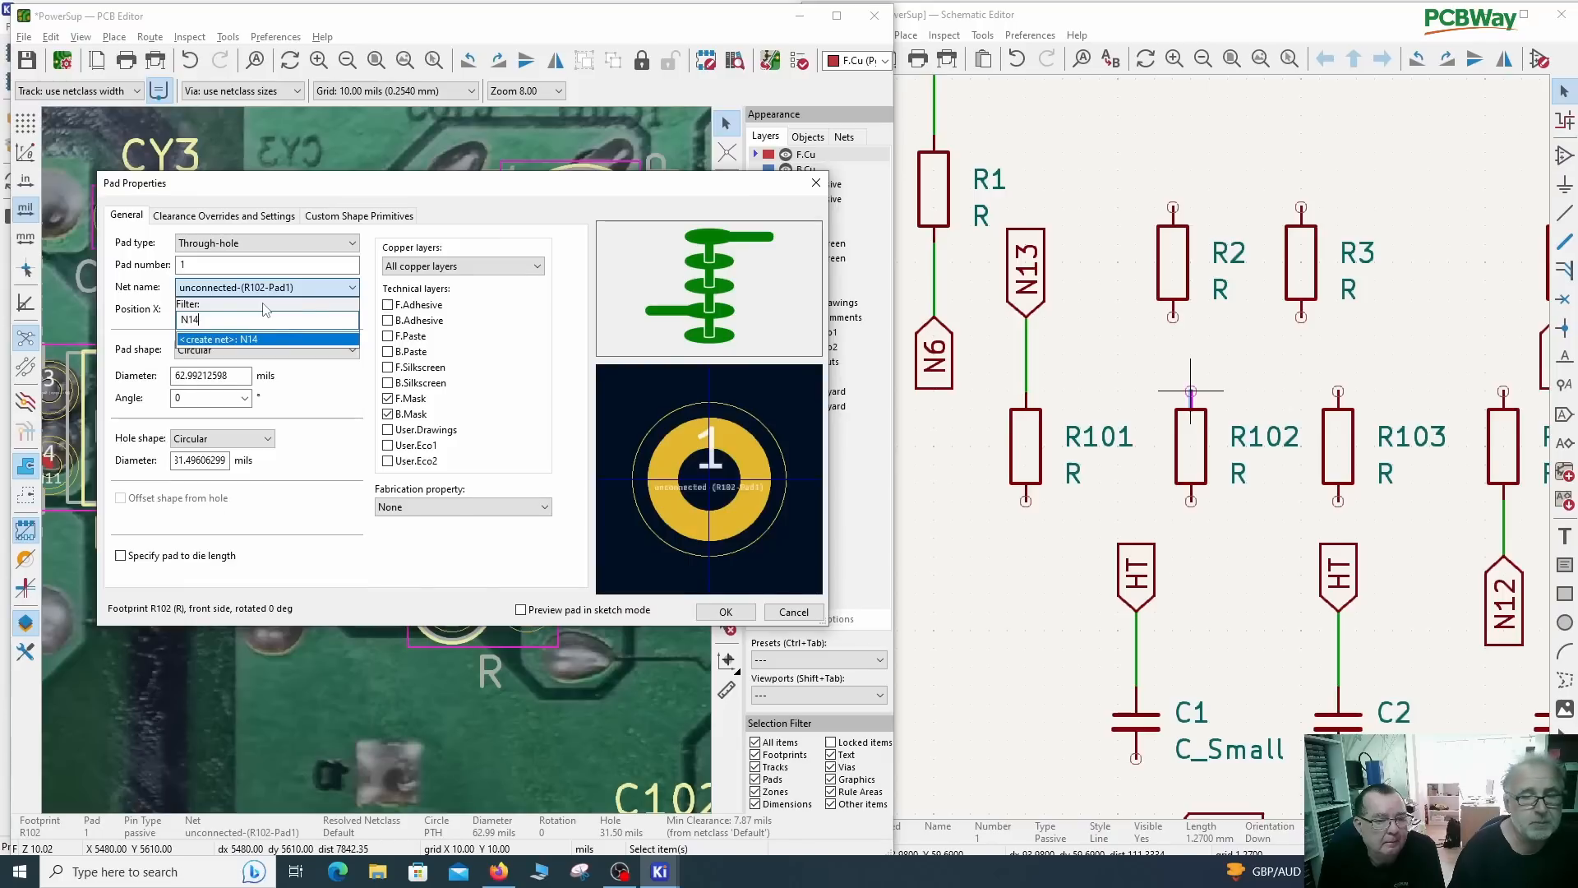
left_click(201, 339)
left_click(726, 611)
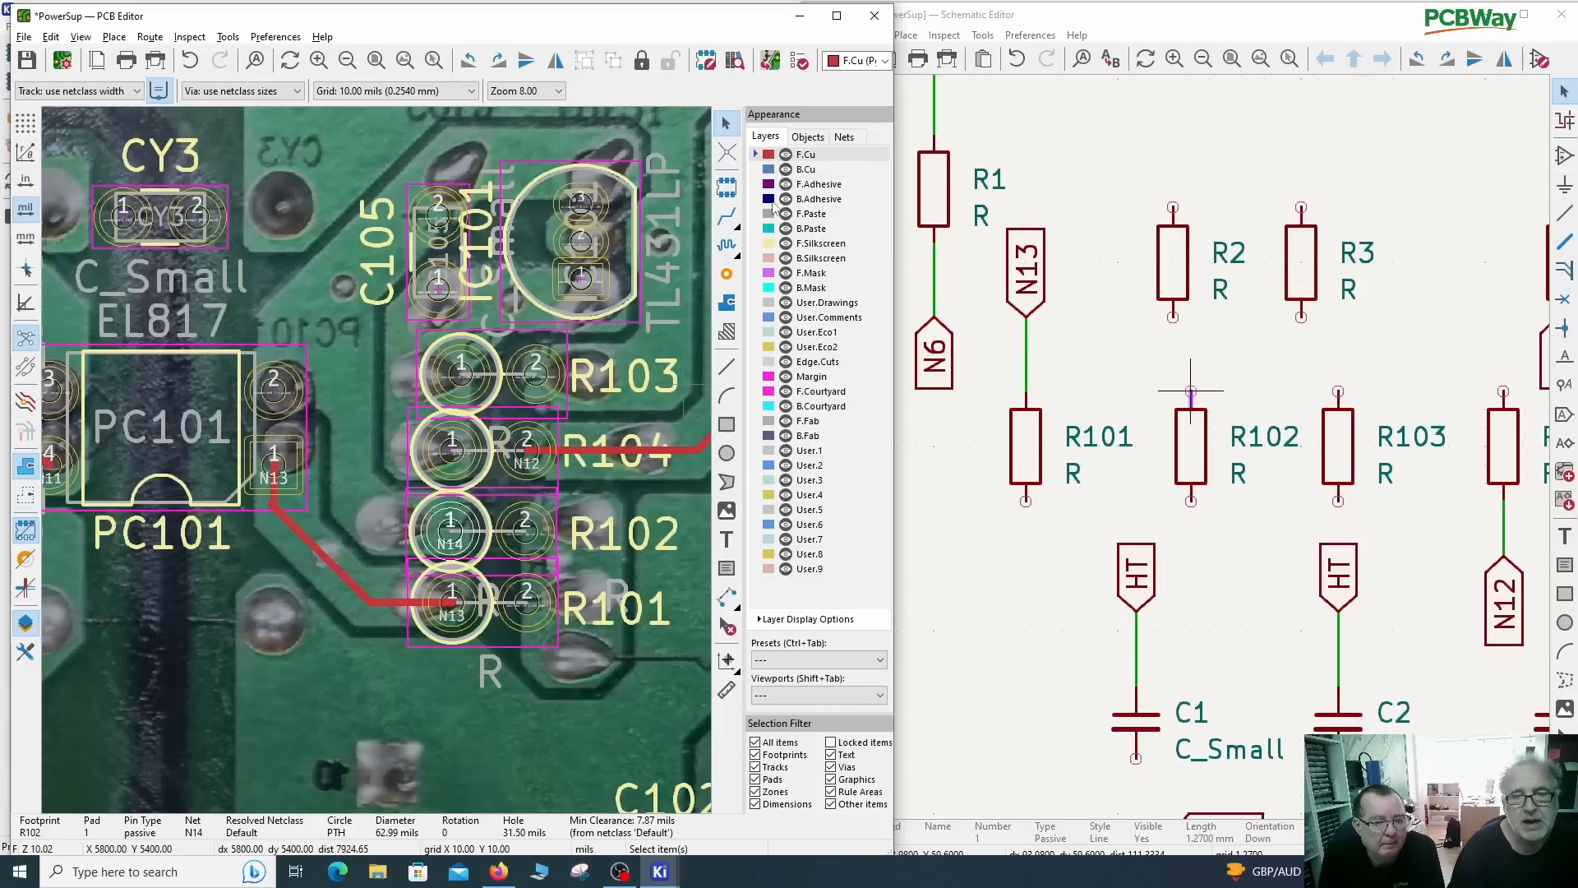
left_click(726, 217)
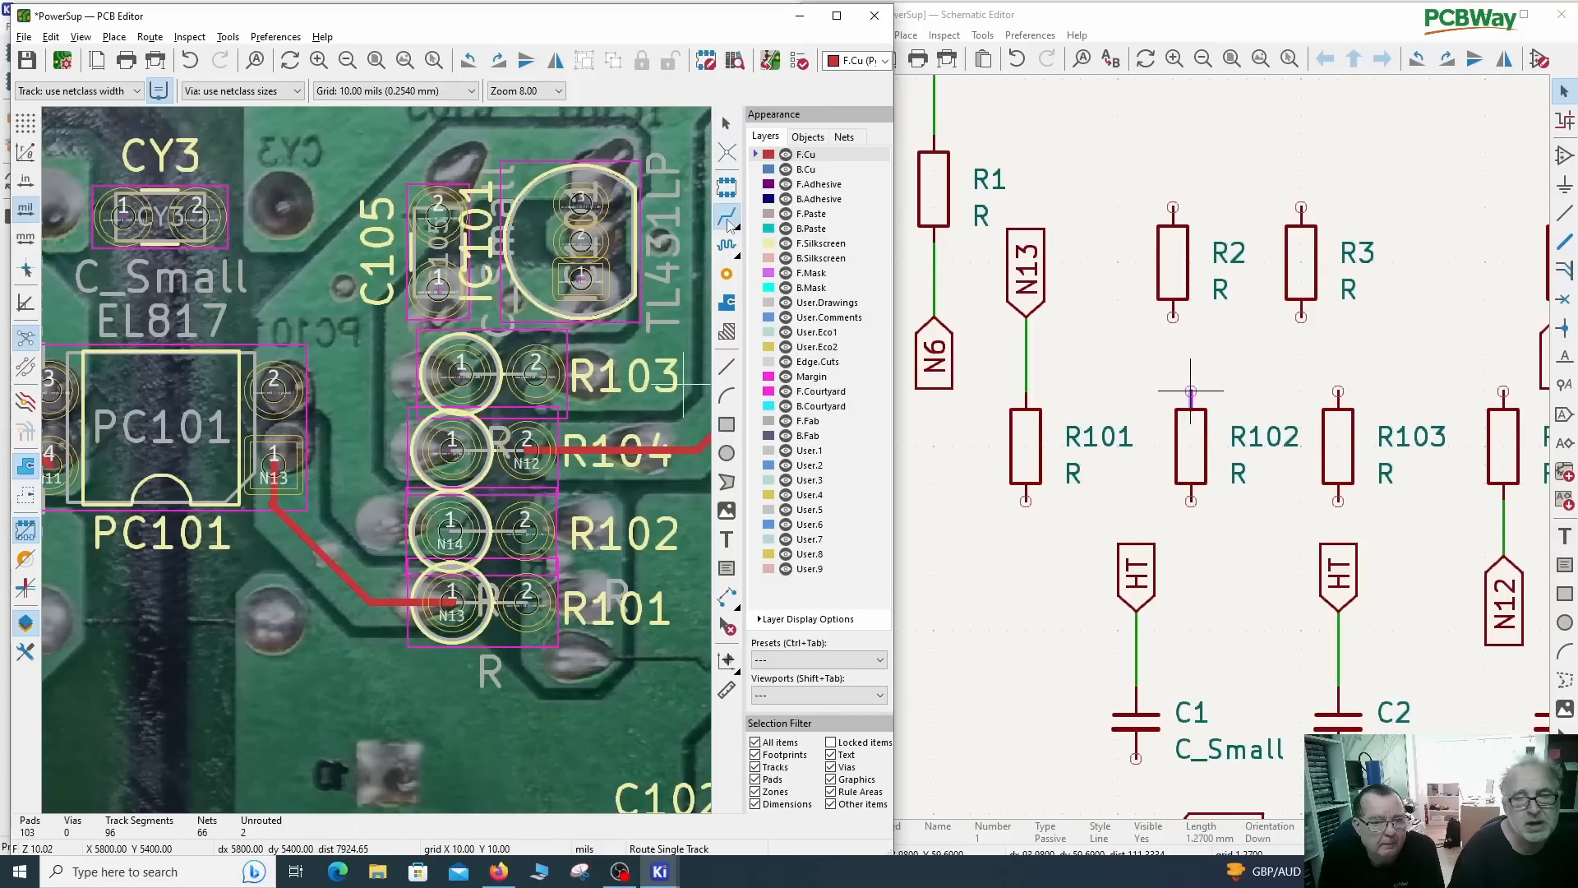
left_click(449, 533)
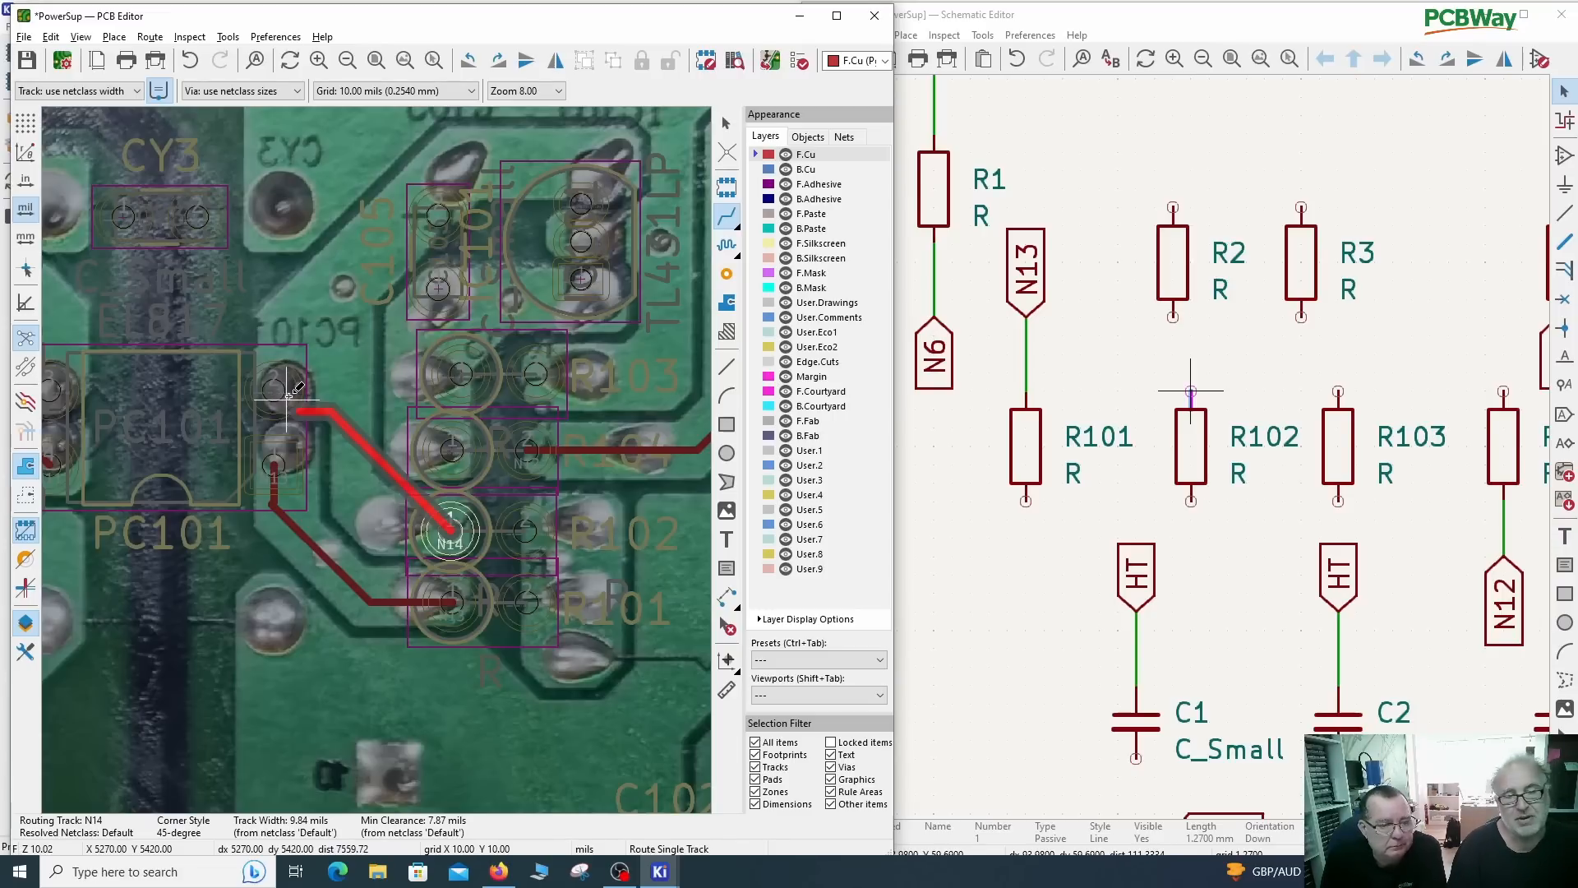
key("Escape")
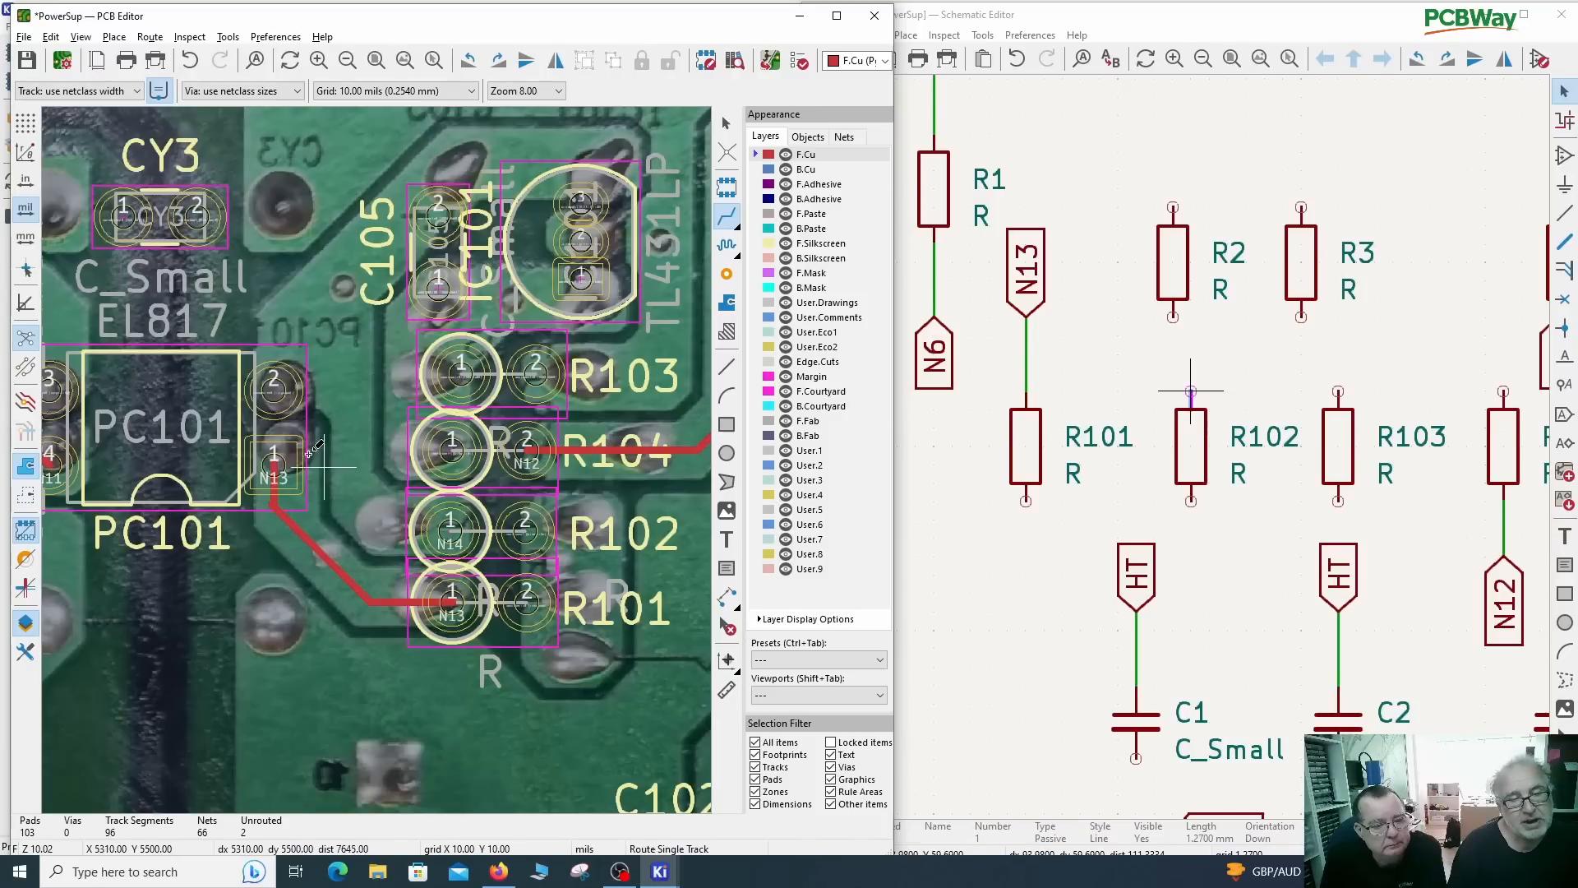
left_click(725, 125)
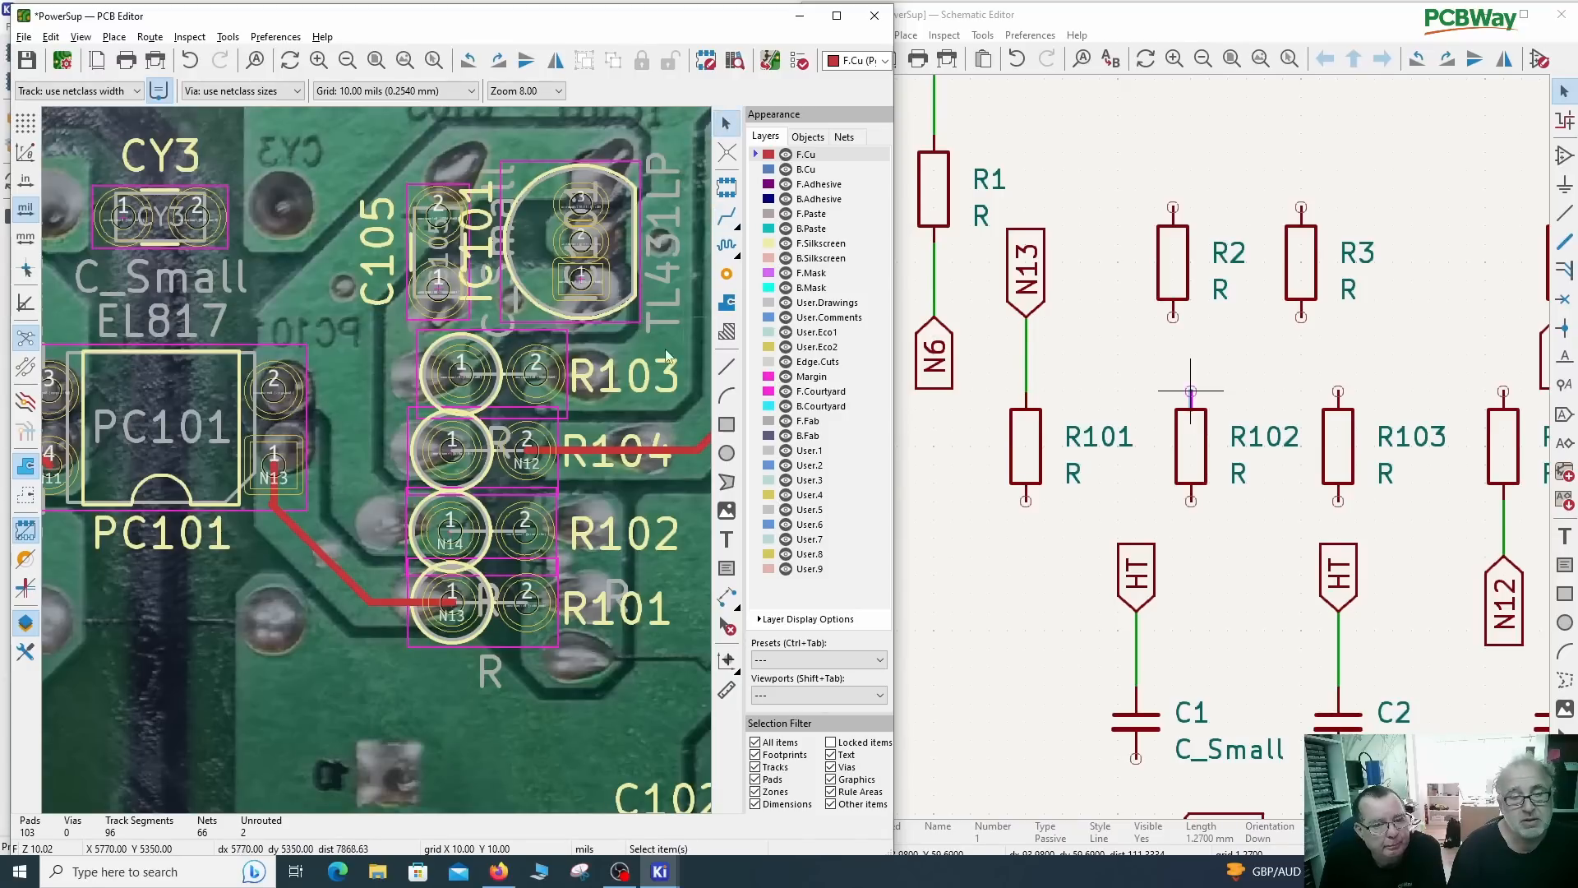
Step: Assign pad 2 of the PC101 optocoupler to net N14
double_click(293, 407)
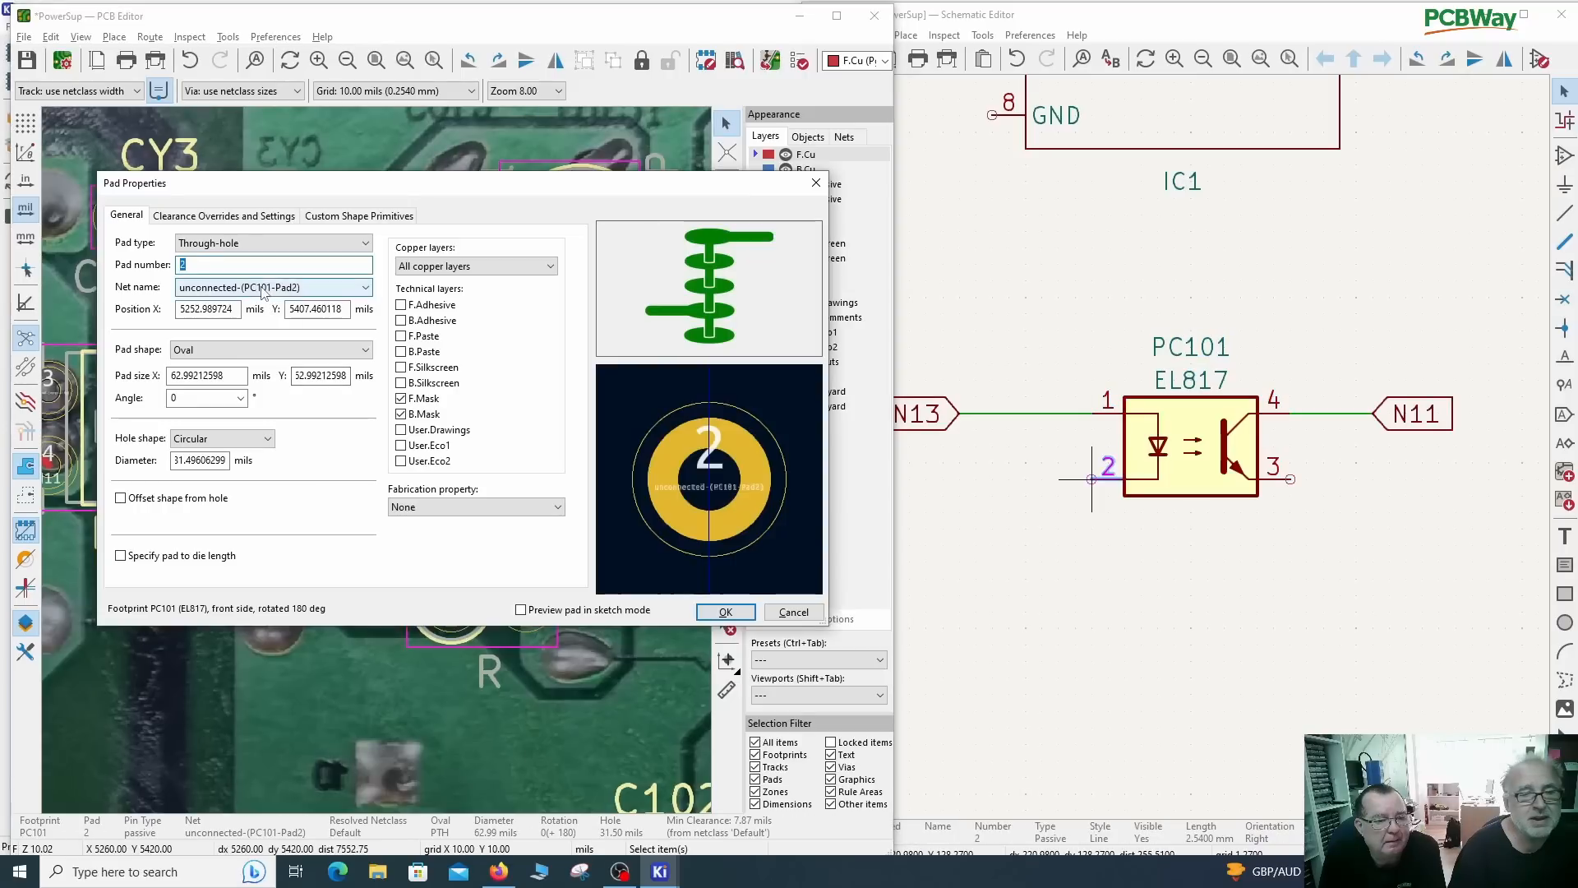
left_click(263, 287)
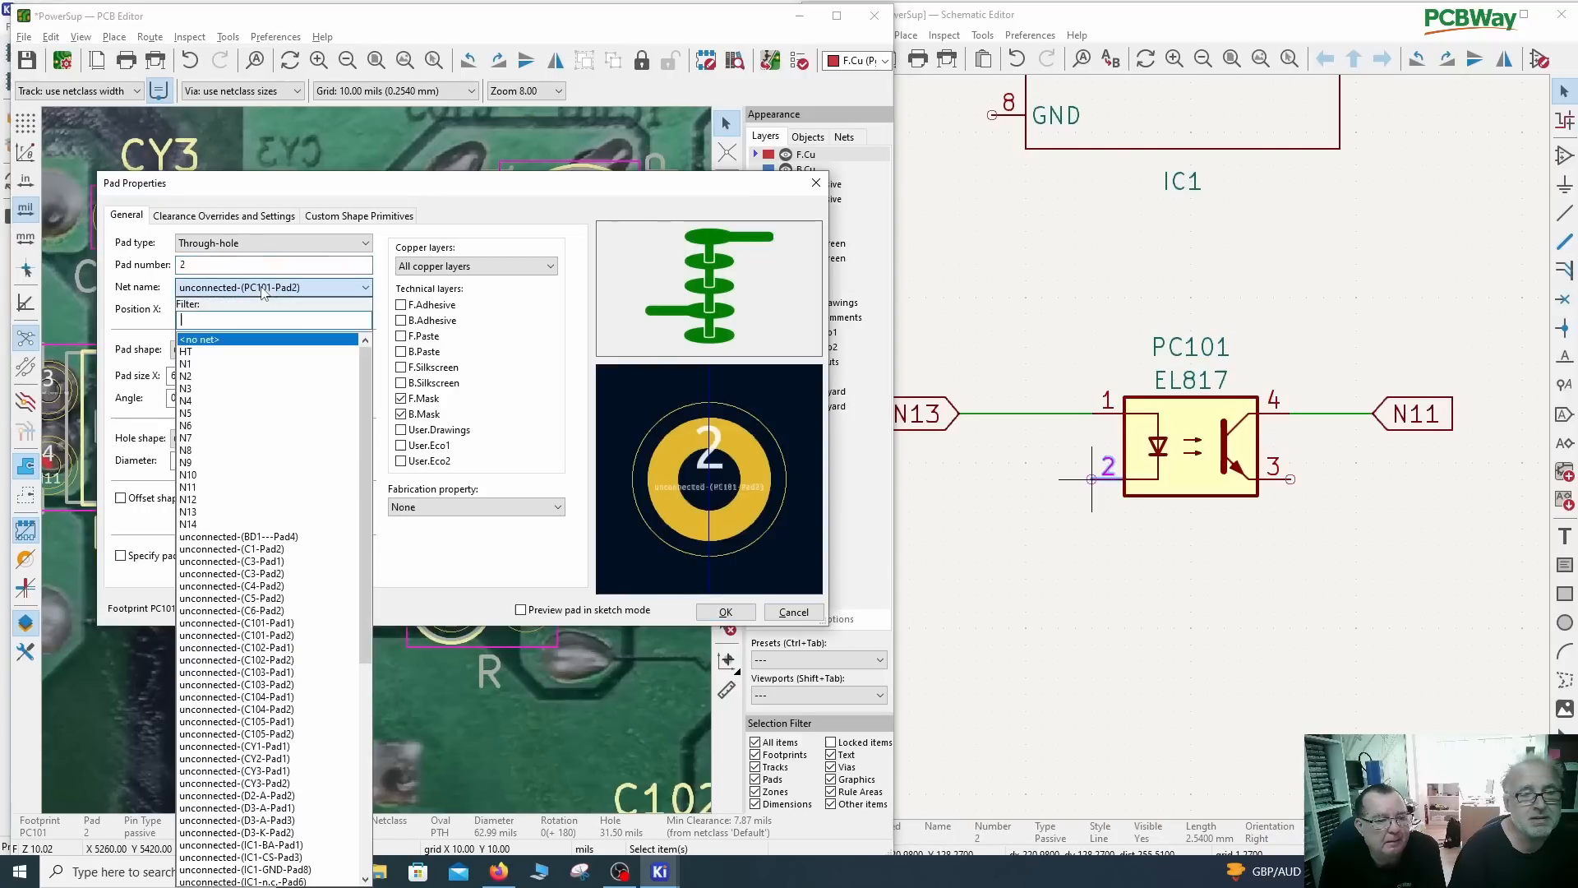
left_click(239, 524)
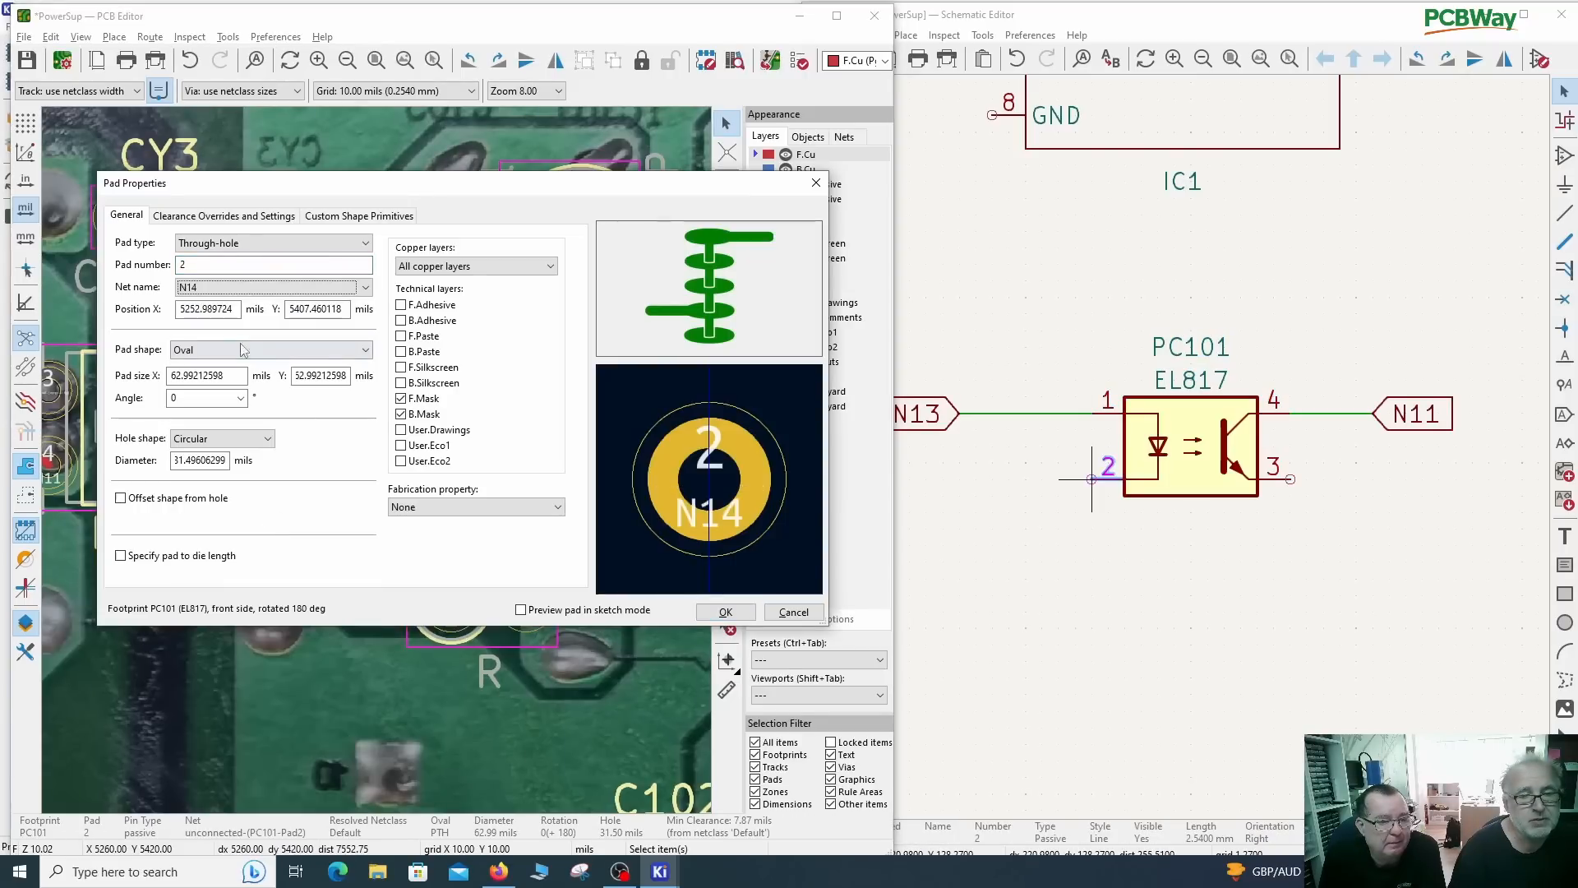
left_click(721, 611)
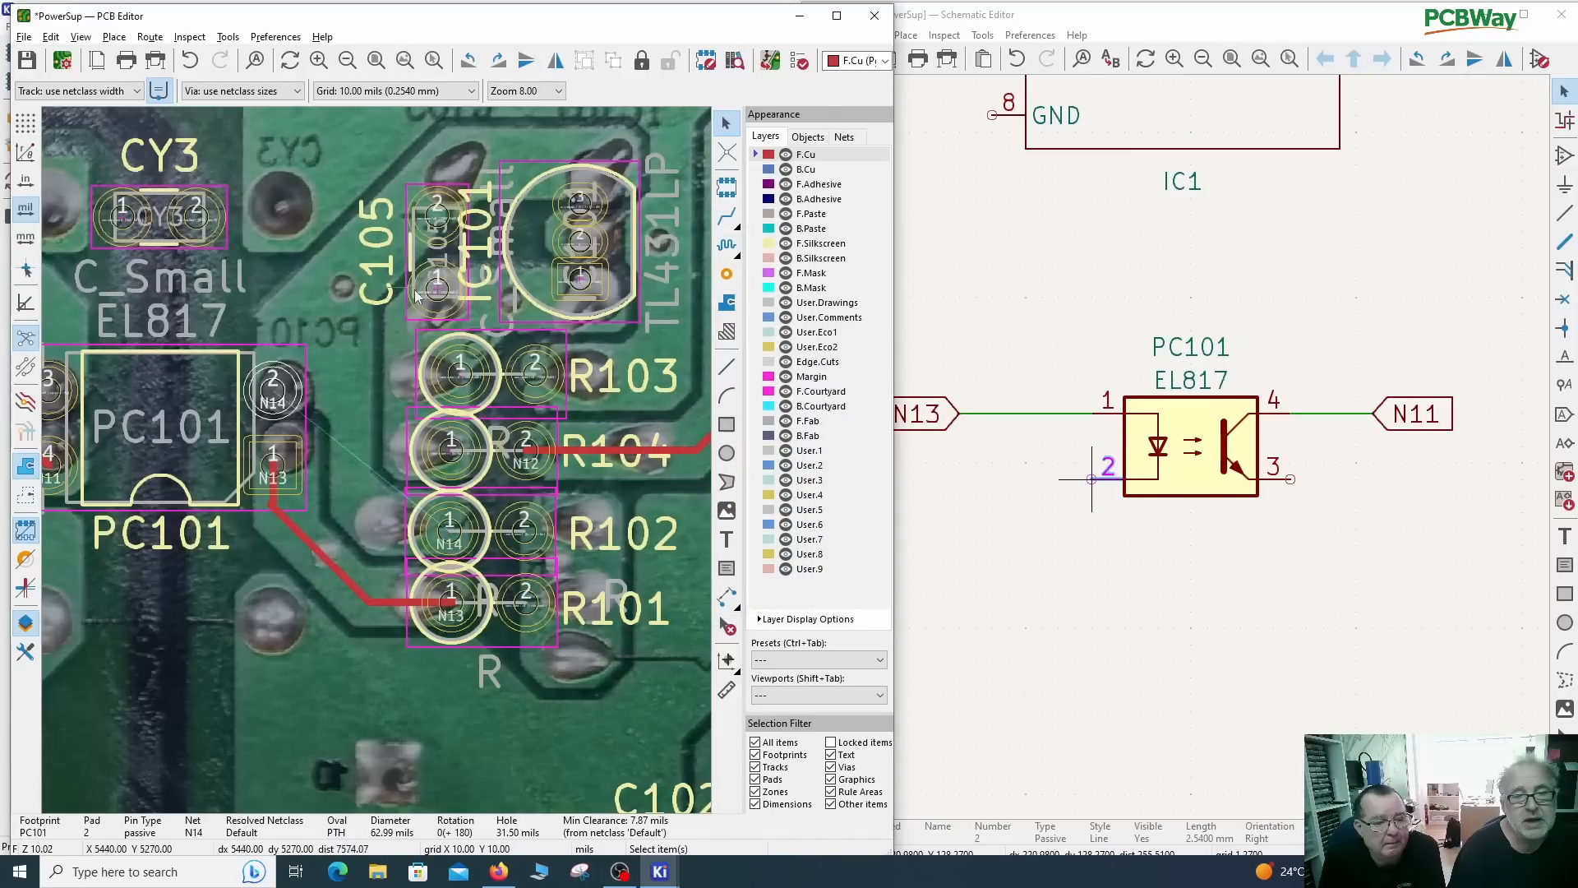
Step: Assign pad 2 of C105 to net N14
left_click(430, 201)
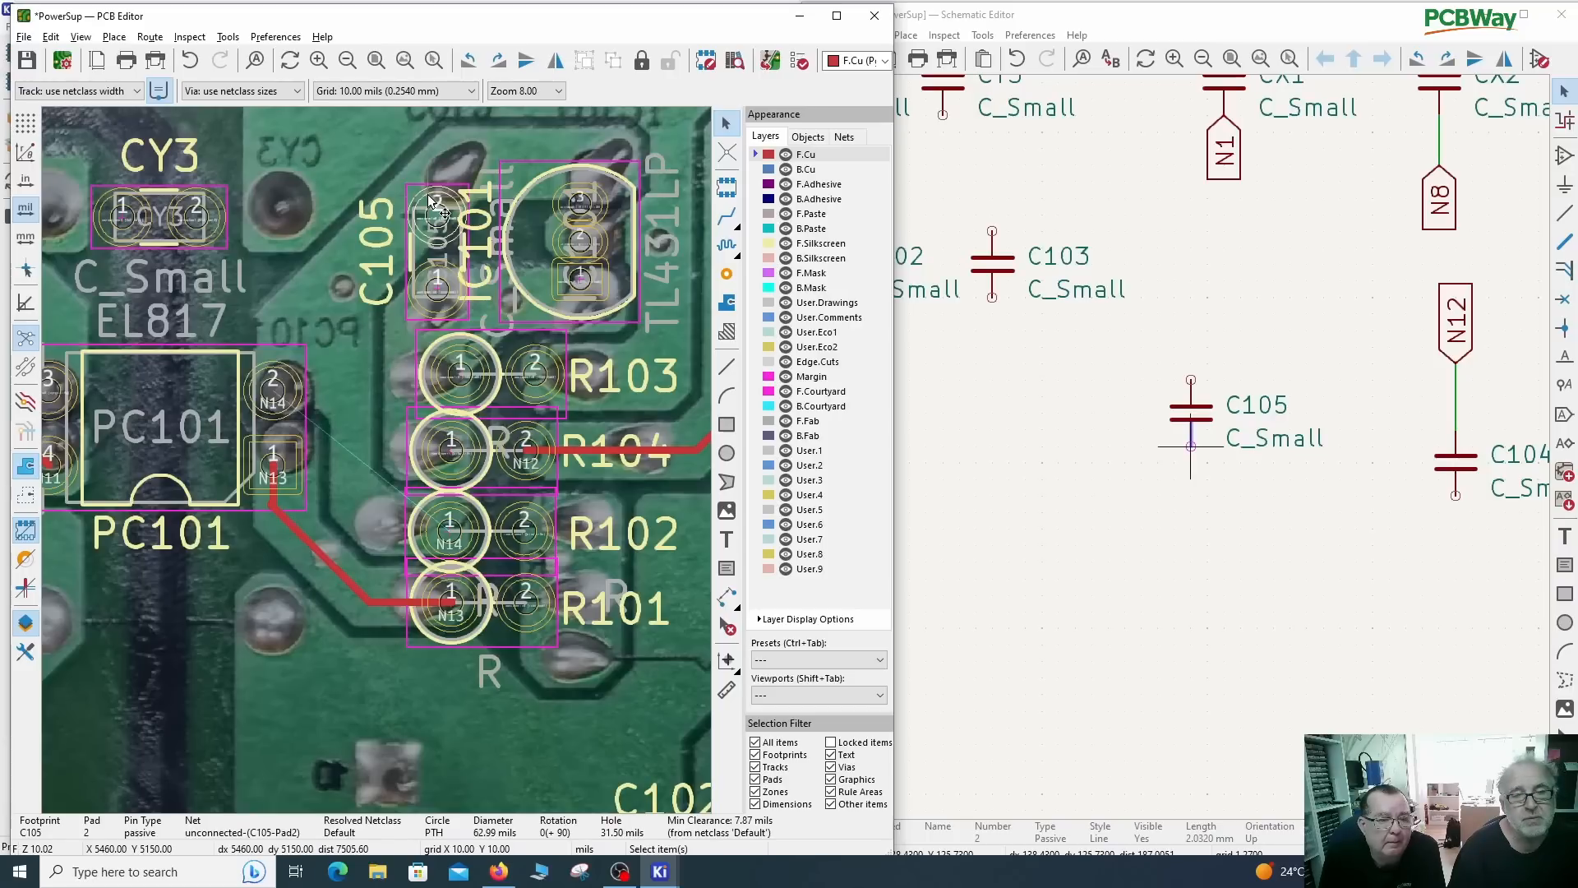
double_click(429, 197)
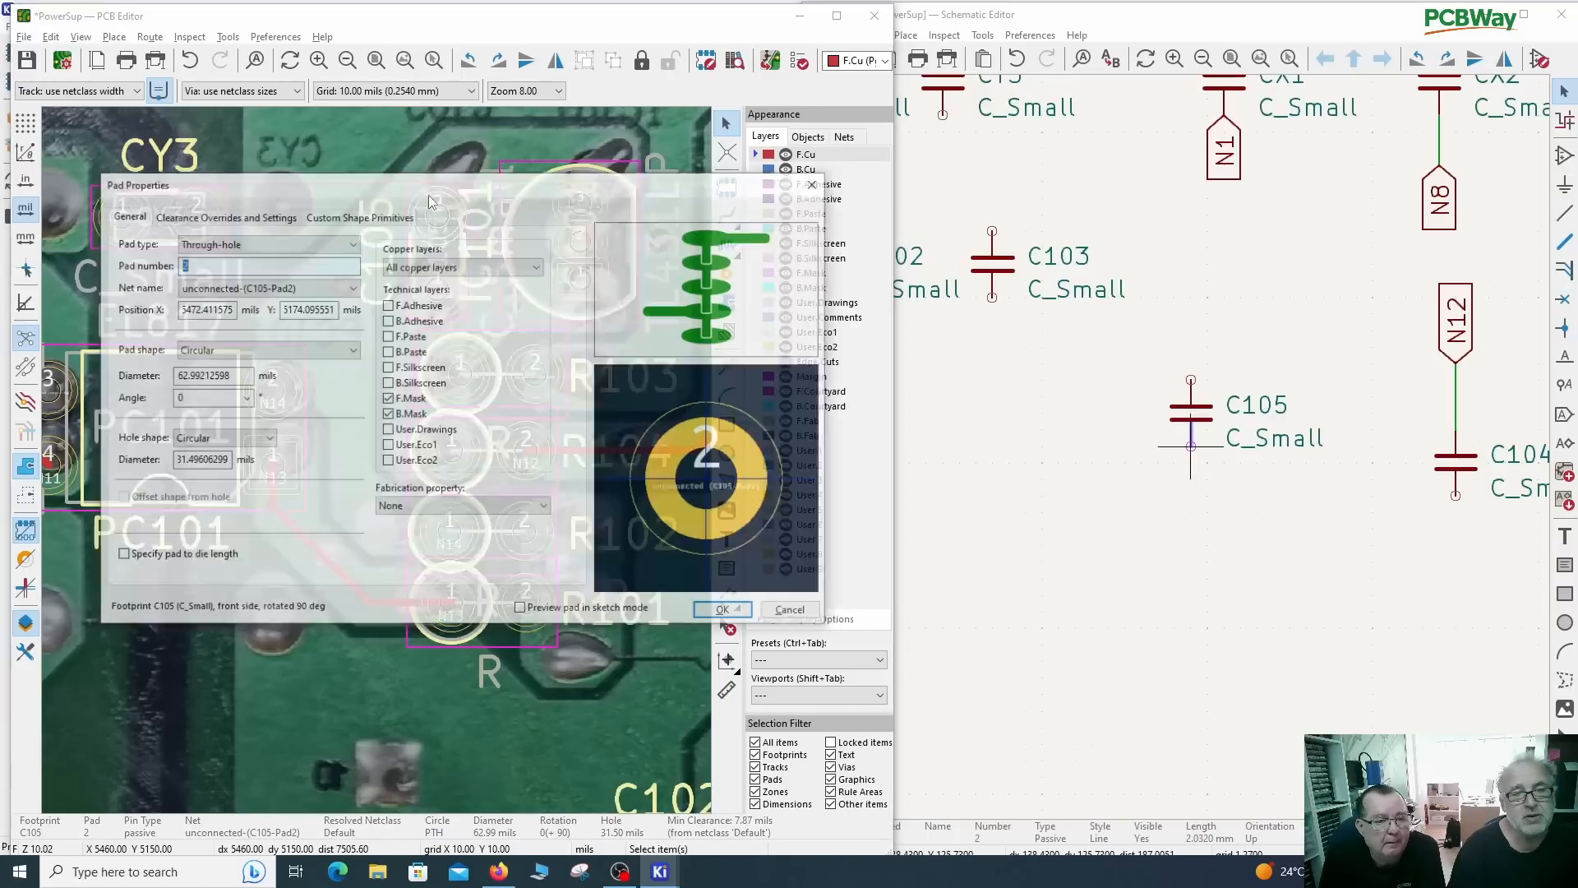
left_click(241, 287)
left_click(225, 525)
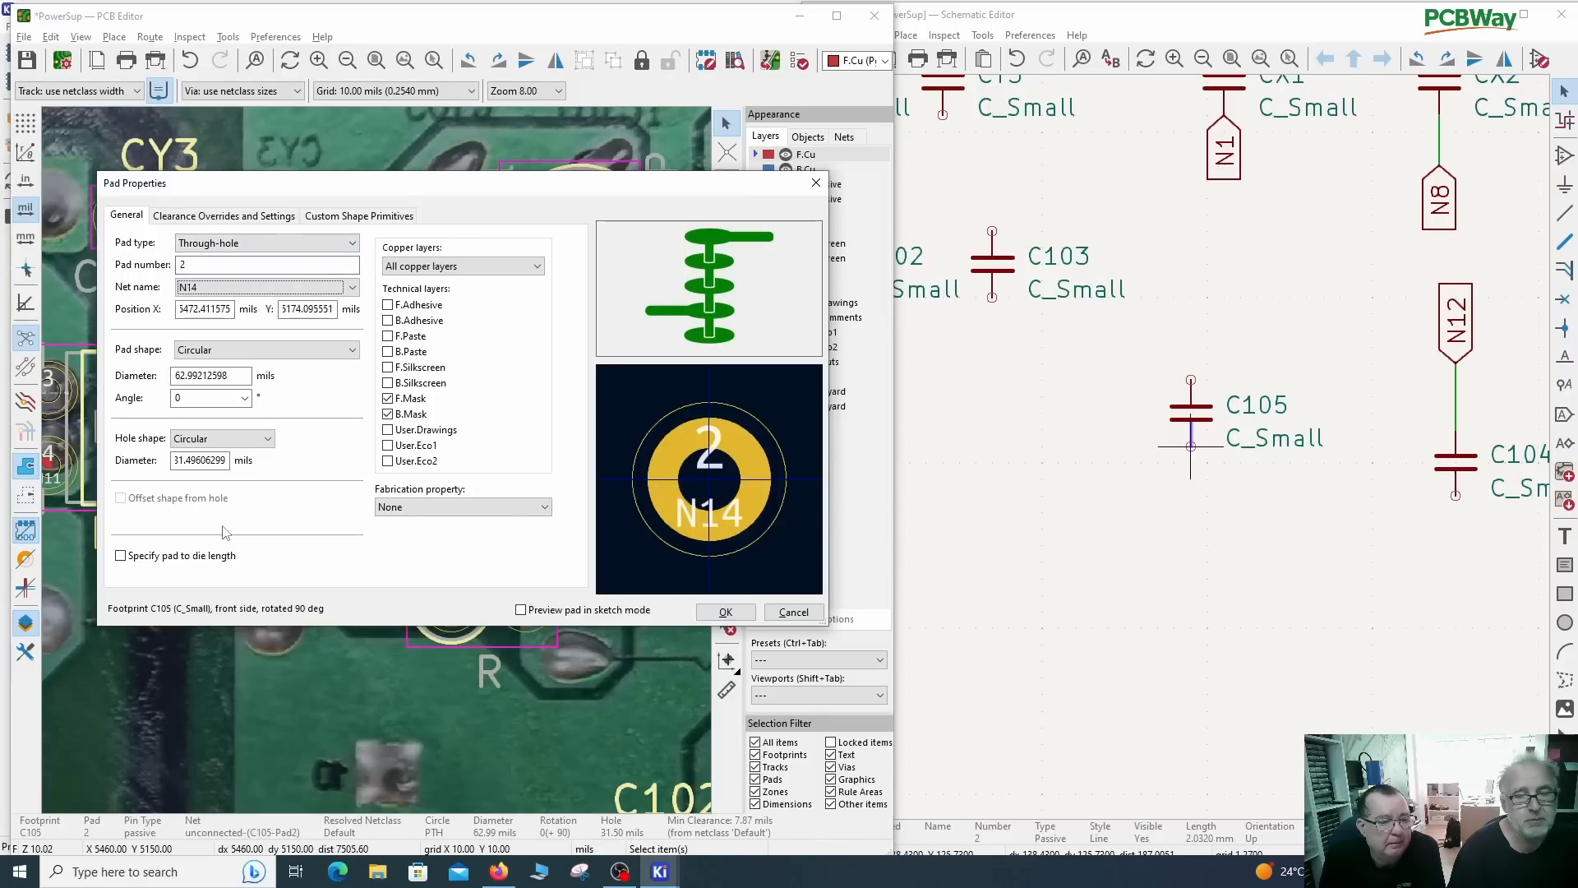
left_click(712, 612)
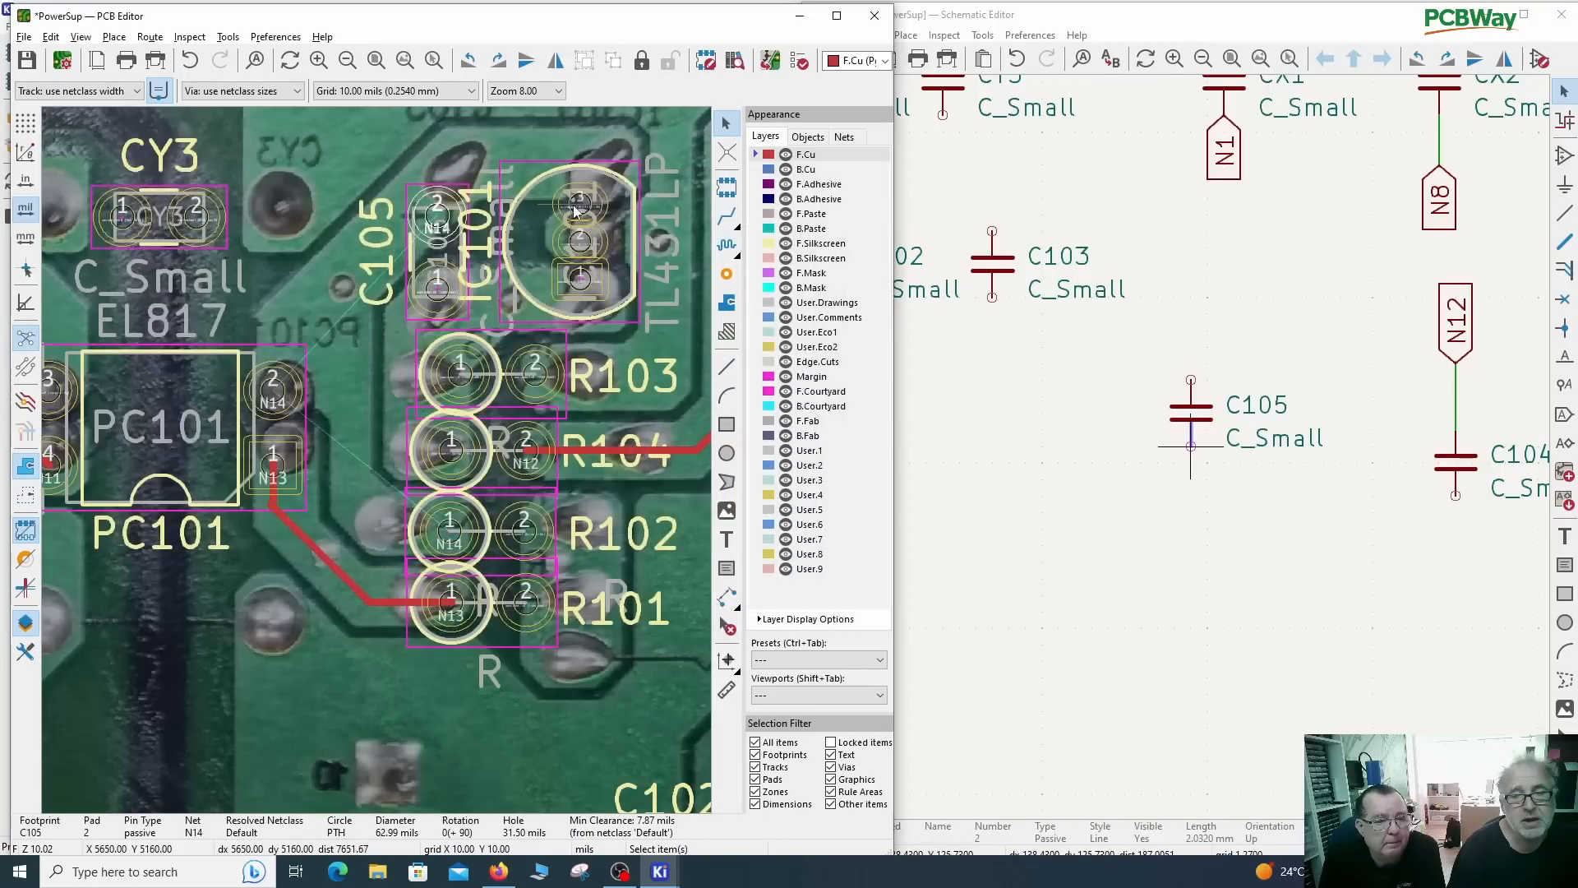
Step: Assign pad 3 of IC101 to net N14
left_click(598, 198)
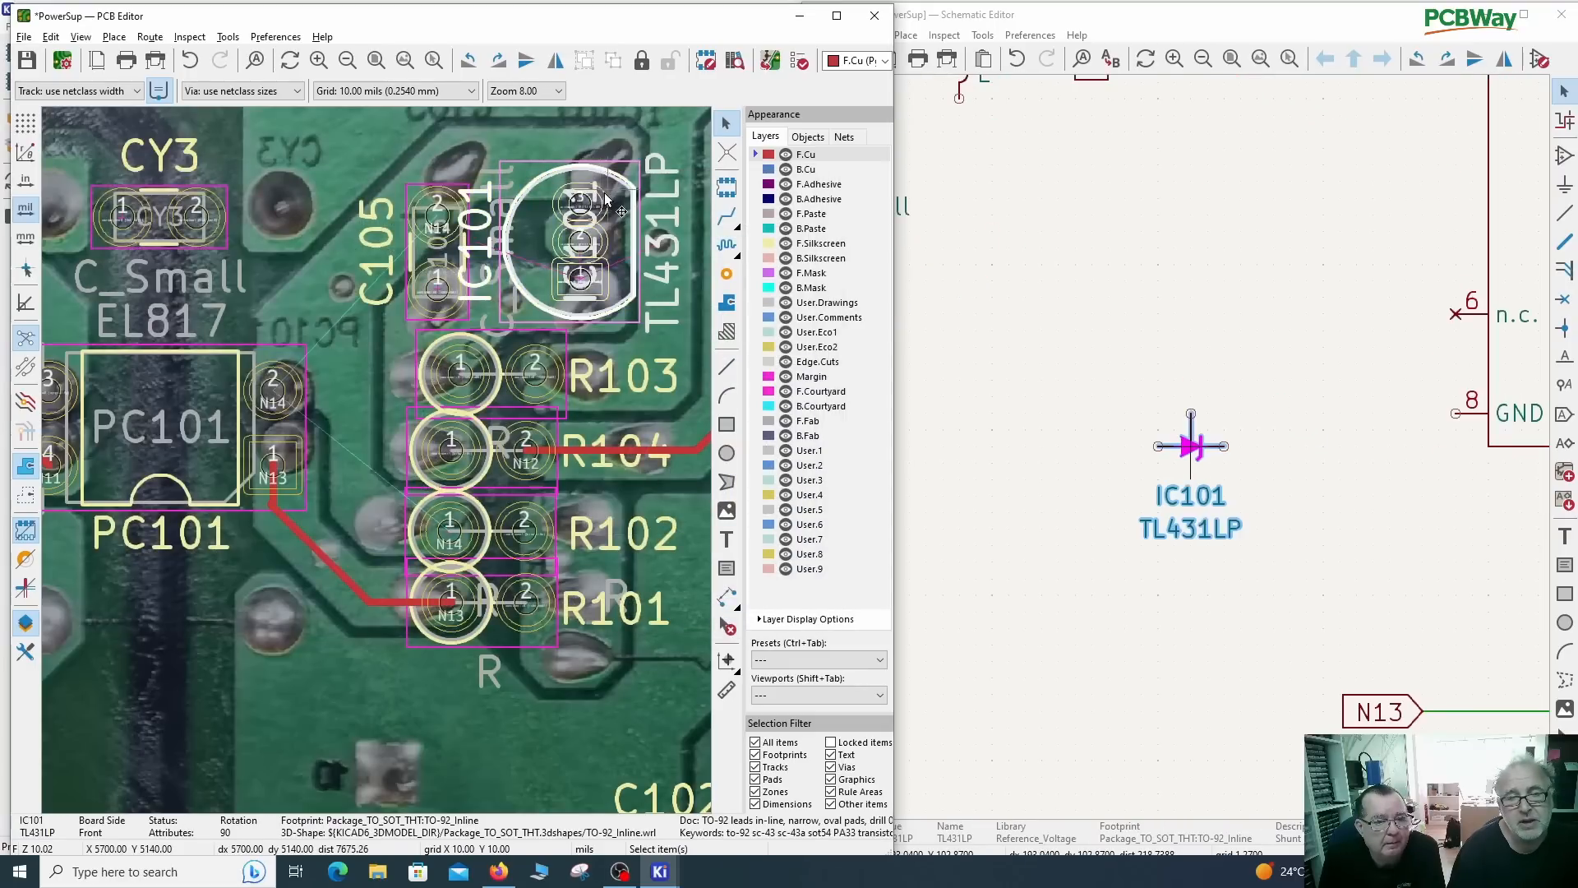
left_click(600, 199)
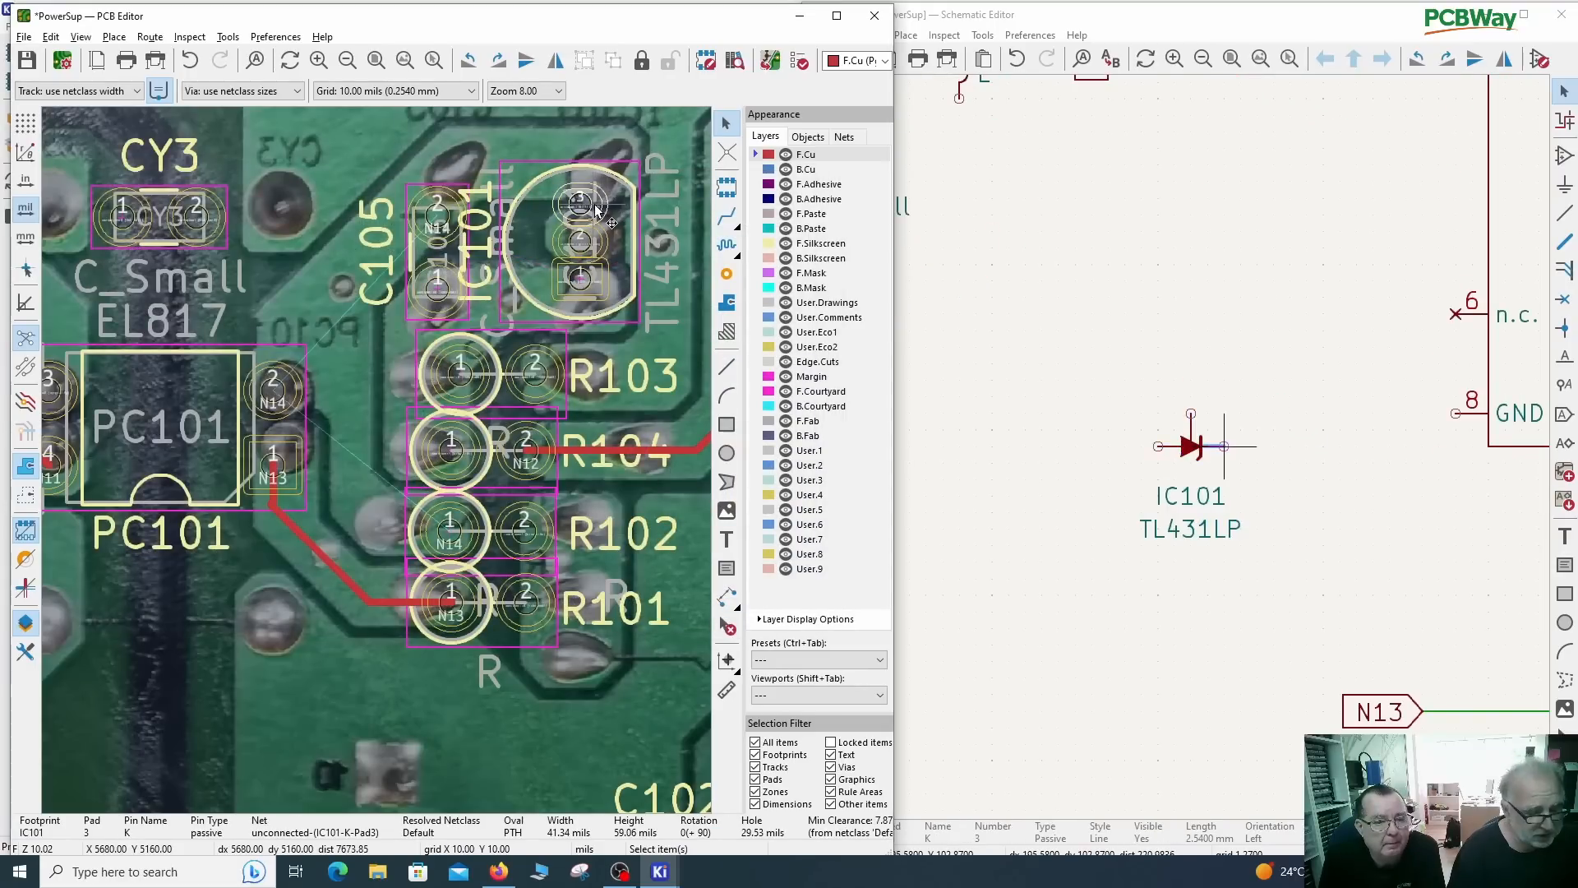
double_click(594, 204)
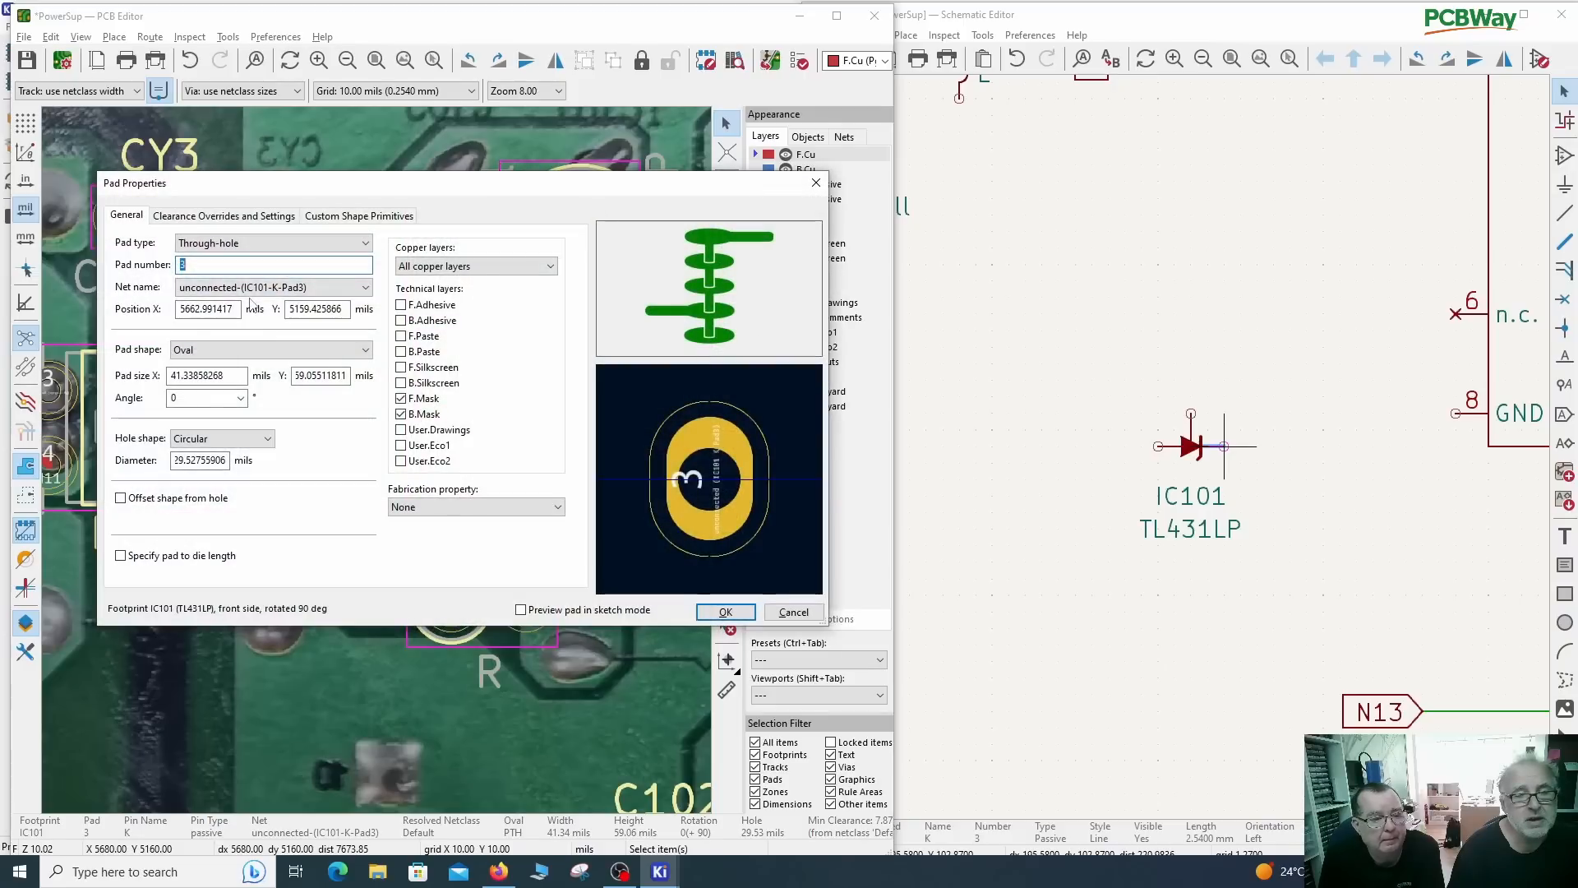
left_click(253, 288)
scroll(239, 411, "up", 3)
left_click(231, 527)
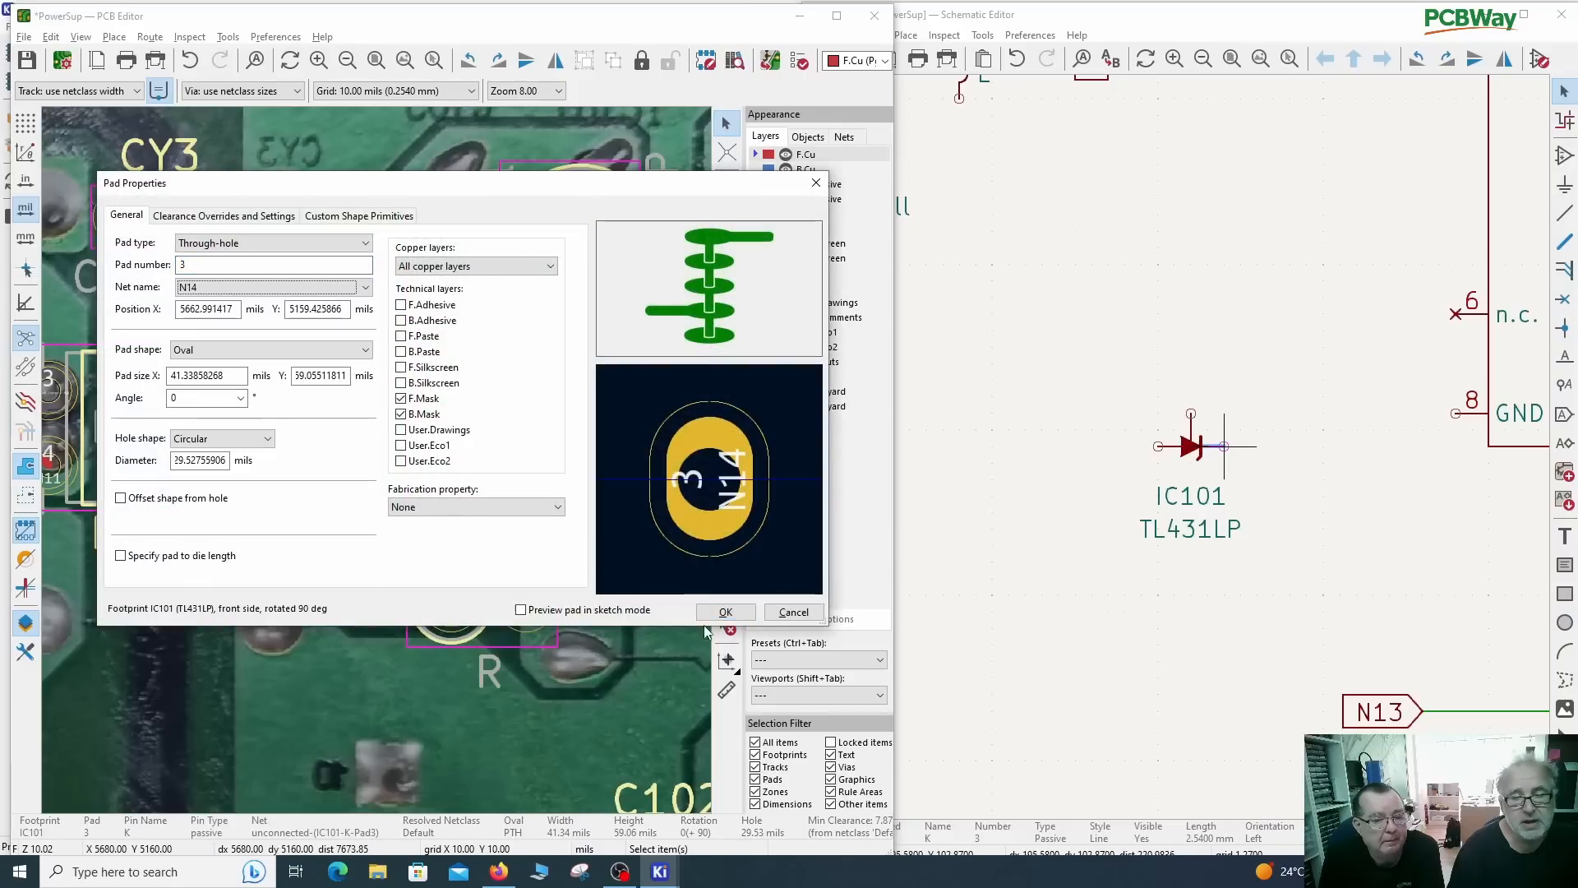
left_click(726, 612)
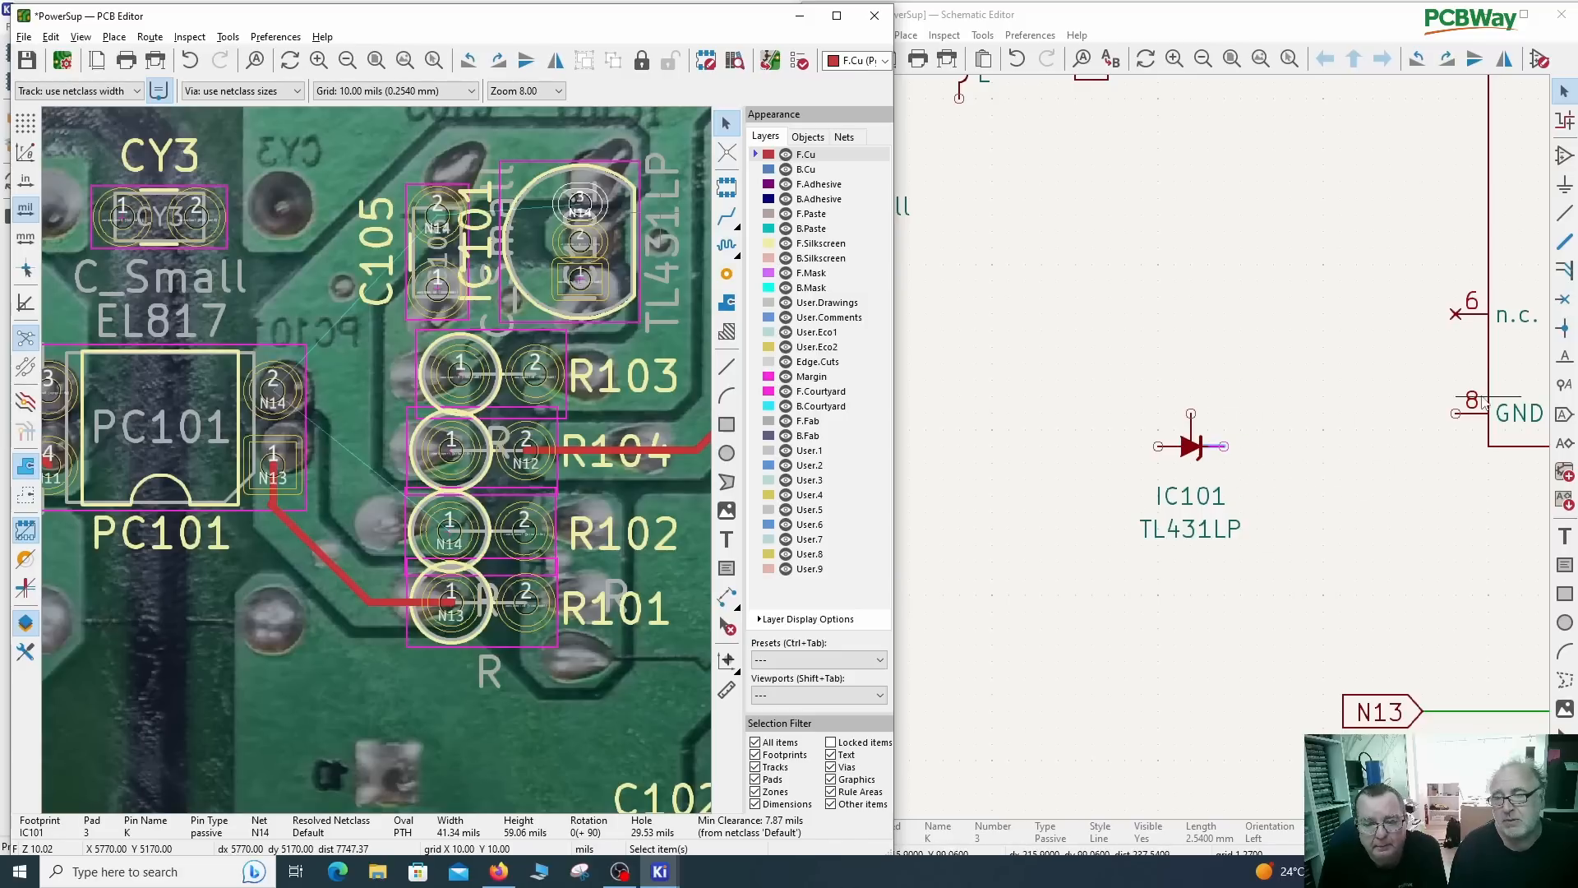
Step: In the Schematic Editor, create a global label N14 and attach it to the K pin of IC101
left_click(1562, 420)
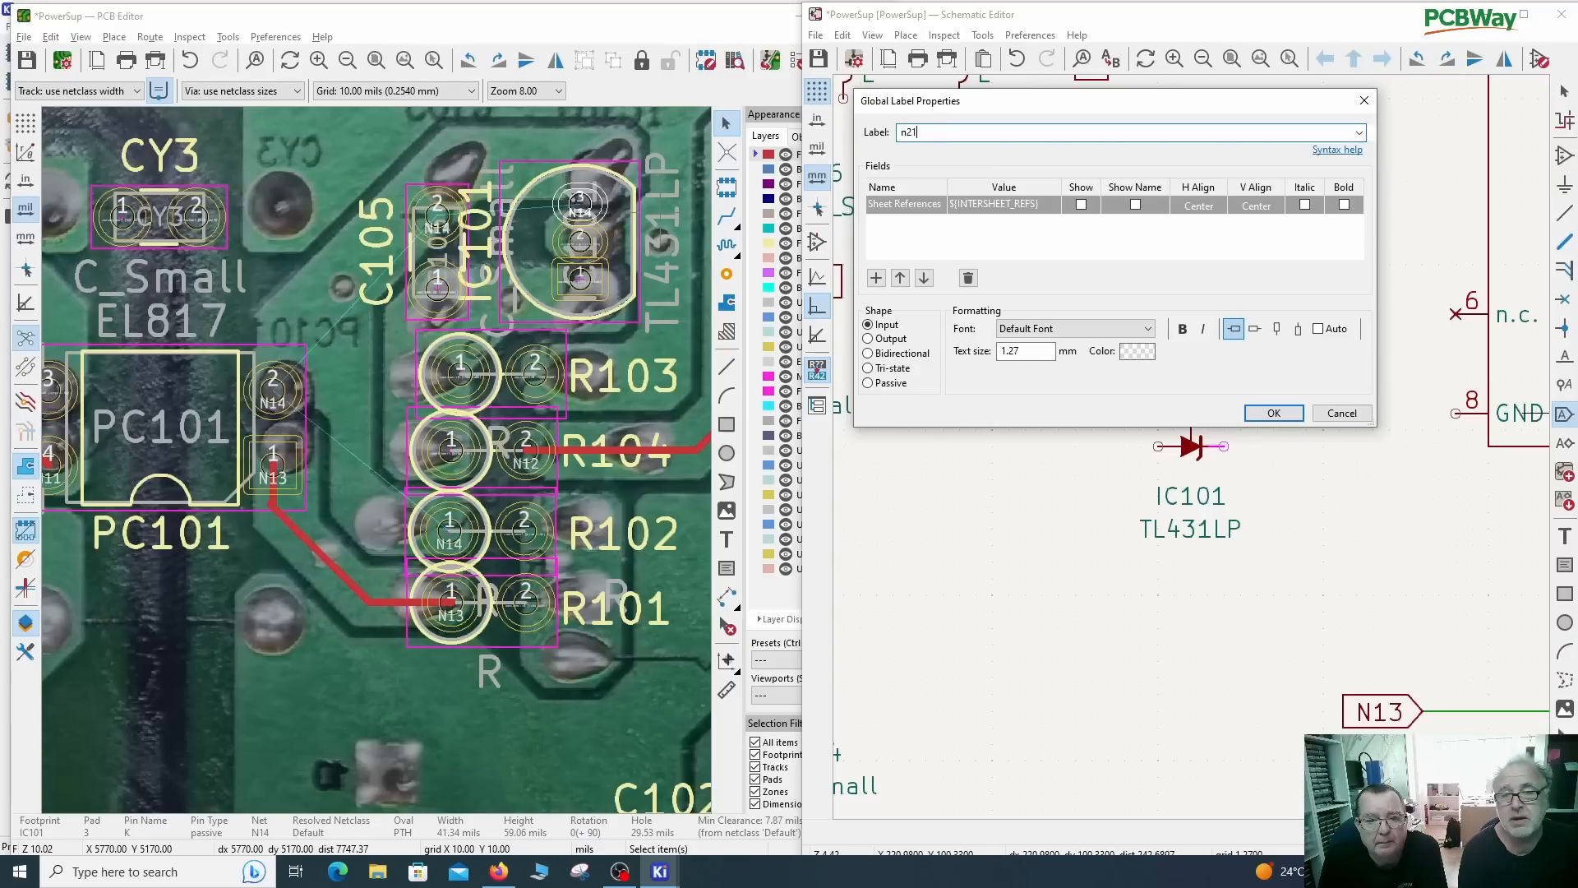
key("BackSpace")
key("BackSpace")
key("BackSpace")
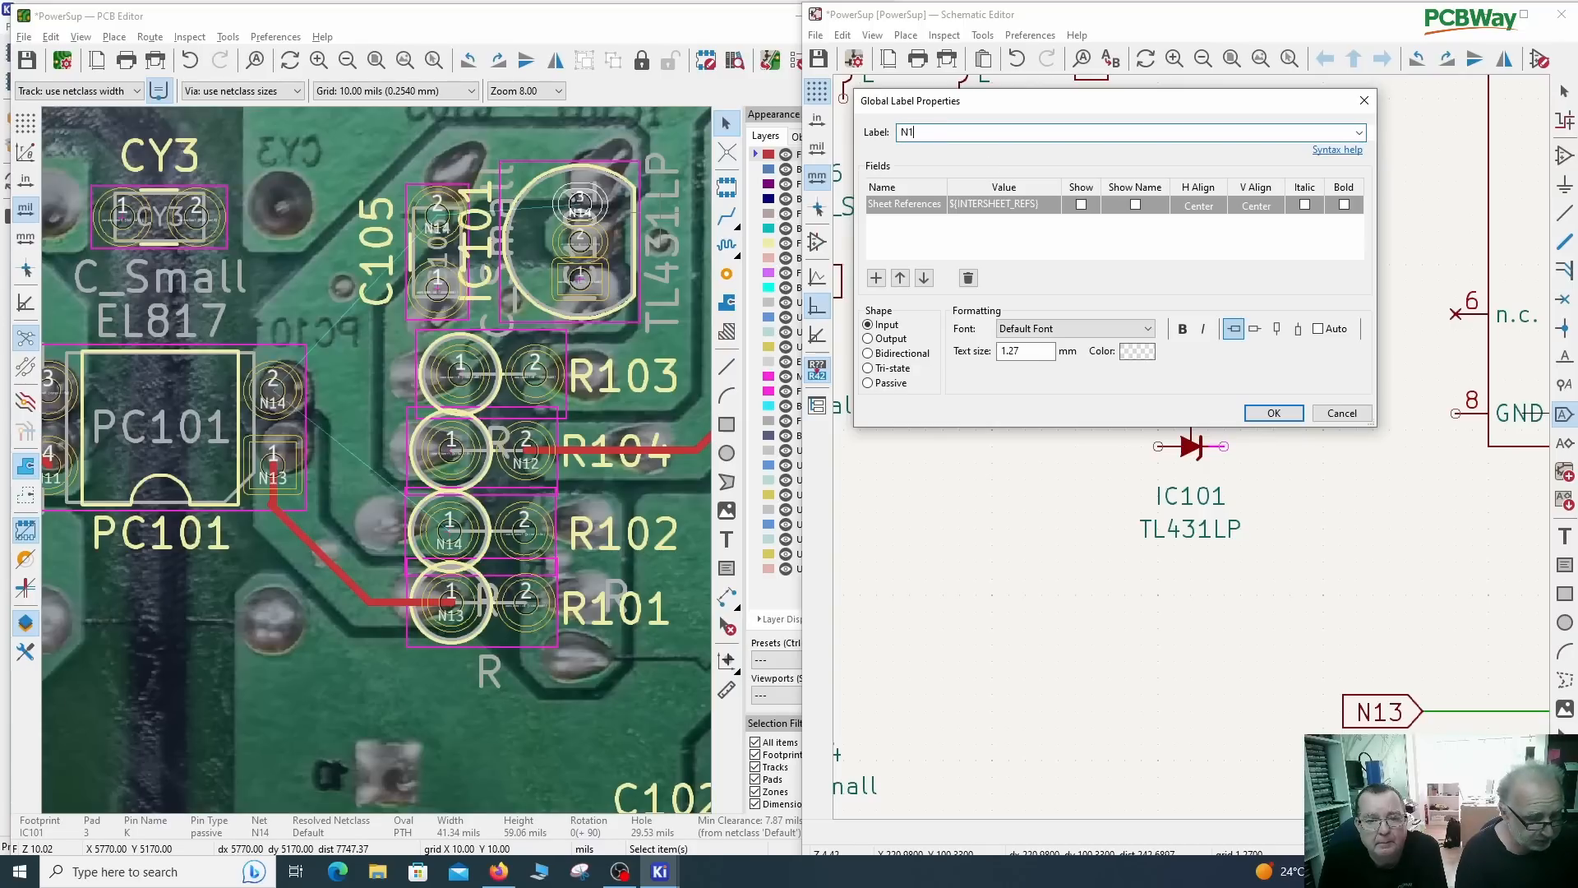
left_click(1273, 413)
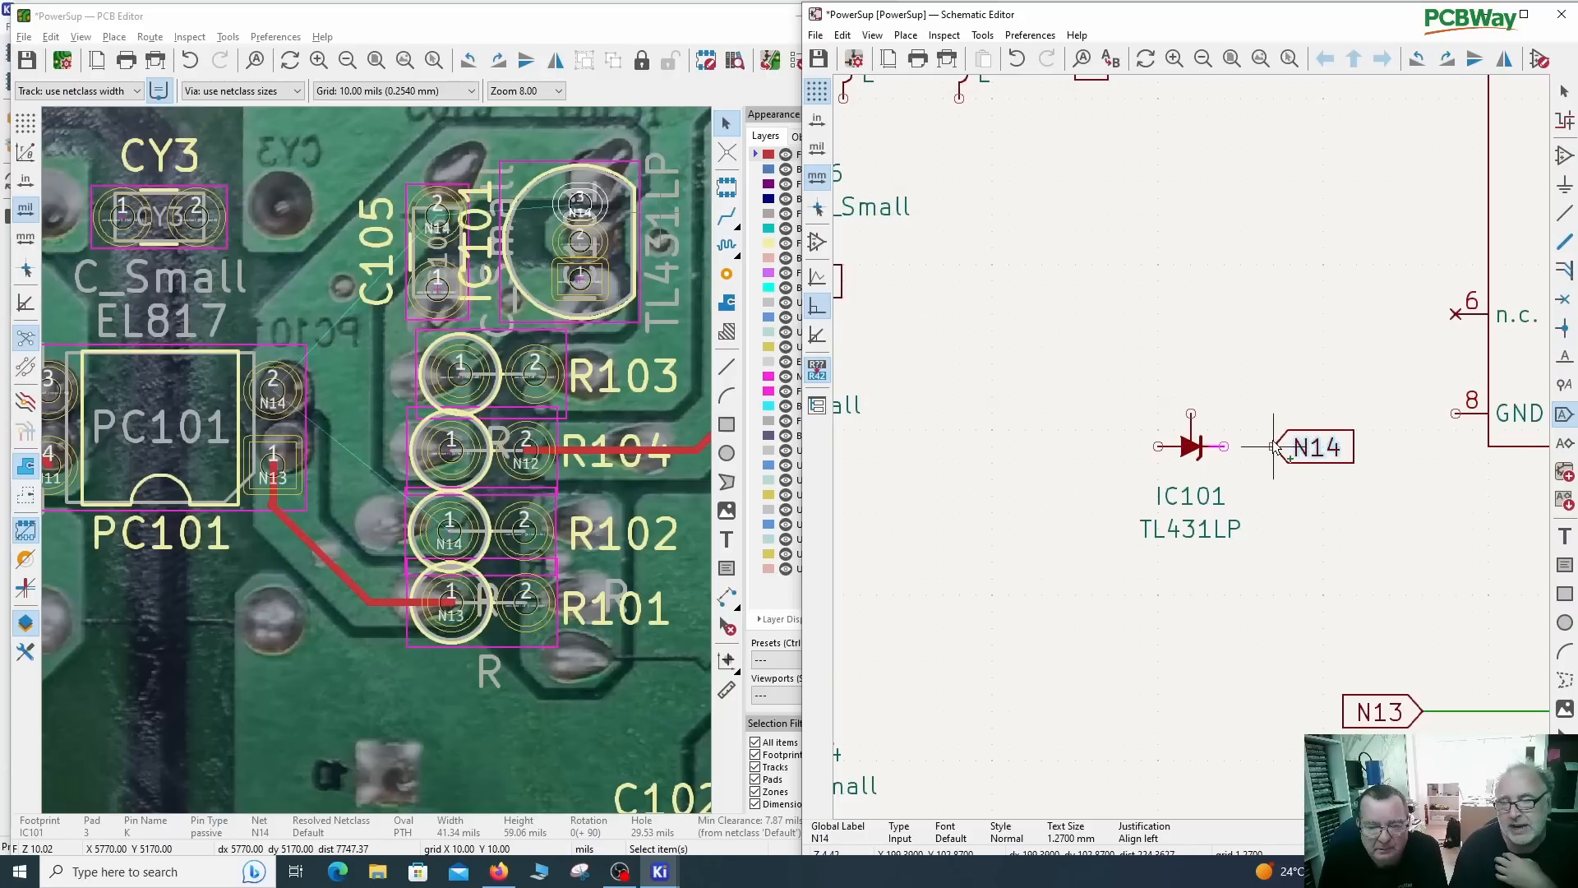
left_click(1224, 446)
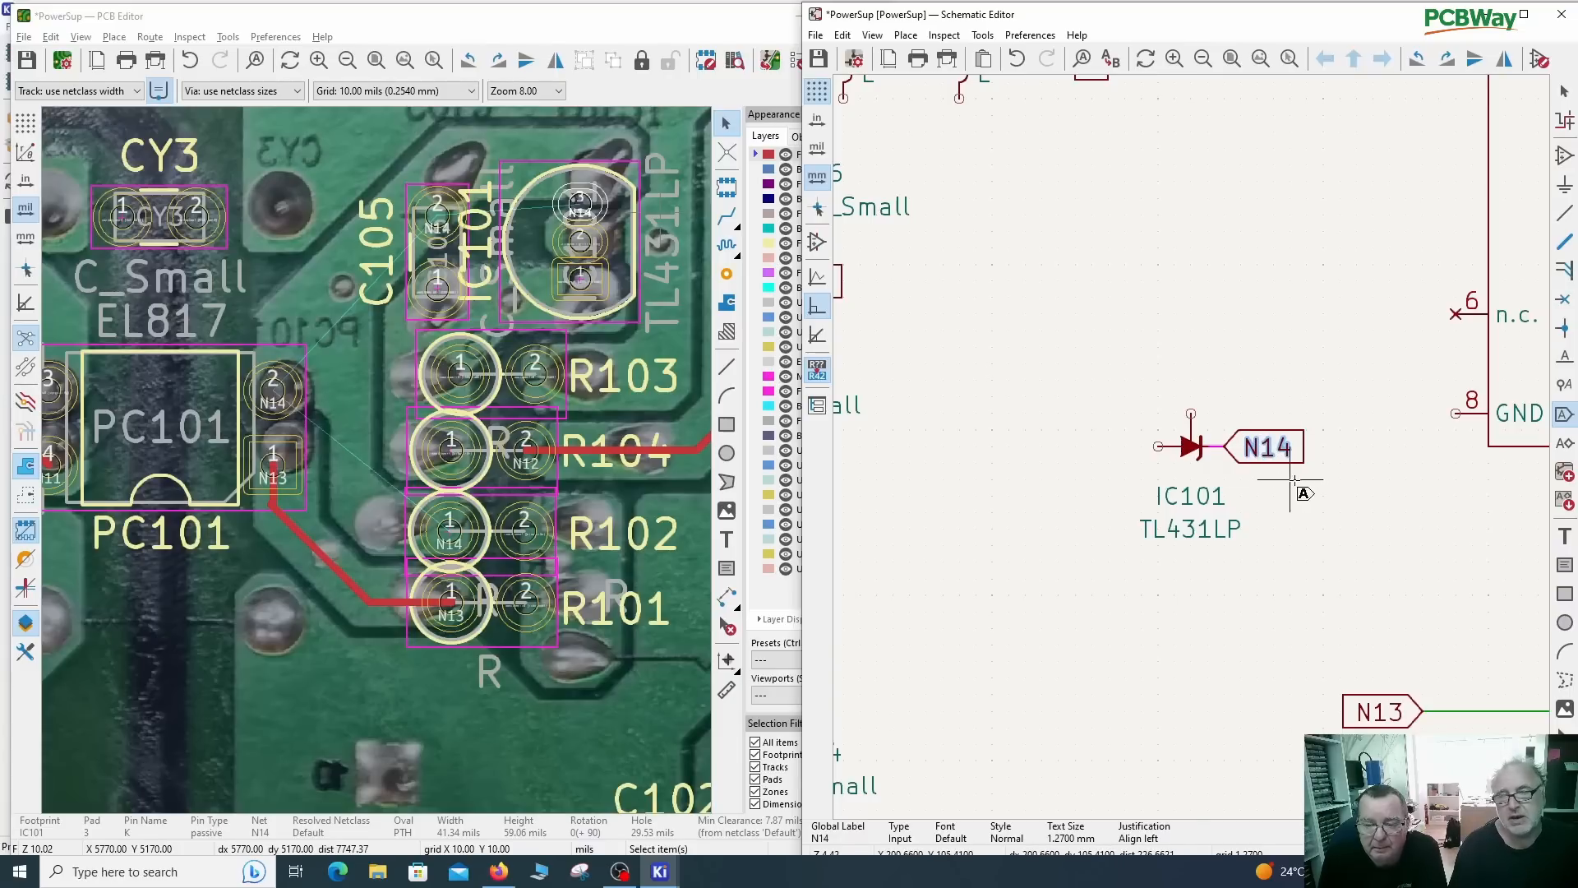
Step: Paste a copy of the N14 label, rotate it to vertical and attach it to pin 2 of C105 in the schematic
left_click(431, 231)
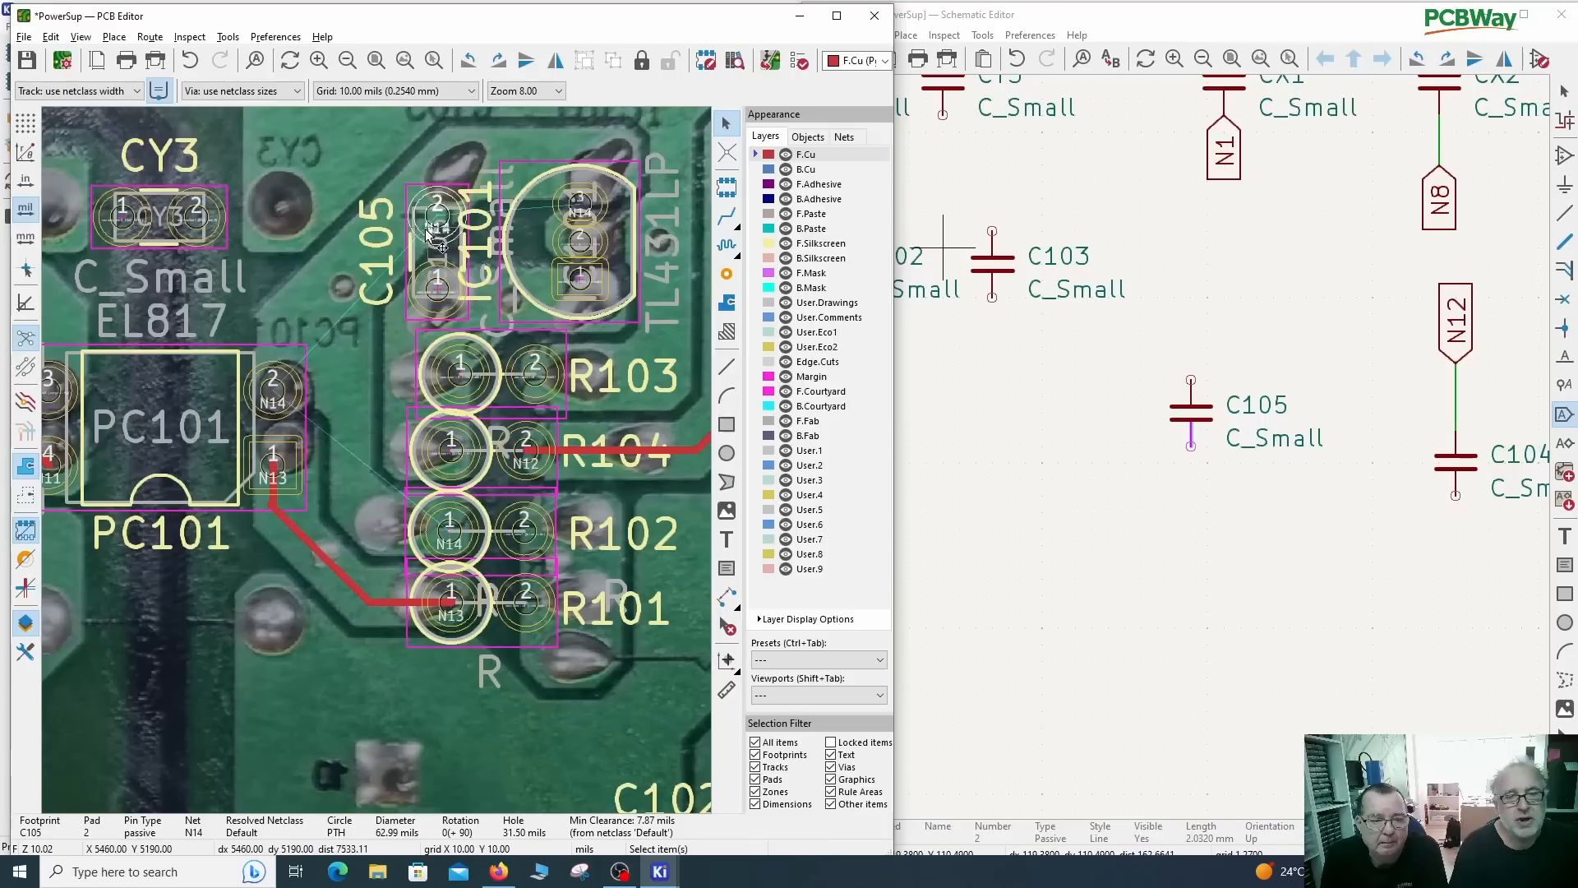
left_click(1564, 97)
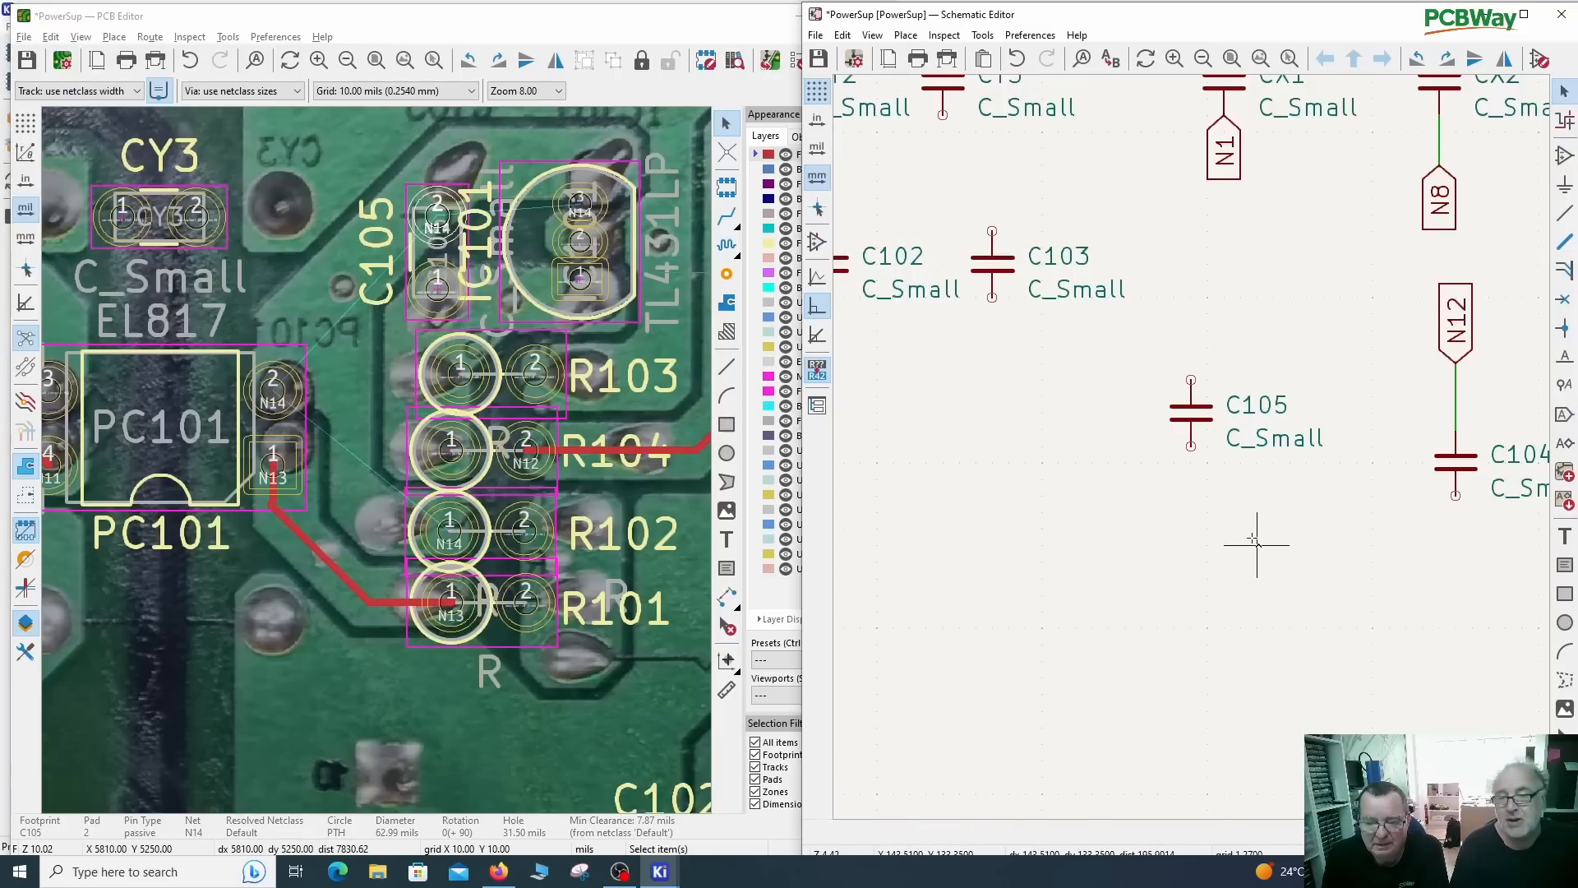
key("ctrl+v")
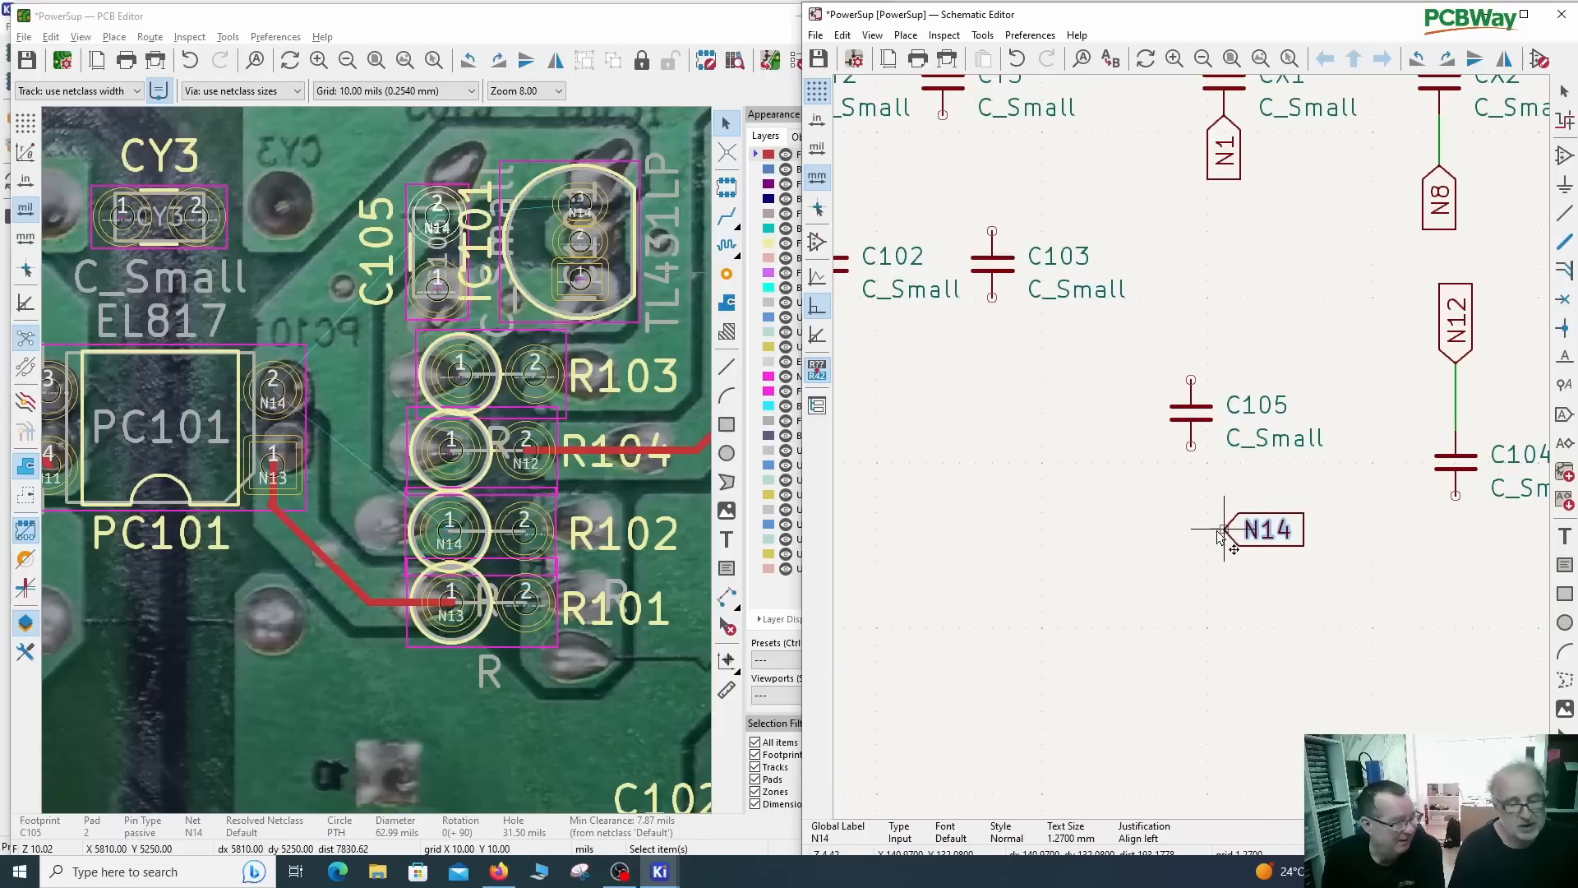
key("r")
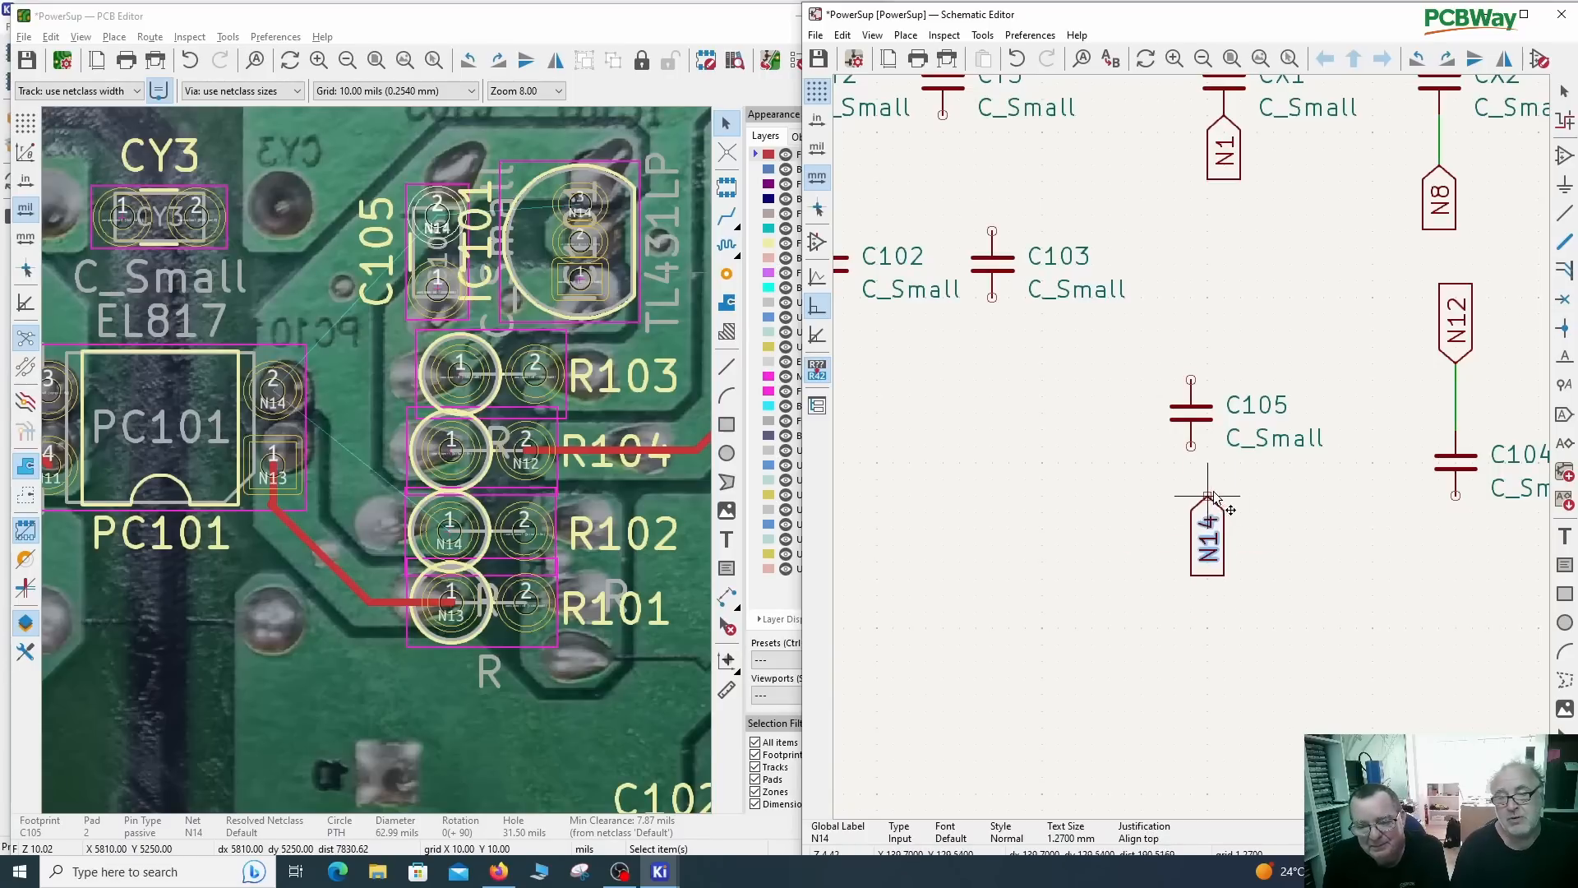
left_click(1196, 453)
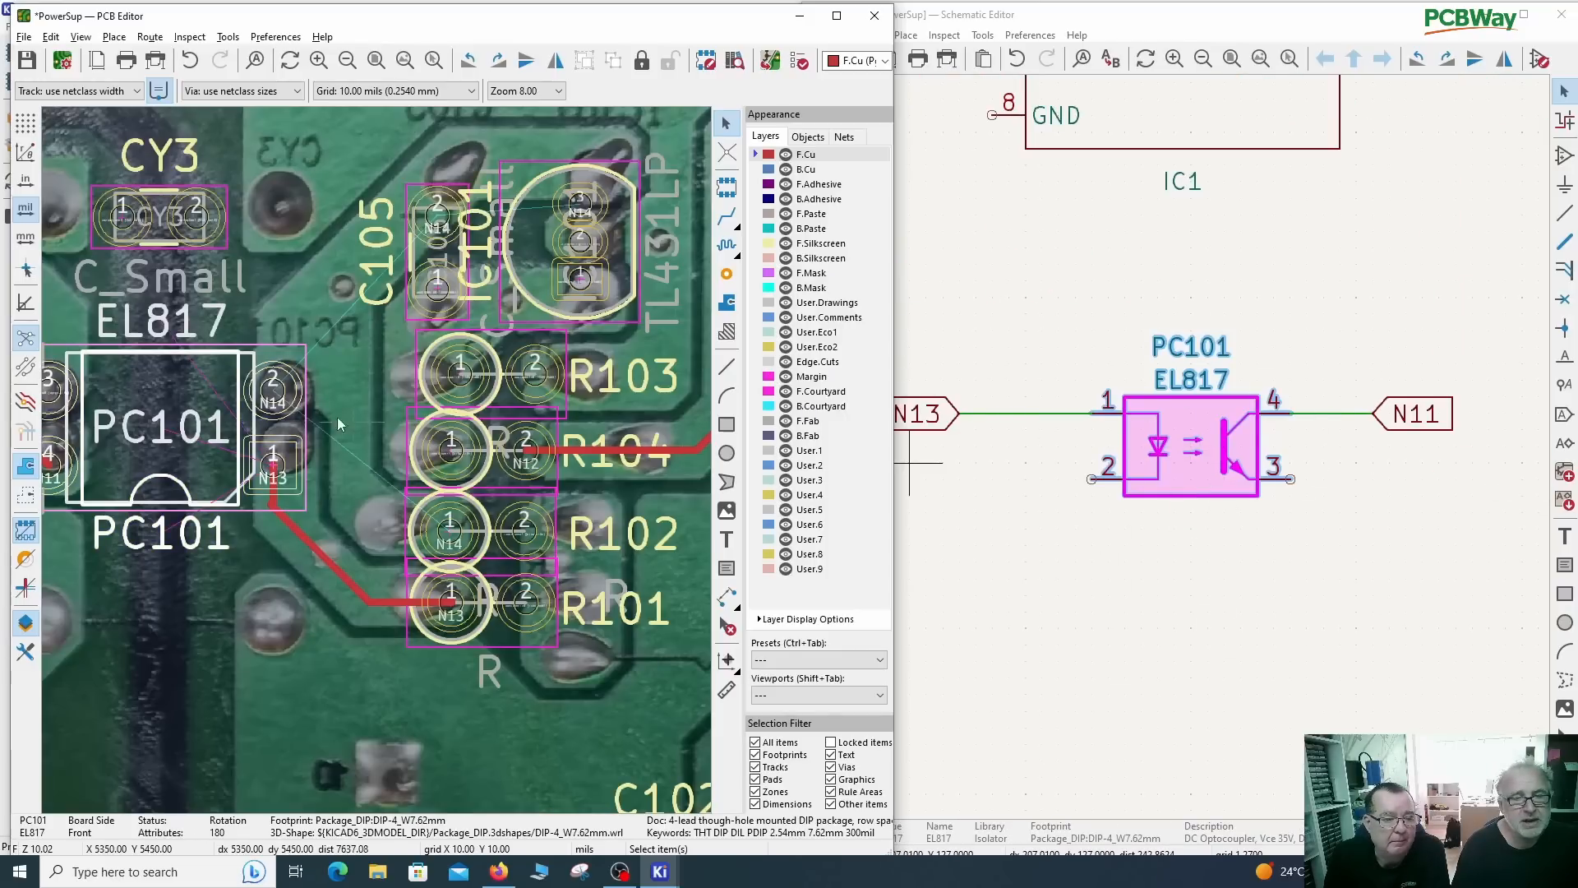
Step: Locate pin 2 of PC101 in the schematic from its board pad and attach a pasted N14 label to it
left_click(295, 399)
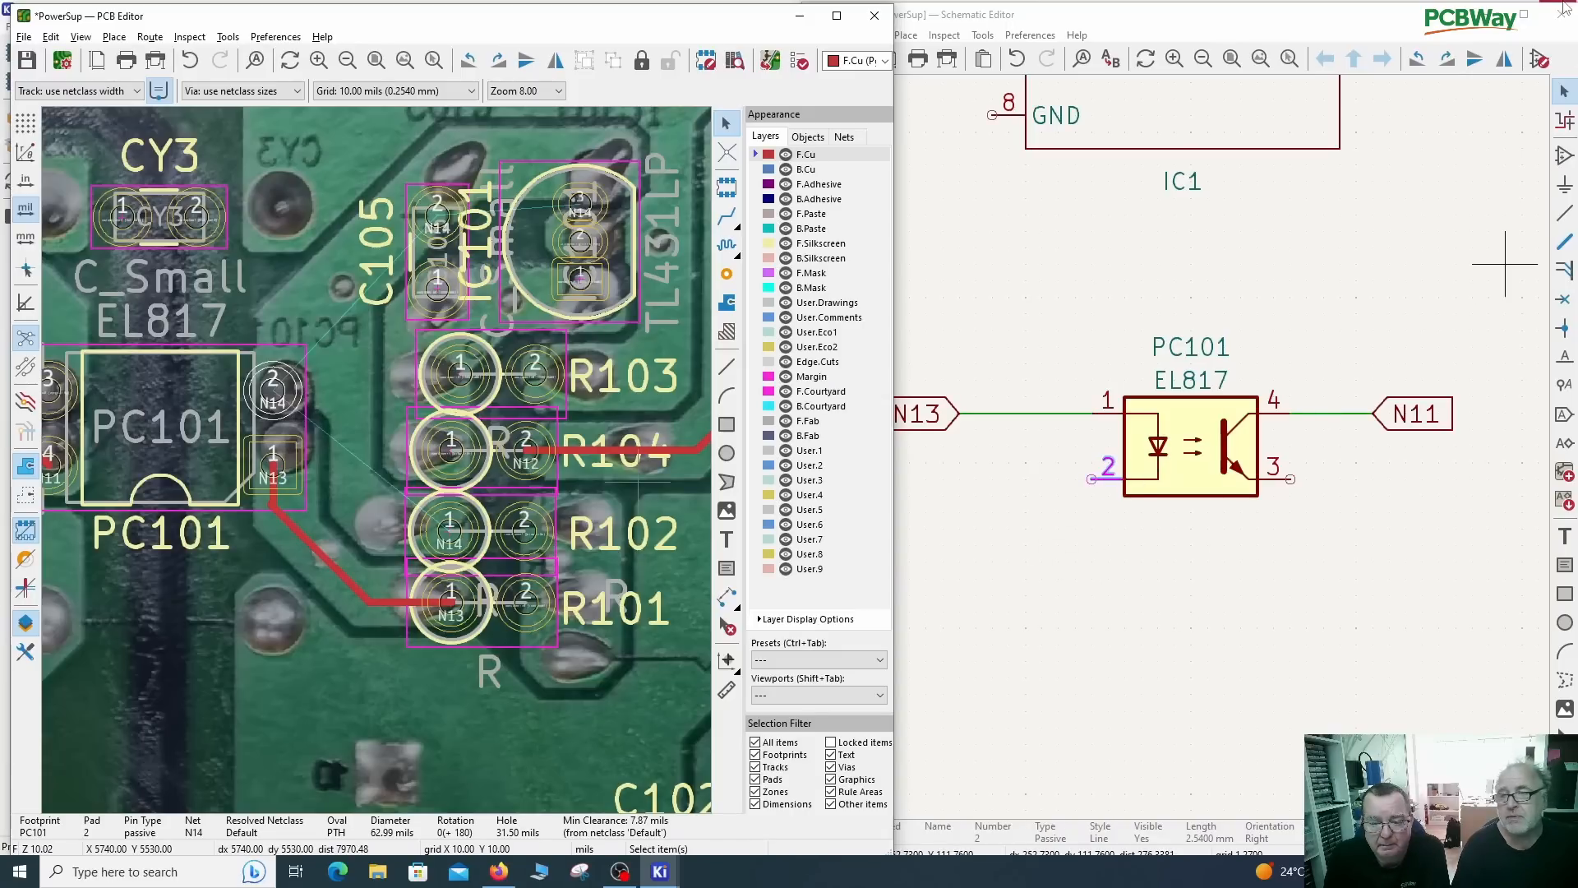
left_click(1337, 29)
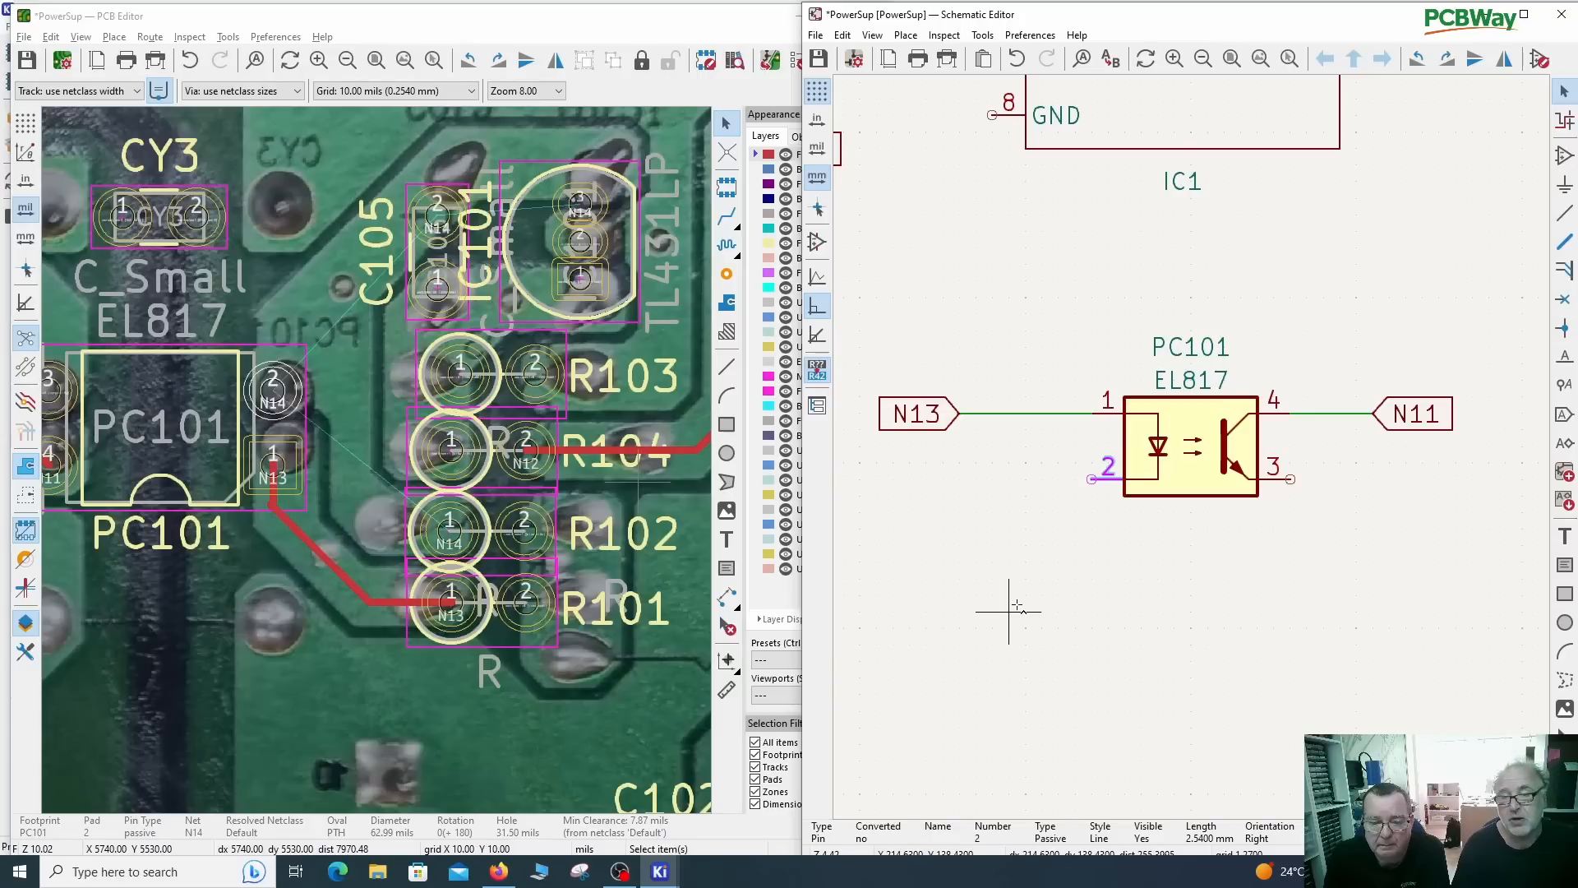
key("ctrl+v")
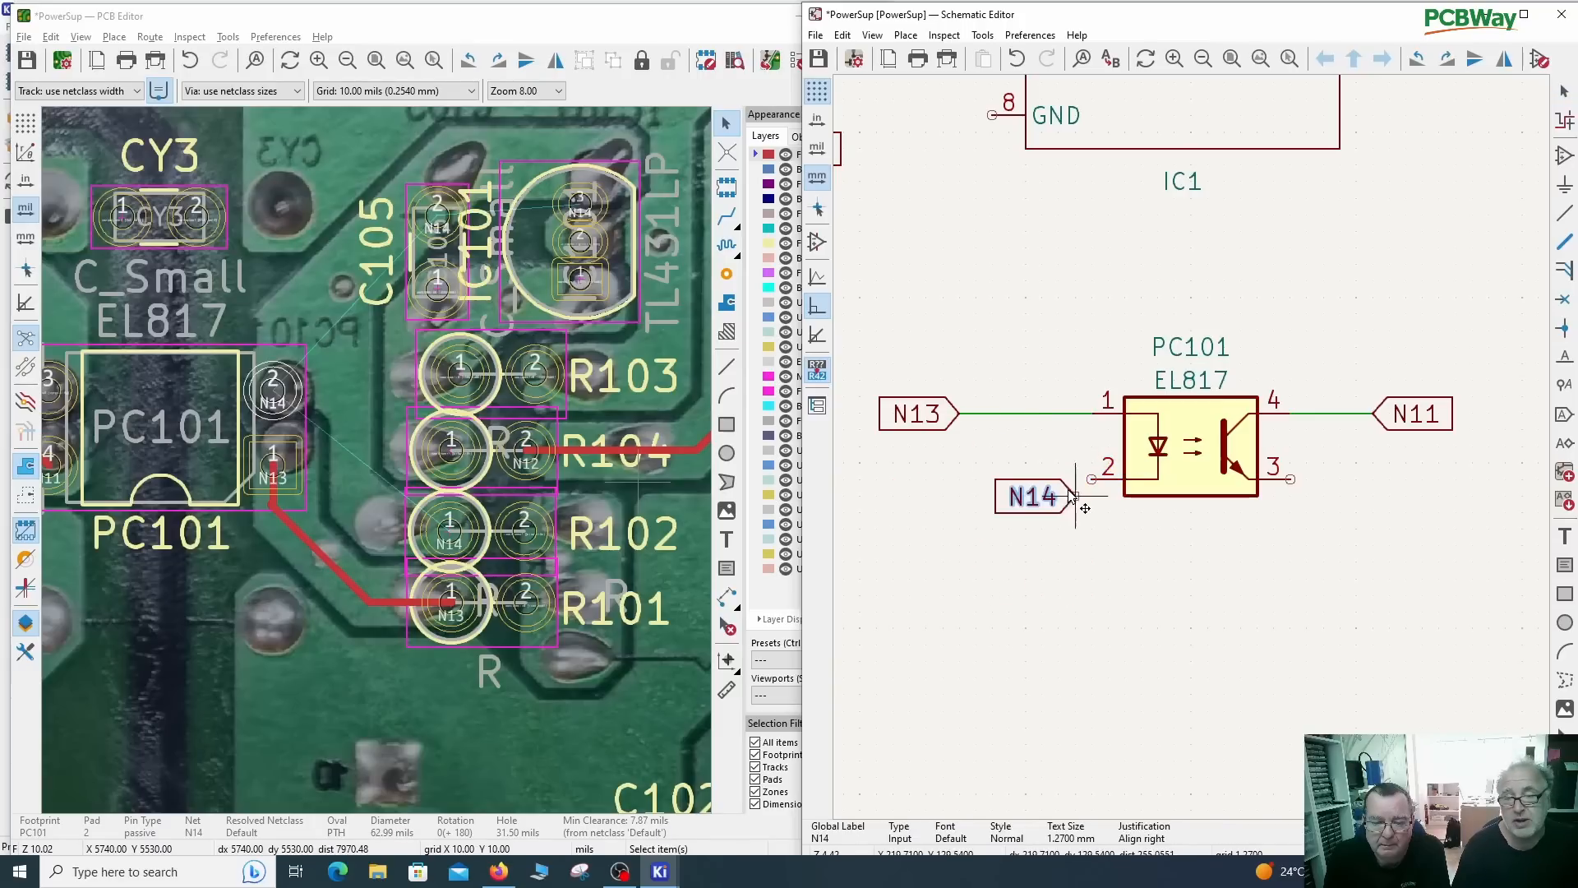
left_click(1090, 480)
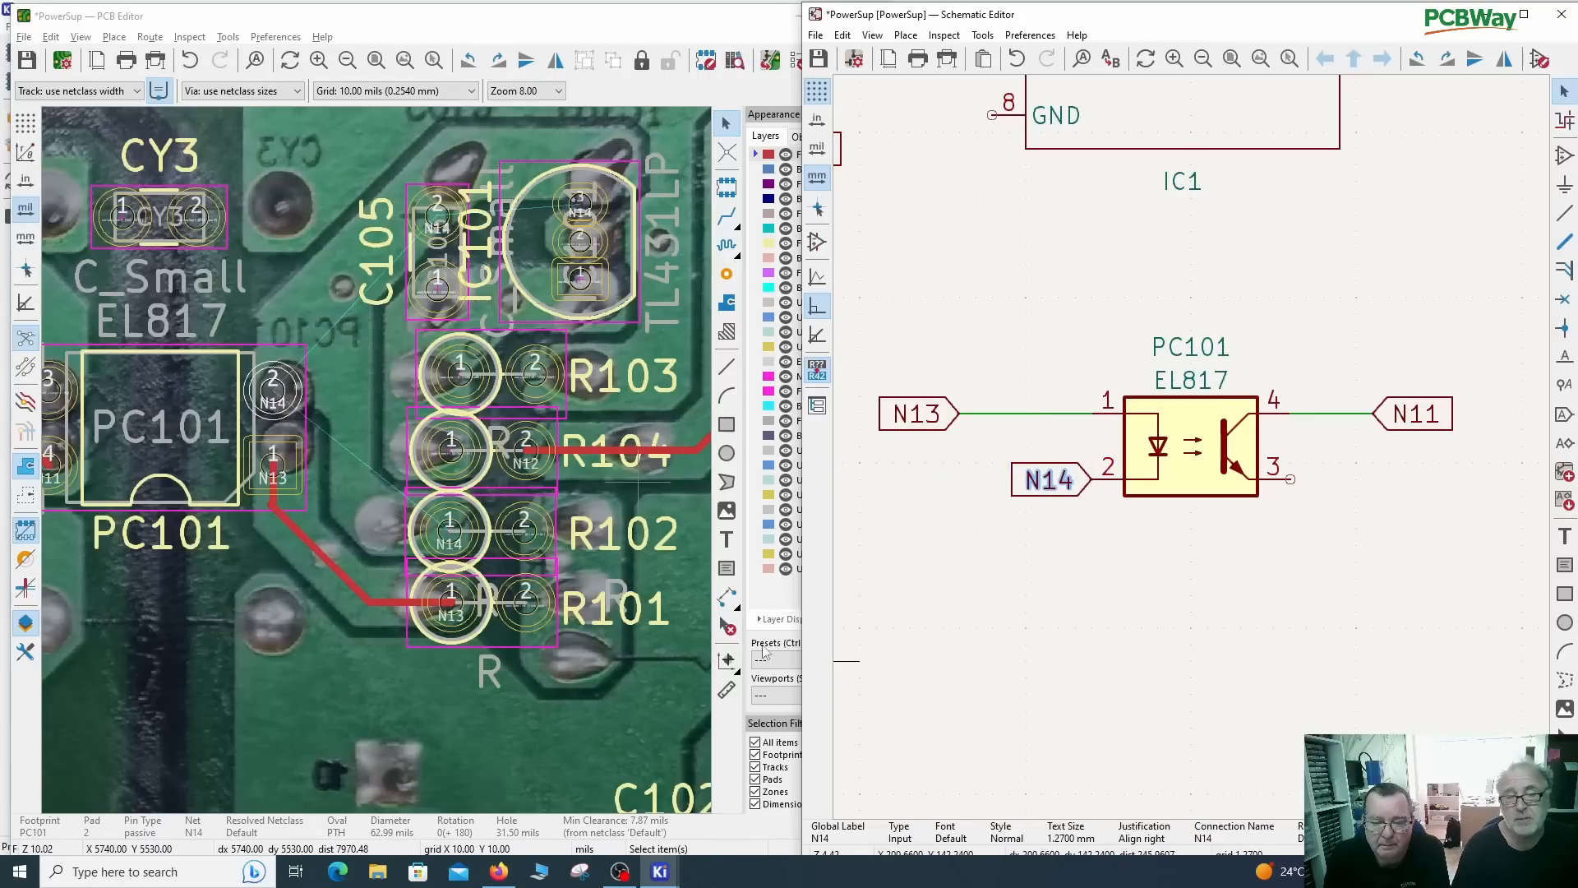
Step: Locate pin 1 of R102 in the schematic, paste an N14 label beside it and wire the label to the pin
left_click(436, 522)
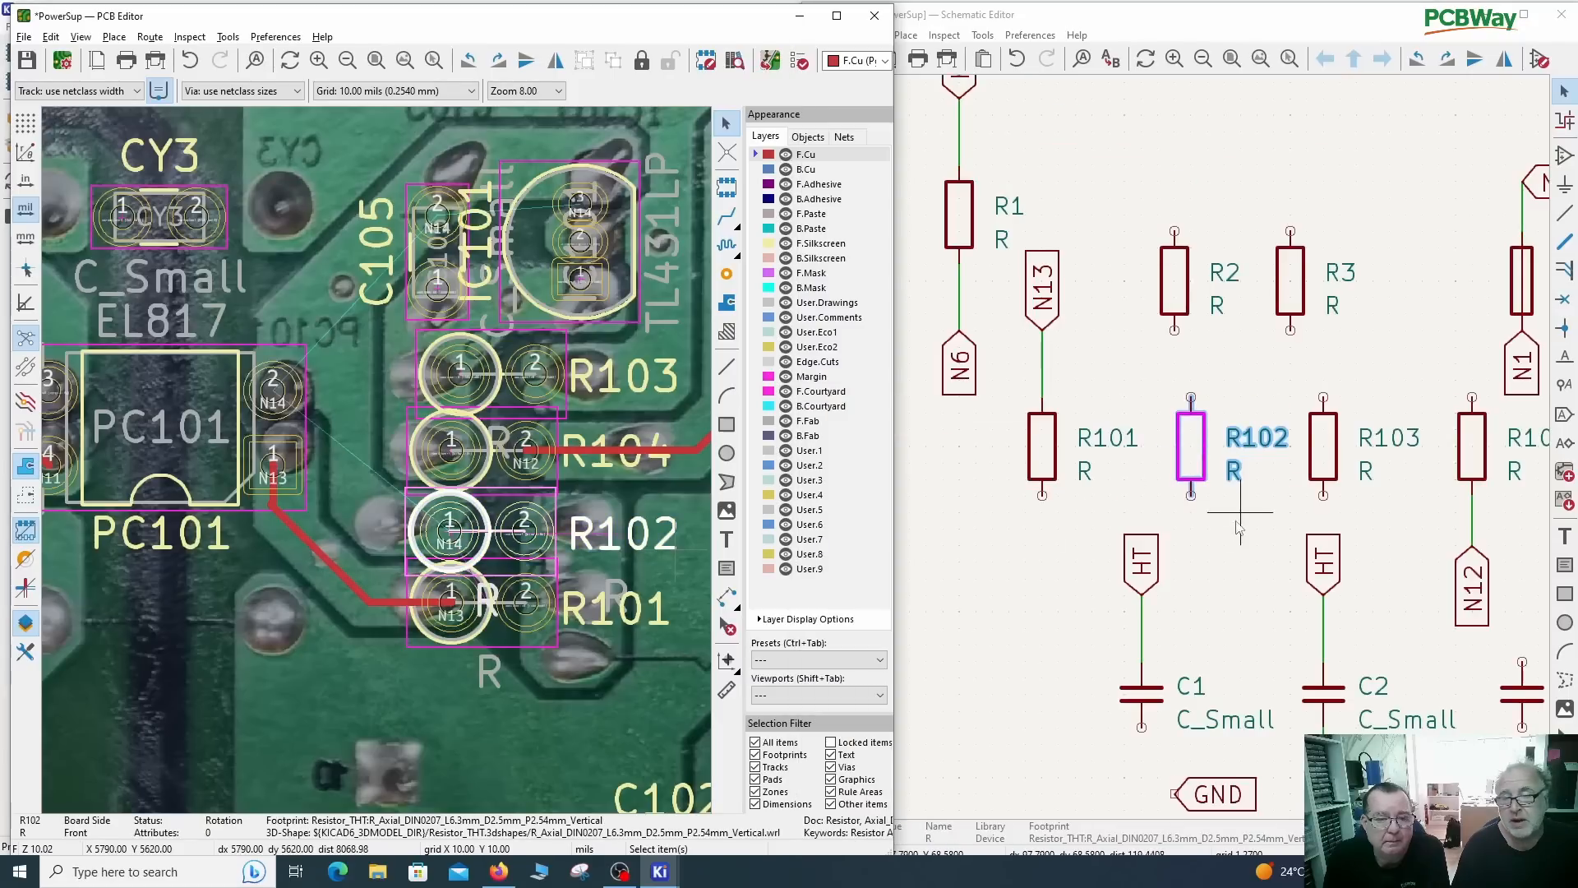
left_click(425, 545)
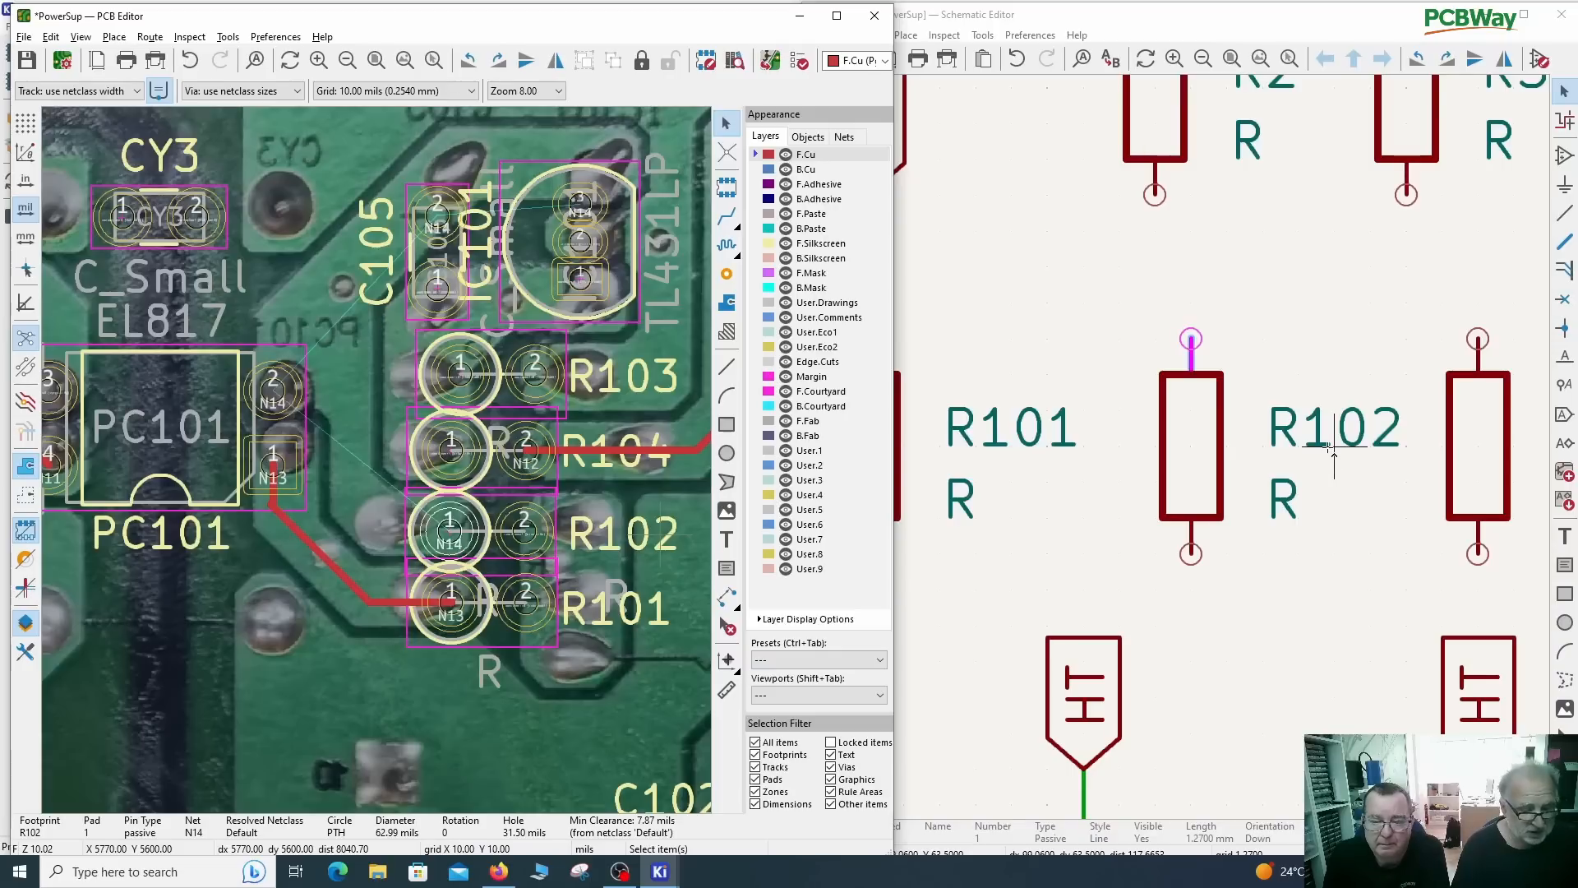
left_click(1315, 18)
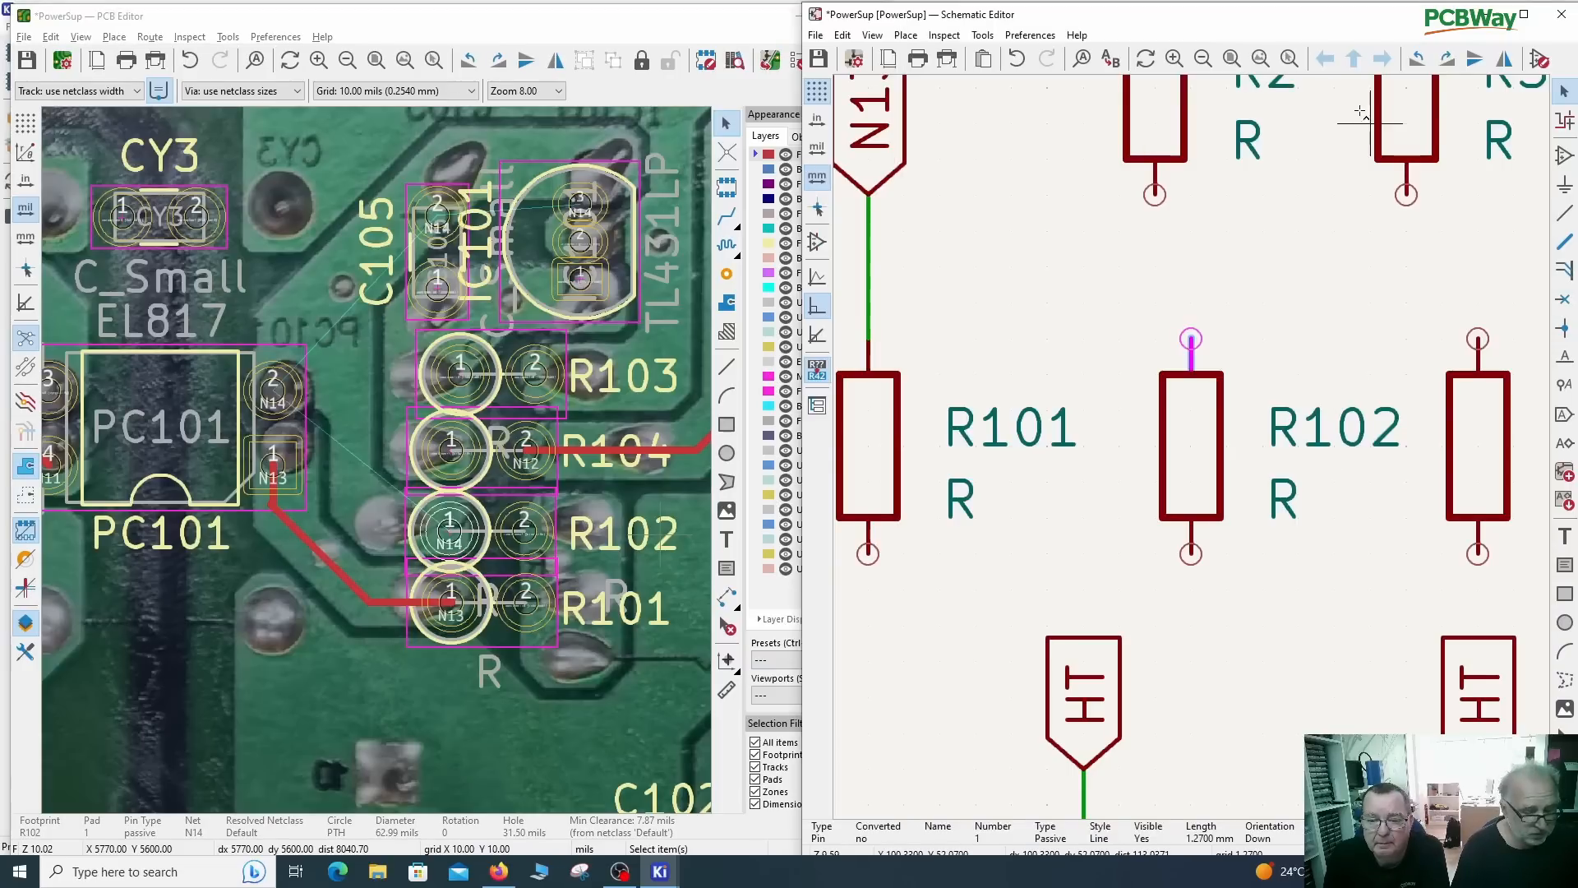
key("ctrl+v")
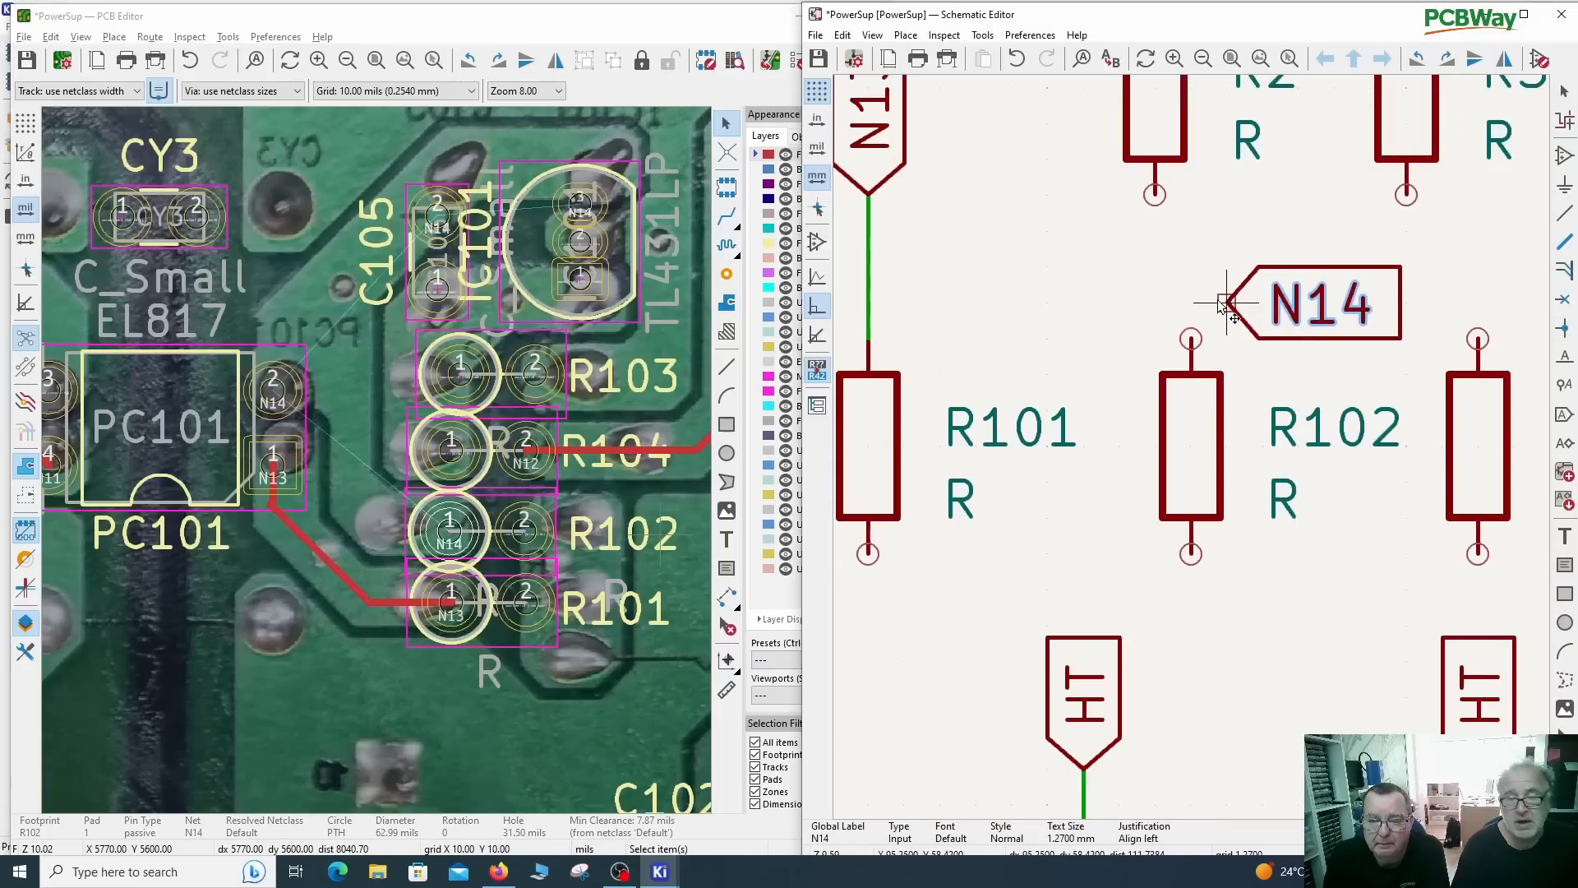
left_click(1225, 305)
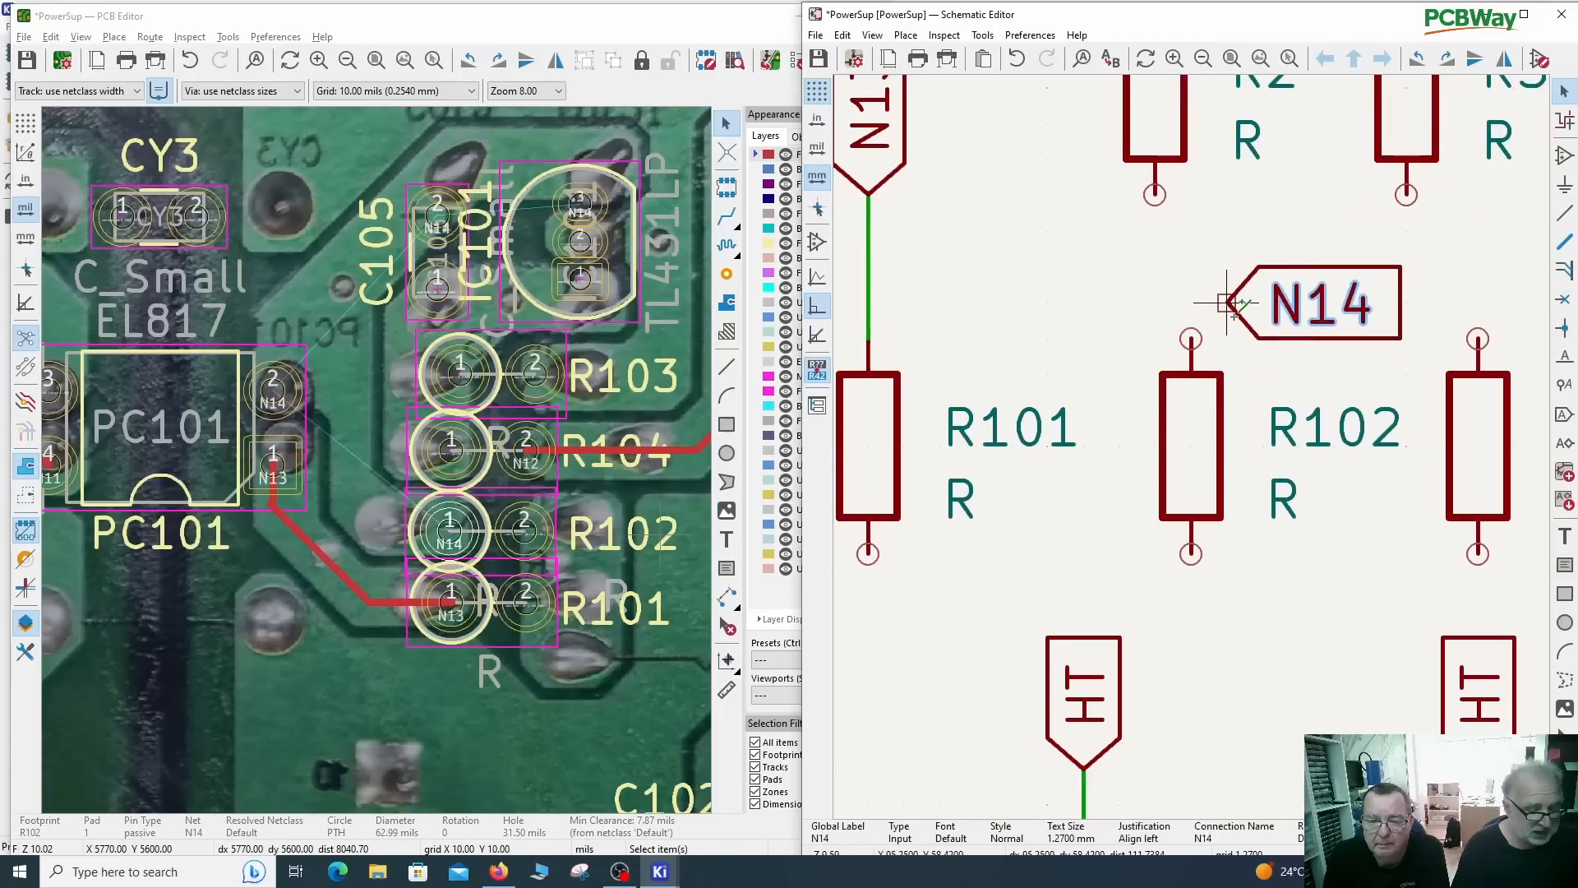
key("w")
left_click(1191, 339)
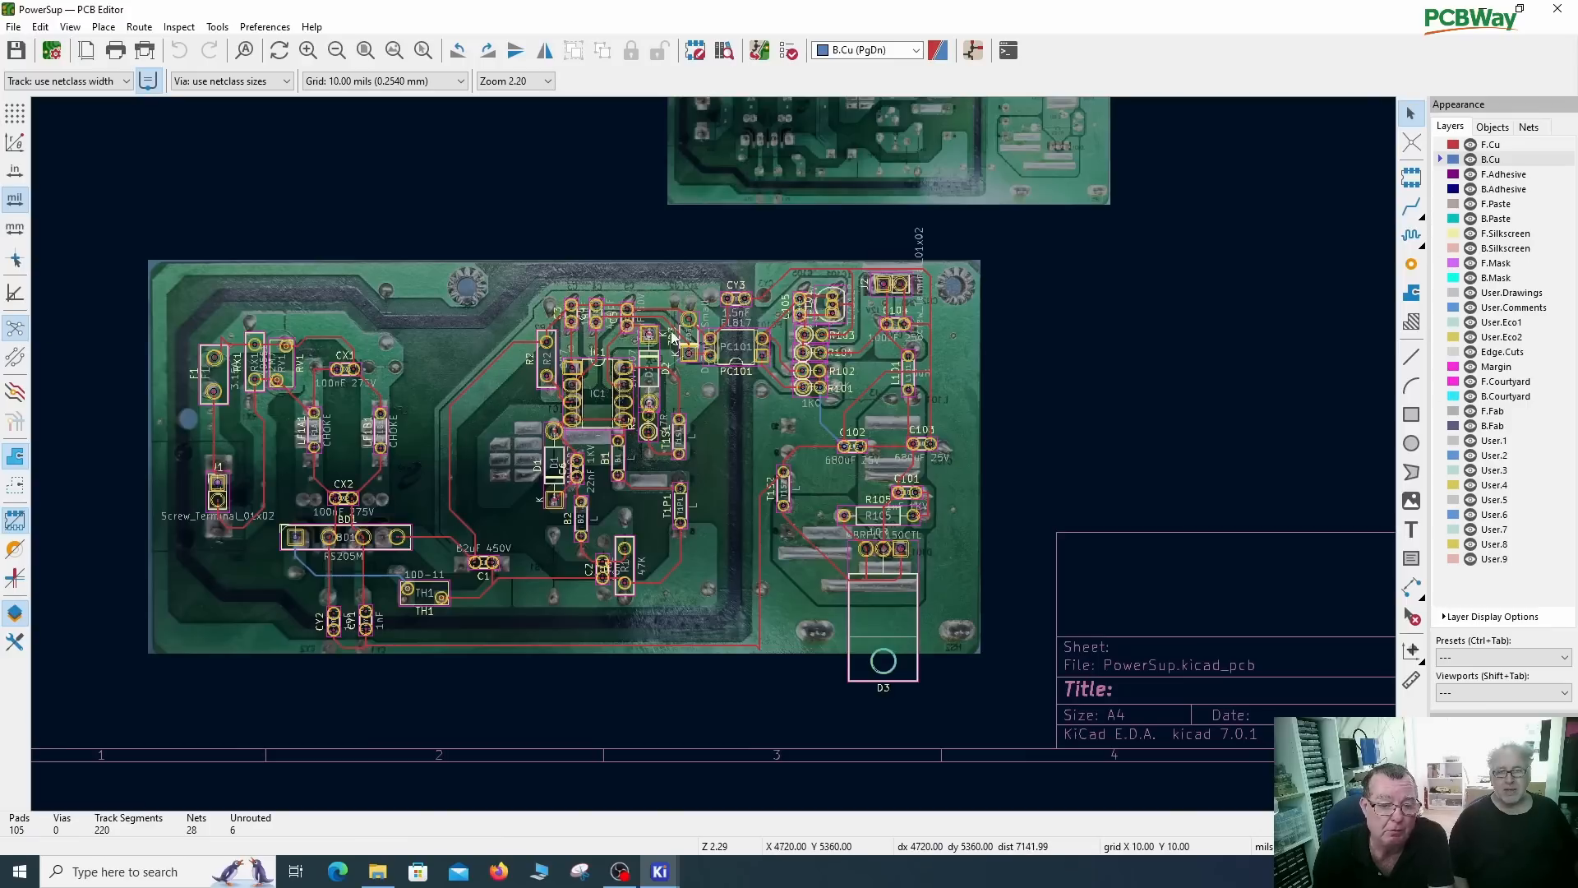
Step: Examine the routed tracks around IC1 and the OUT12V track from R101 to C102, comparing the F.Cu and B.Cu layers
scroll(672, 336, "up", 3)
scroll(598, 482, "up", 3)
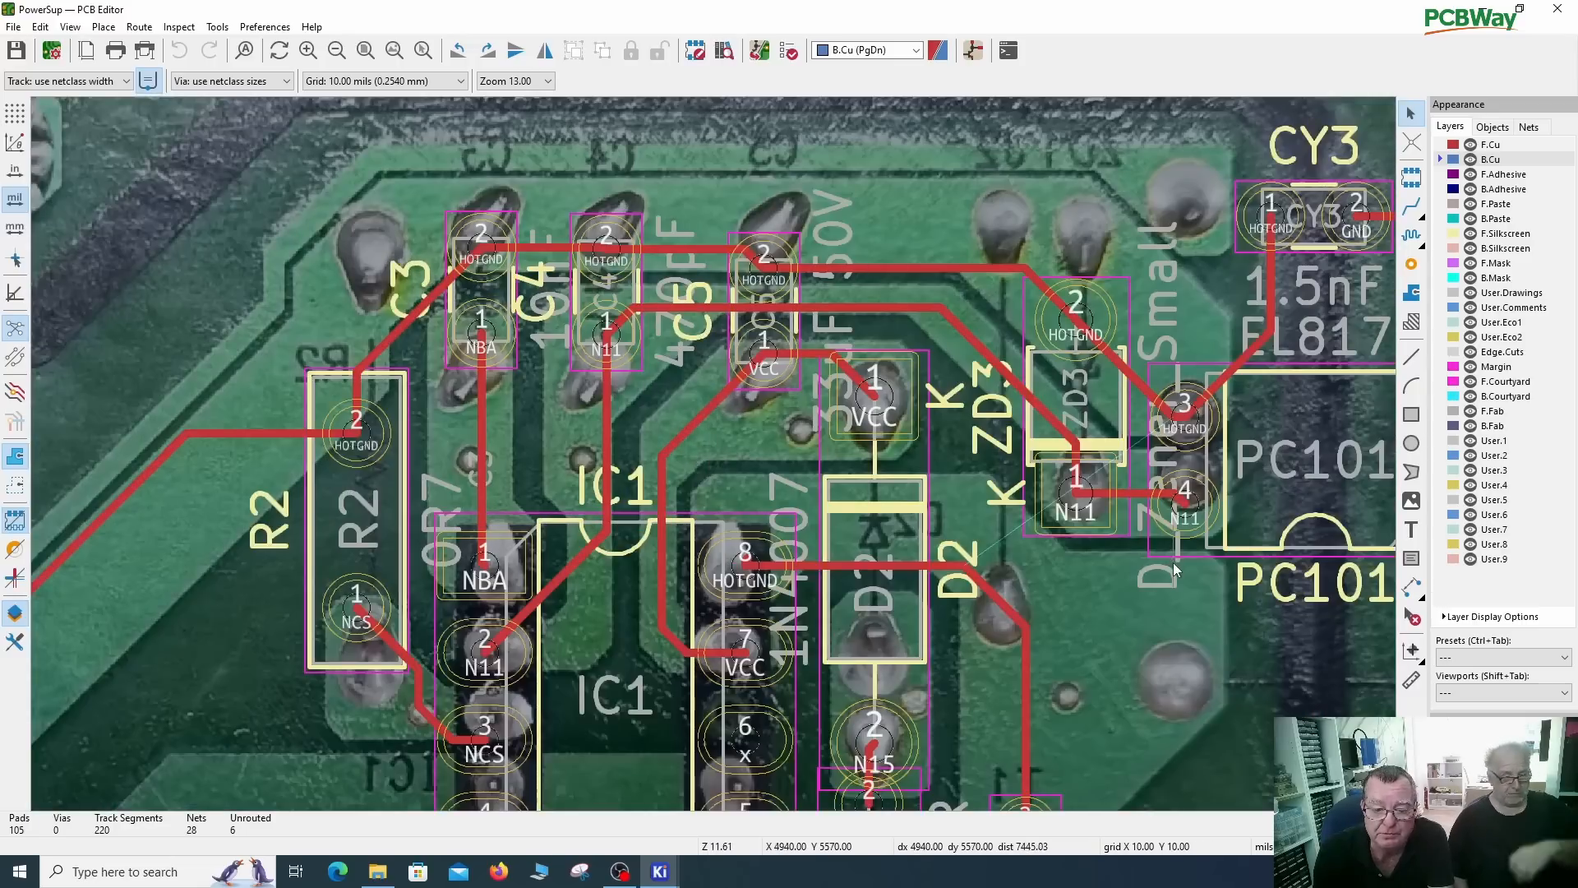
scroll(1172, 562, "down", 2)
scroll(977, 368, "down", 3)
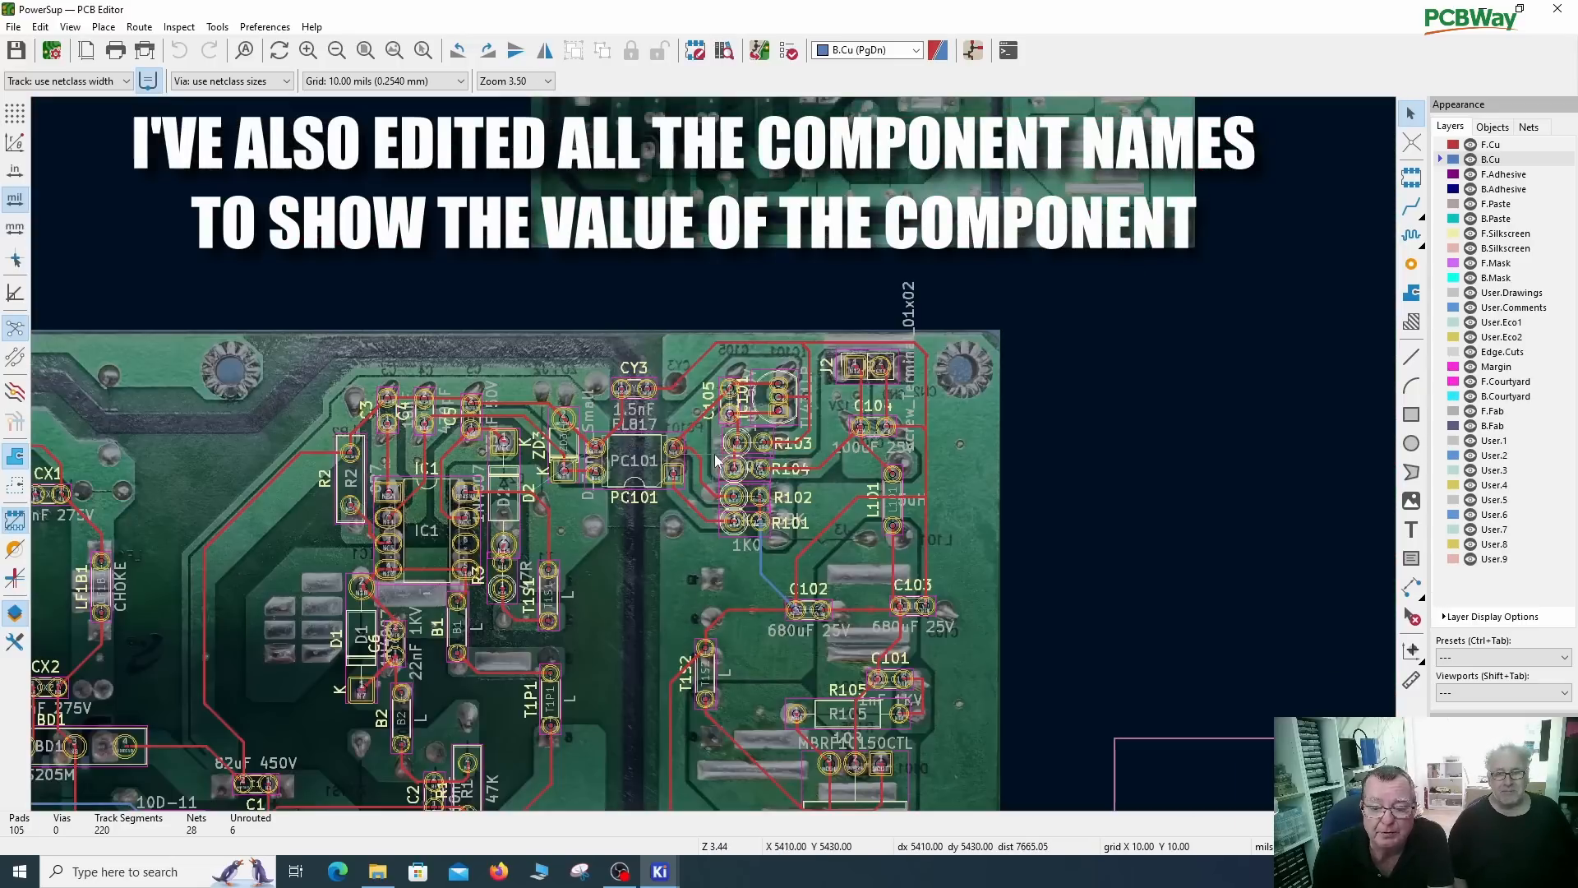
scroll(771, 577, "up", 4)
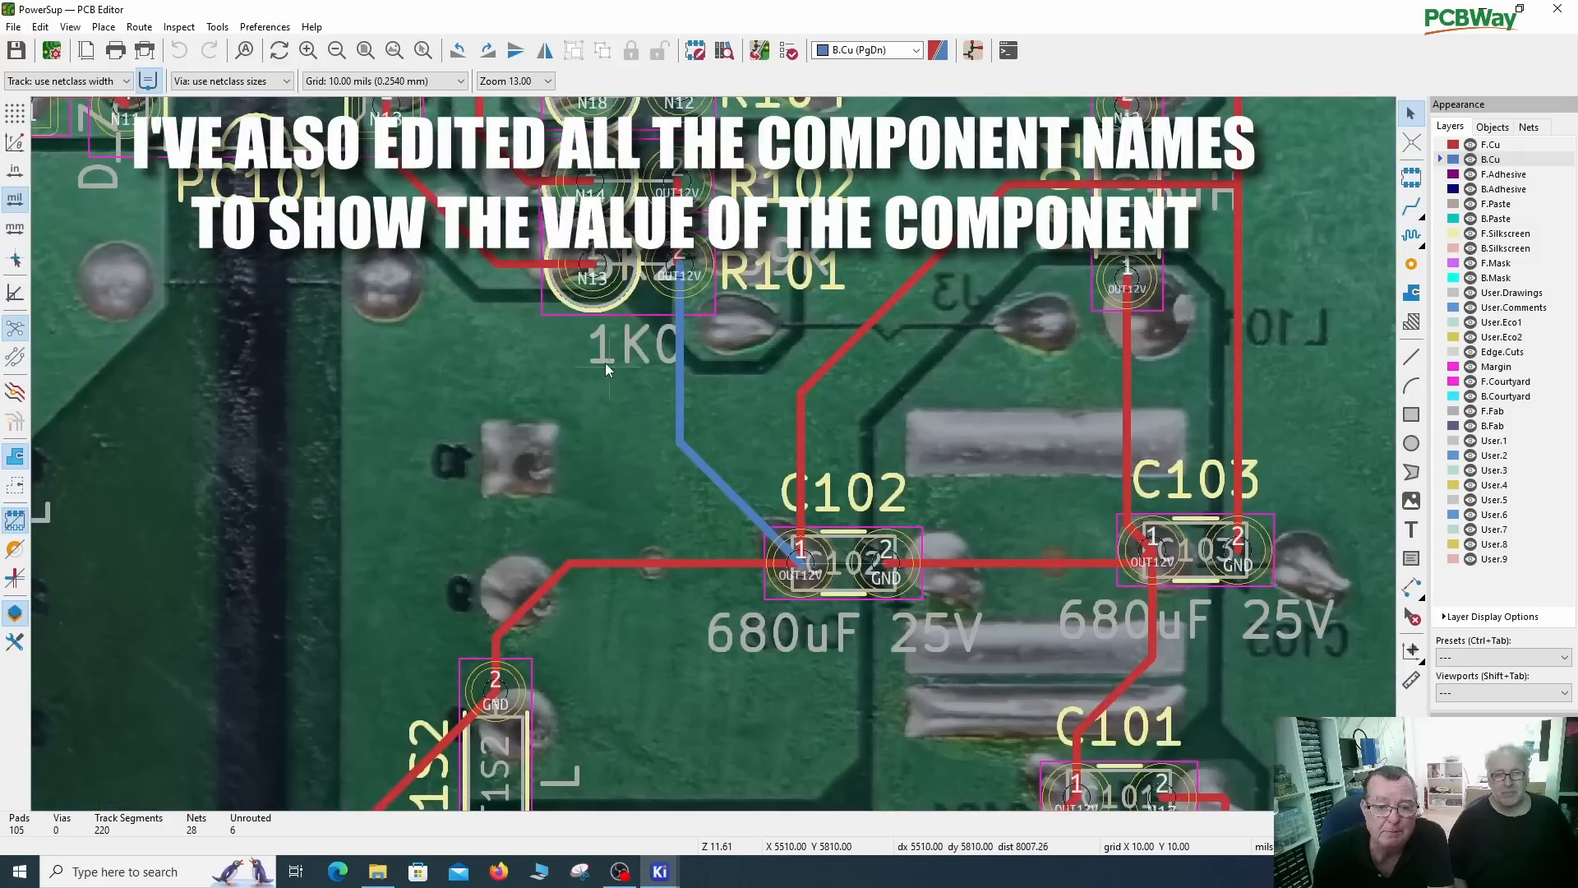
middle_click_drag(784, 360, 592, 370)
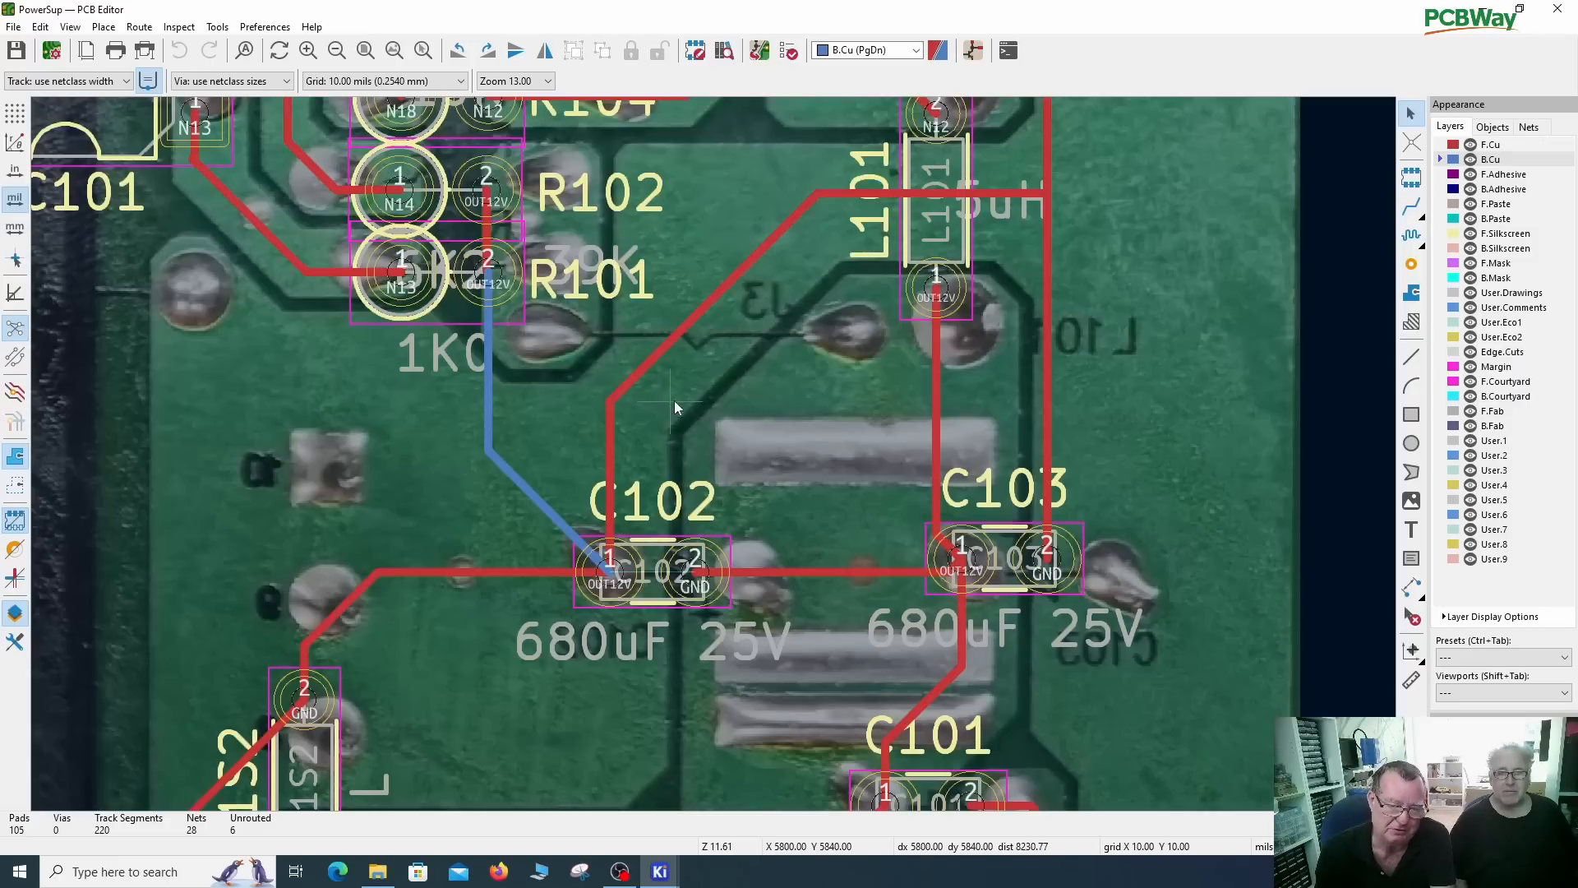
left_click(487, 453)
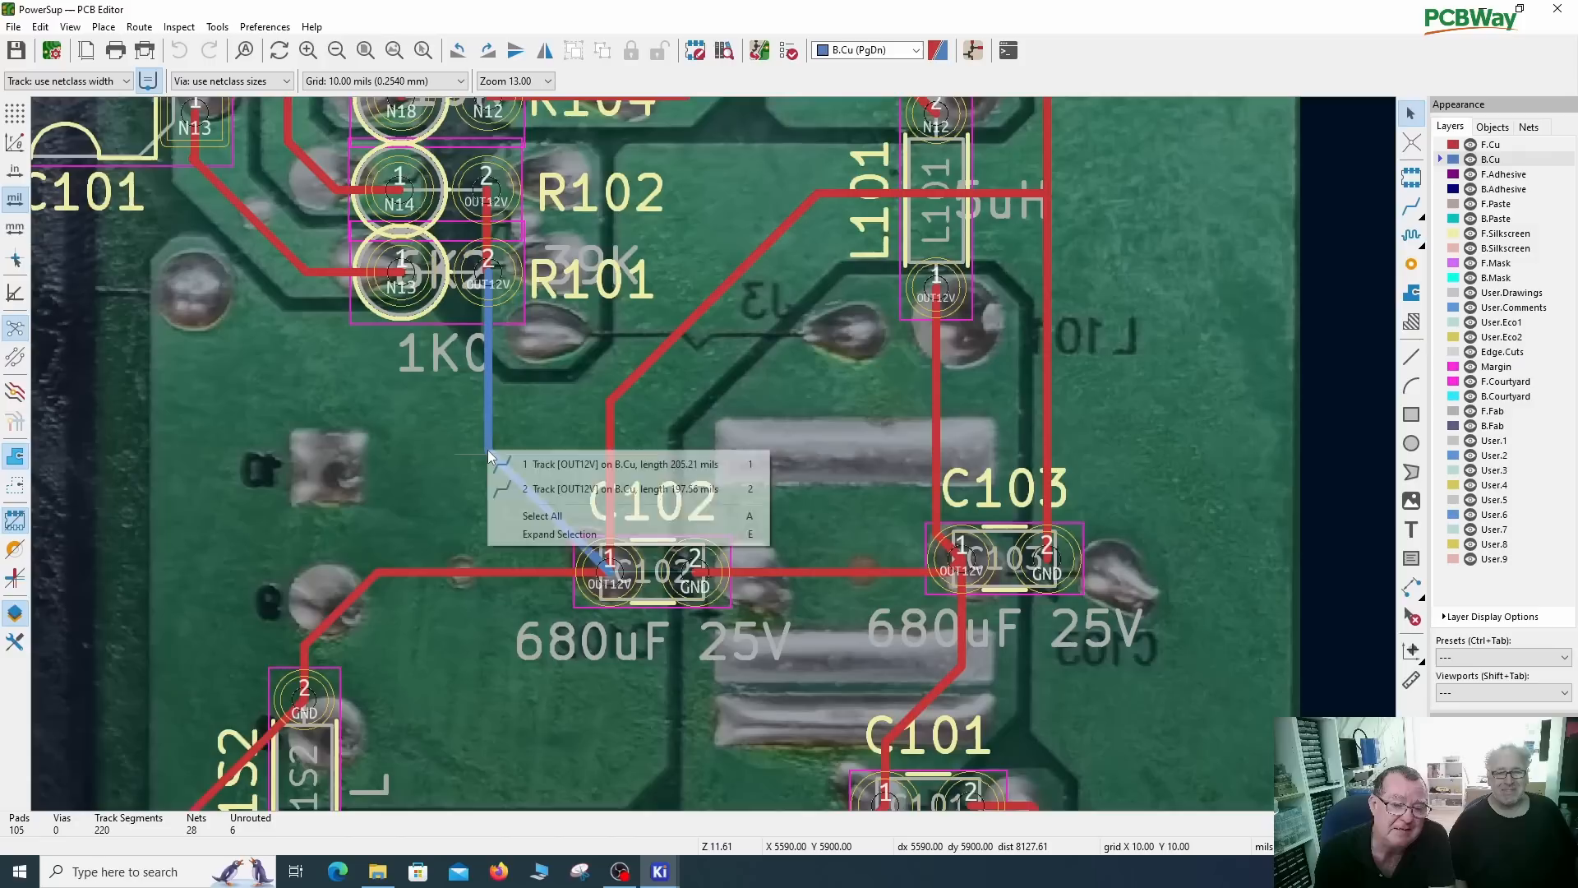
left_click(1456, 149)
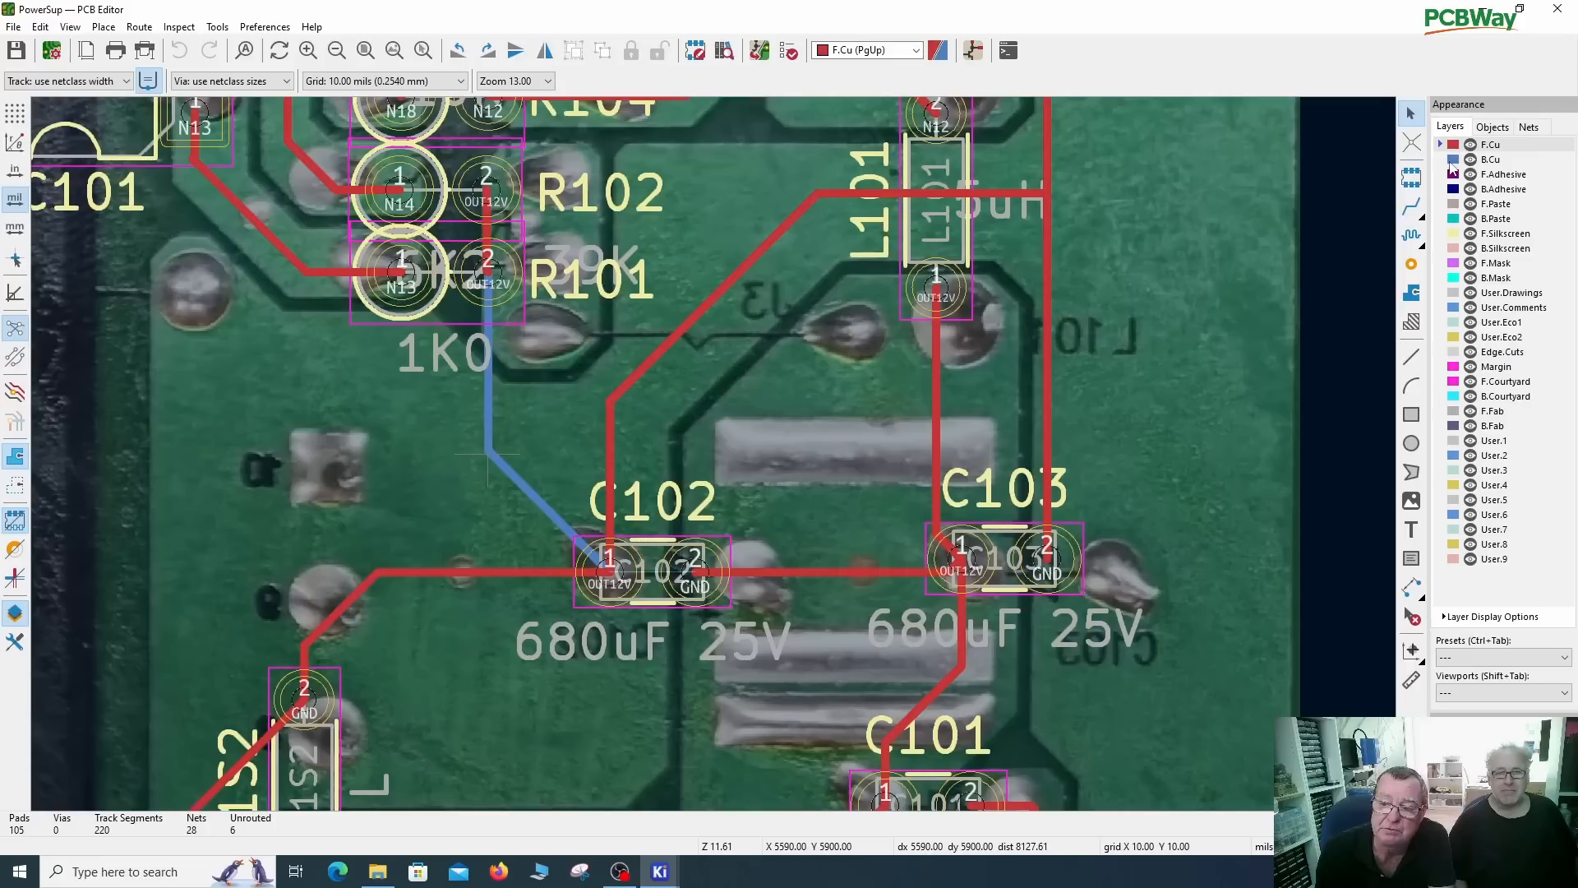
left_click(1451, 162)
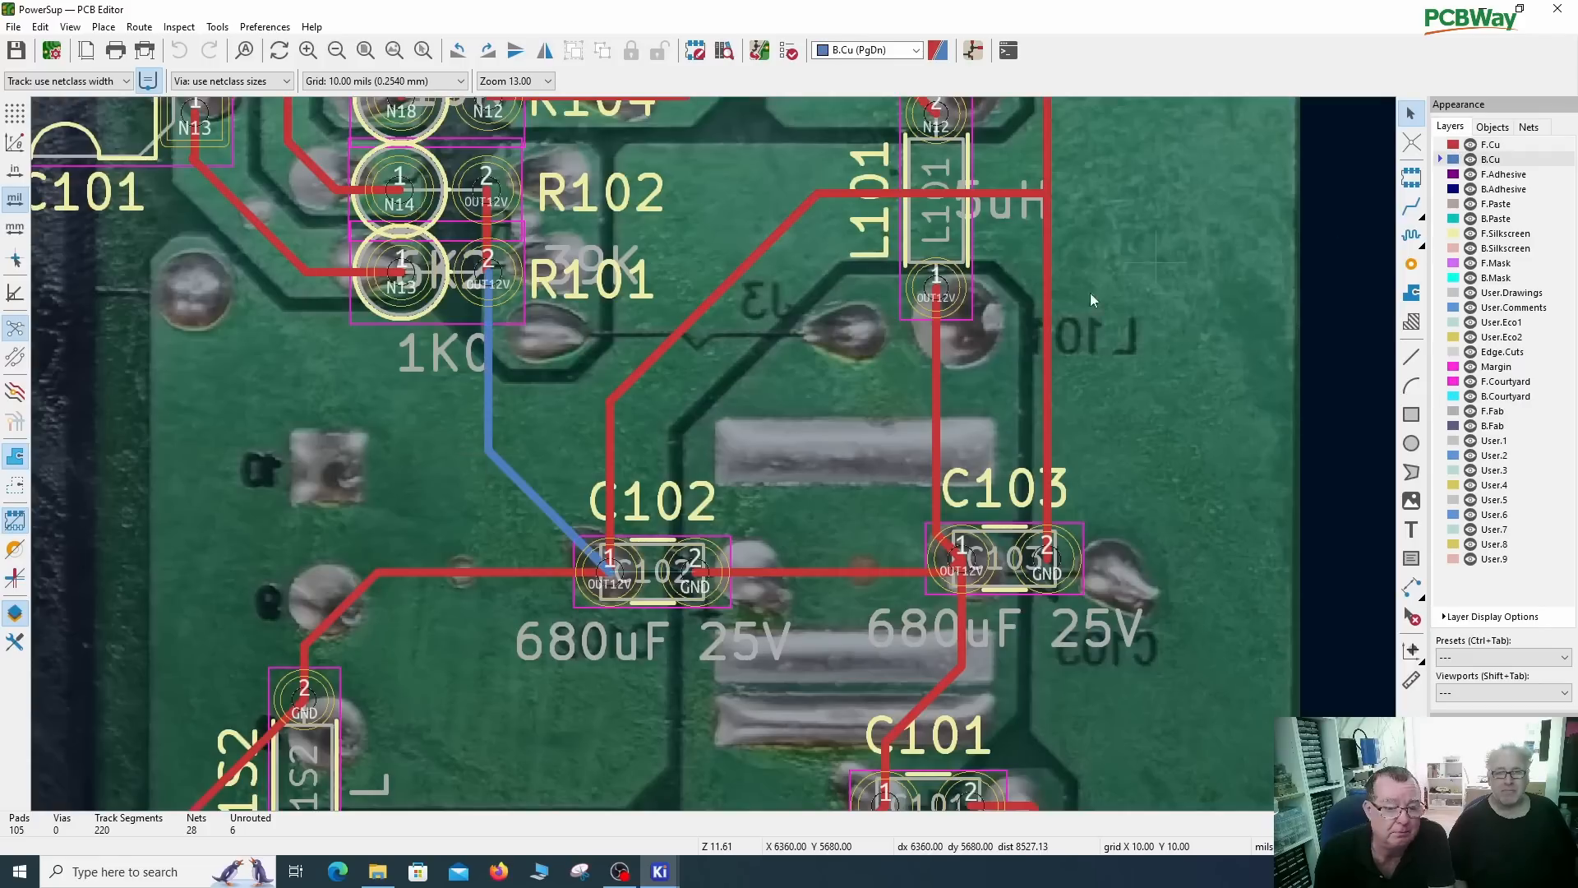
Step: Examine the rest of the routed board, including the B.Cu track between BD1 and TH1 and the area around IC1
scroll(511, 452, "down", 2)
scroll(468, 587, "down", 1)
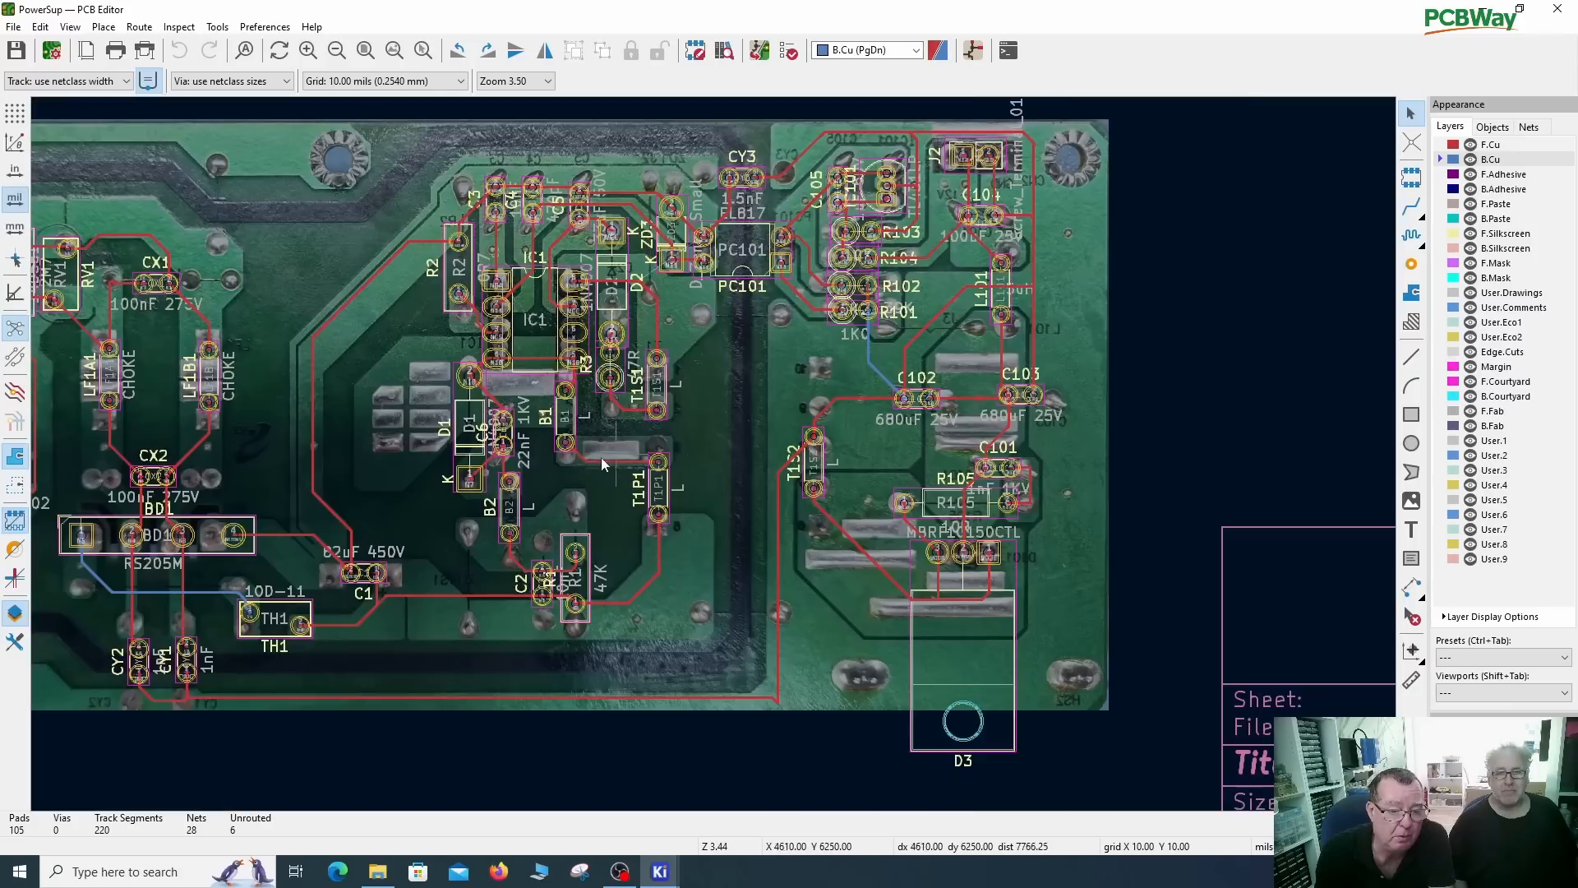
scroll(143, 544, "up", 2)
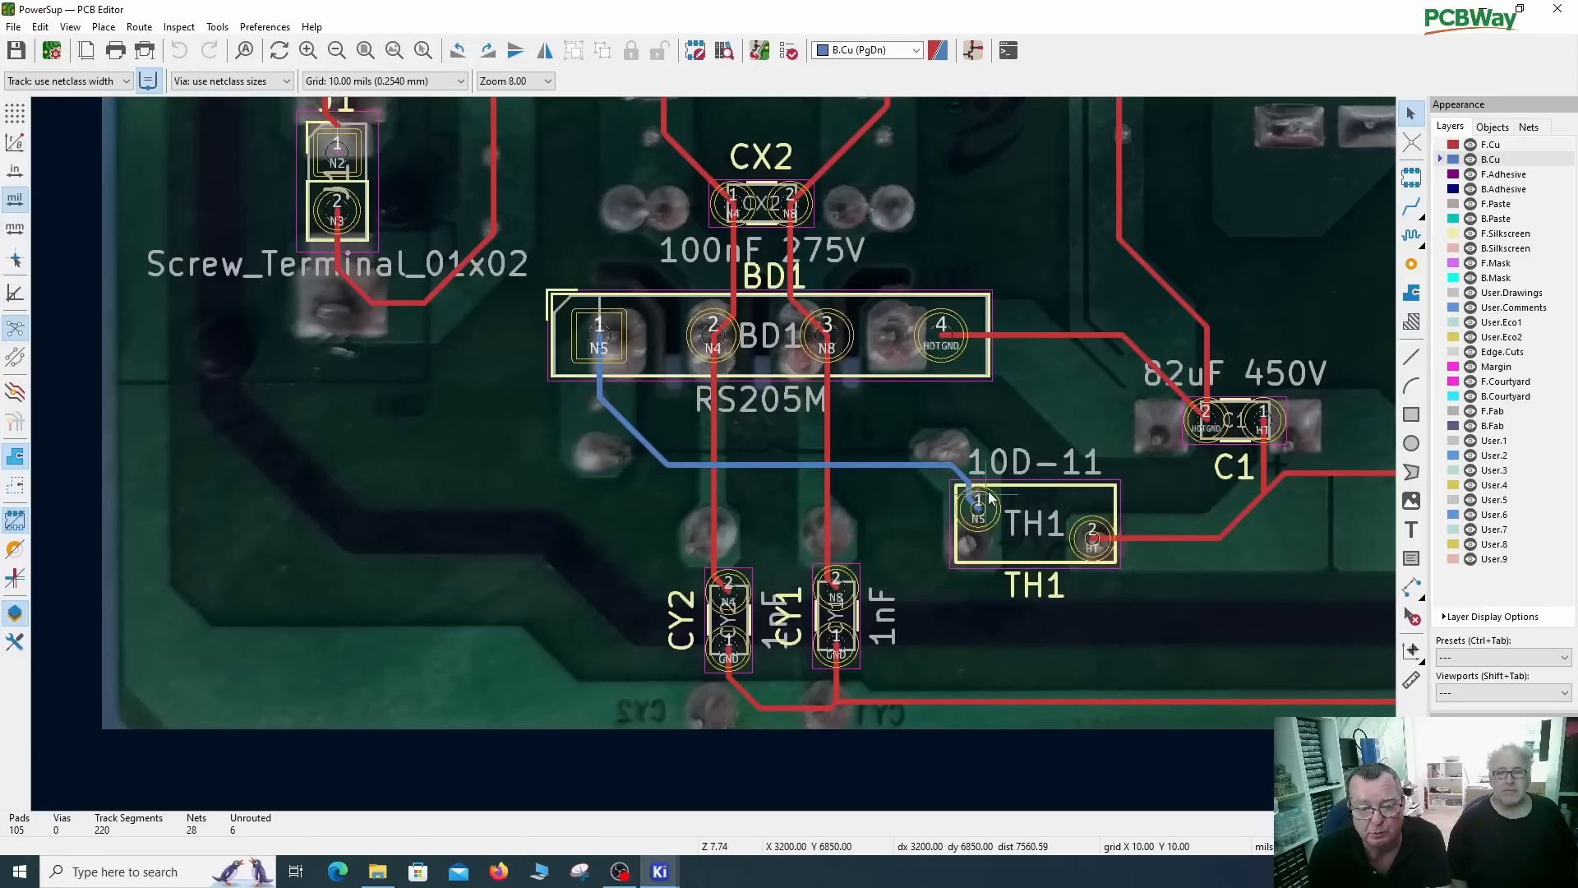
scroll(990, 498, "down", 3)
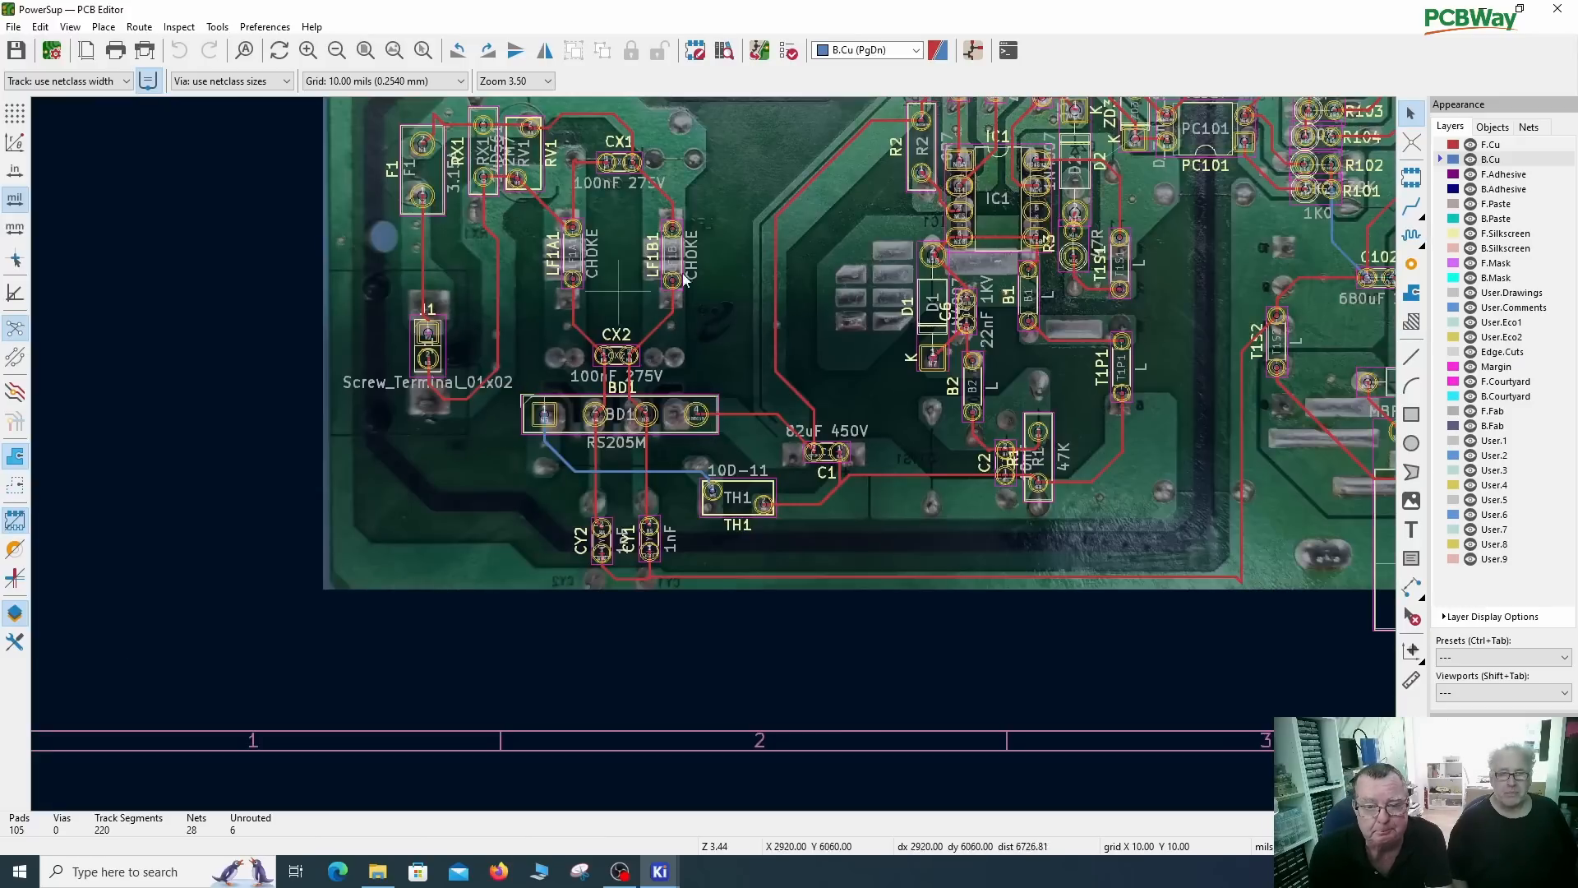
scroll(724, 370, "down", 2)
scroll(713, 454, "up", 4)
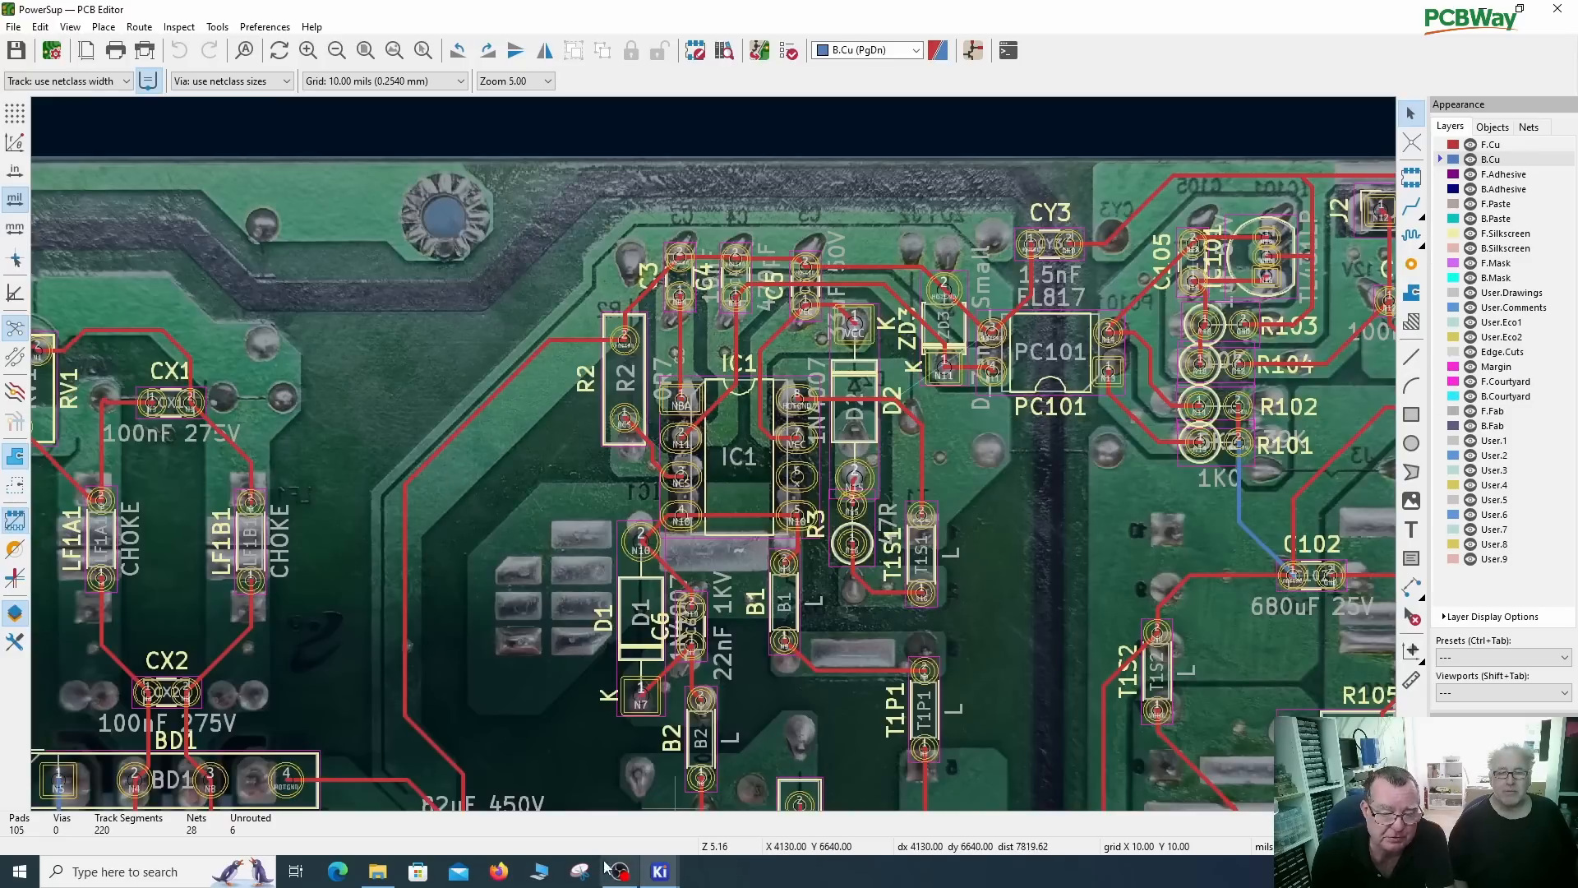
Step: Switch to the schematic and examine the net labels on the components across the whole sheet, including the chokes and RV1
left_click(539, 871)
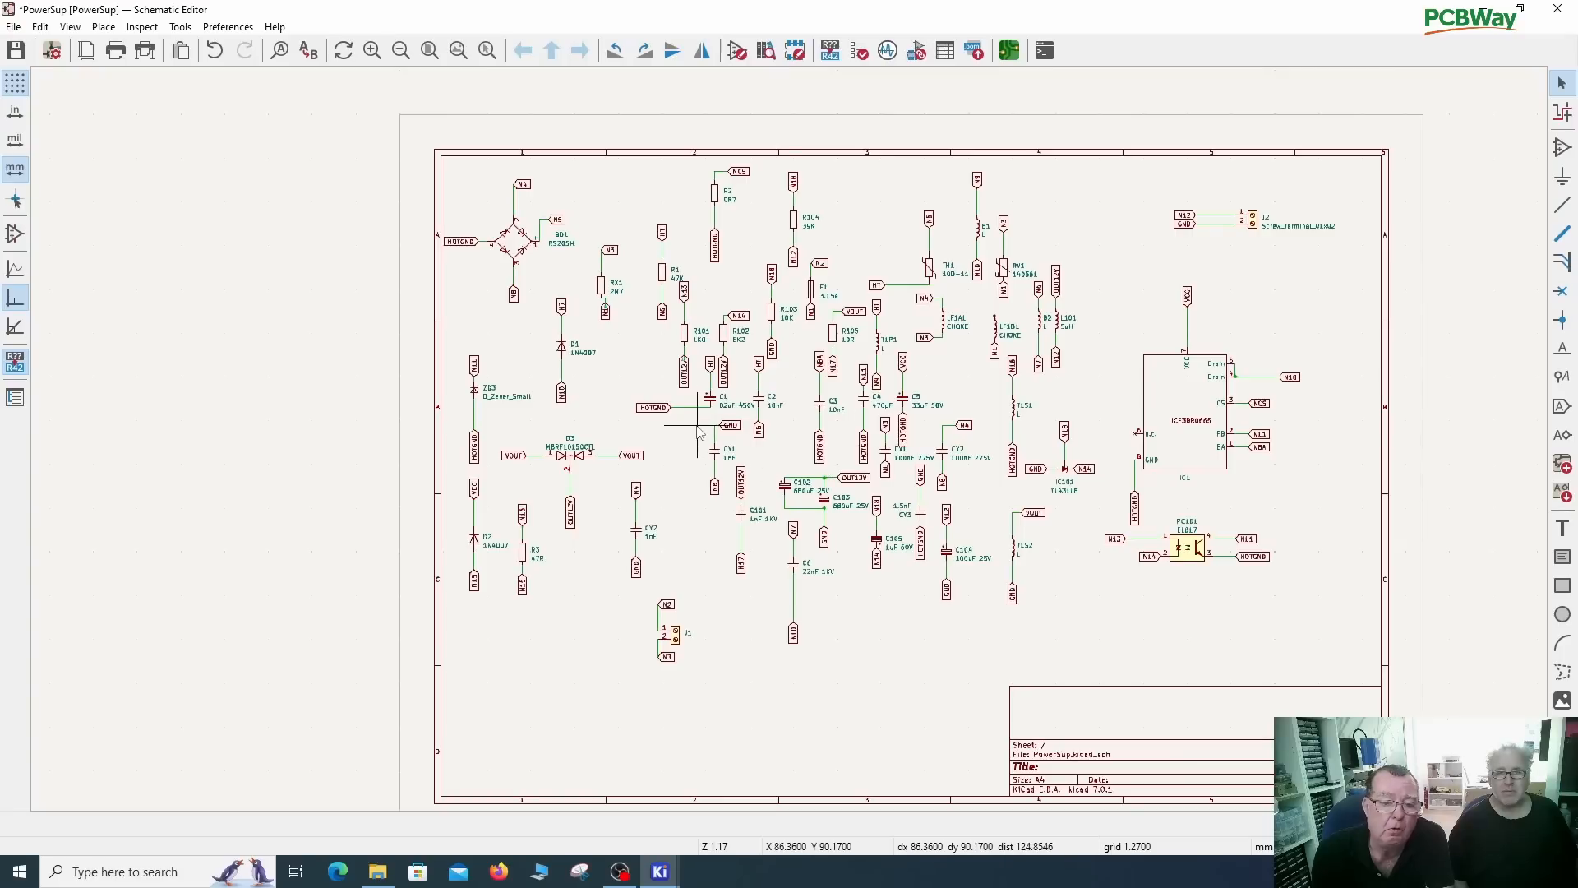
scroll(575, 386, "up", 5)
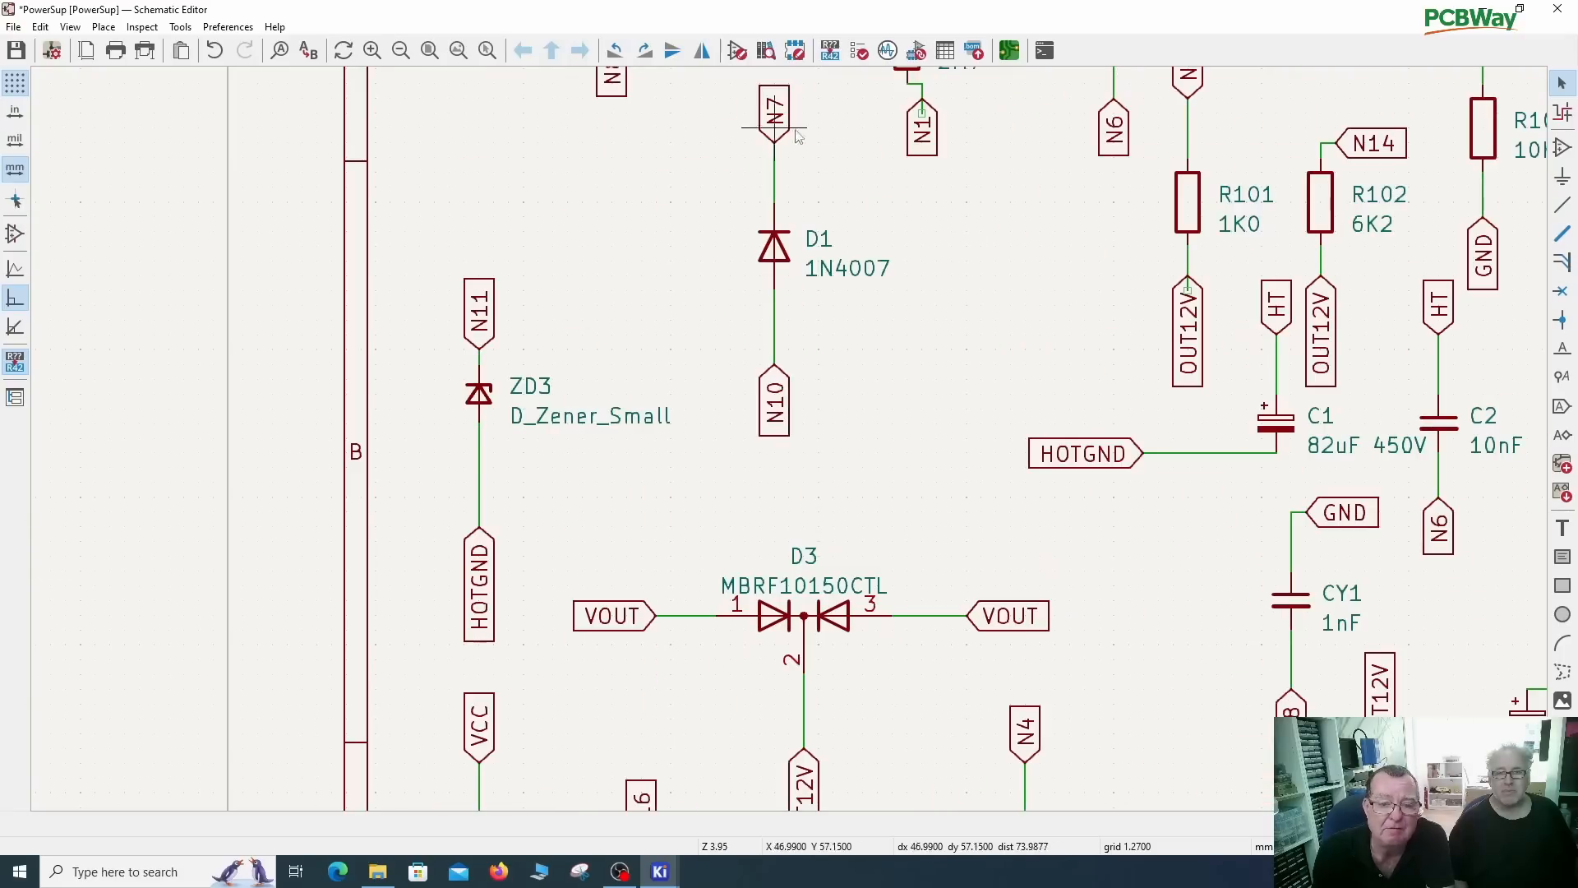
scroll(933, 387, "down", 2)
scroll(1025, 508, "up", 3)
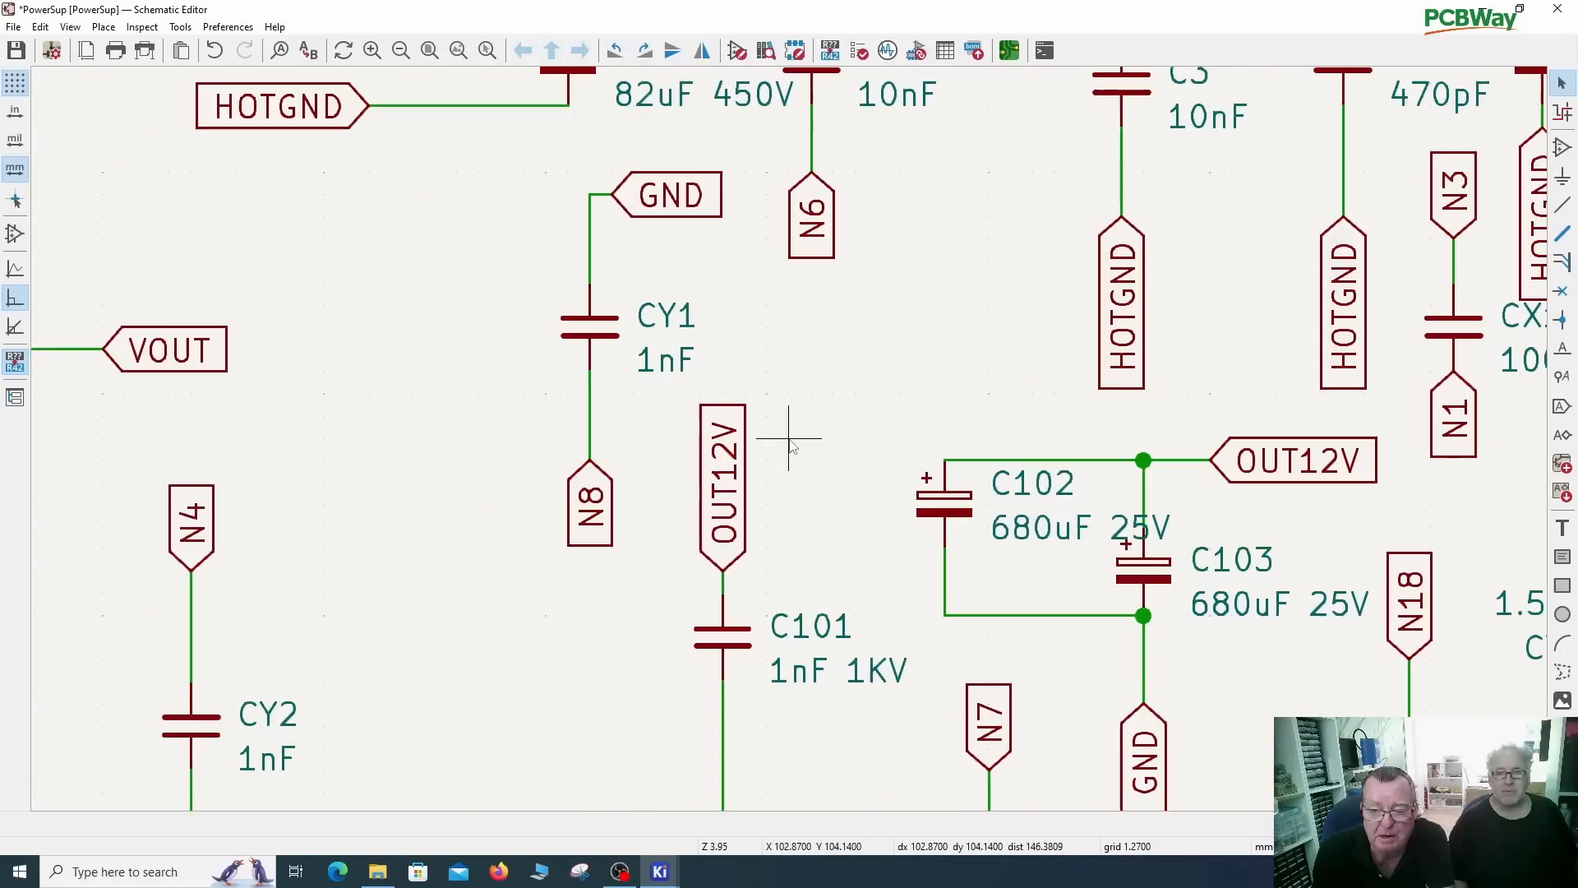
scroll(963, 374, "down", 4)
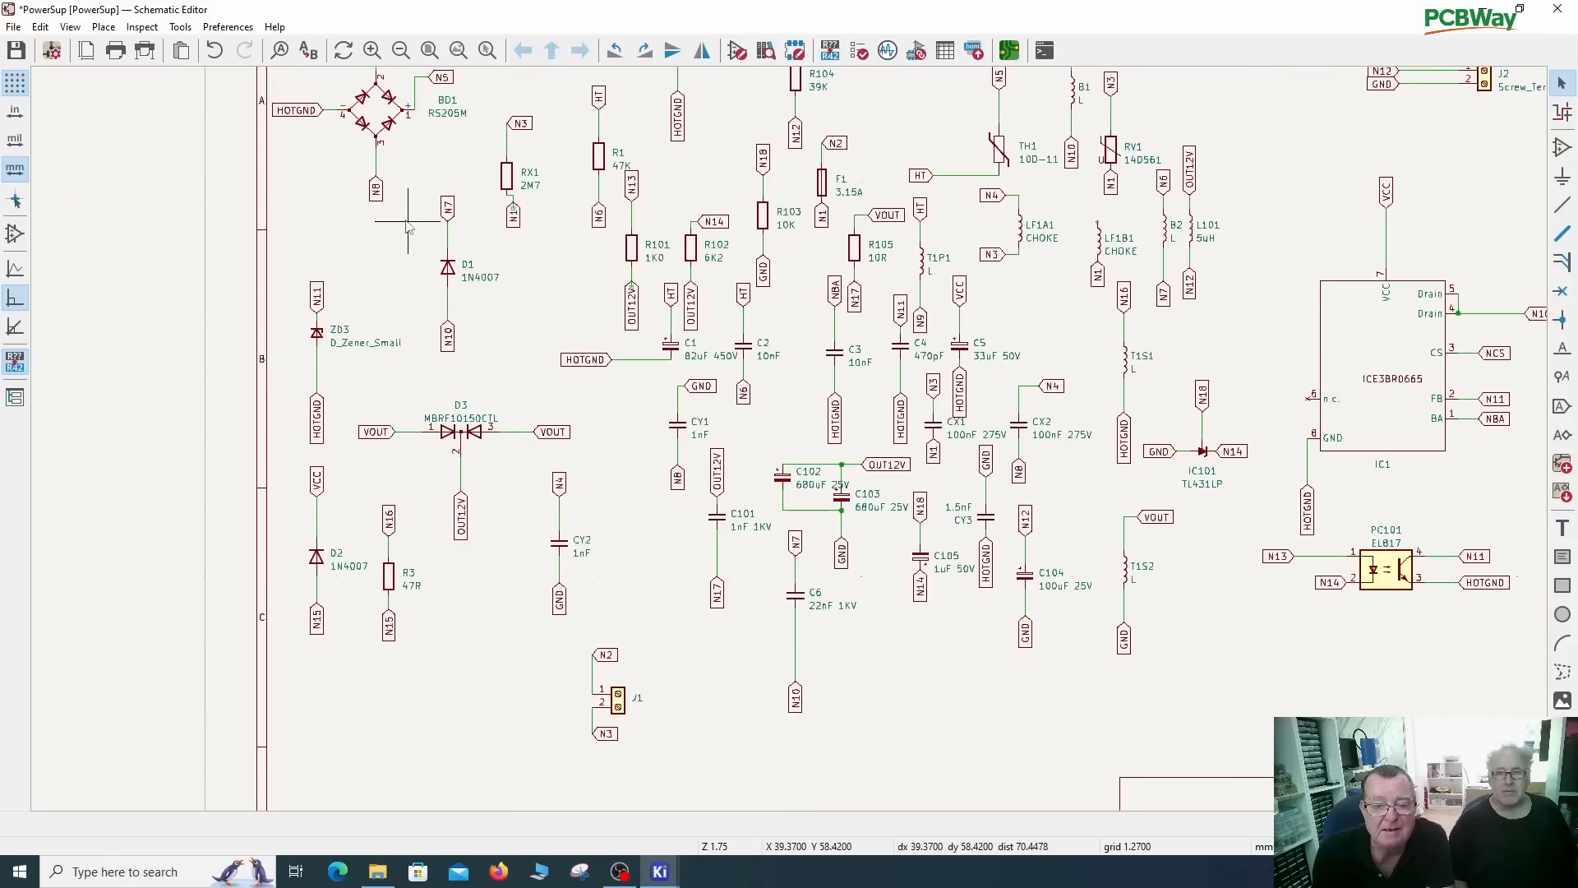
scroll(1037, 508, "down", 2)
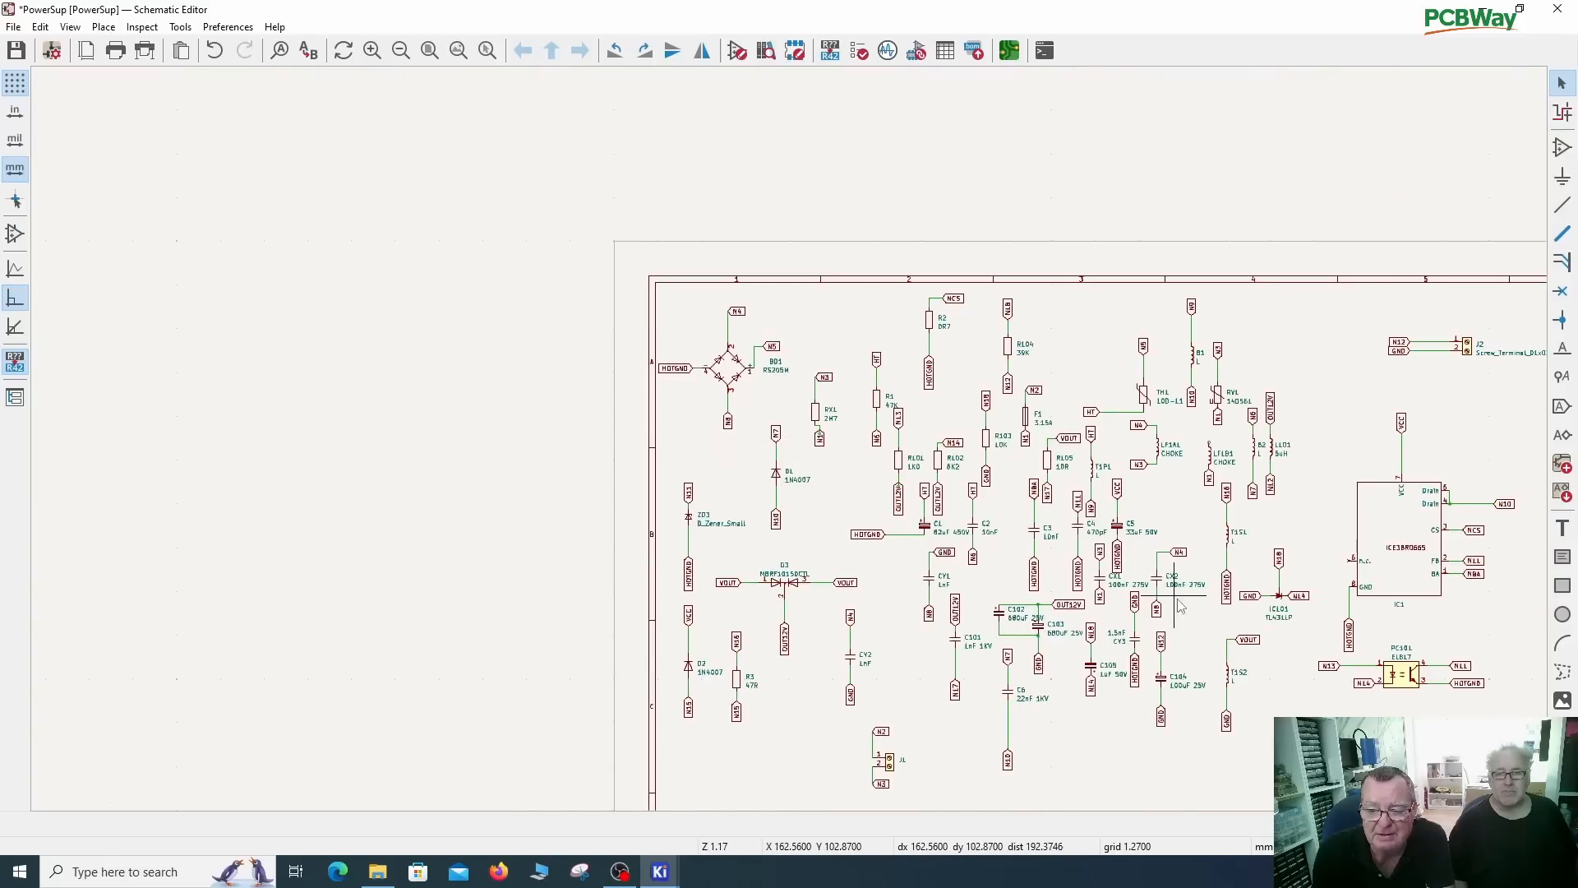
scroll(1185, 632, "up", 2)
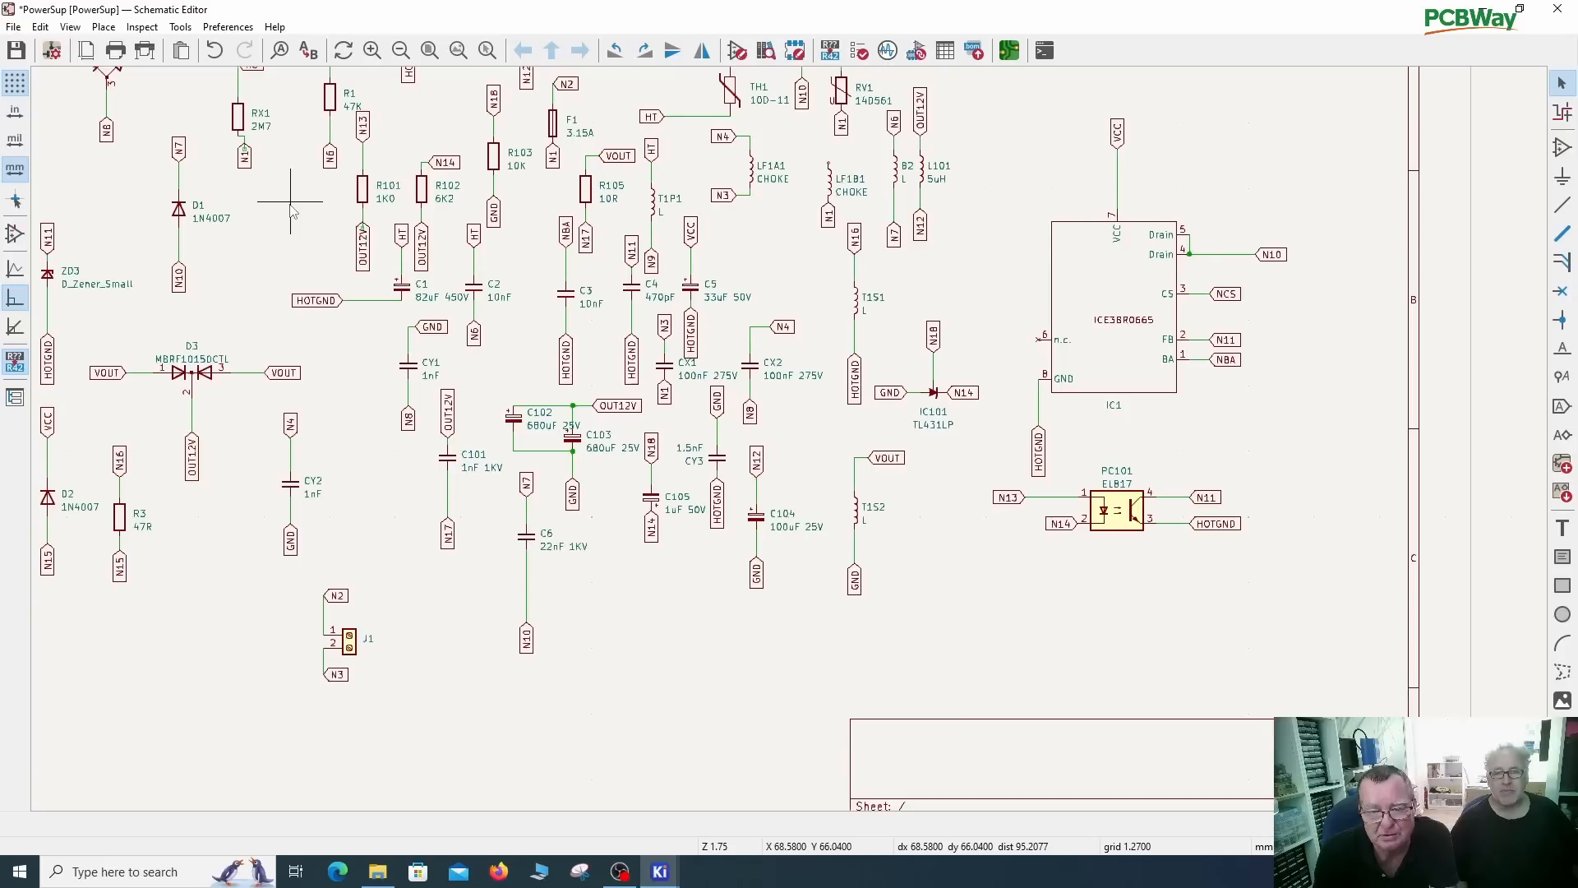
scroll(245, 134, "down", 1)
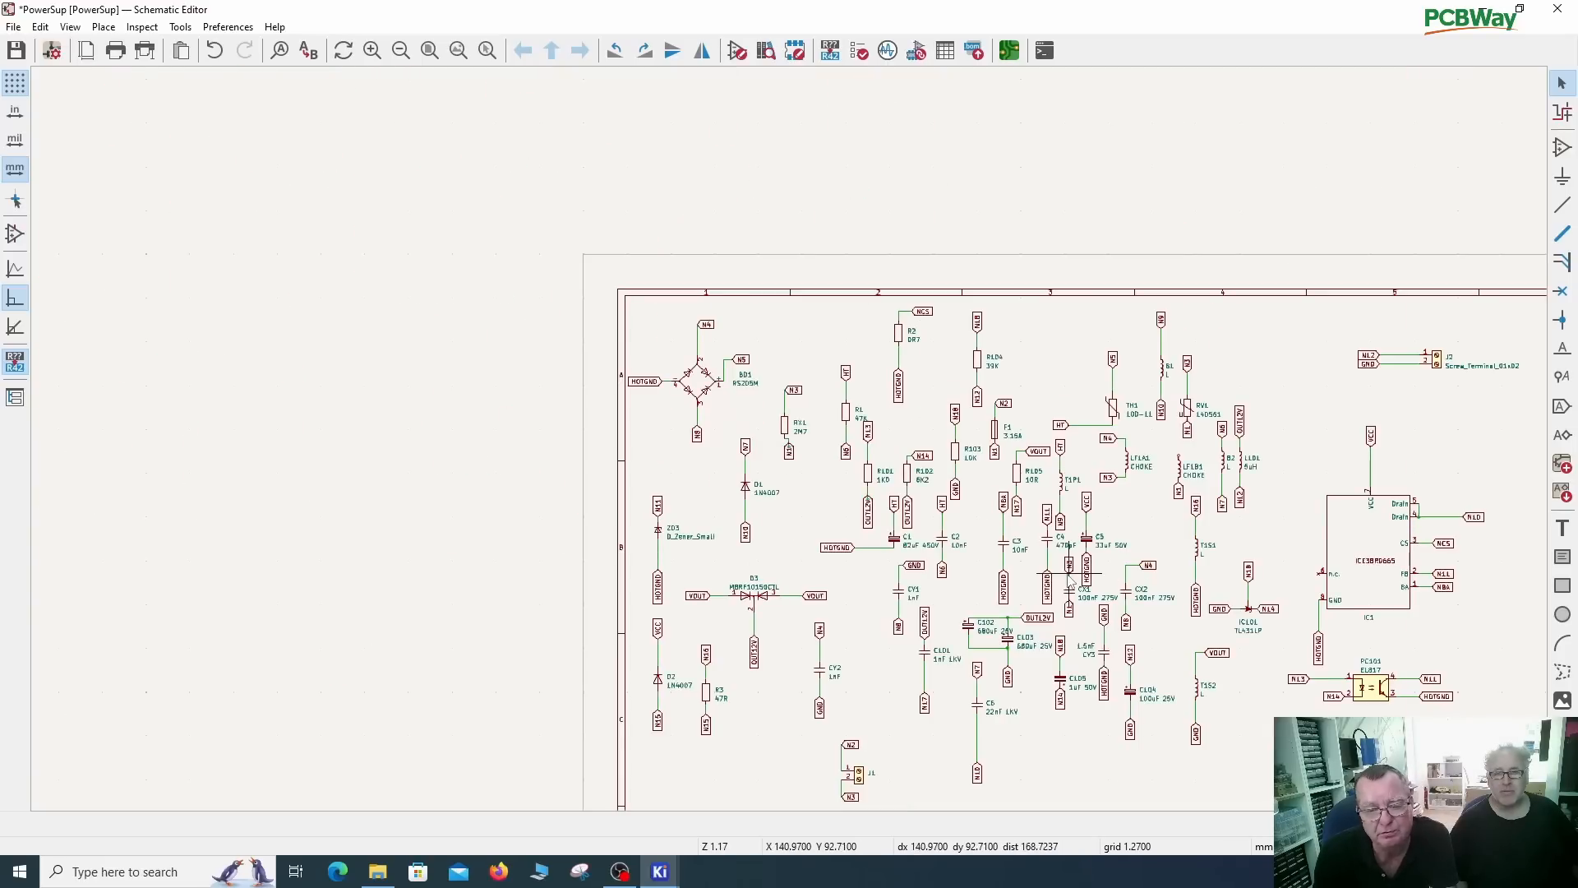
scroll(1068, 576, "up", 2)
scroll(789, 444, "up", 1)
scroll(793, 446, "down", 1)
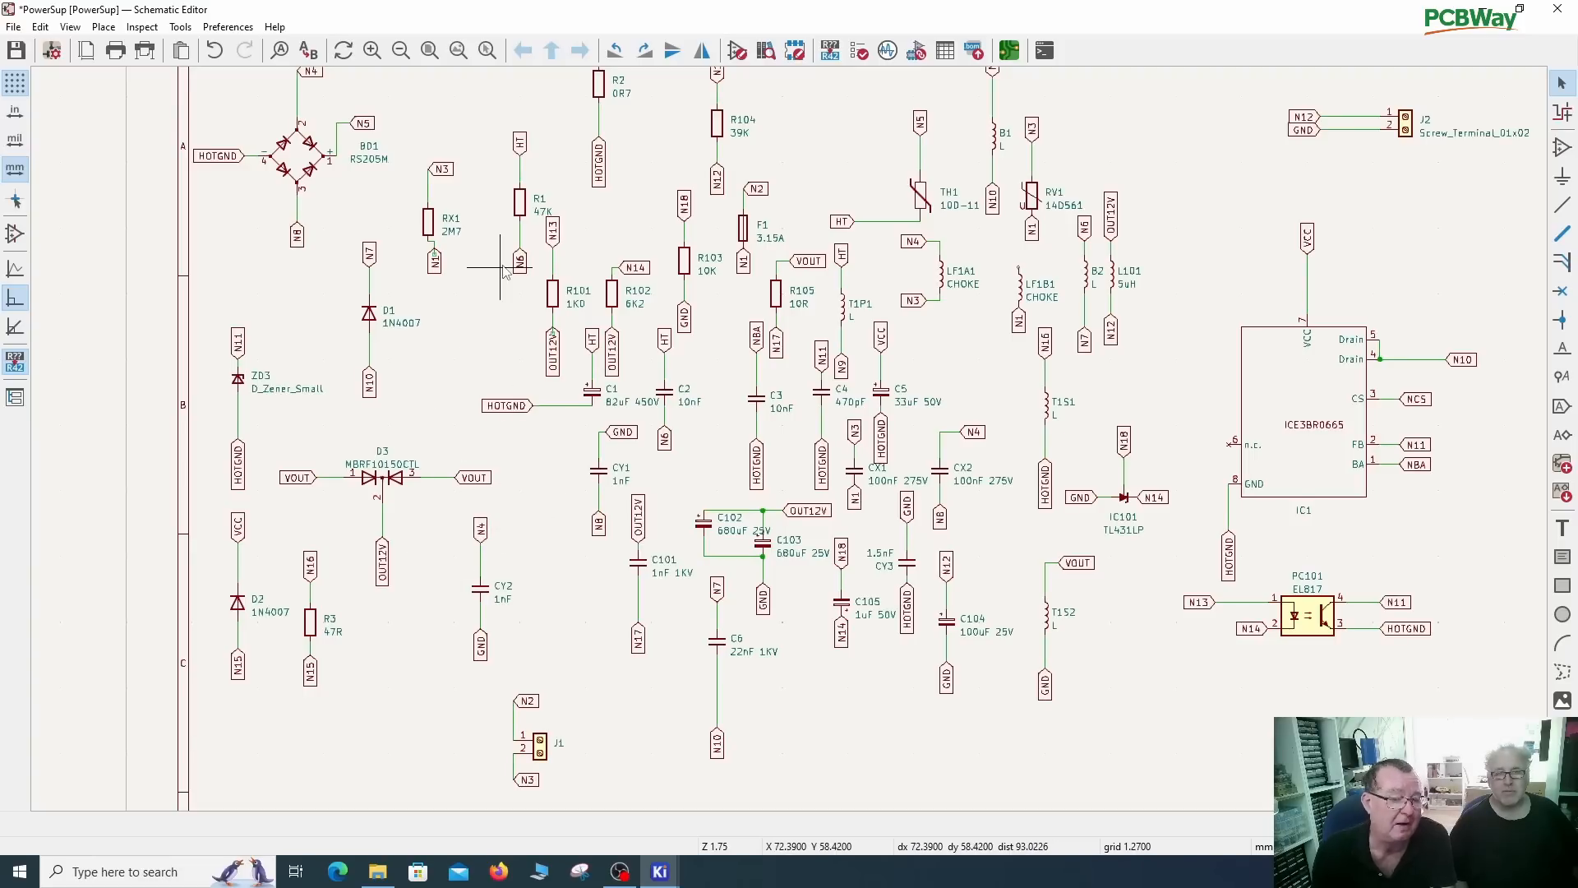
scroll(789, 433, "down", 3)
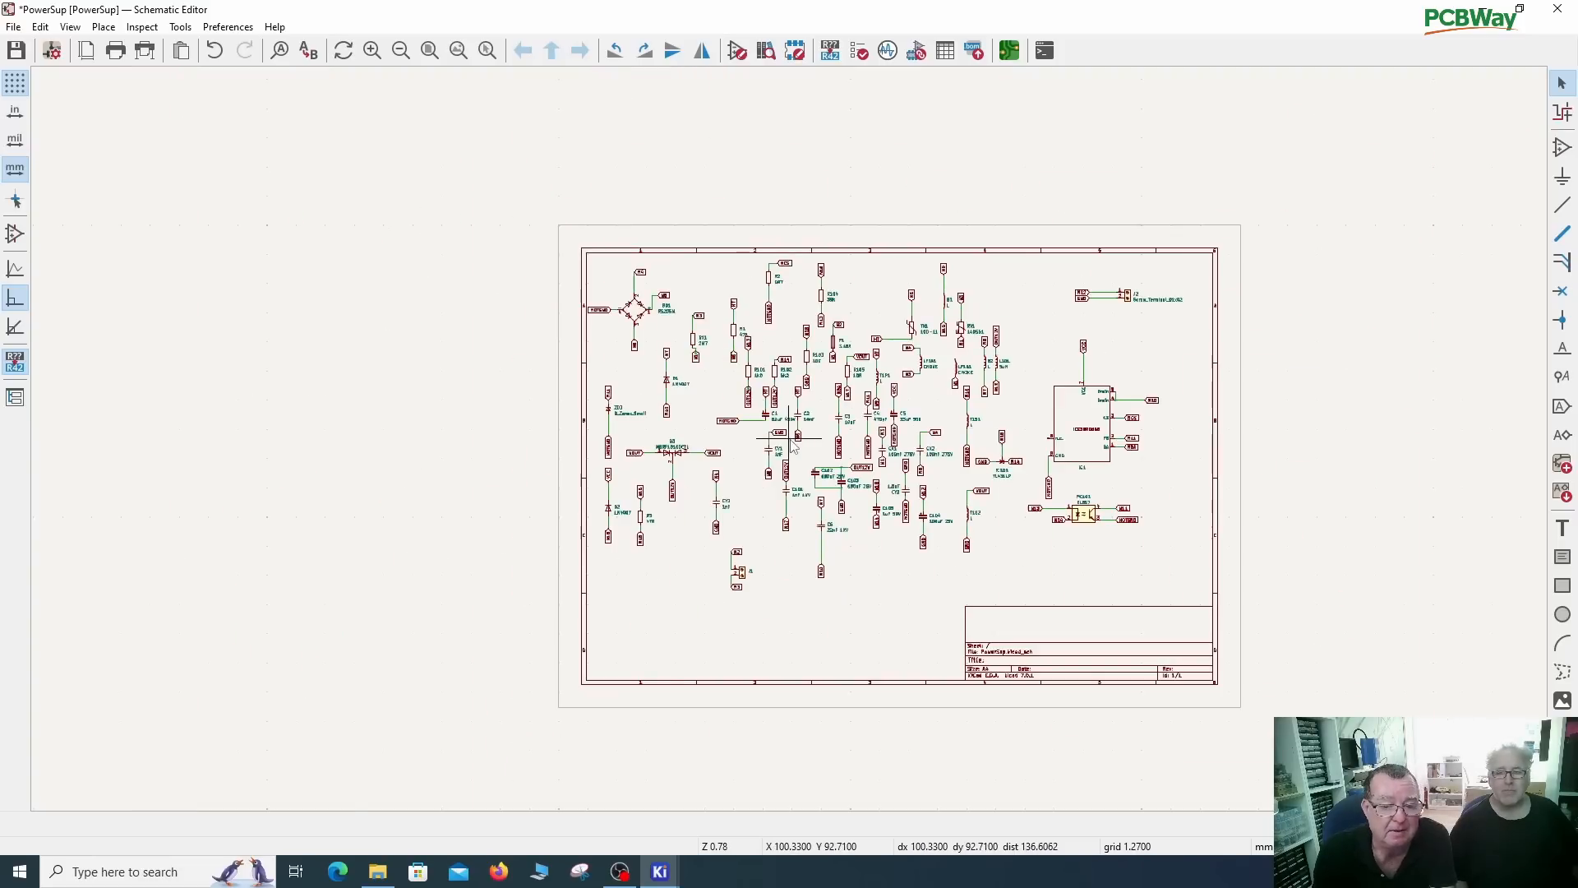
scroll(869, 440, "up", 2)
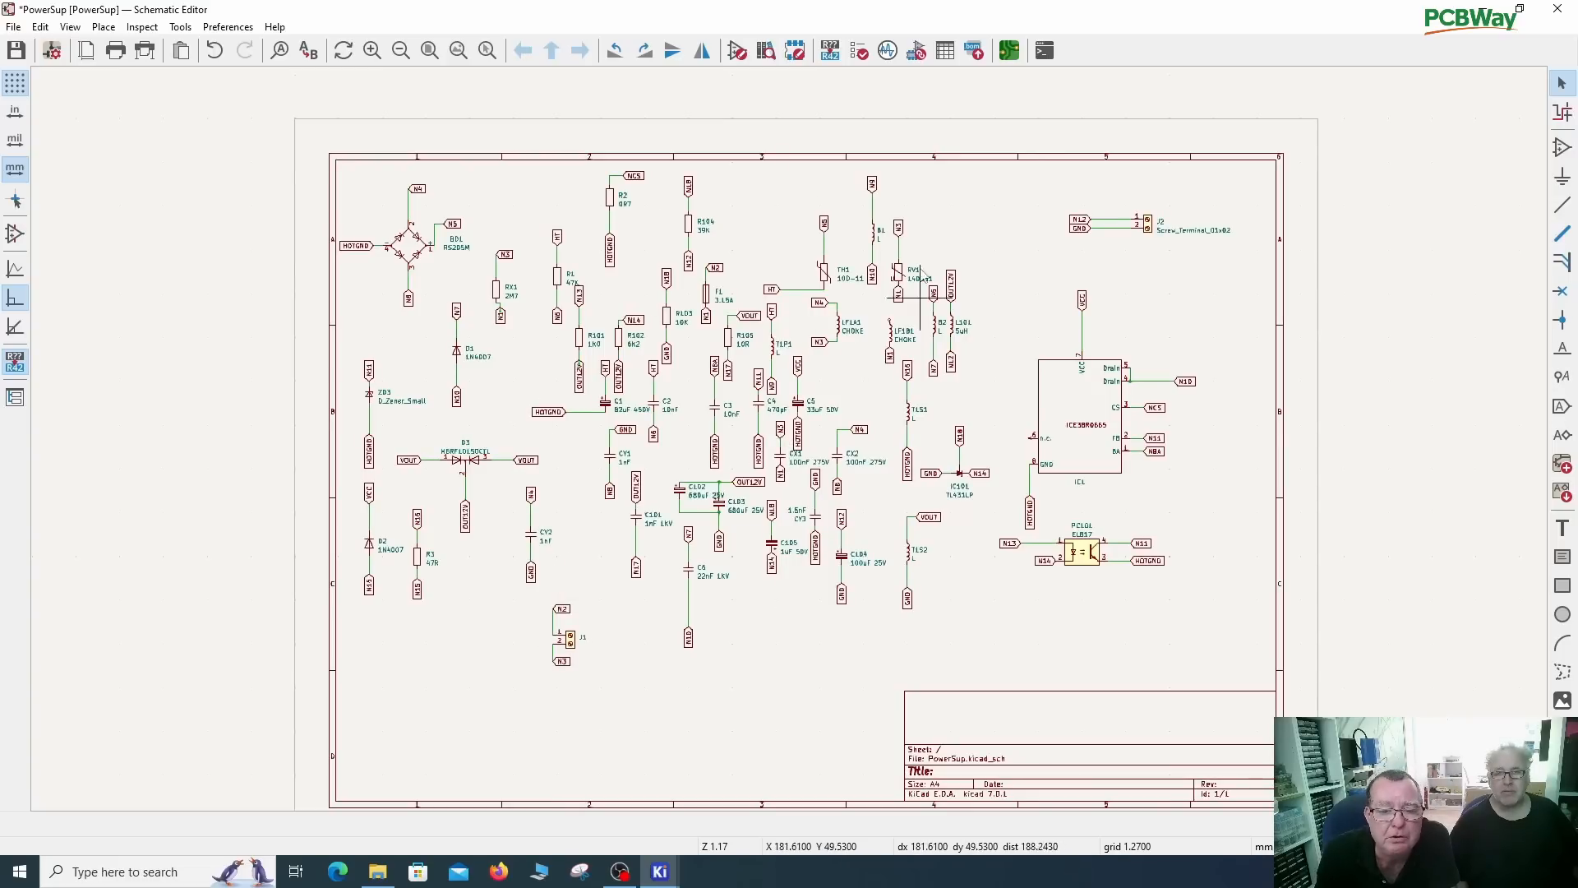
scroll(832, 302, "up", 3)
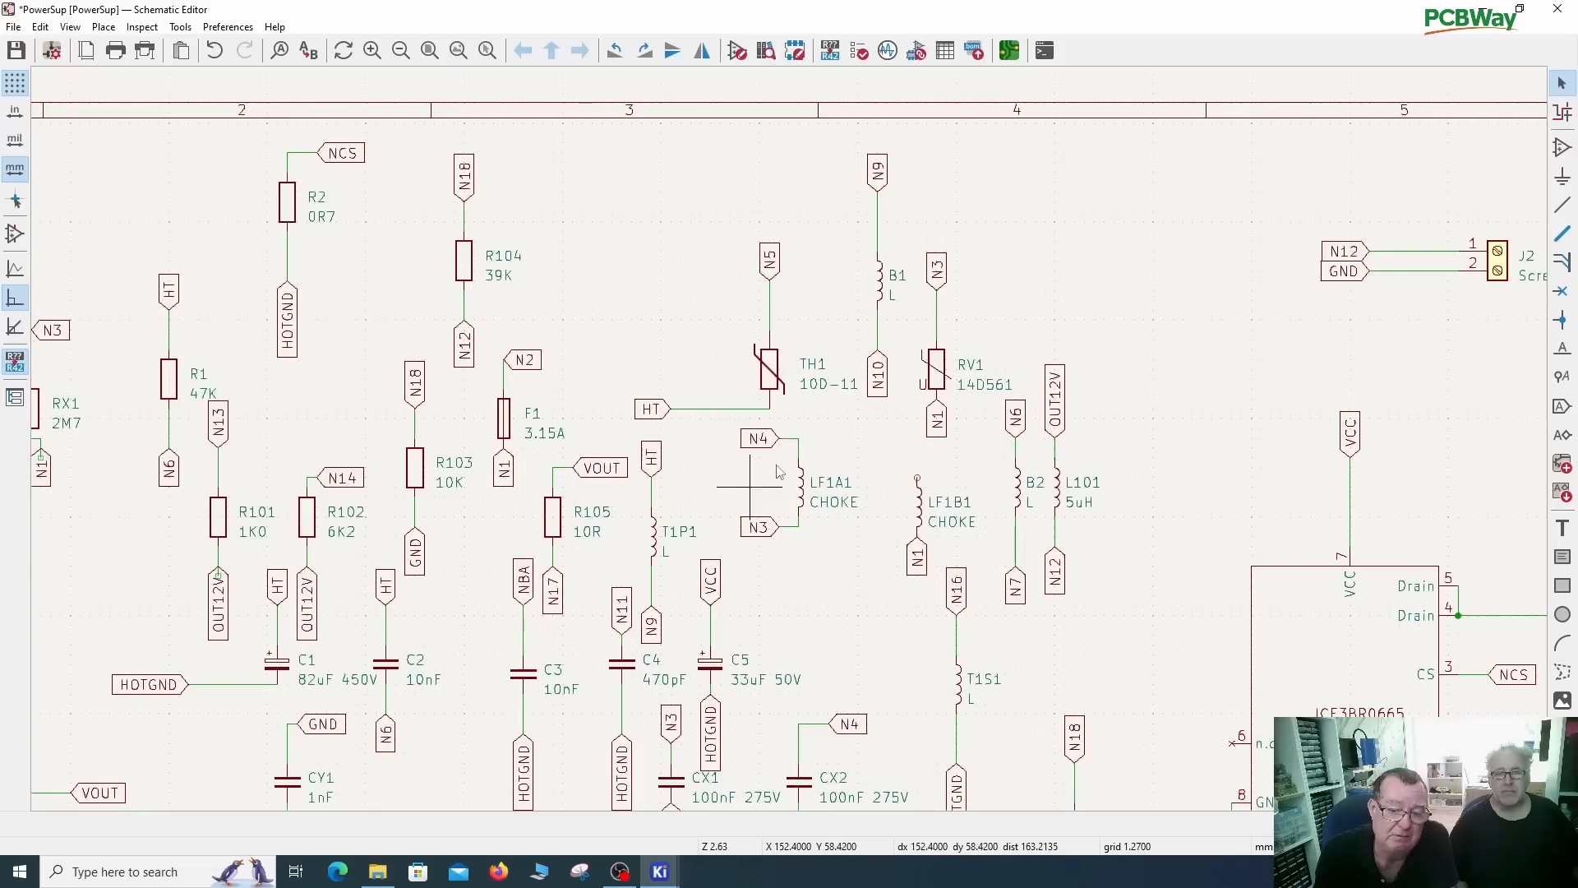
scroll(762, 443, "down", 3)
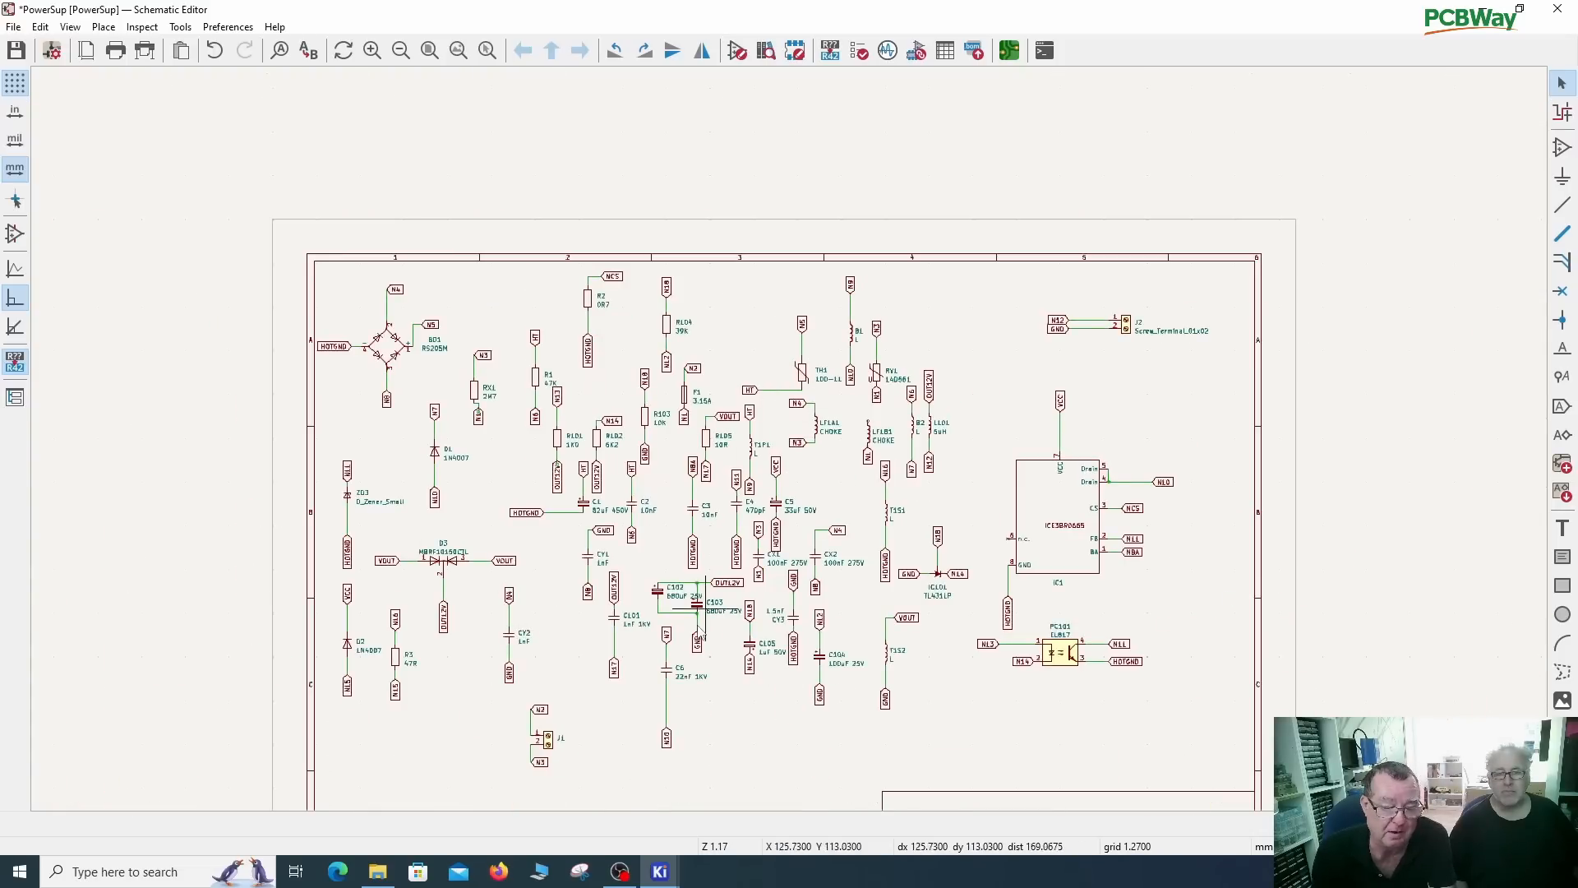
Step: Bring up the board beside the schematic and cross-probe pad 2 of T1S1 and an upper pad of IC1 into the schematic
mouse_move(662, 876)
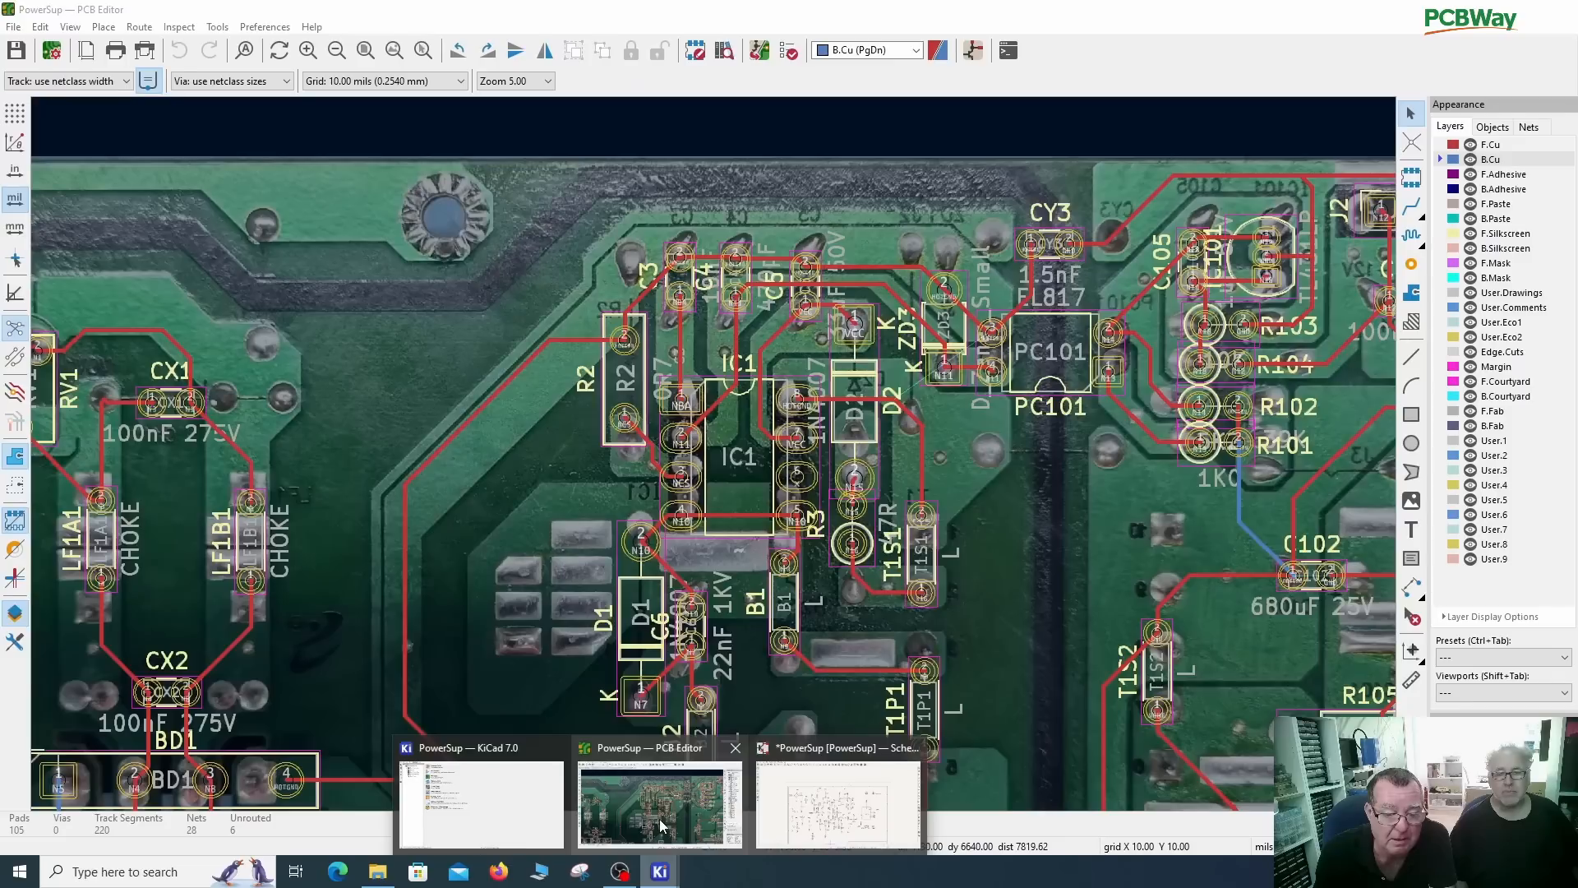
left_click(659, 818)
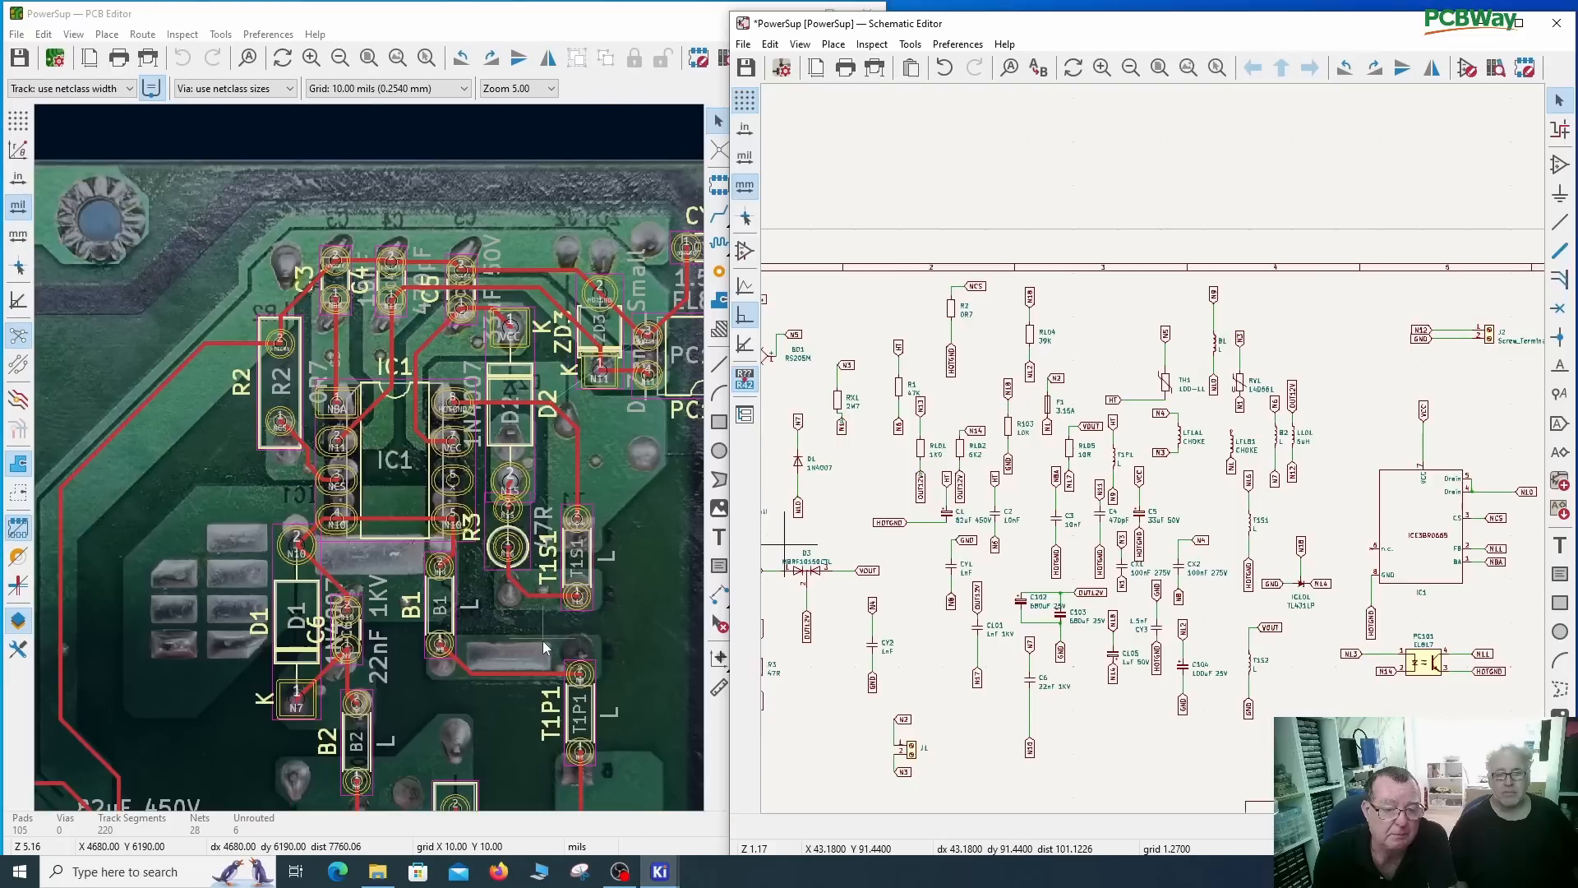
left_click(580, 521)
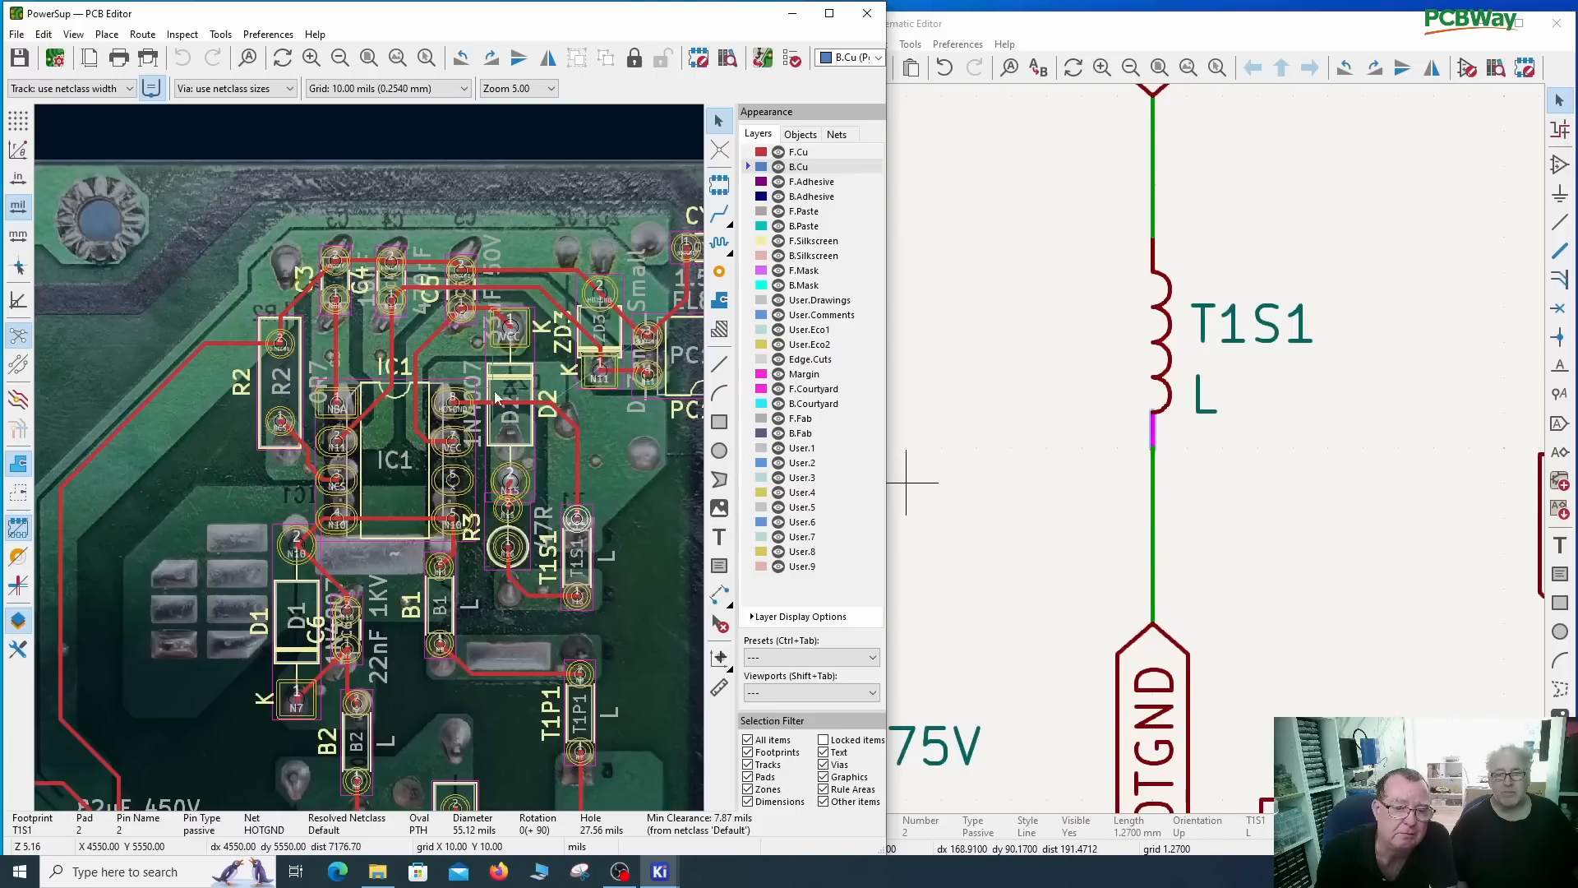
left_click(452, 407)
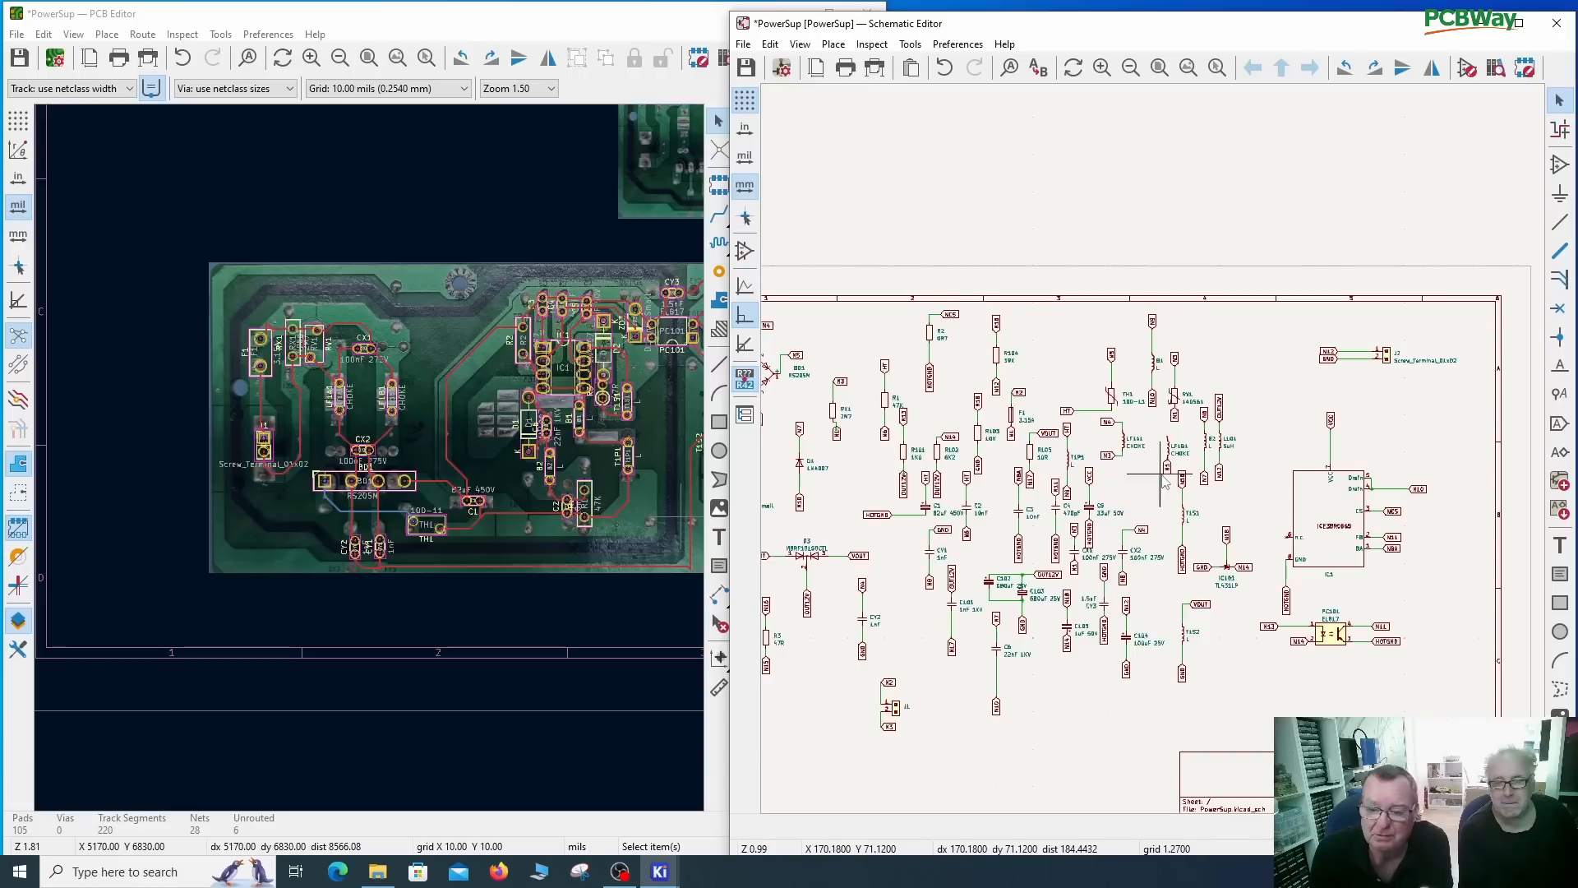
Step: Locate the LF1B1 choke on the board from its schematic symbol and inspect the track between its pad 1 and CX2
scroll(1123, 485, "up", 5)
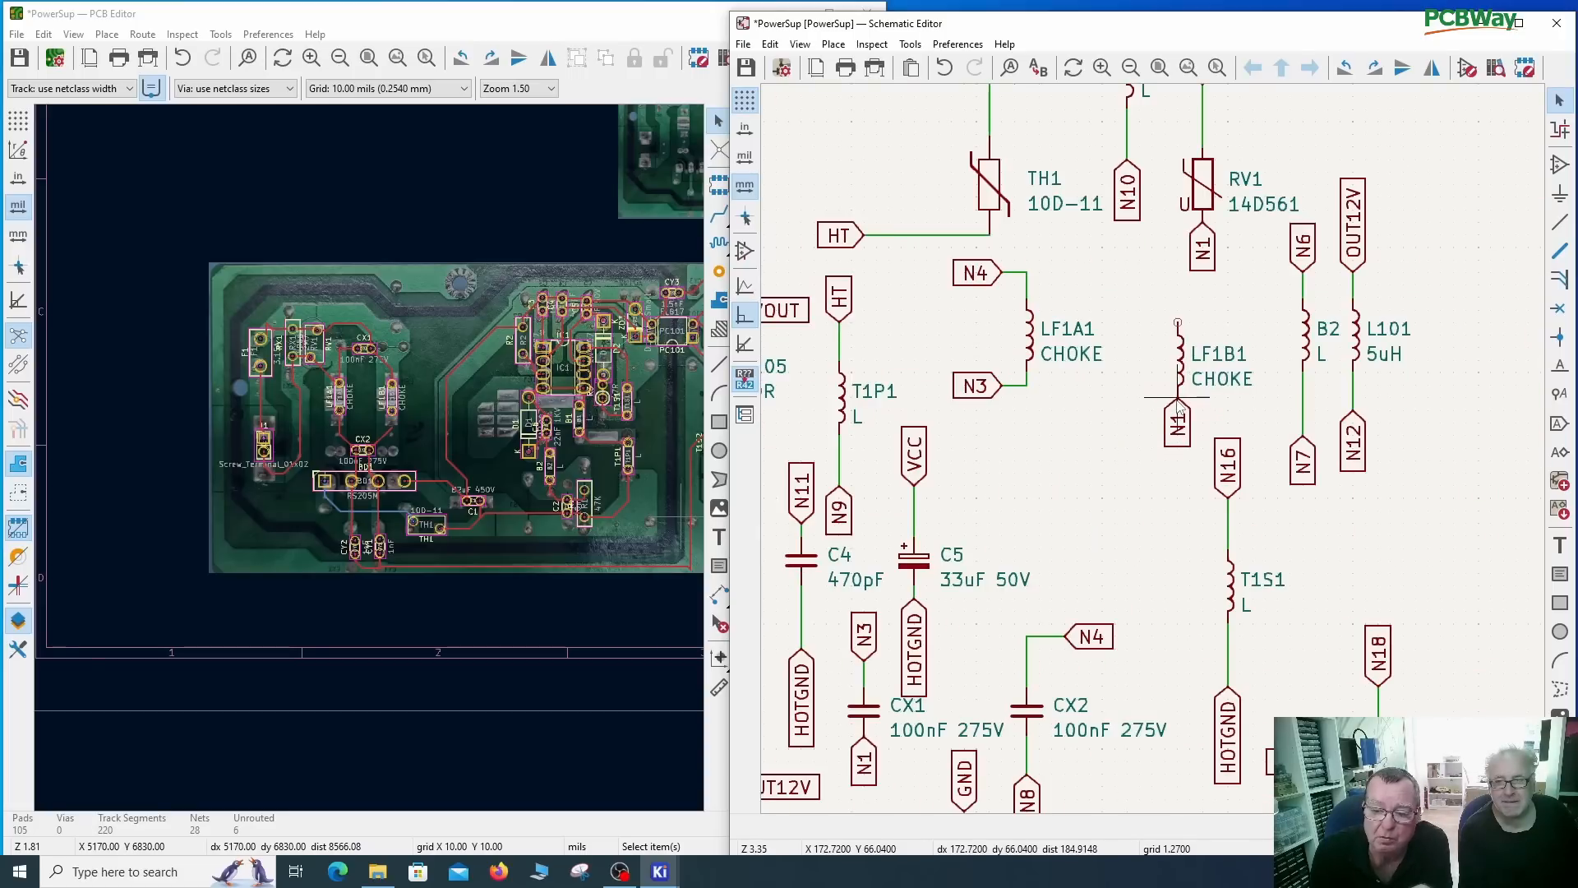
key("w")
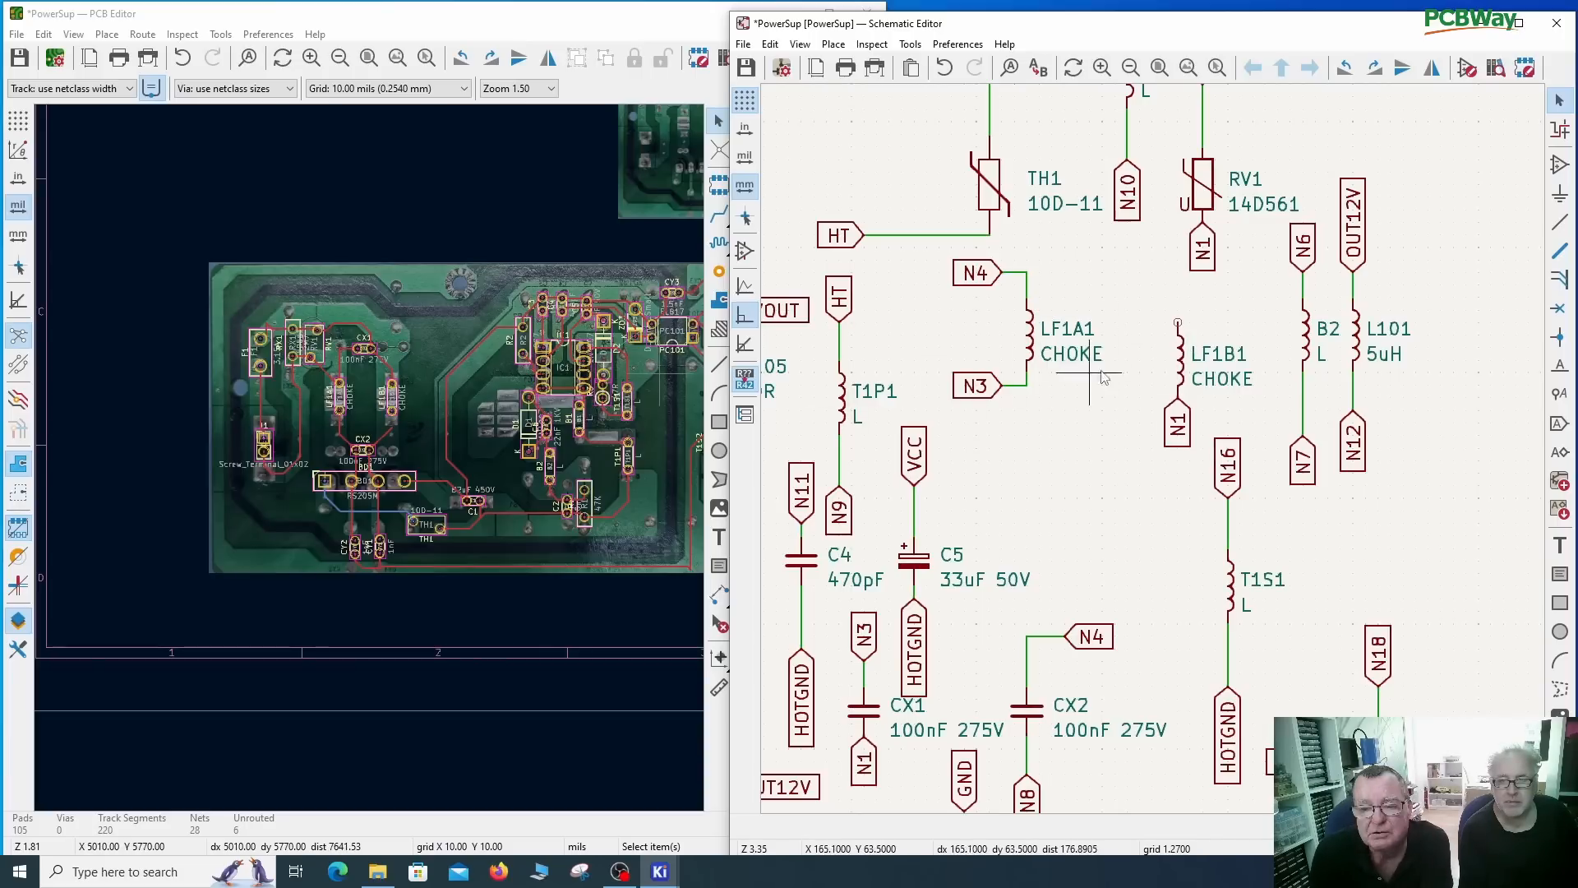
left_click(1180, 355)
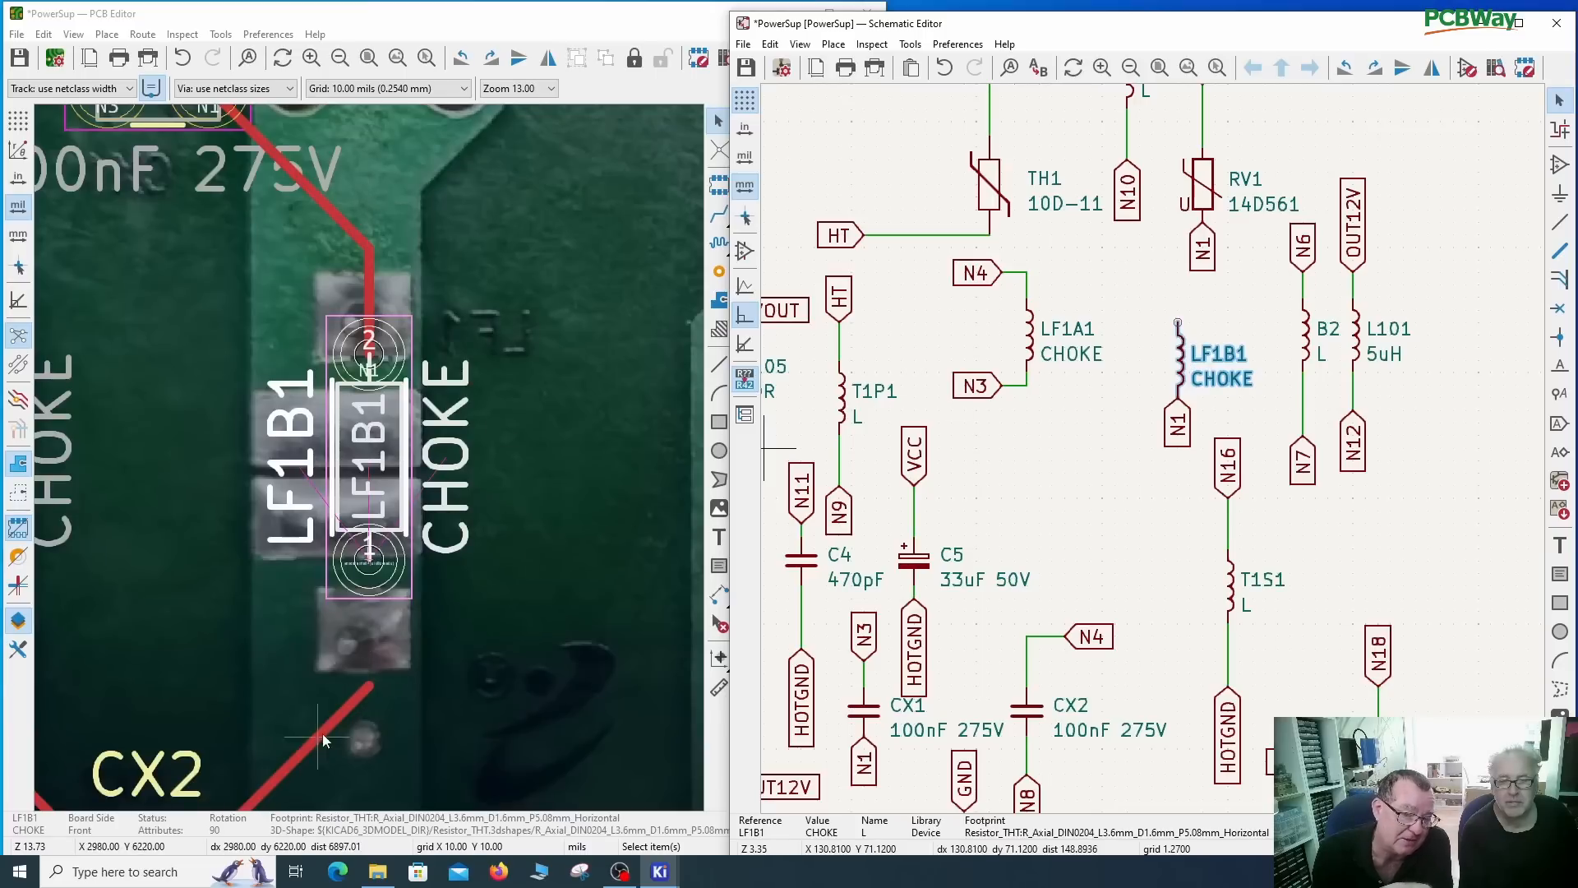
scroll(368, 697, "down", 2)
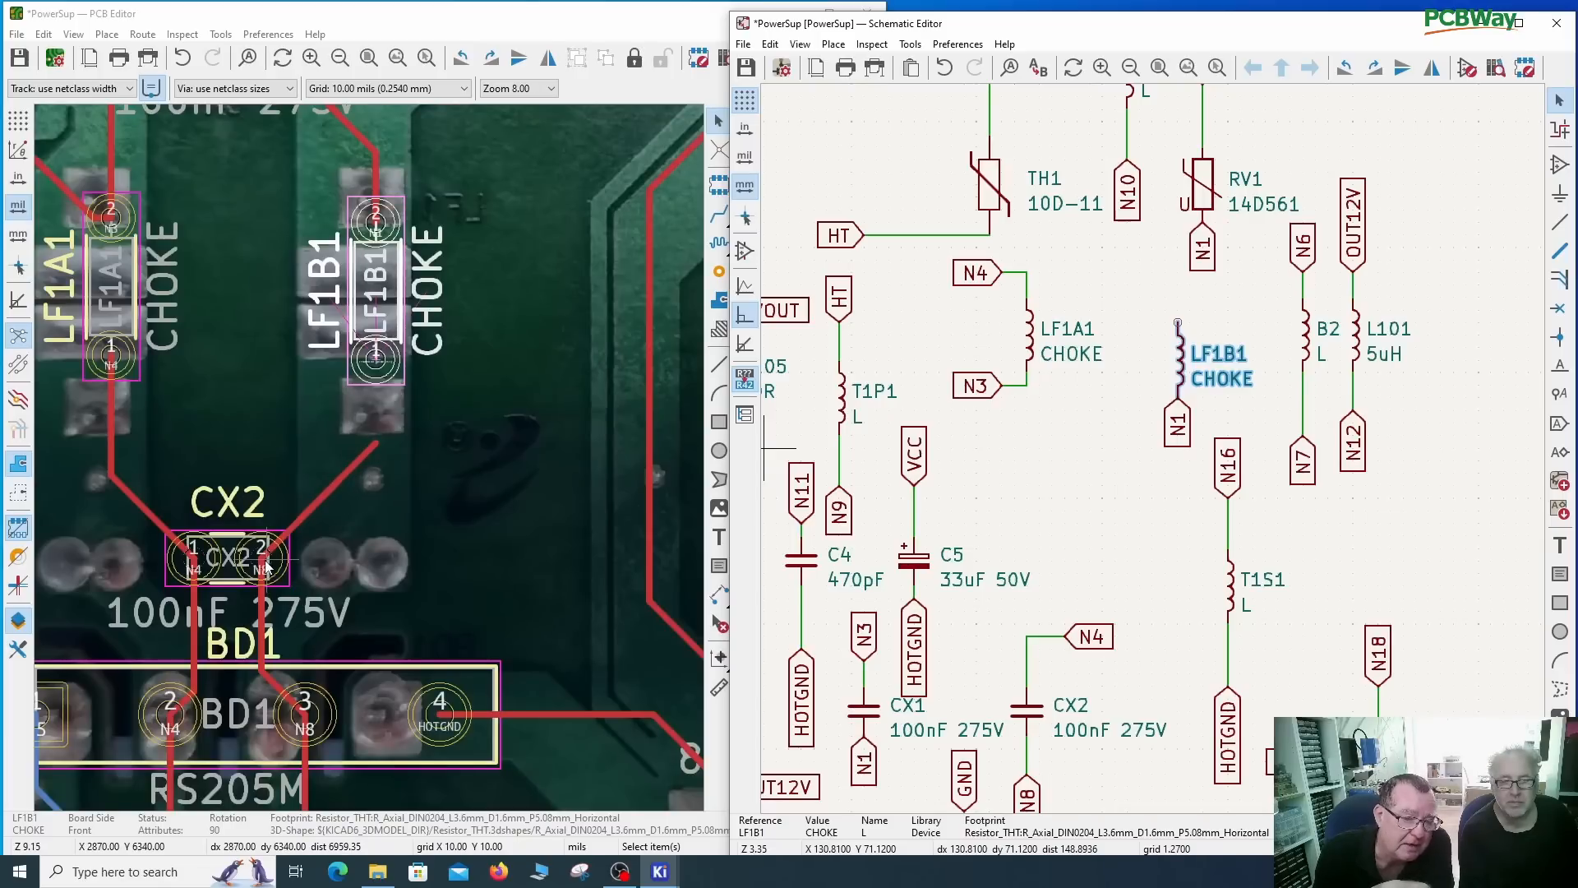
scroll(265, 565, "up", 2)
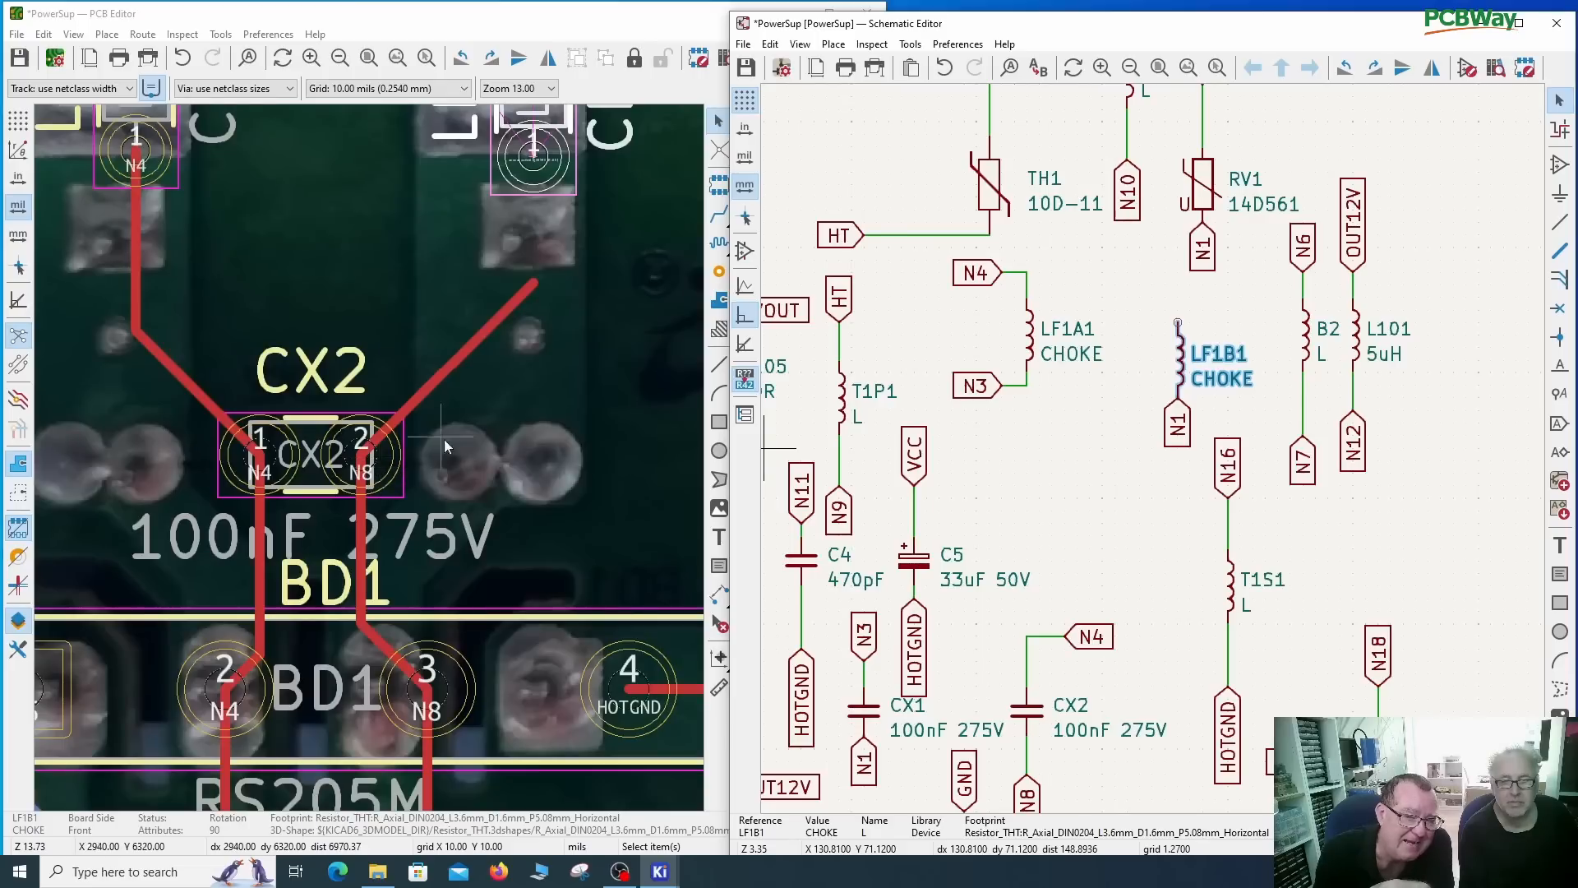
Step: Locate pin 1 of LF1B1 in the schematic, place an N8 global label beside it and wire the label to the pin
left_click(545, 168)
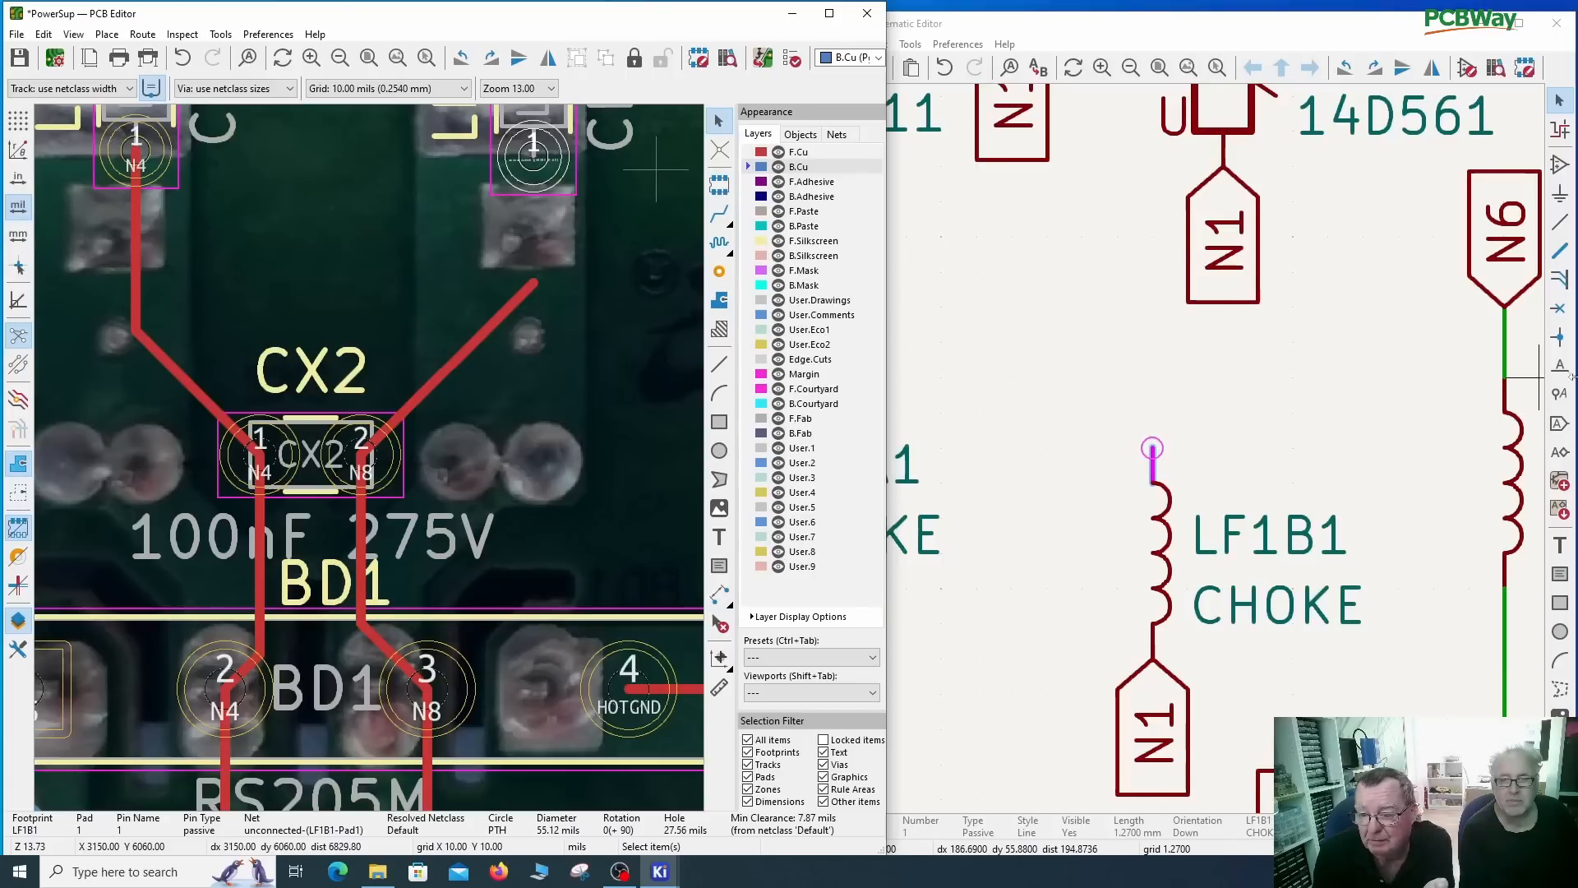
left_click(1568, 433)
left_click(1032, 188)
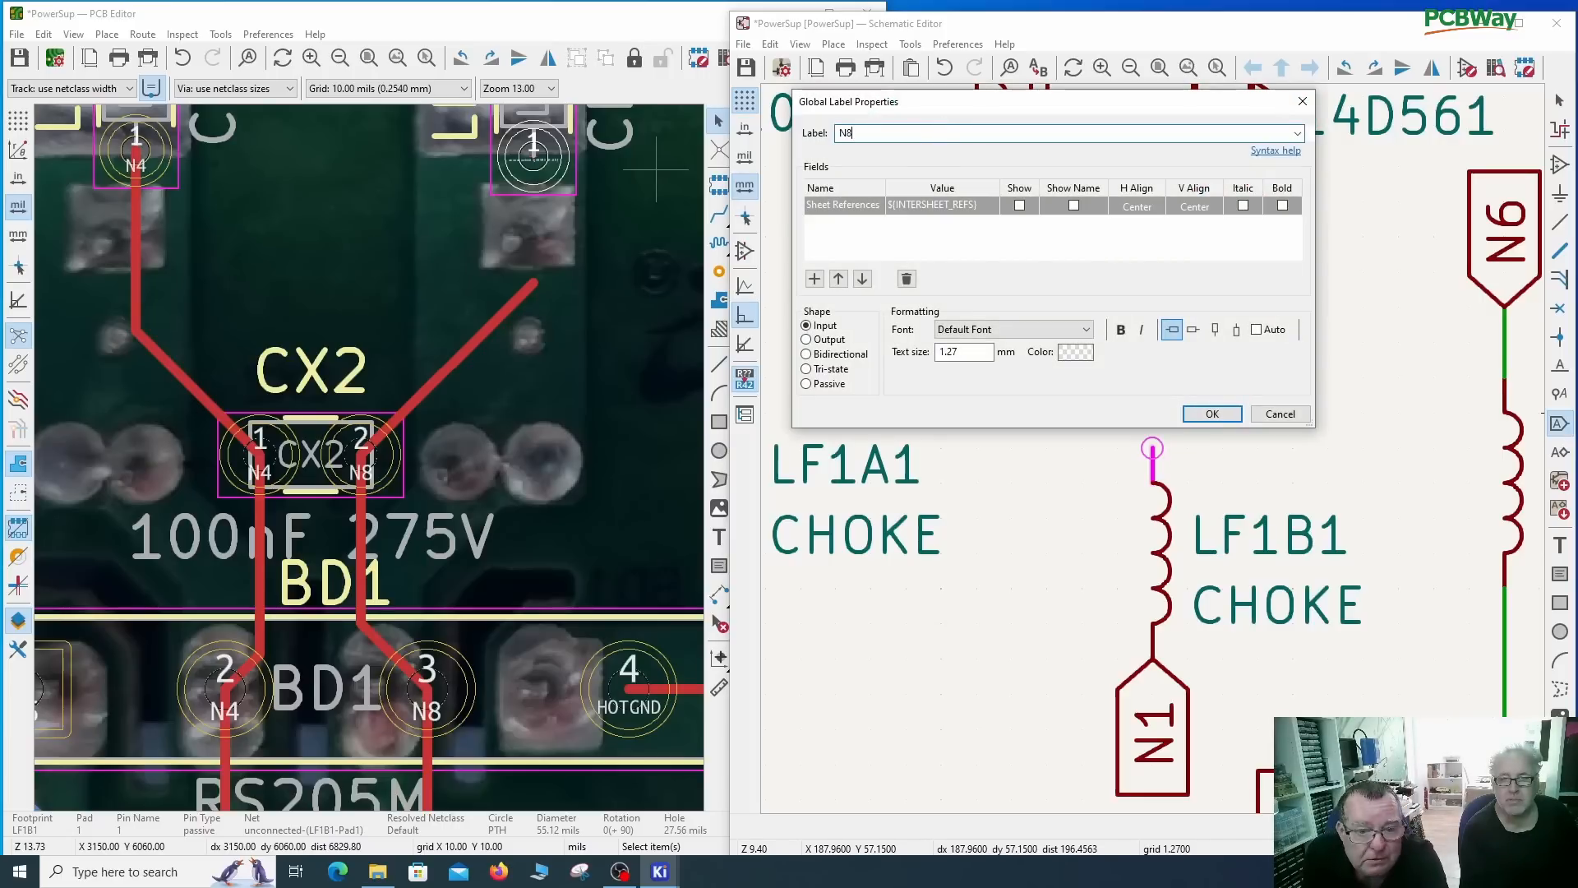
type("N8")
left_click(1212, 414)
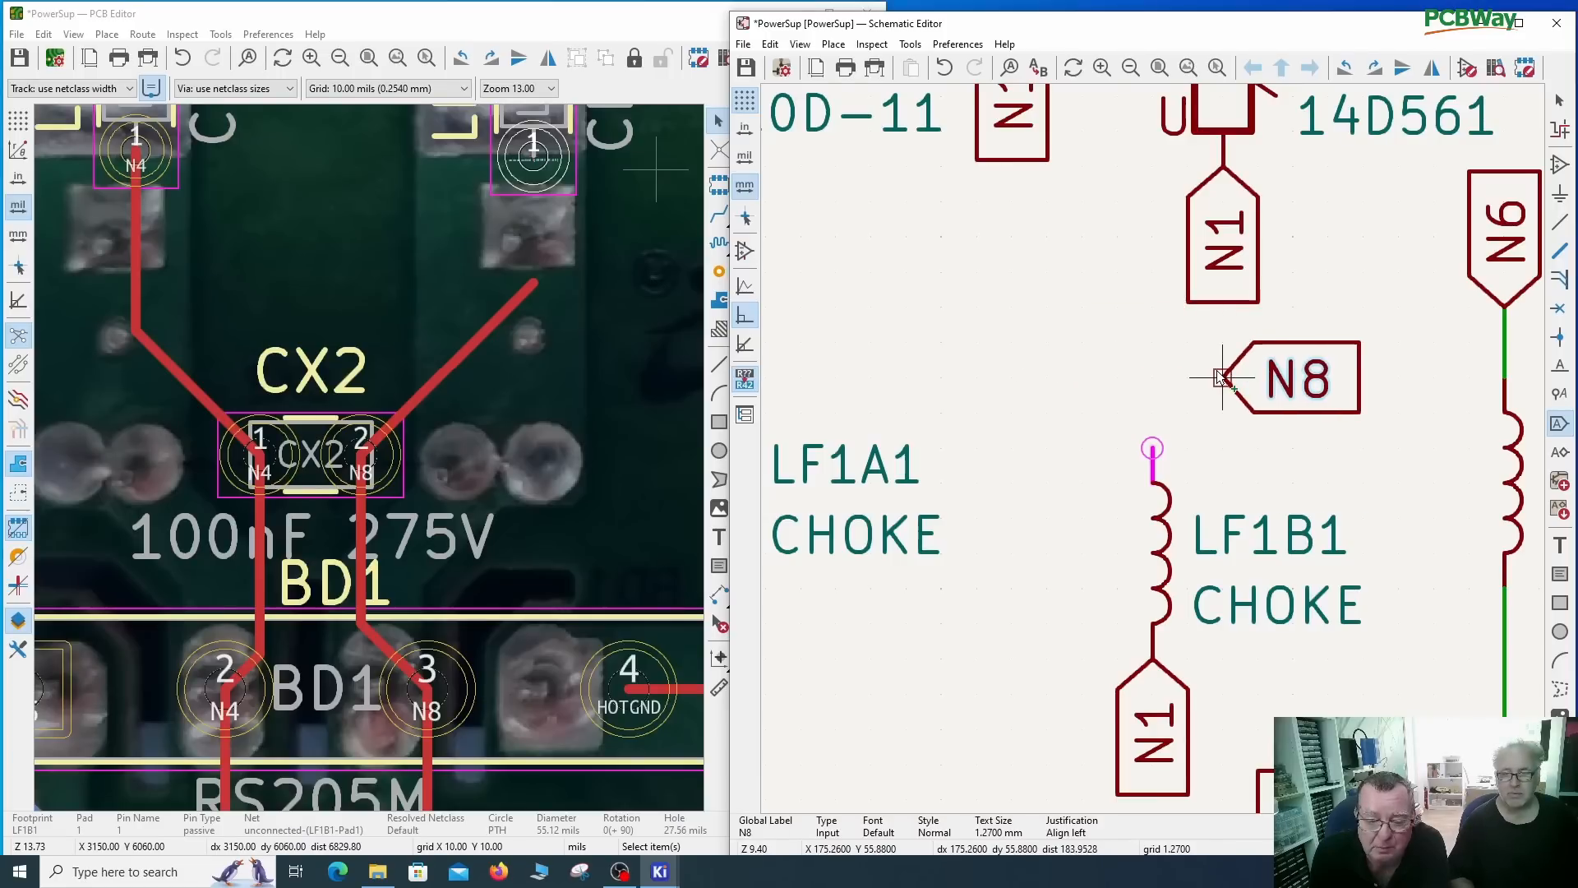
left_click(1223, 377)
key("w")
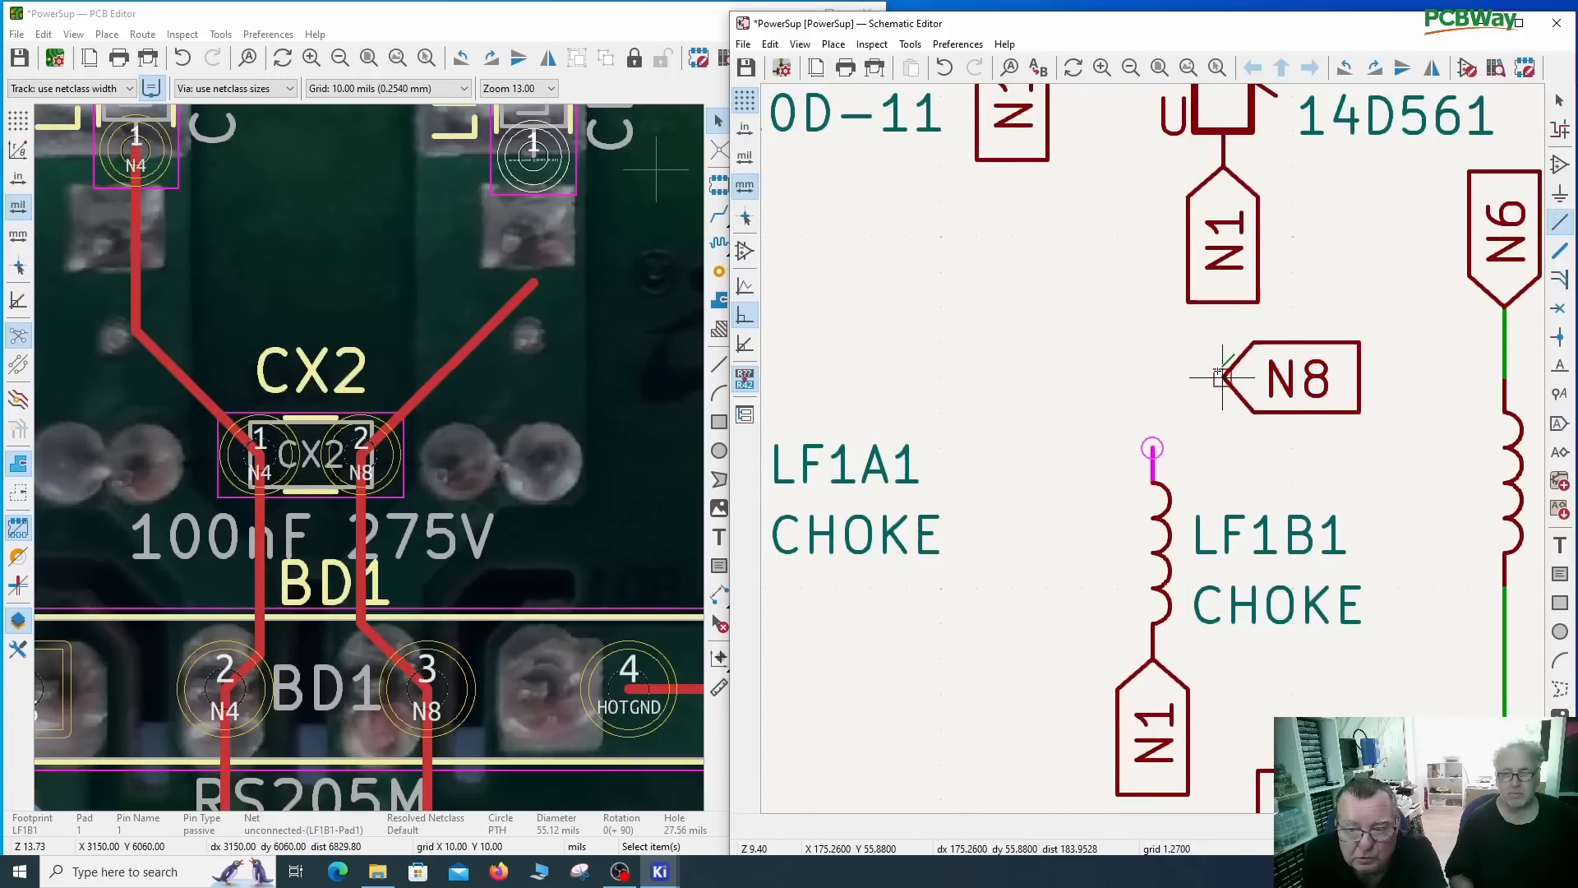
left_click(1152, 448)
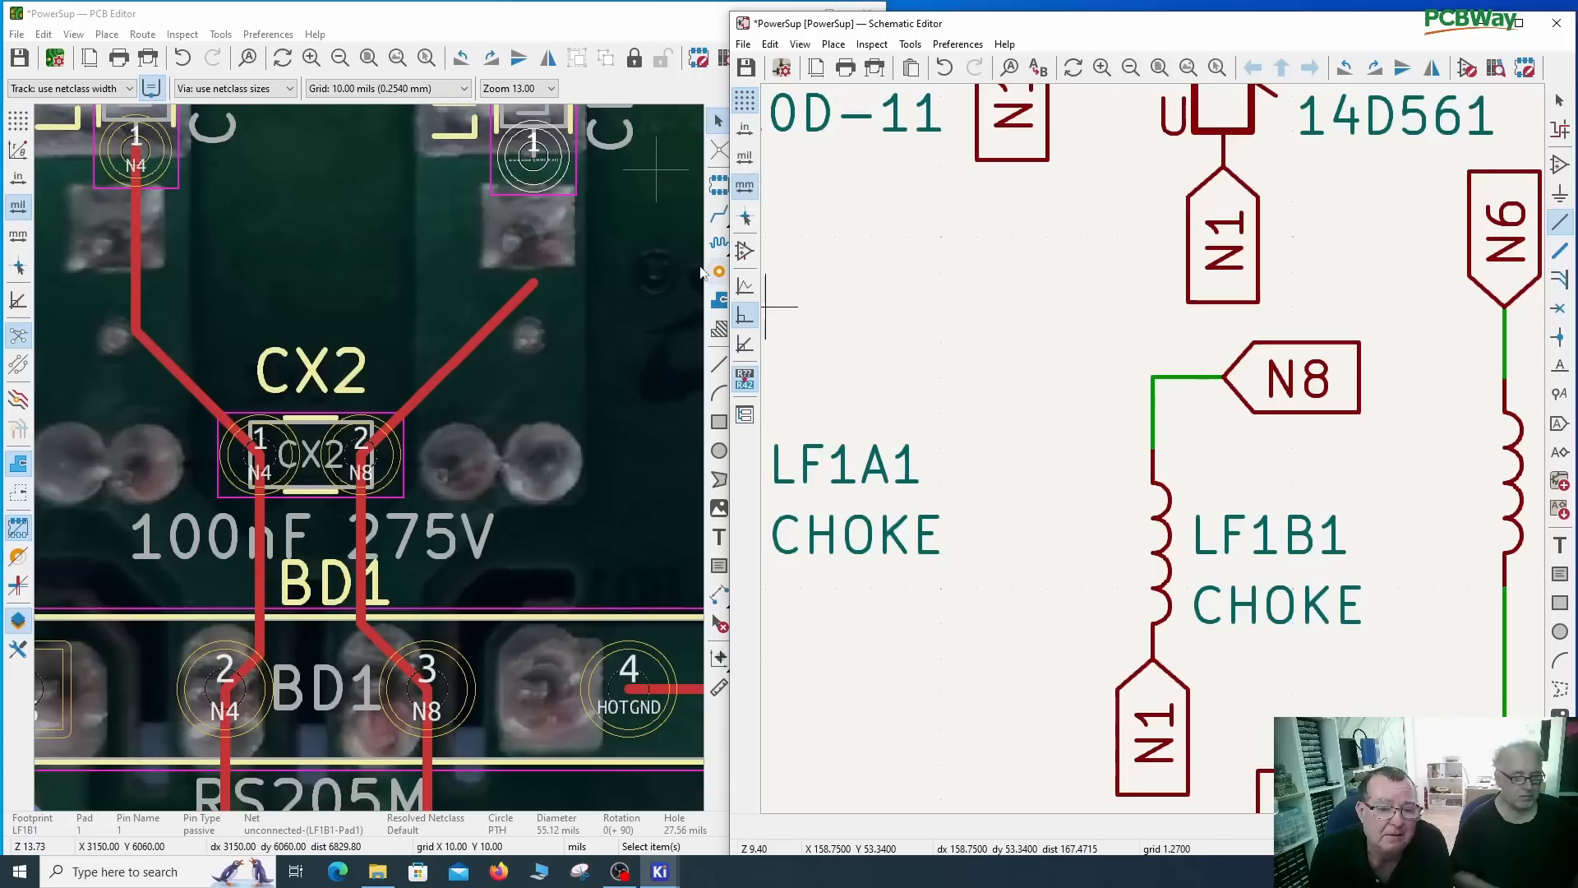
Step: Assign net N8 to pad 1 of LF1B1 on the board
left_click(550, 183)
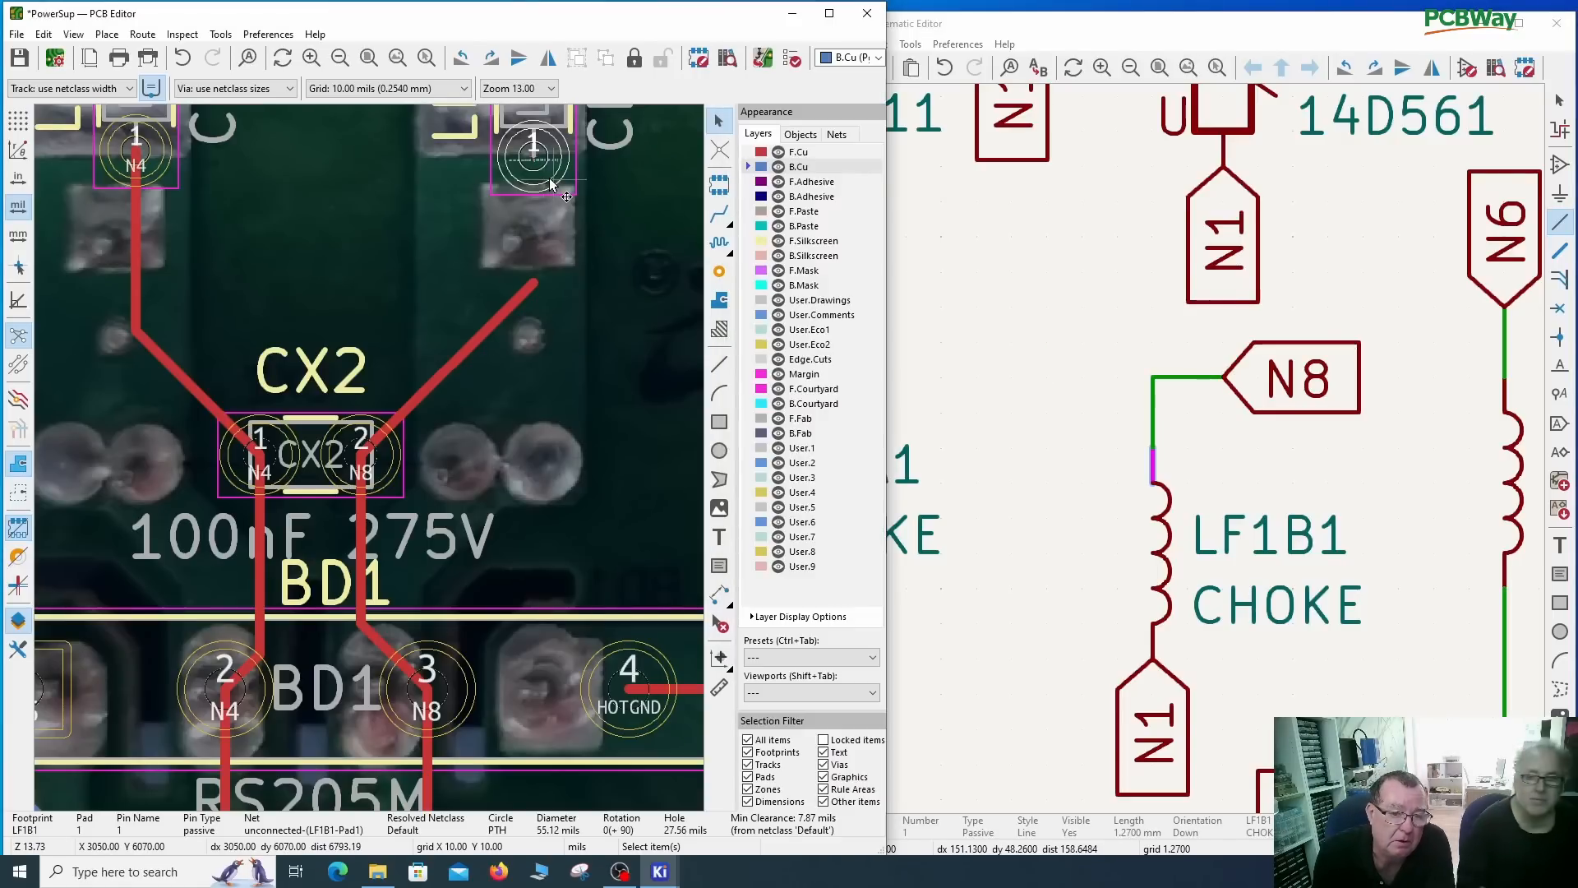
right_click(550, 183)
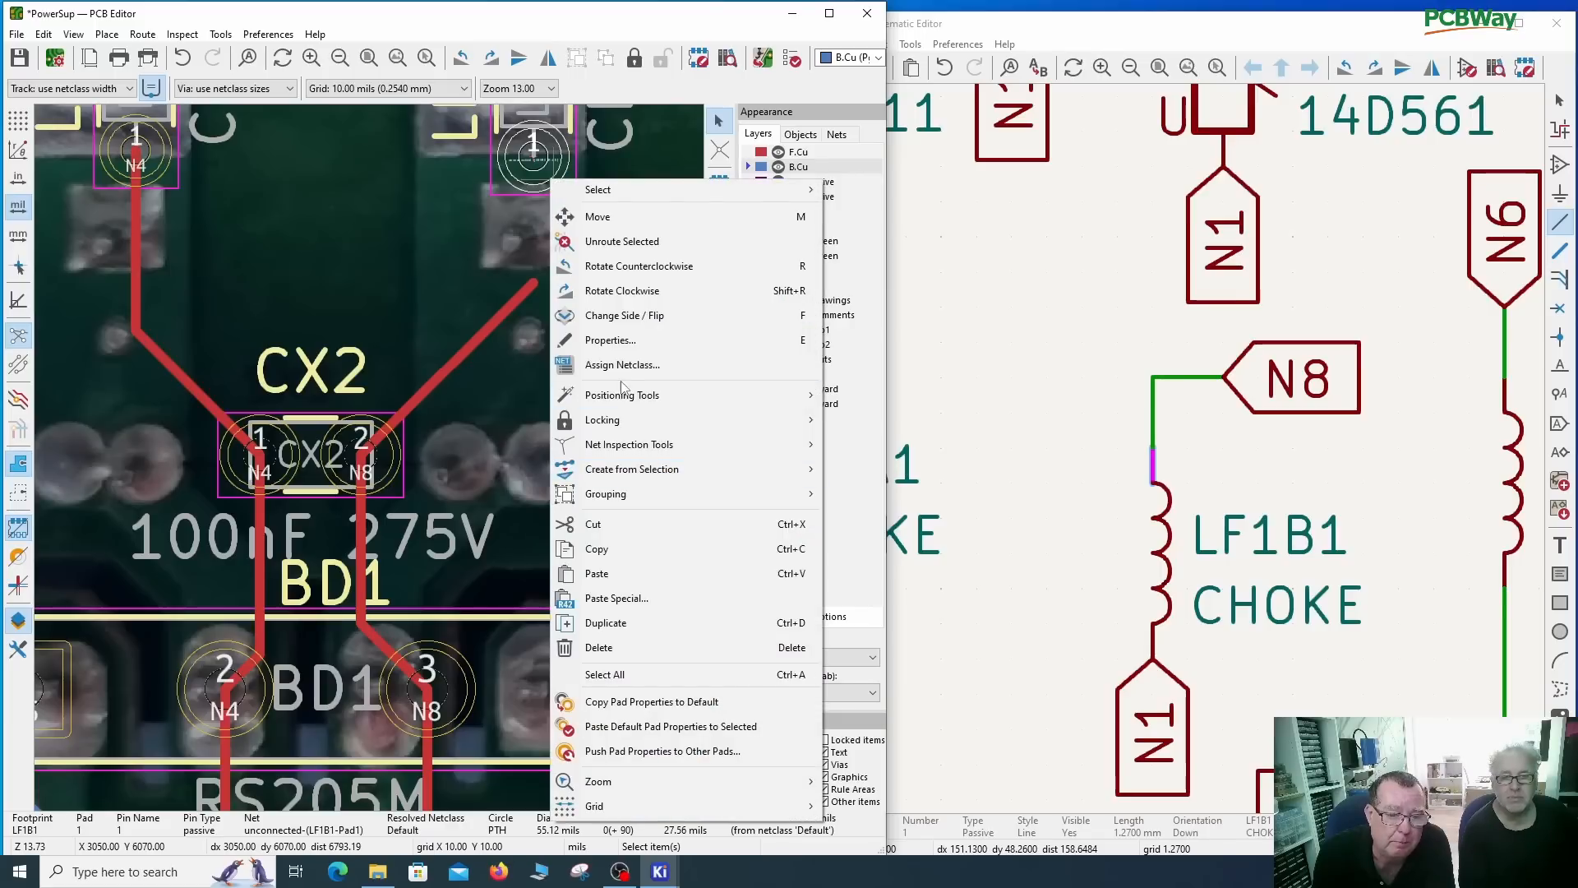
left_click(637, 342)
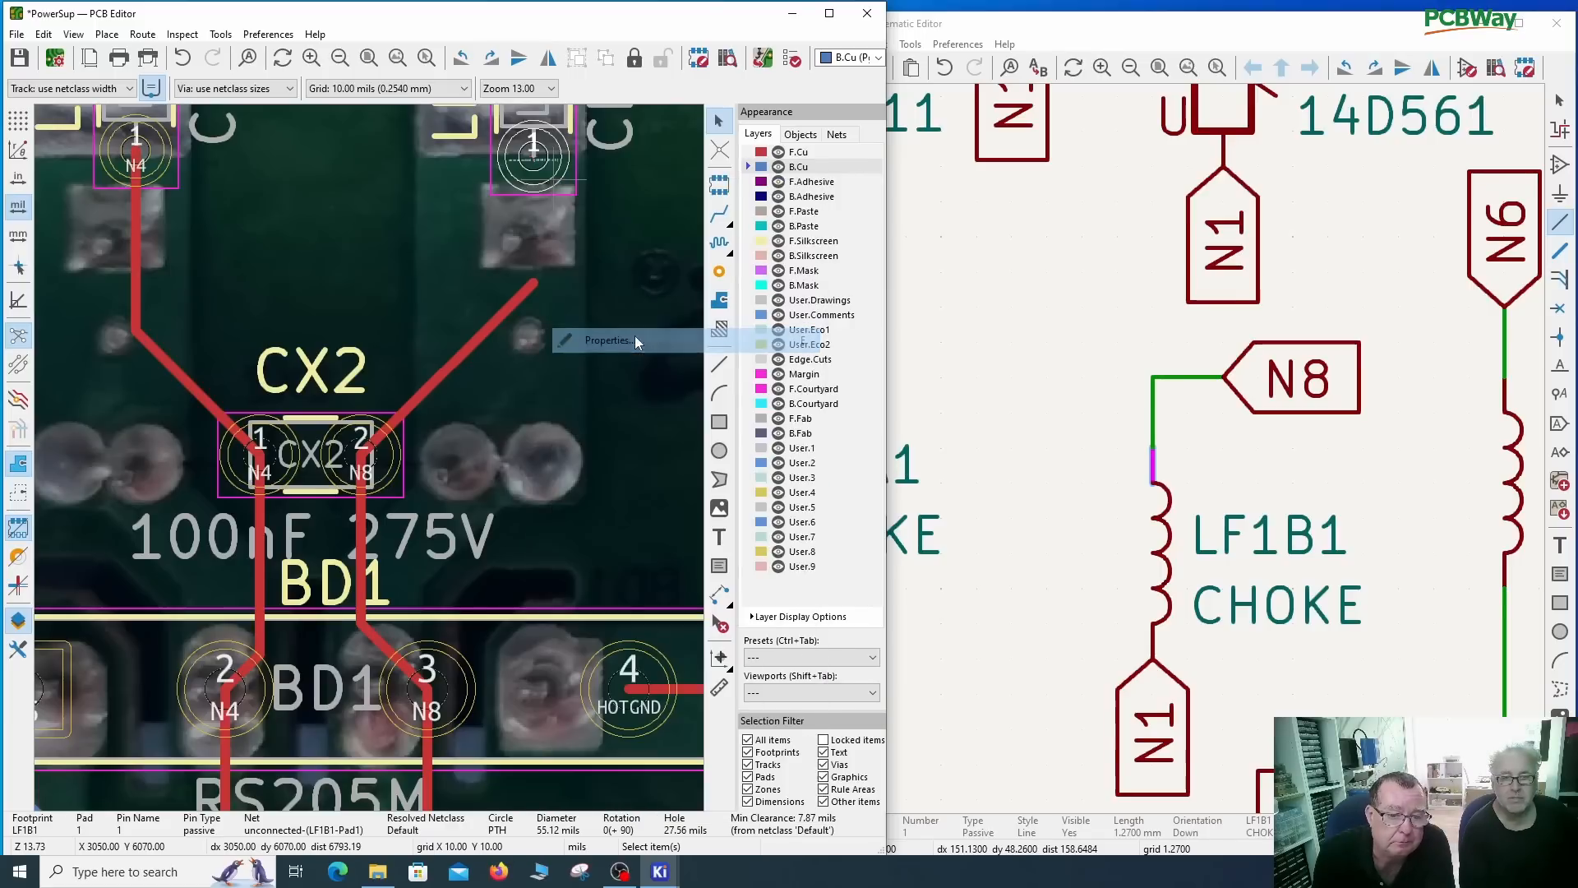
left_click(199, 289)
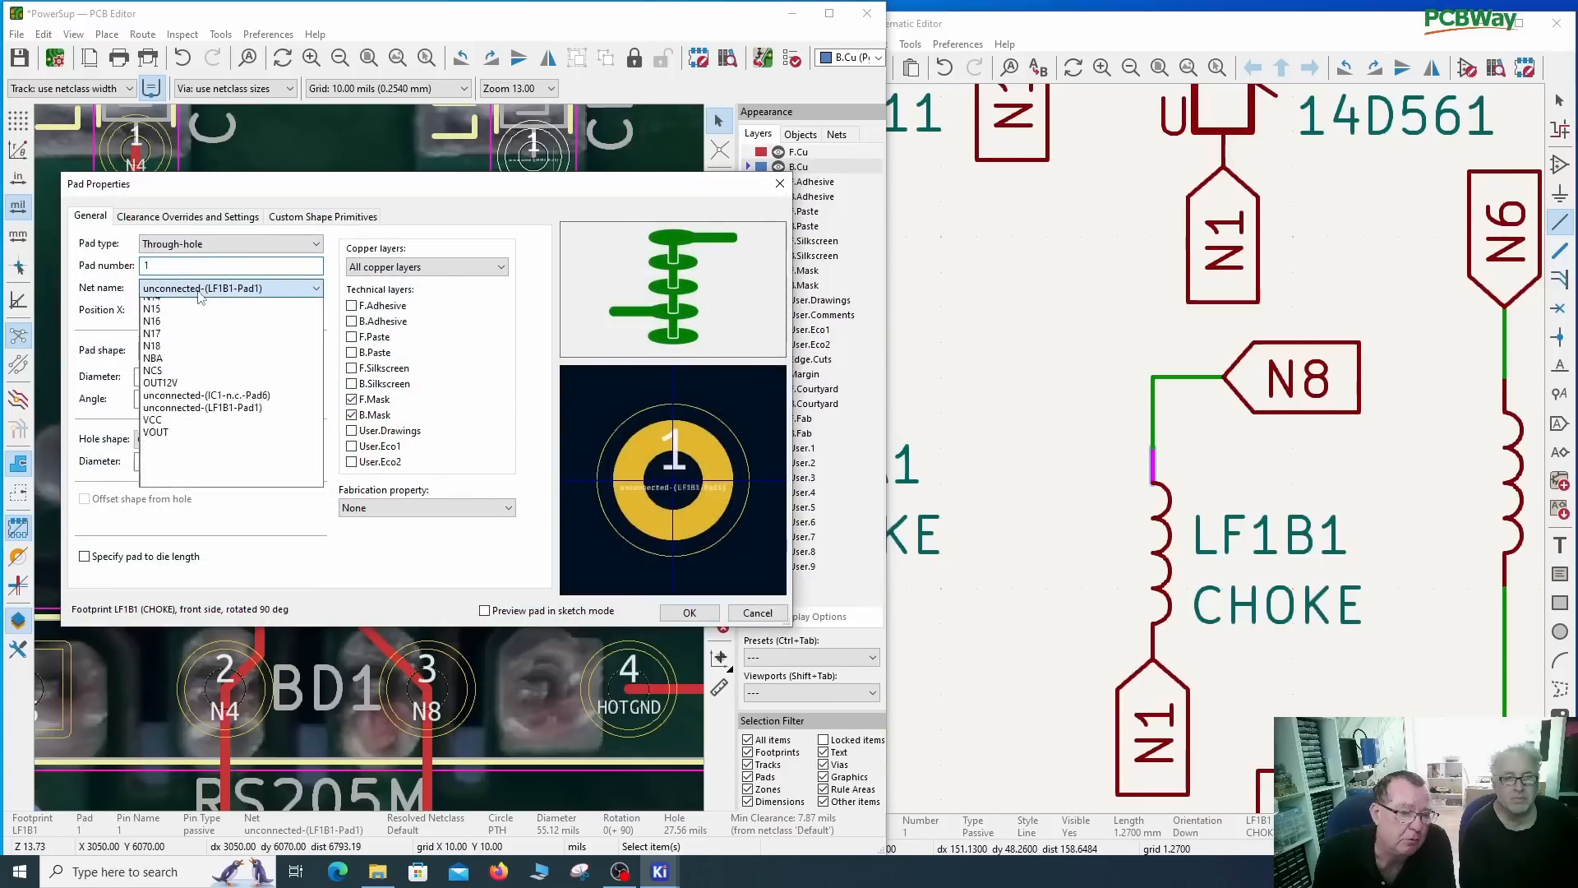
left_click(195, 477)
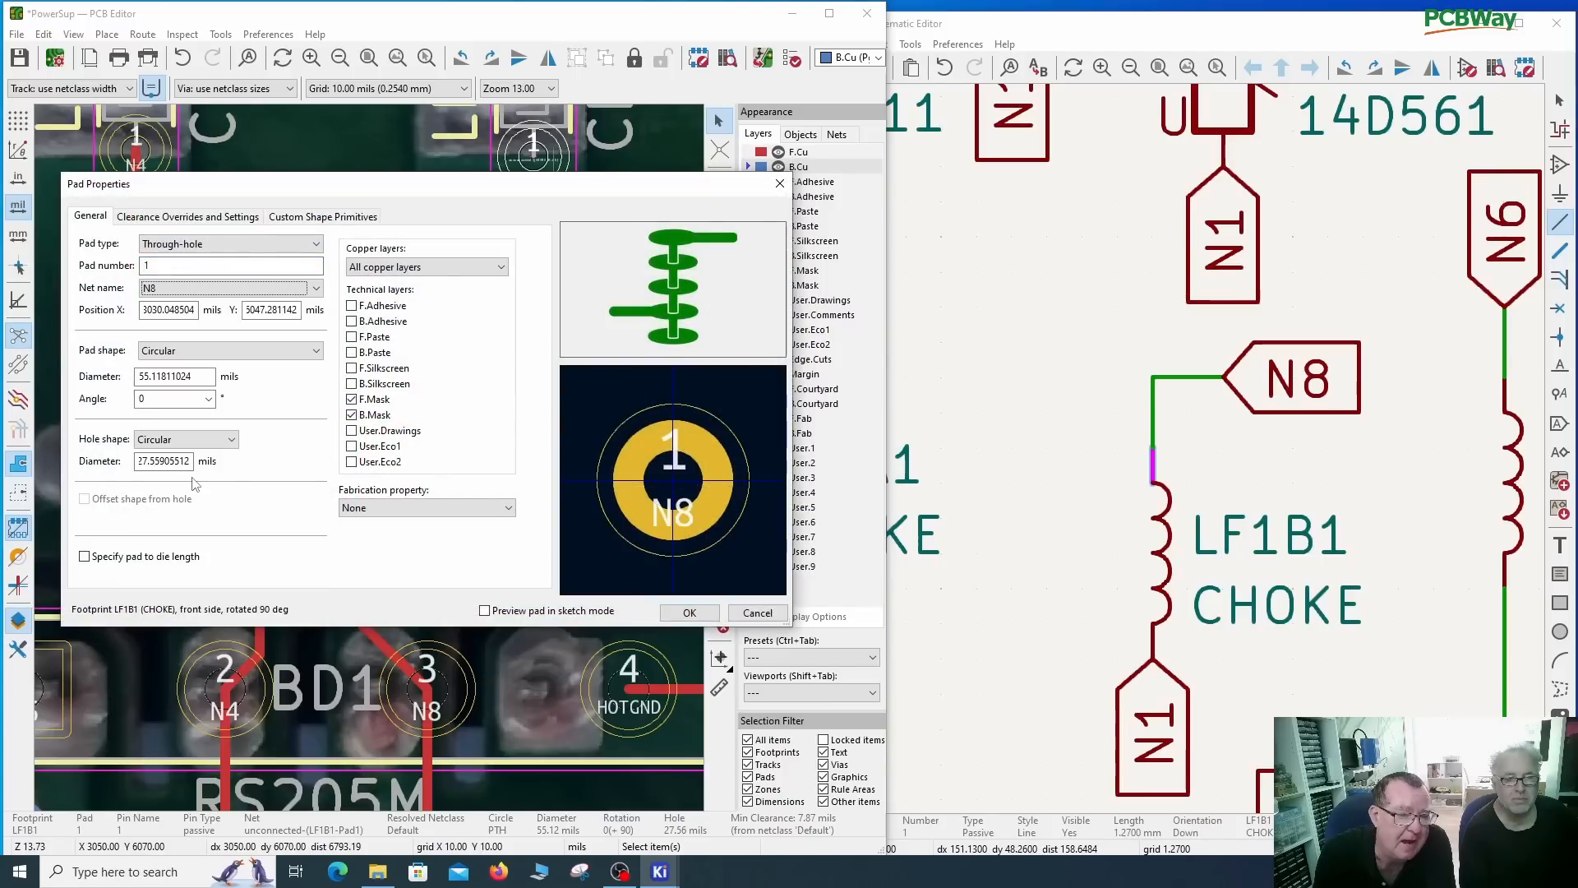
left_click(709, 617)
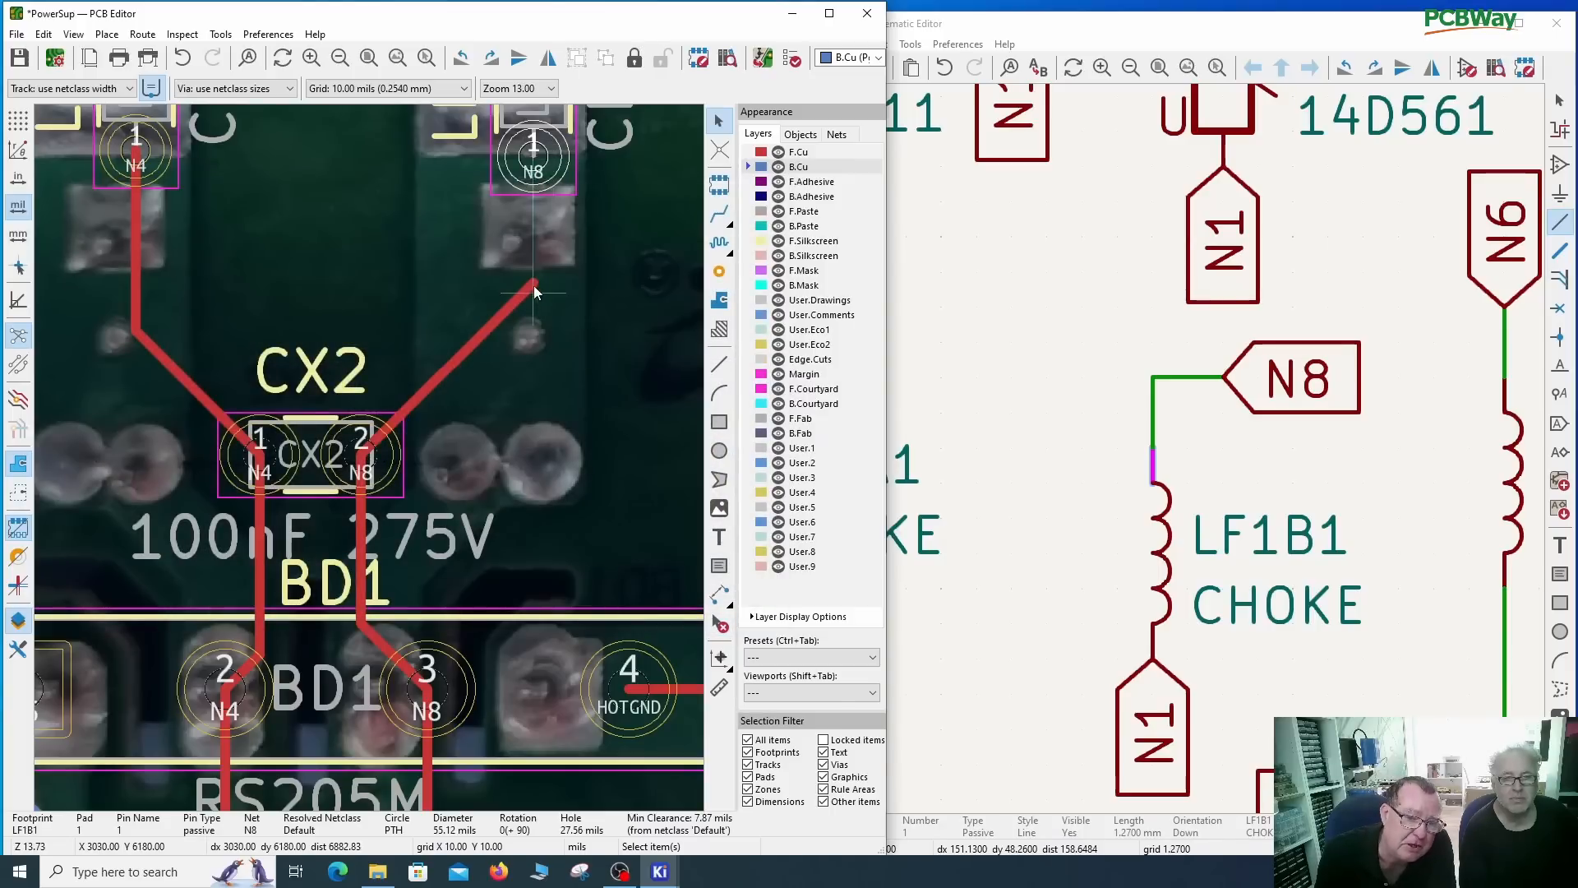
Step: Route an F.Cu track from the loose end of the CX2 N8 track to pad 1 of LF1B1
left_click(763, 152)
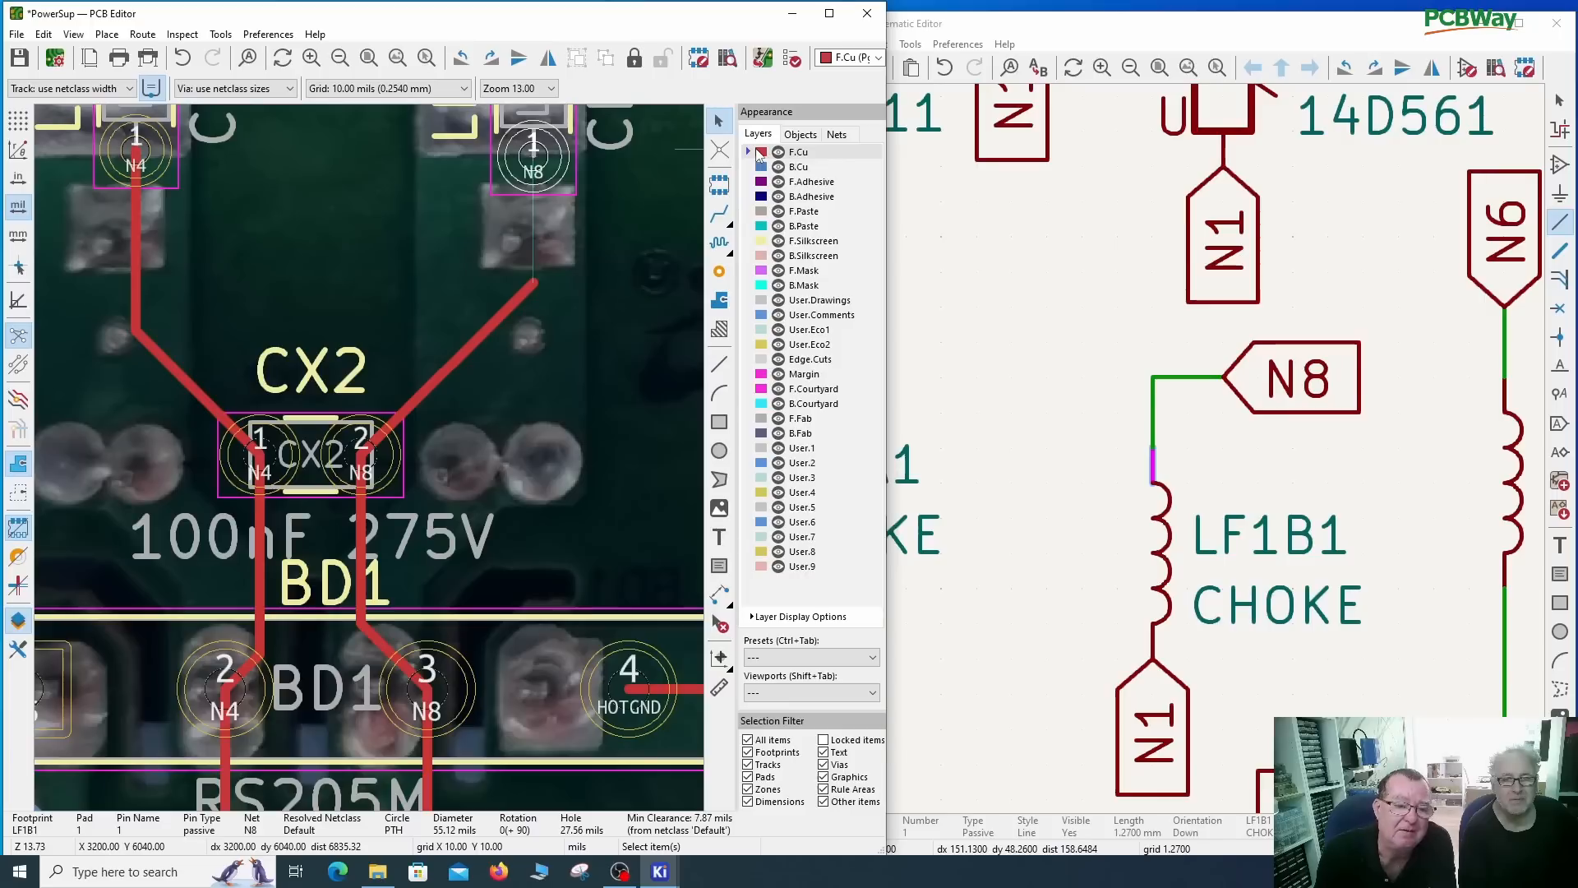
left_click(718, 215)
left_click(535, 281)
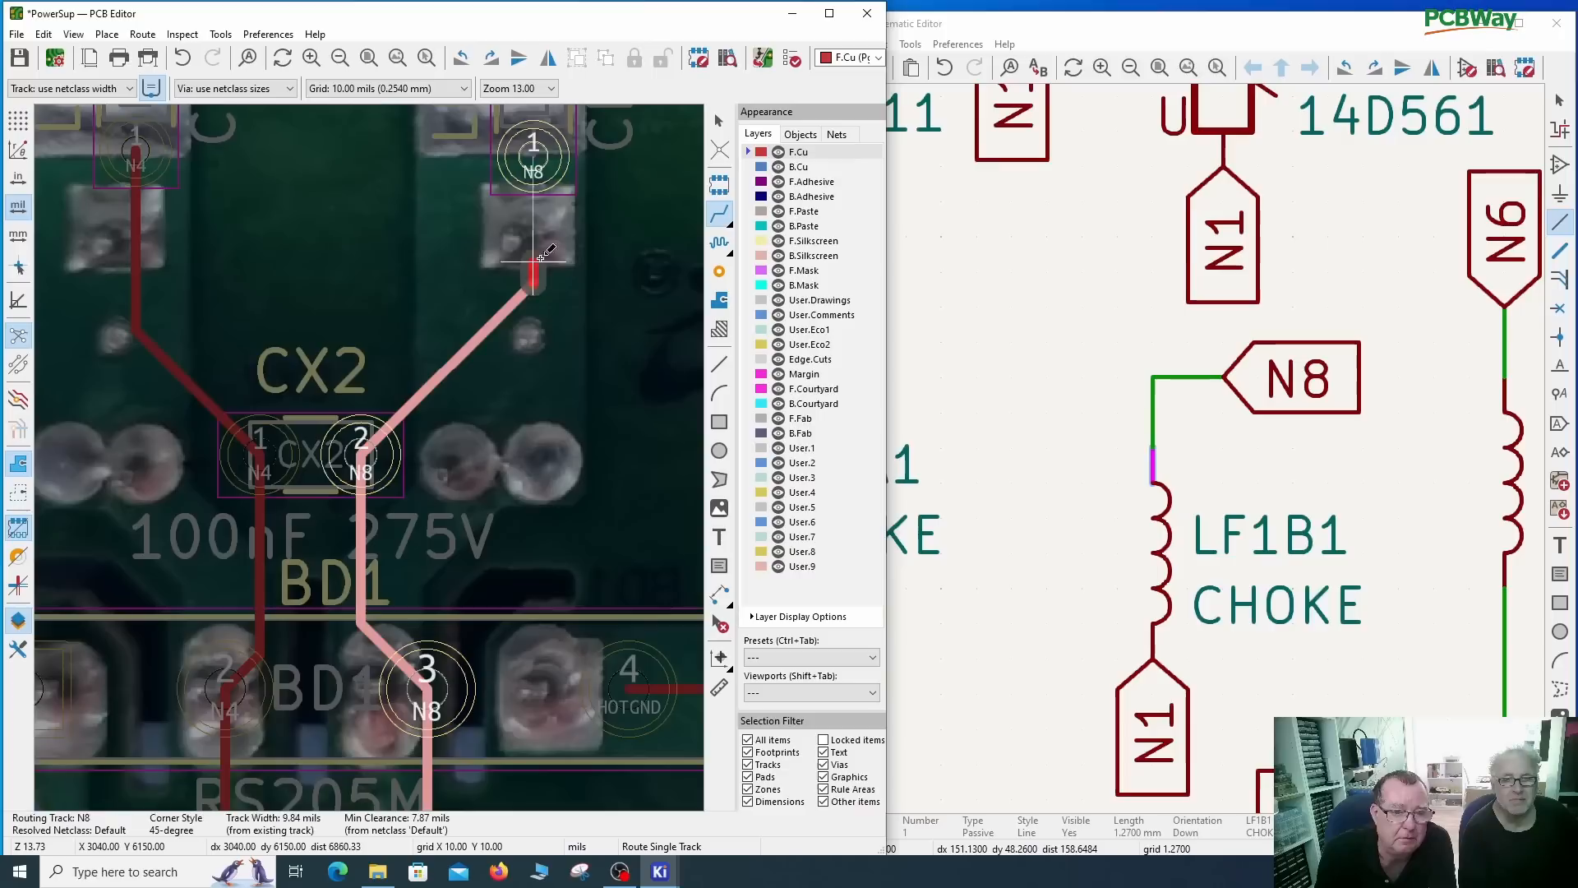
left_click(533, 157)
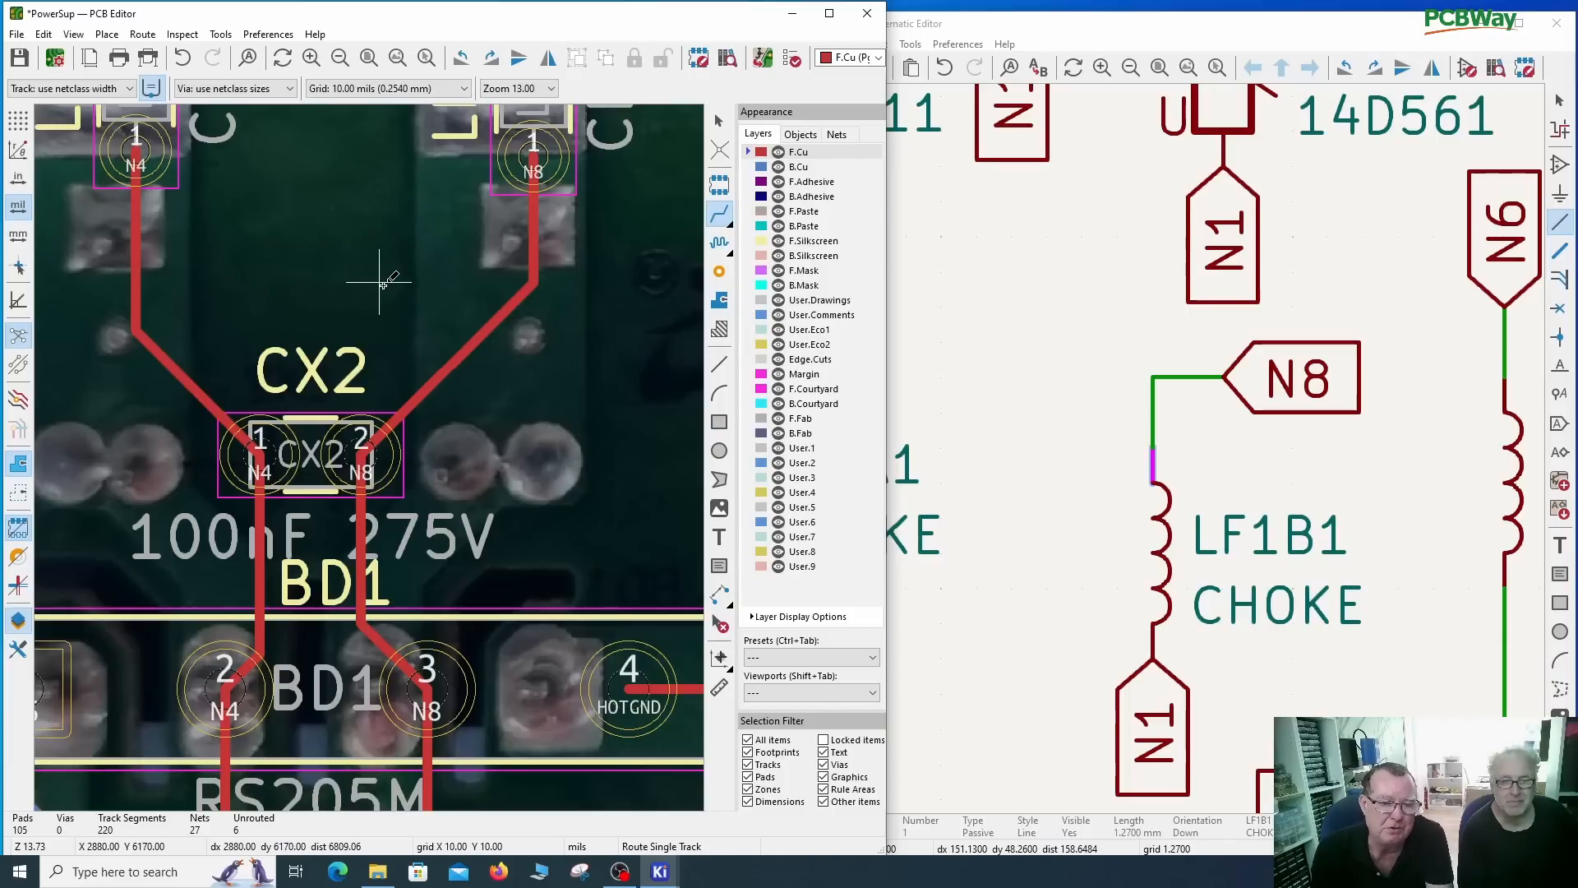
scroll(380, 282, "down", 7)
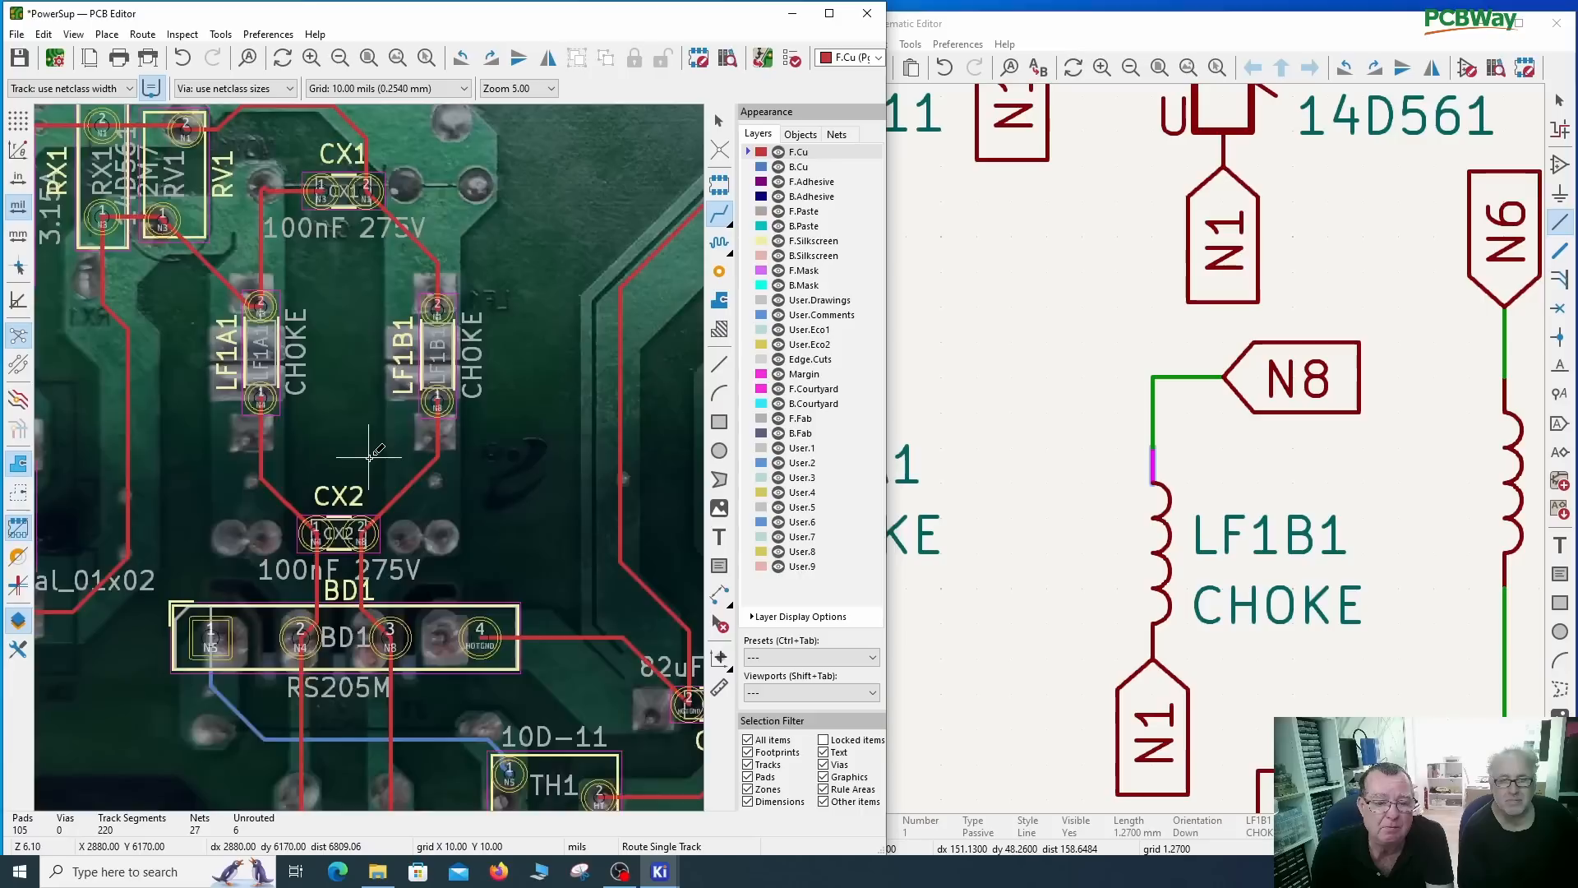
scroll(1153, 424, "down", 5)
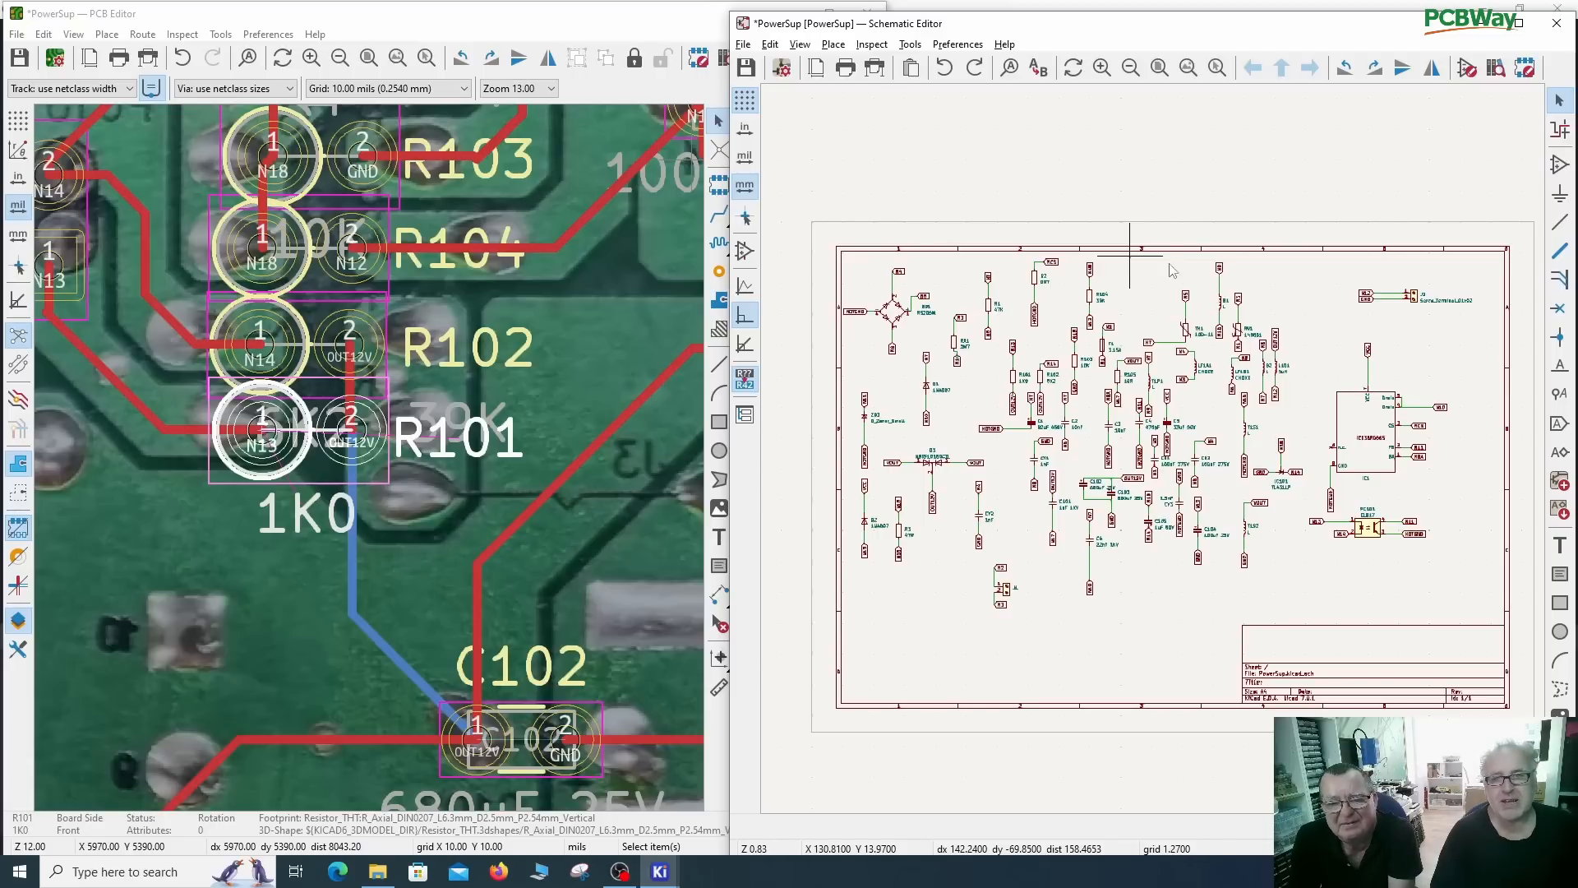
Step: Maximize the schematic editor and move the entire circuit off the drawing sheet into the empty area to its right
double_click(1093, 25)
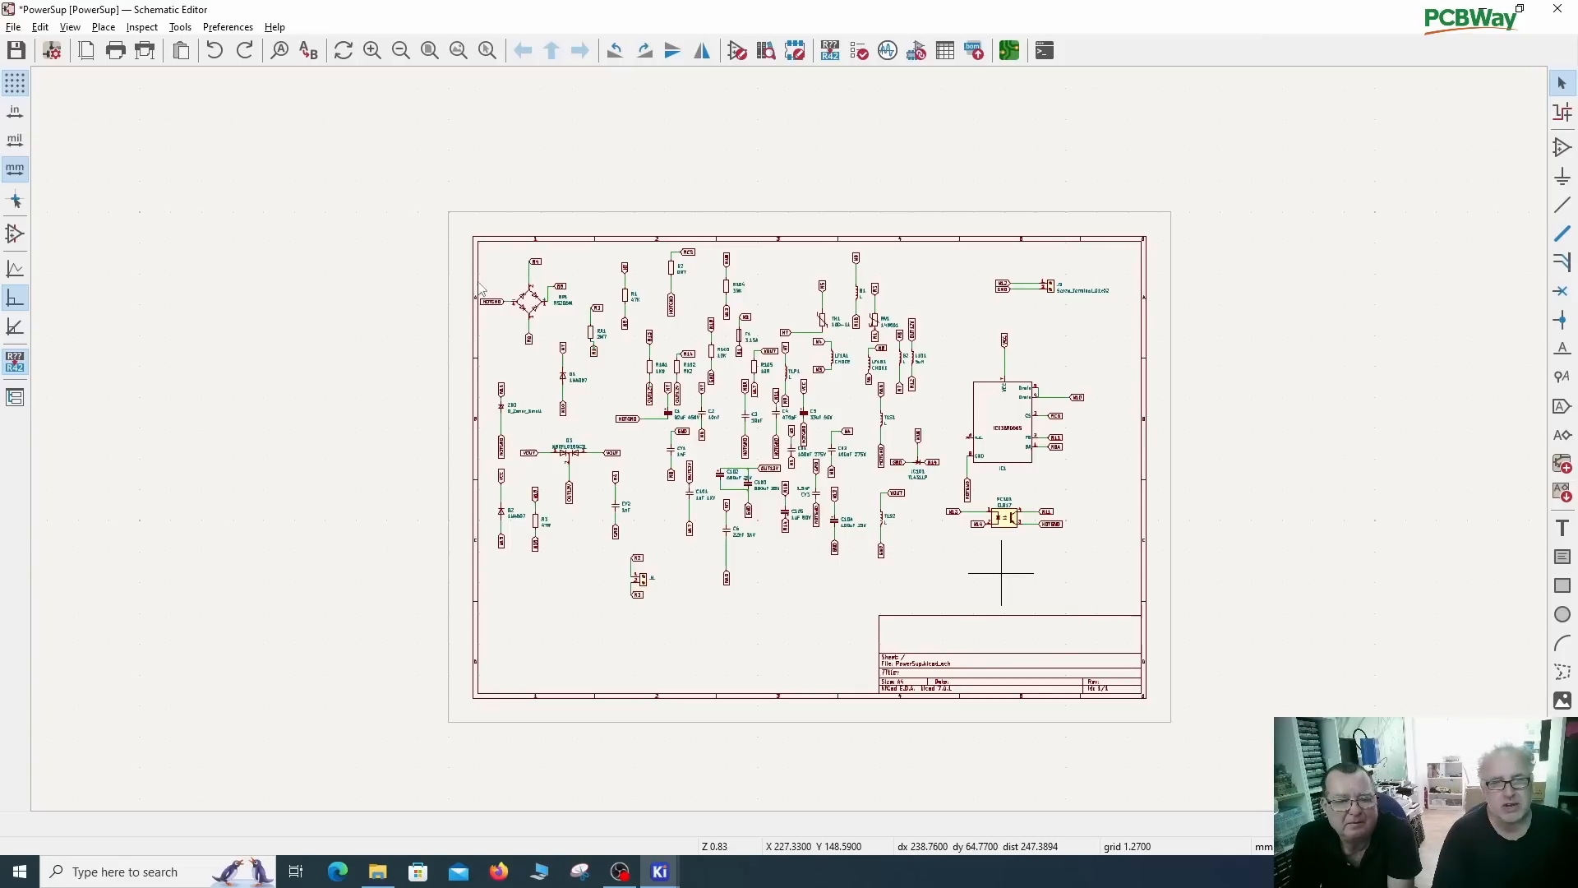
left_click_drag(486, 251, 1122, 602)
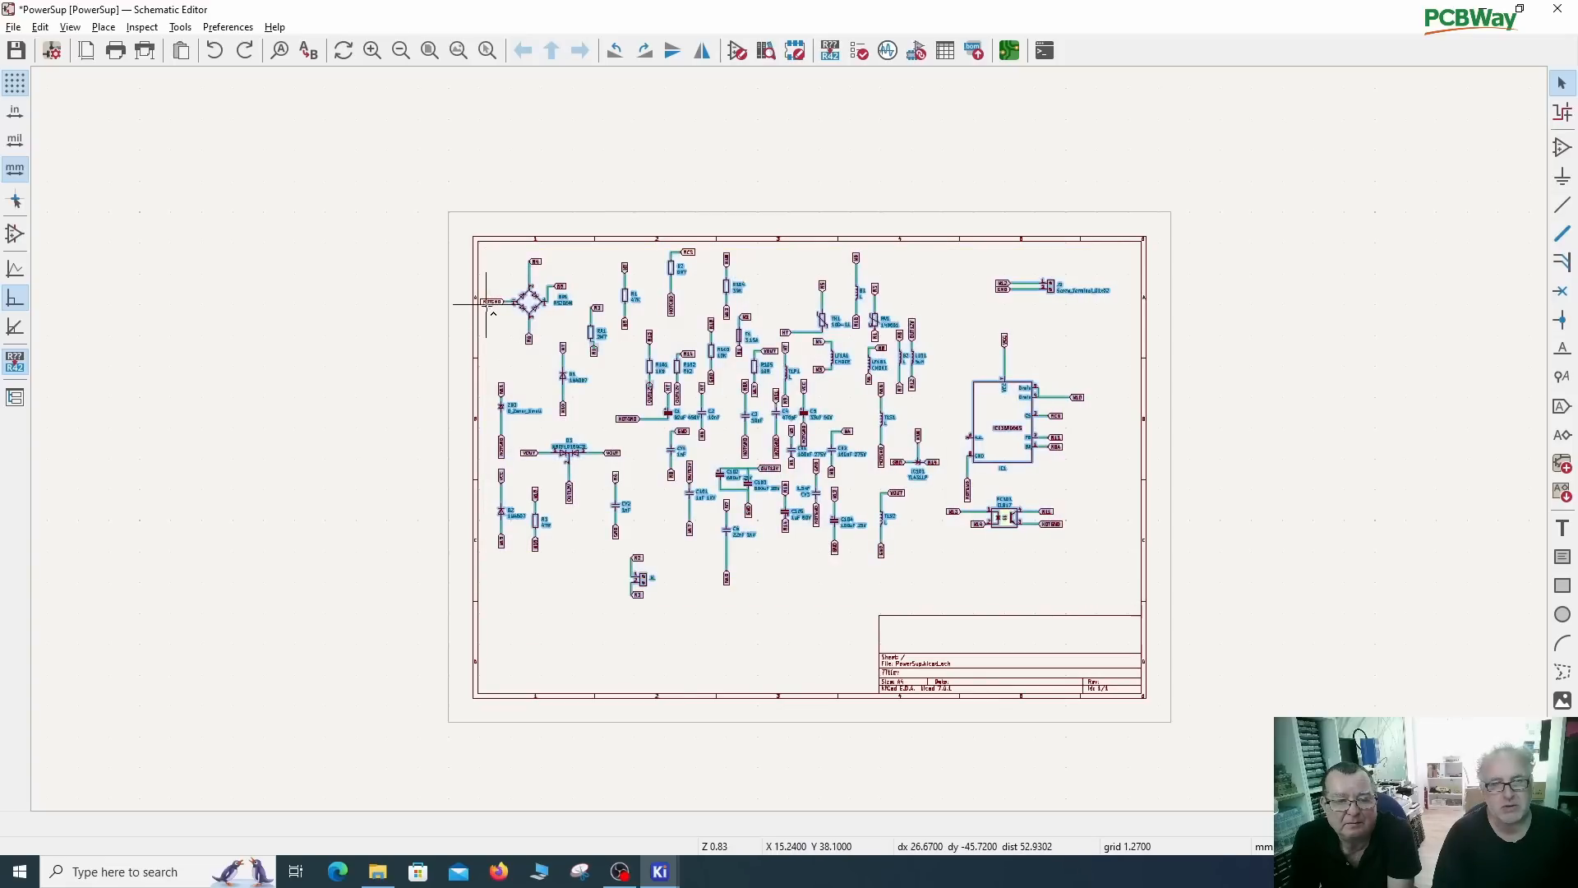
scroll(337, 394, "down", 2)
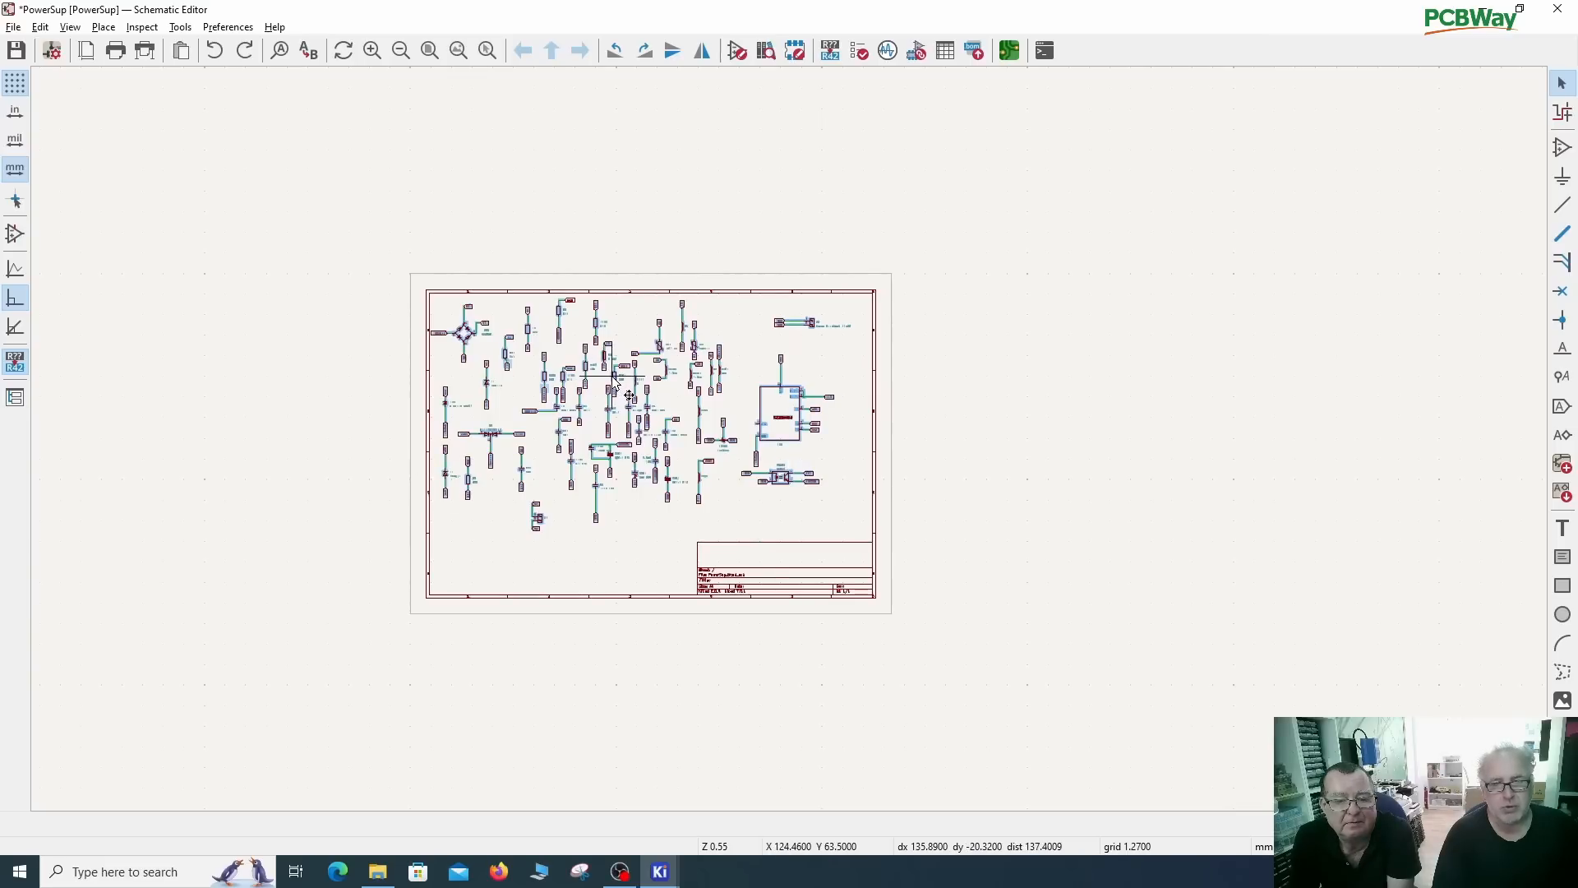
key("m")
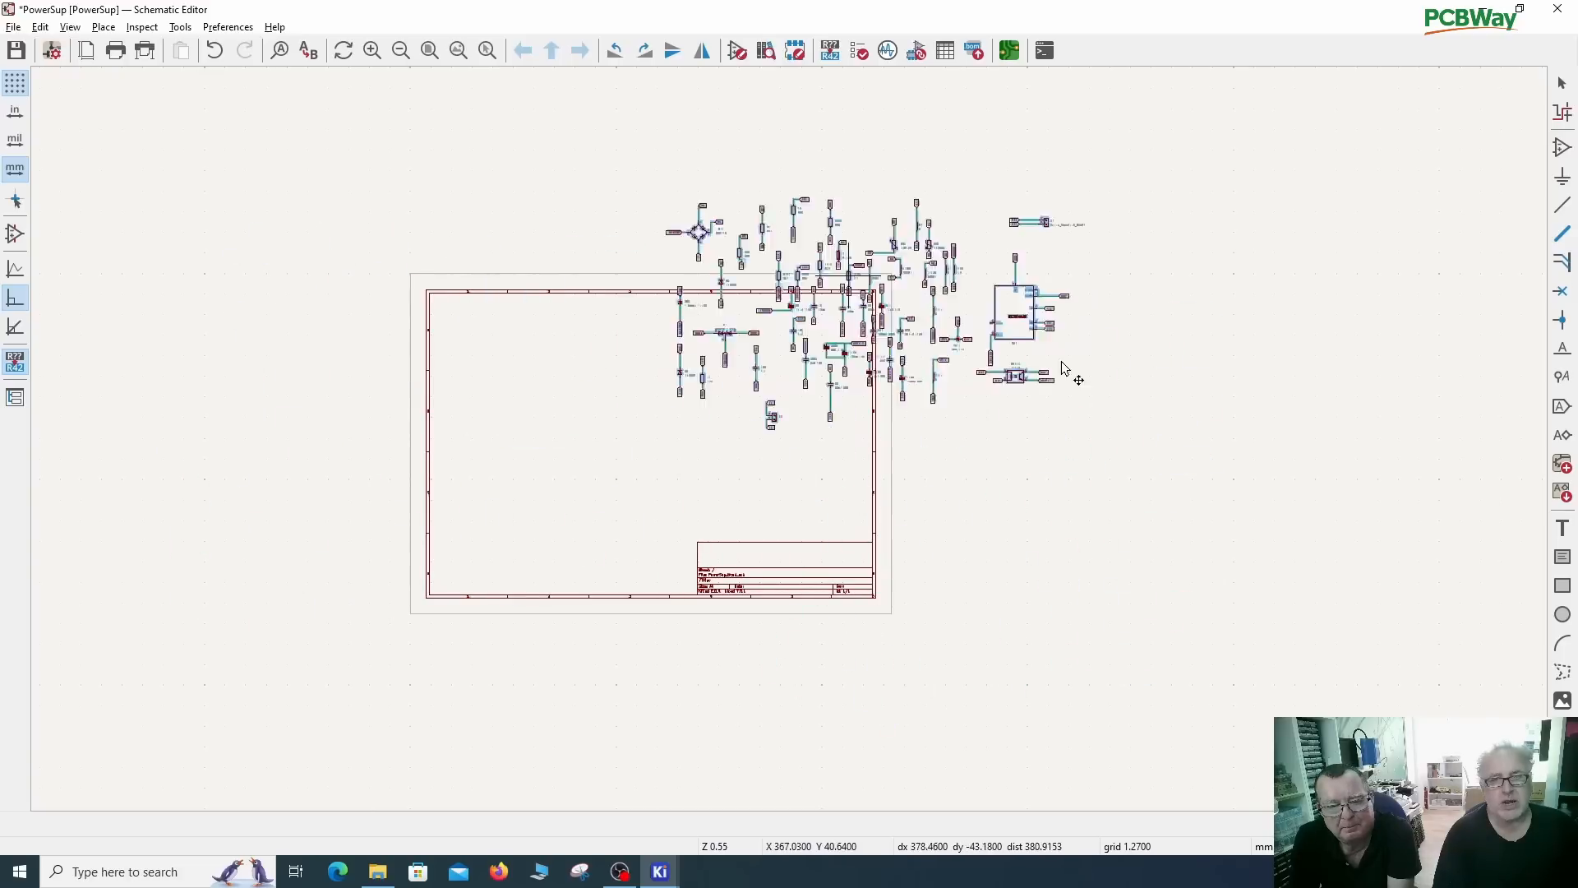
left_click(1119, 401)
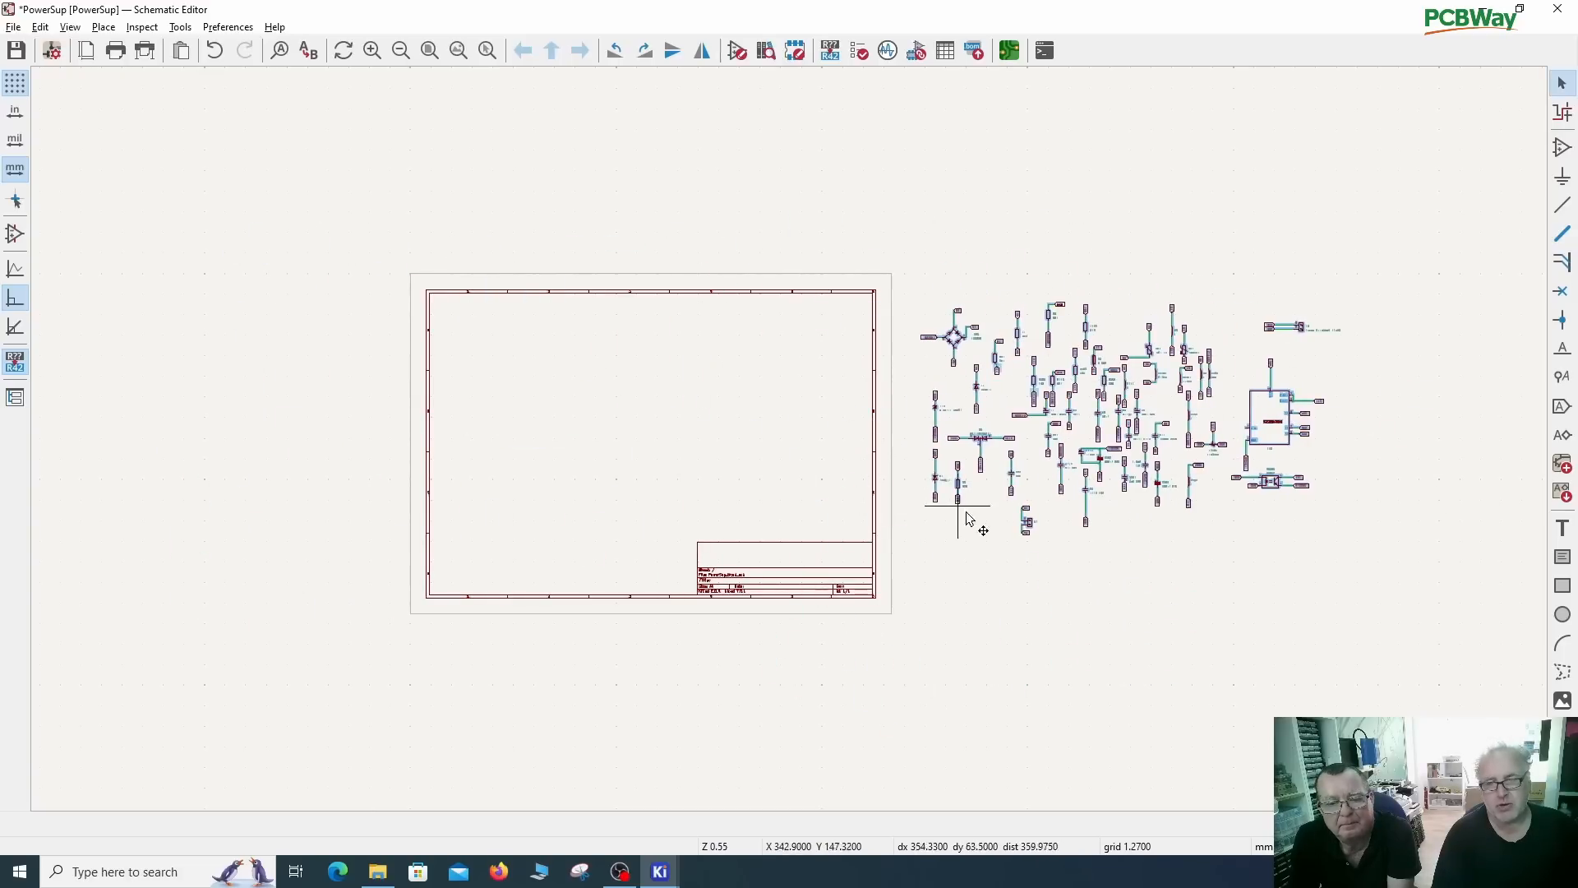
left_click(990, 546)
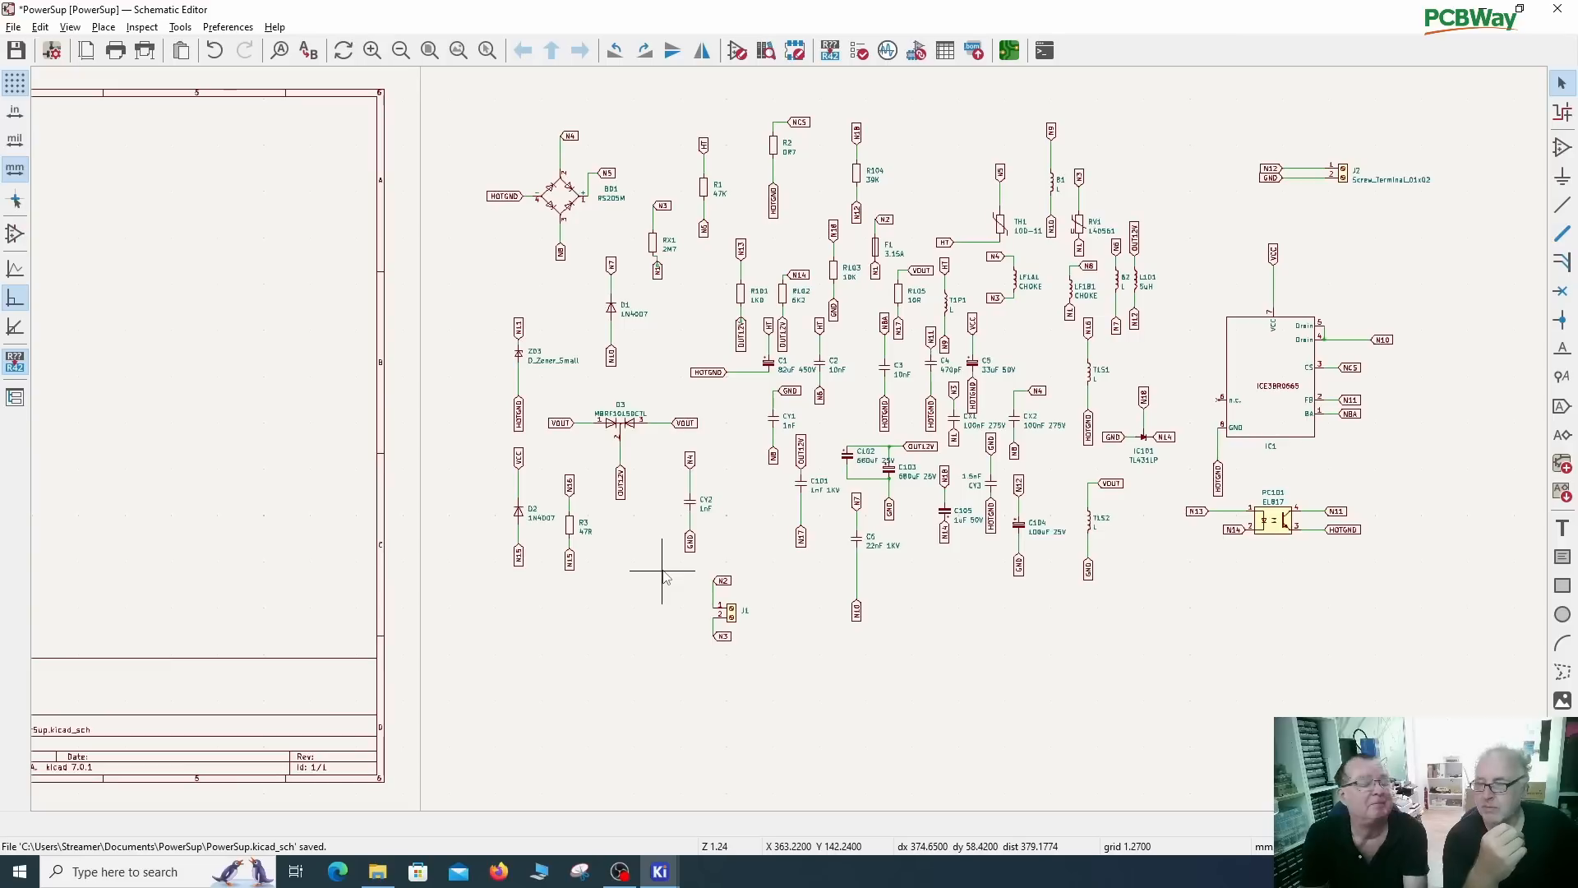
Step: Move connector J1 with its N2 and N3 labels into the sheet's upper-left corner, rotated 180° so its pins face right
scroll(665, 578, "up", 2)
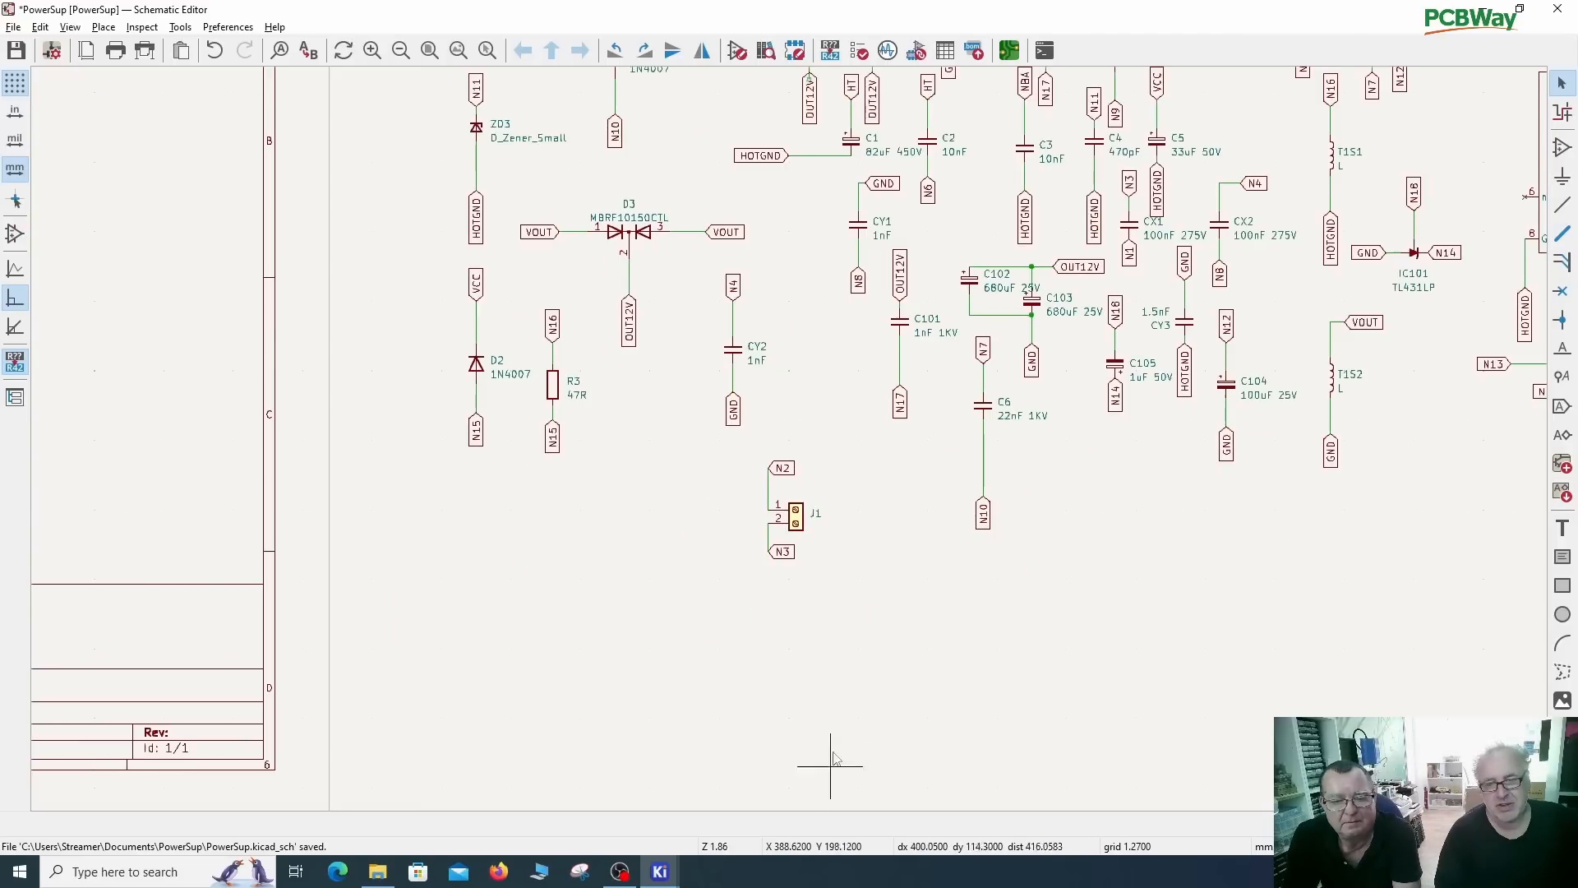
scroll(794, 510, "down", 2)
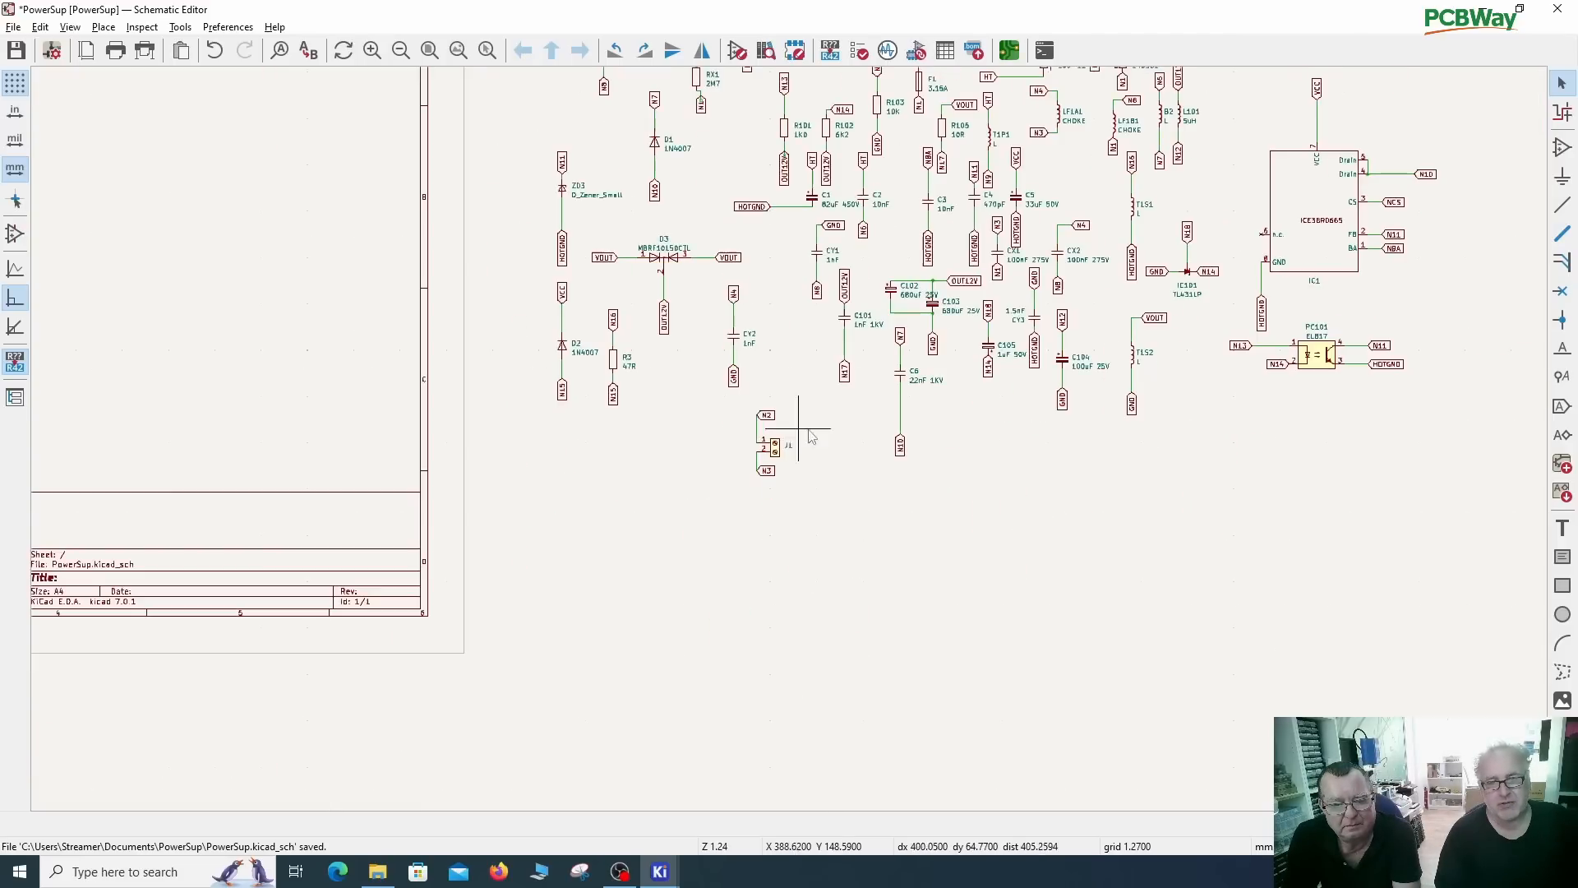
middle_click_drag(734, 476, 826, 635)
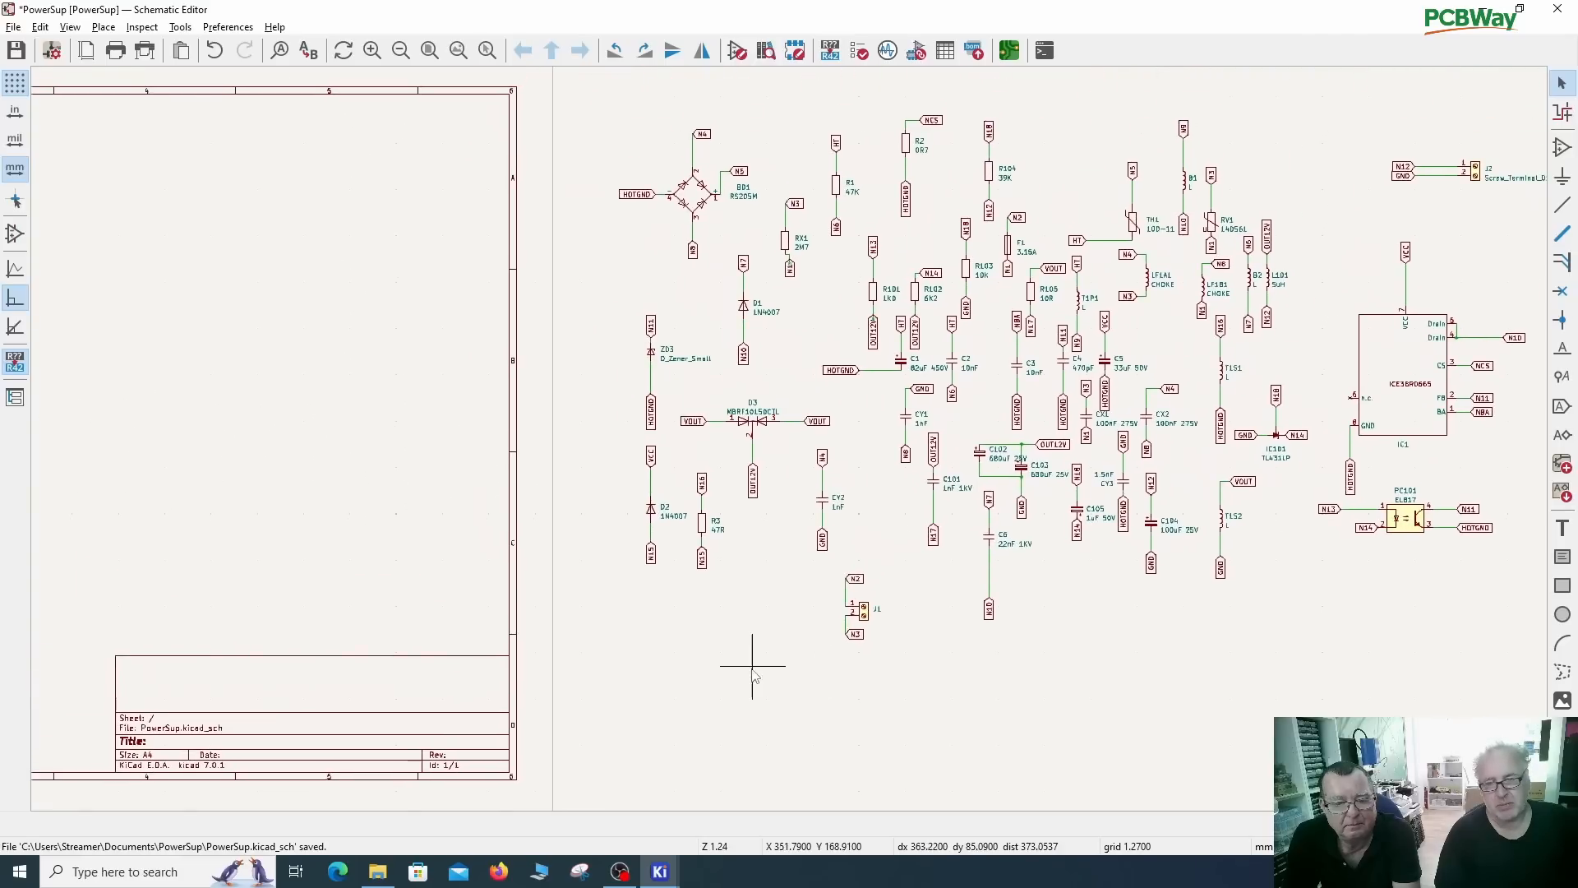
left_click_drag(827, 565, 955, 690)
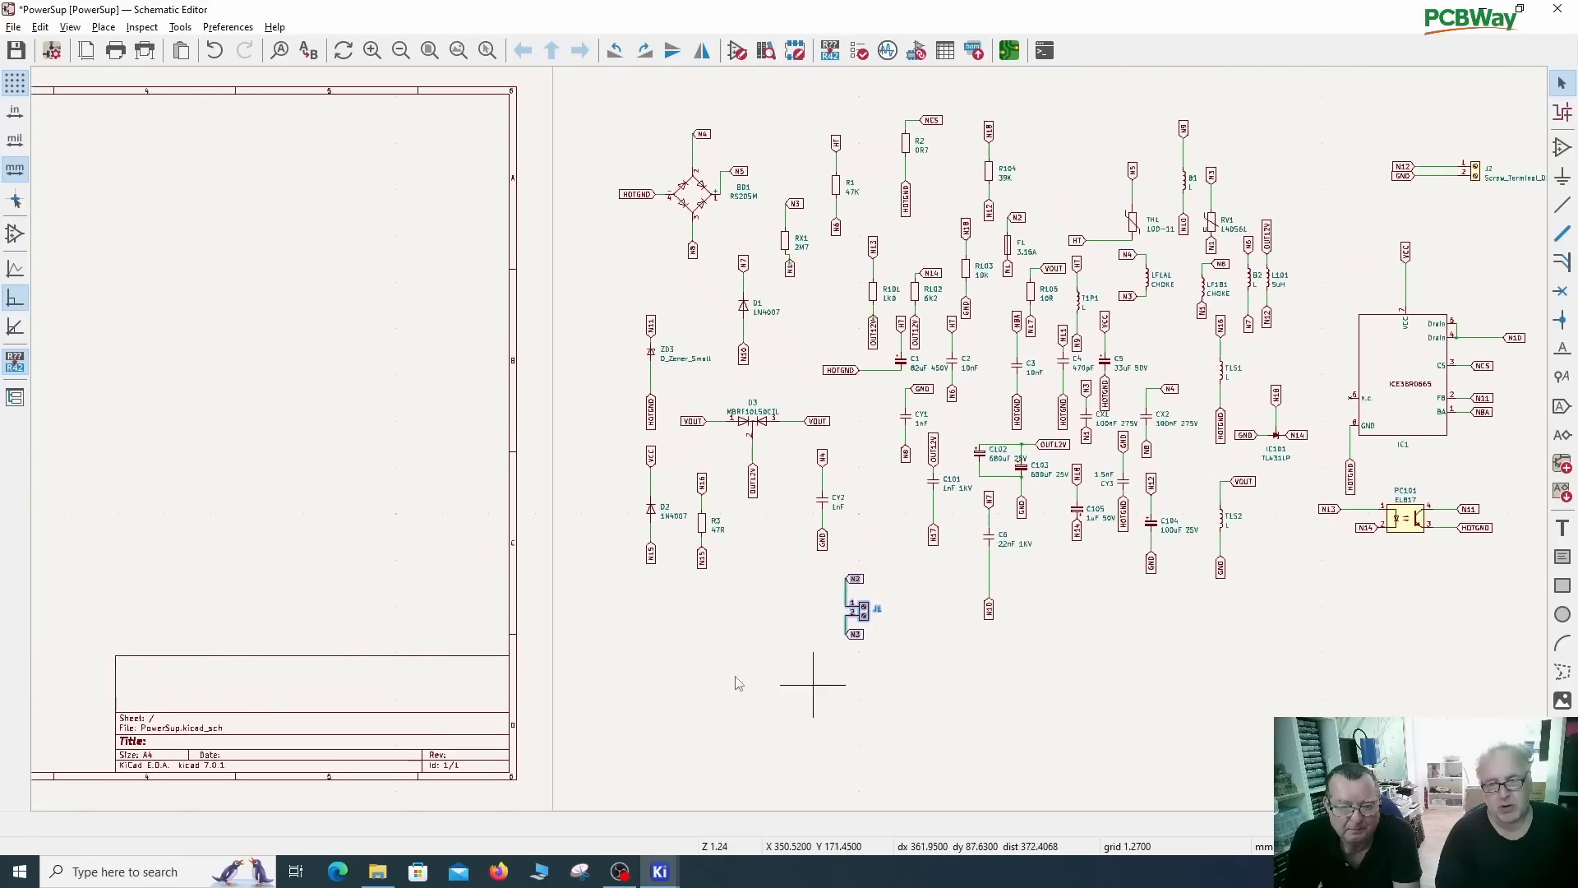
middle_click_drag(651, 628, 969, 680)
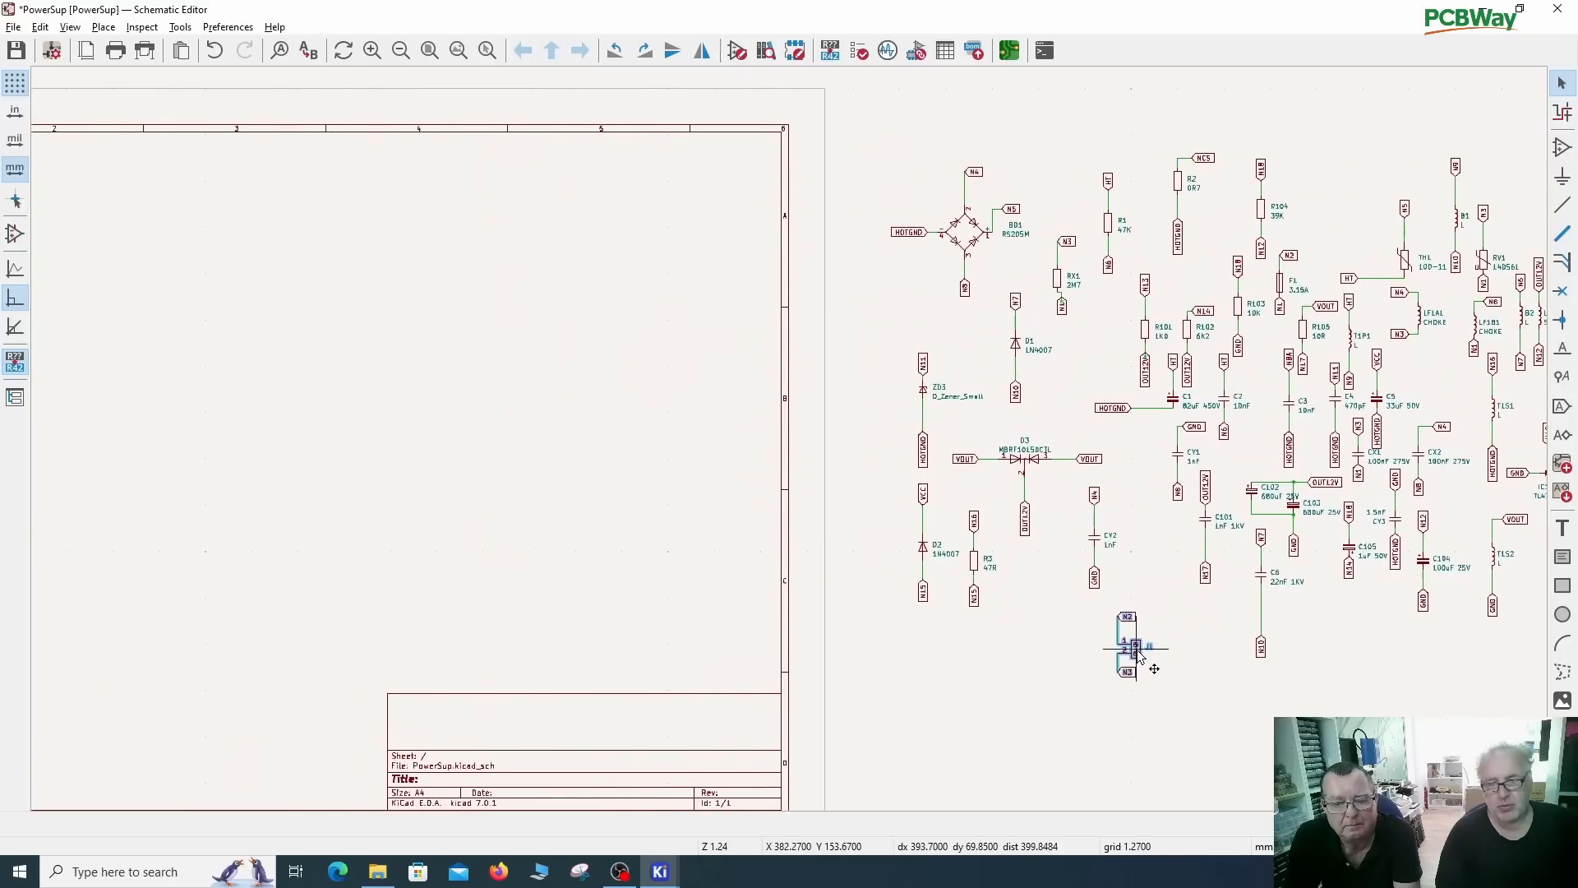
left_click_drag(1138, 649, 97, 240)
middle_click_drag(98, 240, 662, 430)
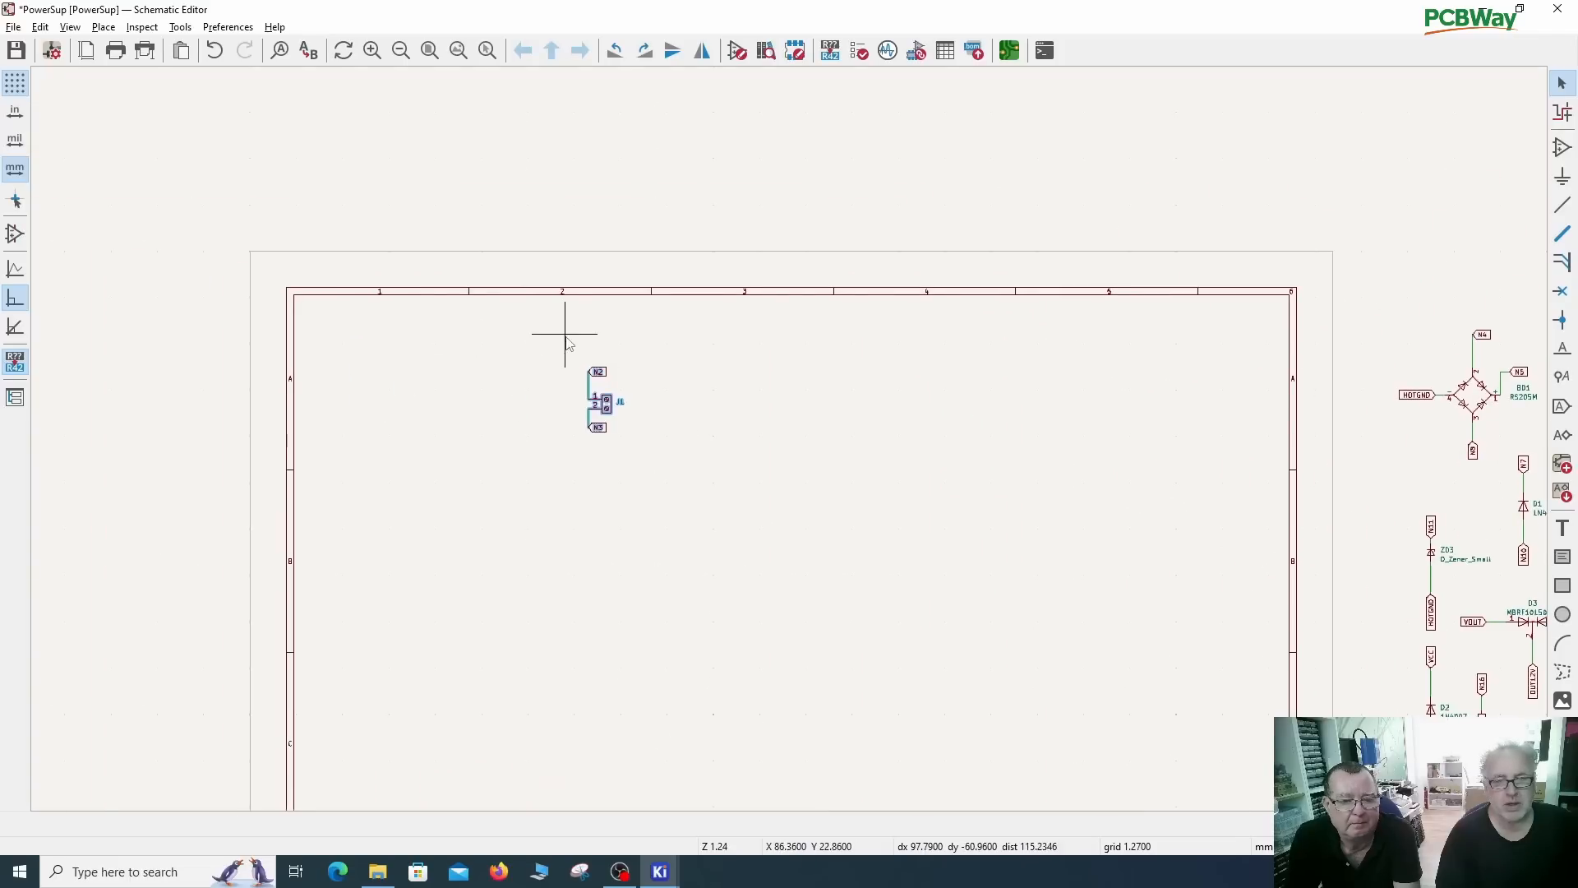
left_click_drag(565, 337, 736, 491)
left_click_drag(604, 398, 421, 388)
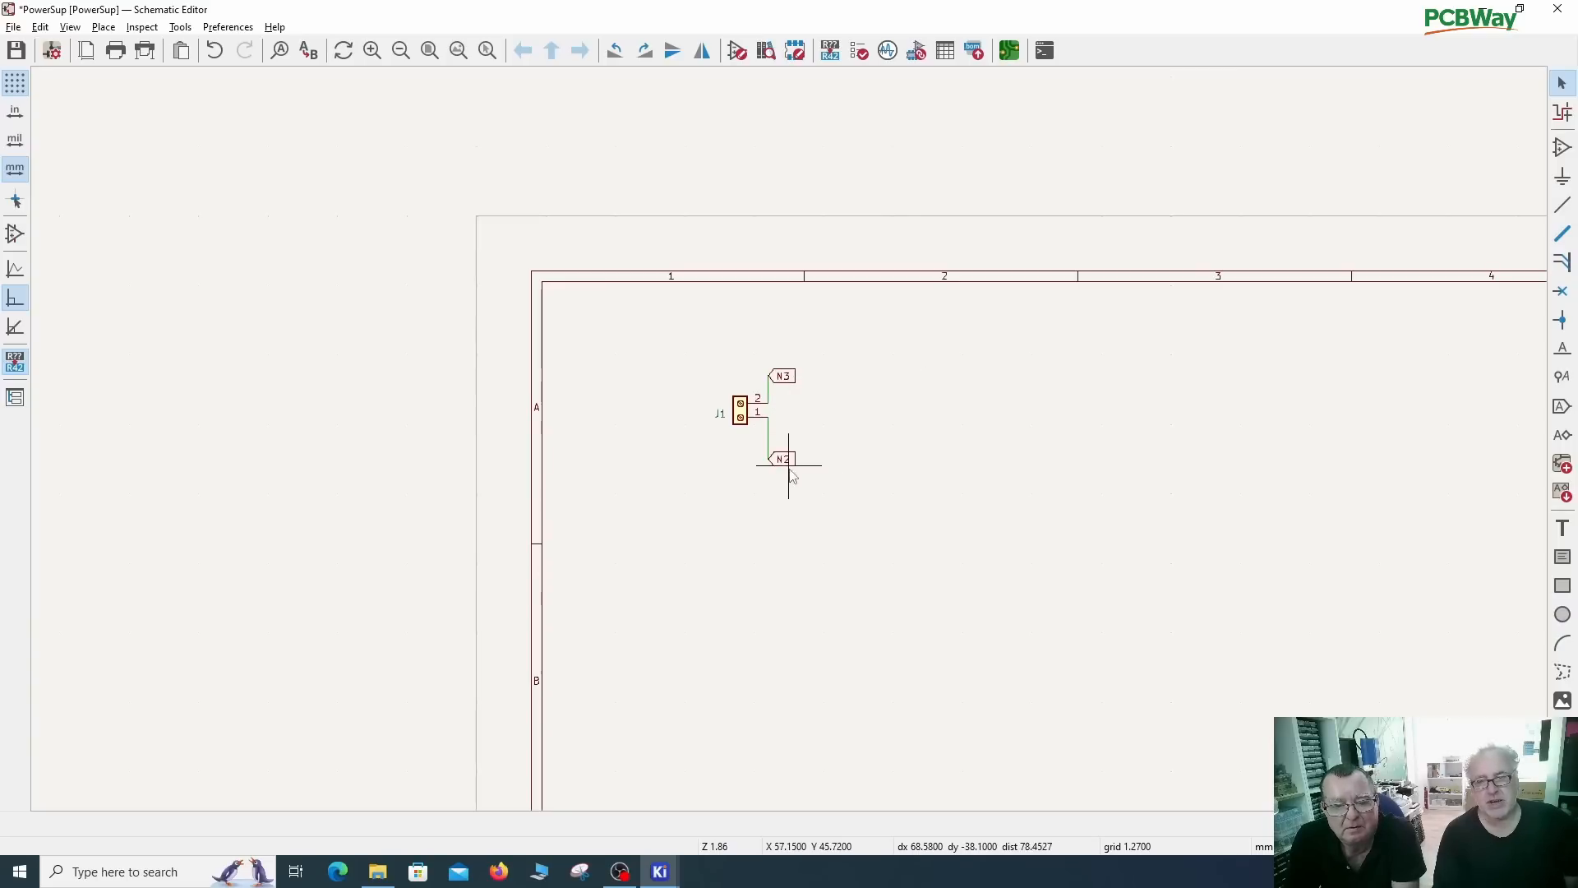
Step: Search the schematic for the net label N3, starting from connector J1
scroll(874, 483, "down", 3)
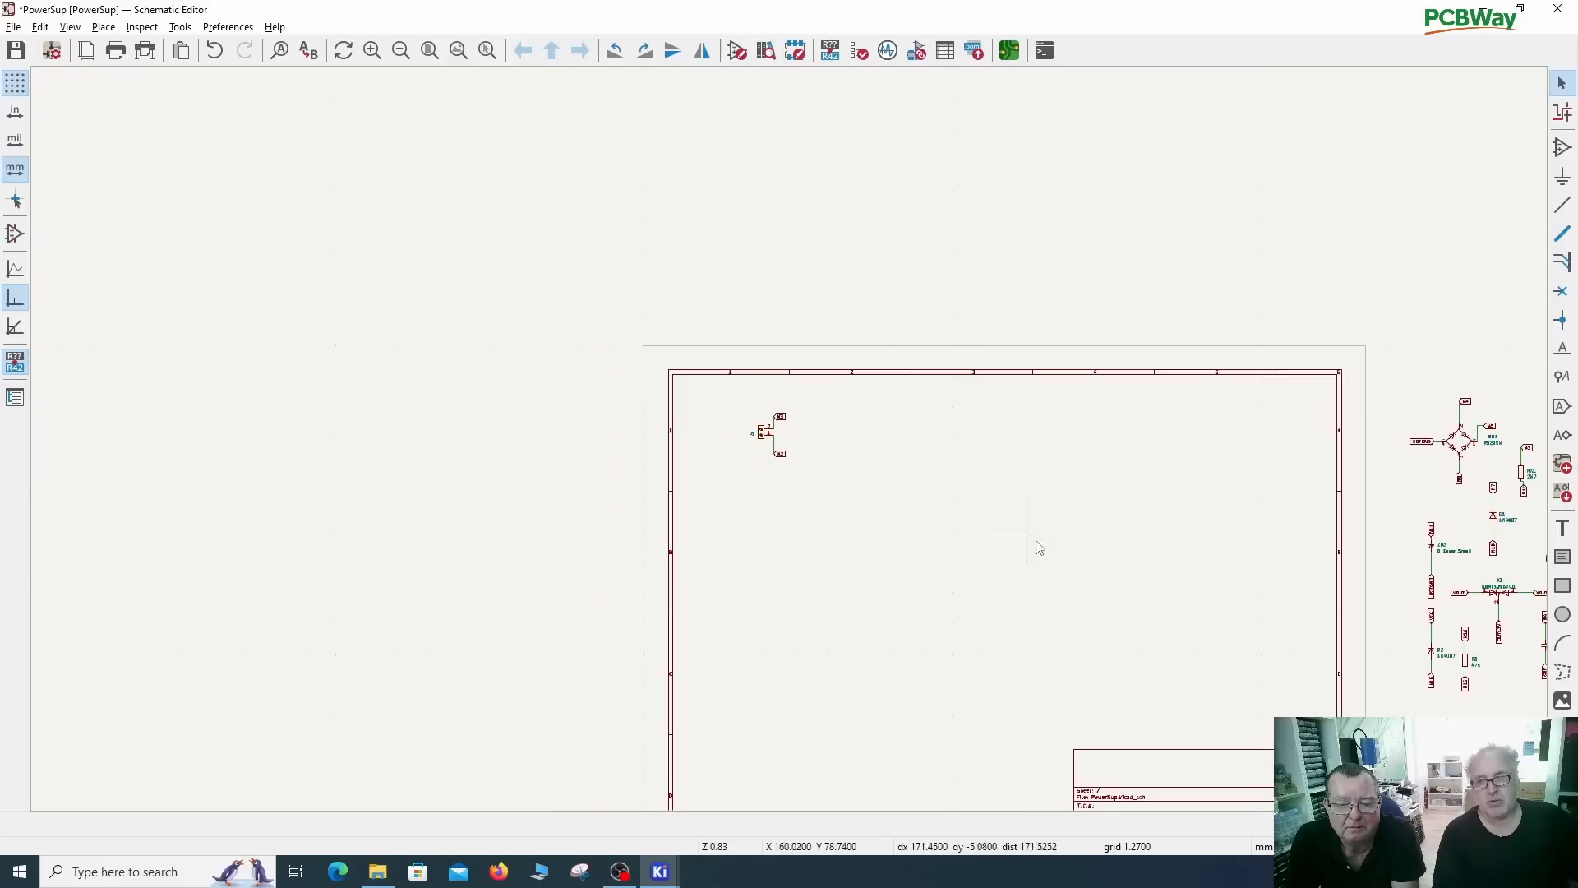
middle_click_drag(1044, 532, 571, 413)
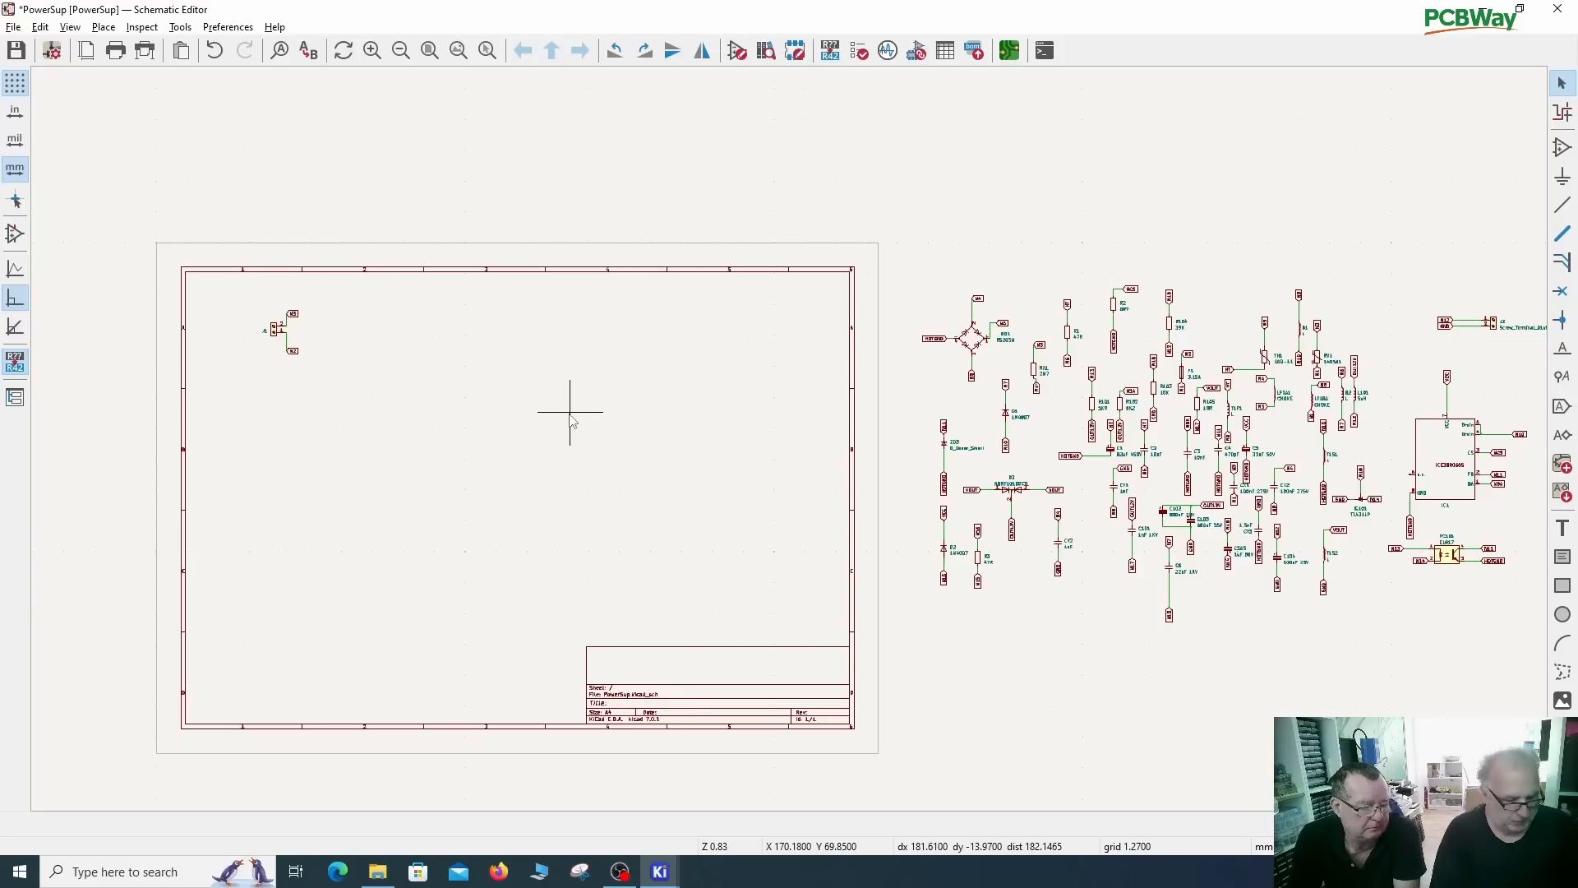
key("ctrl+f")
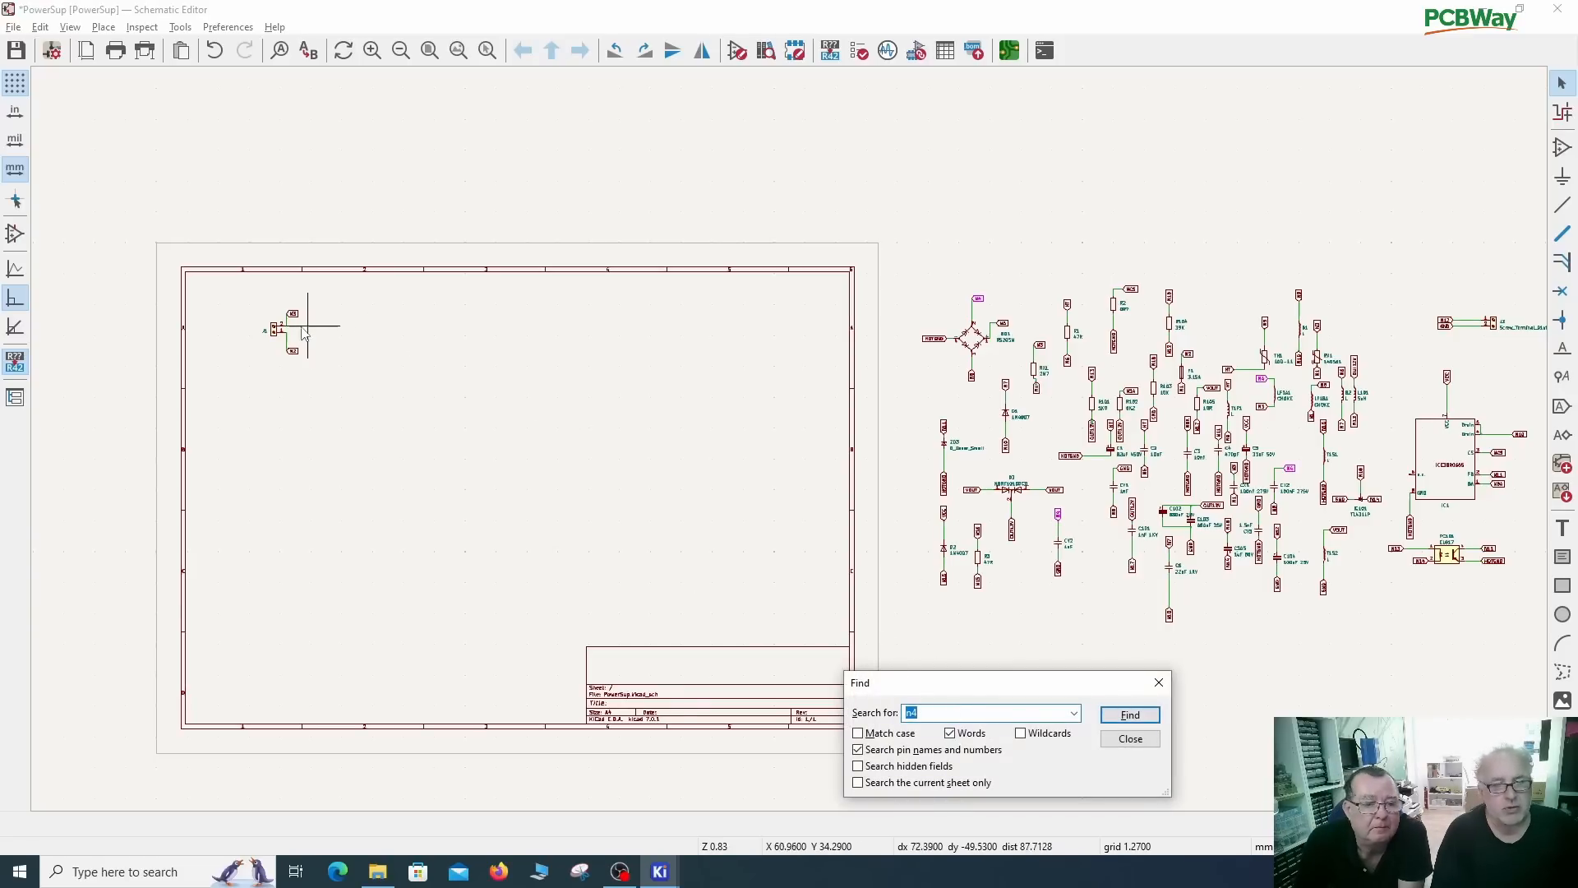
scroll(304, 329, "up", 3)
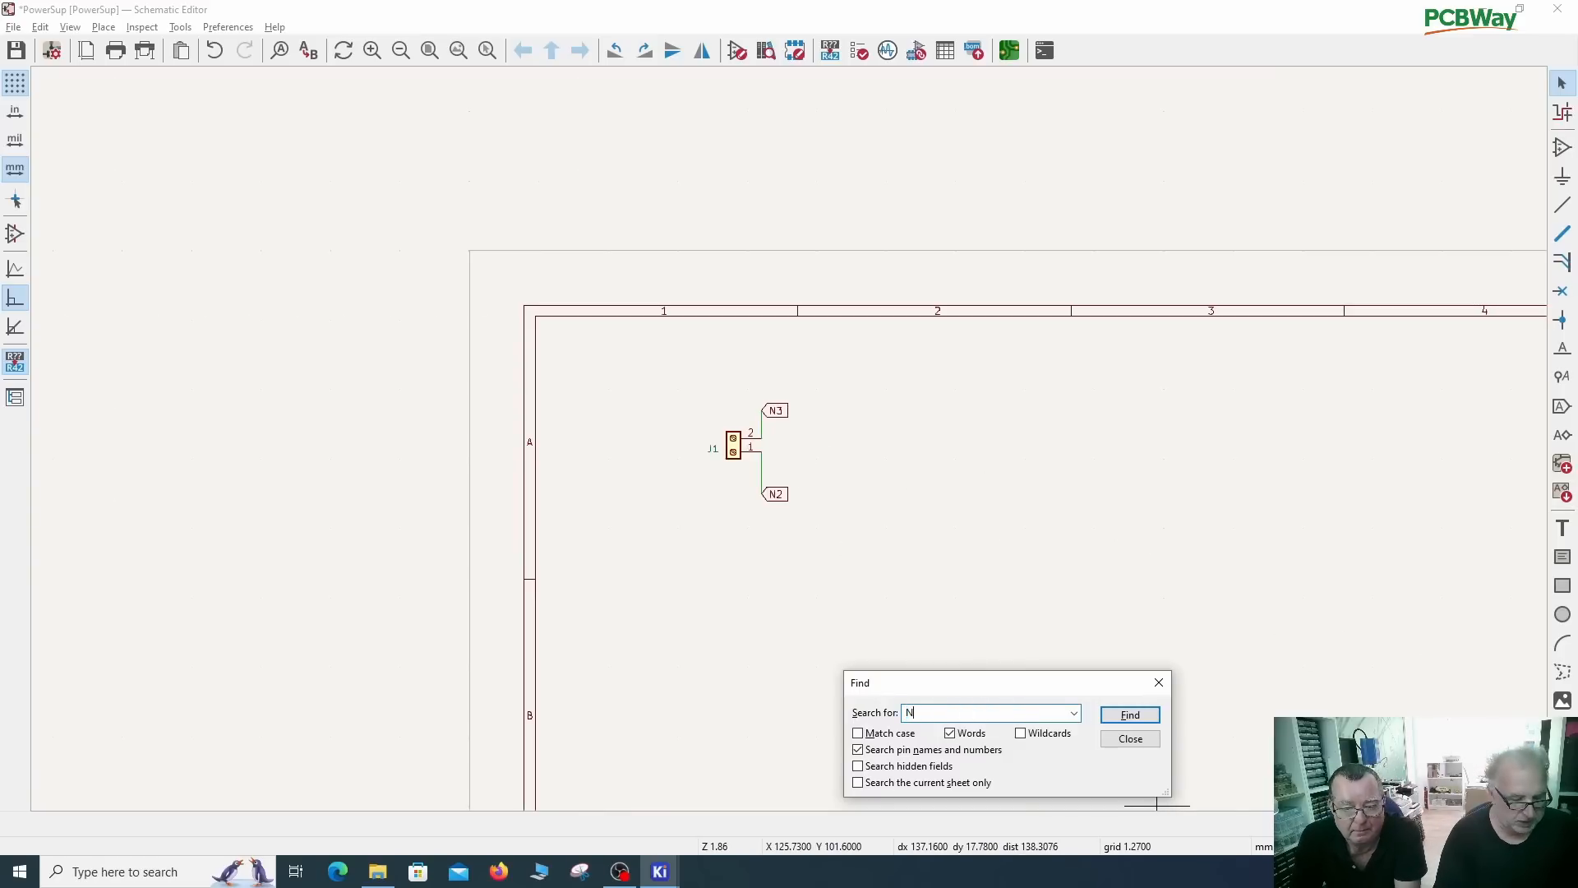
type("3")
key("Return")
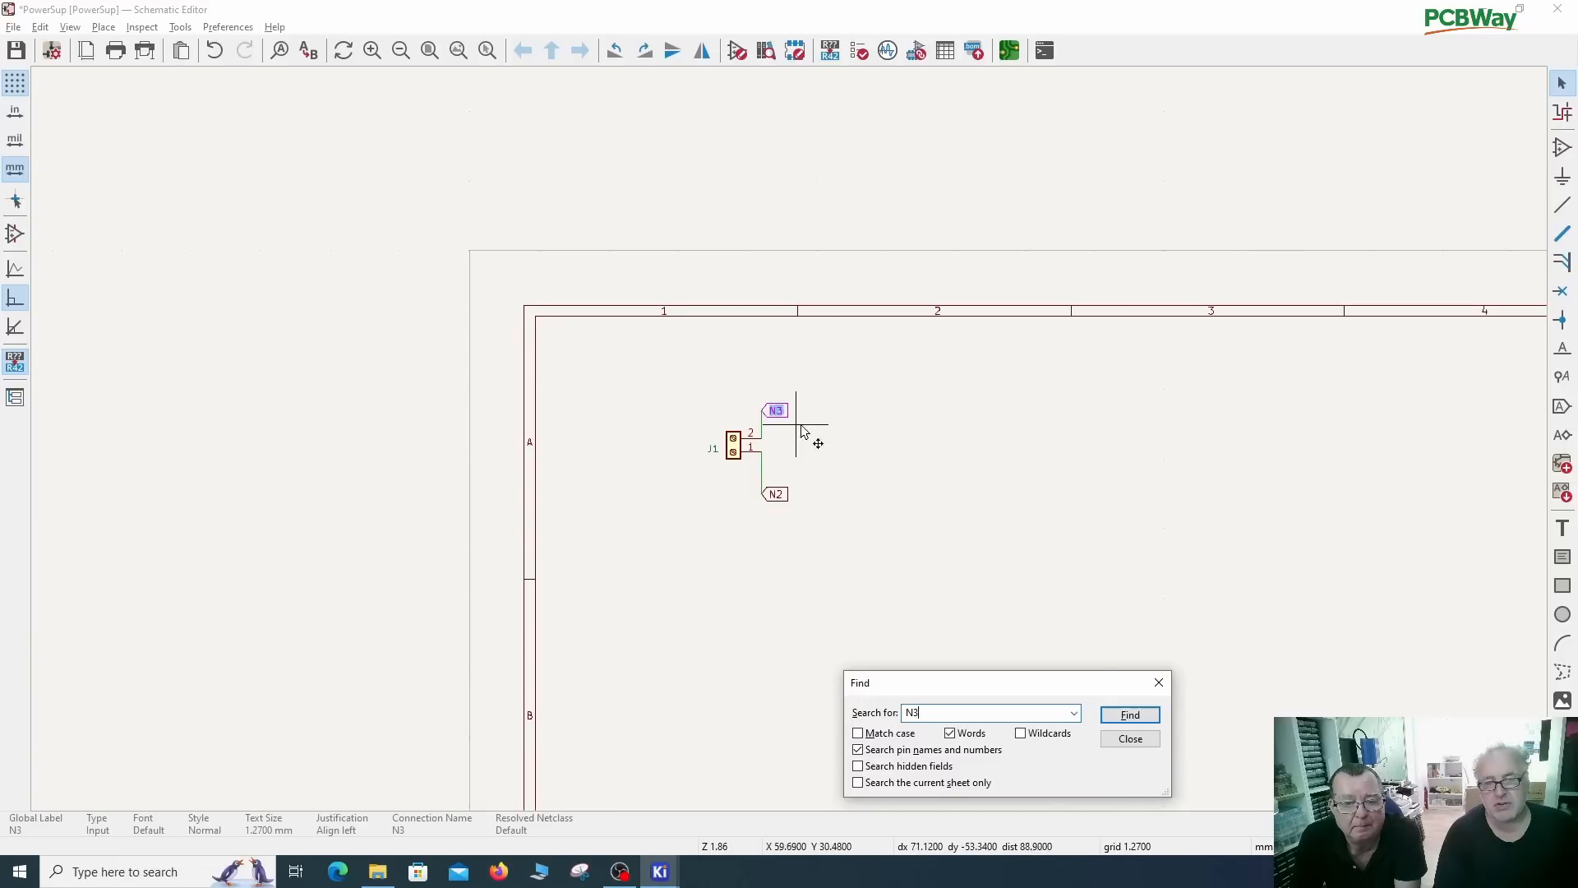
Step: Find the next N3 label and move resistor RX1 with its wires and labels onto the upper part of the sheet
scroll(880, 461, "down", 3)
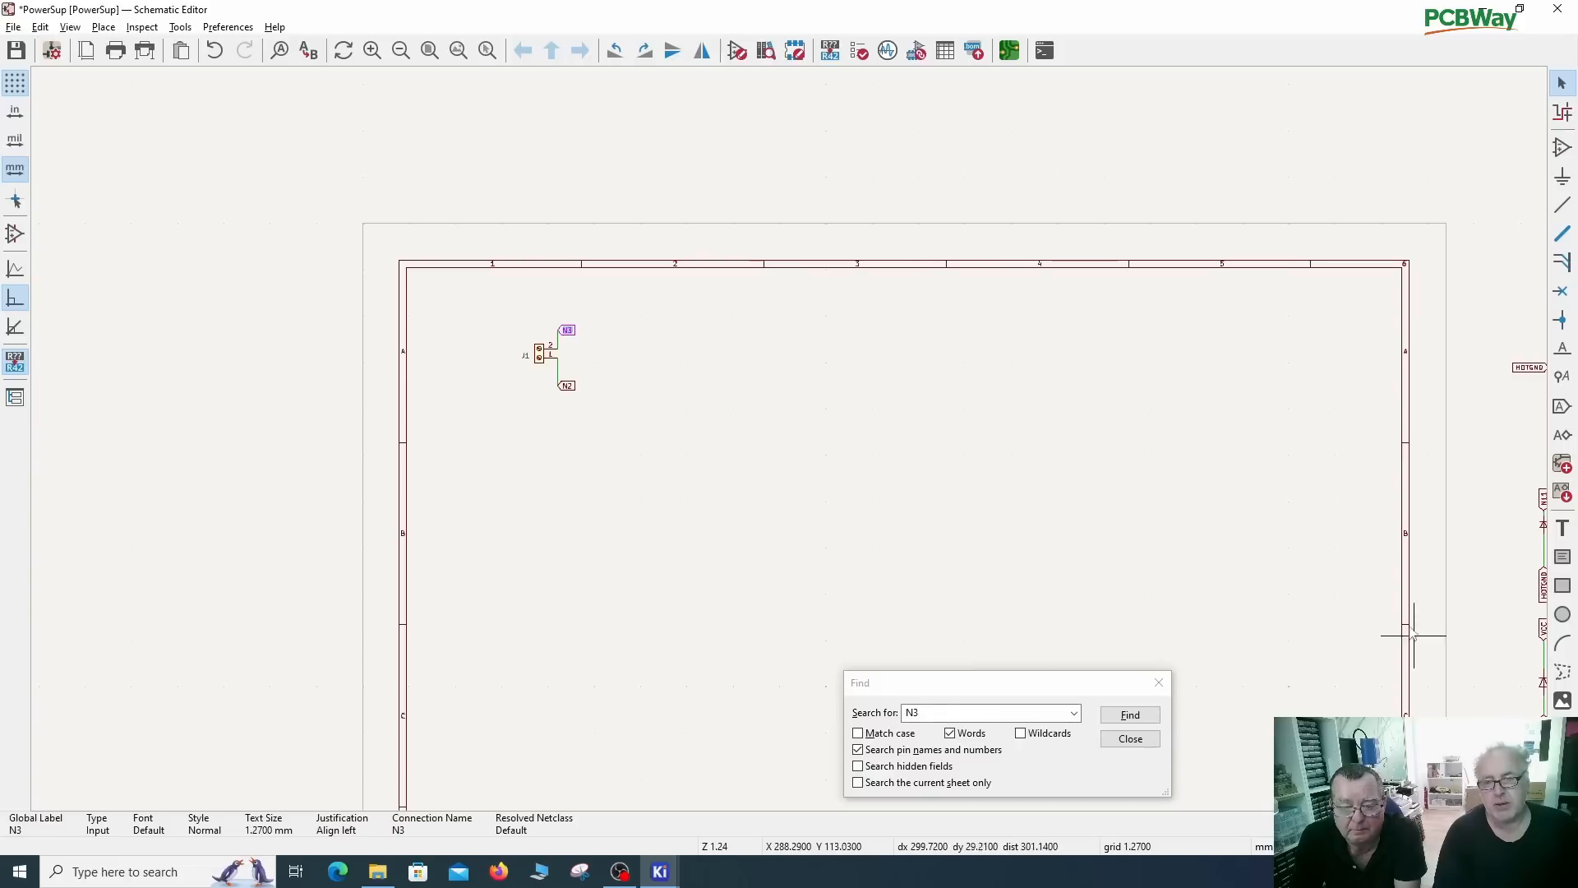
left_click(1132, 716)
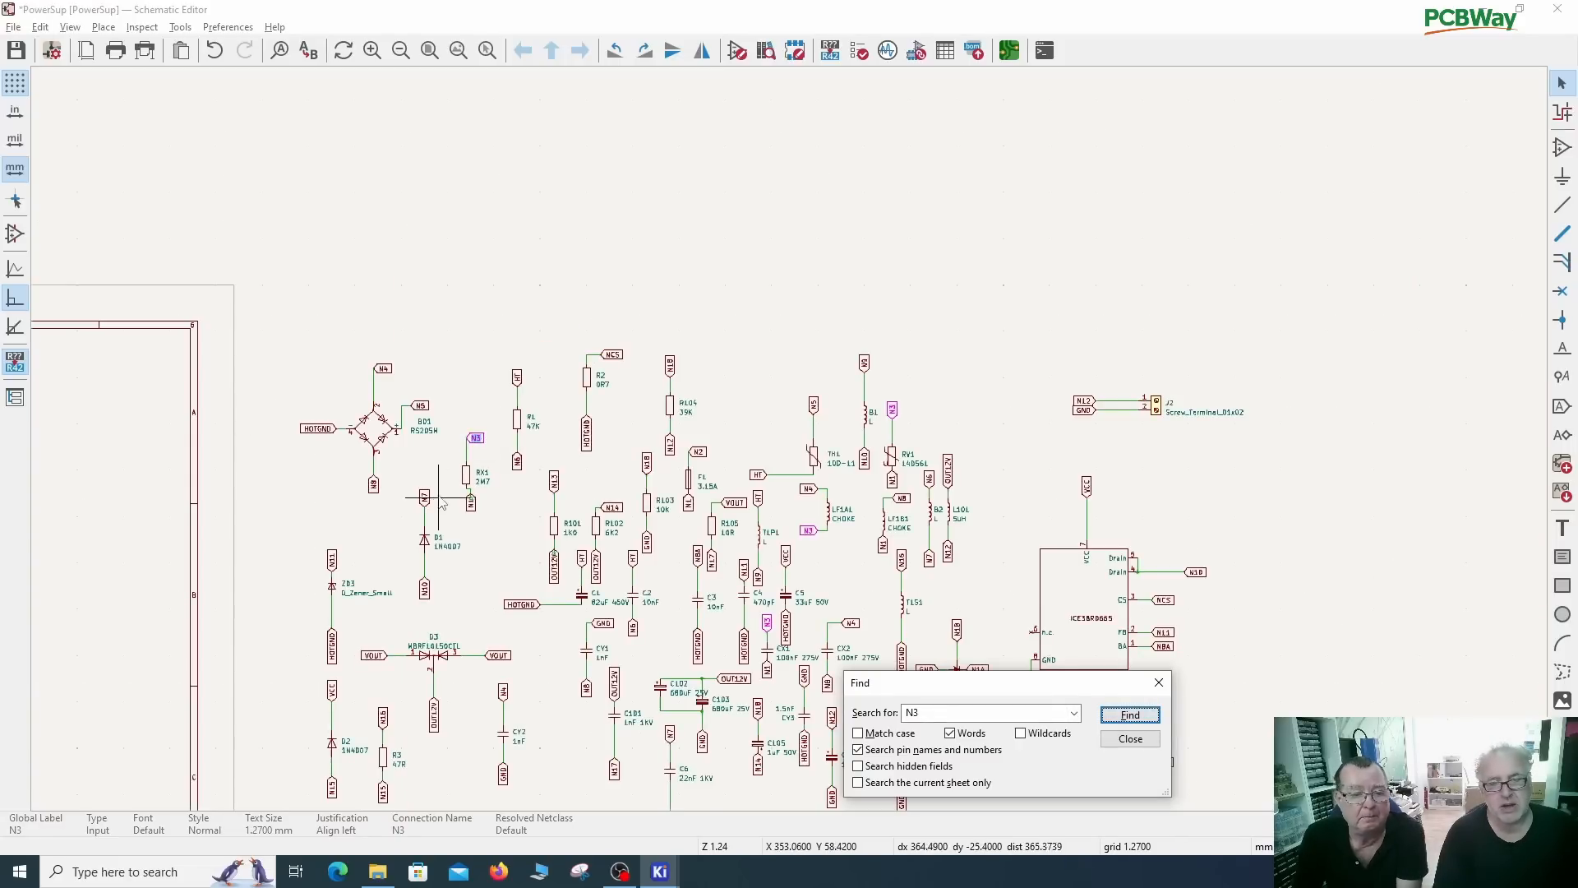
middle_click_drag(446, 496, 712, 333)
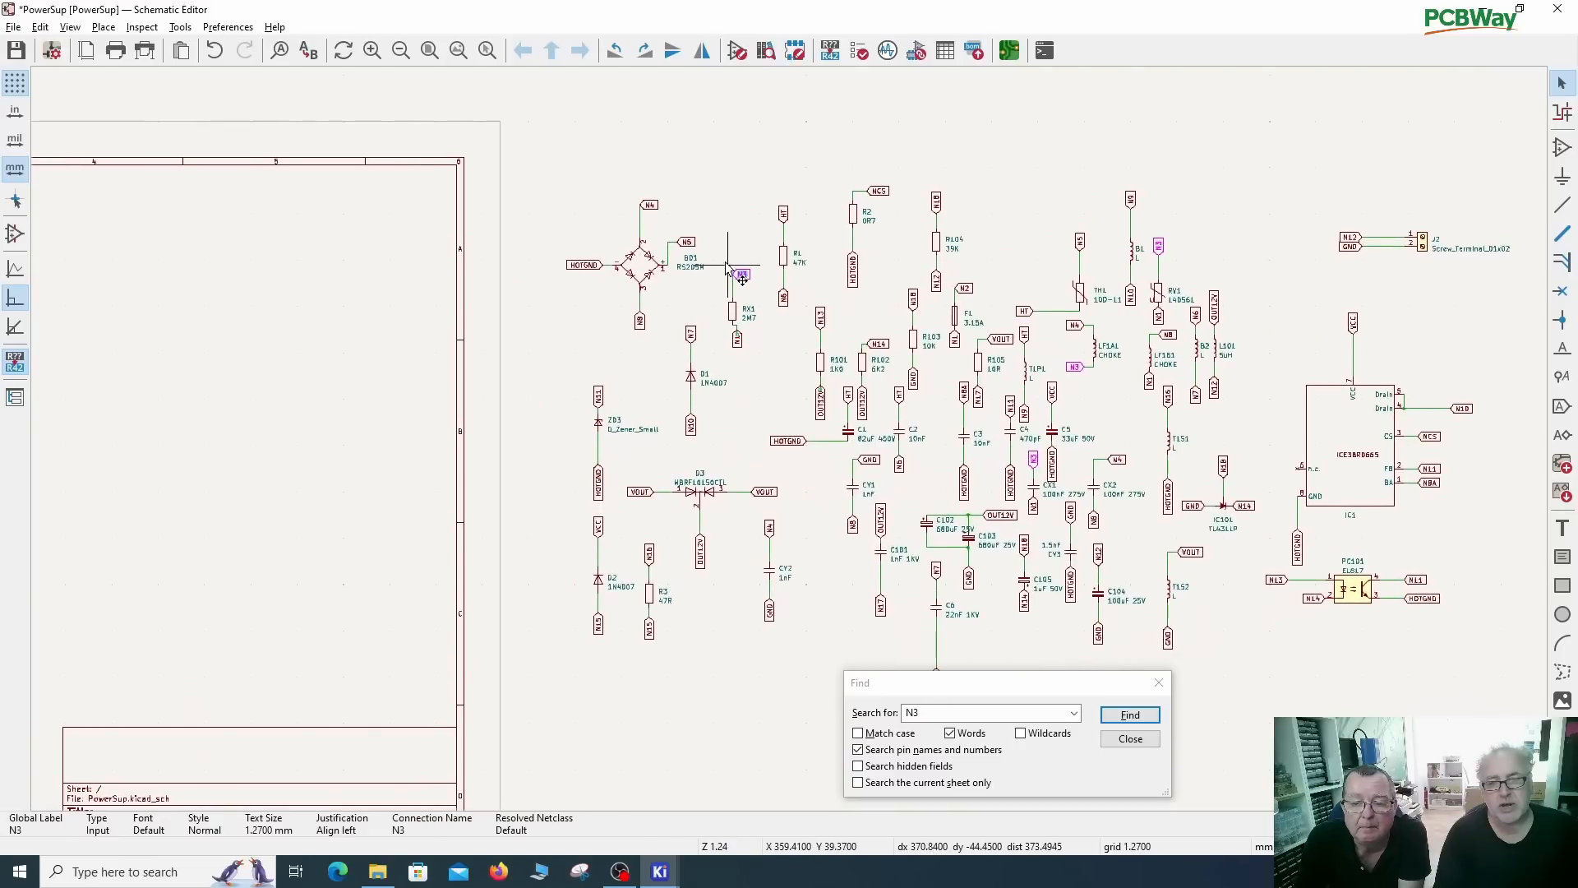
left_click_drag(722, 252, 766, 381)
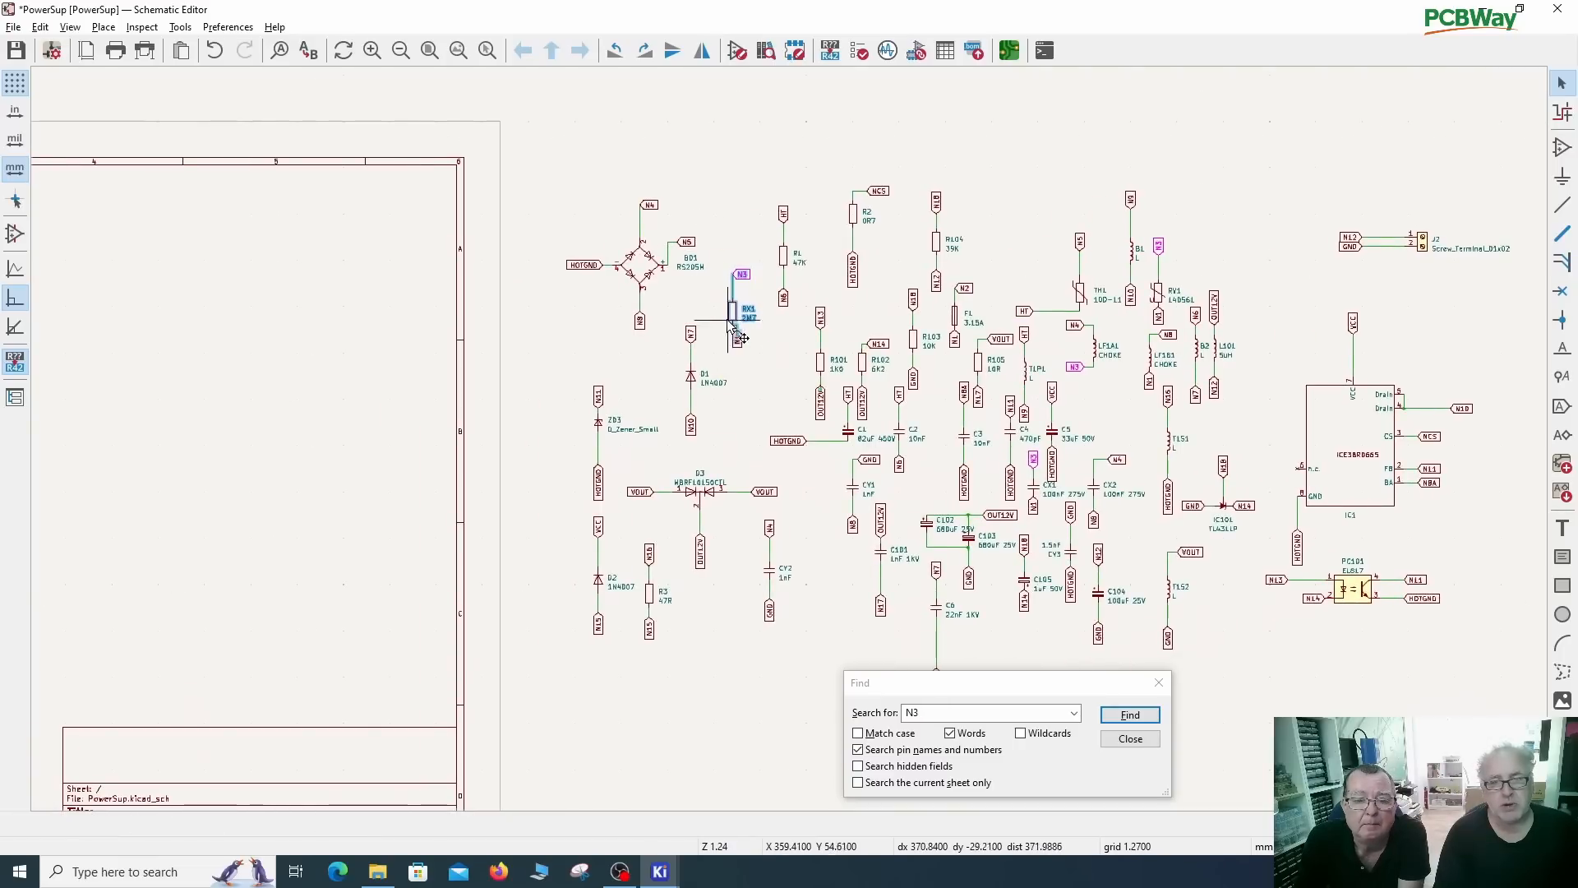
left_click_drag(733, 317, 10, 282)
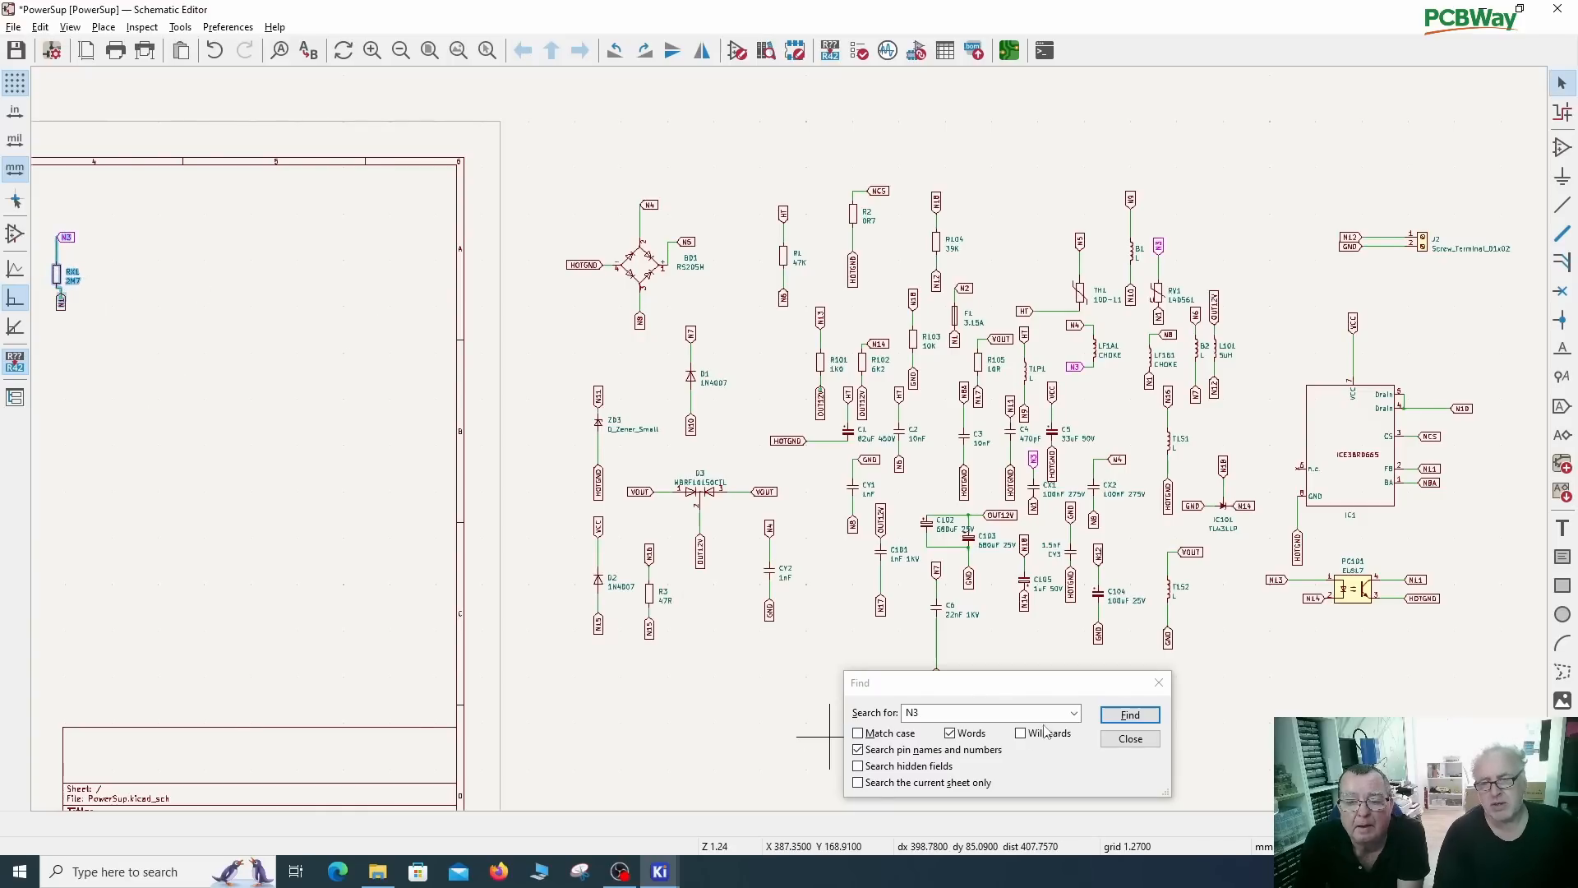
Step: Find the next N3 label and move capacitor CX1 with its N3 and N1 labels onto the sheet just right of J1
left_click(1123, 720)
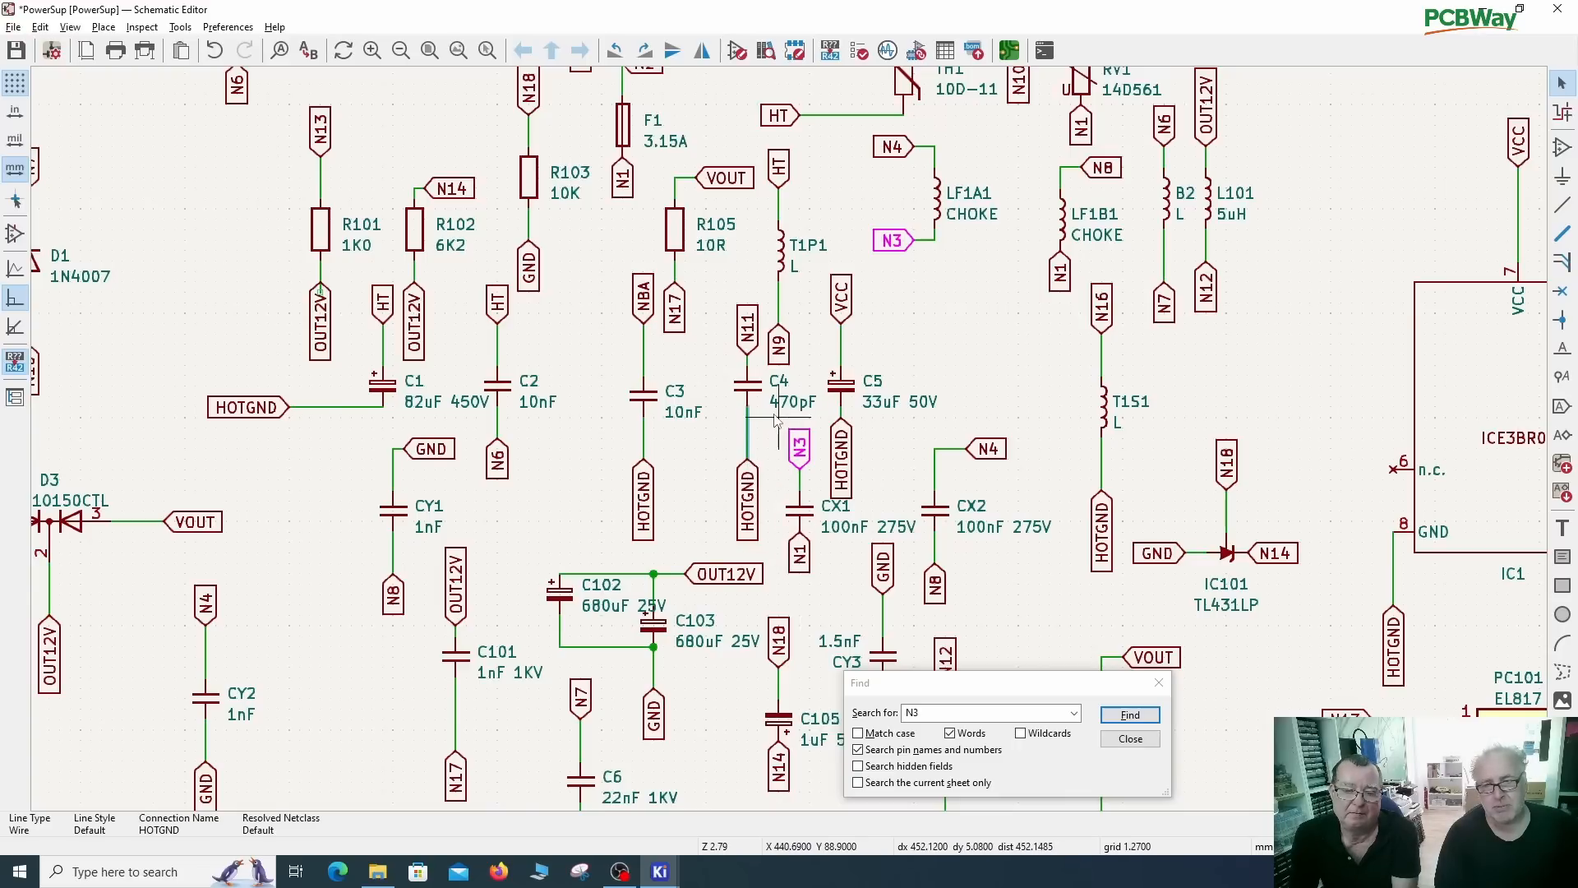
left_click_drag(778, 418, 811, 585)
left_click_drag(779, 423, 820, 585)
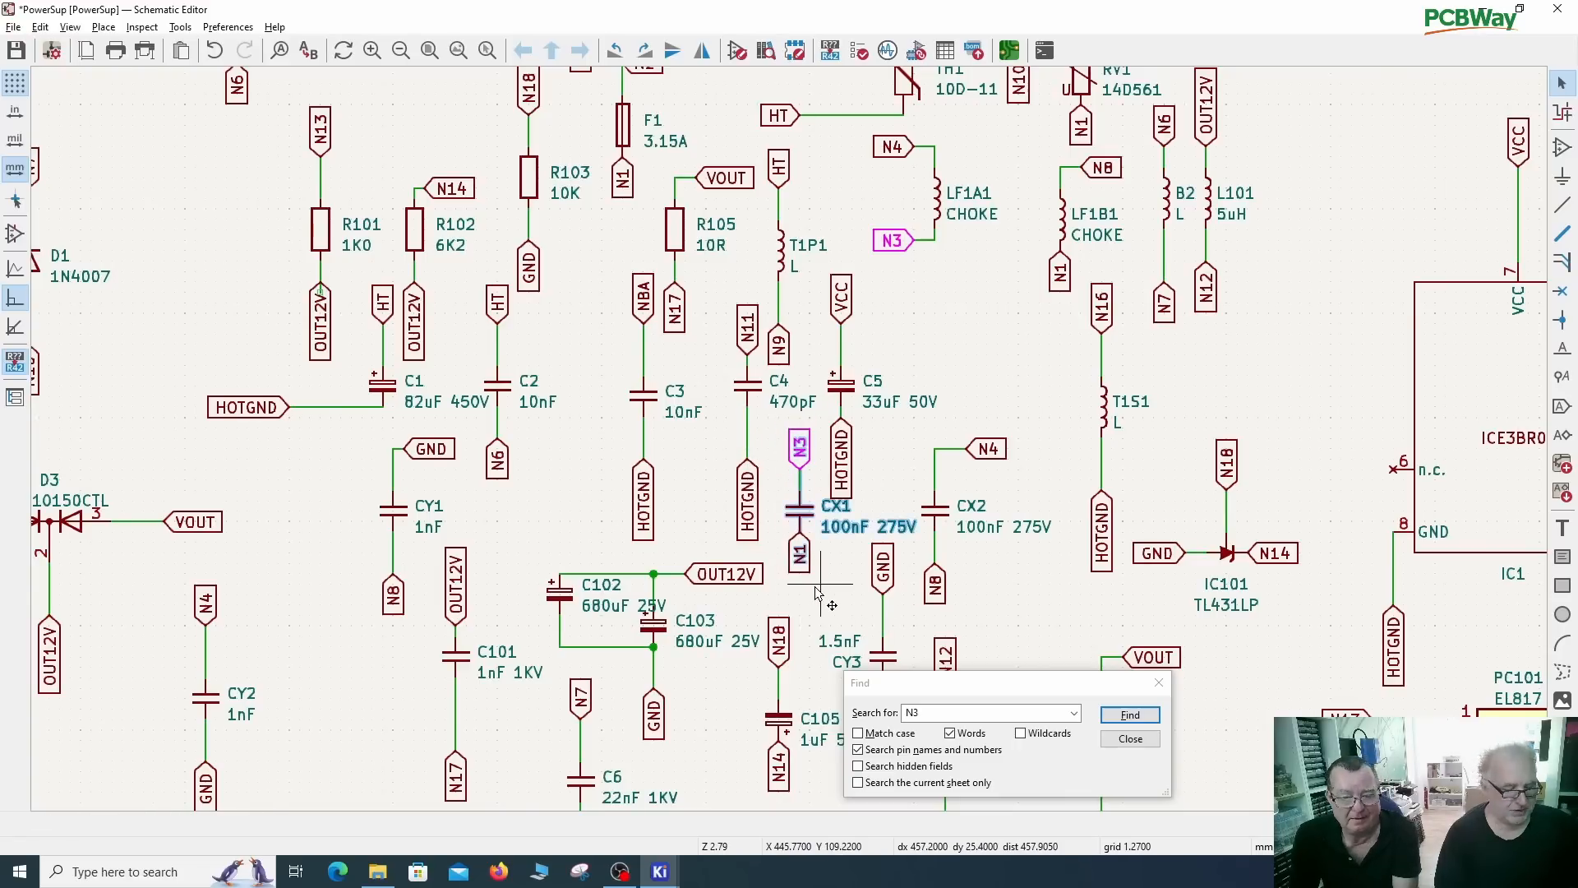
scroll(818, 592, "down", 6)
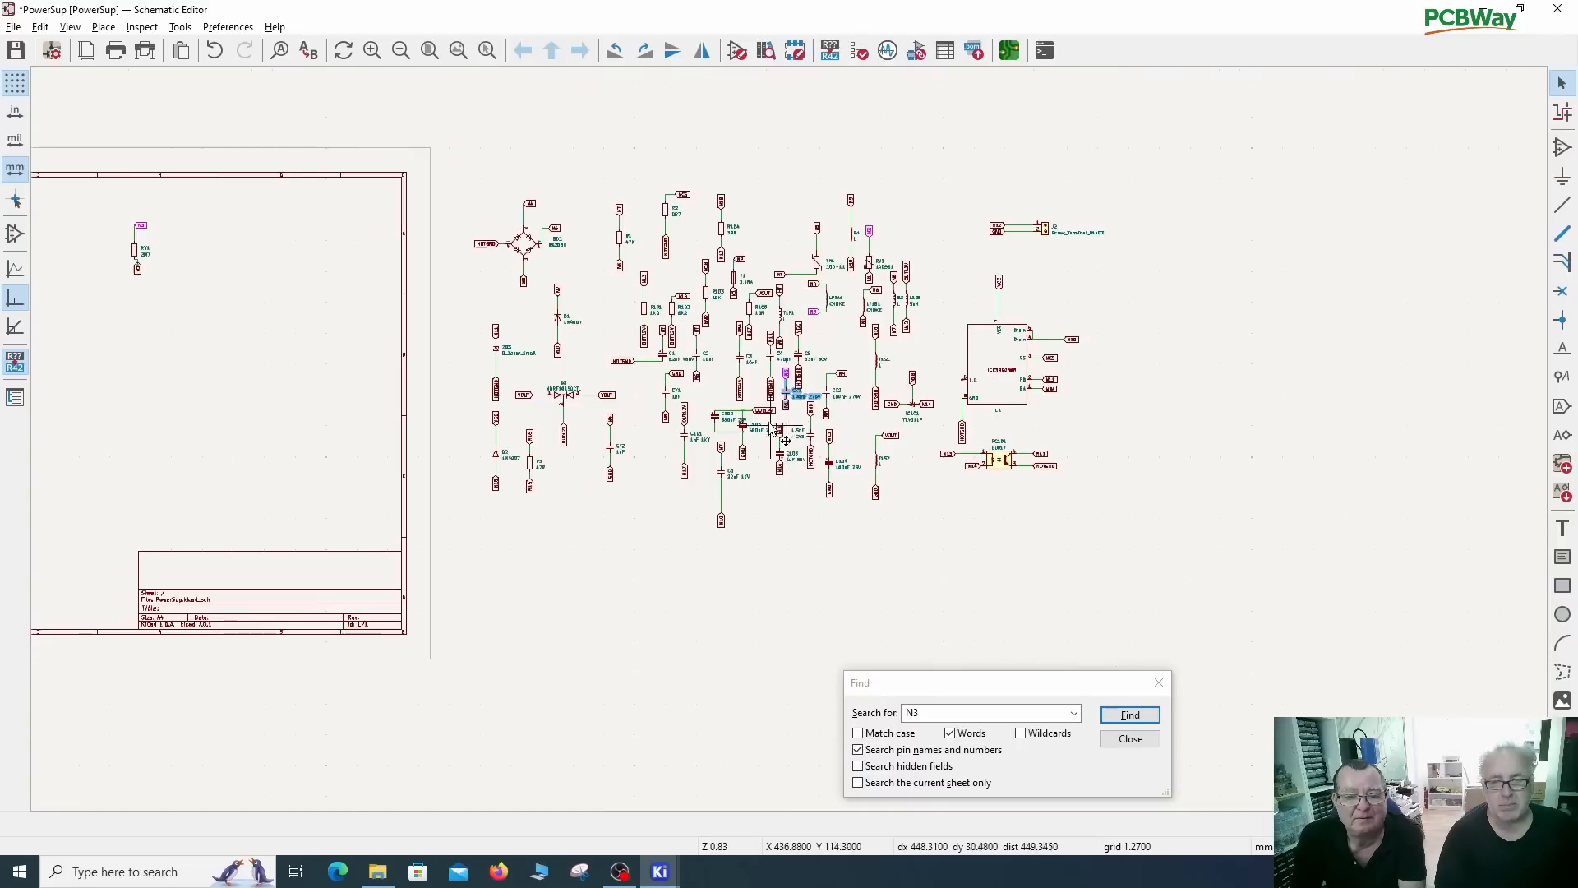
left_click_drag(786, 402, 340, 274)
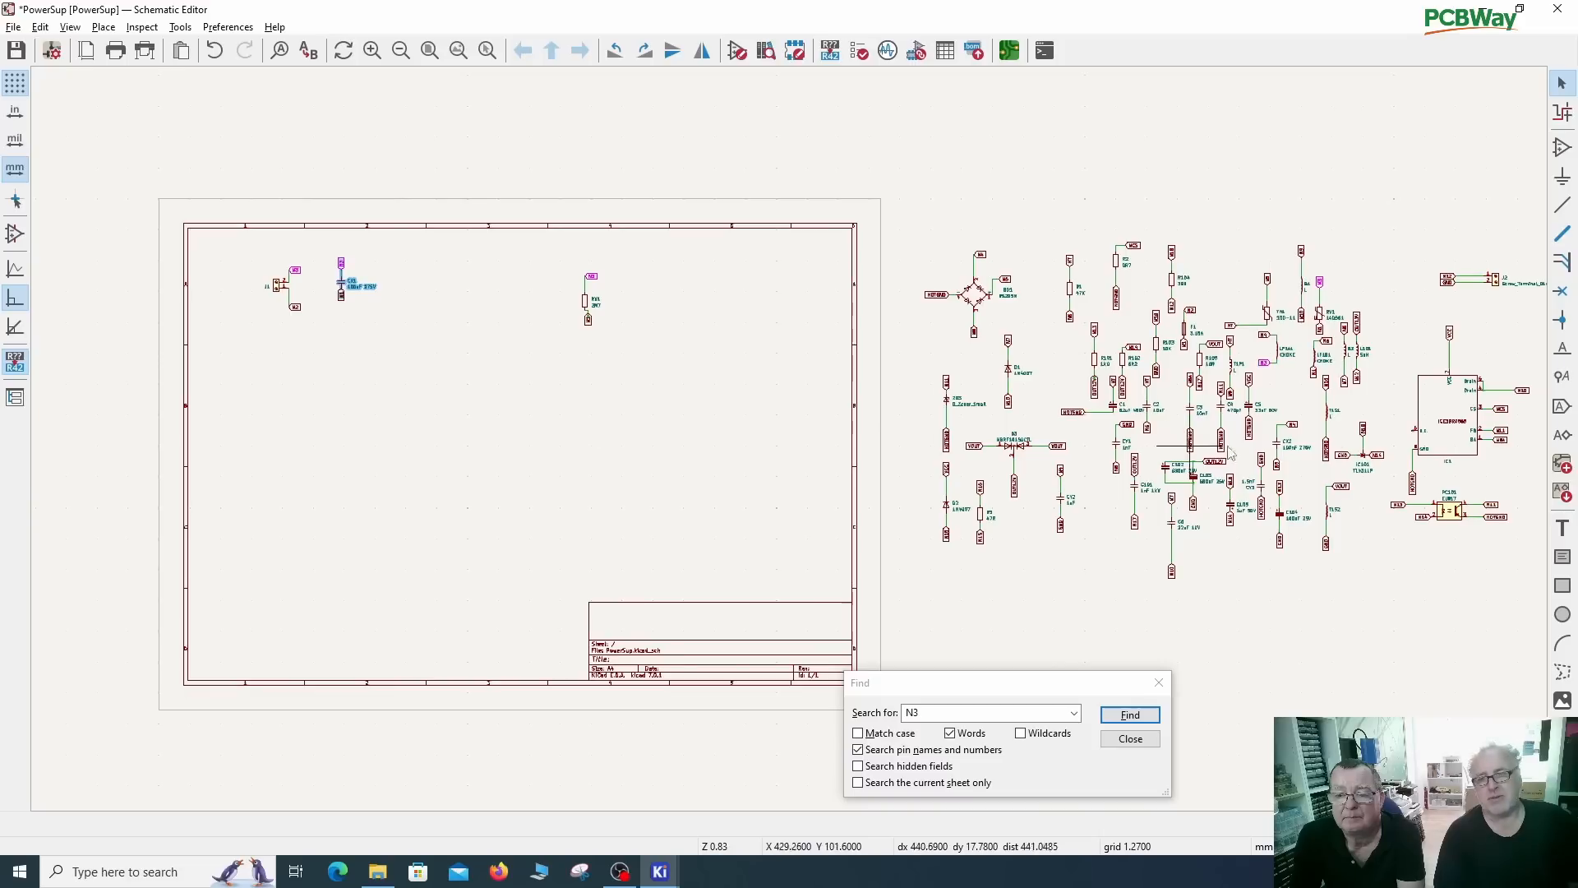
Step: Move choke LF1A1 with its N4 and N3 labels onto the sheet, right of CX1 and slightly lower
scroll(1308, 408, "up", 3)
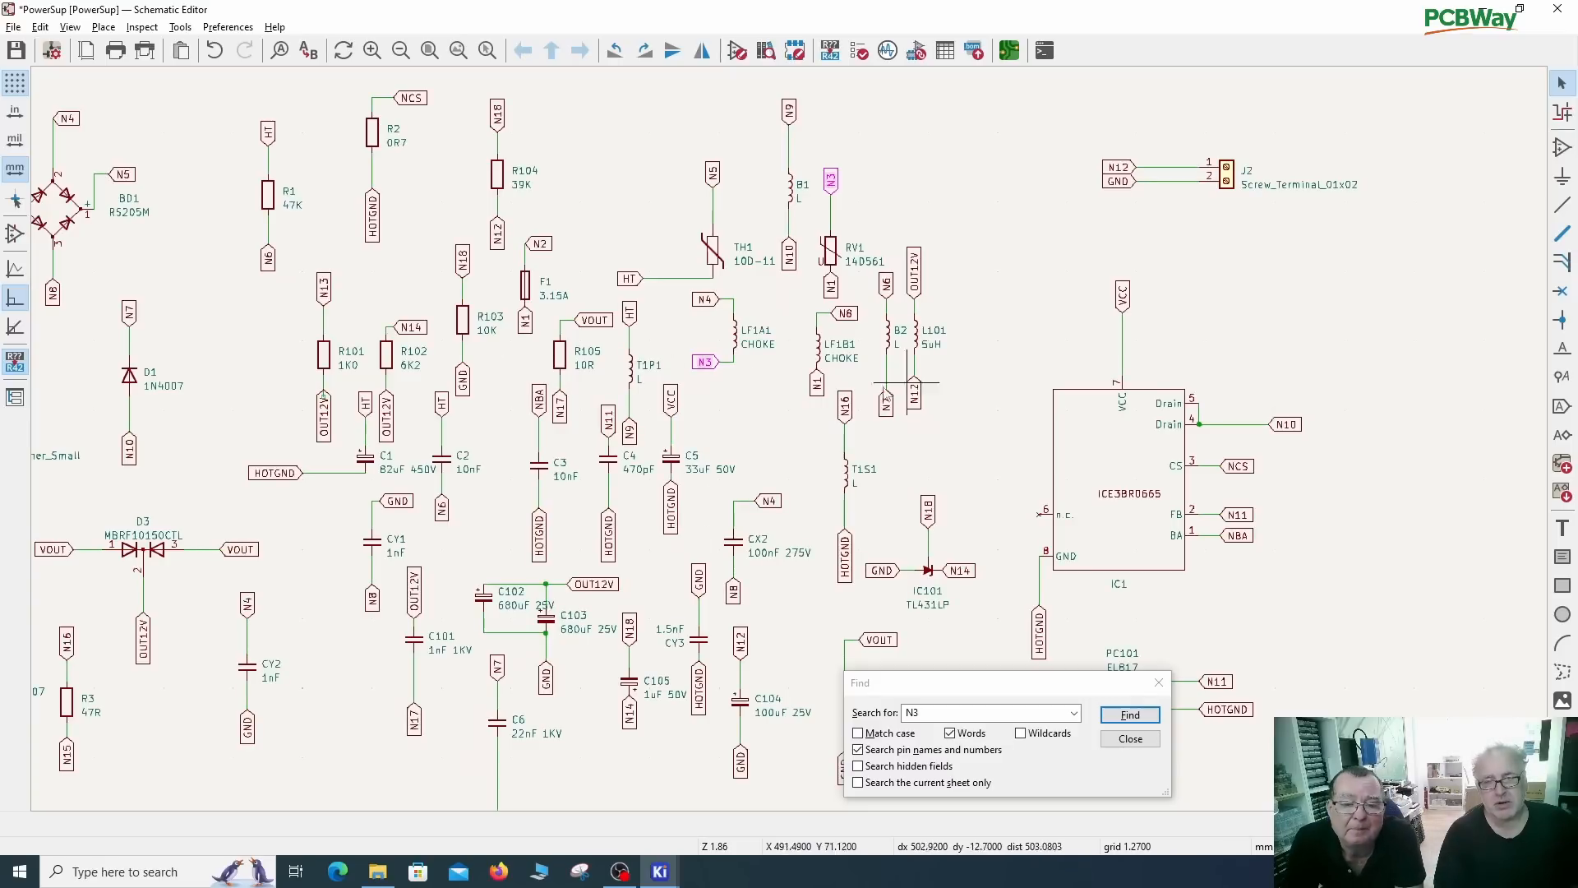
left_click_drag(685, 285, 788, 383)
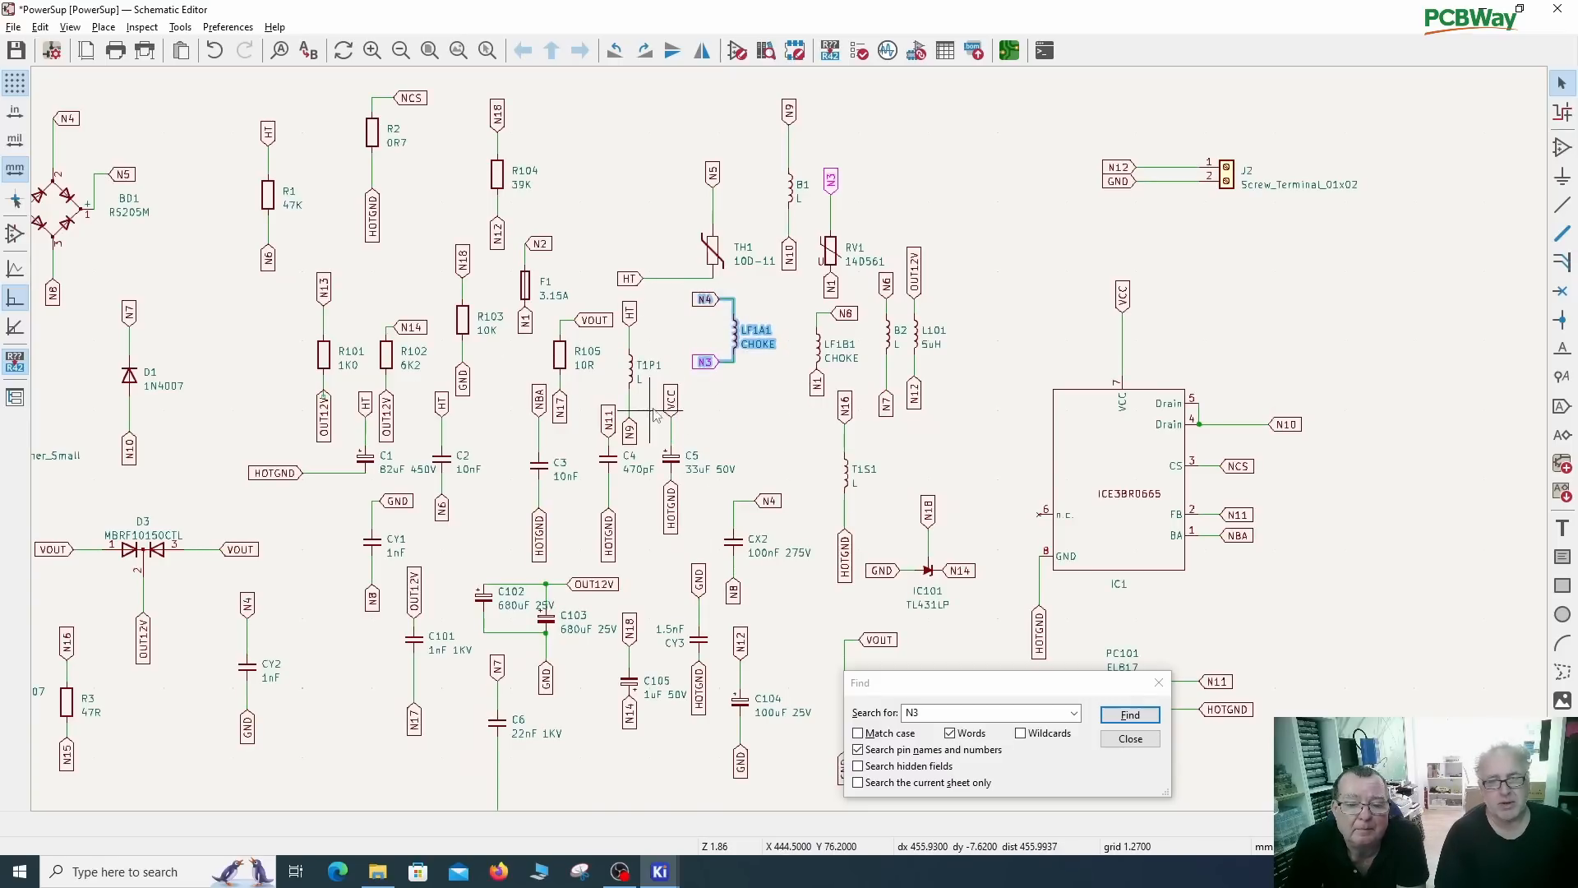
scroll(476, 403, "down", 3)
middle_click_drag(795, 503, 1102, 480)
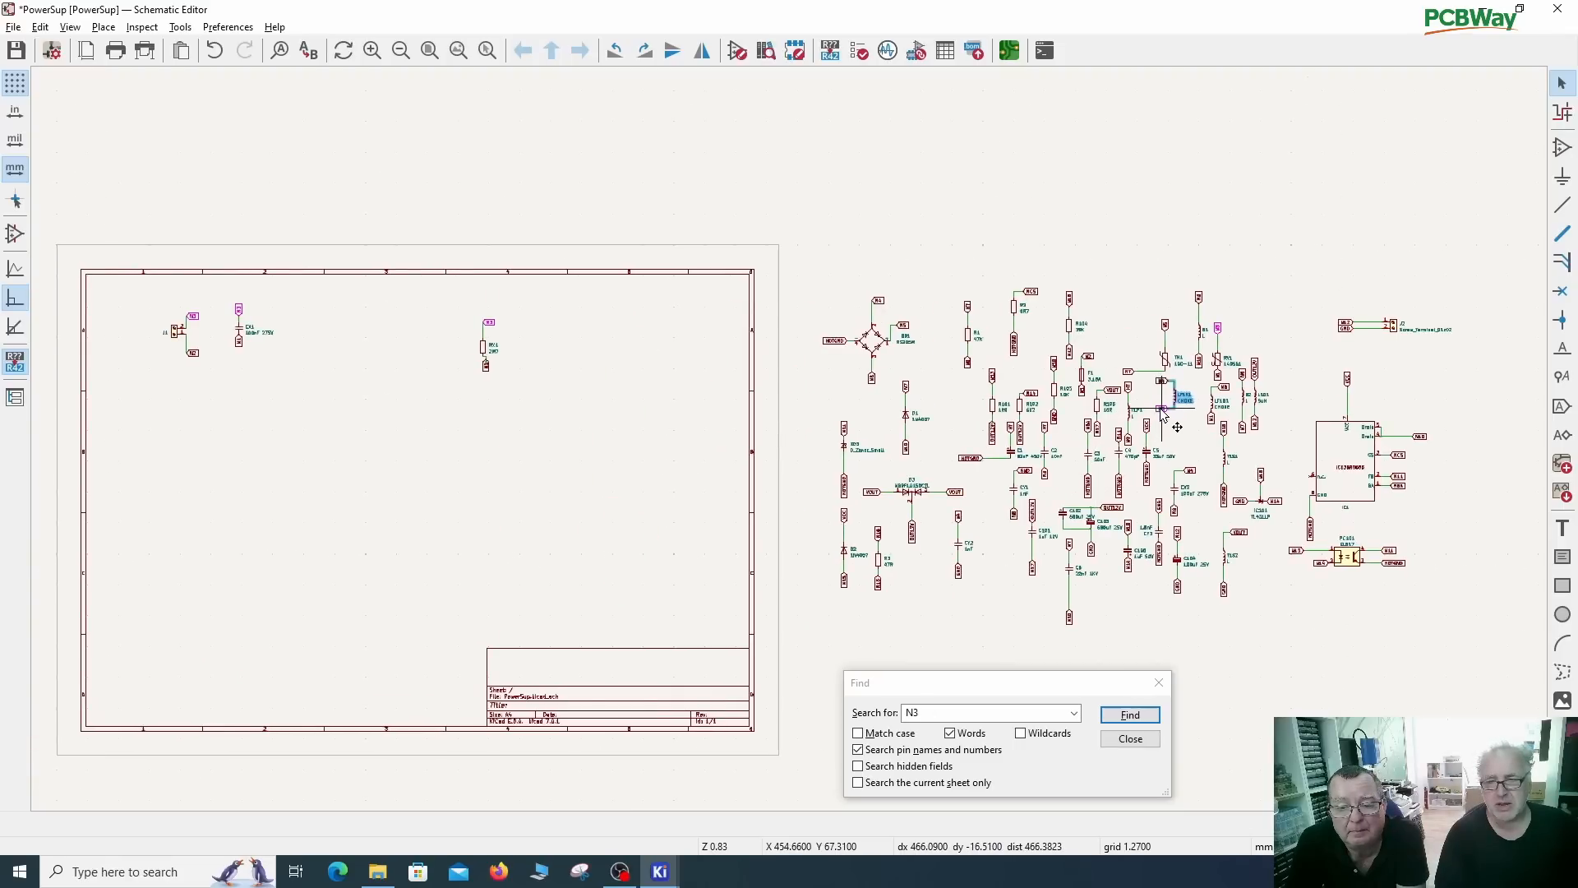
left_click_drag(1151, 413, 408, 383)
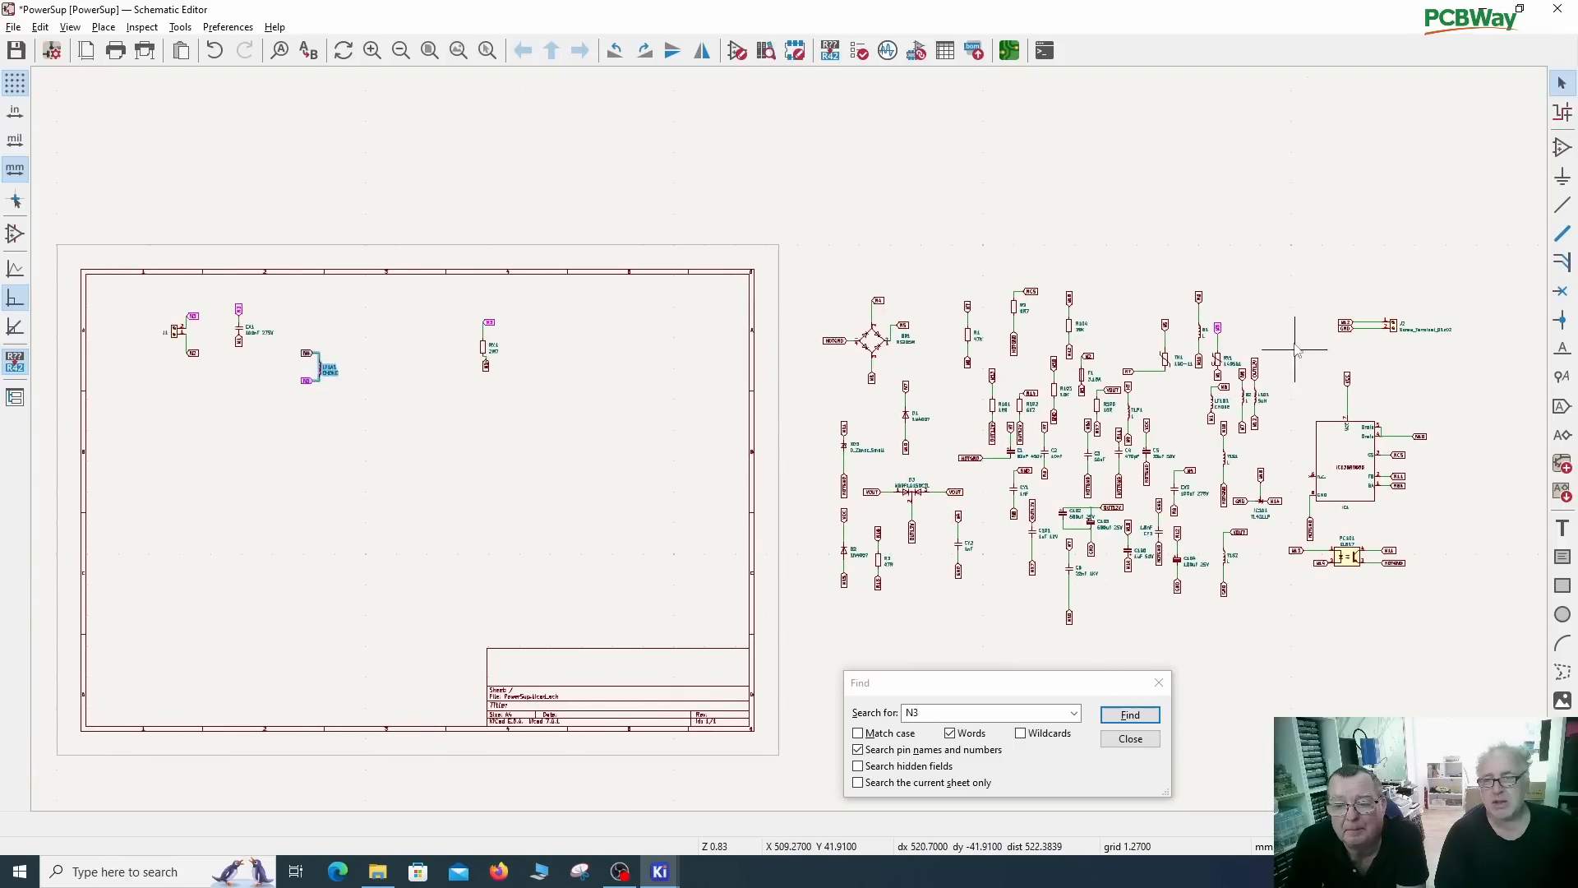
Step: Move varistor RV1 with its N3 and N1 labels from the parts cluster onto the sheet, just below and right of RX1
scroll(1233, 362, "up", 3)
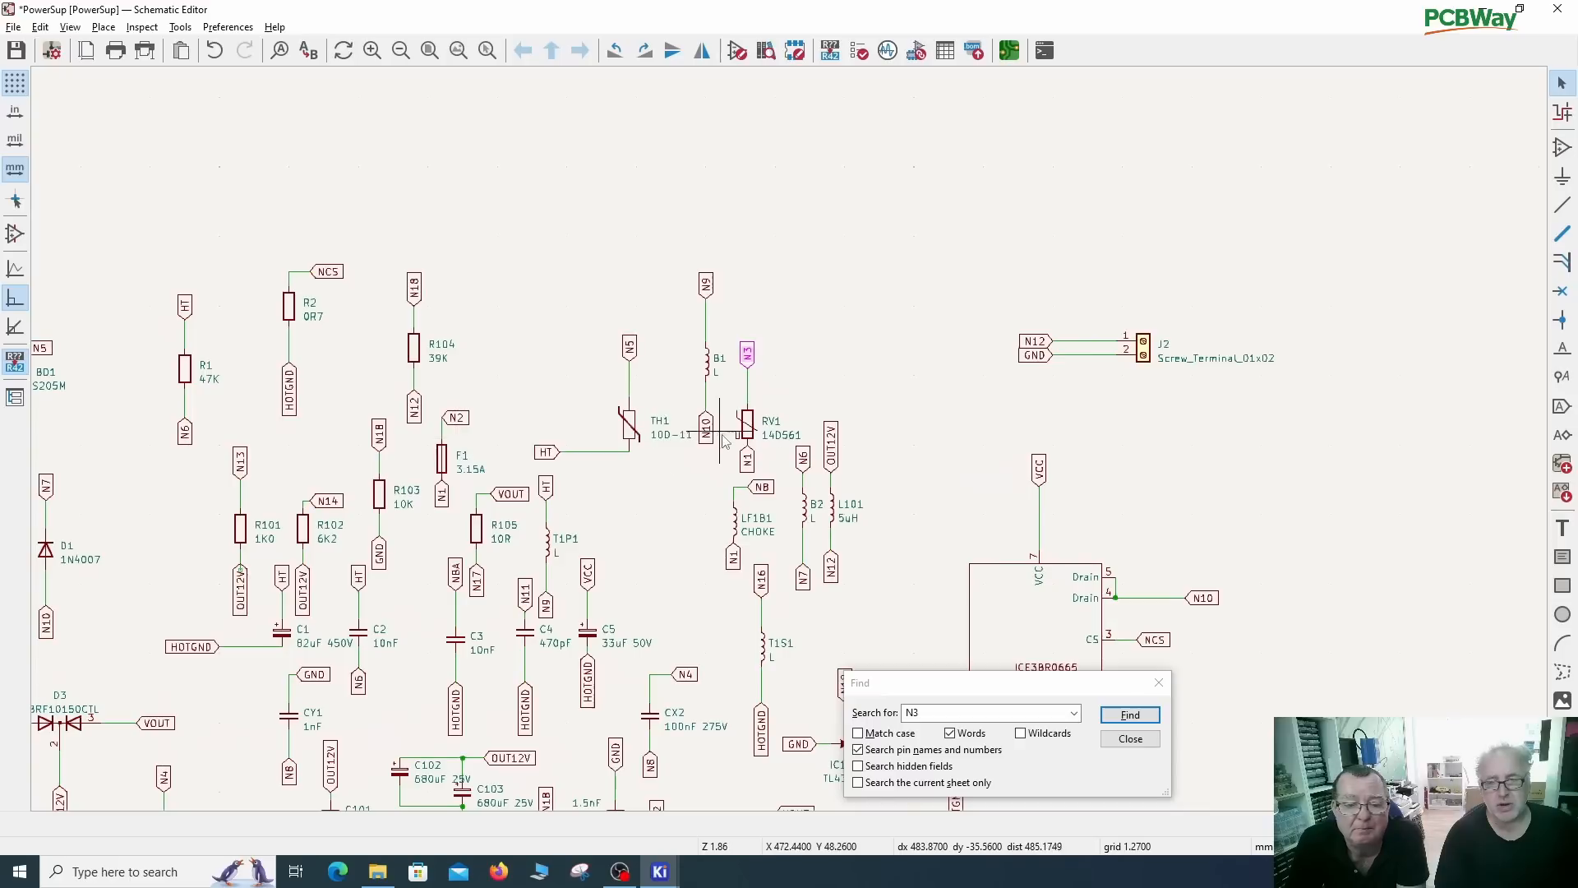
left_click_drag(729, 333, 763, 480)
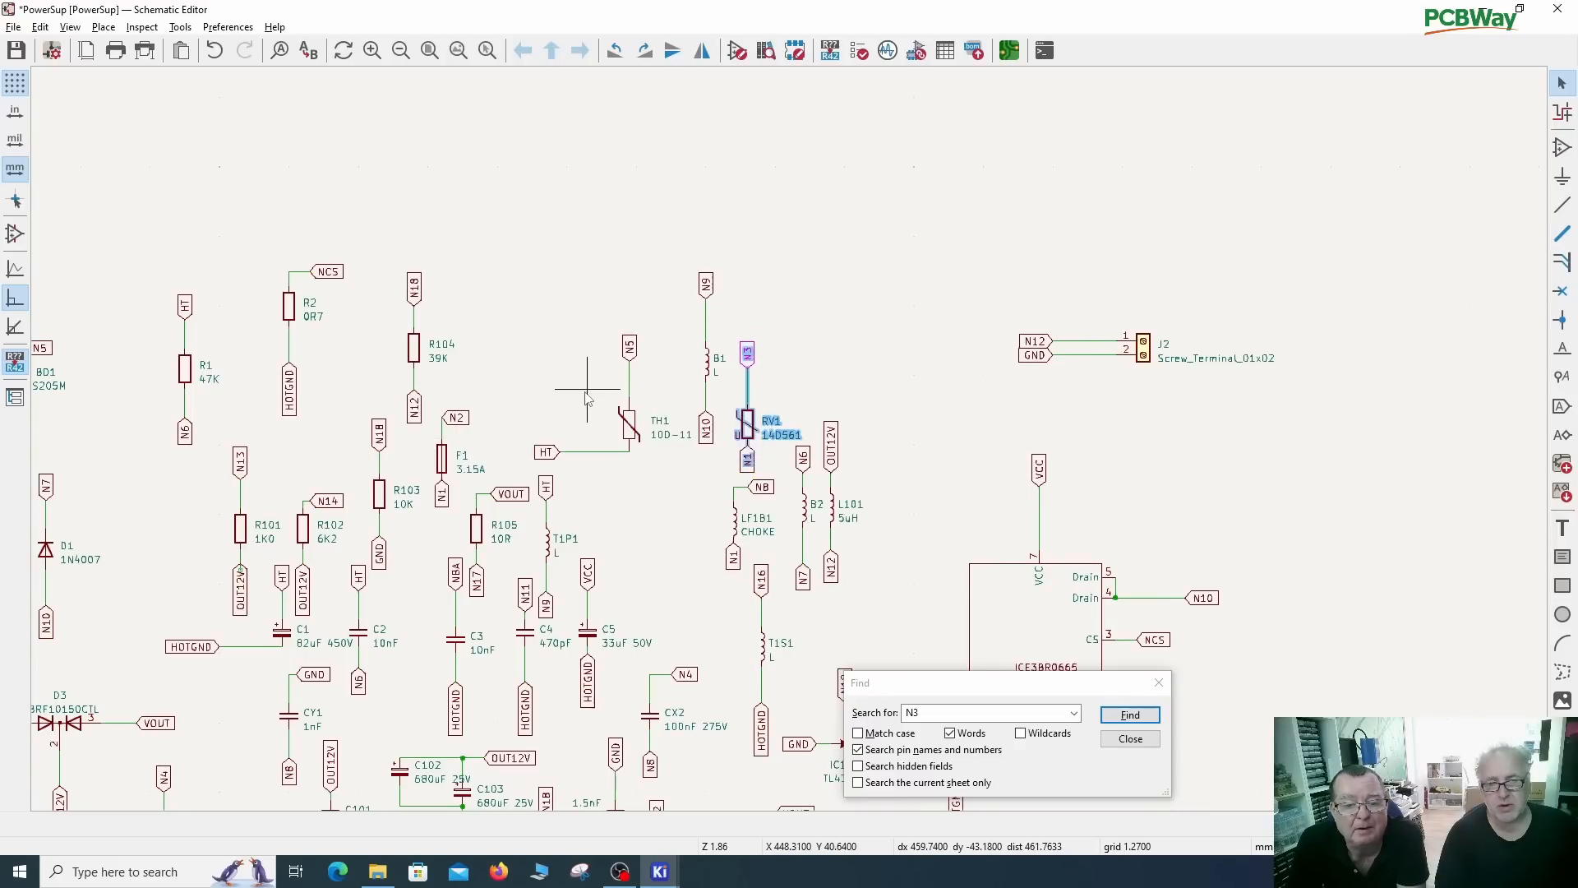
scroll(622, 503, "down", 2)
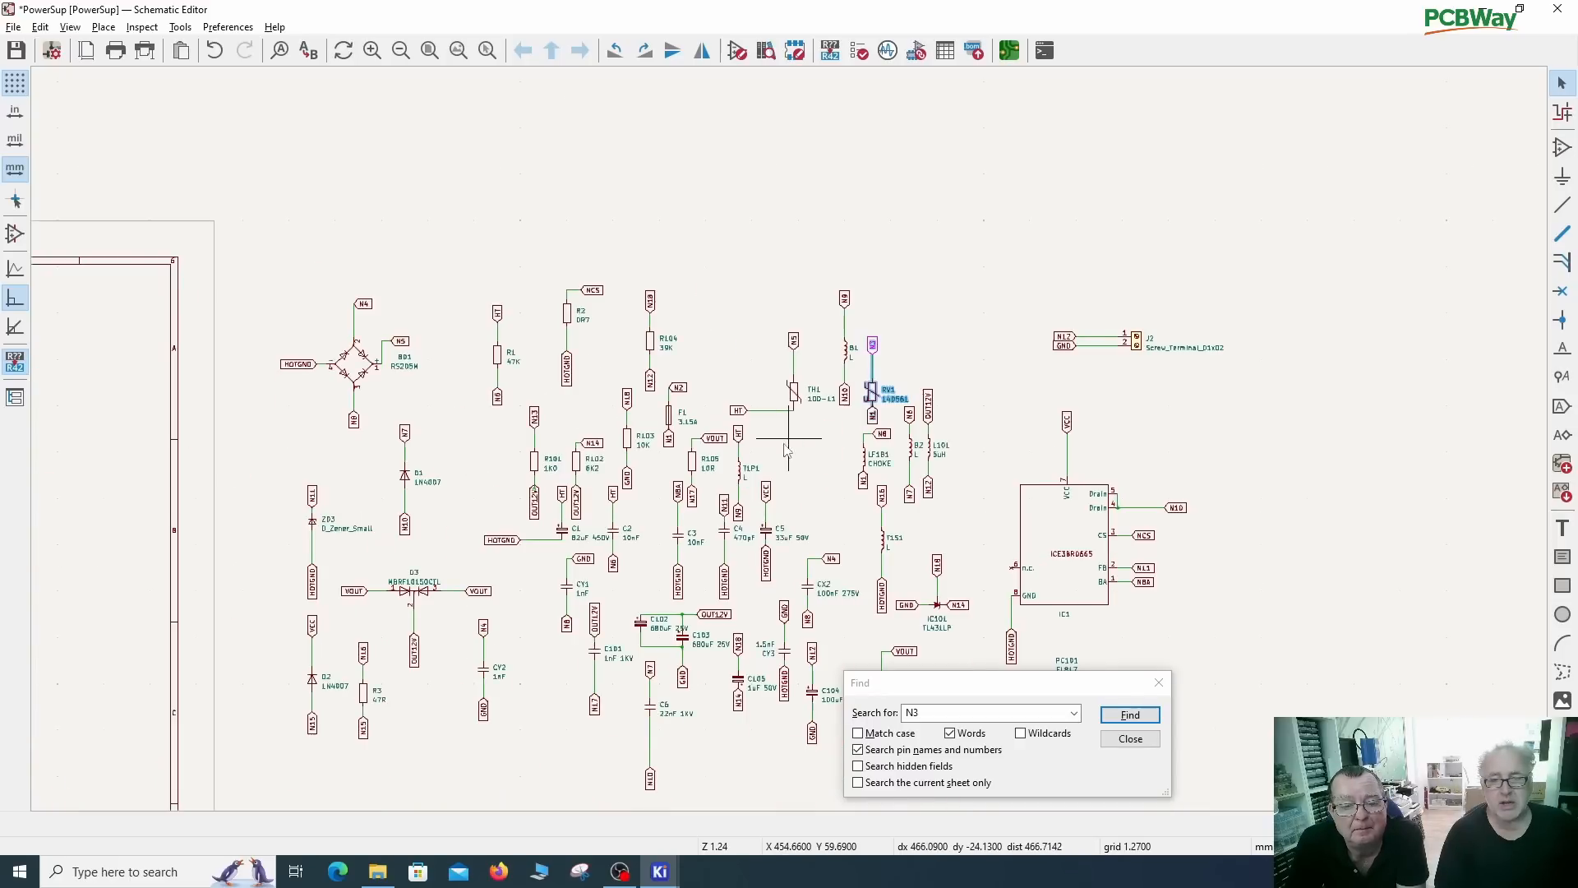
middle_click_drag(711, 459, 1159, 386)
left_click_drag(1159, 387, 145, 435)
middle_click_drag(53, 511, 817, 535)
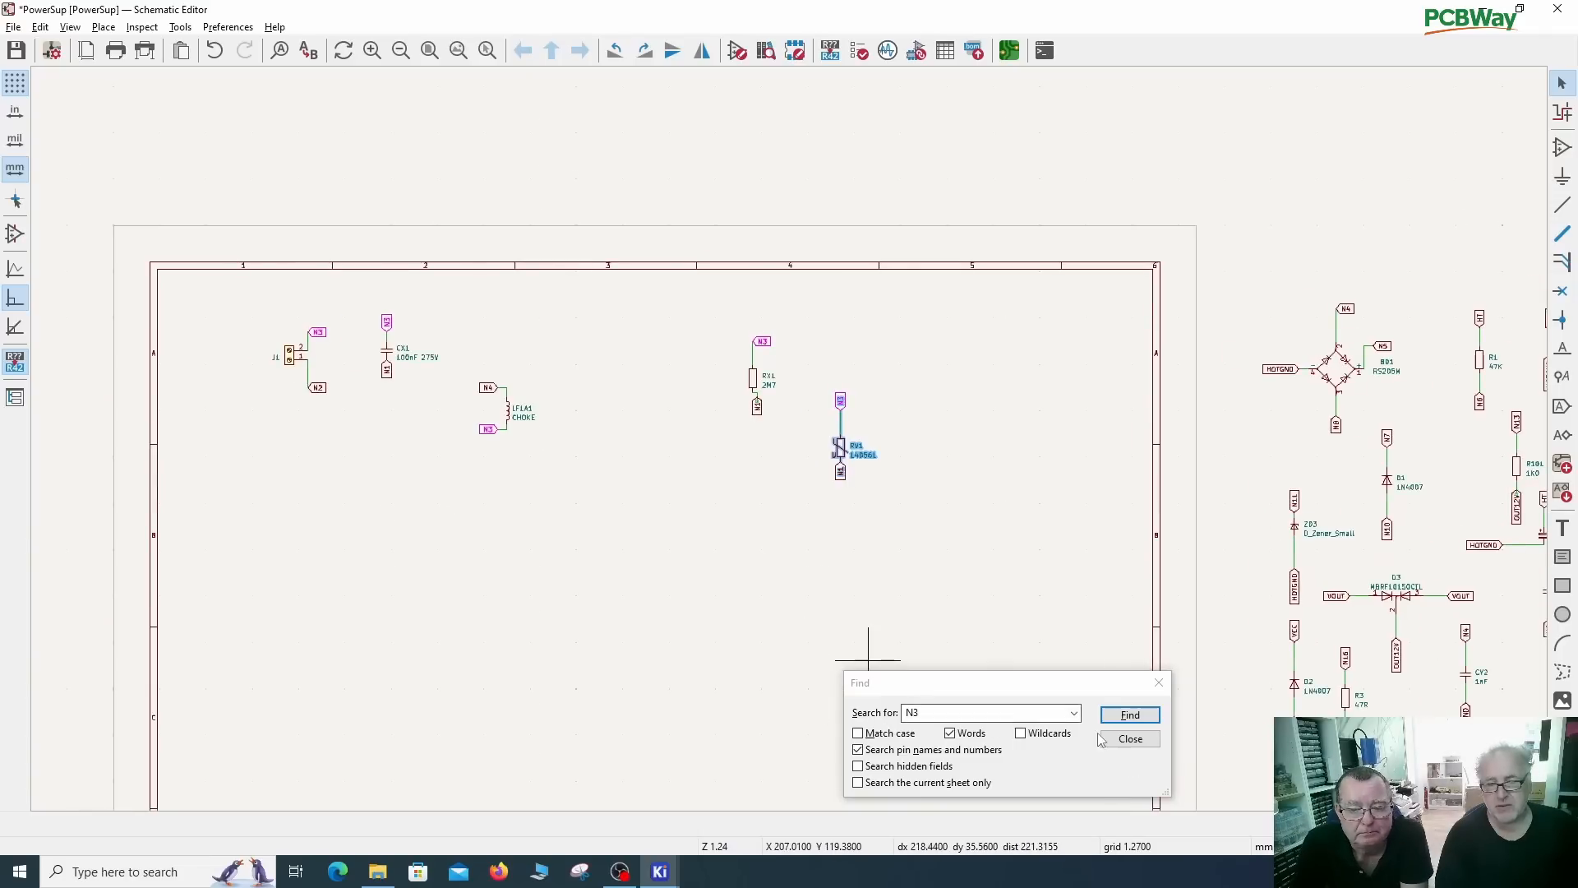
left_click(970, 698)
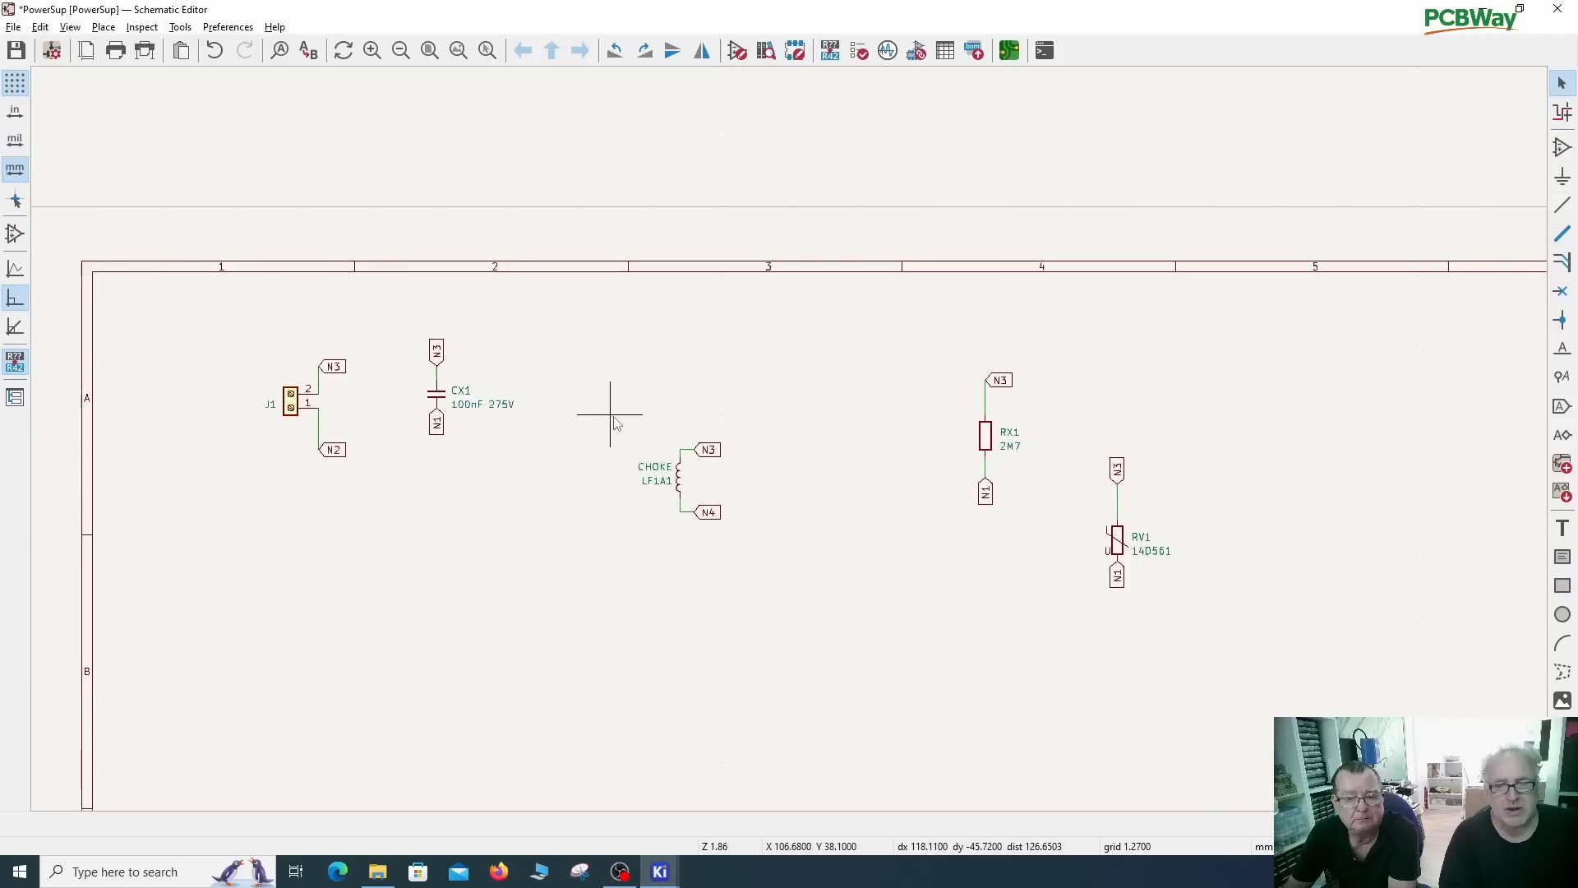
Step: Line up choke LF1A1, resistor RX1 and varistor RV1 with their labels in a row to the right of capacitor CX1
left_click_drag(615, 422, 778, 575)
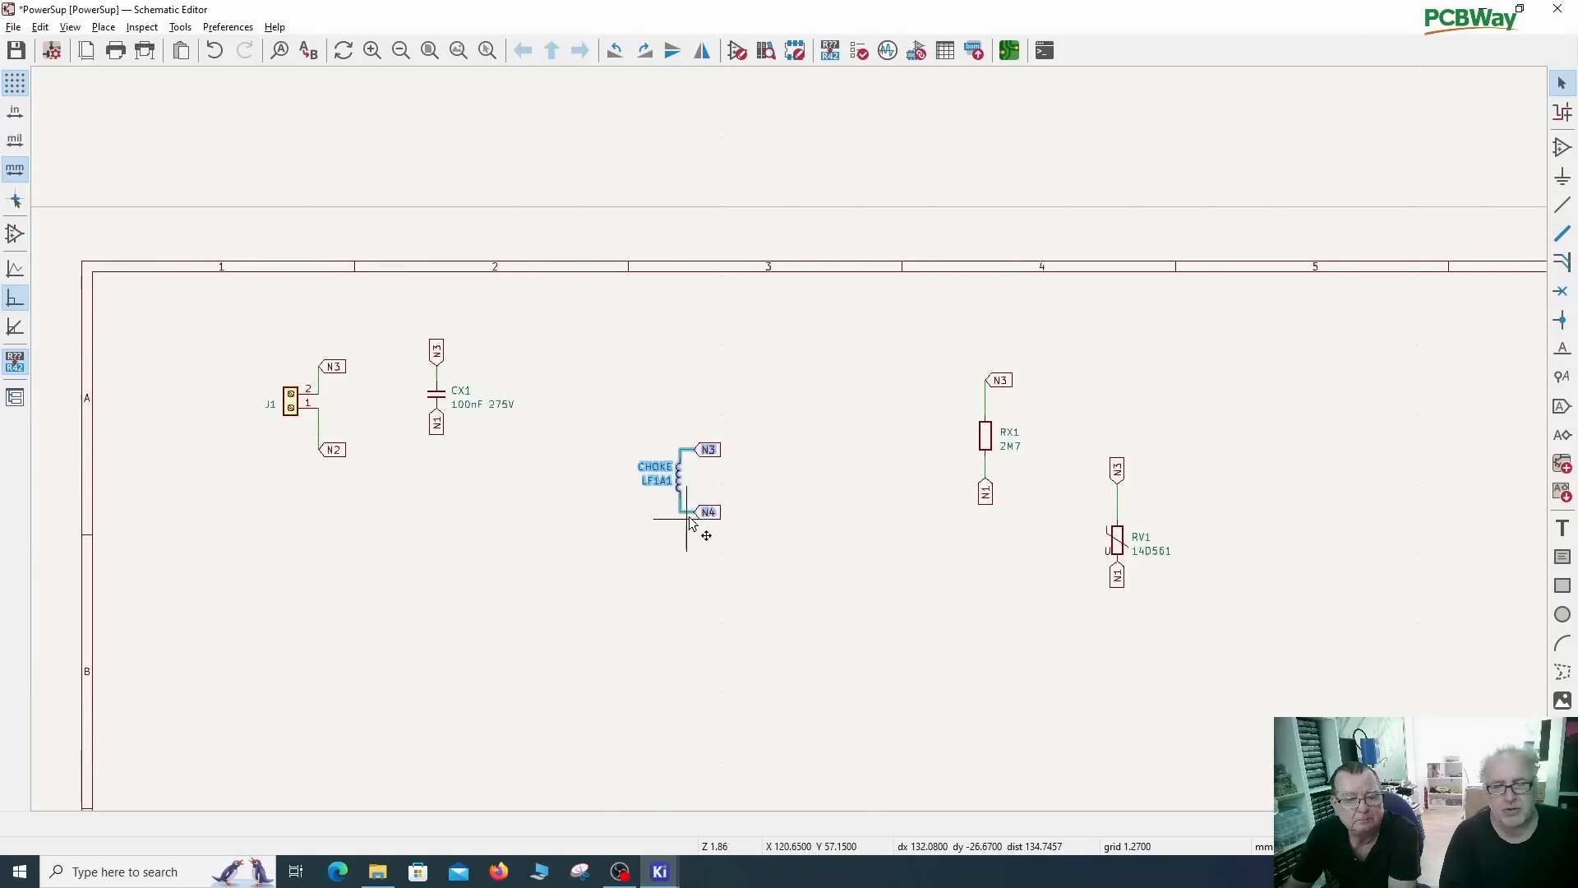
left_click_drag(708, 518, 578, 421)
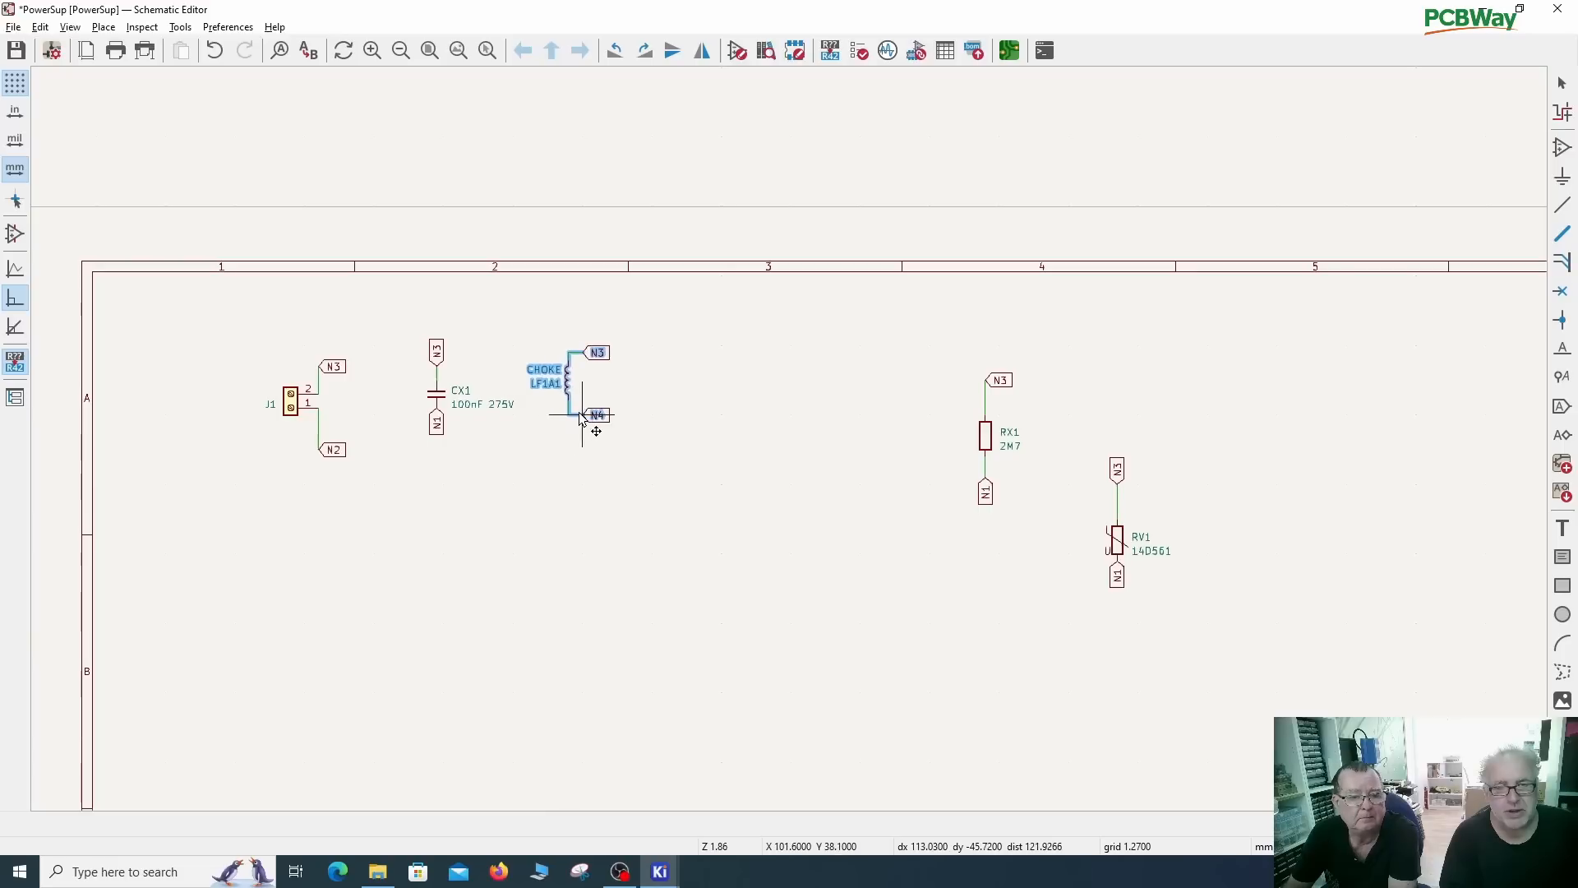
left_click_drag(956, 346, 1016, 543)
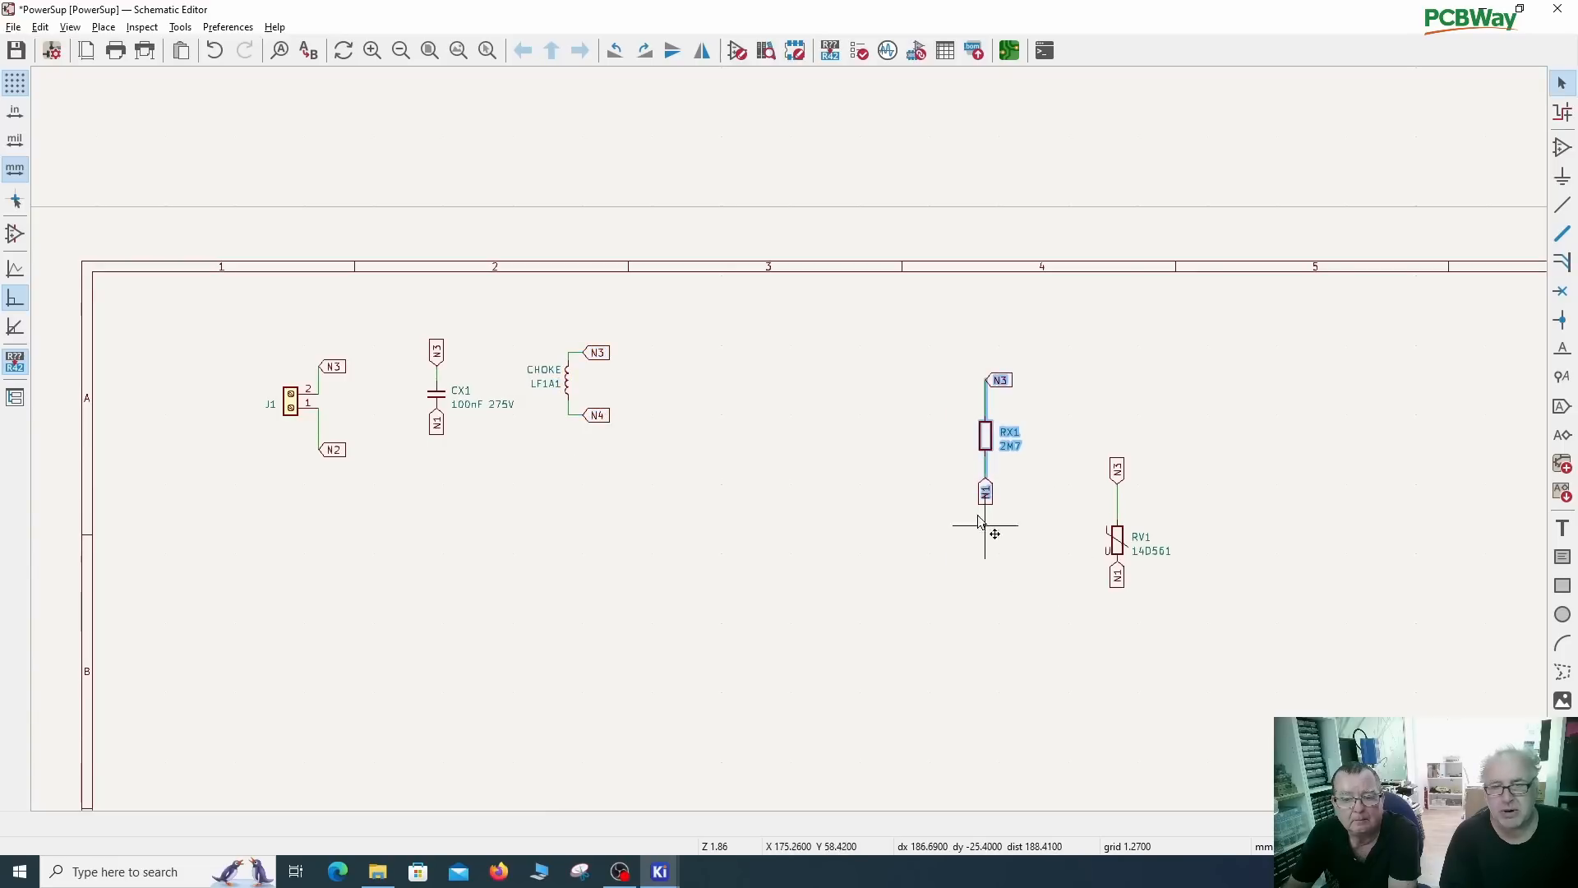
left_click_drag(929, 475, 682, 444)
left_click_drag(1052, 429, 1238, 691)
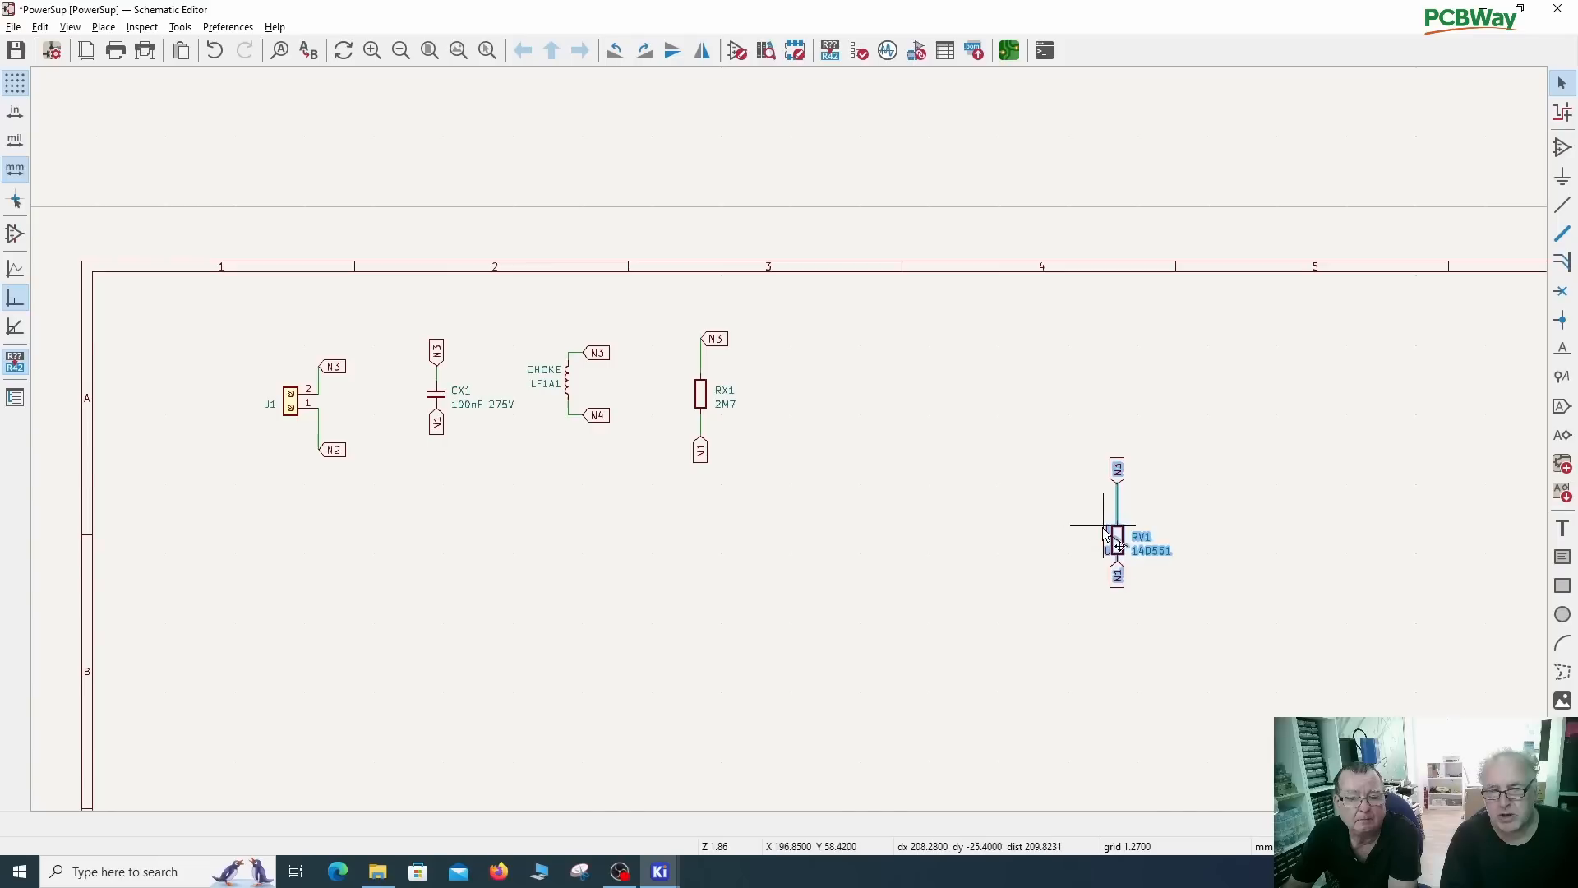
left_click_drag(1119, 545, 817, 429)
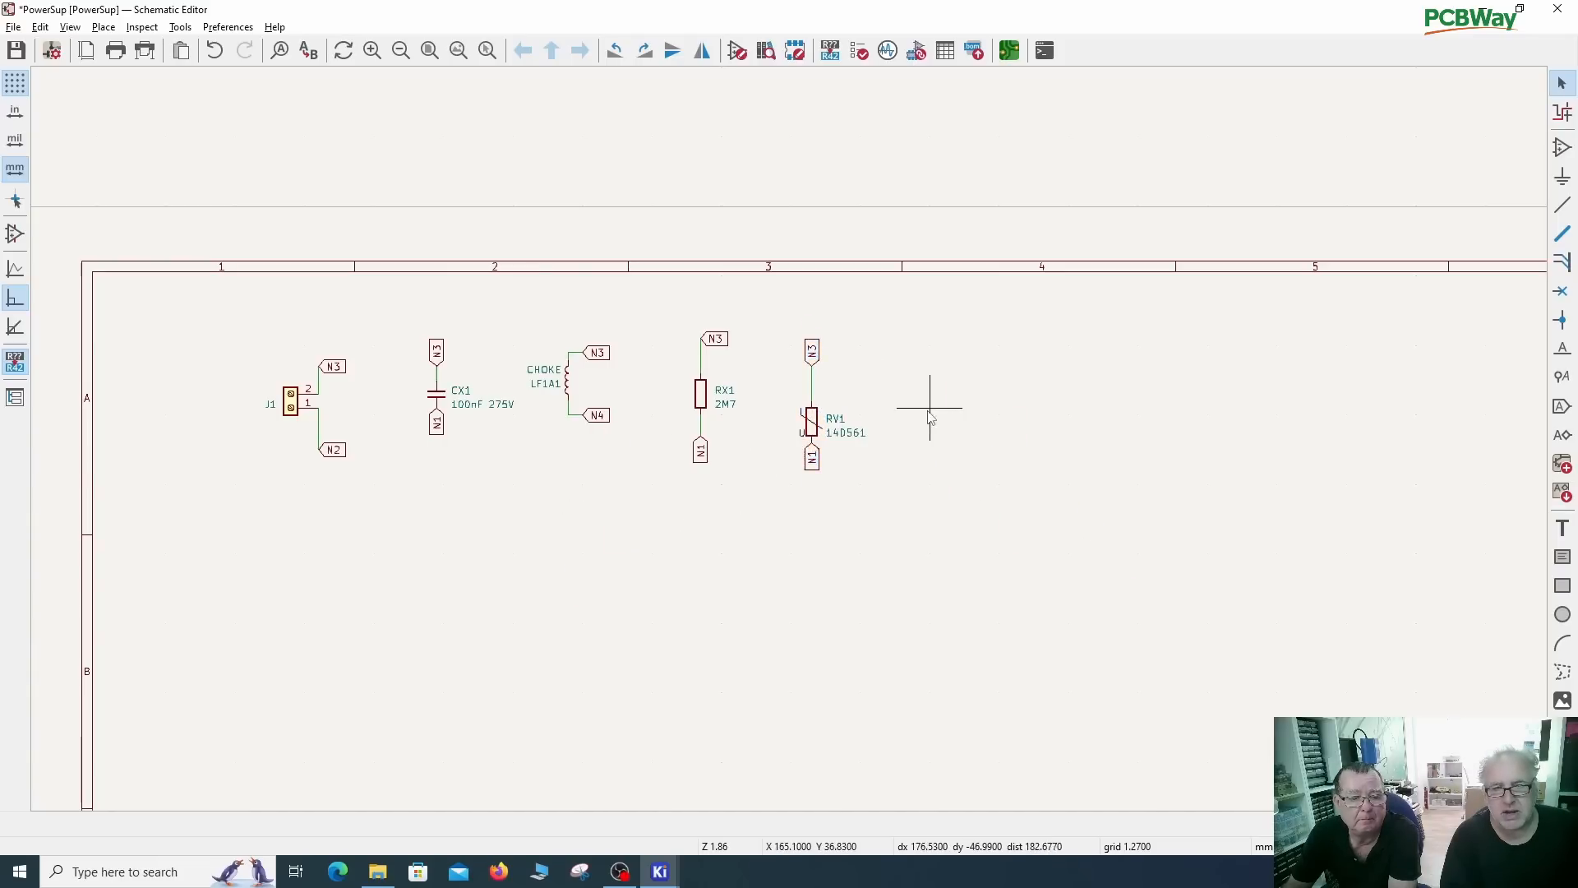
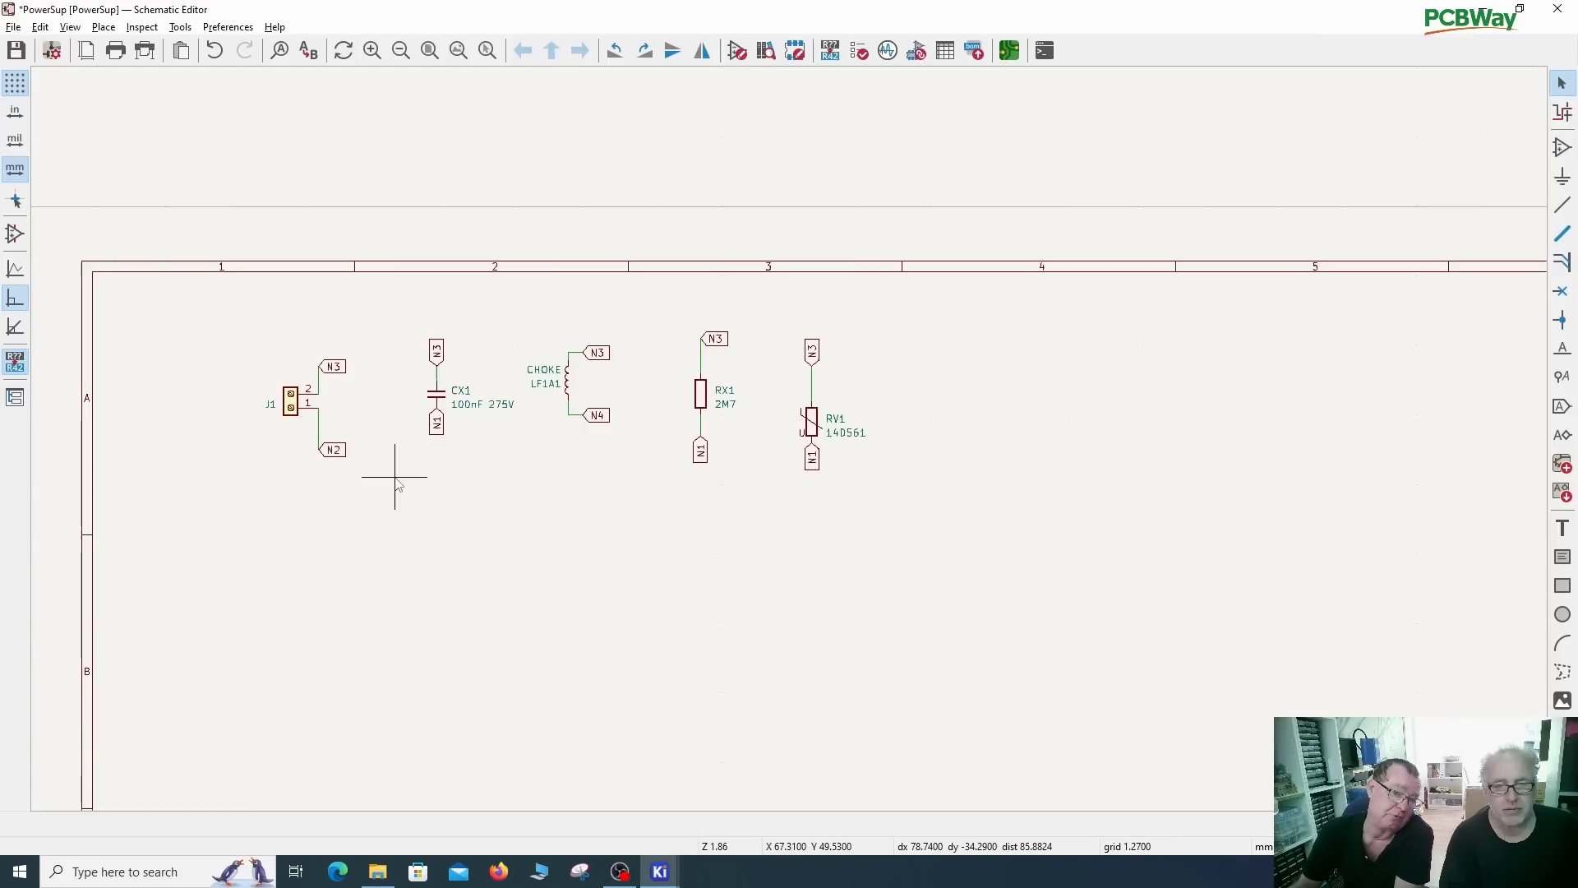
Step: Search the schematic for the net label N2 and go on from connector J1 to the next match
key("ctrl+f")
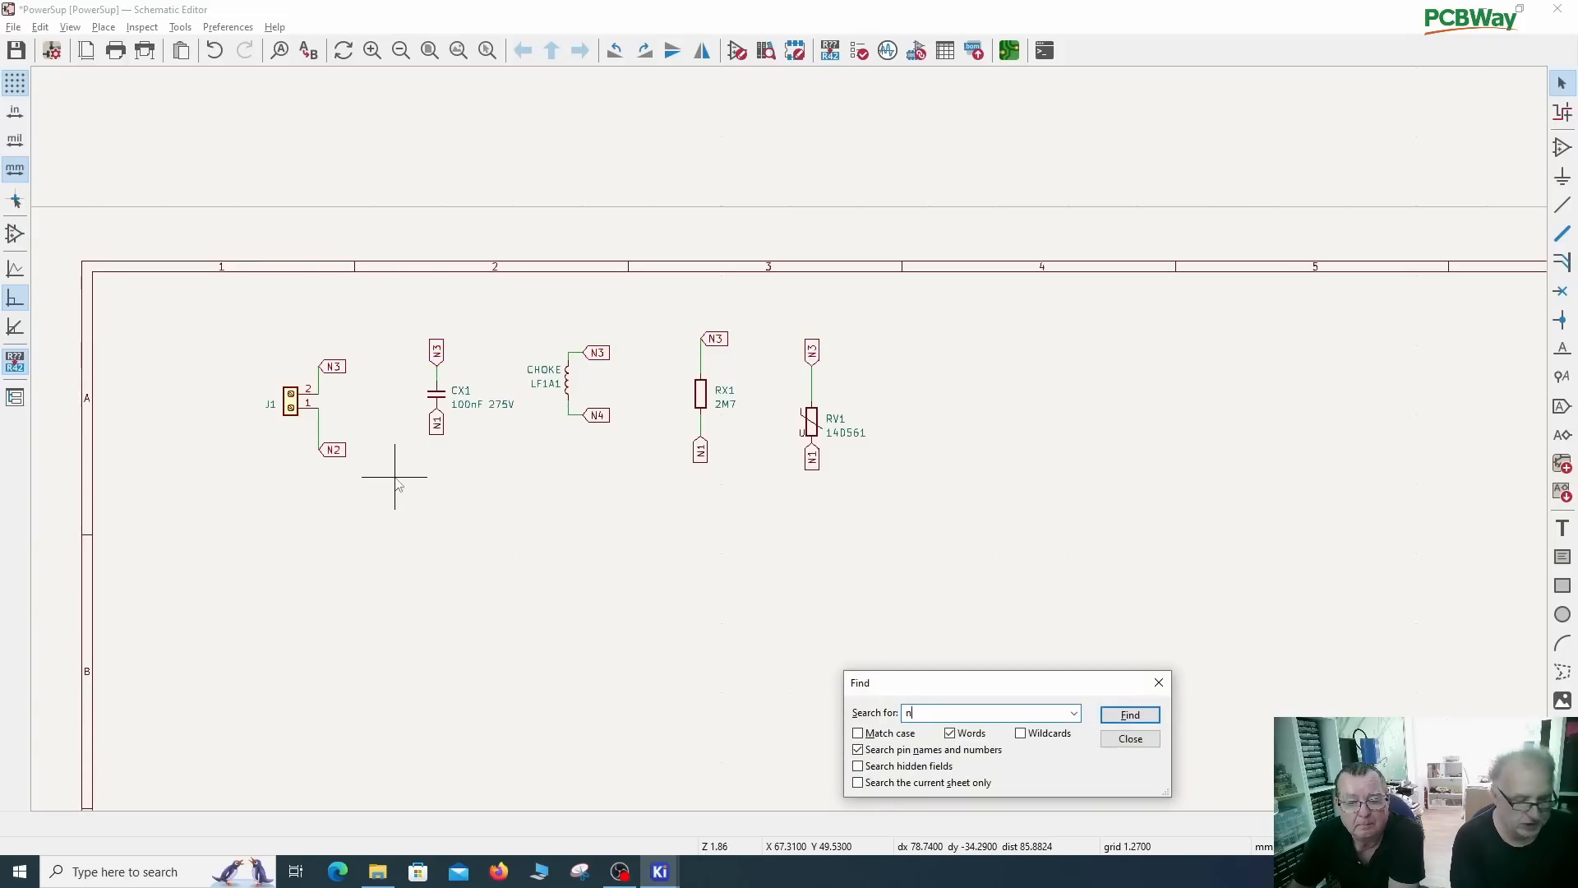
type("N2")
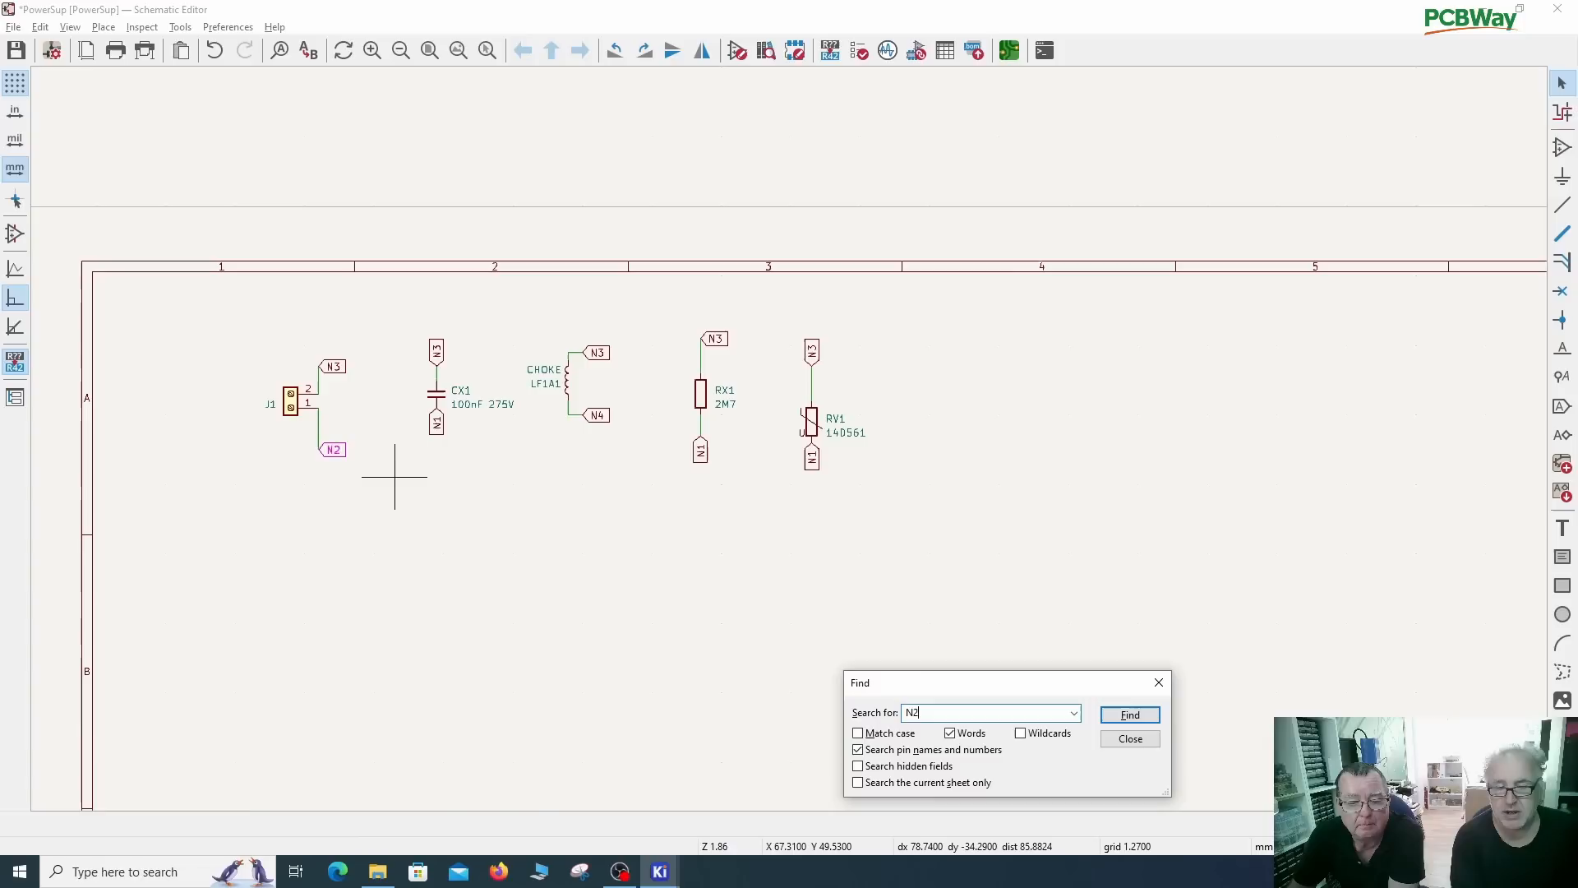
key("Return")
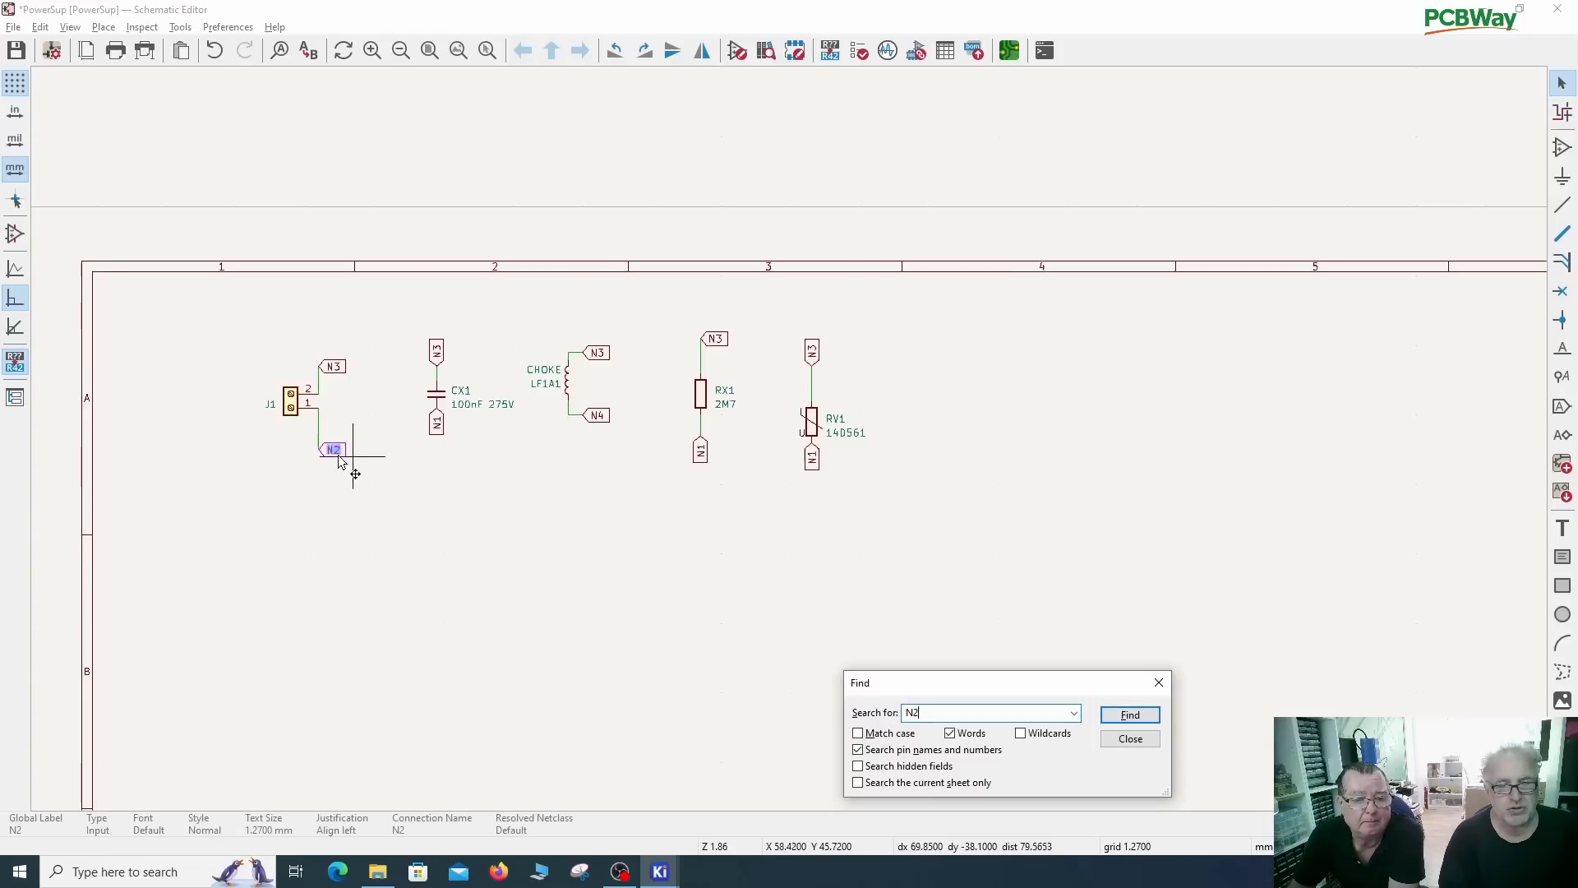
left_click(1131, 714)
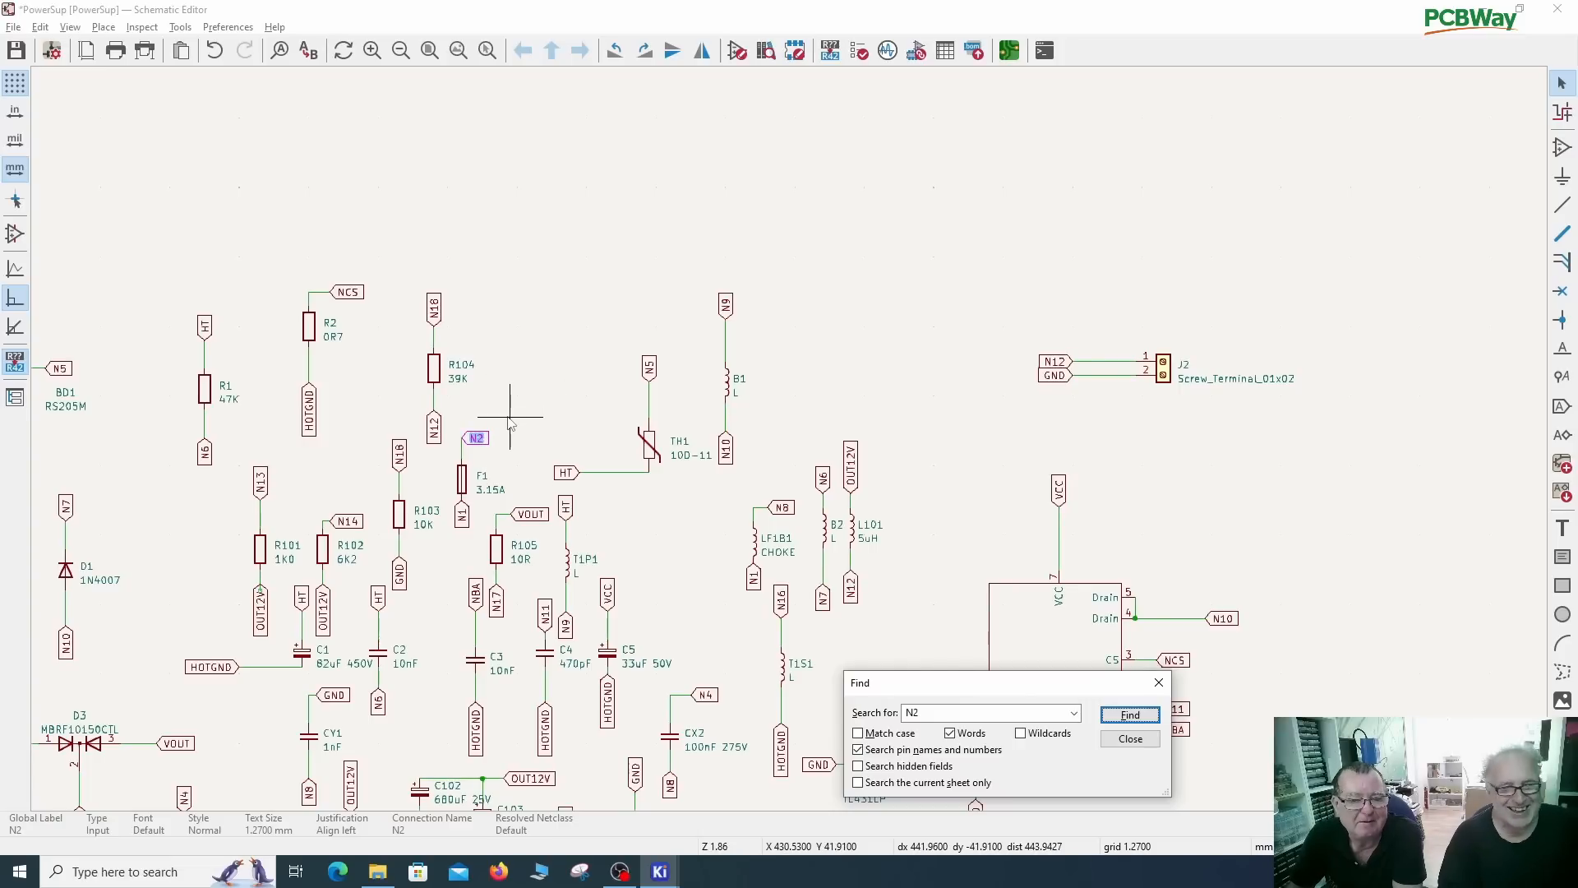
Step: Move fuse F1 with its N2 and N1 labels onto the sheet, below and right of connector J1
left_click_drag(518, 424, 441, 481)
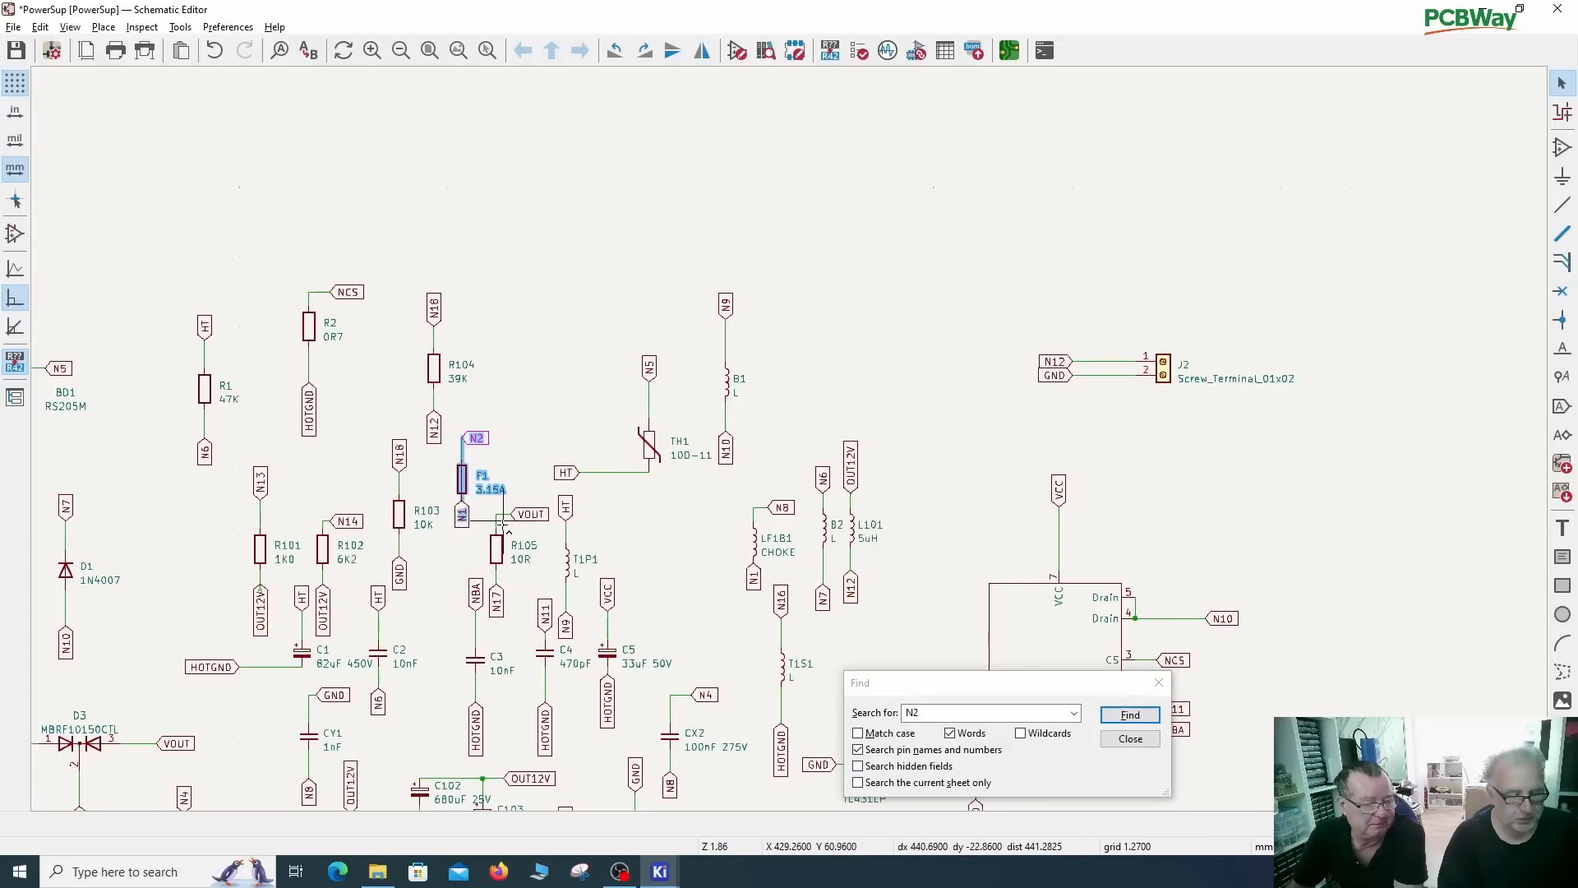
scroll(506, 528, "down", 3)
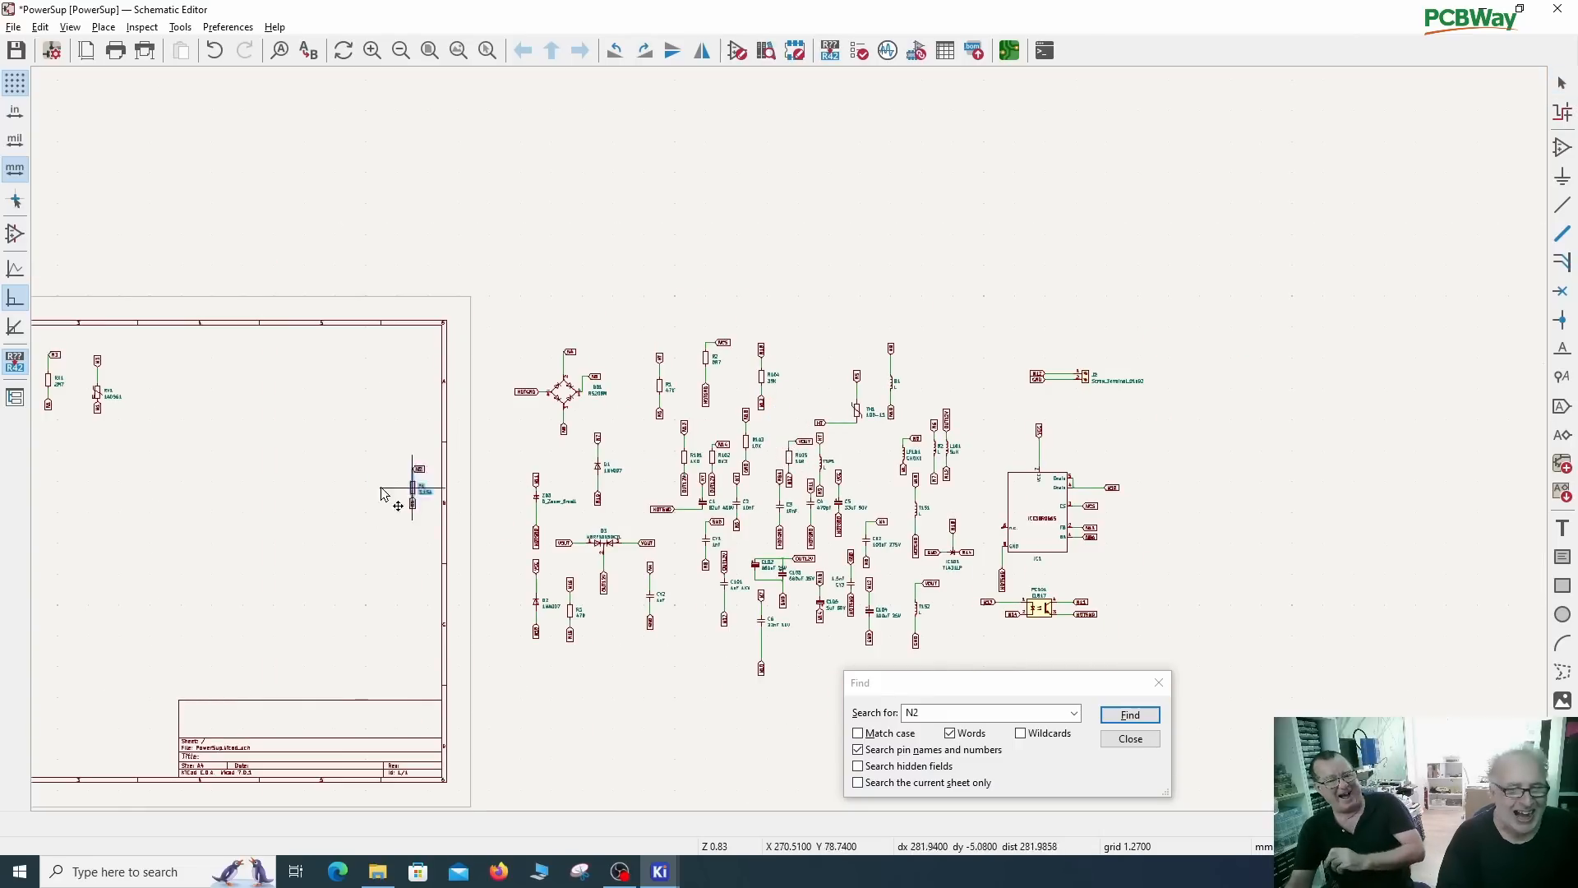
left_click(159, 499)
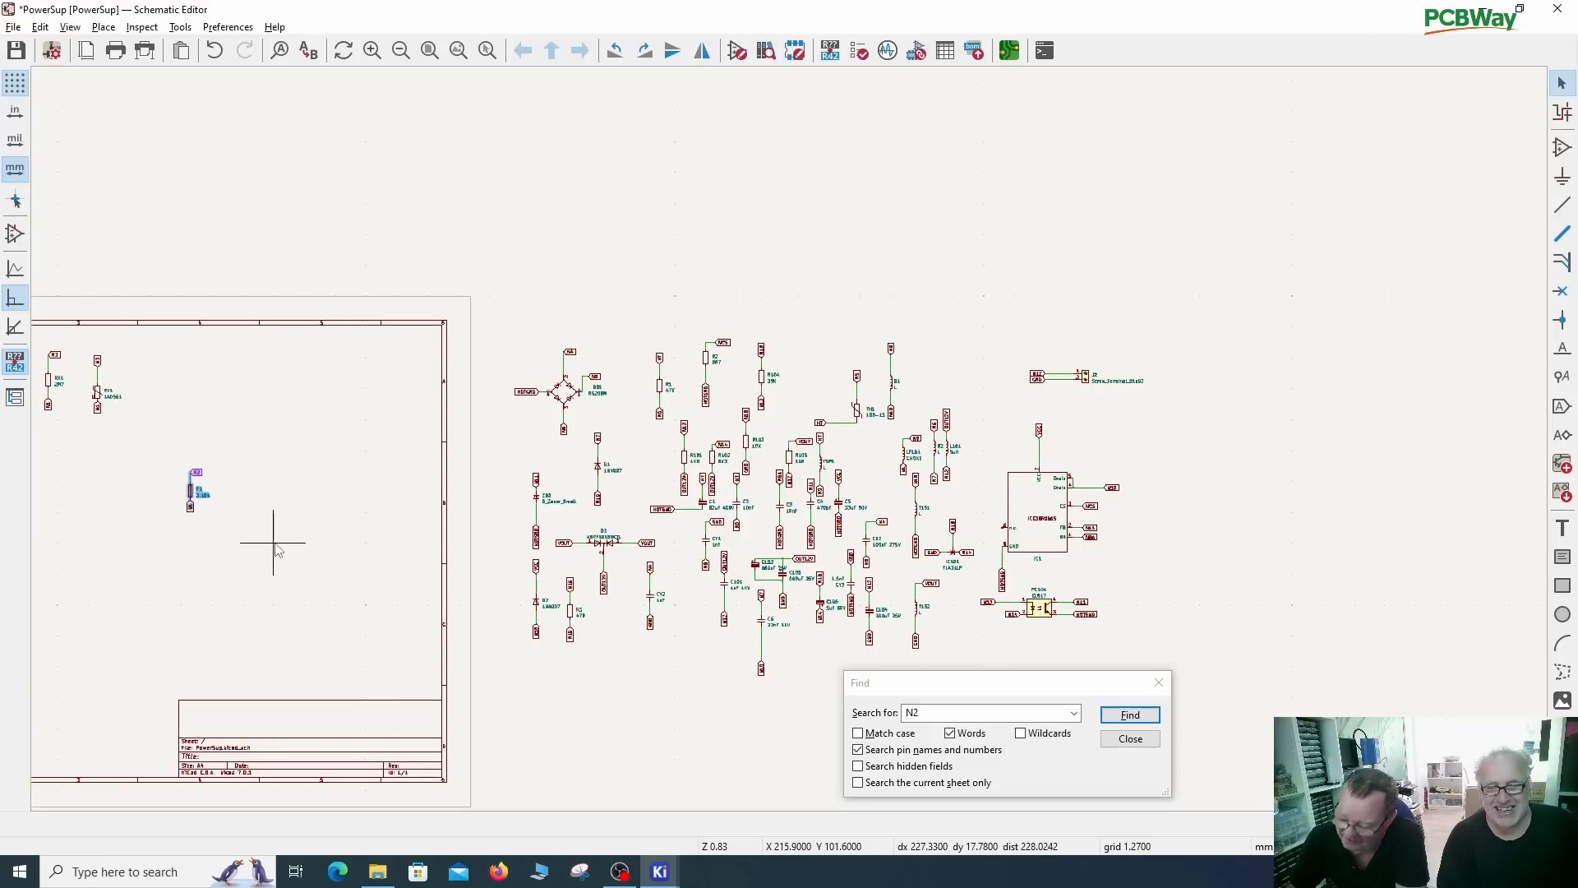
middle_click_drag(274, 539, 553, 472)
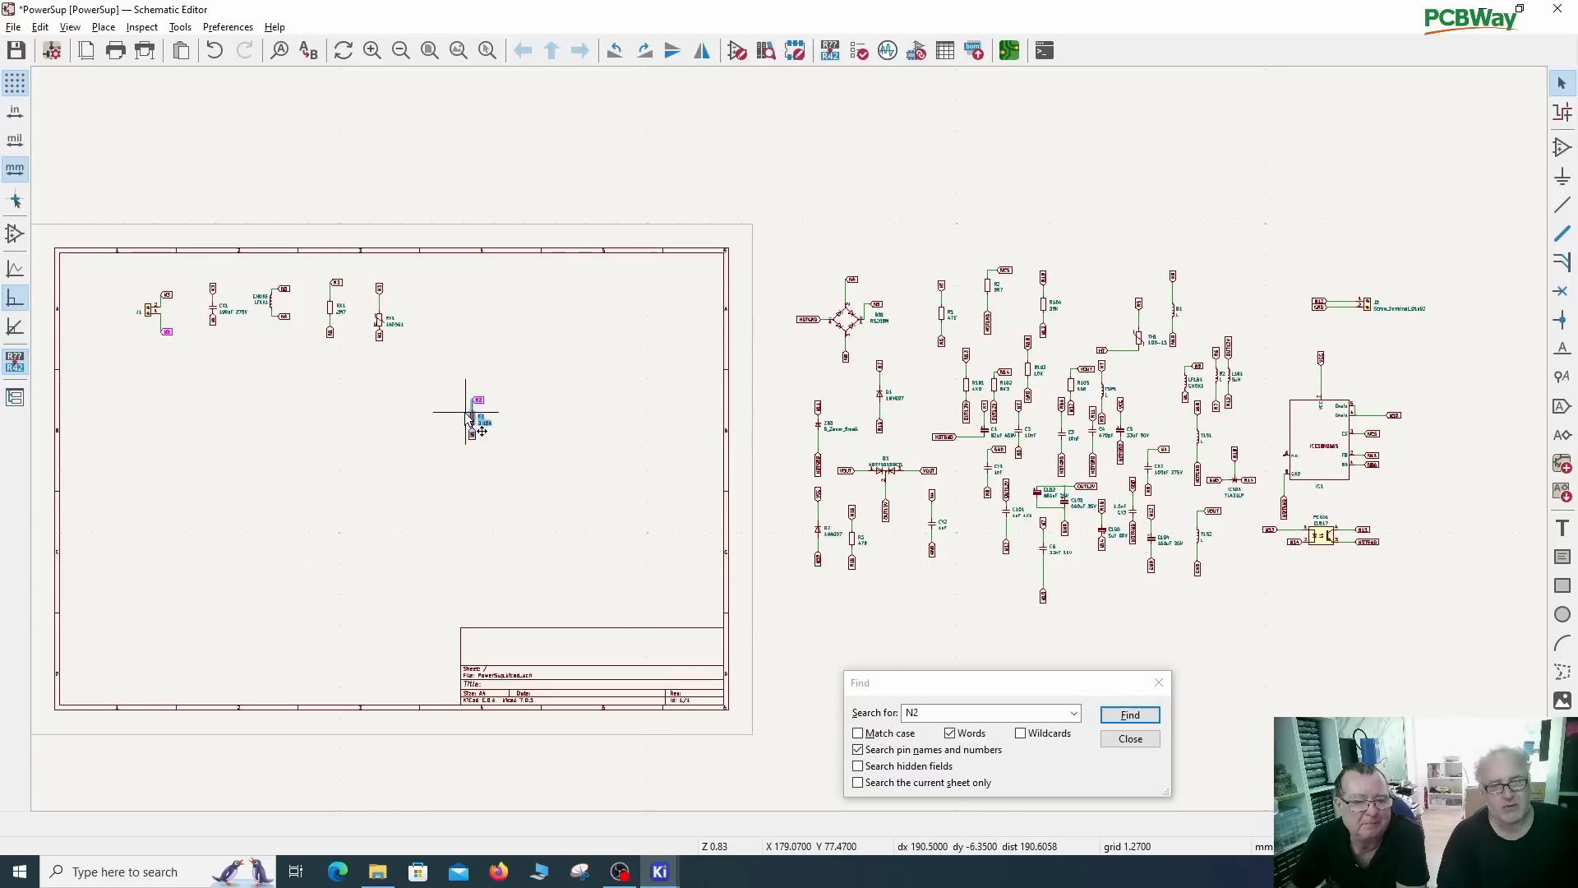
left_click_drag(464, 425, 183, 370)
Step: Move connector J1 with its N3 and N2 labels farther left and slightly down, away from CX1 and F1
middle_click_drag(239, 456, 328, 516)
scroll(329, 516, "up", 3)
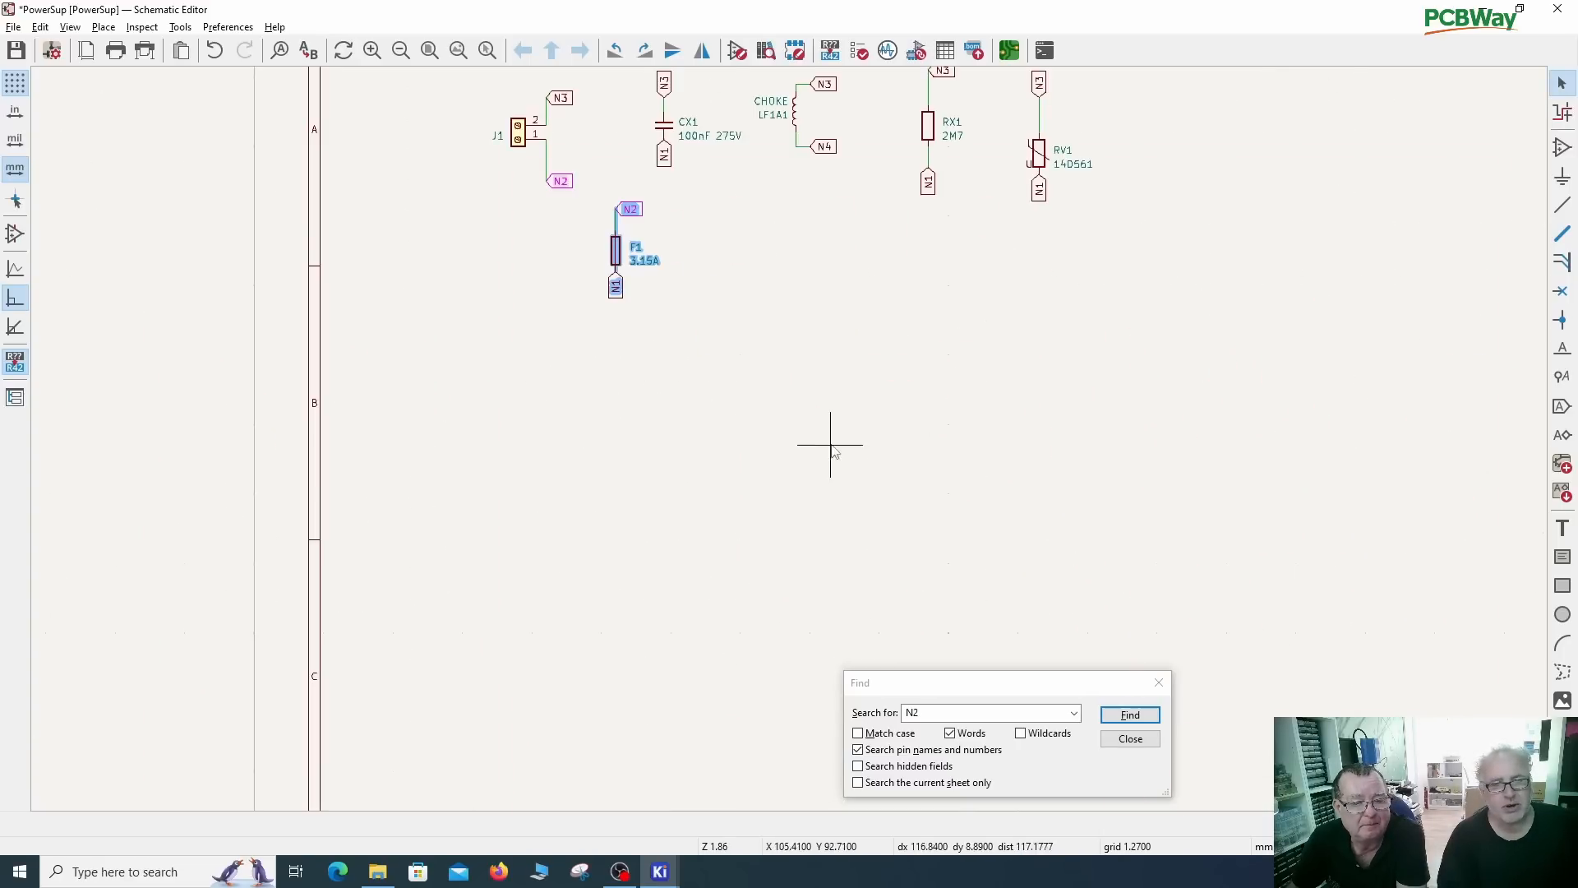
middle_click_drag(831, 440, 839, 564)
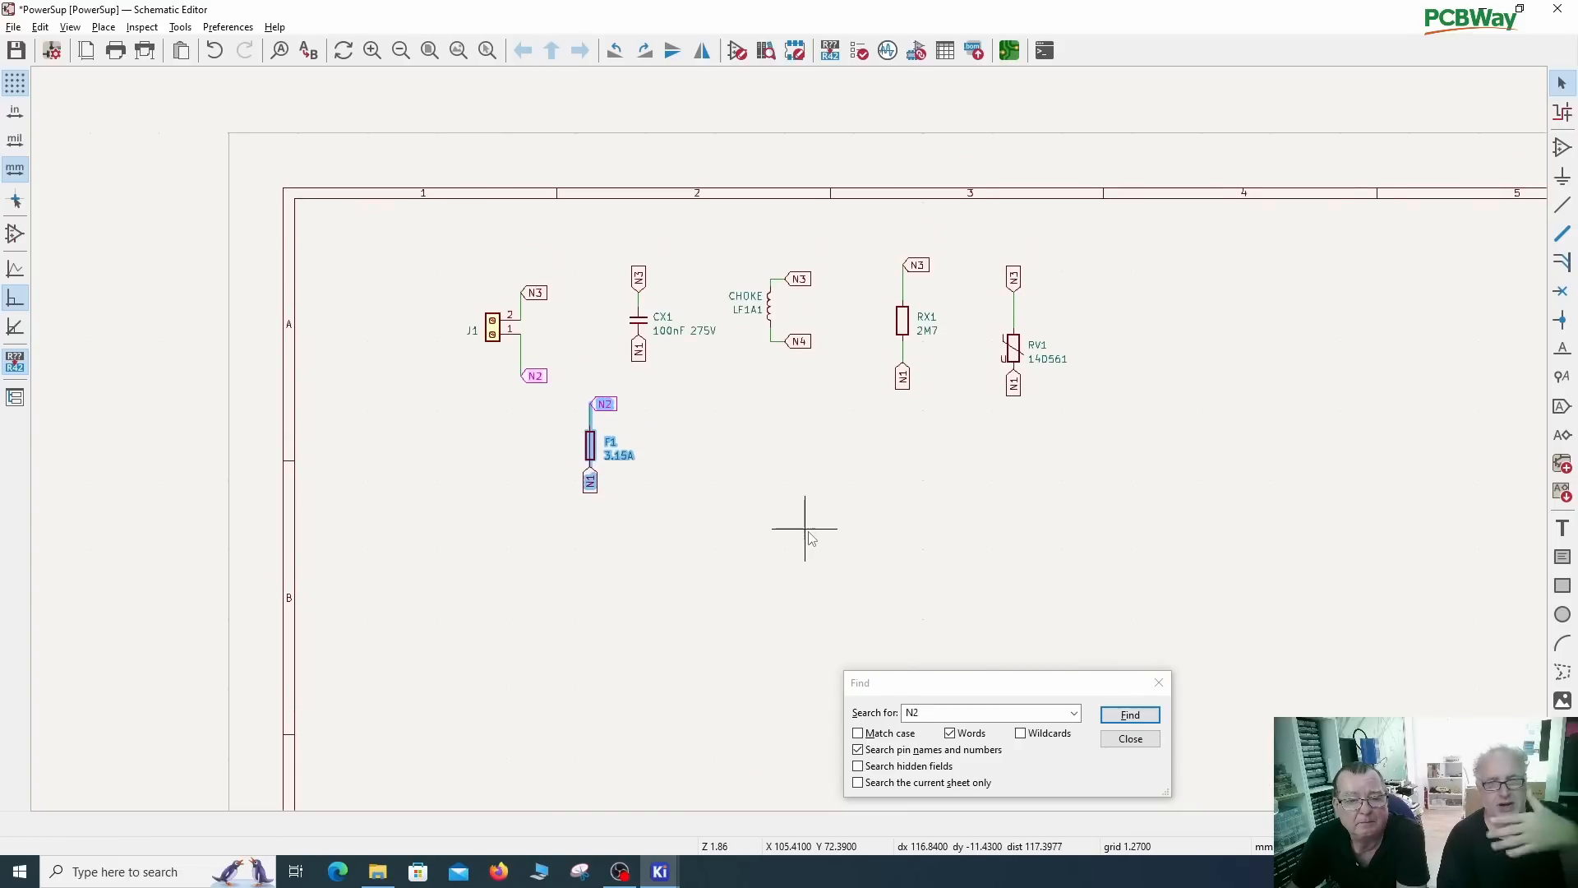
scroll(810, 537, "up", 1)
scroll(789, 436, "down", 1)
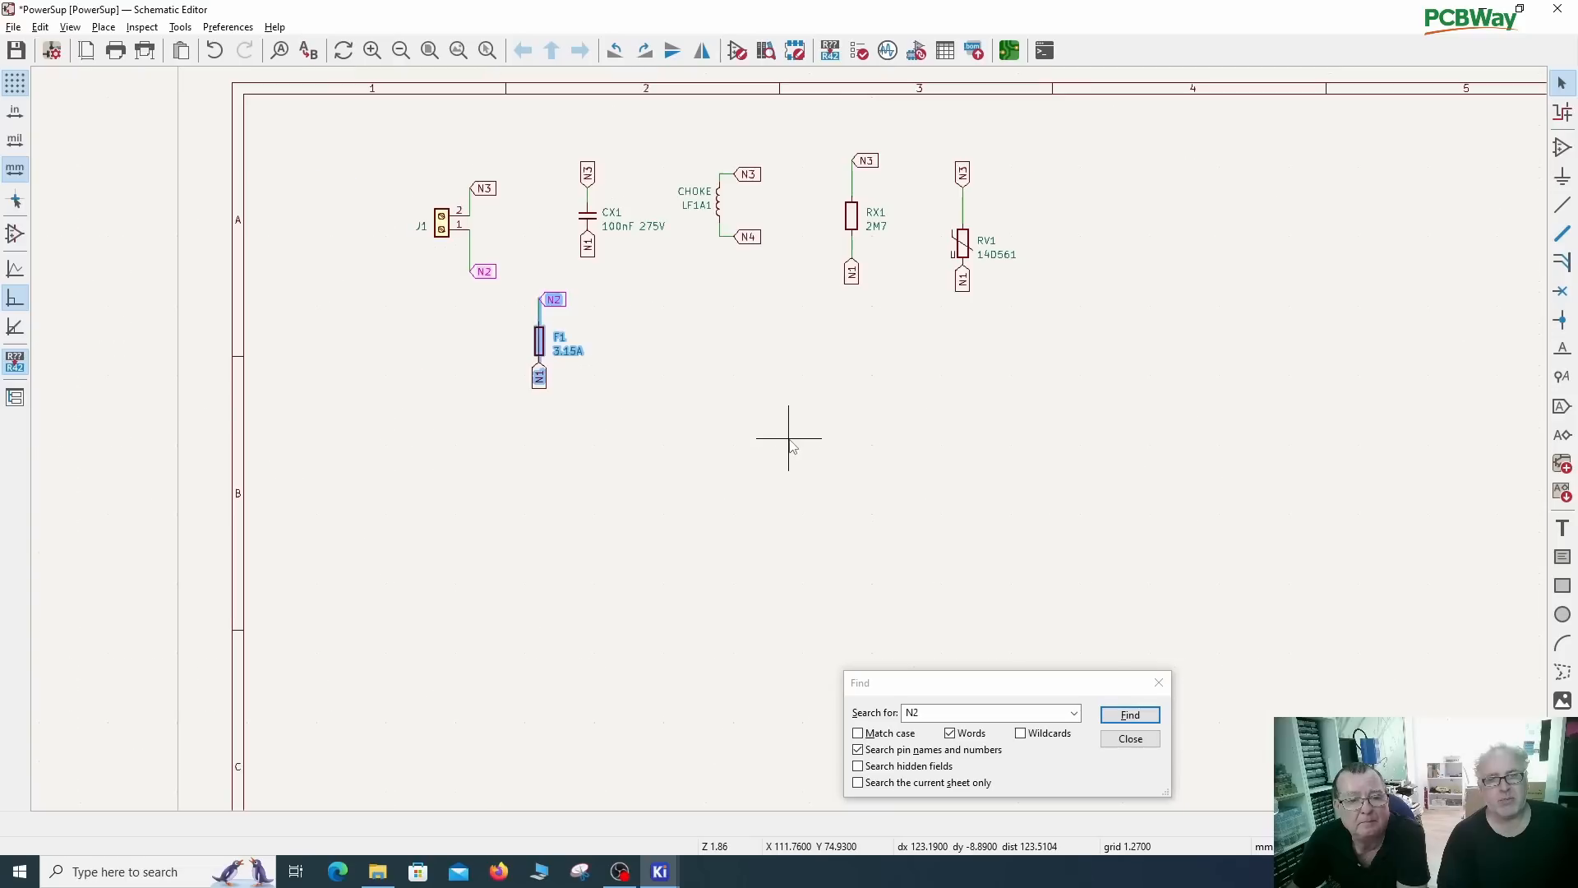
middle_click_drag(703, 359, 722, 424)
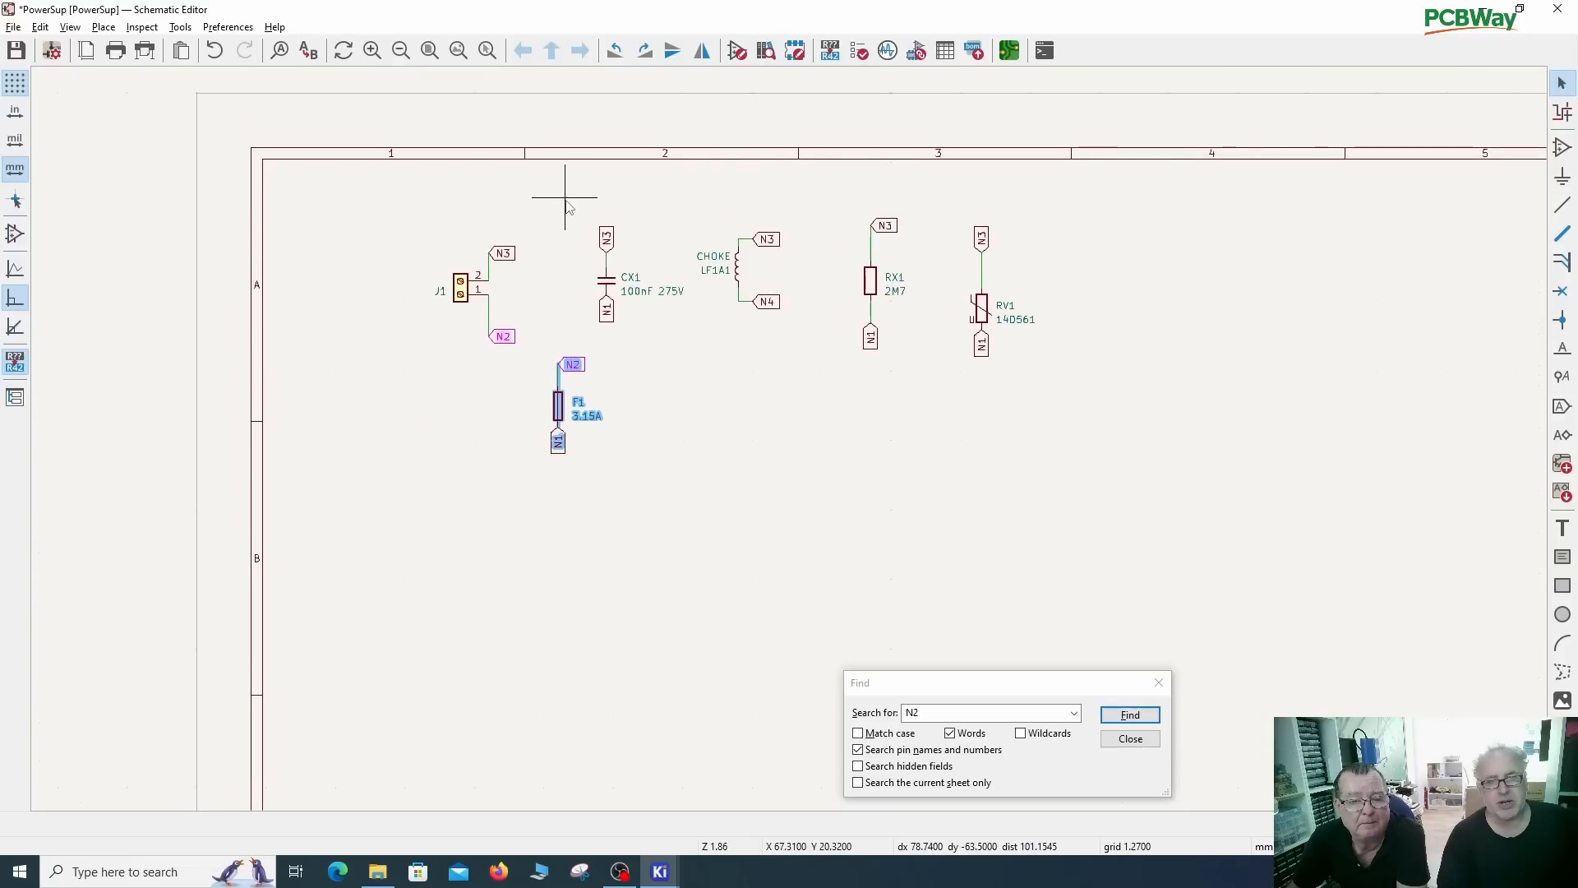
left_click_drag(566, 199, 1101, 337)
left_click(533, 234)
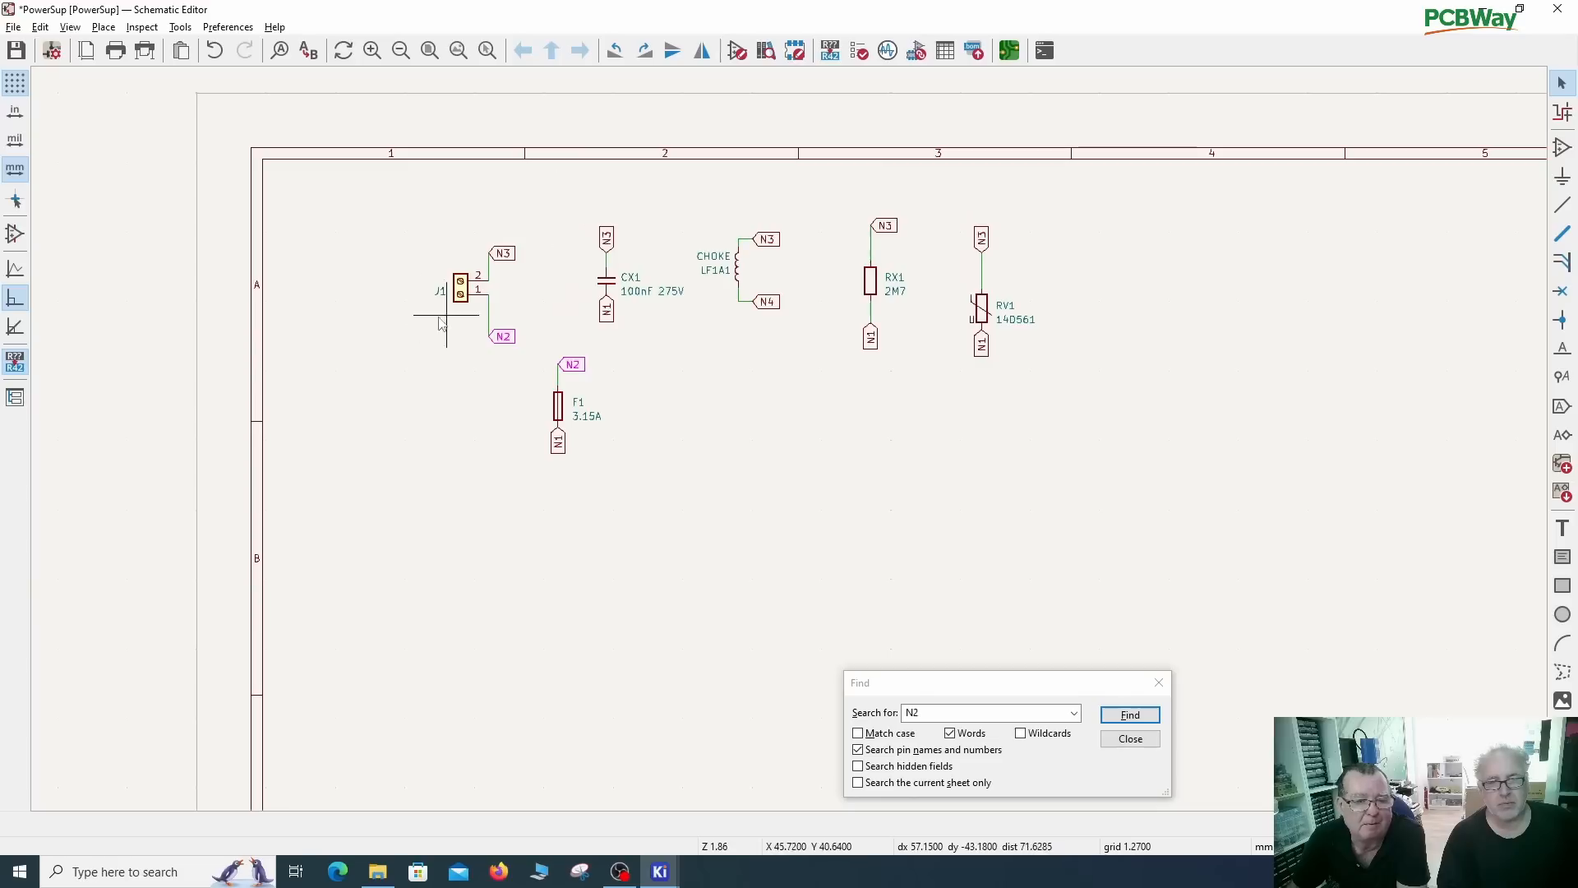
left_click_drag(391, 219, 397, 374)
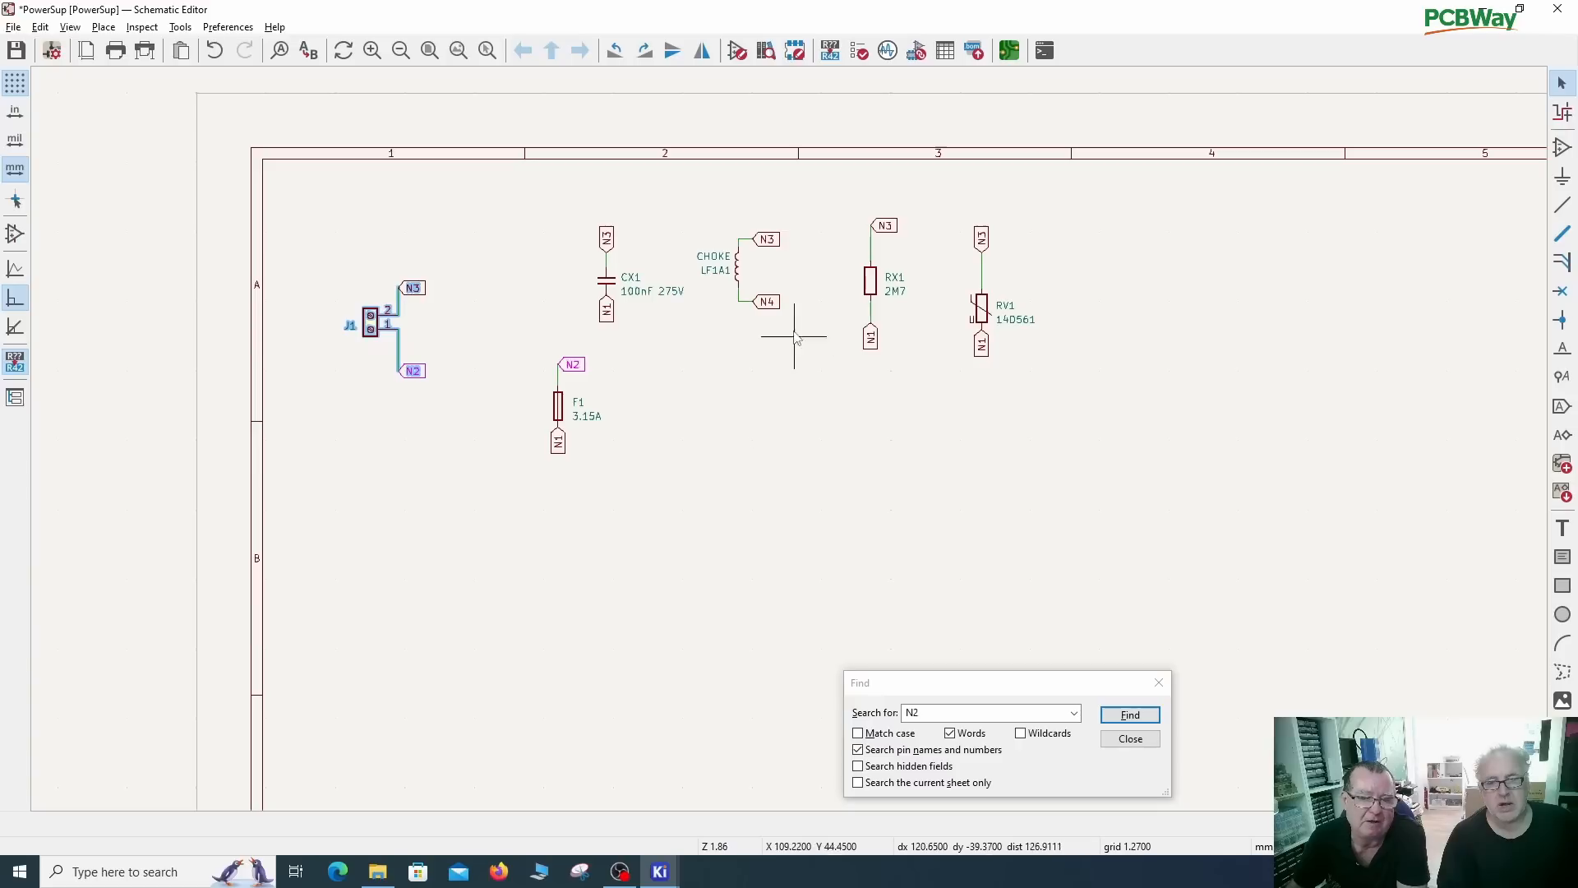
Step: Rotate choke LF1A1 to horizontal with its N3 and N4 labels and move it to the right of RV1
left_click_drag(701, 202, 843, 384)
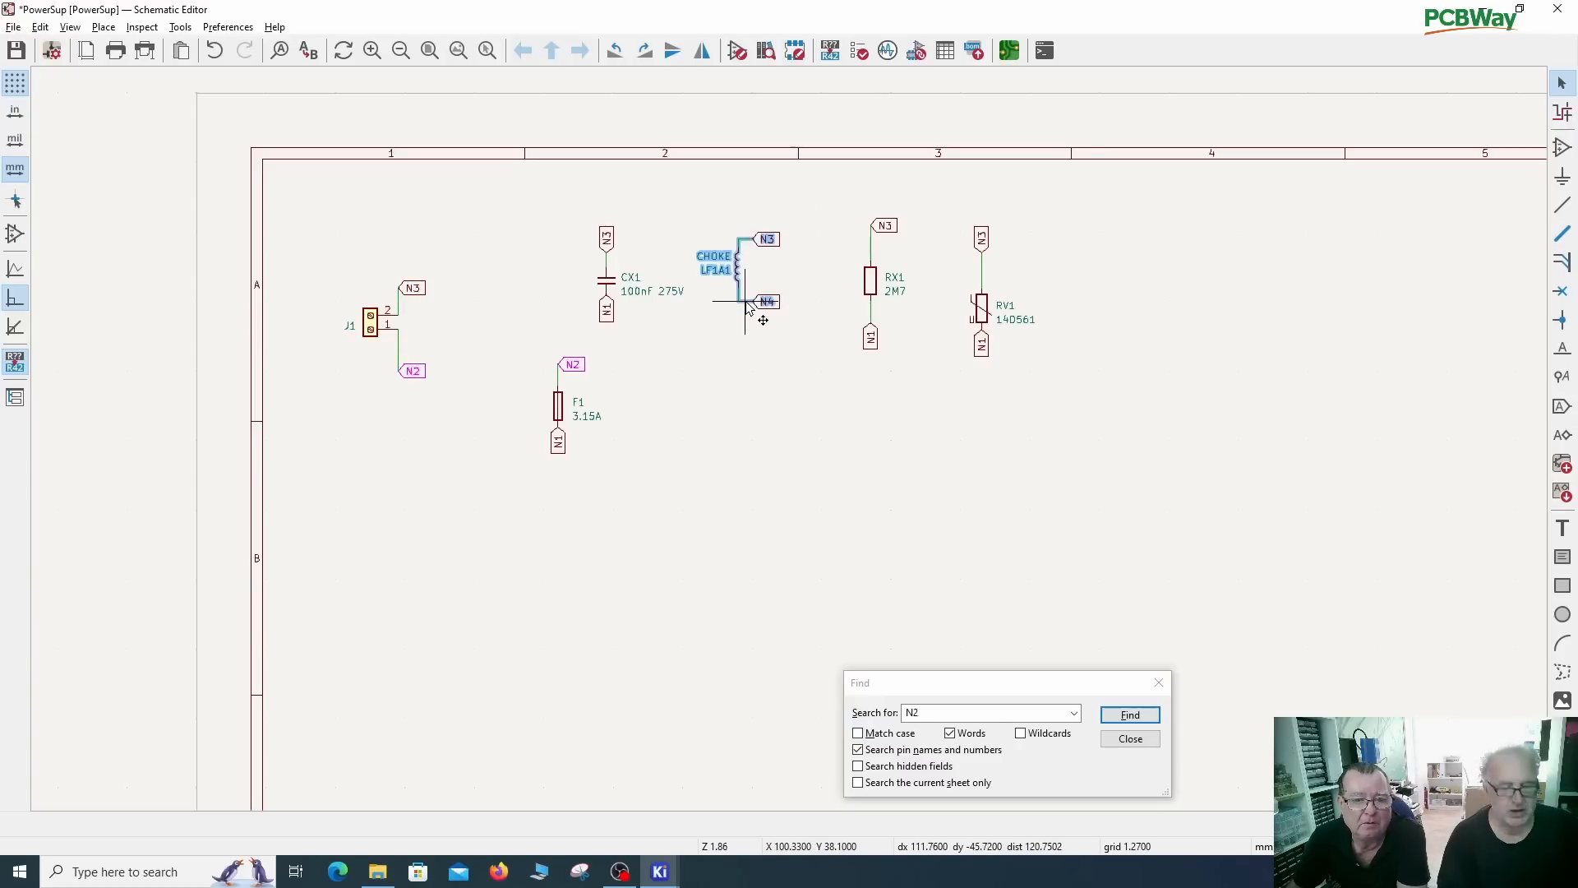
key("r")
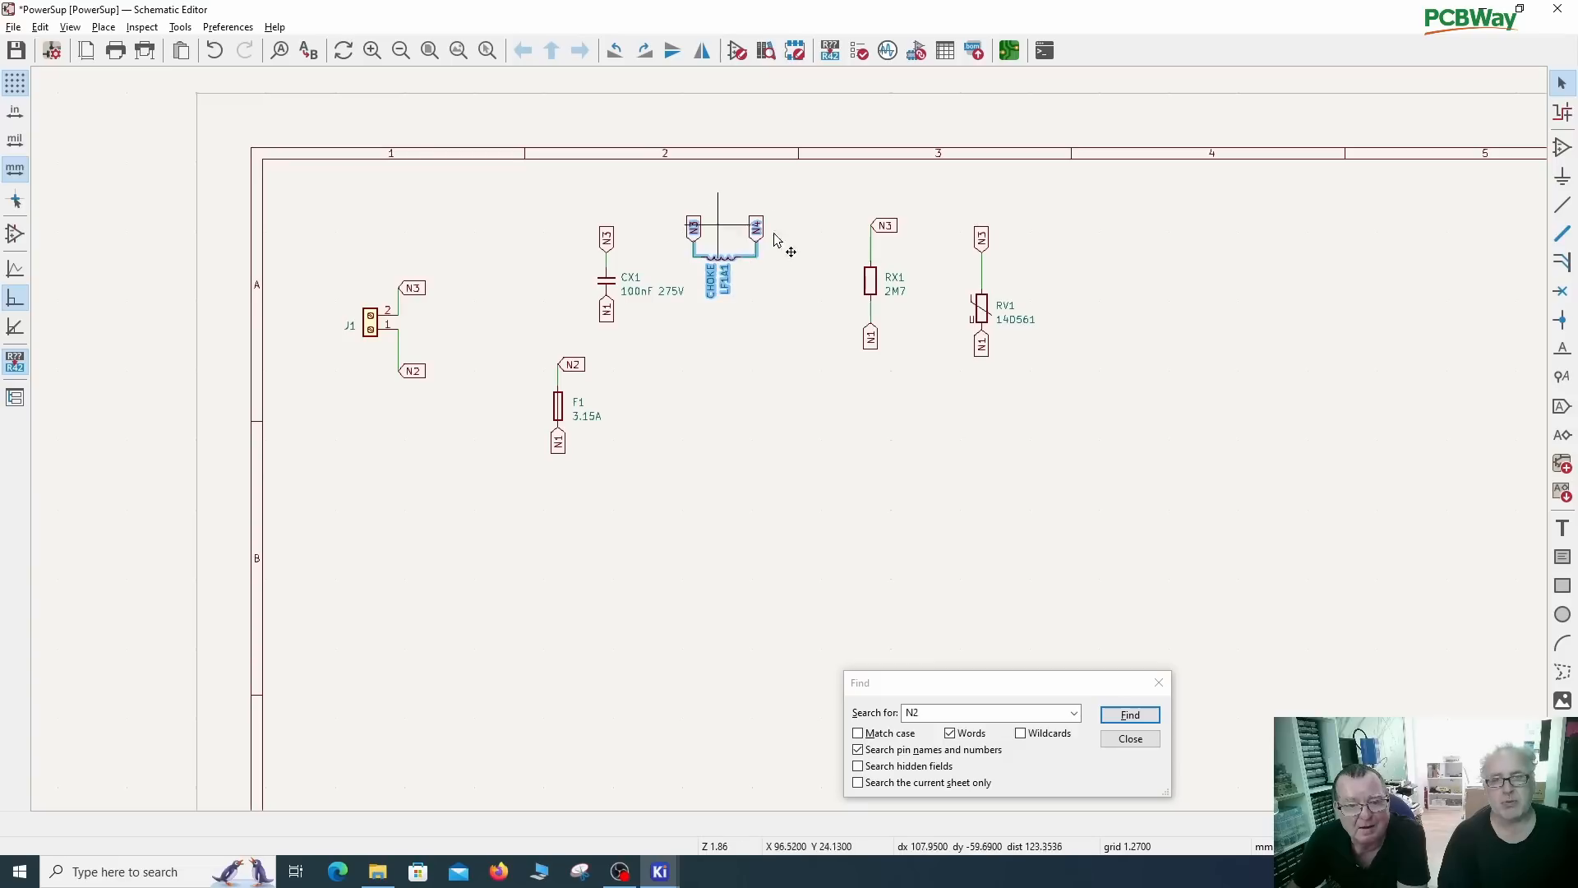
left_click_drag(721, 263, 1190, 251)
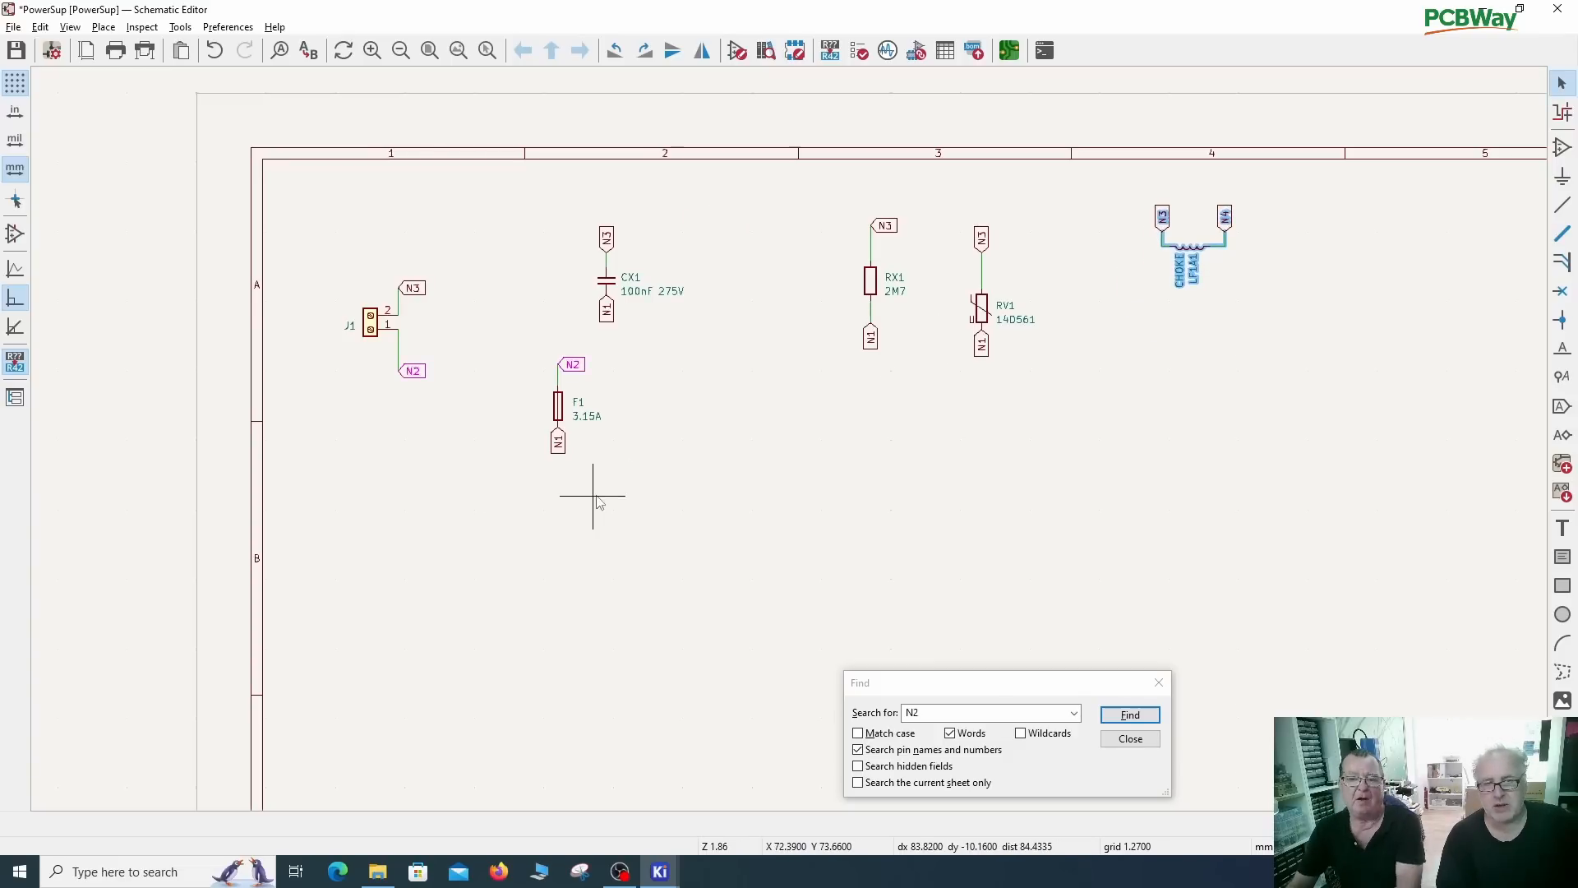
Step: Delete the N2 labels from fuse F1 and from pin 1 of connector J1
scroll(602, 449, "up", 1)
scroll(603, 440, "down", 3)
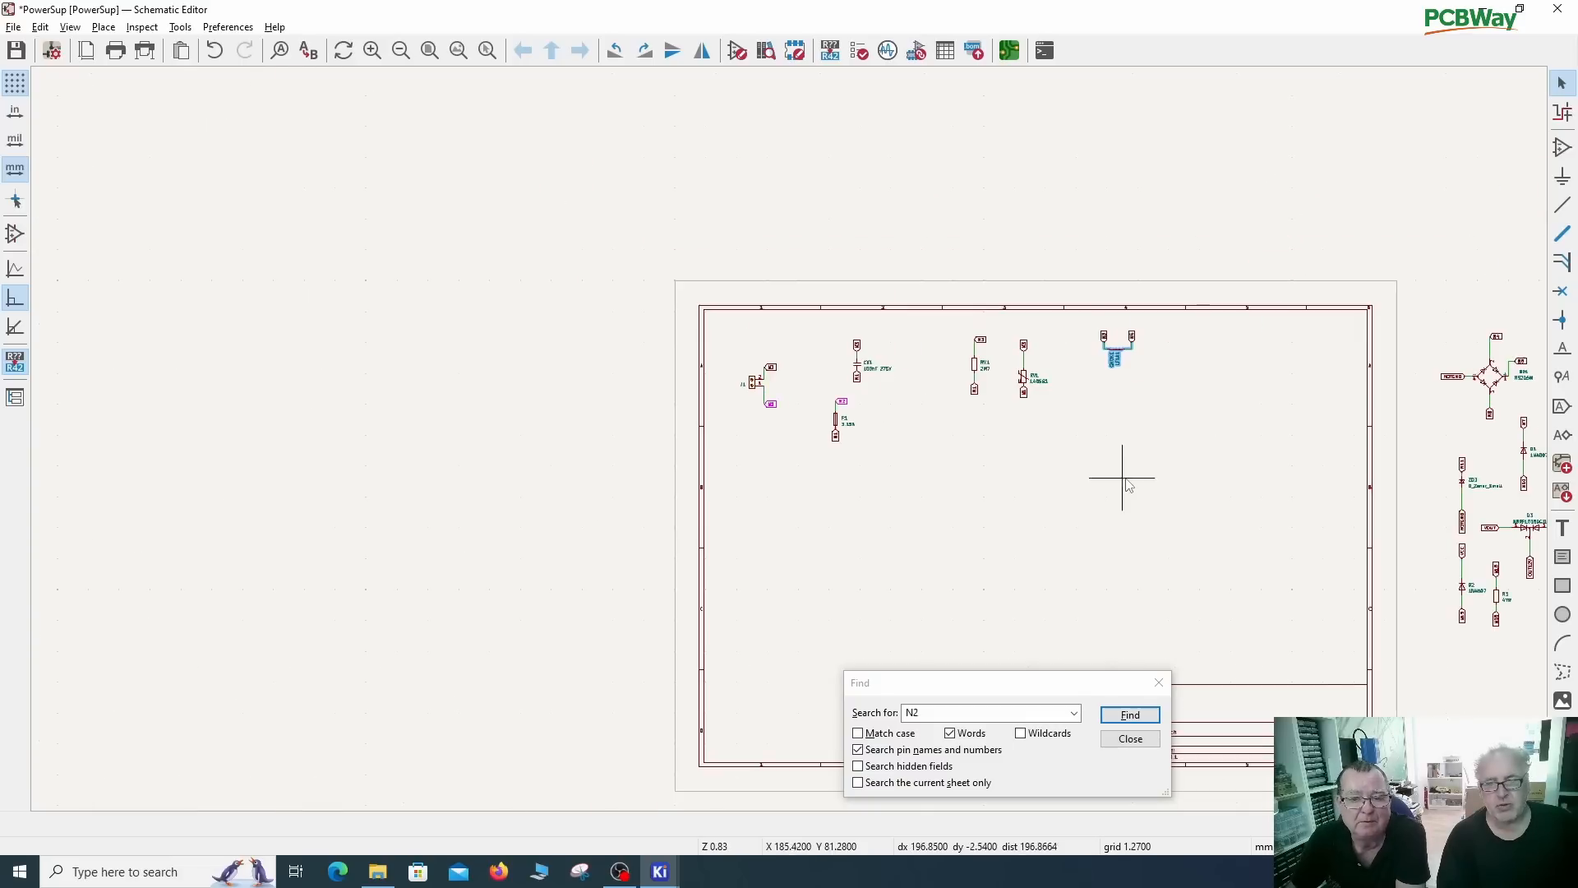
middle_click_drag(1128, 485, 777, 481)
scroll(611, 344, "up", 2)
scroll(782, 468, "up", 1)
scroll(777, 482, "up", 1)
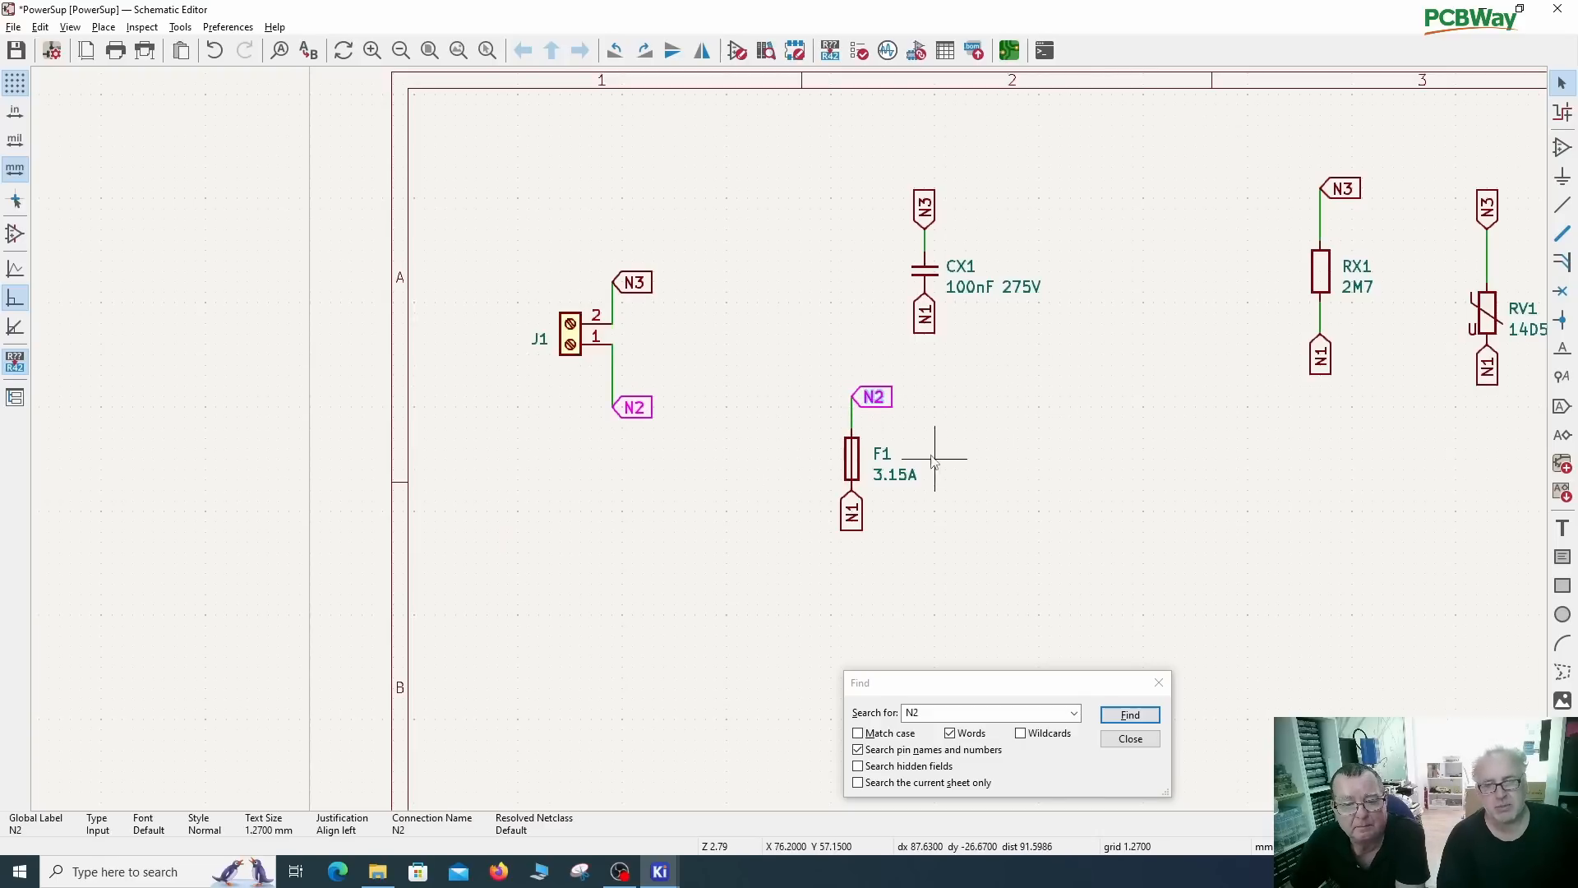
key("Delete")
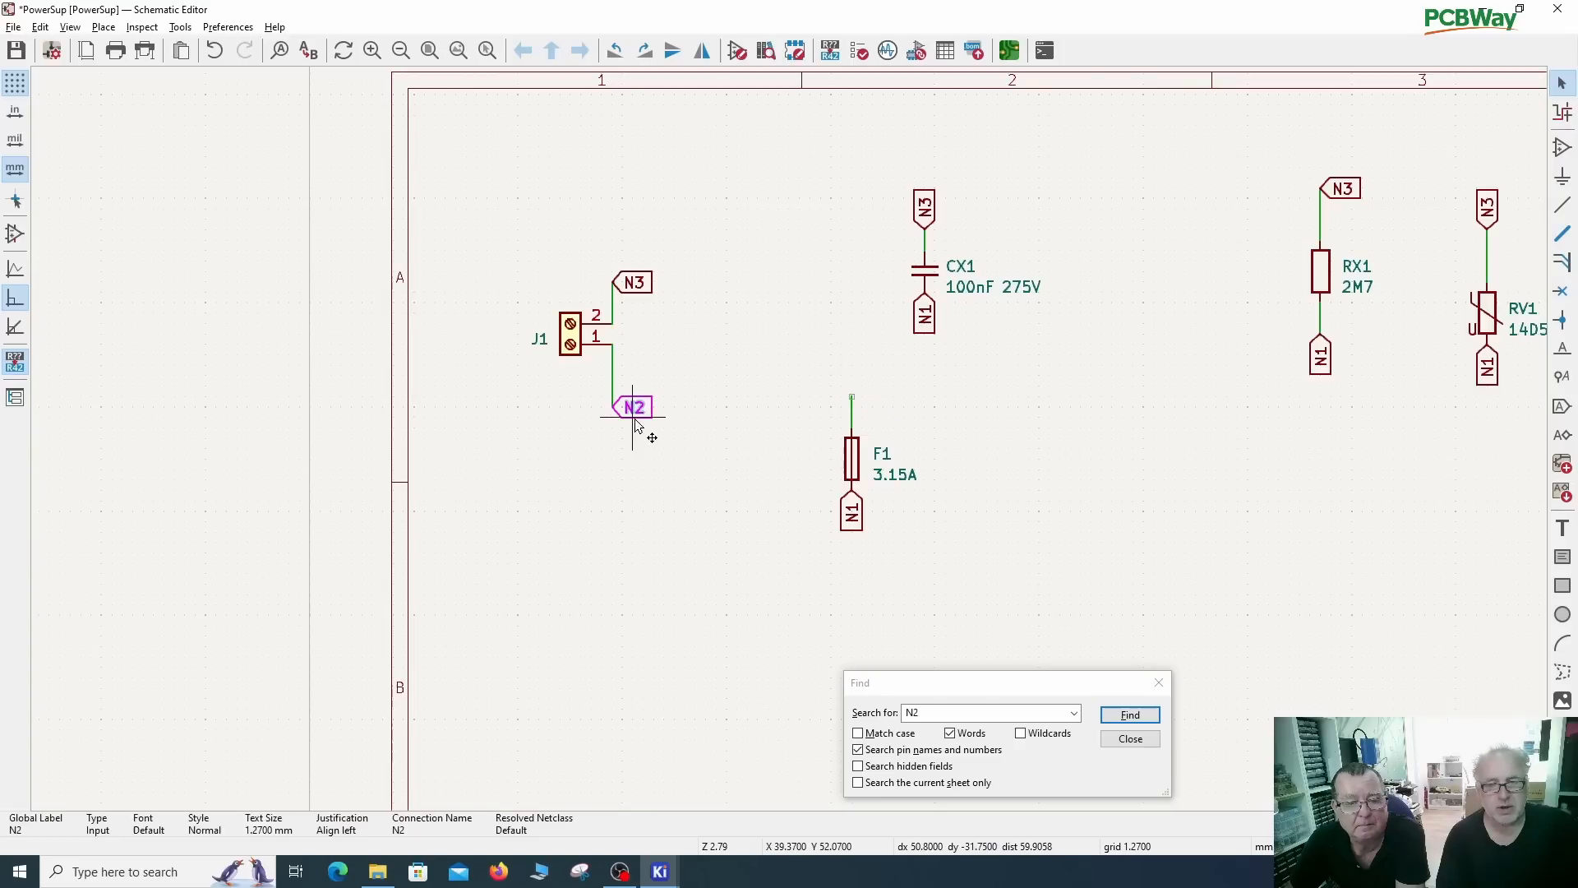
key("Delete")
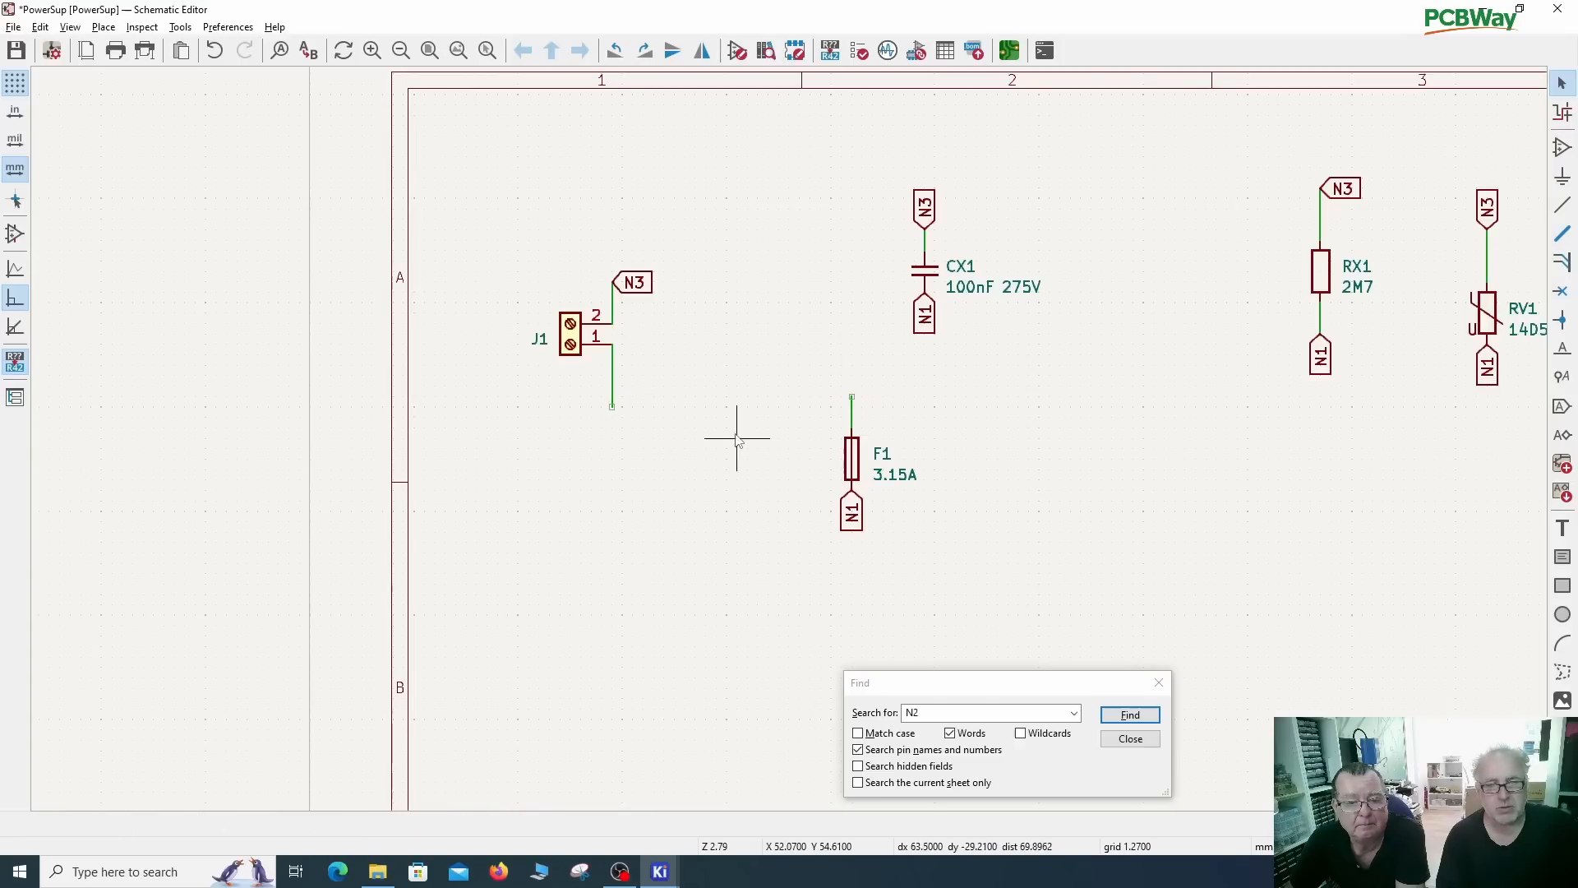
Step: Delete the leftover wire stubs at the upper end of fuse F1 and at pin 1 of J1
left_click(853, 419)
key("Delete")
left_click(612, 385)
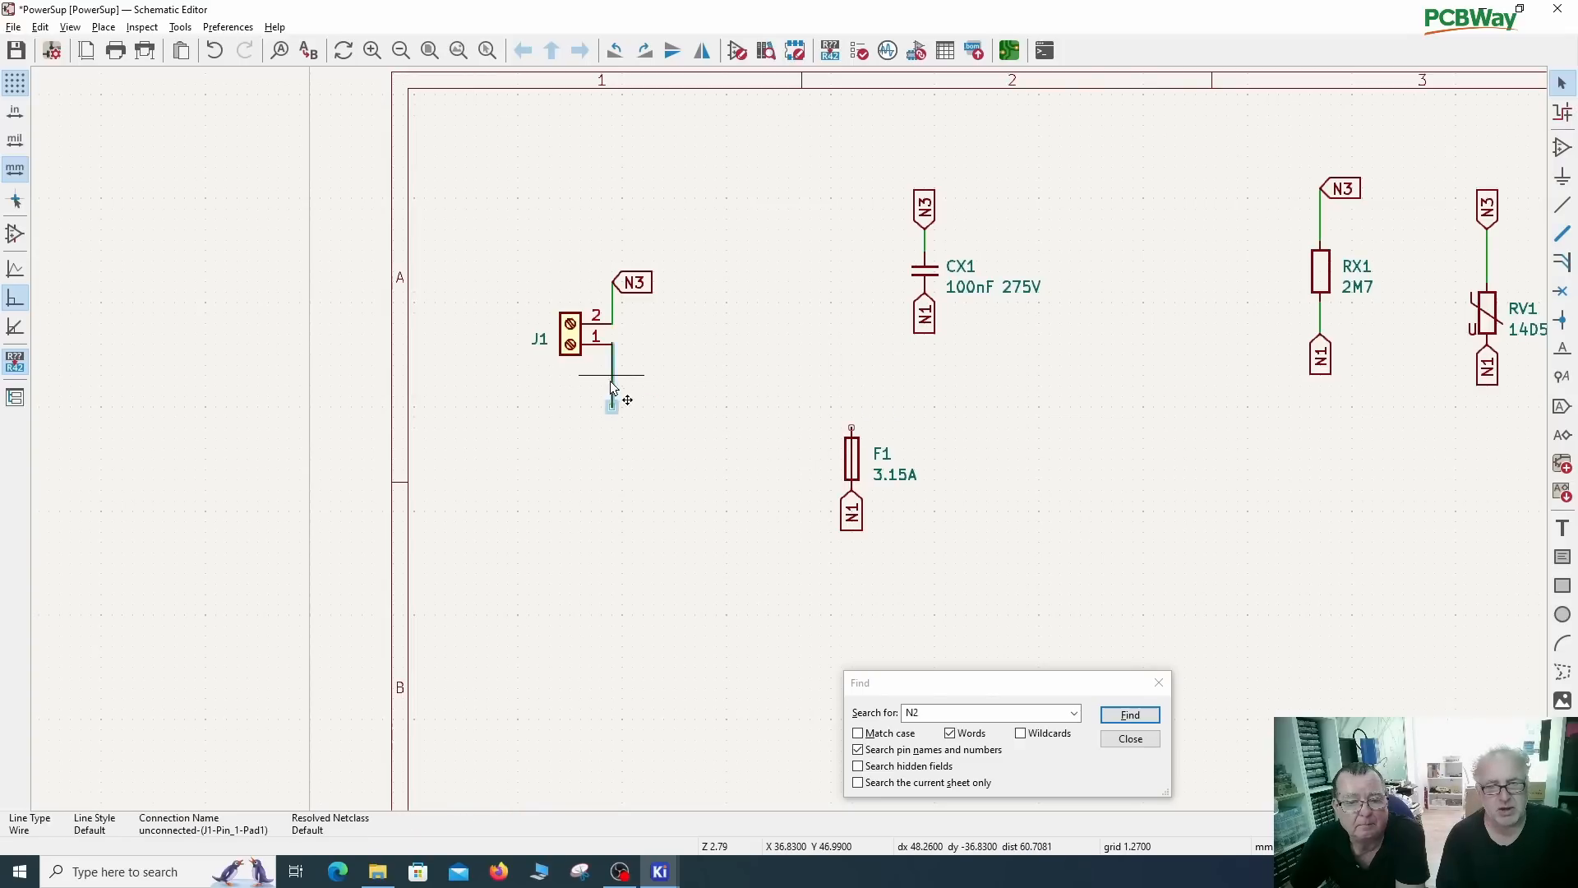
key("Delete")
Step: Rotate fuse F1 with its N1 label to horizontal, place it below and right of J1, and wire it to J1 pin 1
left_click_drag(792, 395, 1004, 631)
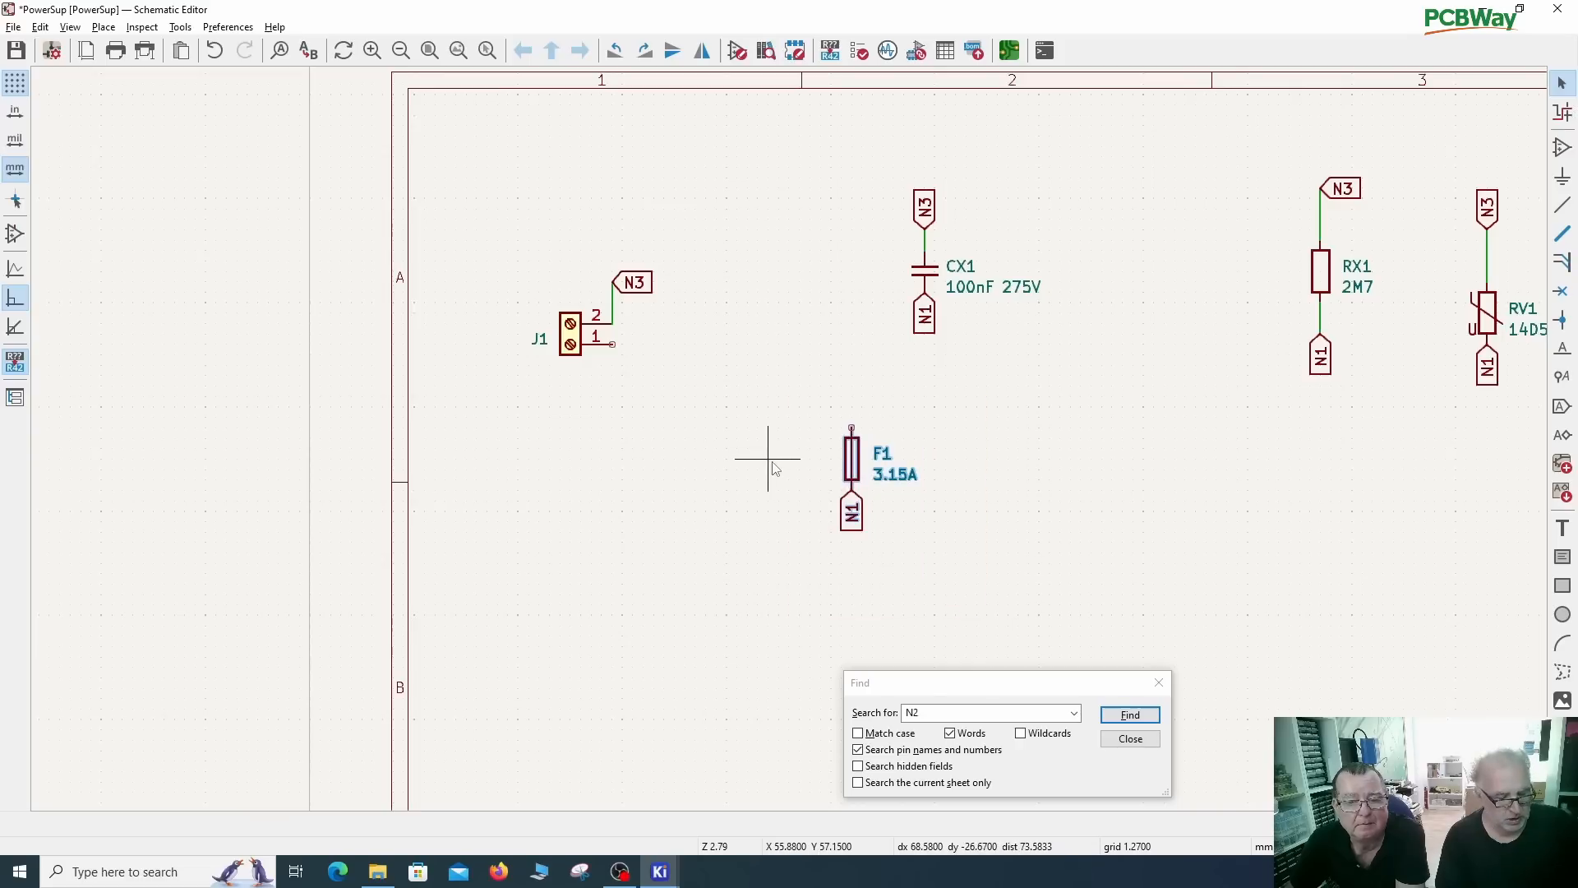
key("r")
key("m")
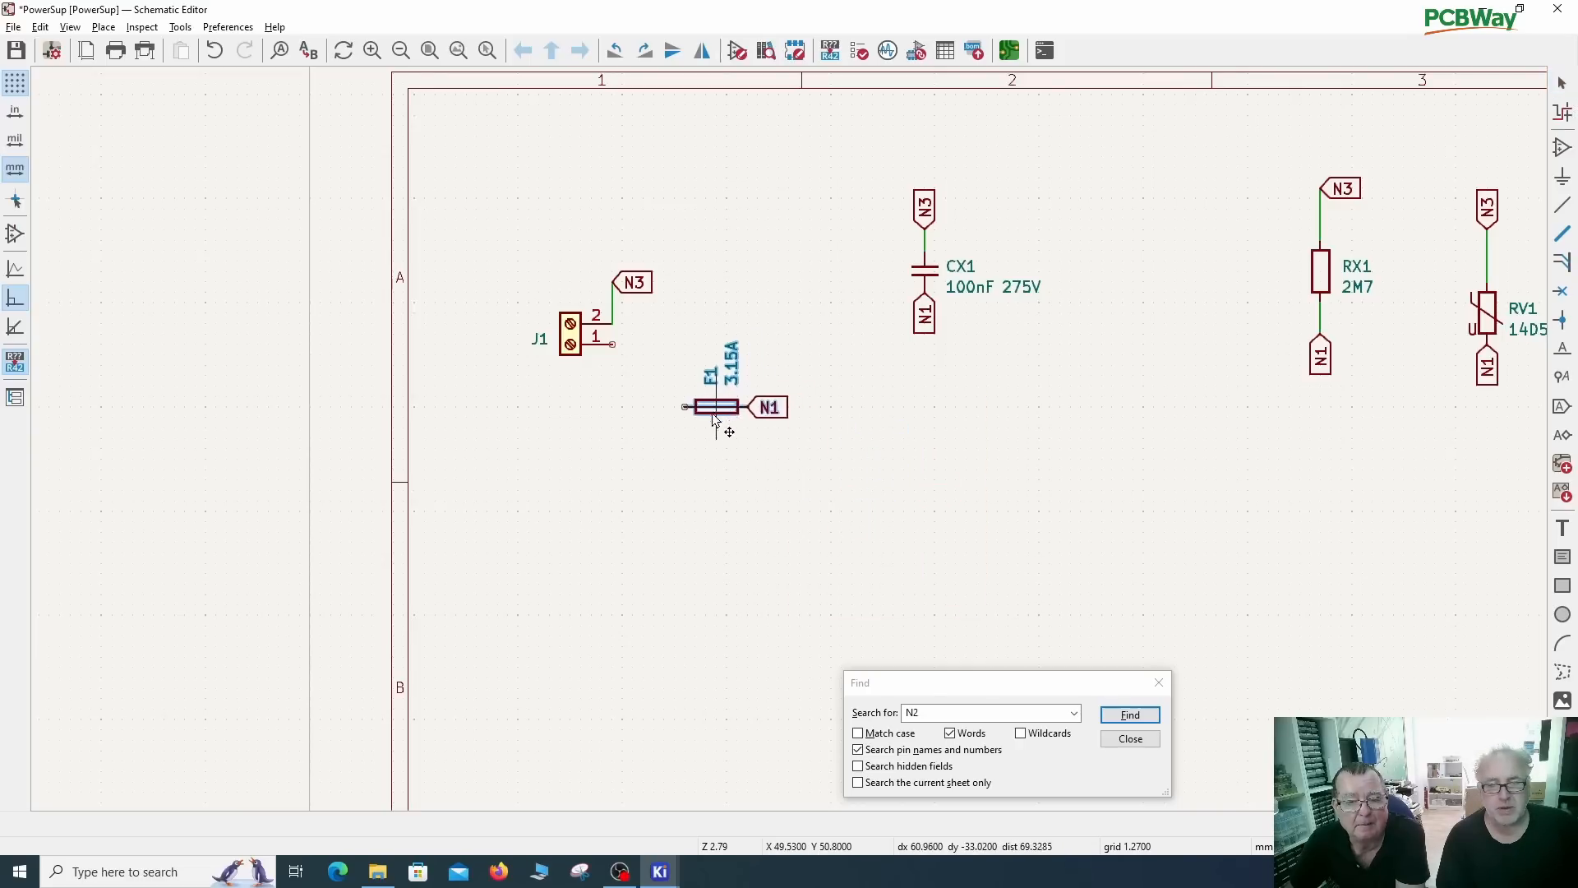
left_click(705, 454)
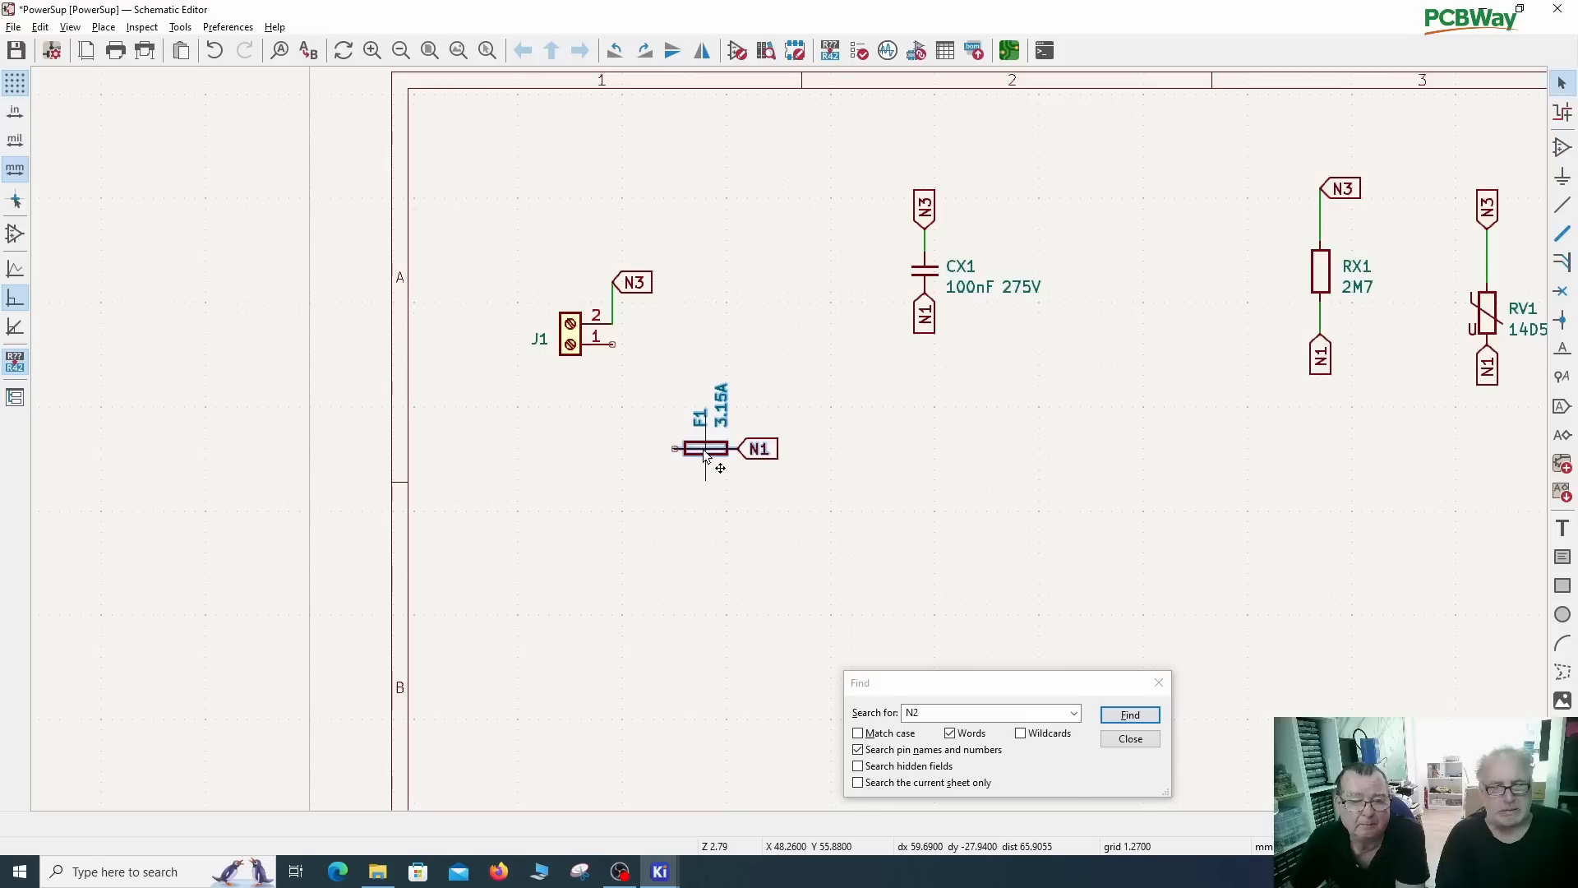
key("w")
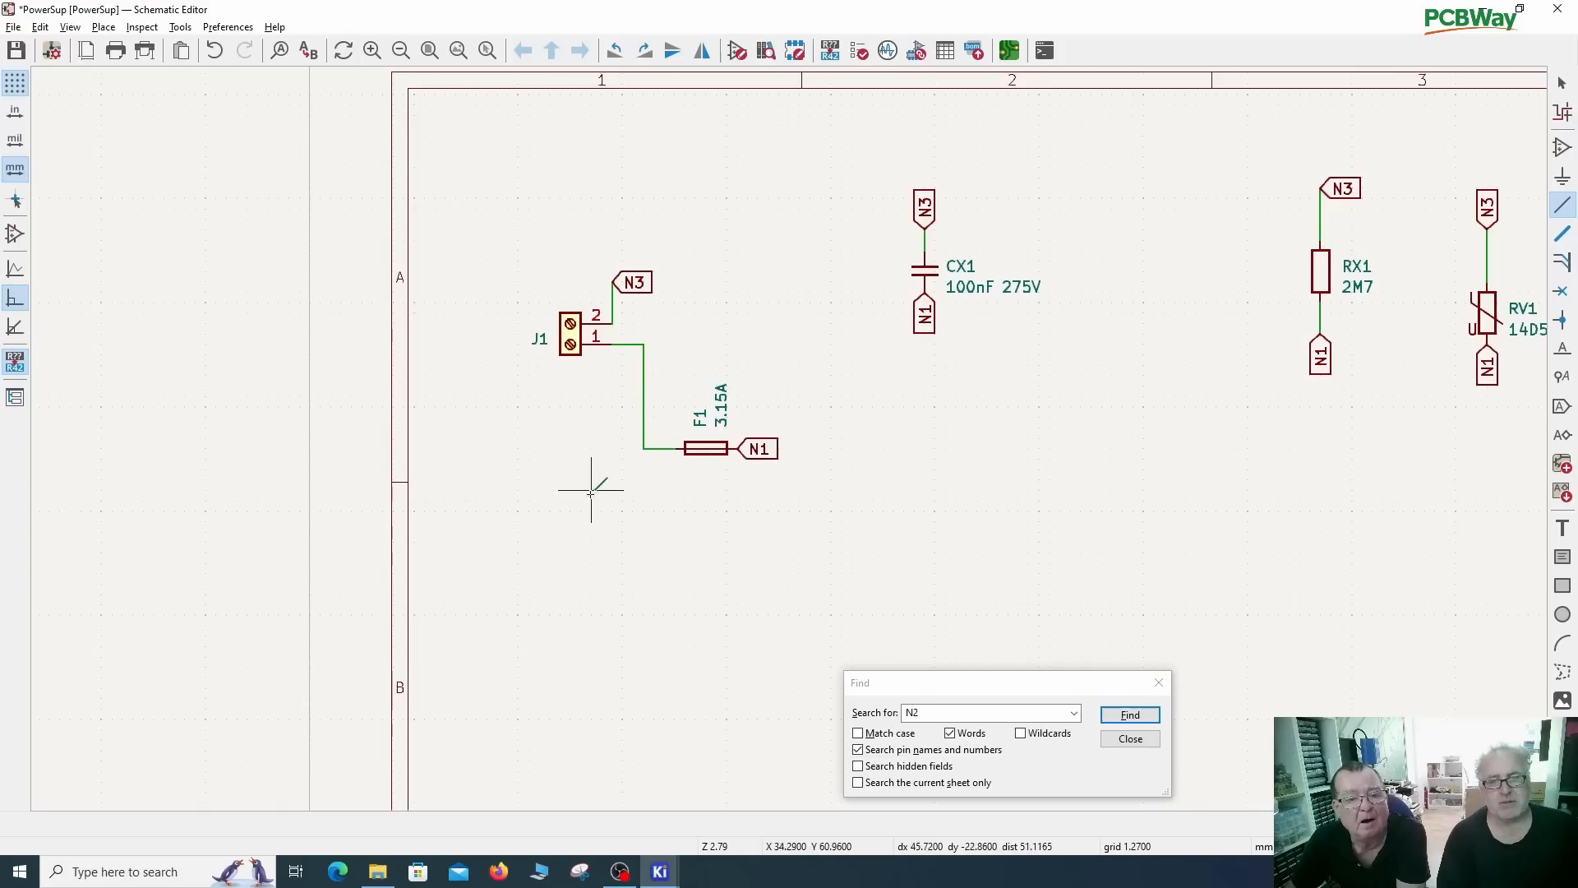
key("Escape")
Step: Move CX1, RX1, RV1 and choke LF1A1 with their net labels closer to J1 and F1, in that order from left to right
middle_click_drag(903, 500, 660, 529)
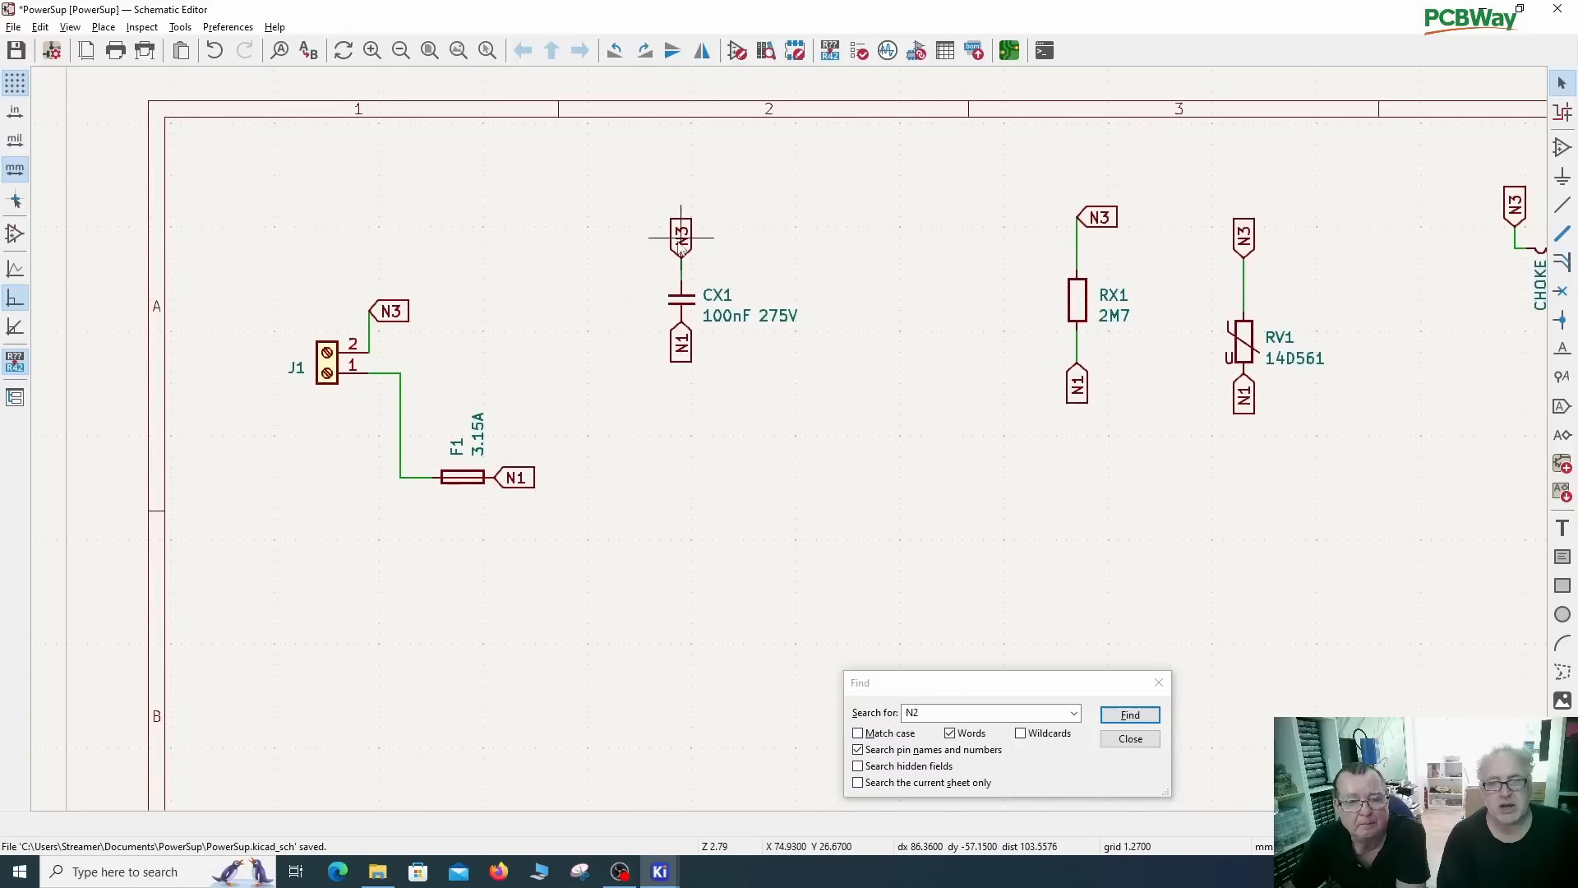
left_click_drag(655, 205, 812, 407)
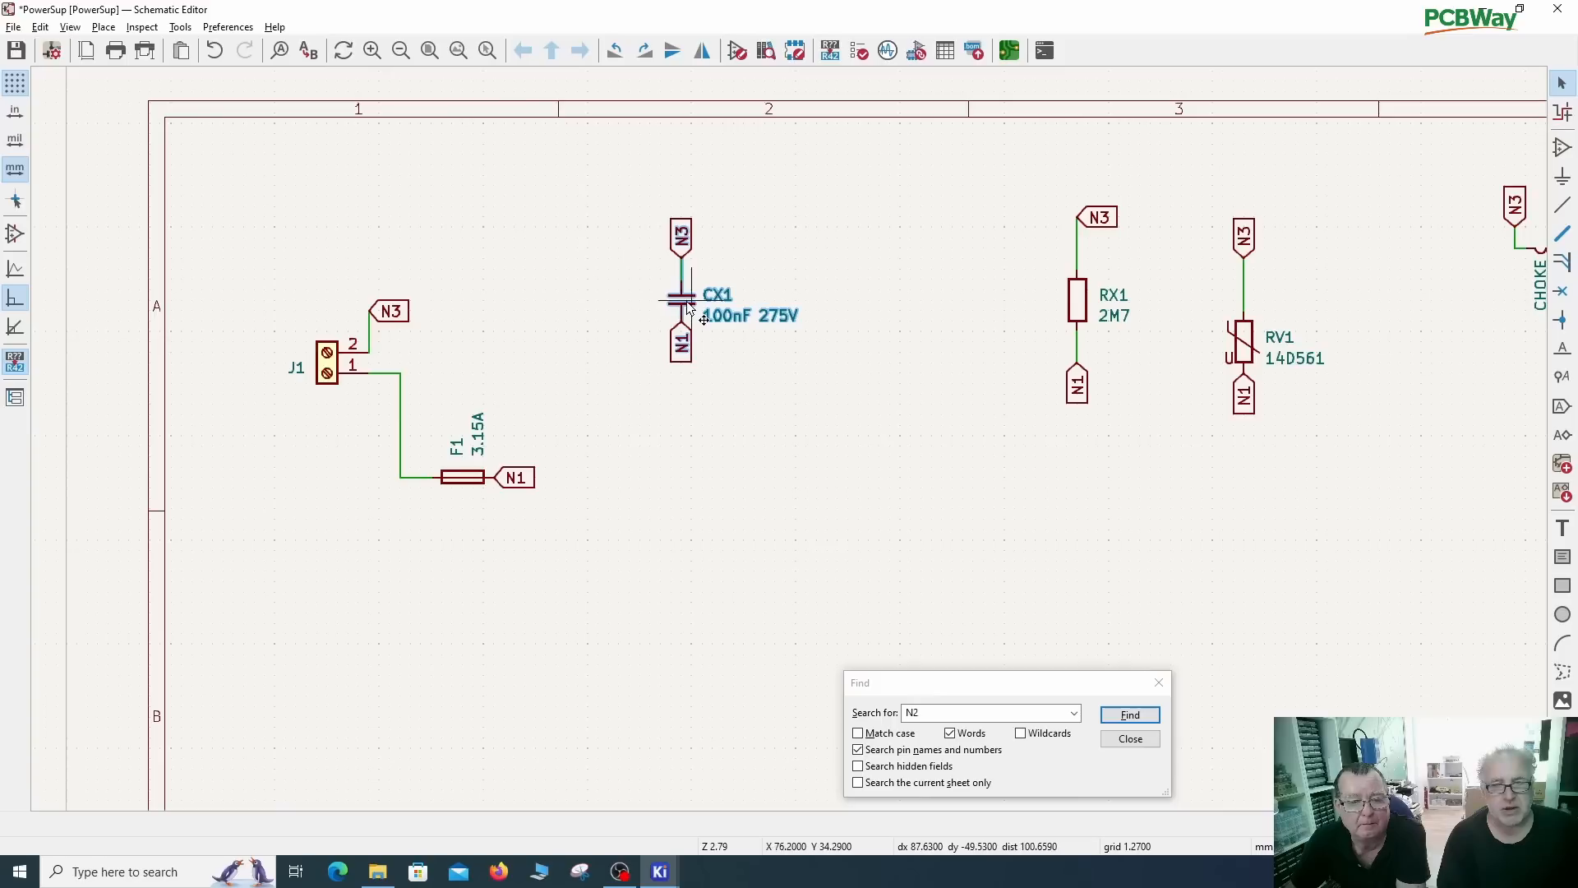
left_click_drag(682, 305, 631, 401)
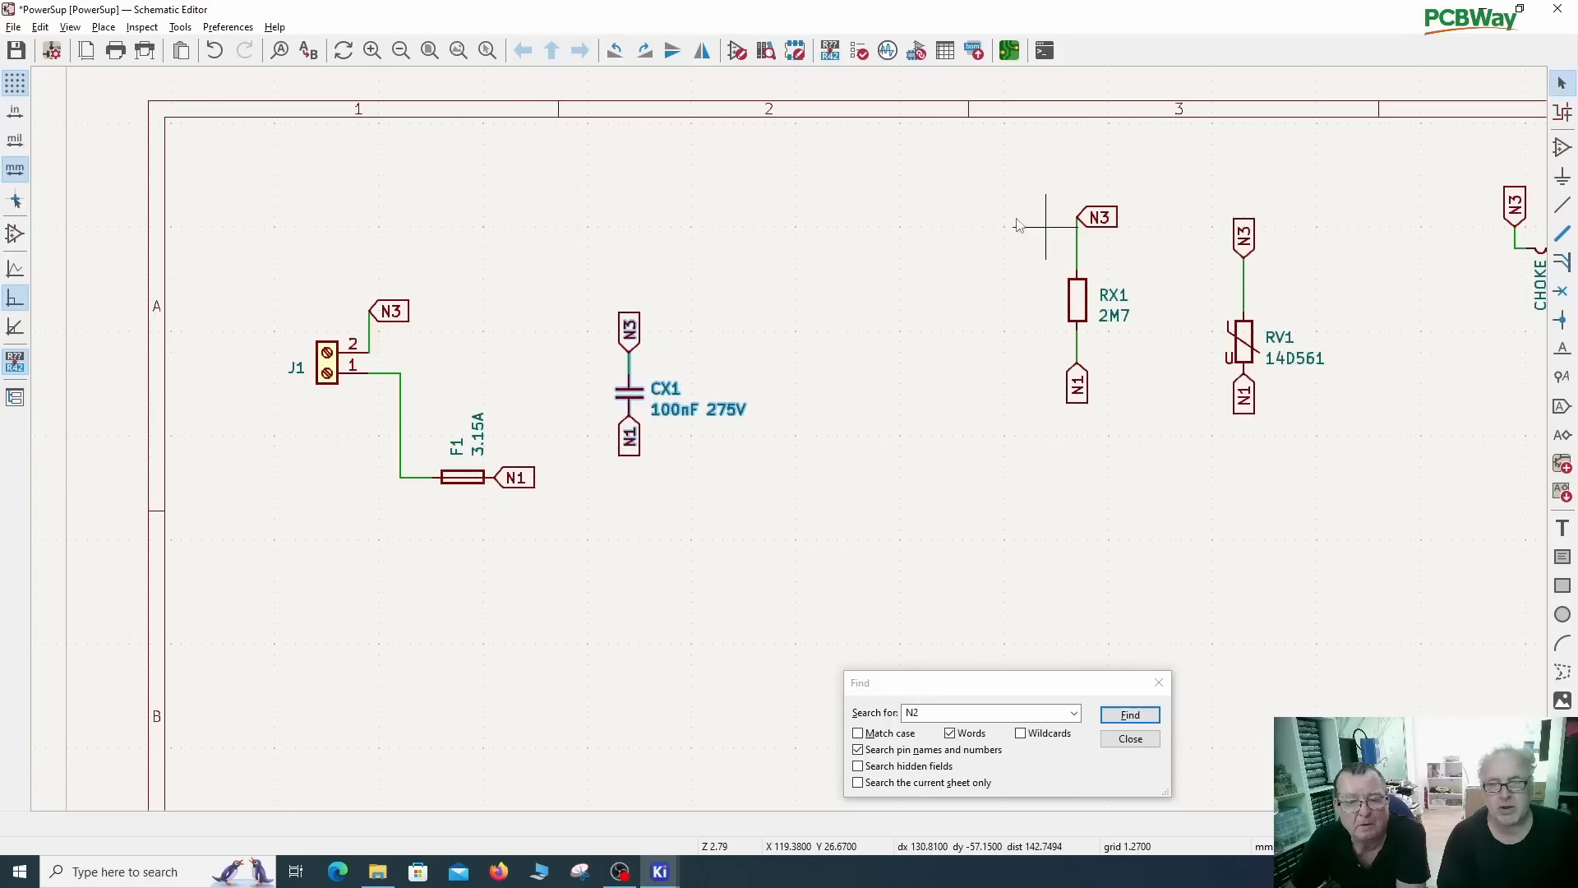
left_click_drag(1036, 201, 1192, 476)
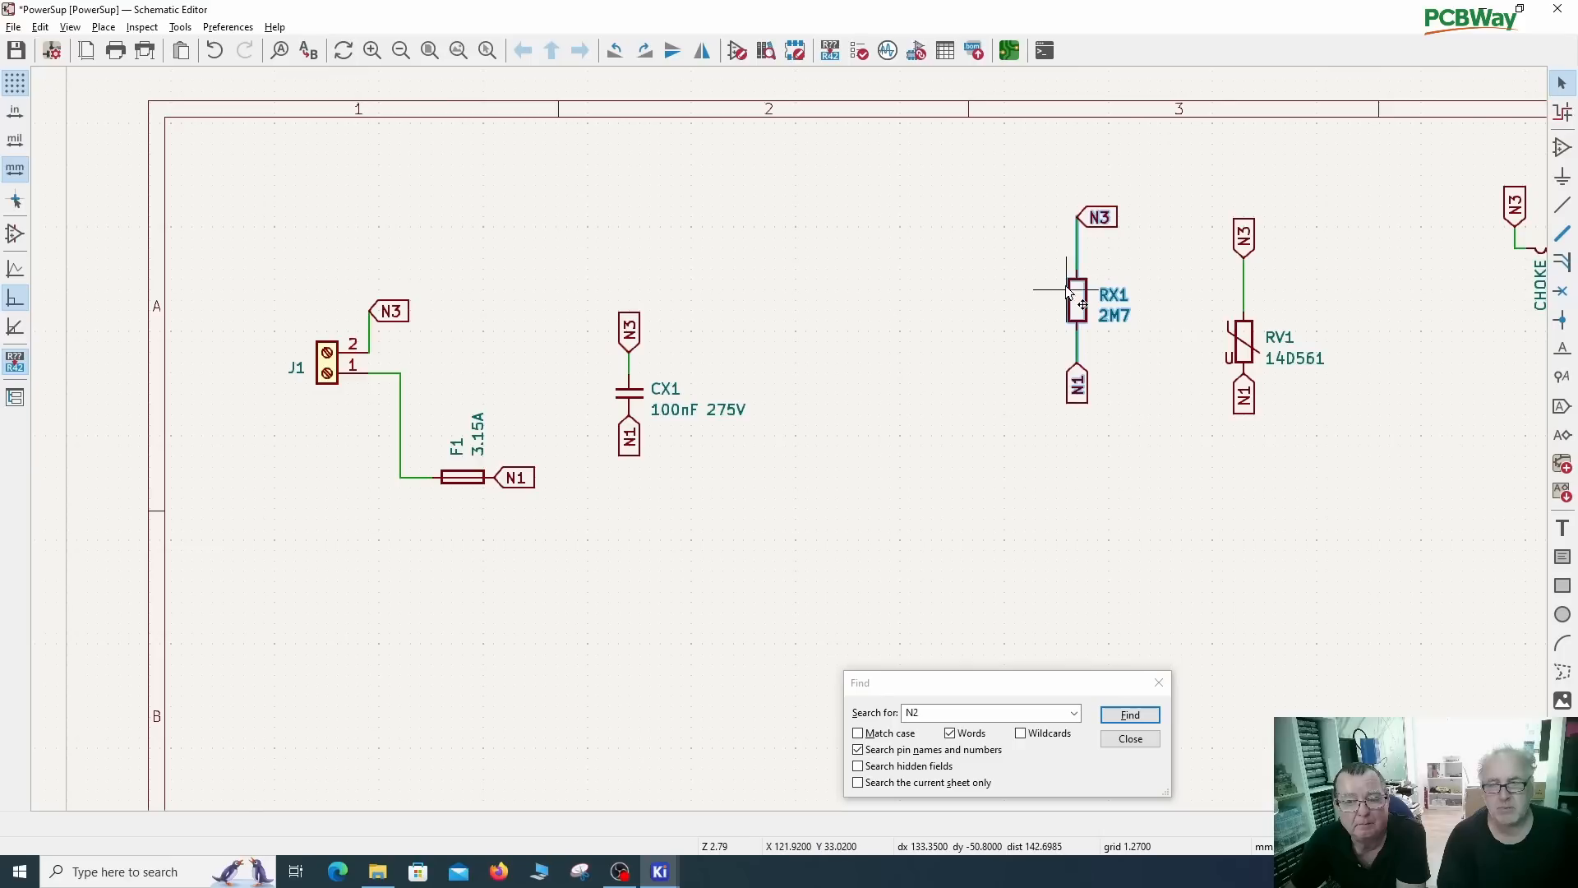
left_click_drag(1072, 288, 794, 397)
left_click_drag(1207, 179, 1360, 482)
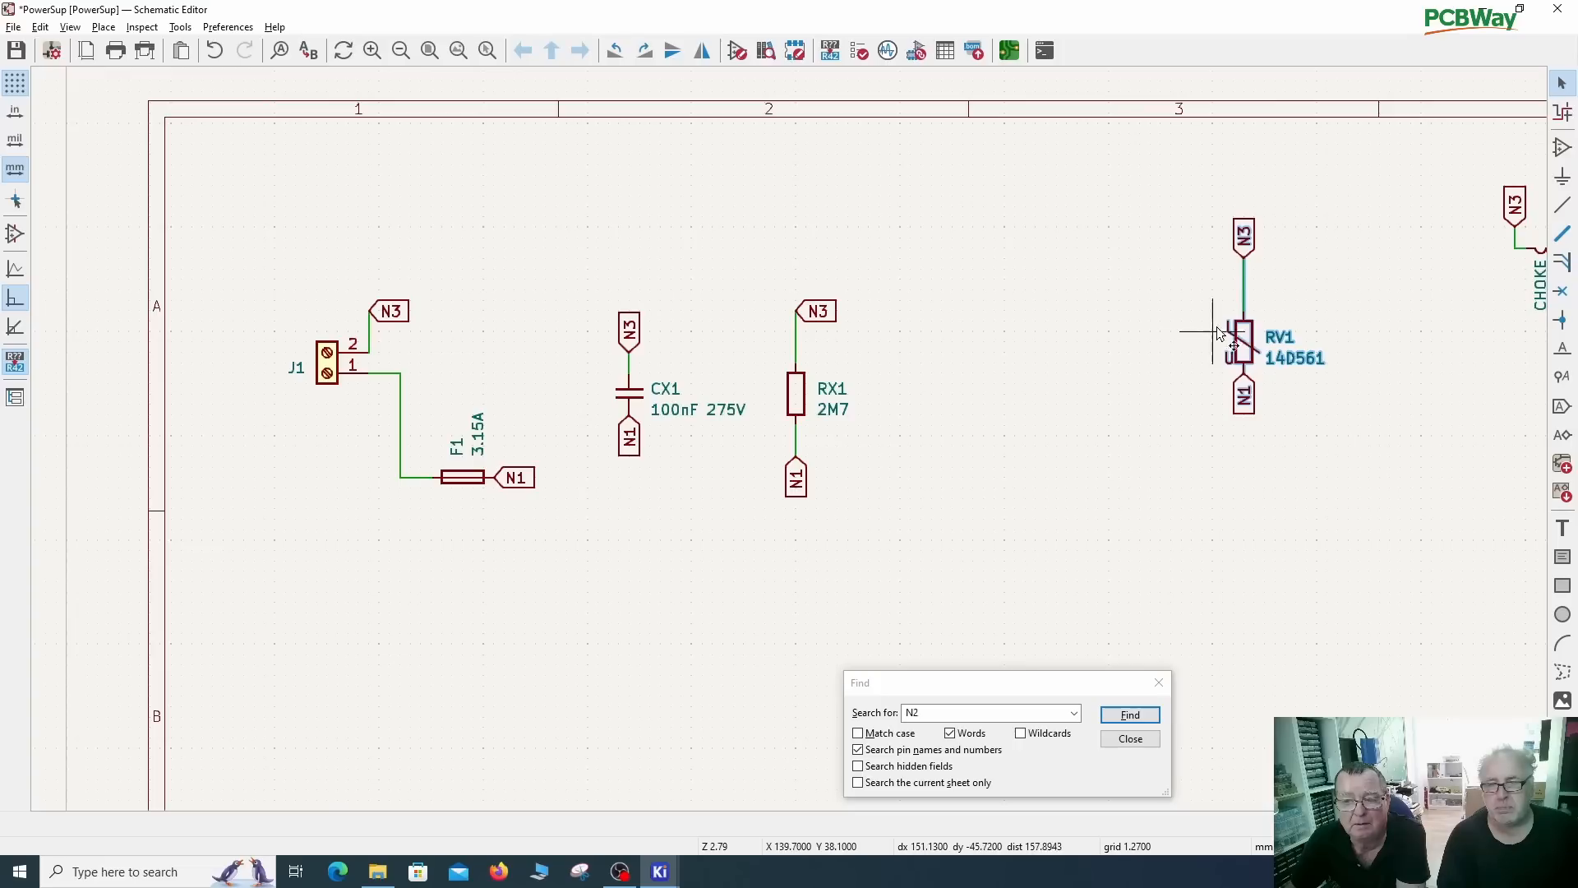
left_click_drag(1242, 333, 918, 395)
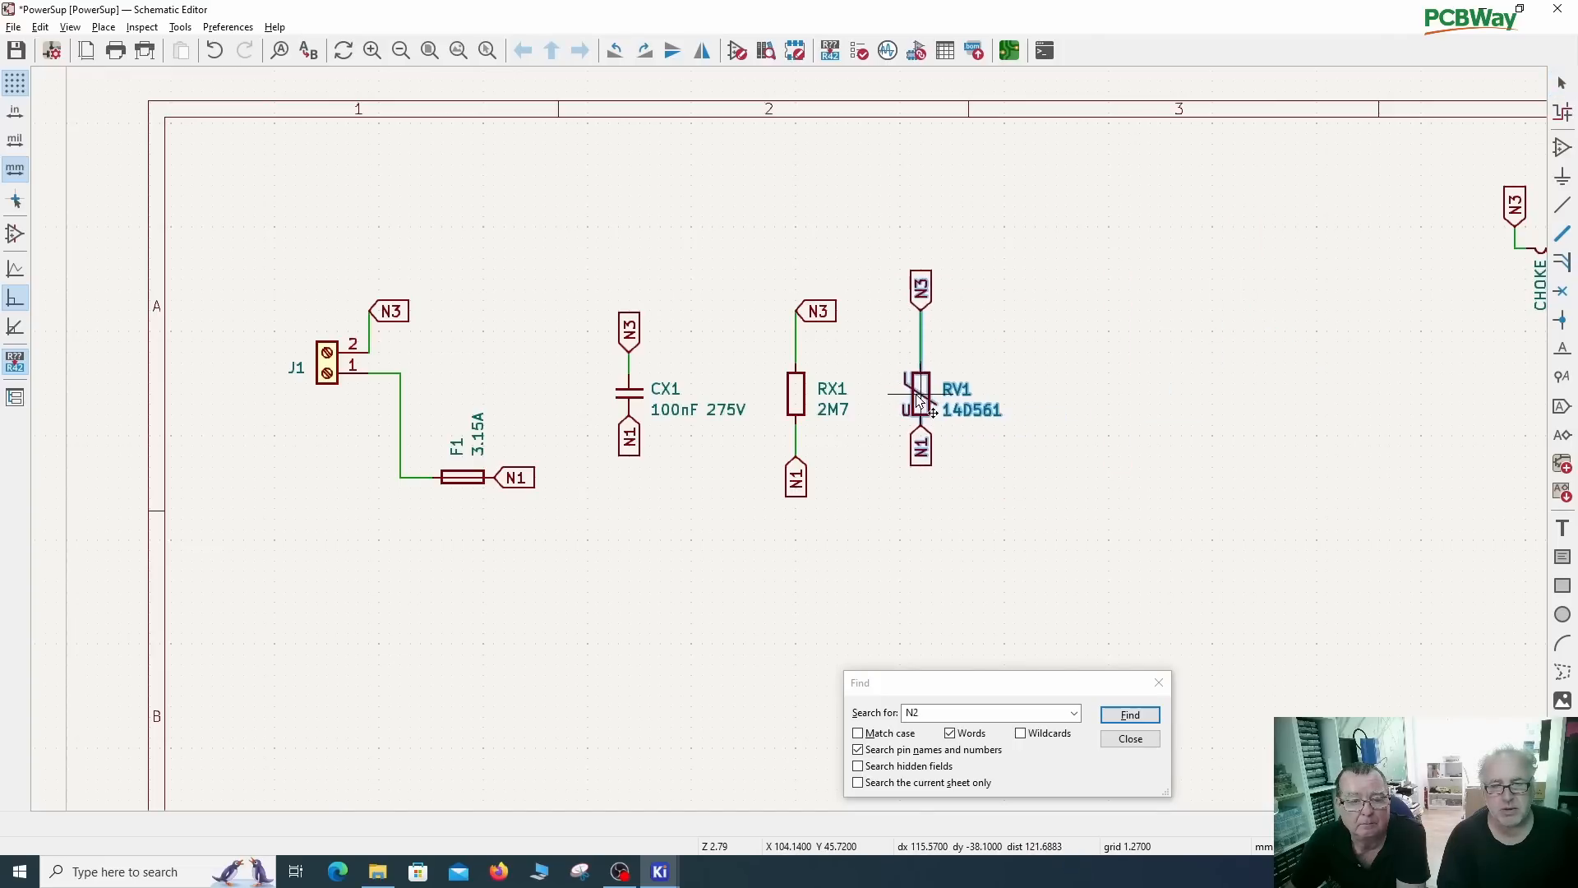
left_click(742, 602)
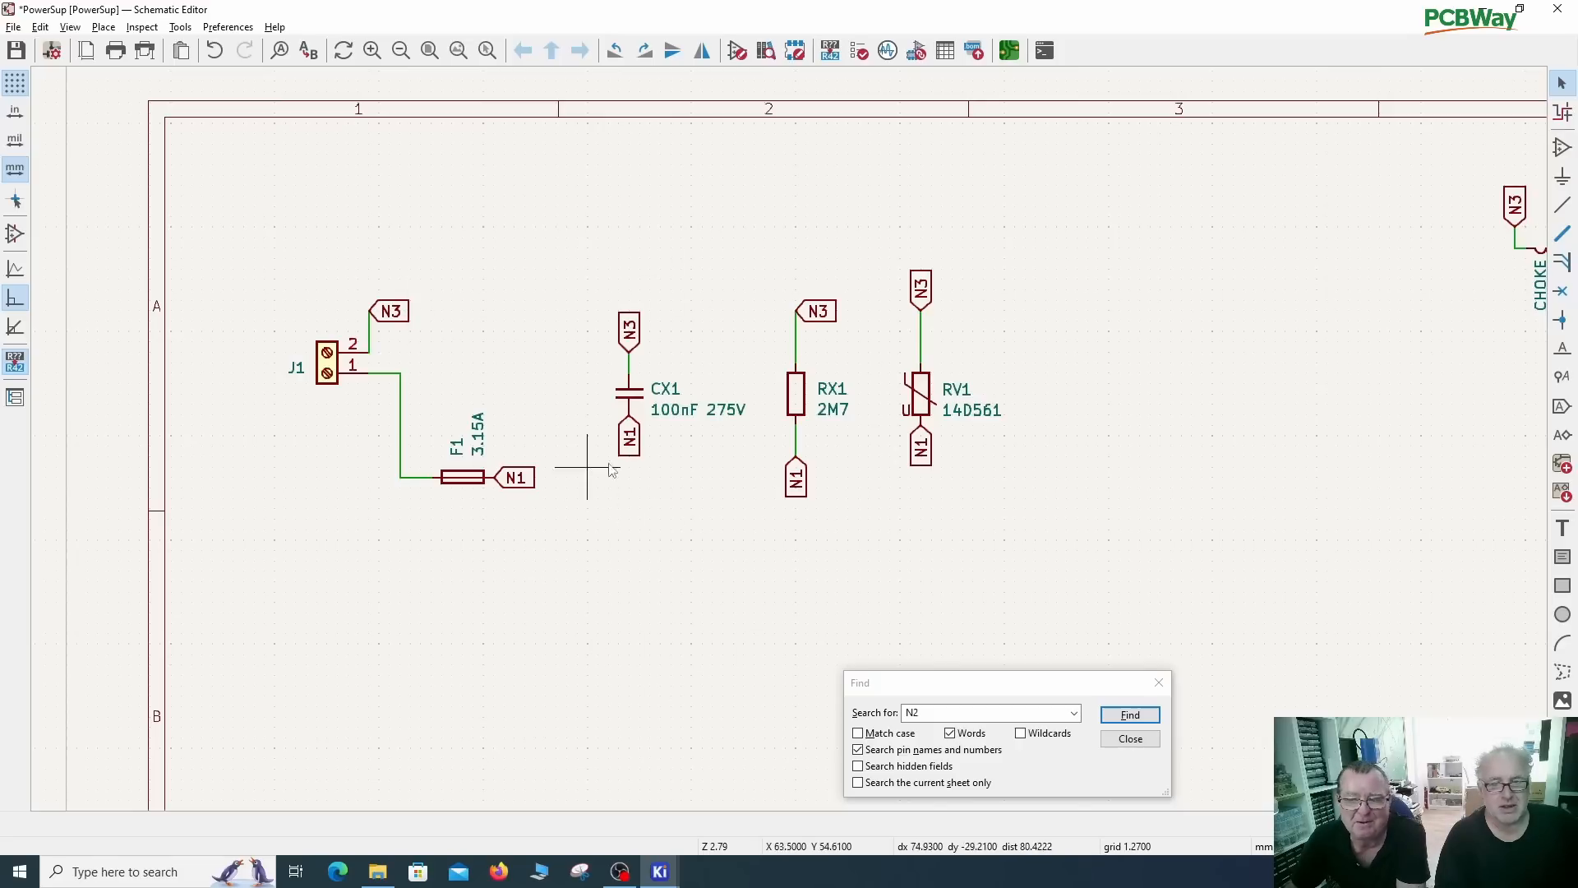
middle_click_drag(640, 450, 488, 498)
left_click_drag(1336, 212, 1018, 359)
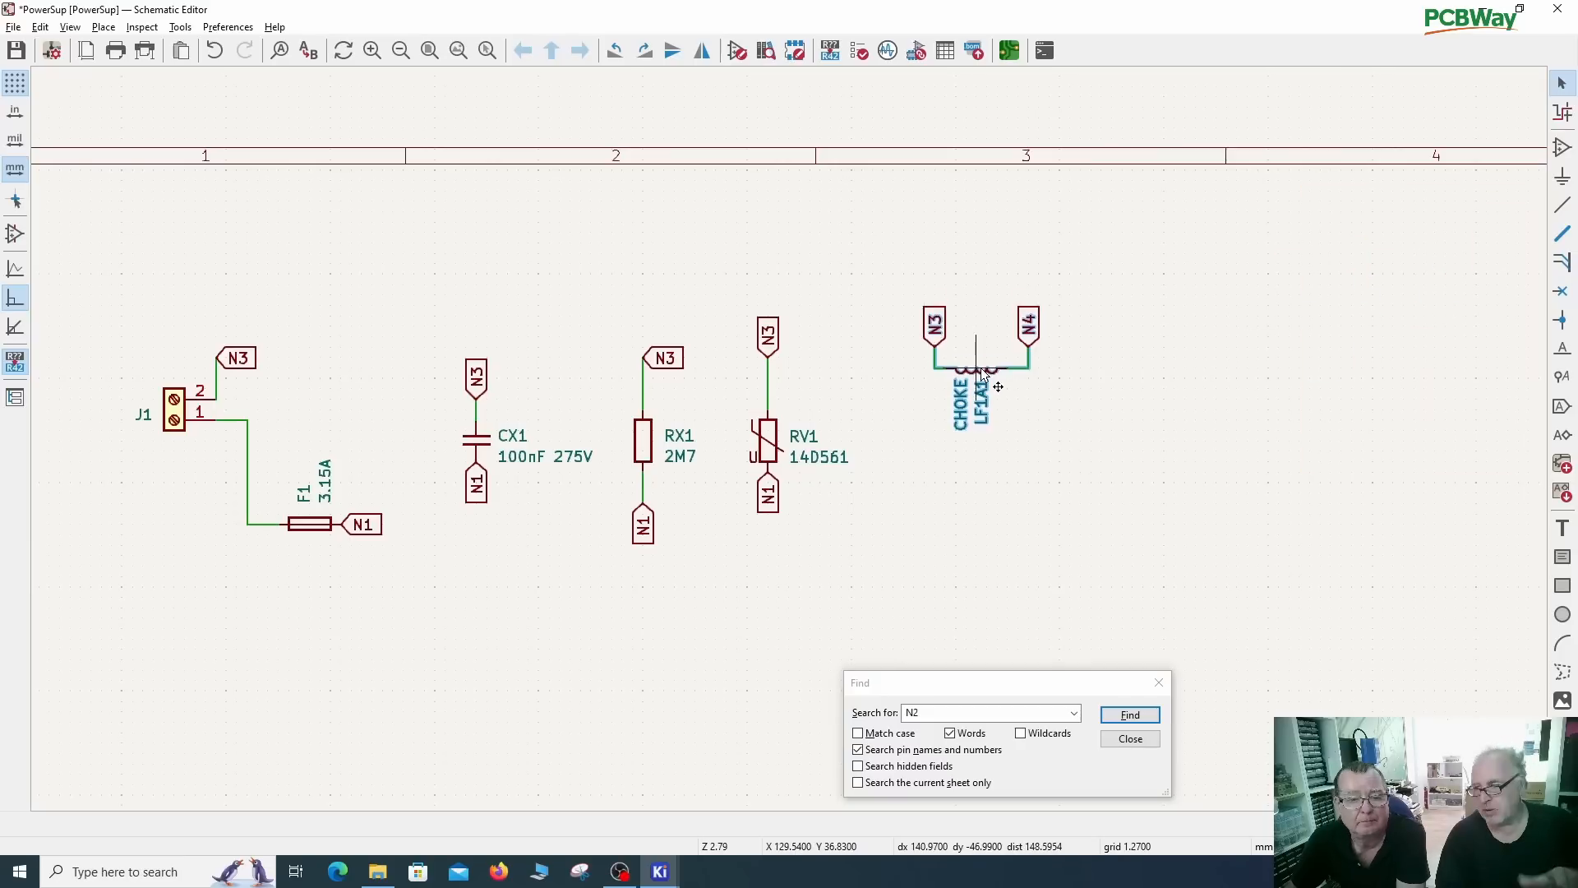
Step: Delete the N3 labels from J1 pin 2, CX1, RX1, RV1 and choke LF1A1
middle_click_drag(320, 334, 550, 275)
left_click(457, 303)
key("Delete")
key("Delete")
key("Delete")
key("Delete")
key("Delete")
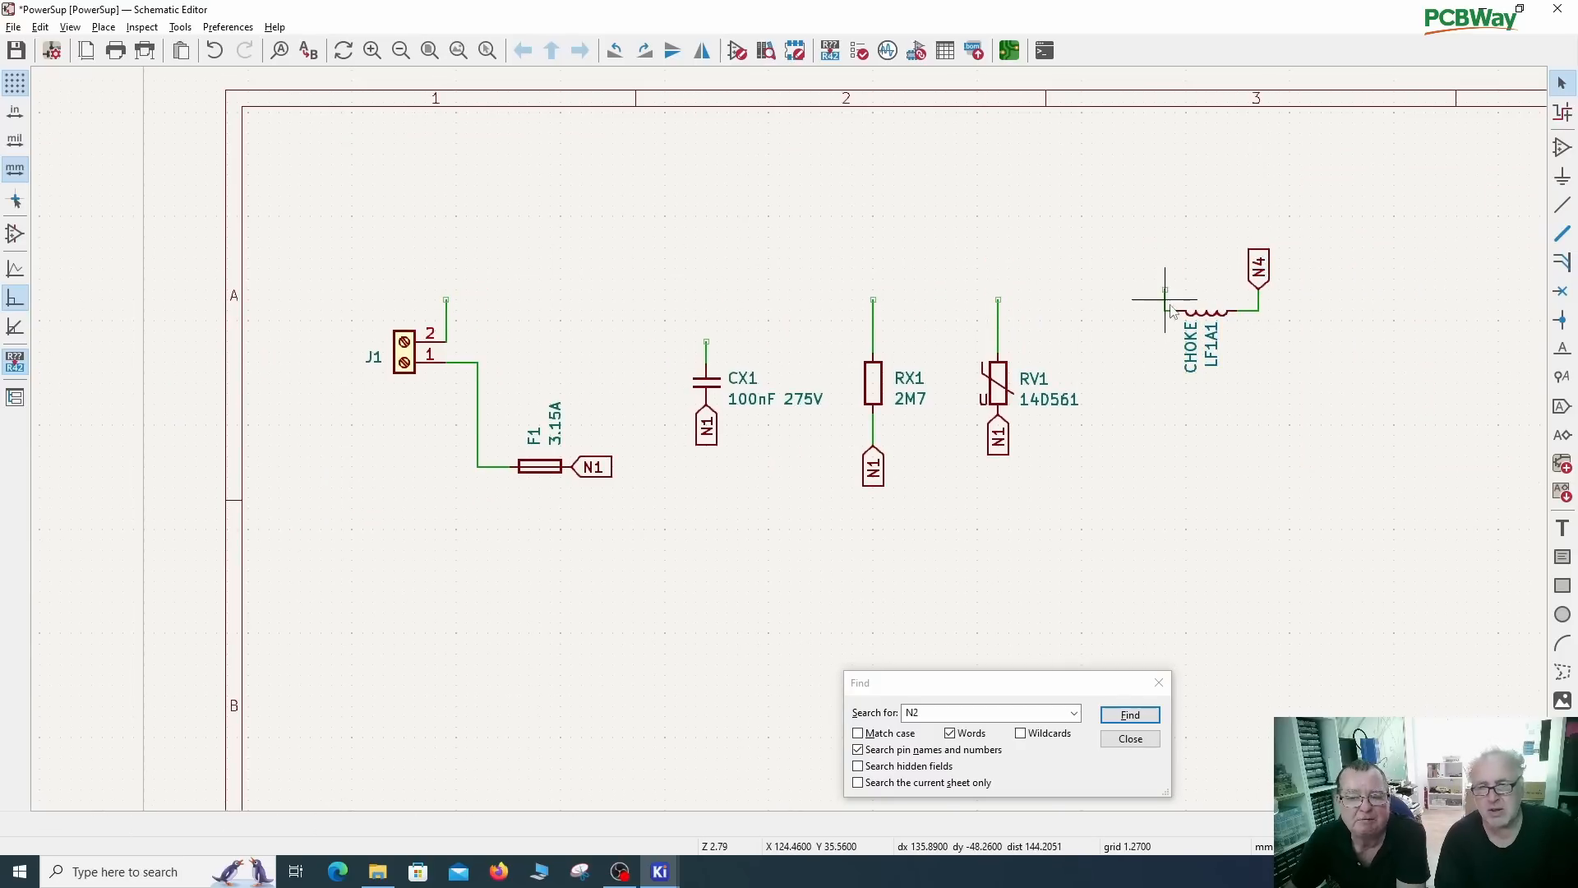
Step: Delete the leftover wire stubs at J1 pin 2, RX1, RV1 and the left end of choke LF1A1
key("Delete")
key("Delete")
key("Delete")
key("Delete")
key("Delete")
Step: Wire J1 pin 2 across the upper ends of CX1, RX1 and RV1 to choke LF1A1, moving the choke with its N4 label into line
key("w")
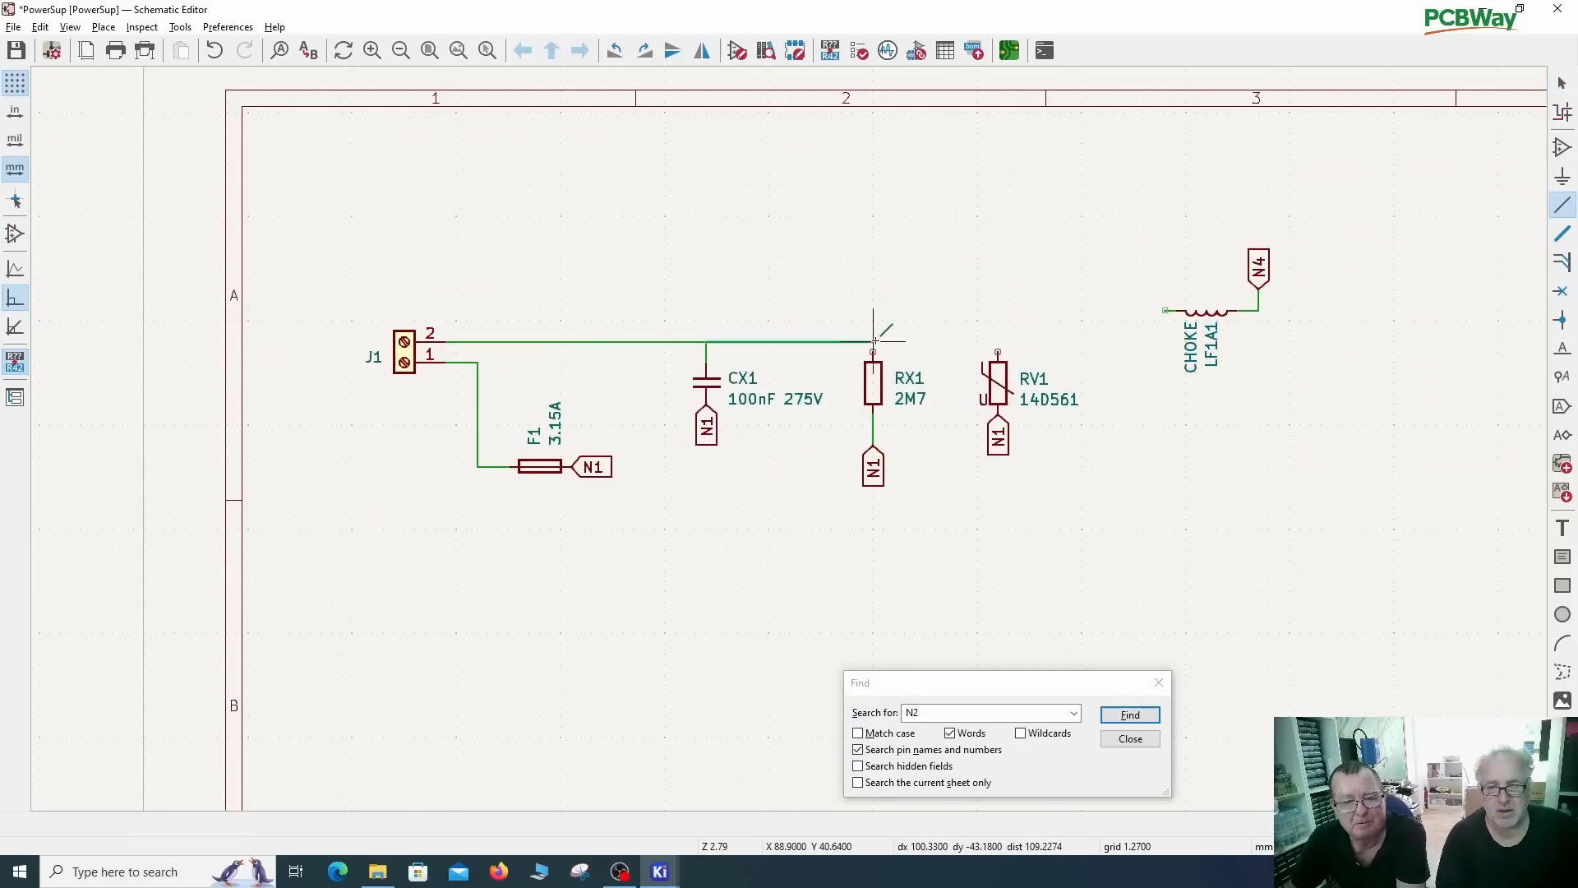
left_click(997, 345)
key("Escape")
left_click_drag(1324, 241, 1127, 416)
mouse_move(1206, 312)
left_mouse_down()
mouse_move(1167, 352)
mouse_move(1155, 342)
left_mouse_up()
key("w")
left_click(997, 342)
key("Escape")
Step: Delete the N1 labels from CX1, F1, RX1 and RV1, including RX1's leftover lower wire
key("Delete")
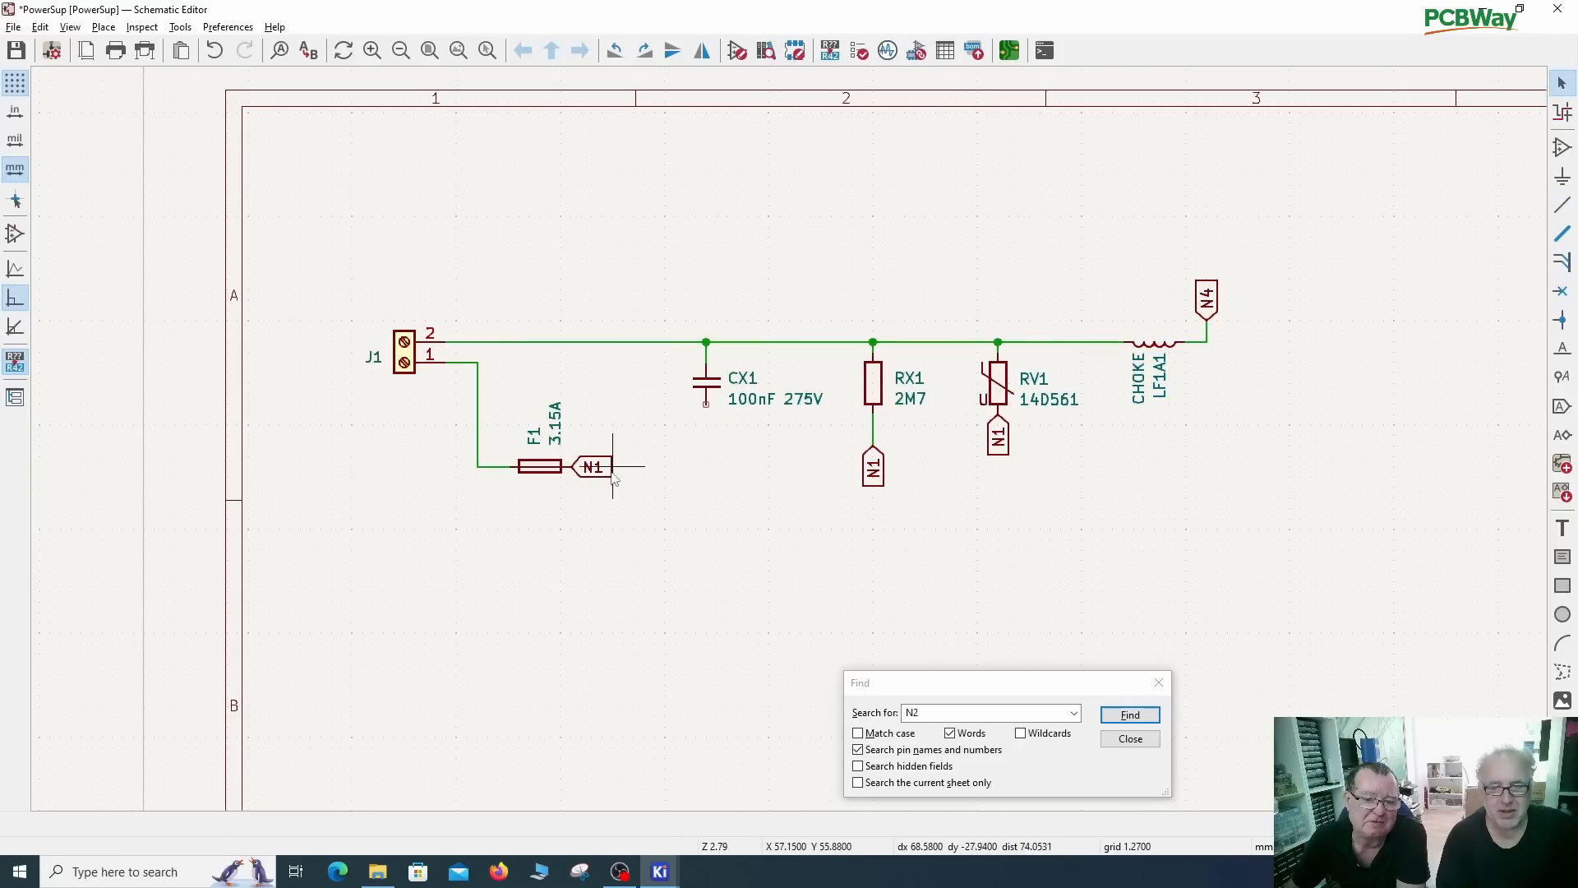
key("Delete")
key("Delete")
key("Delete")
Step: Wire the right end of fuse F1 to the lower ends of RV1, RX1 and CX1 as a common lower line
key("w")
left_click(998, 413)
left_click(873, 414)
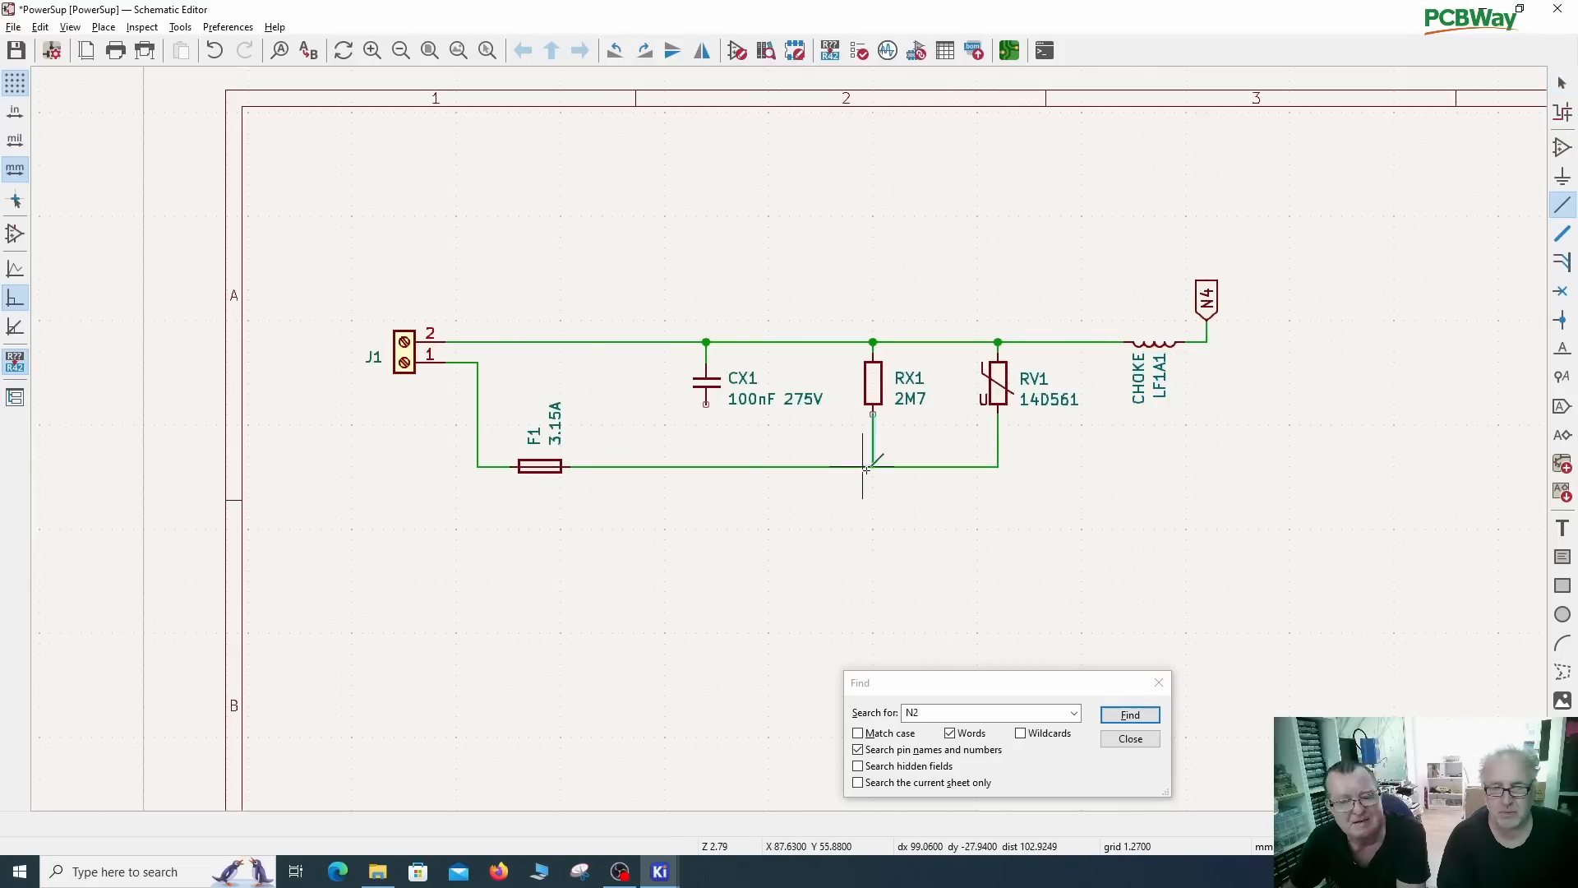
left_click(873, 466)
left_click(706, 404)
left_click(706, 467)
key("Escape")
Step: Rotate the N4 label to horizontal and place it in line with the right end of choke LF1A1
key("r")
key("r")
key("r")
middle_click_drag(1236, 331, 1130, 329)
mouse_move(1129, 330)
left_mouse_down()
mouse_move(1140, 359)
mouse_move(1100, 321)
mouse_move(1101, 343)
left_mouse_up()
left_click(1135, 320)
left_click(1100, 448)
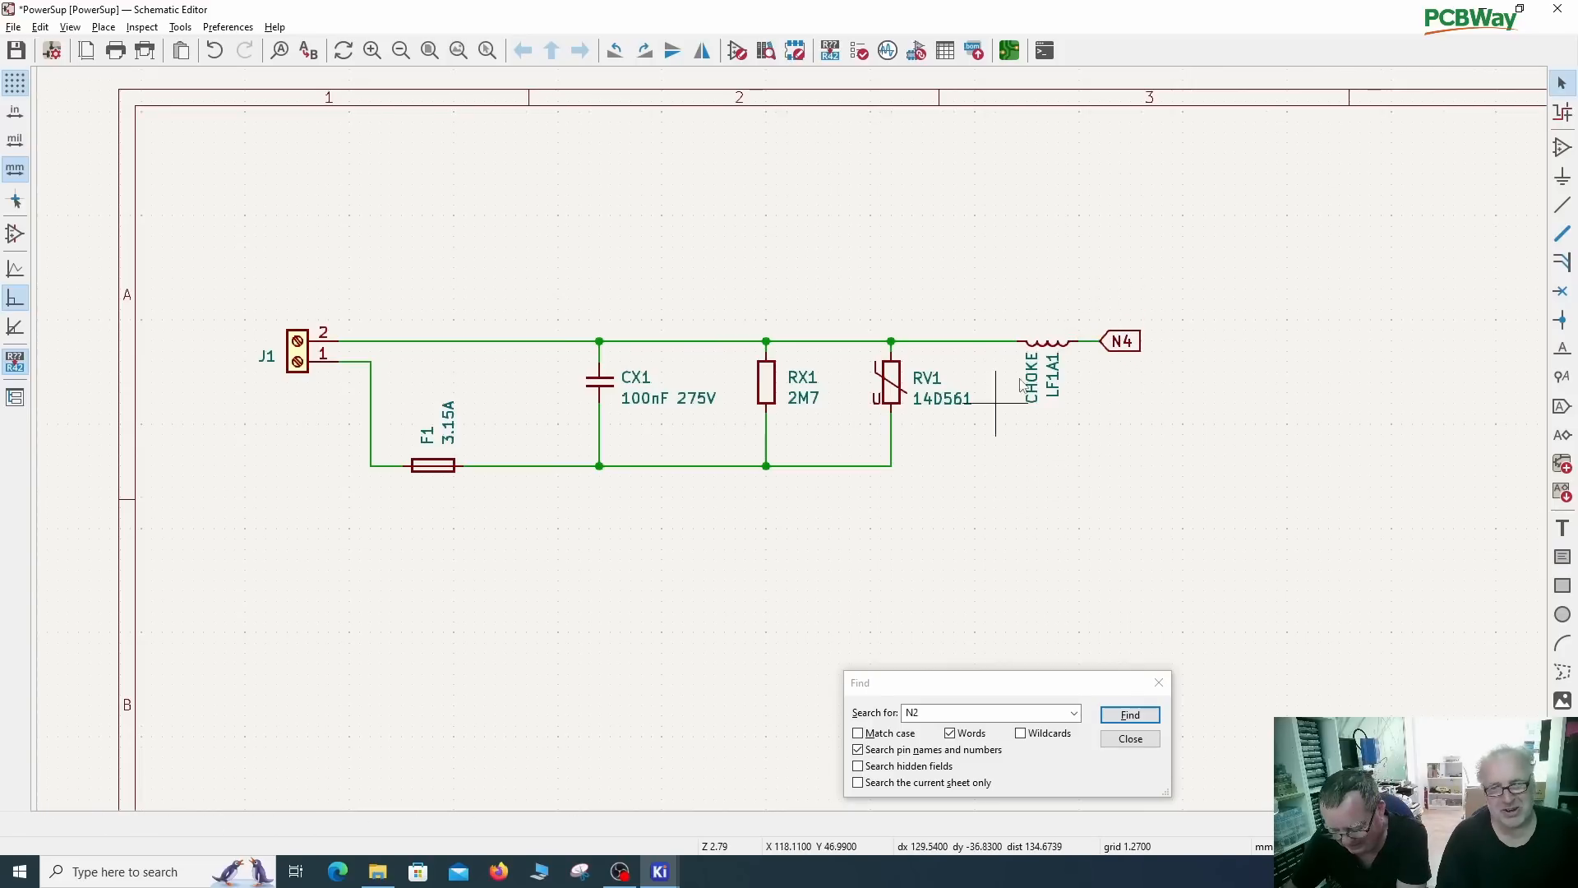
left_click(1068, 415)
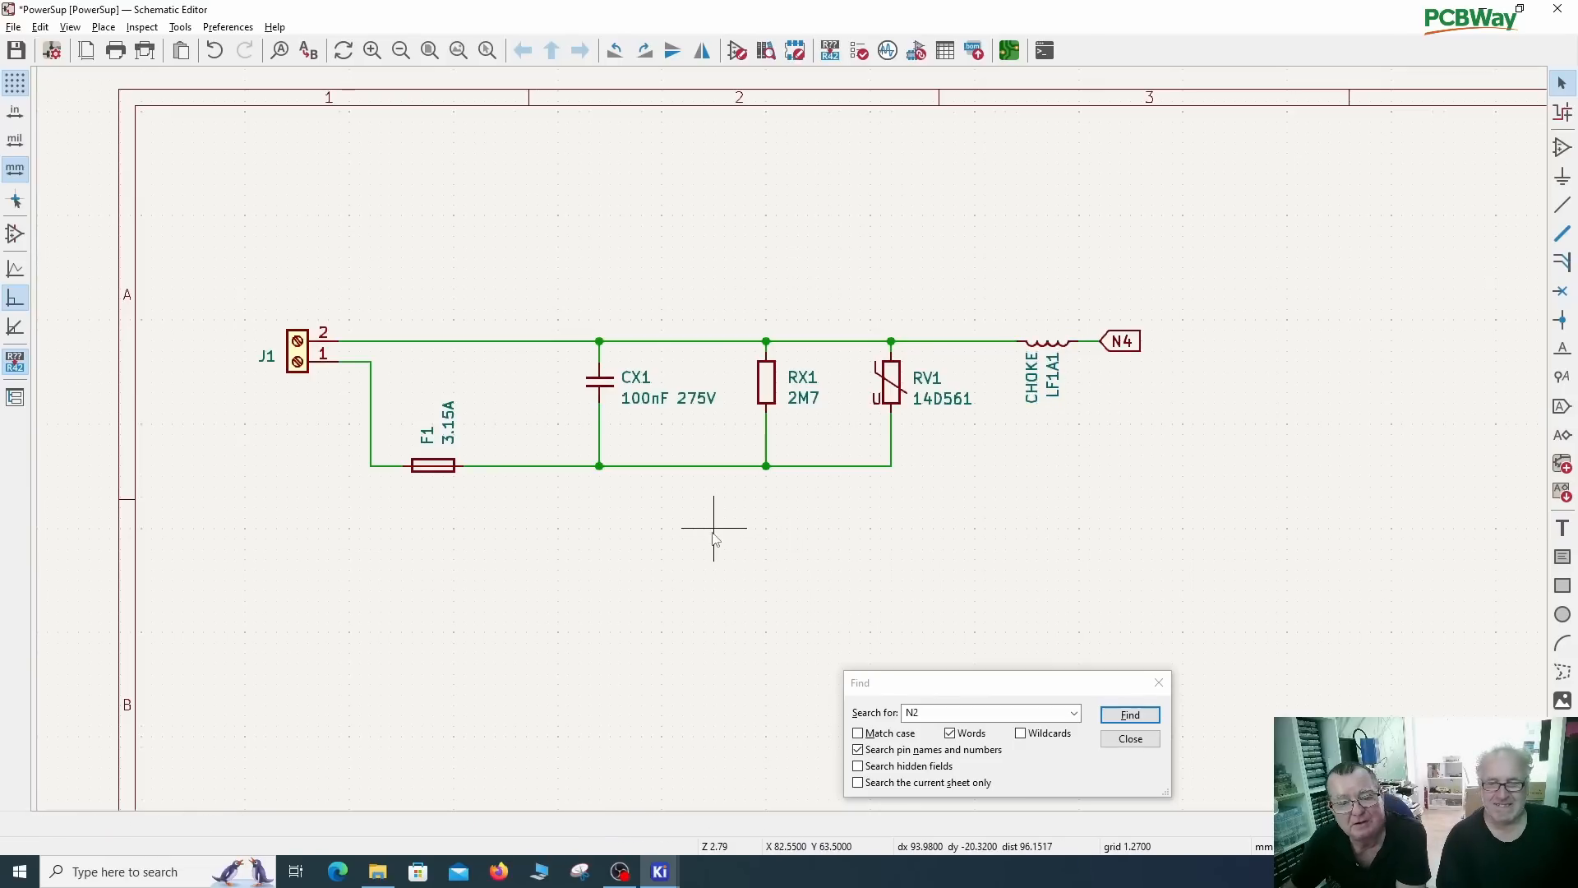
Step: Close the search dialog and examine the remaining unplaced components and their net labels outside the sheet border
middle_click_drag(876, 520, 762, 411)
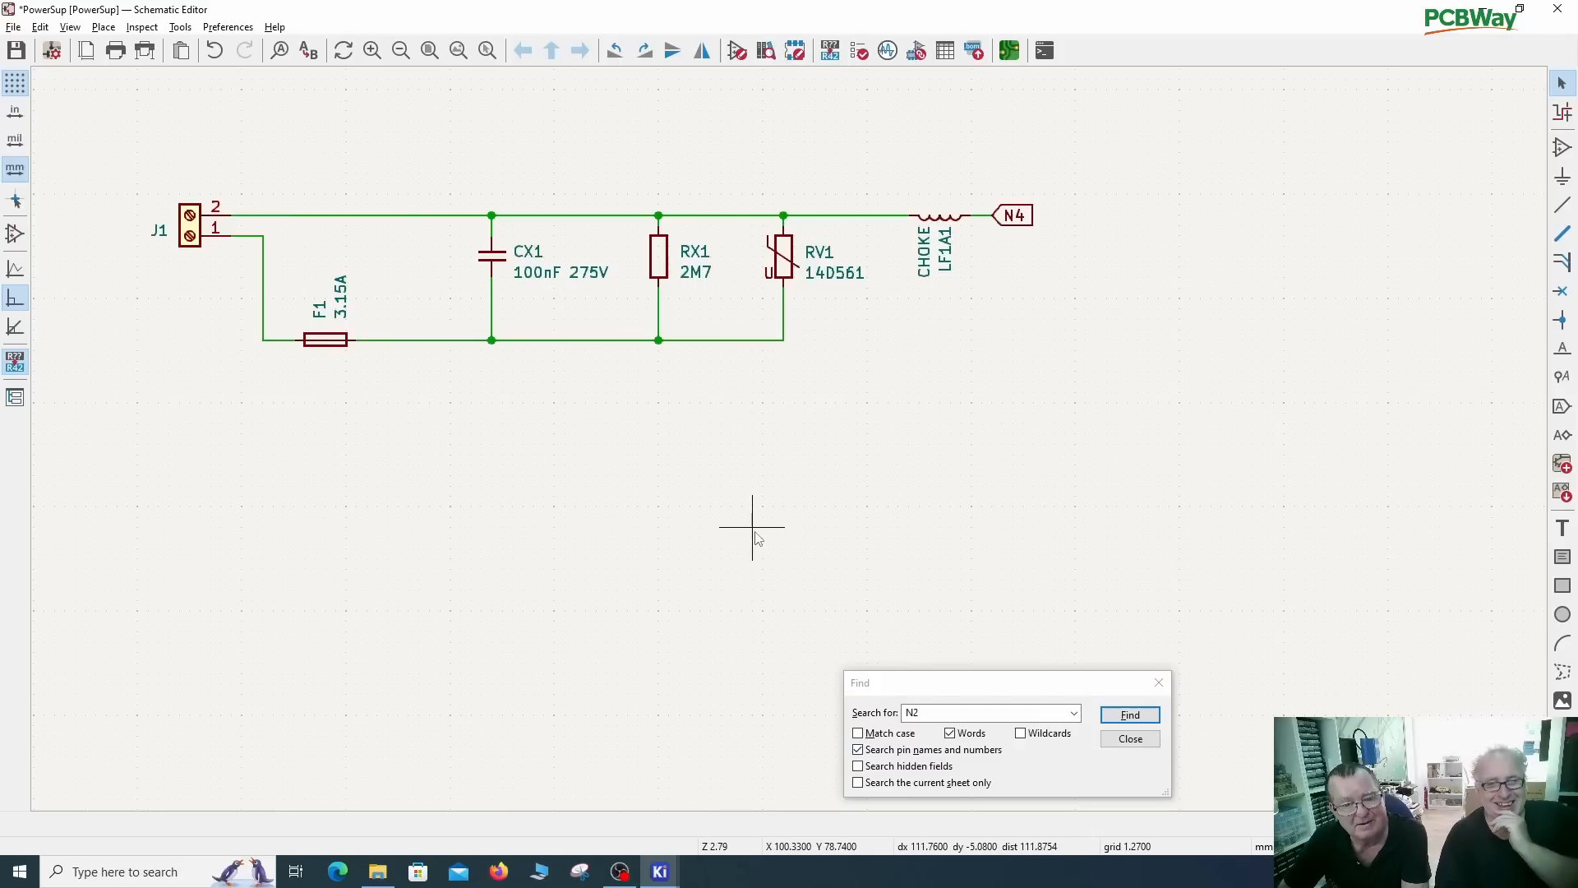
left_click(1132, 740)
middle_click_drag(1240, 424, 863, 325)
scroll(863, 325, "down", 3)
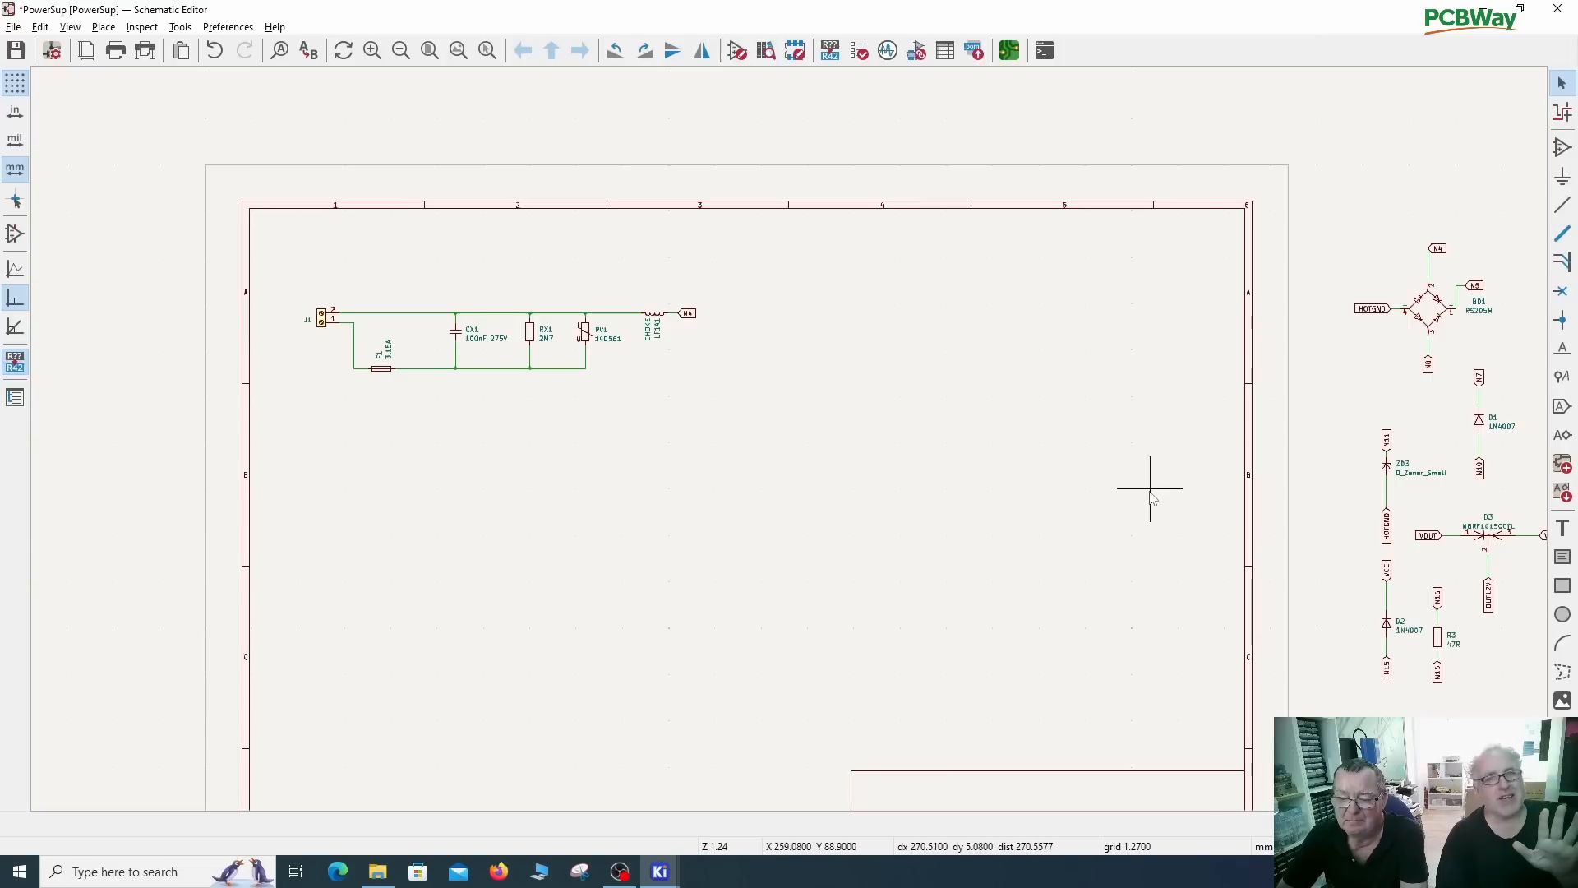
middle_click_drag(1150, 493, 530, 431)
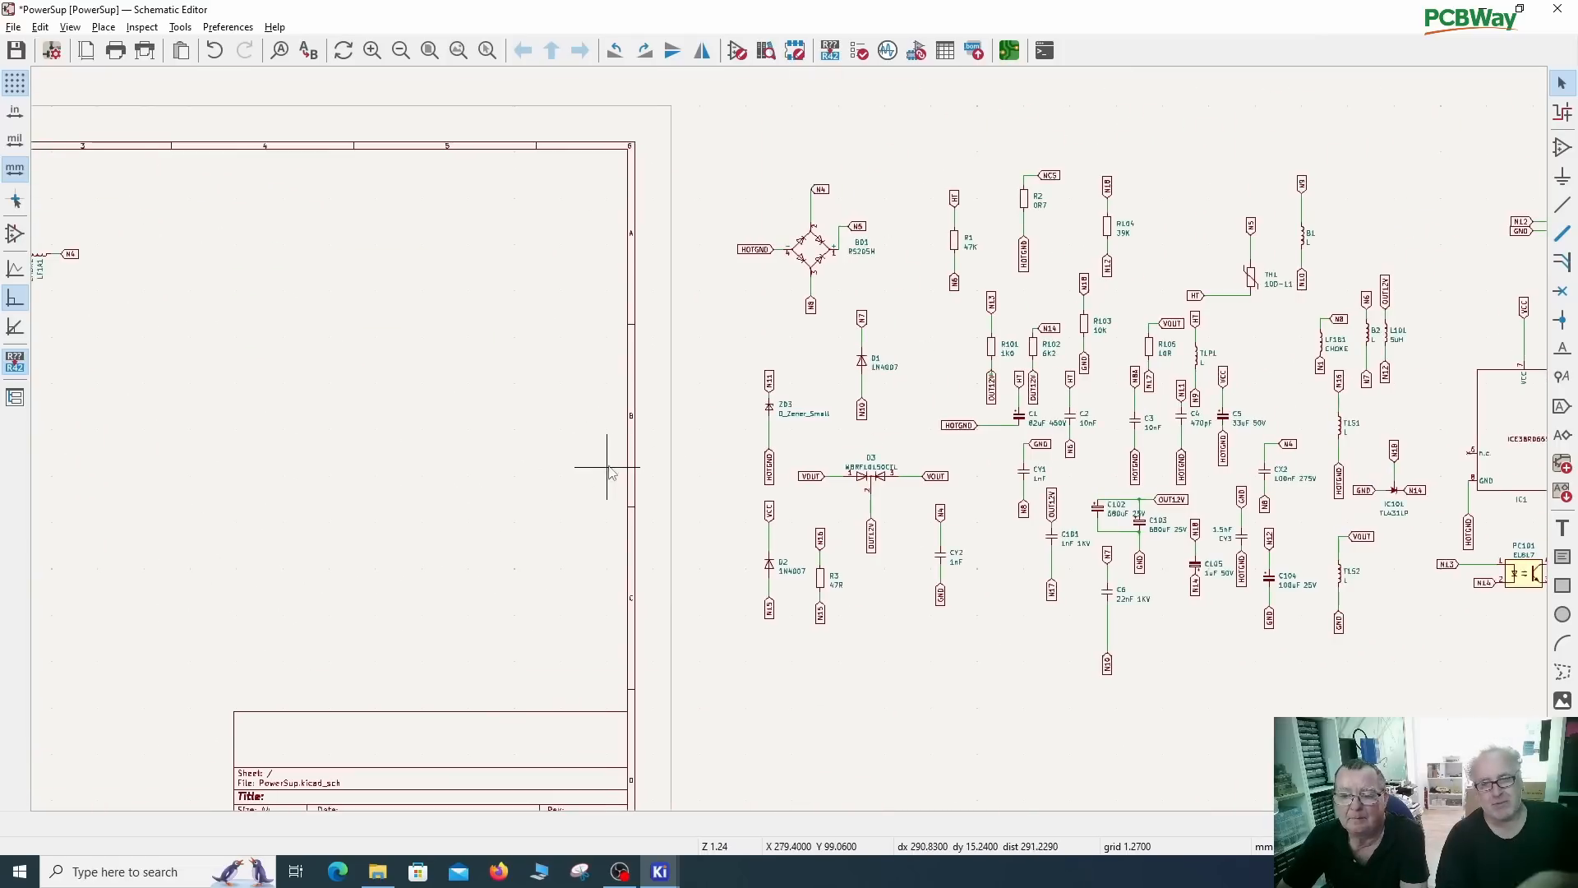
scroll(609, 473, "up", 3)
middle_click_drag(986, 447, 327, 416)
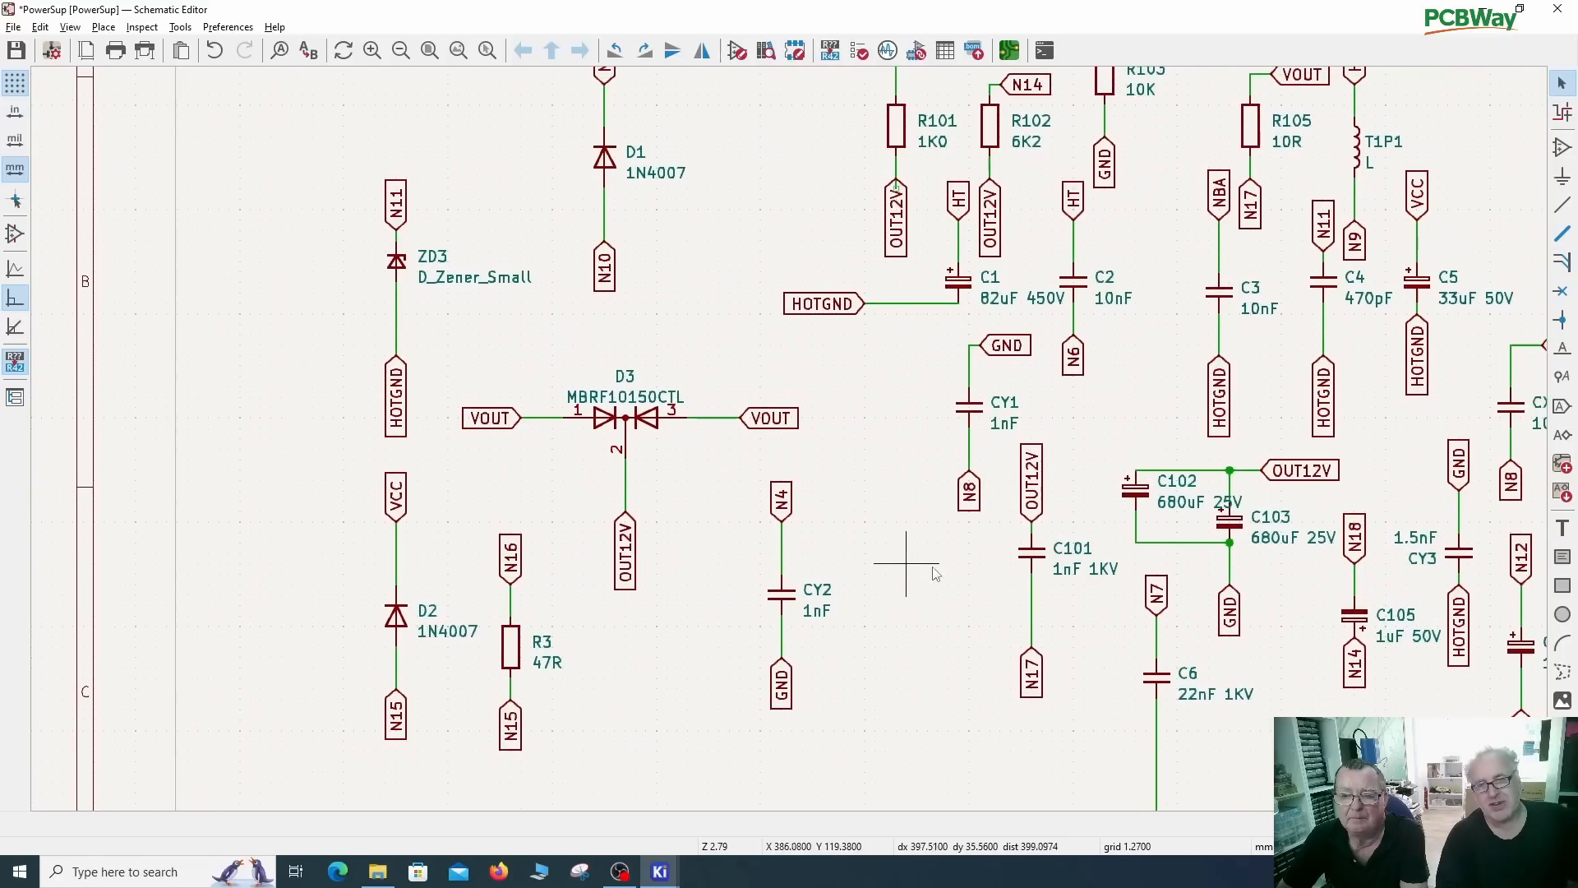
middle_click_drag(935, 573, 424, 723)
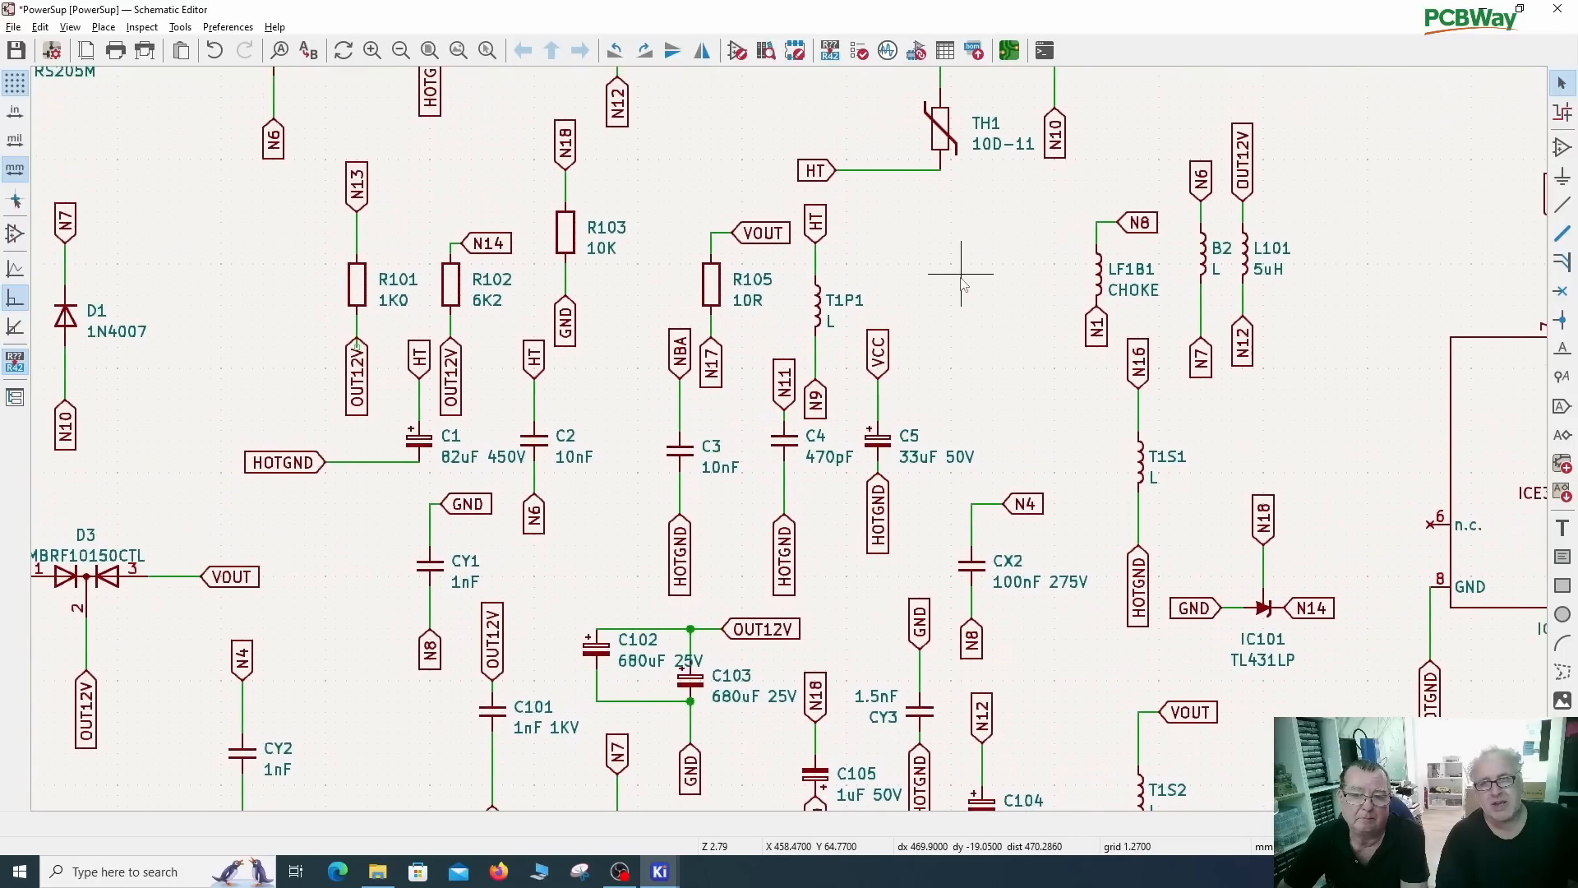
middle_click_drag(963, 283, 946, 328)
Step: Rotate the VOUT label on resistor R105 to vertical and attach it directly above the resistor
left_click(717, 290)
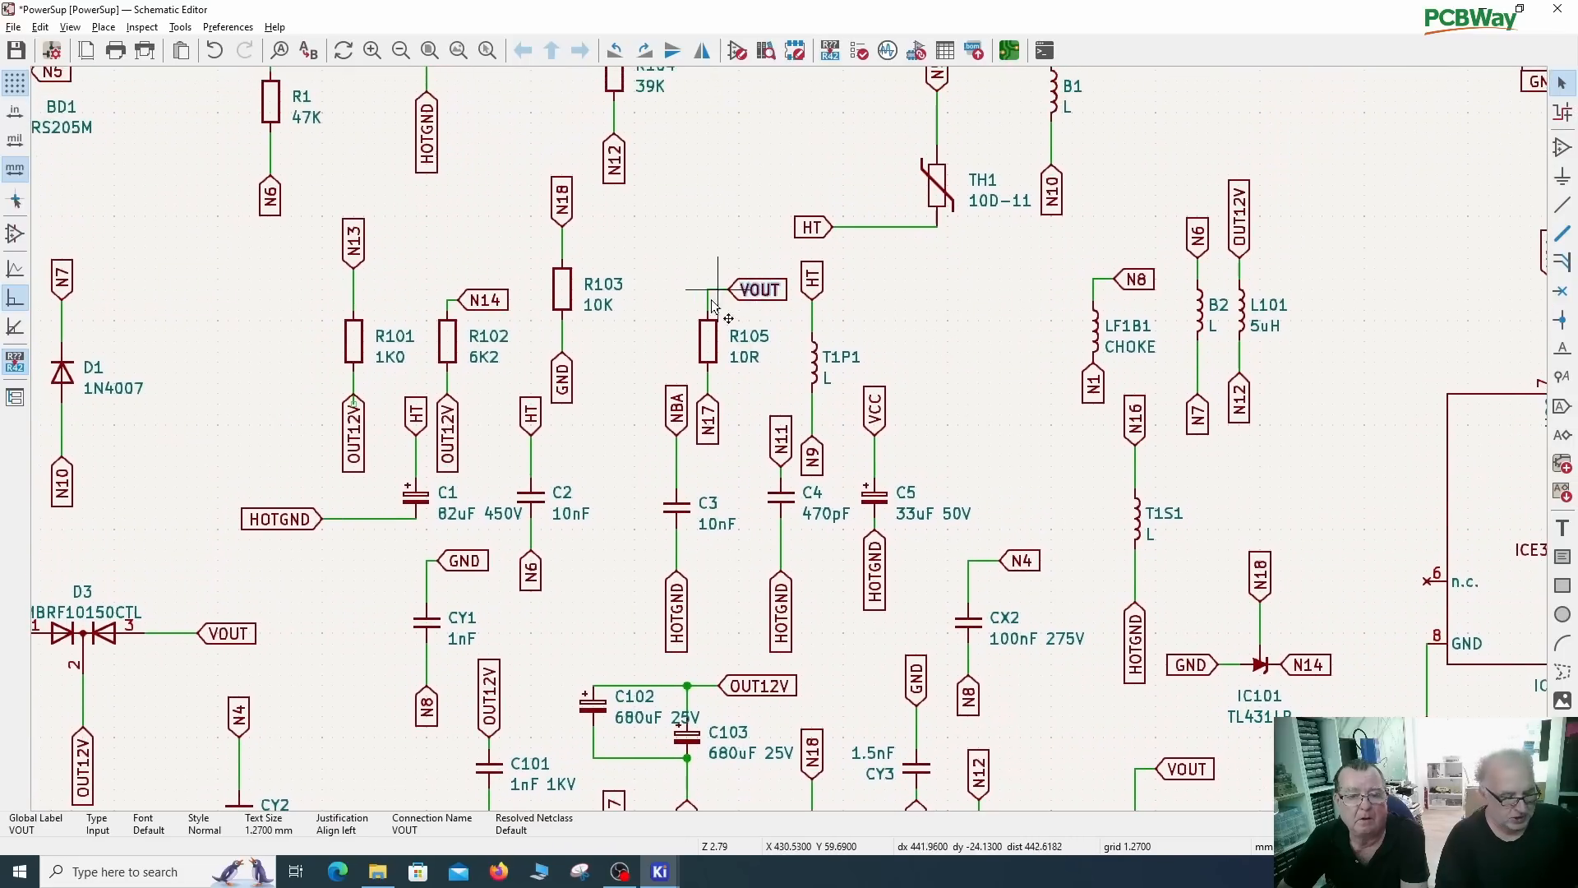
key("r")
left_click_drag(728, 289, 715, 284)
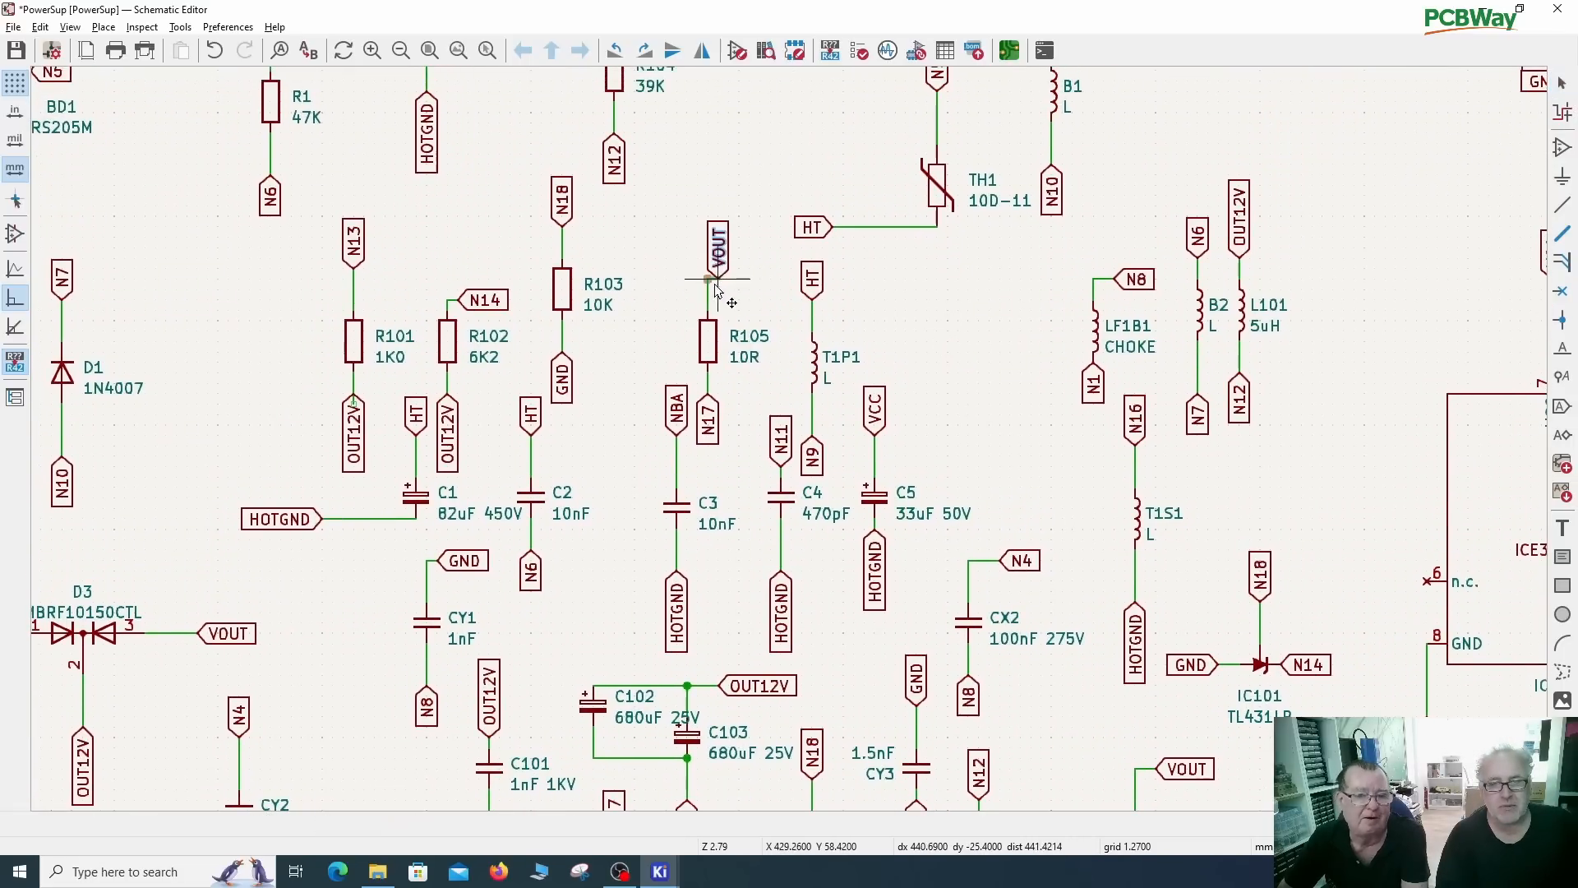
left_click(713, 296)
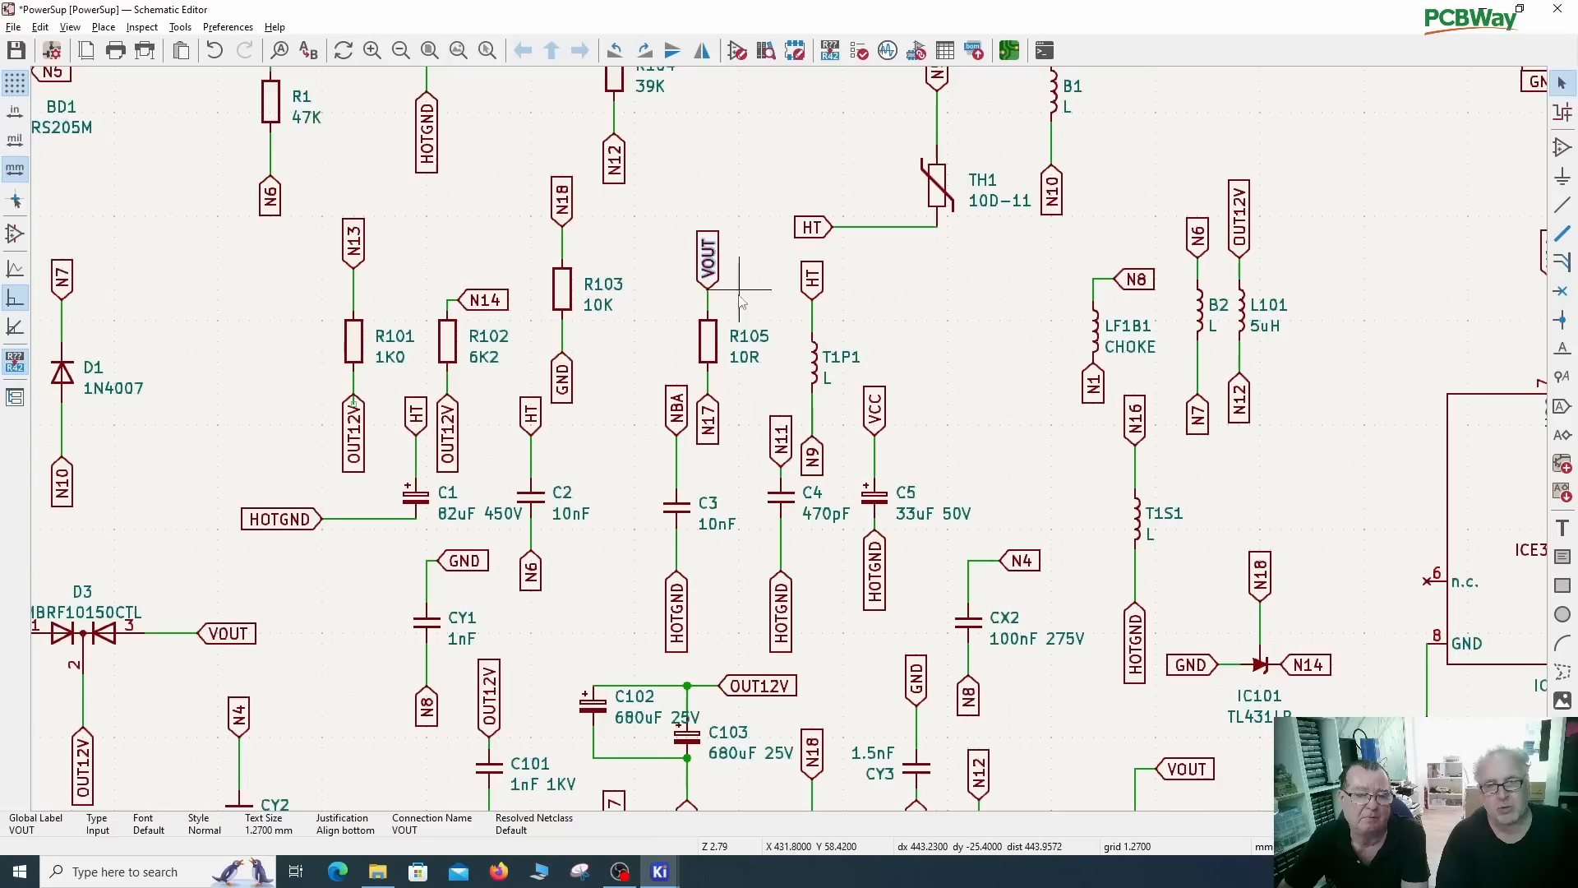
left_click(744, 456)
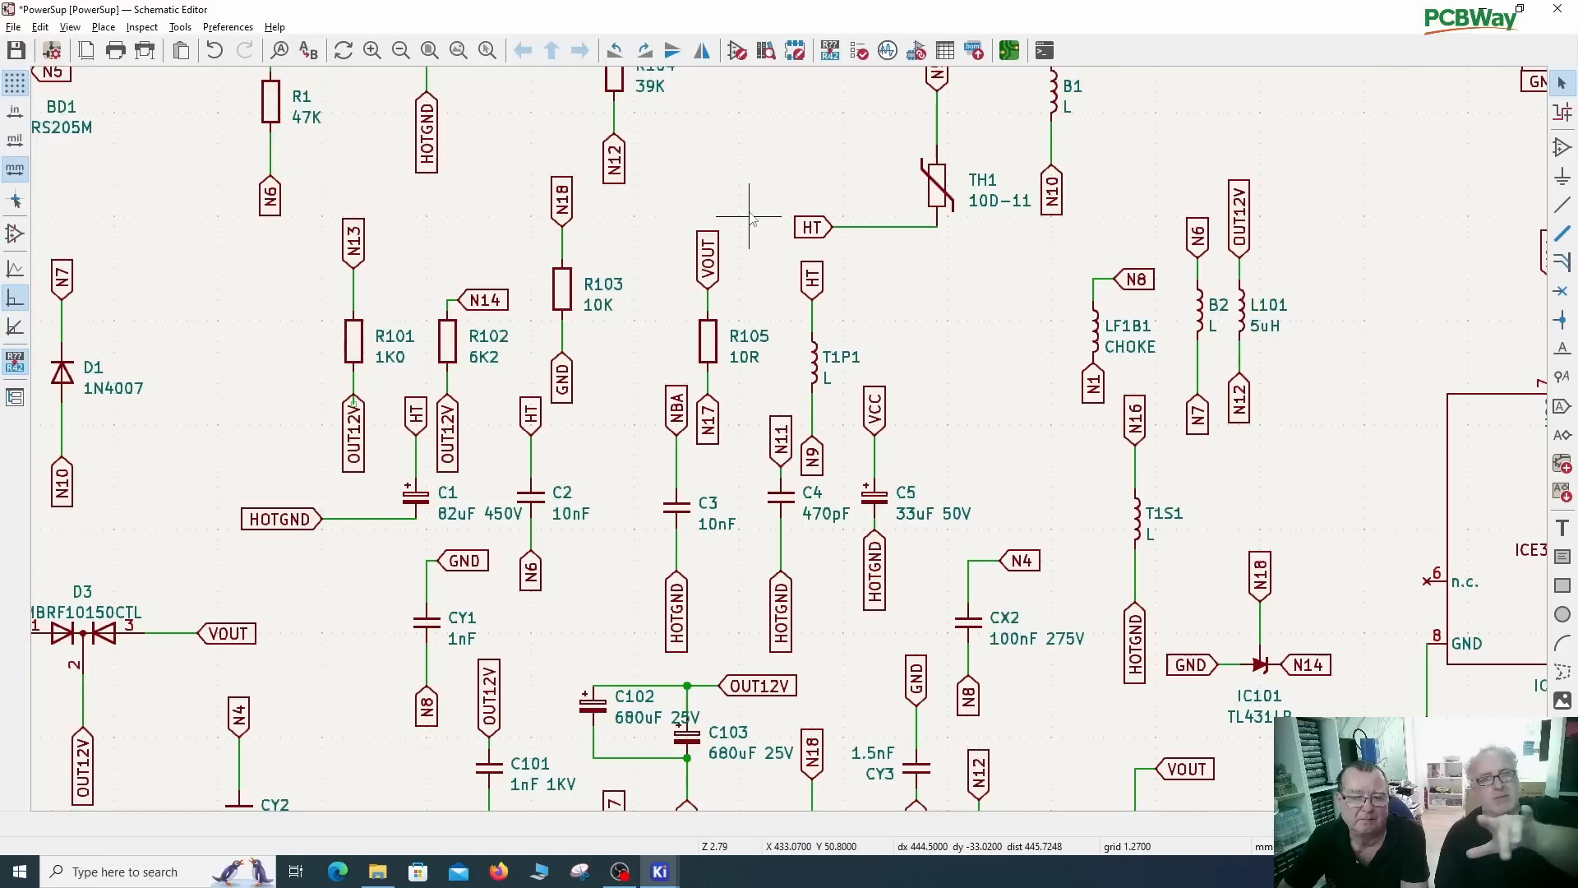
Step: Cut resistor R105 with its VOUT and N17 labels from the unplaced parts and paste it inside the sheet, below and right of choke LF1A1
left_click_drag(748, 212, 691, 457)
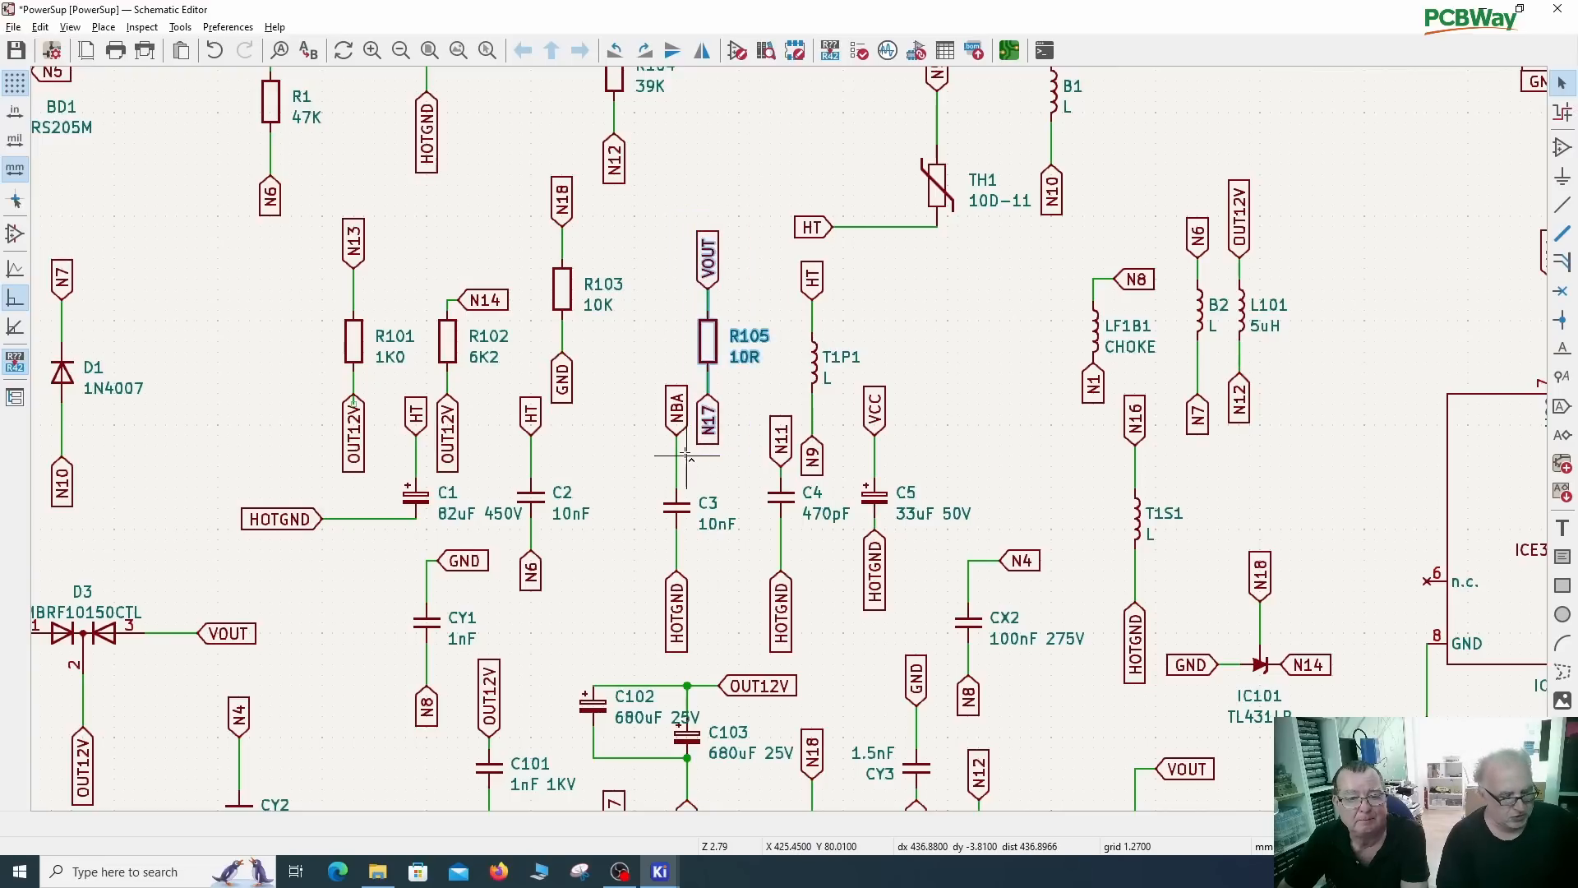
key("Delete")
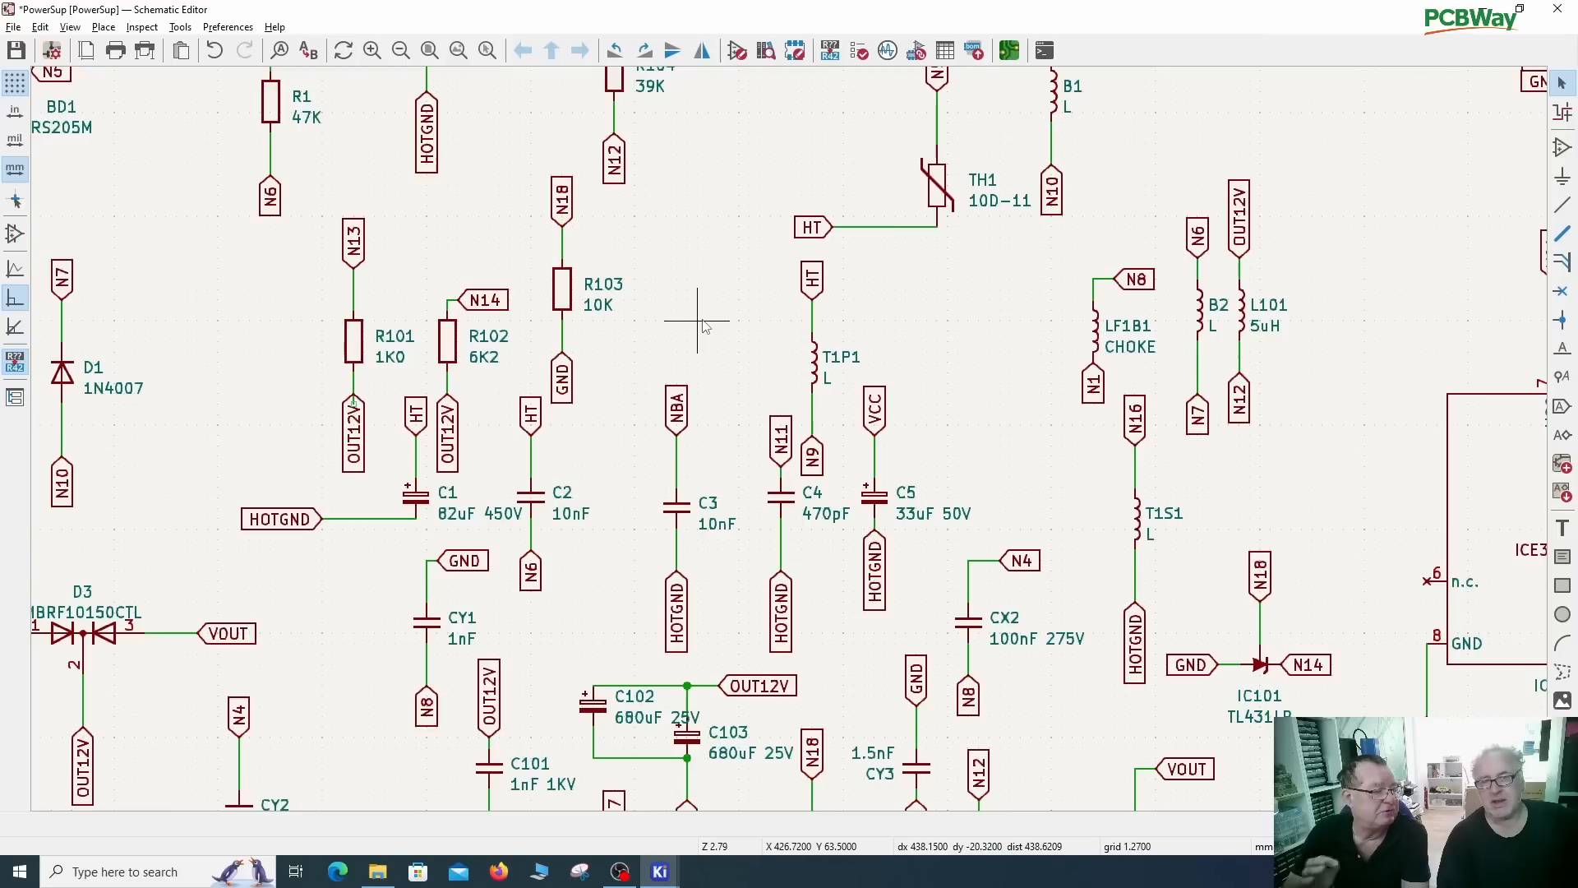
scroll(703, 327, "down", 5)
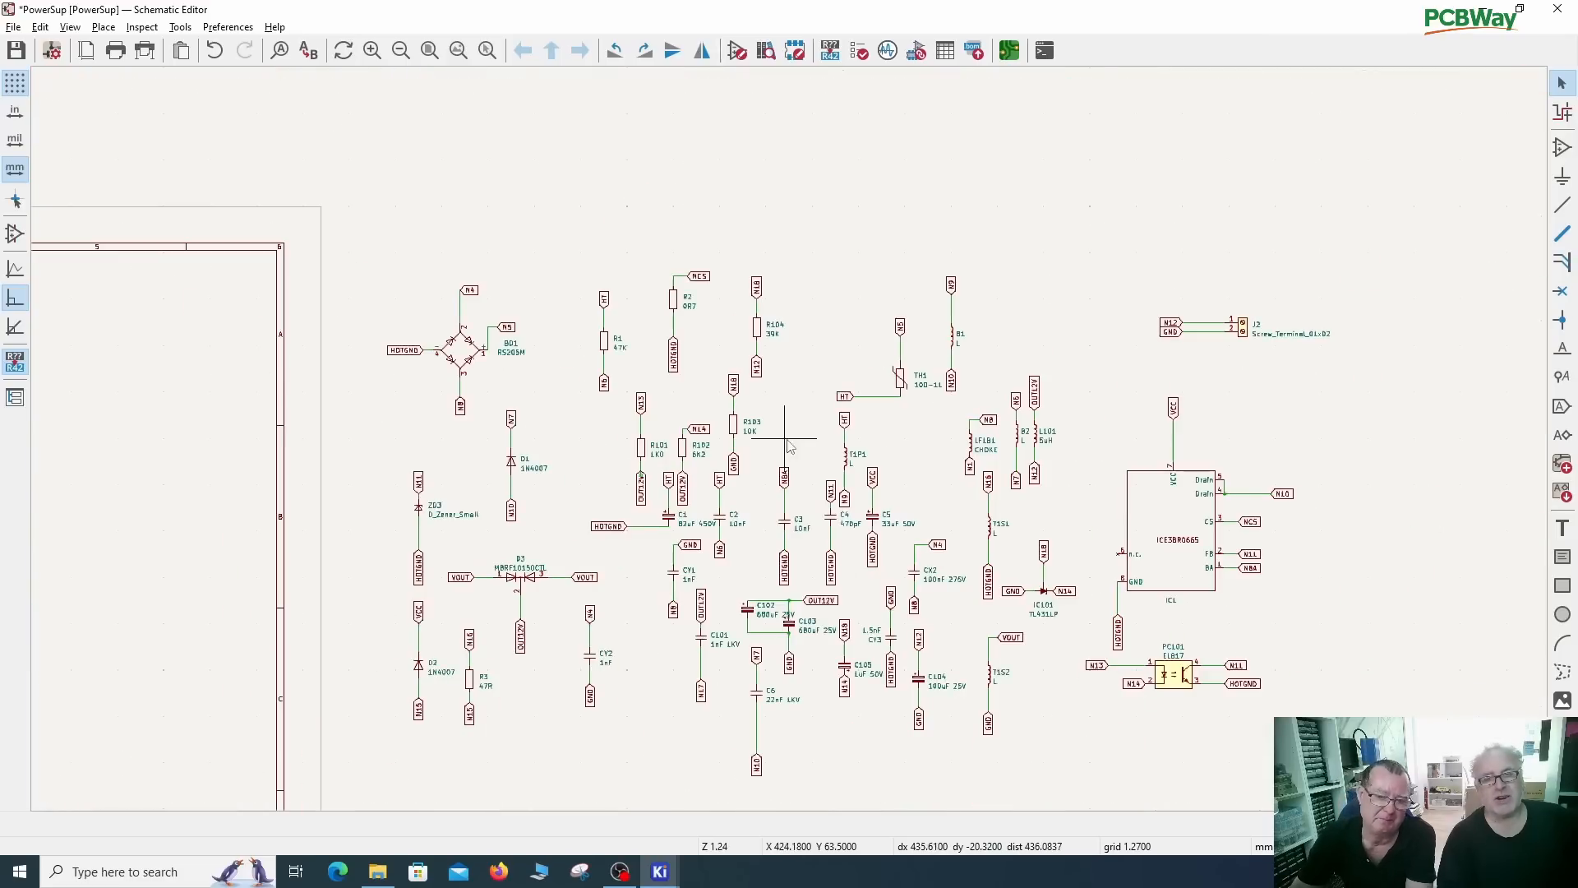
scroll(923, 553, "up", 4)
scroll(533, 556, "up", 2)
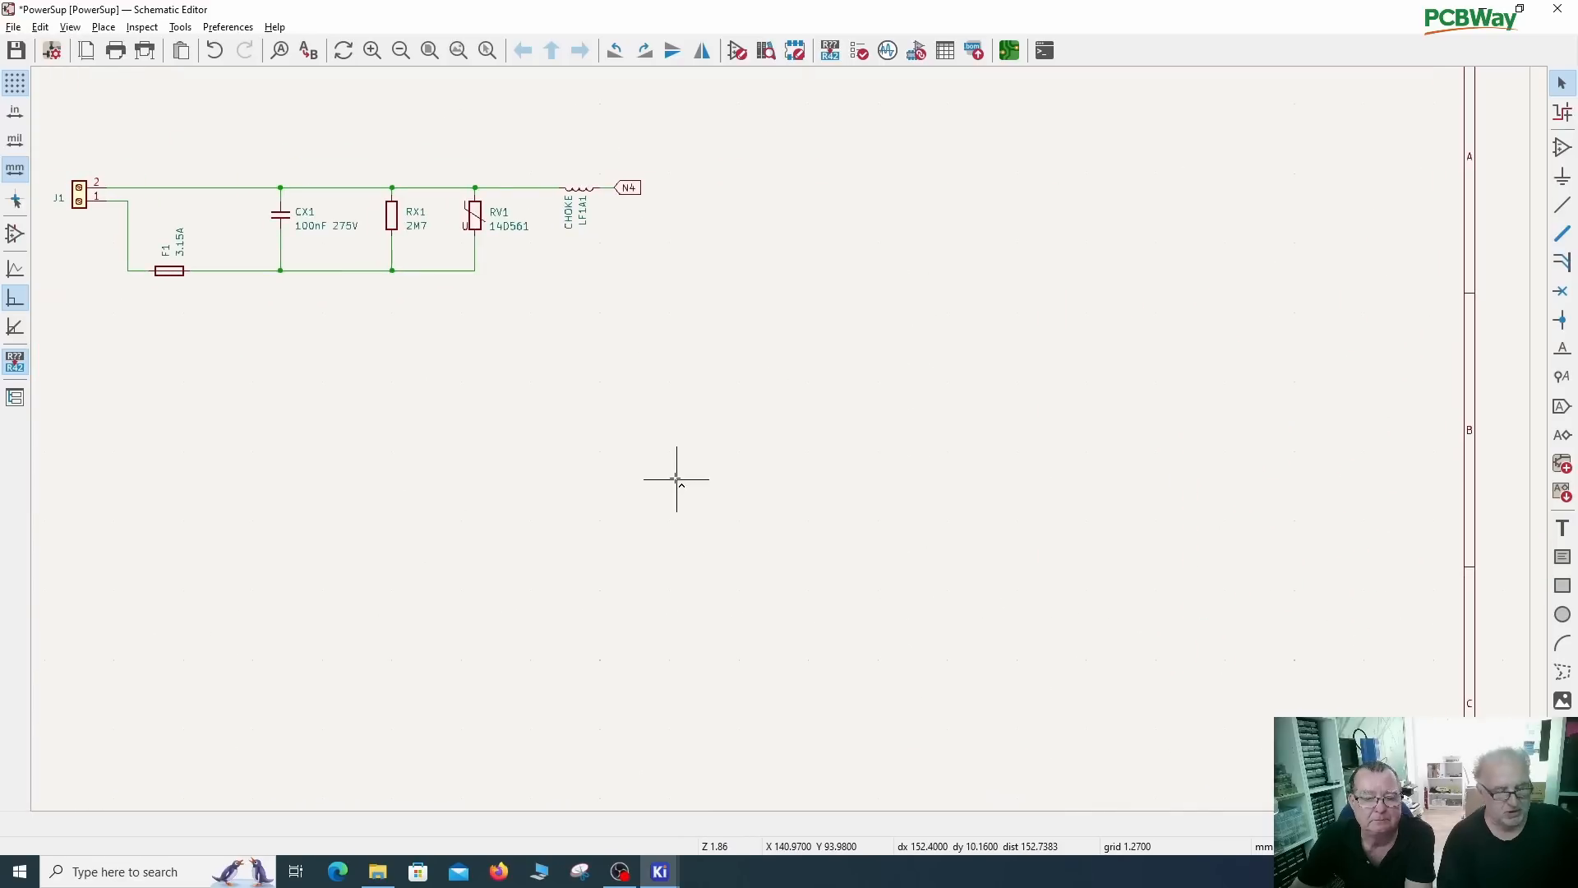
key("ctrl+v")
left_click(739, 346)
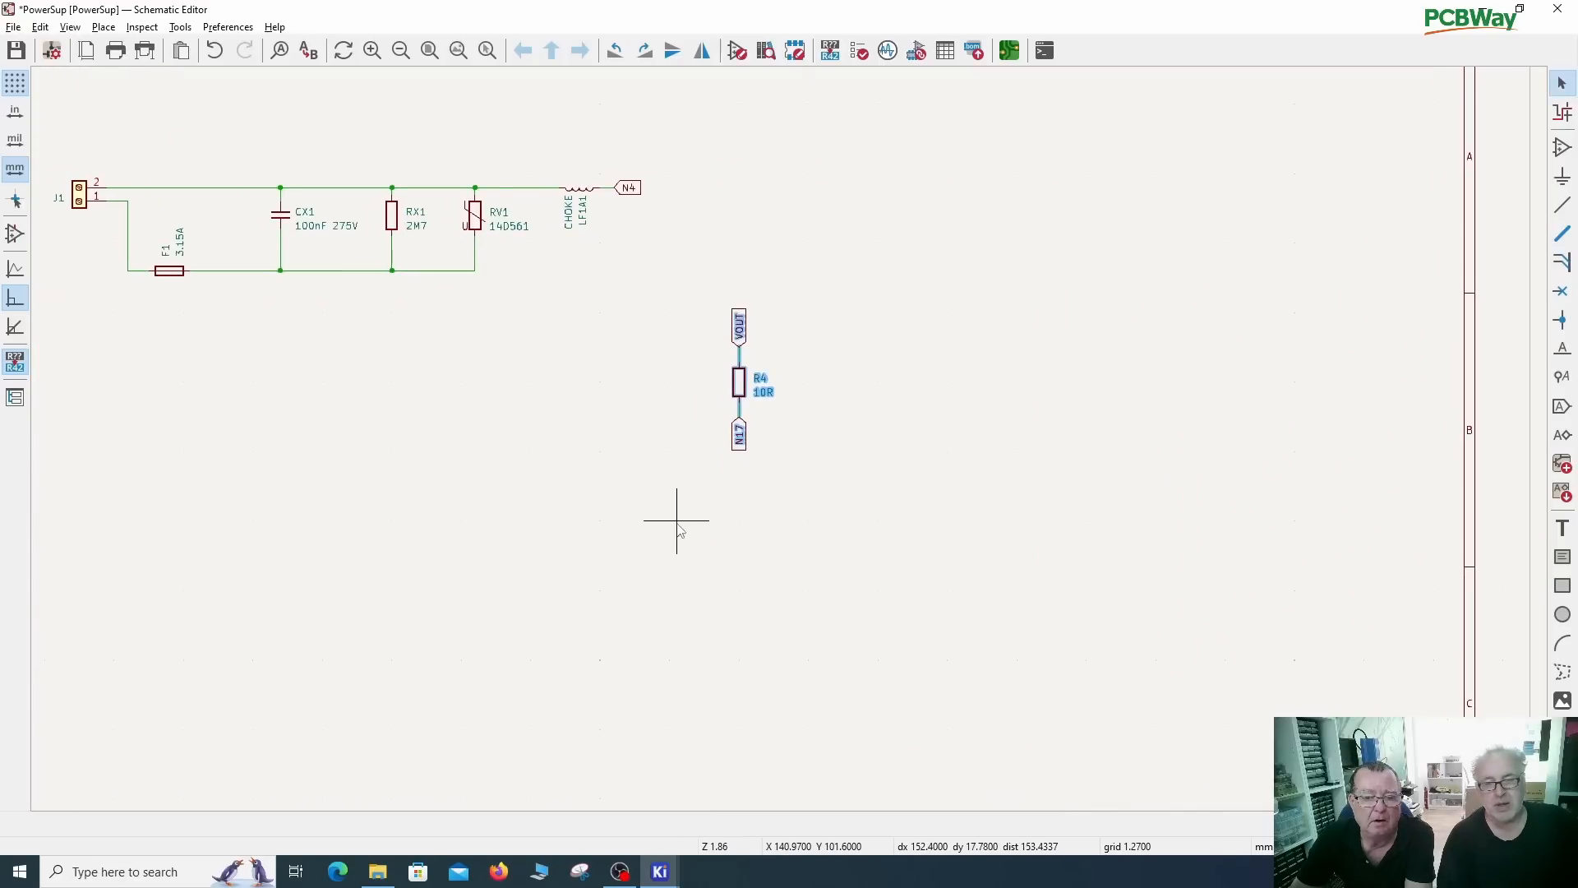
scroll(769, 448, "up", 4)
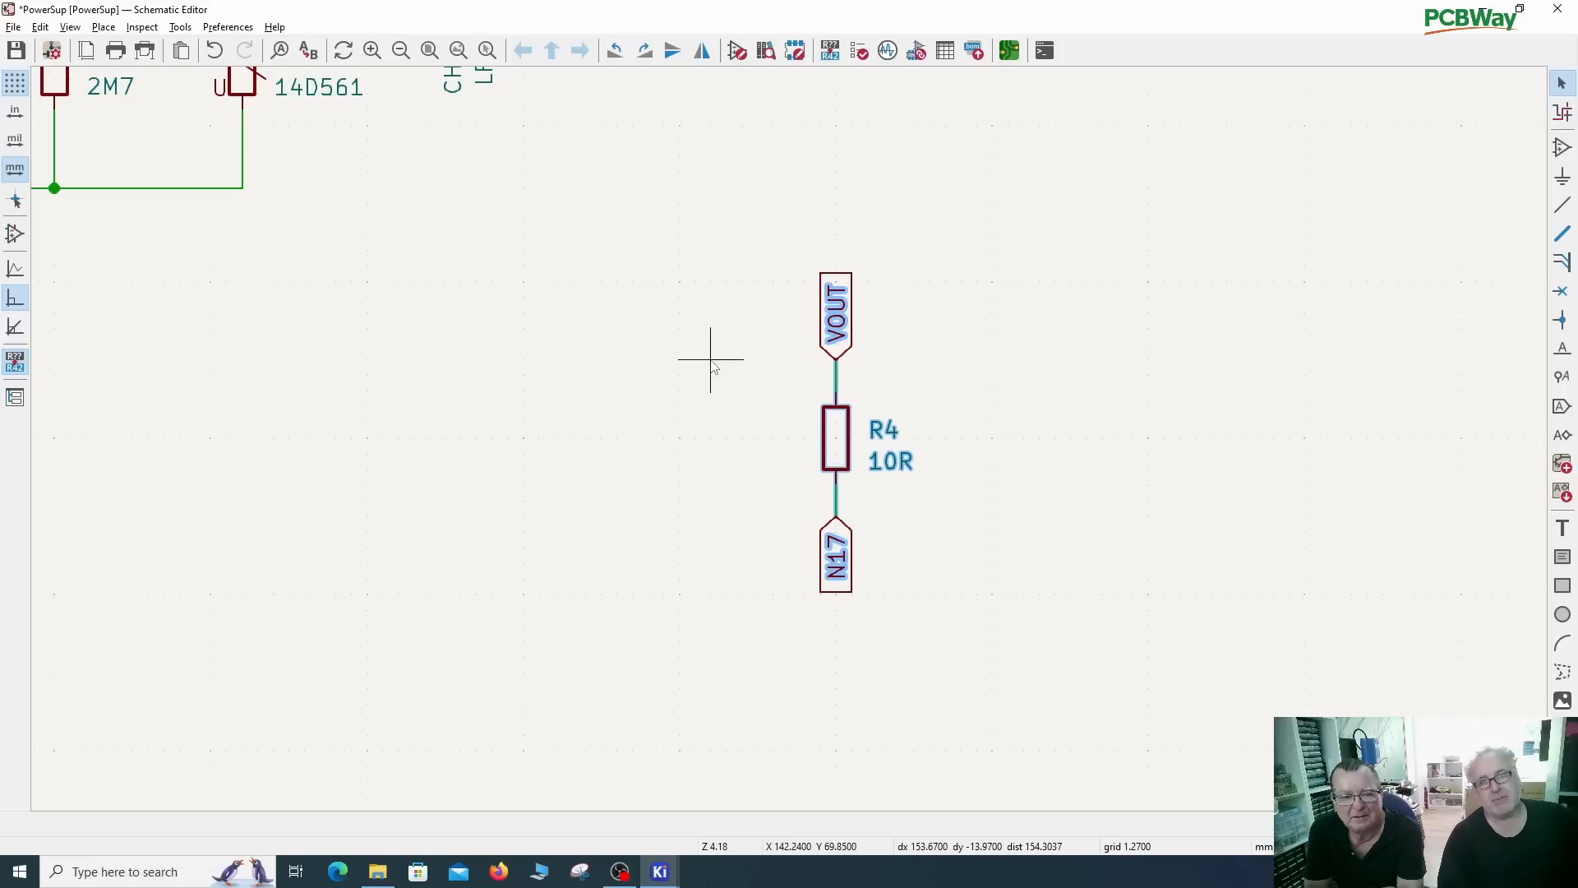
Step: Open the sheet PSU LER Page 2 of the finished schematic
scroll(708, 356, "down", 2)
middle_click_drag(651, 430, 875, 379)
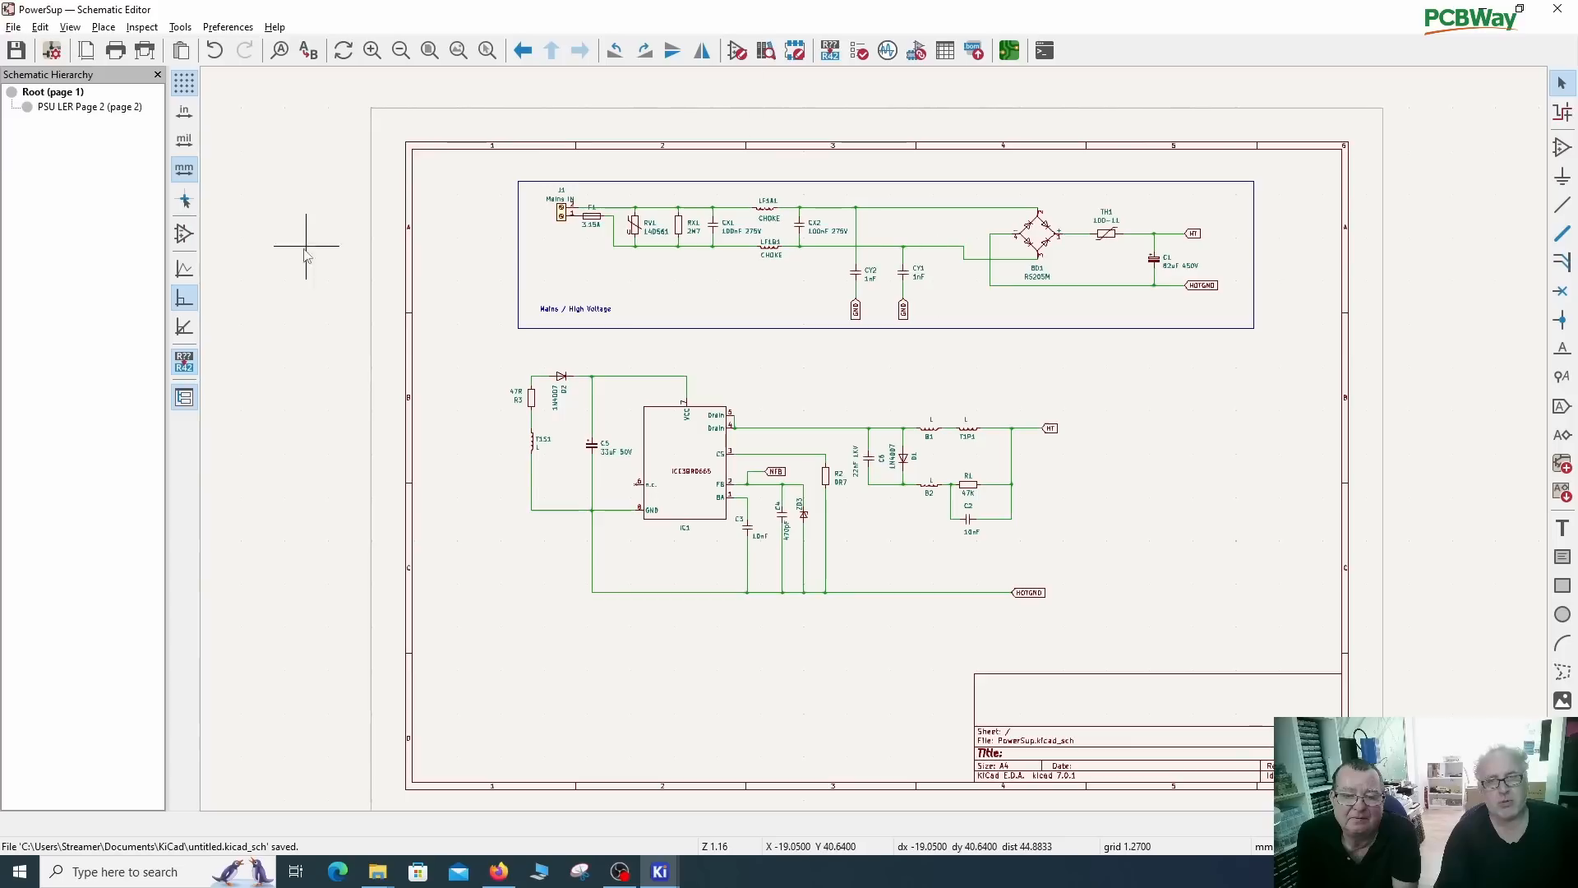
left_click(97, 108)
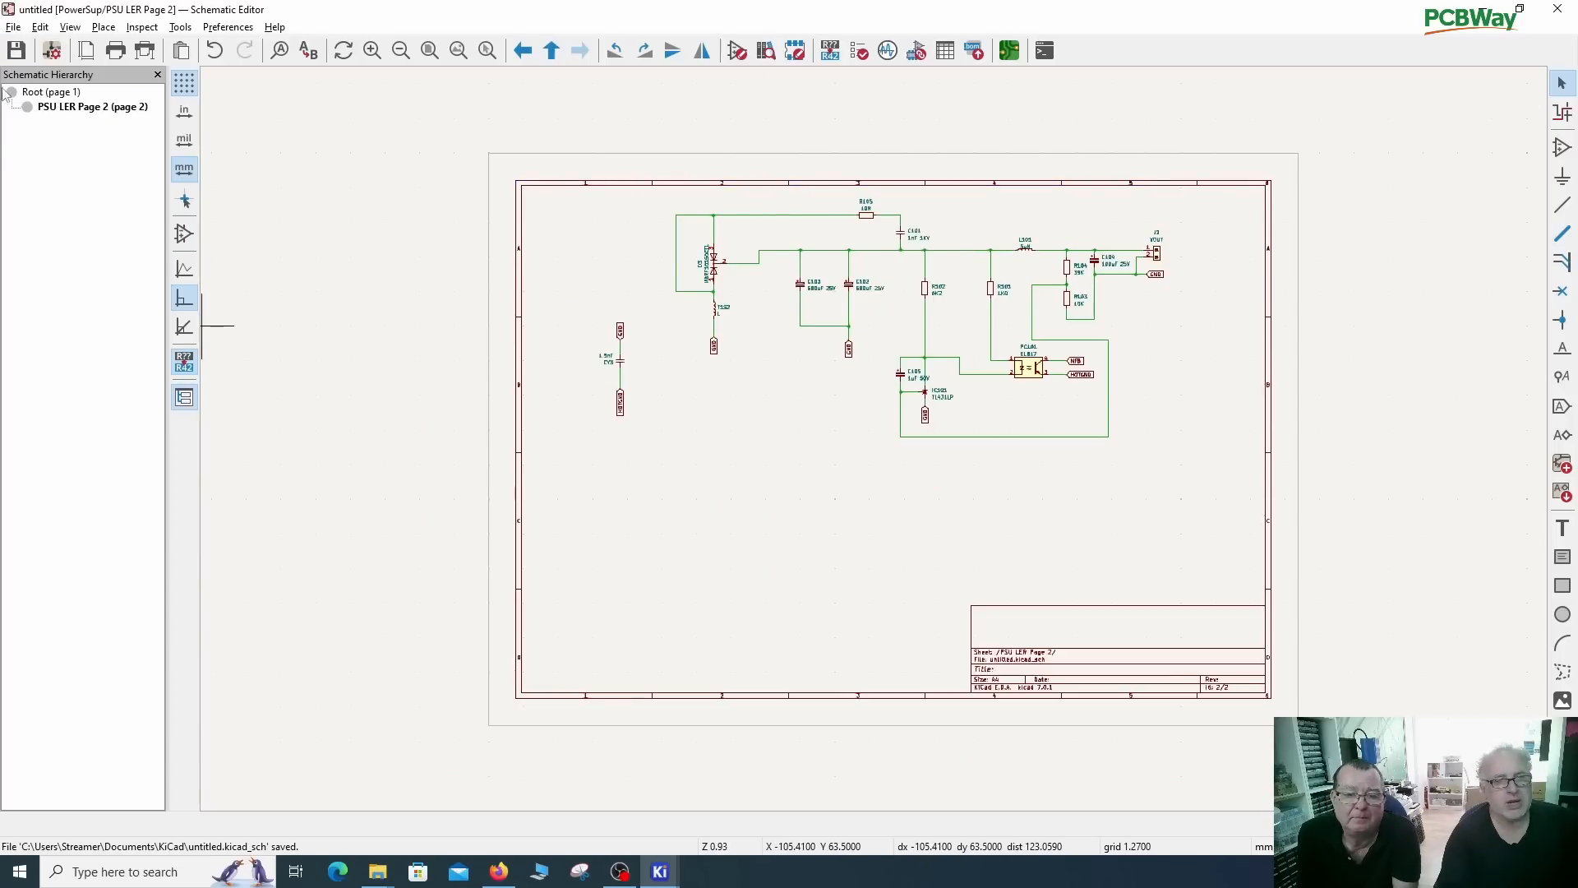
Step: Open the root sheet of the schematic and examine the Mains / High Voltage section from connector J1 through bridge BD1 to the HT output
left_click(35, 96)
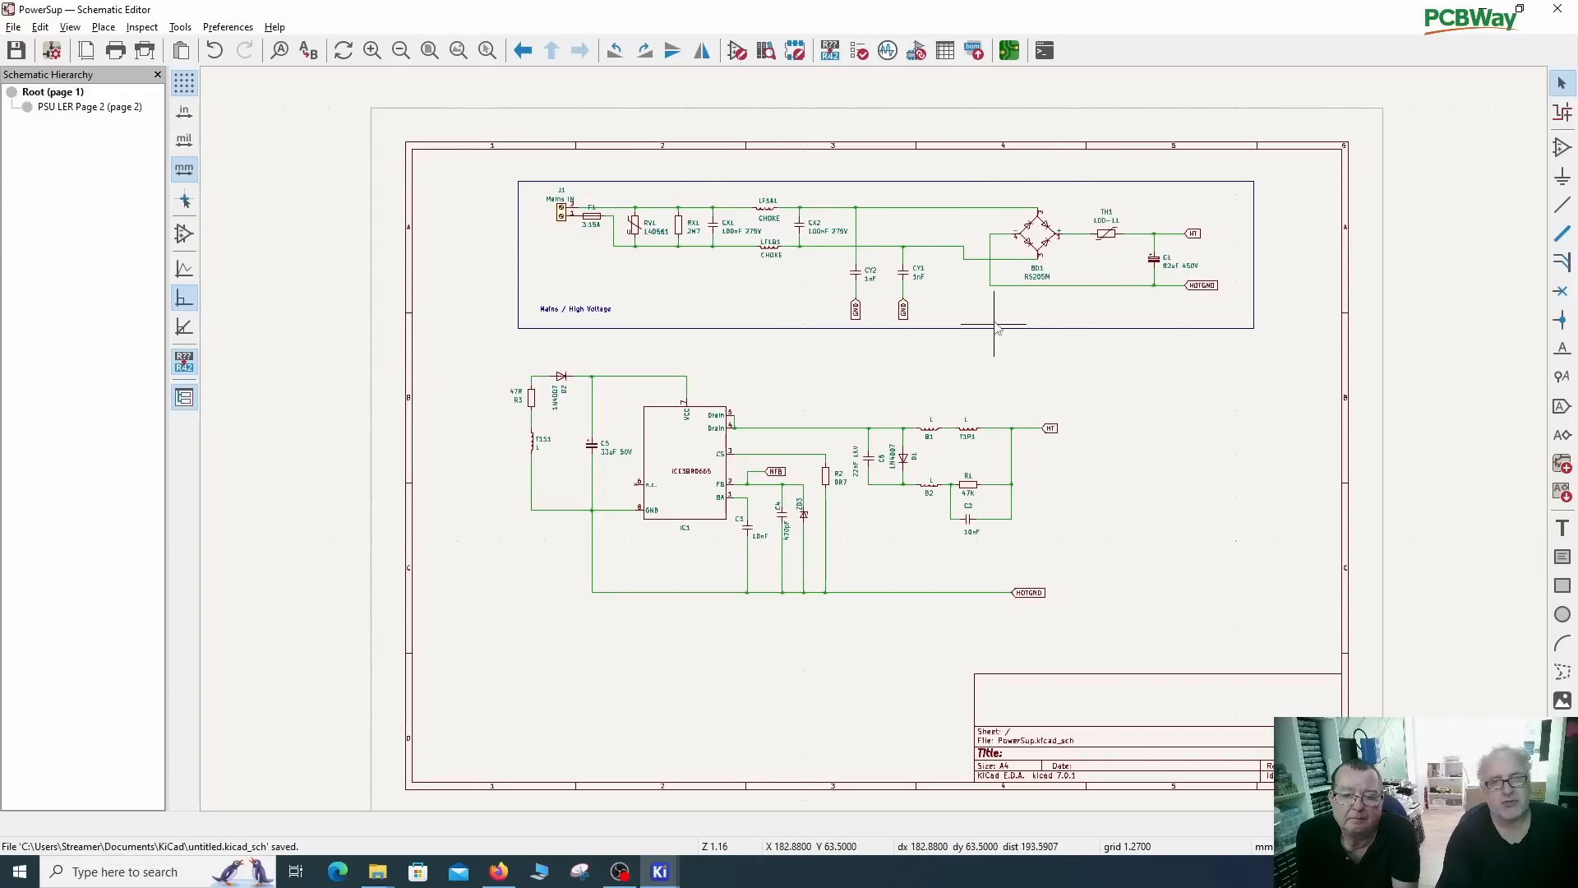
scroll(560, 295, "up", 2)
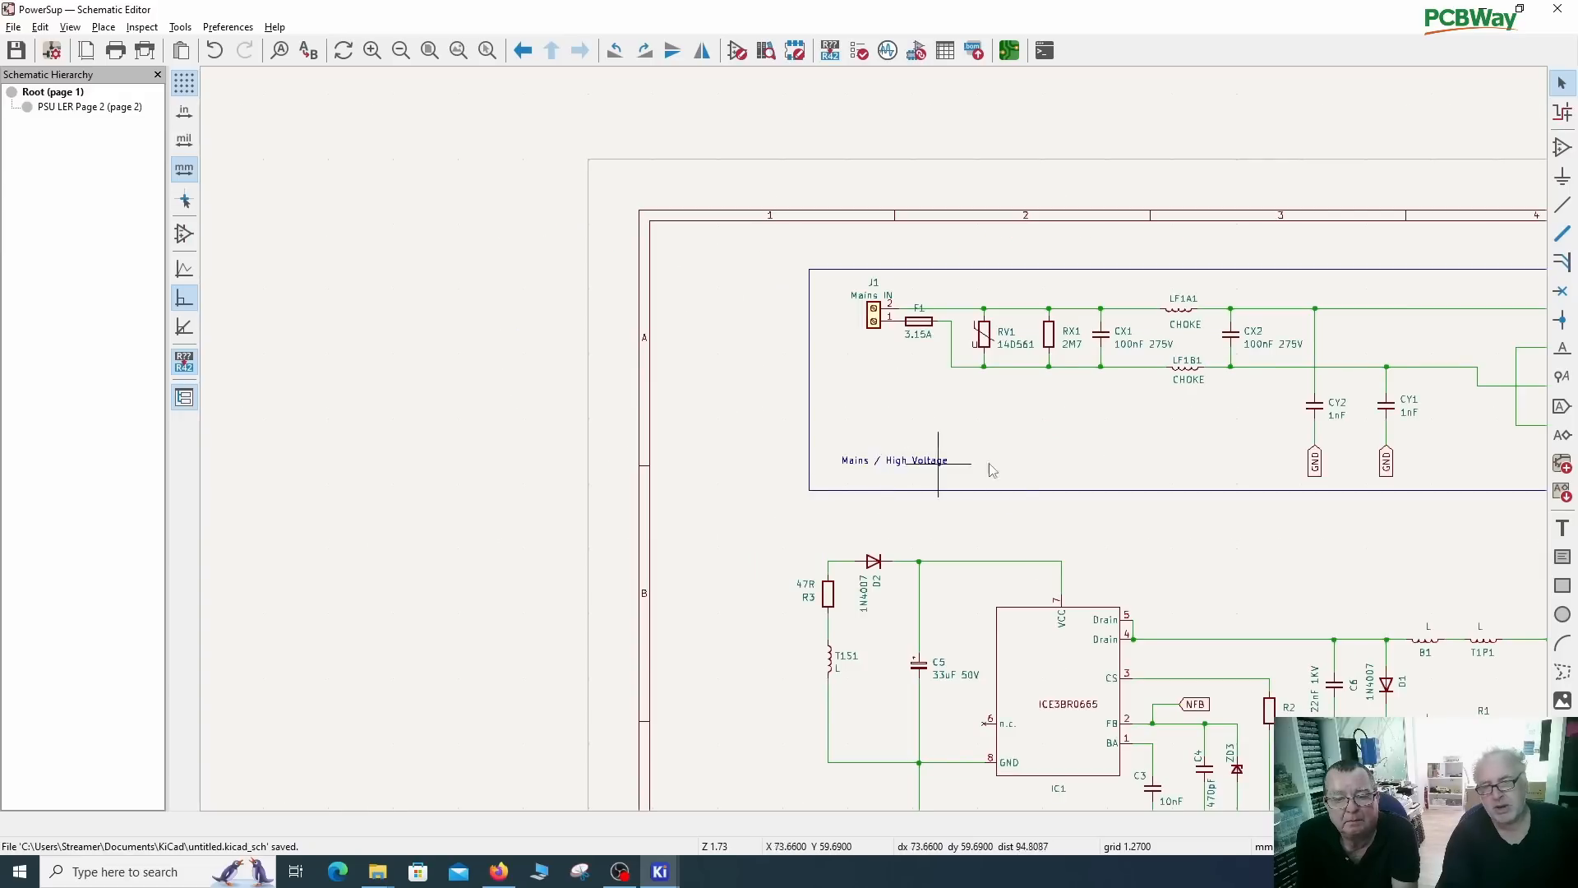
scroll(1014, 450, "down", 2)
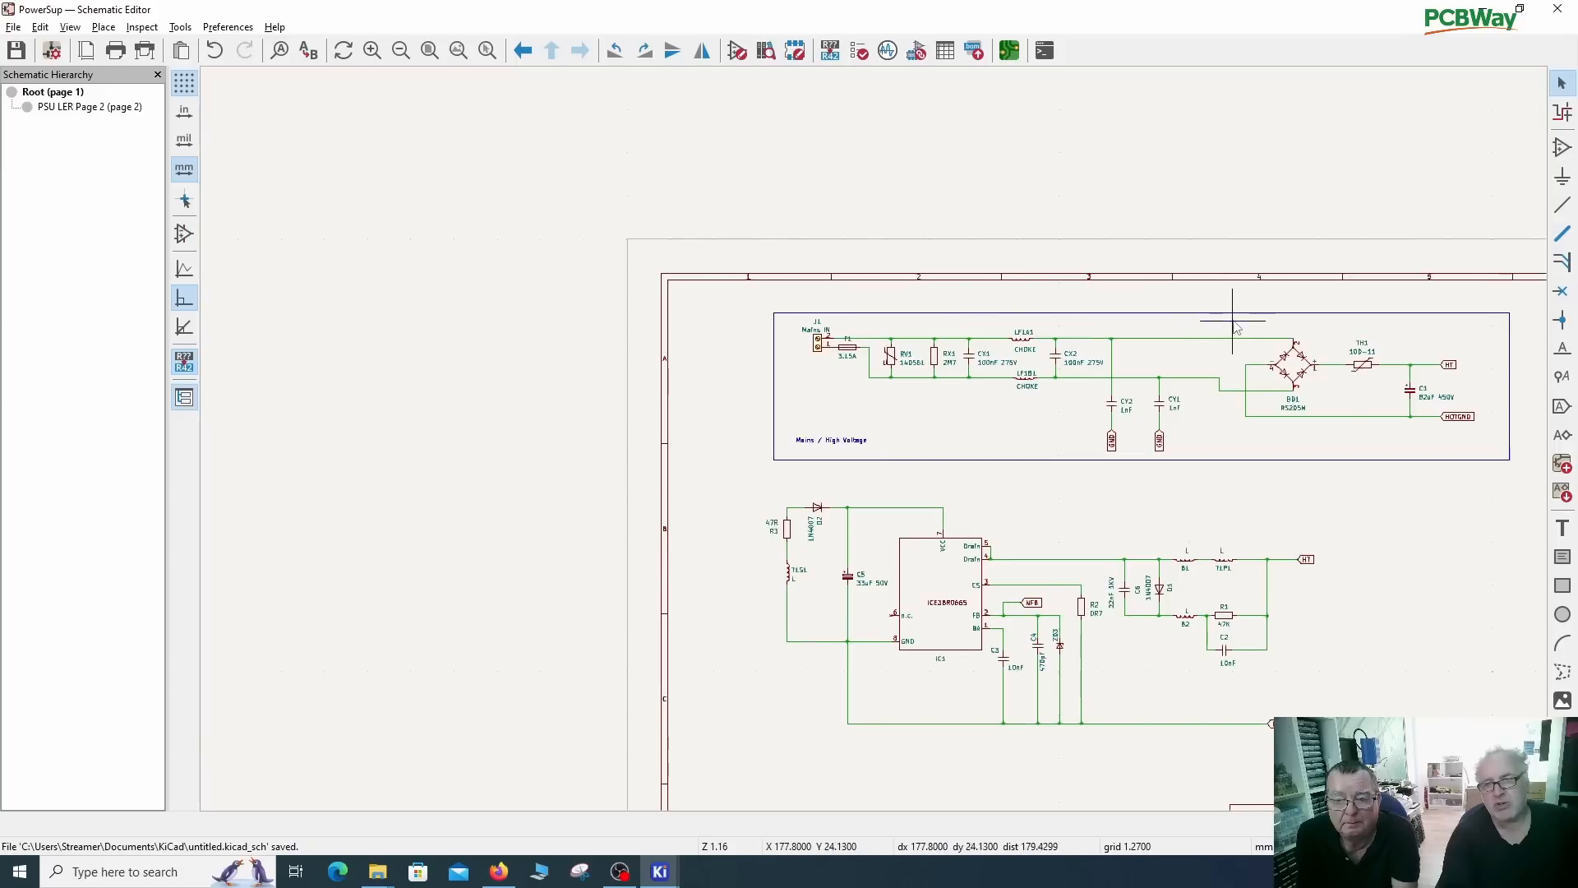
middle_click_drag(1233, 320, 896, 223)
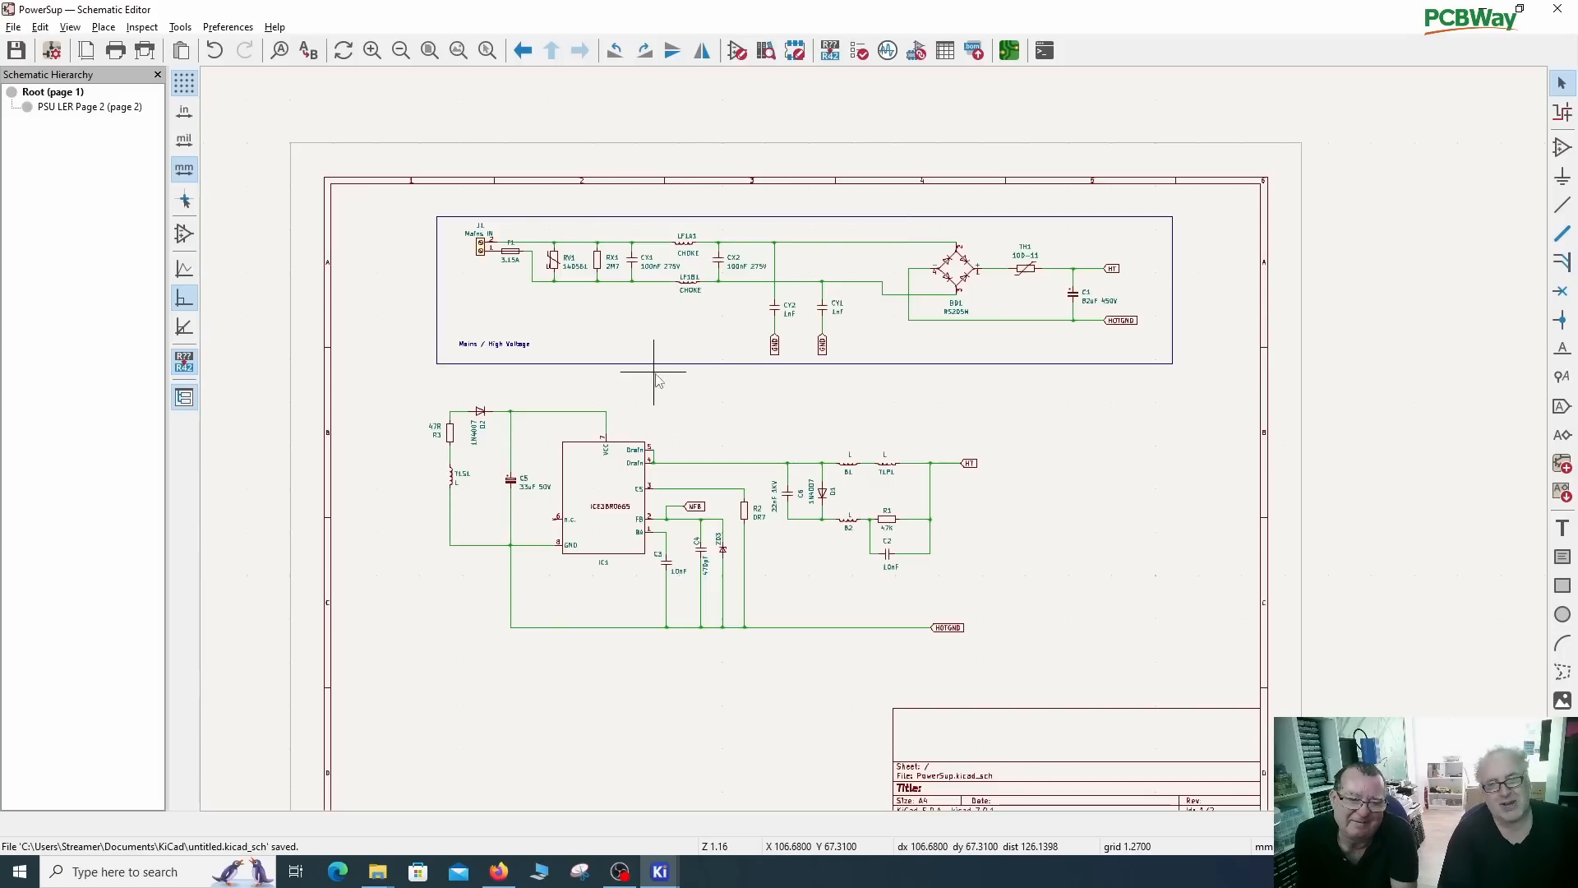
middle_click_drag(657, 386, 687, 357)
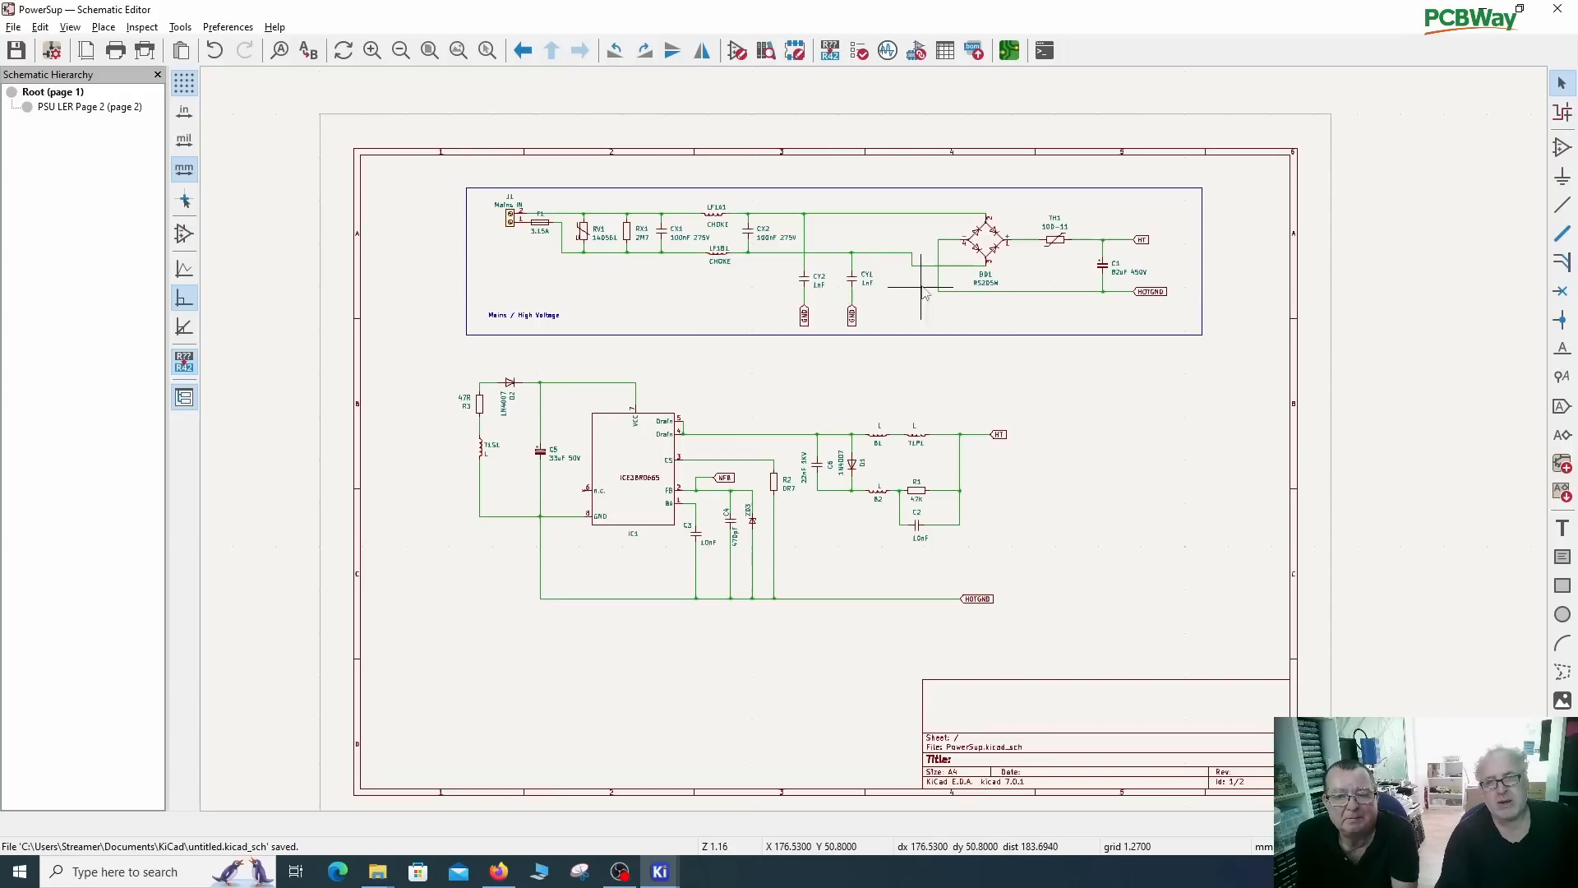
scroll(870, 442, "up", 2)
scroll(870, 443, "up", 1)
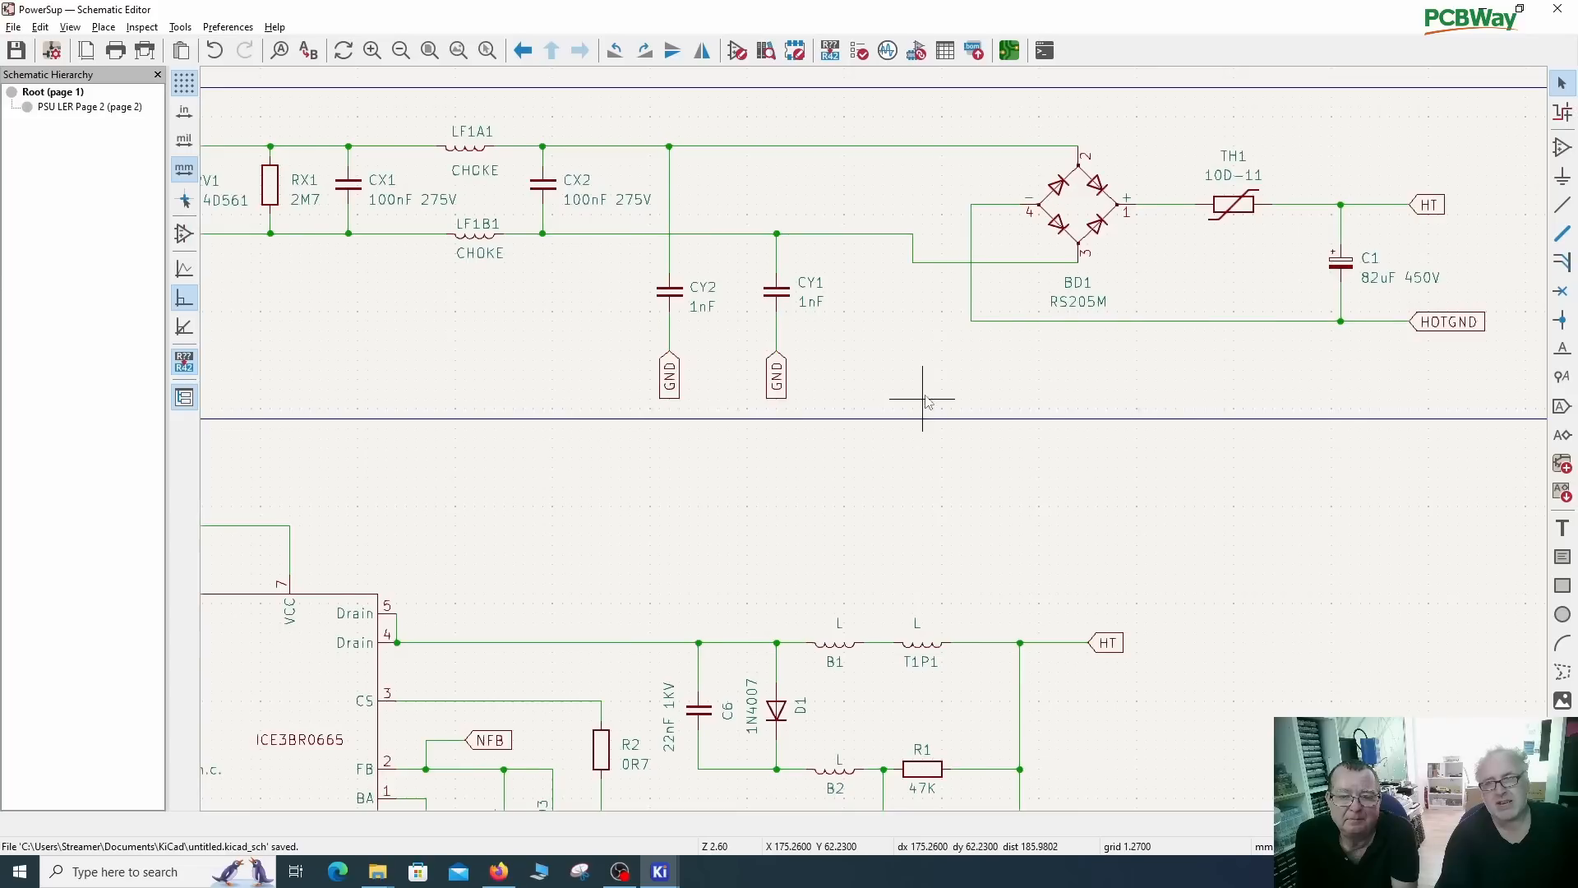
scroll(879, 393, "up", 1)
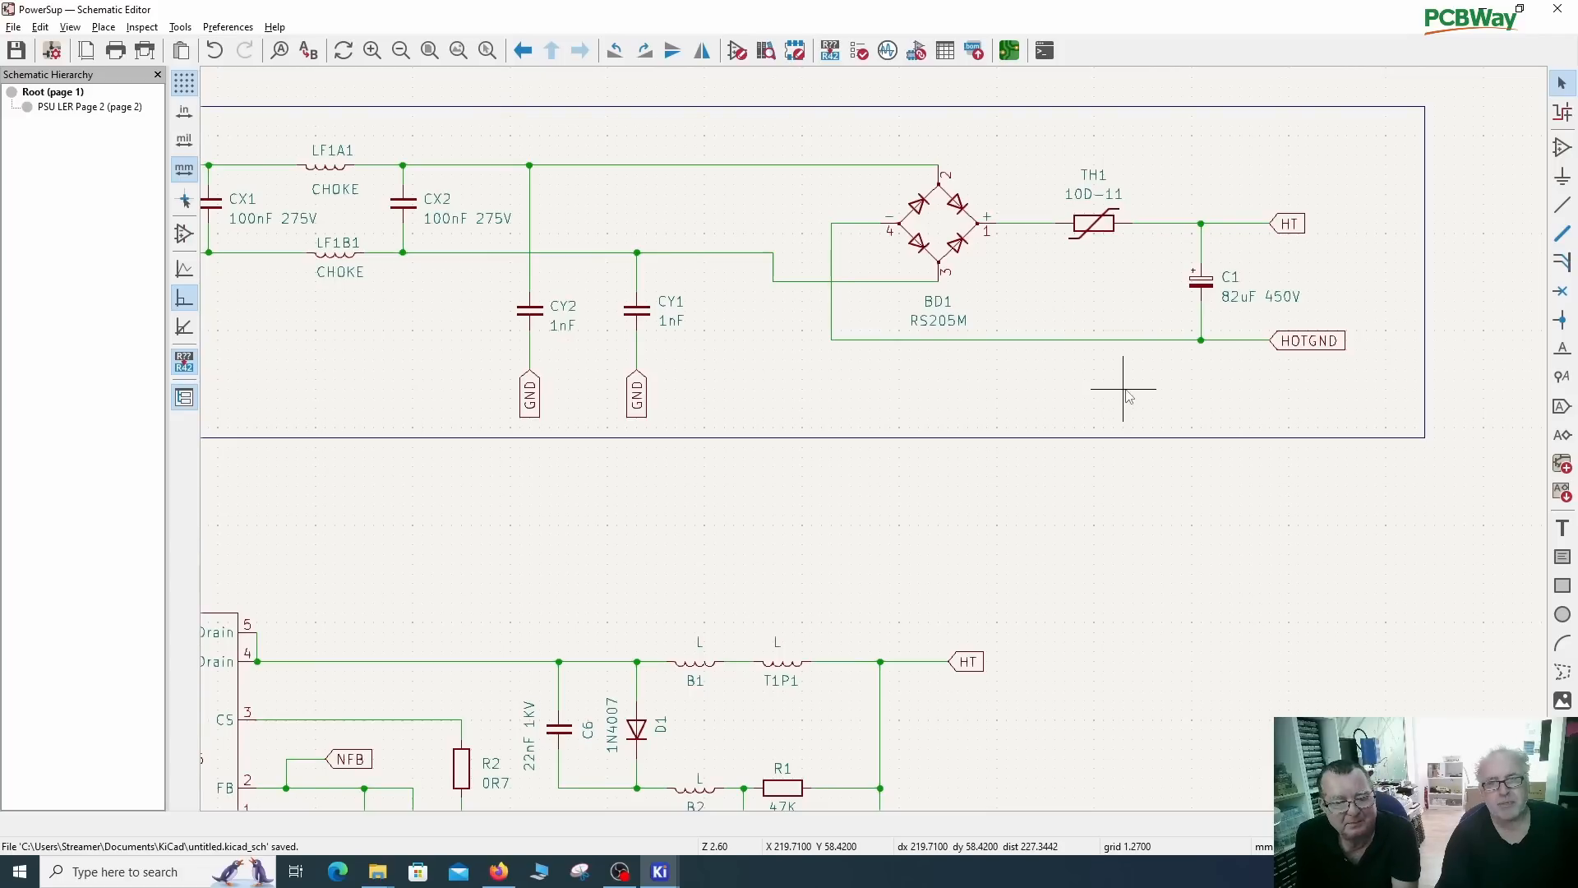
scroll(917, 370, "down", 2)
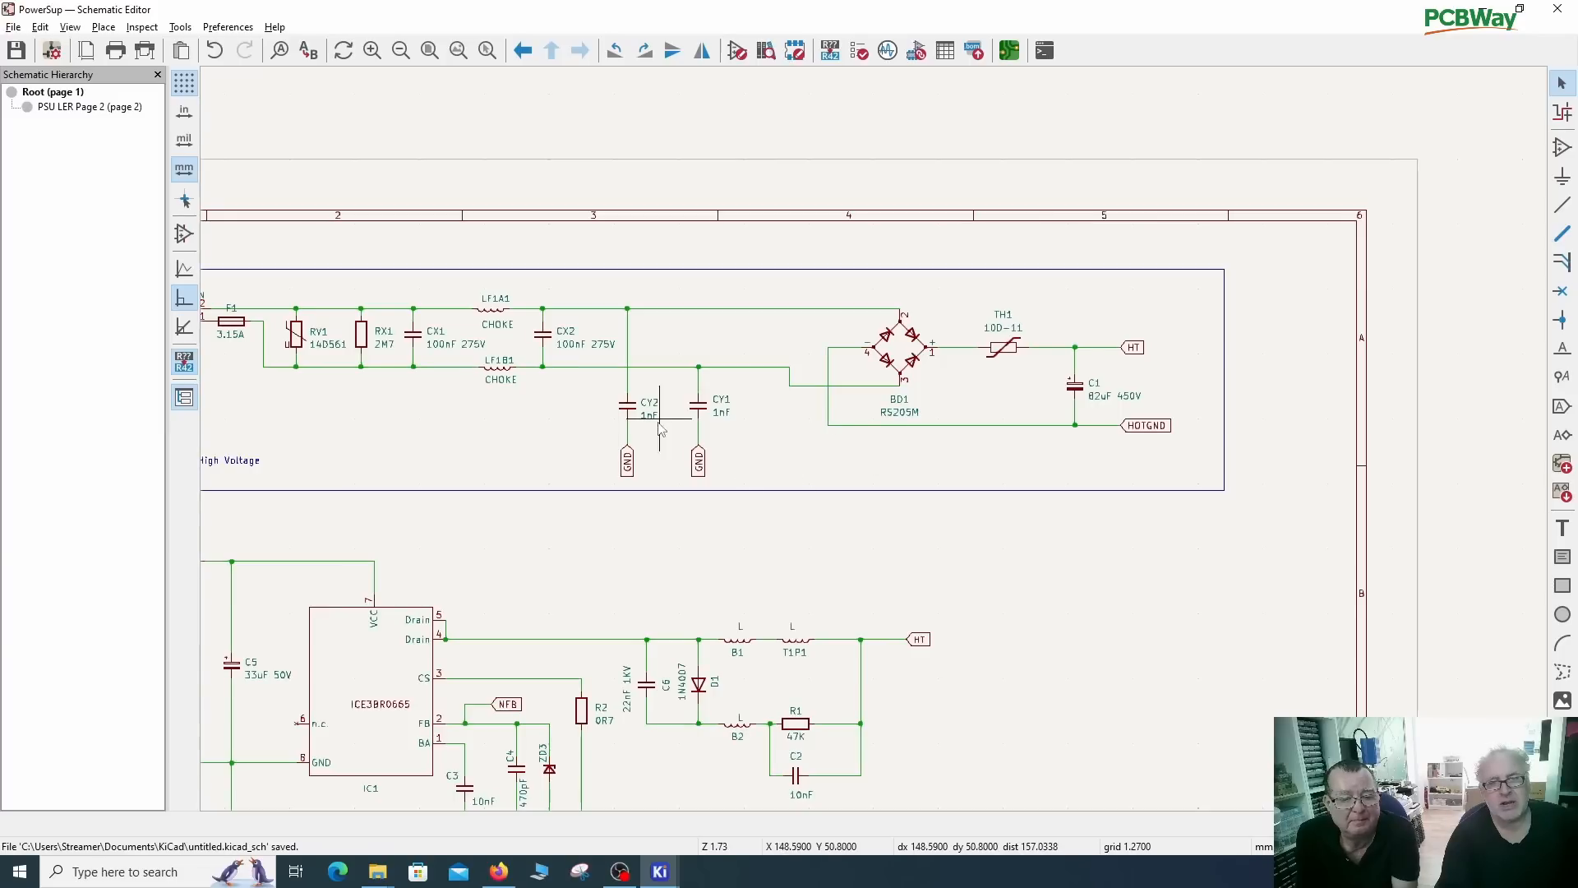
middle_click_drag(510, 458, 818, 271)
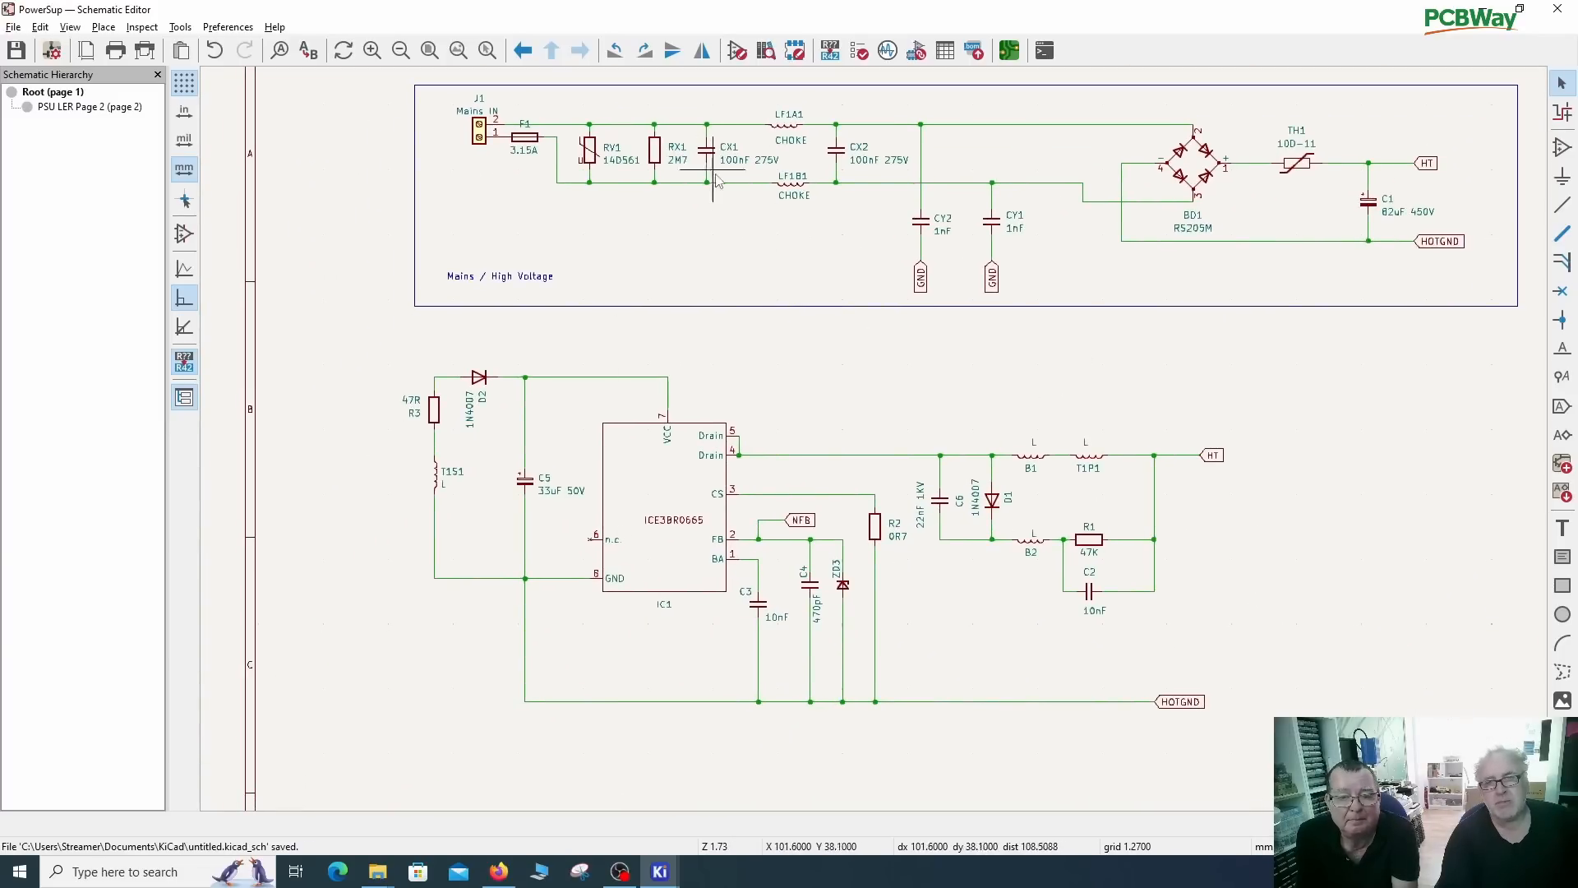
Step: Examine the switching circuit around IC1, including winding T1S1 with R3 and D2 and the drain components up to HT
middle_click_drag(745, 169, 725, 240)
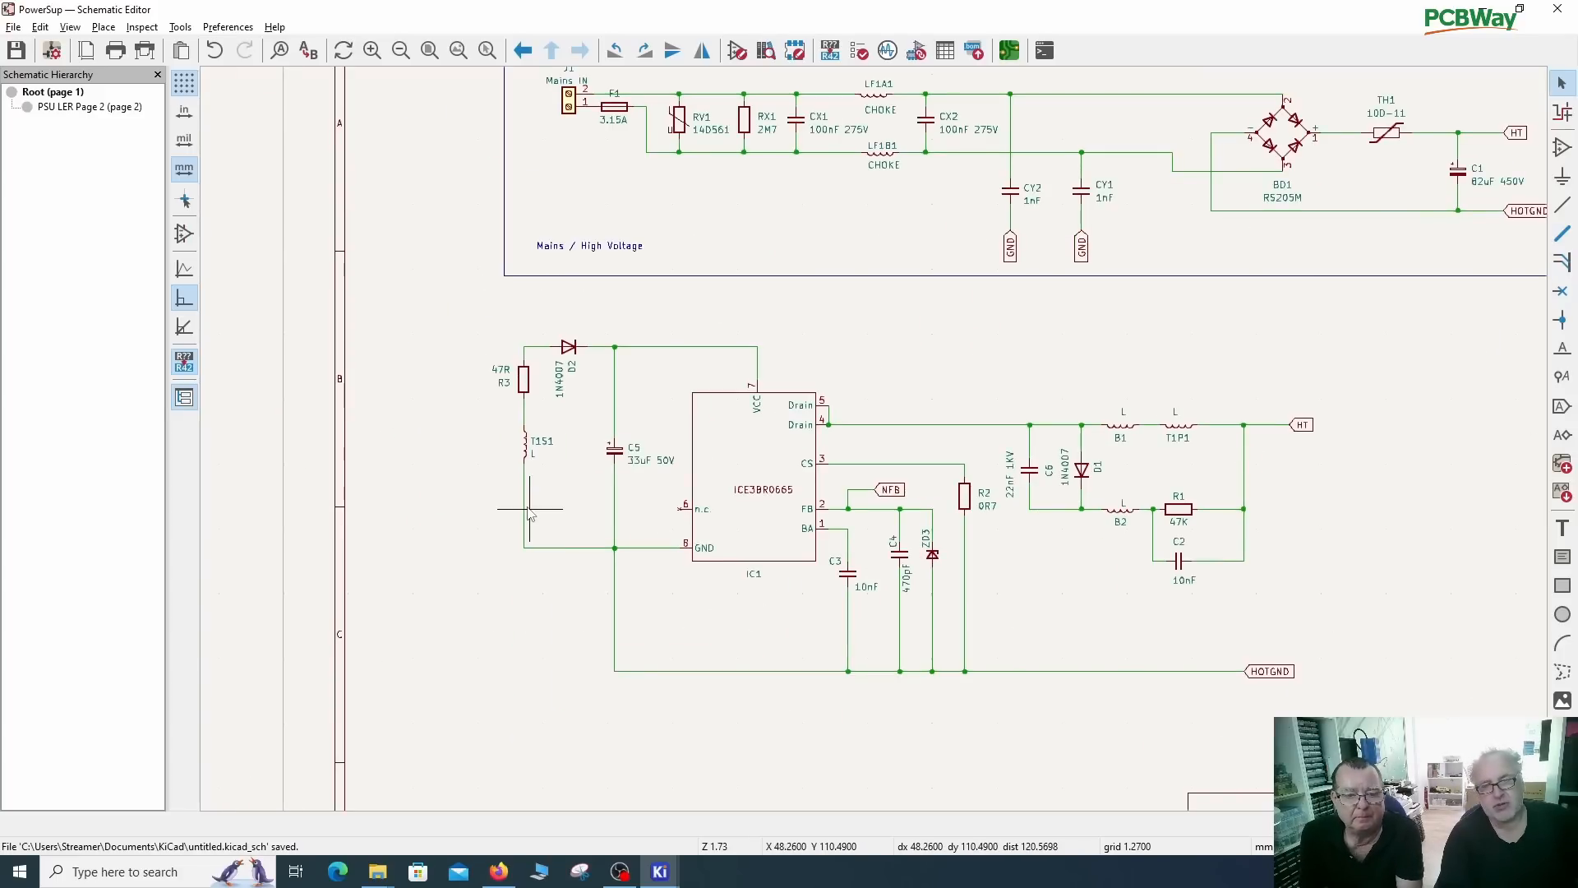
scroll(530, 509, "up", 2)
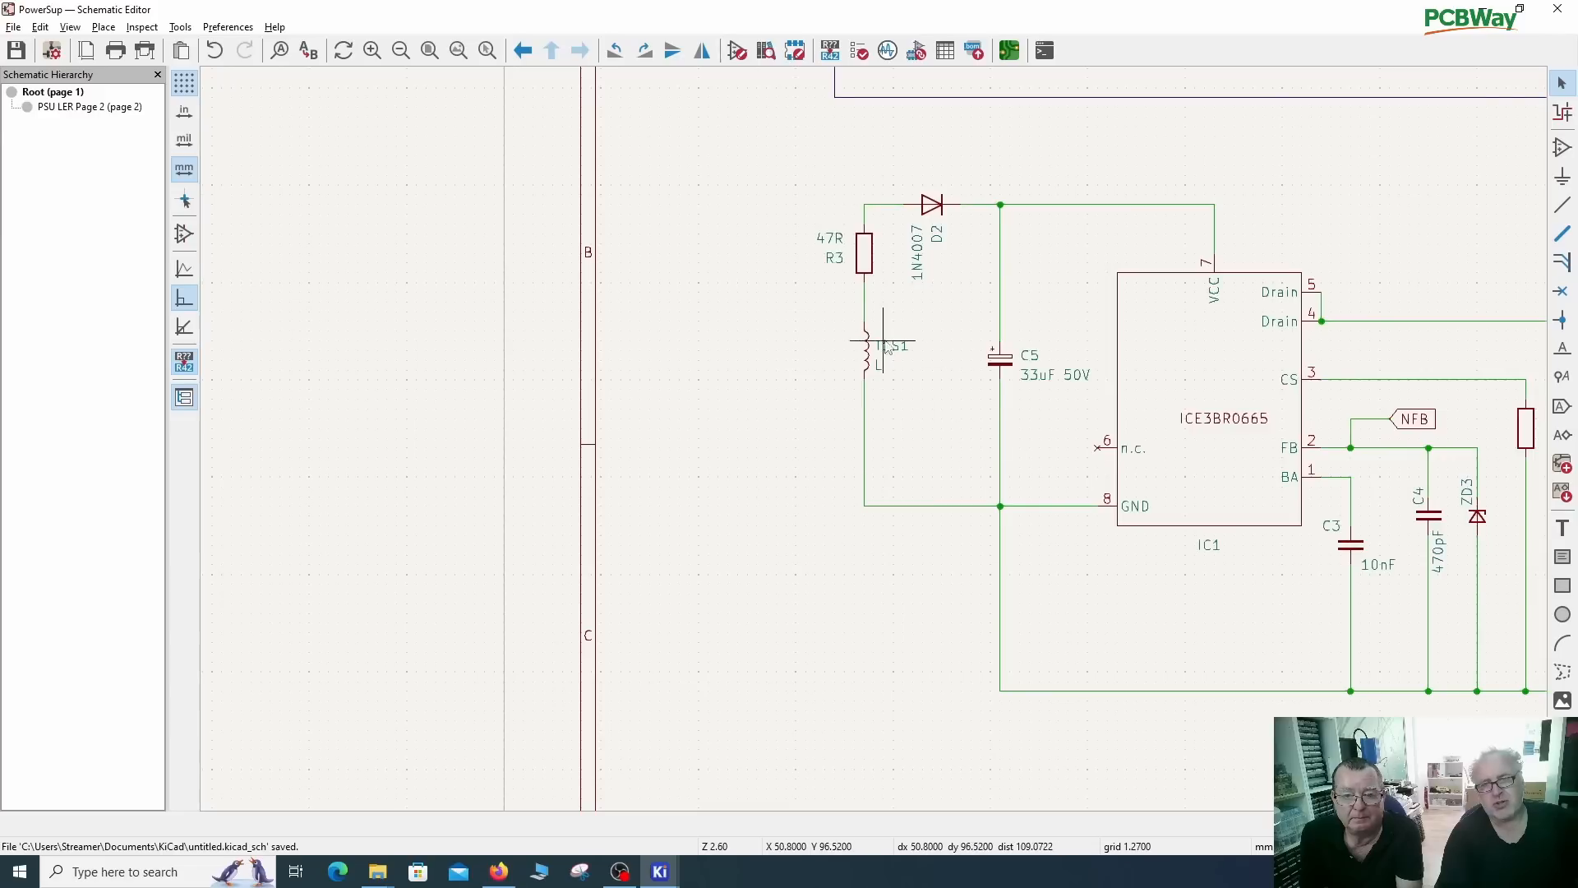
scroll(922, 420, "down", 2)
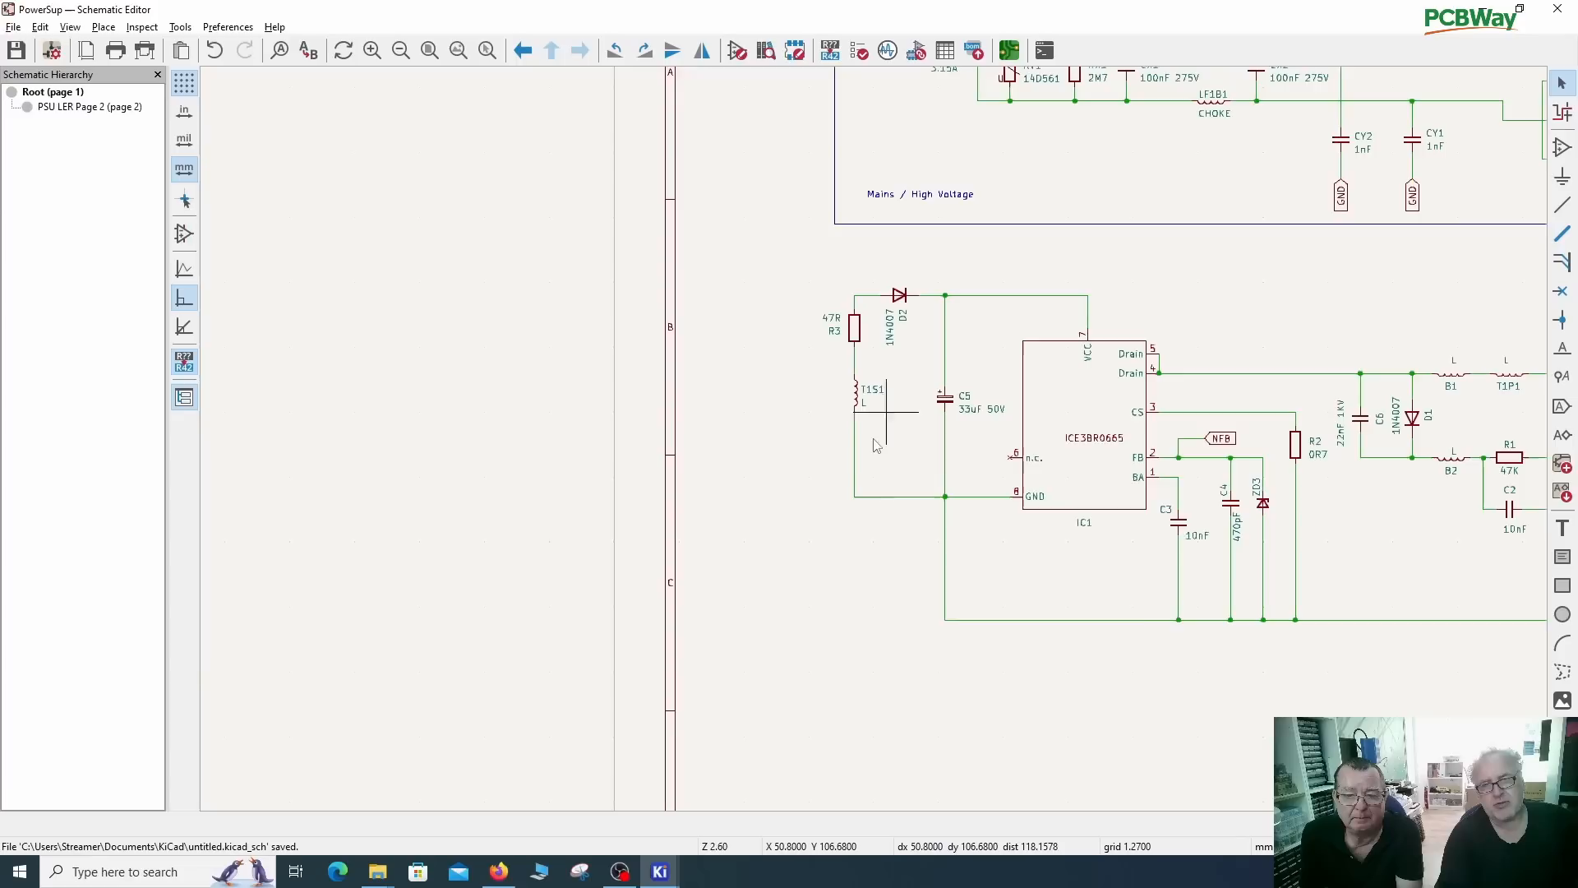
middle_click_drag(1251, 334, 816, 323)
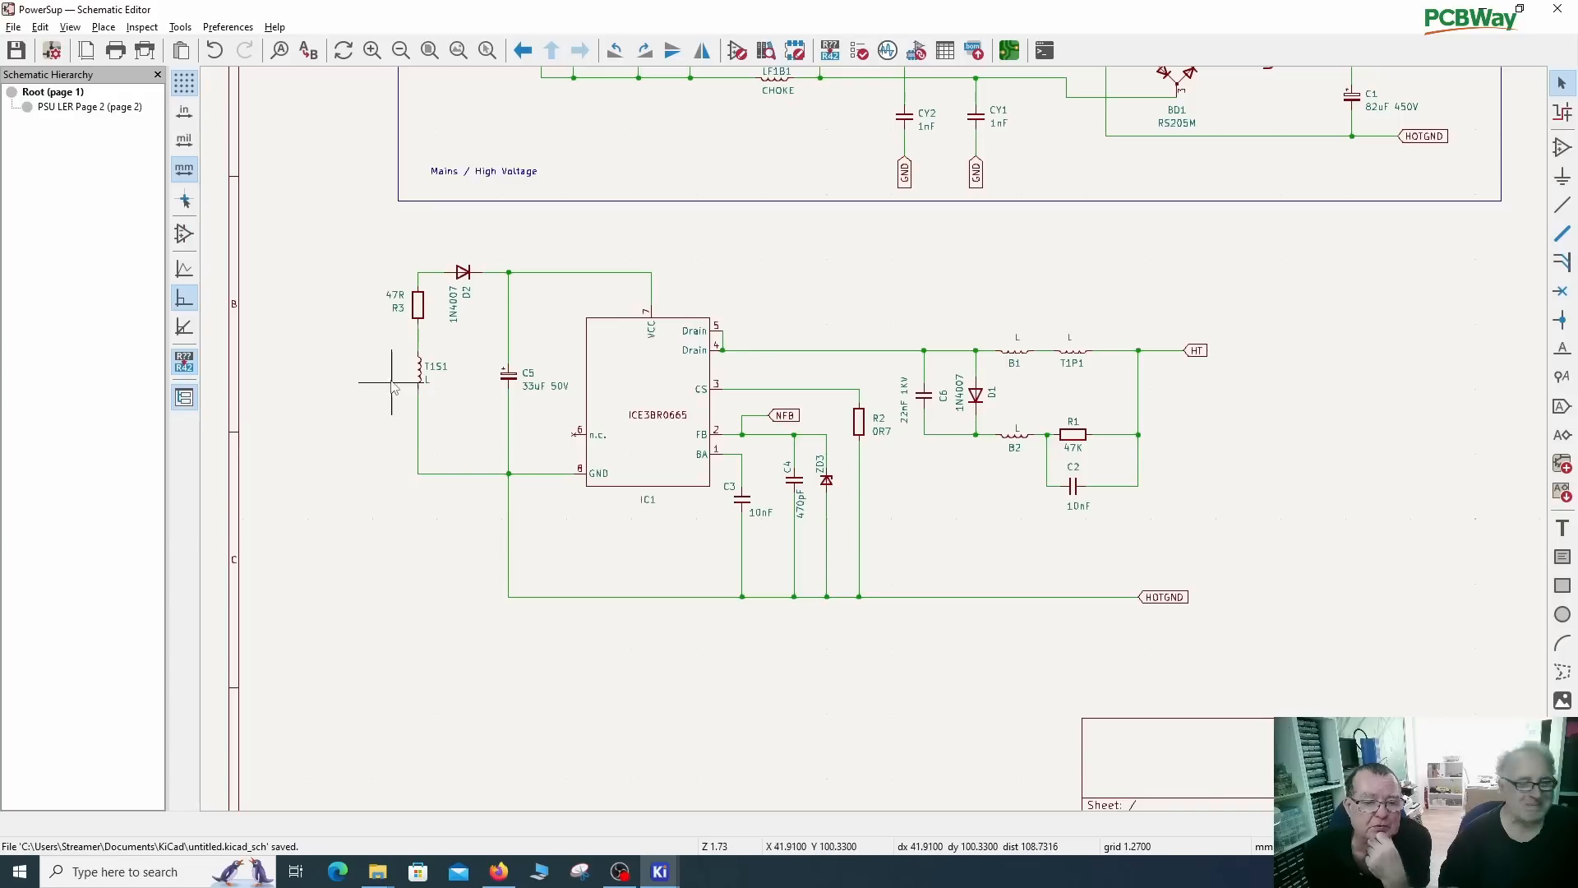
scroll(864, 450, "down", 2)
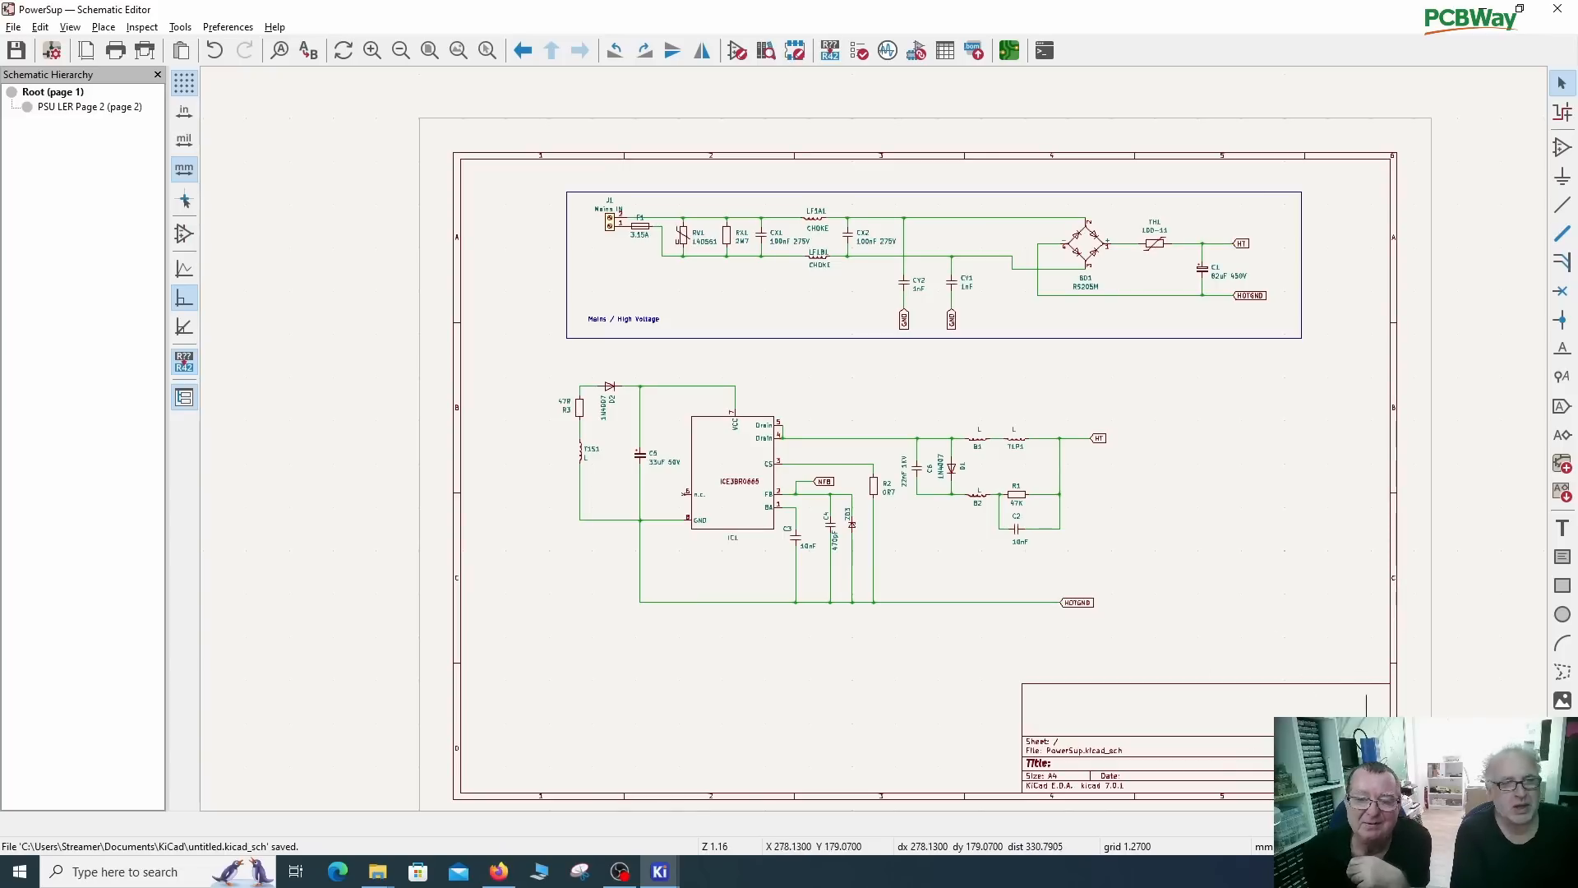
Step: Open the sheet PSU LER Page 2 and examine the output circuit from rectifier D3 to connector J2 and the feedback through optocoupler PC101
left_click(72, 108)
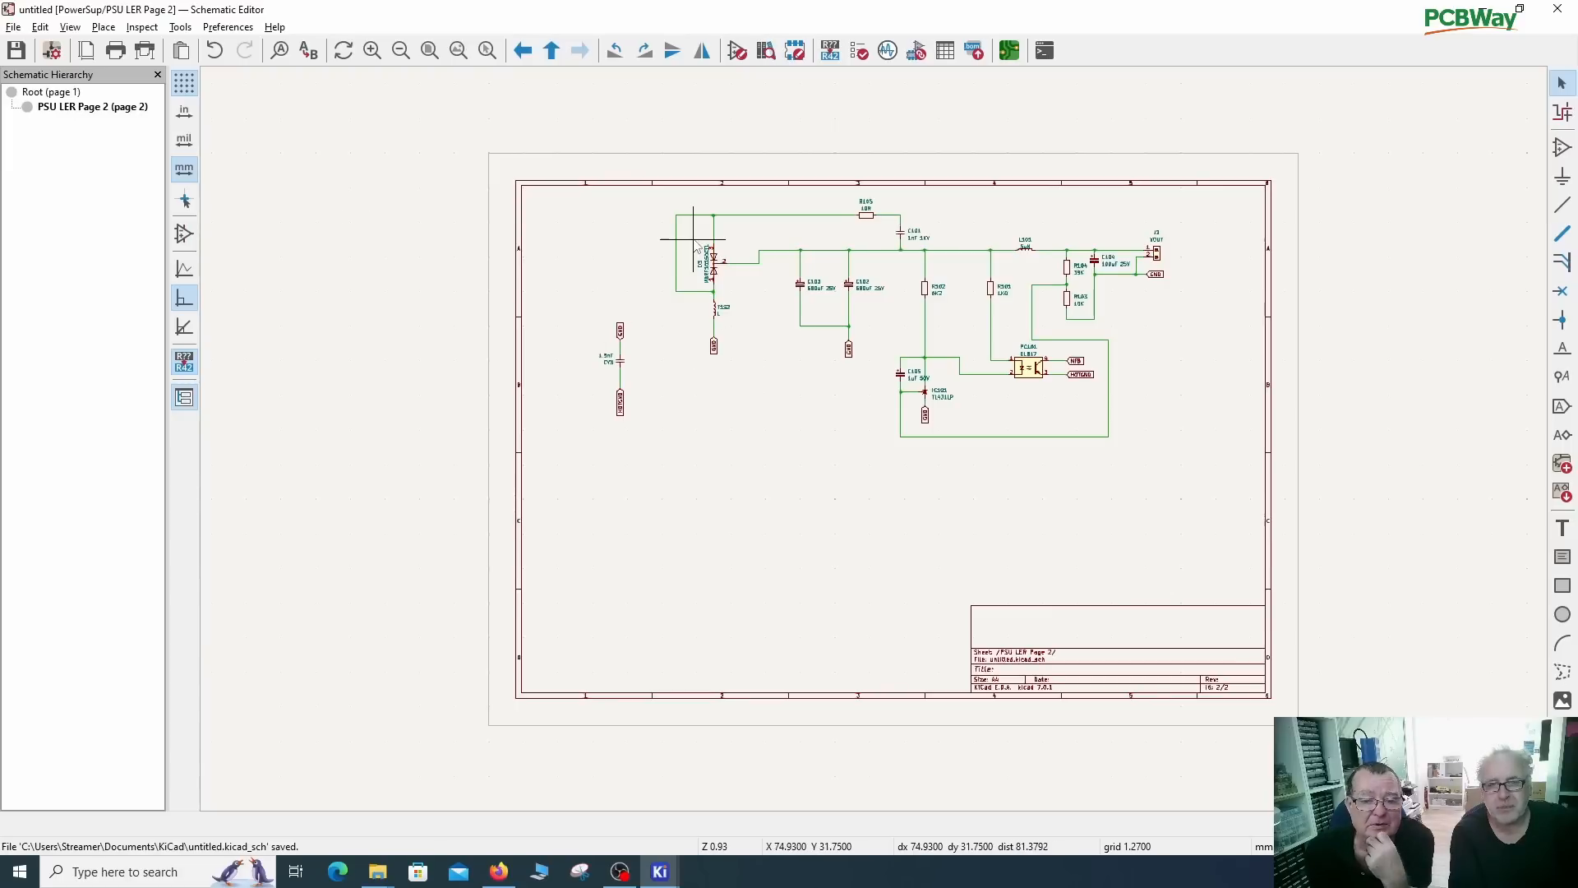
scroll(697, 245, "up", 2)
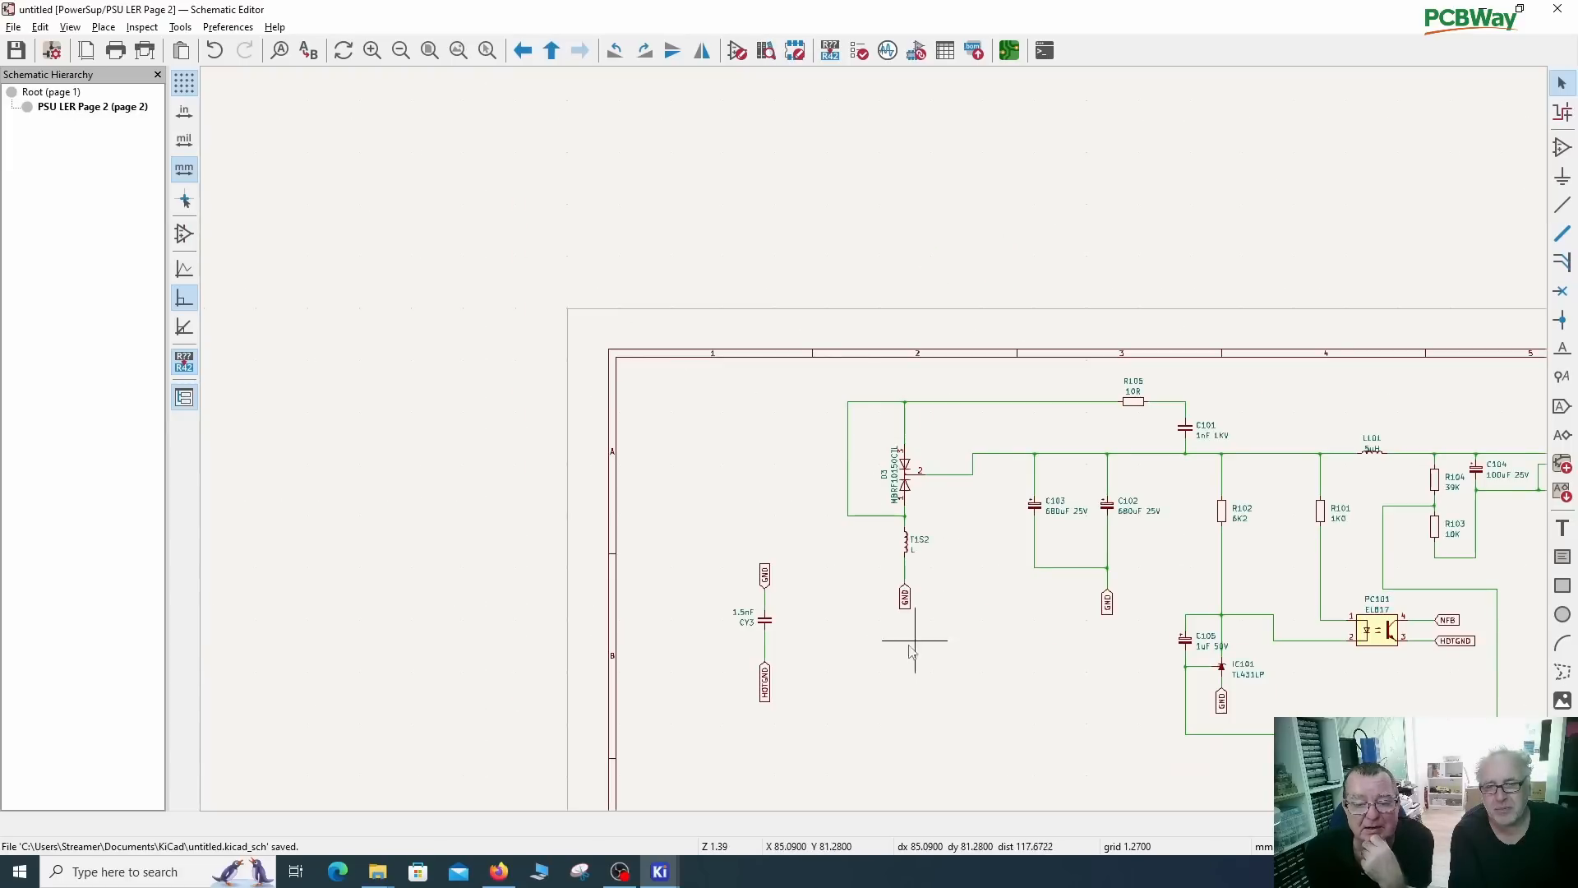
scroll(912, 652, "up", 2)
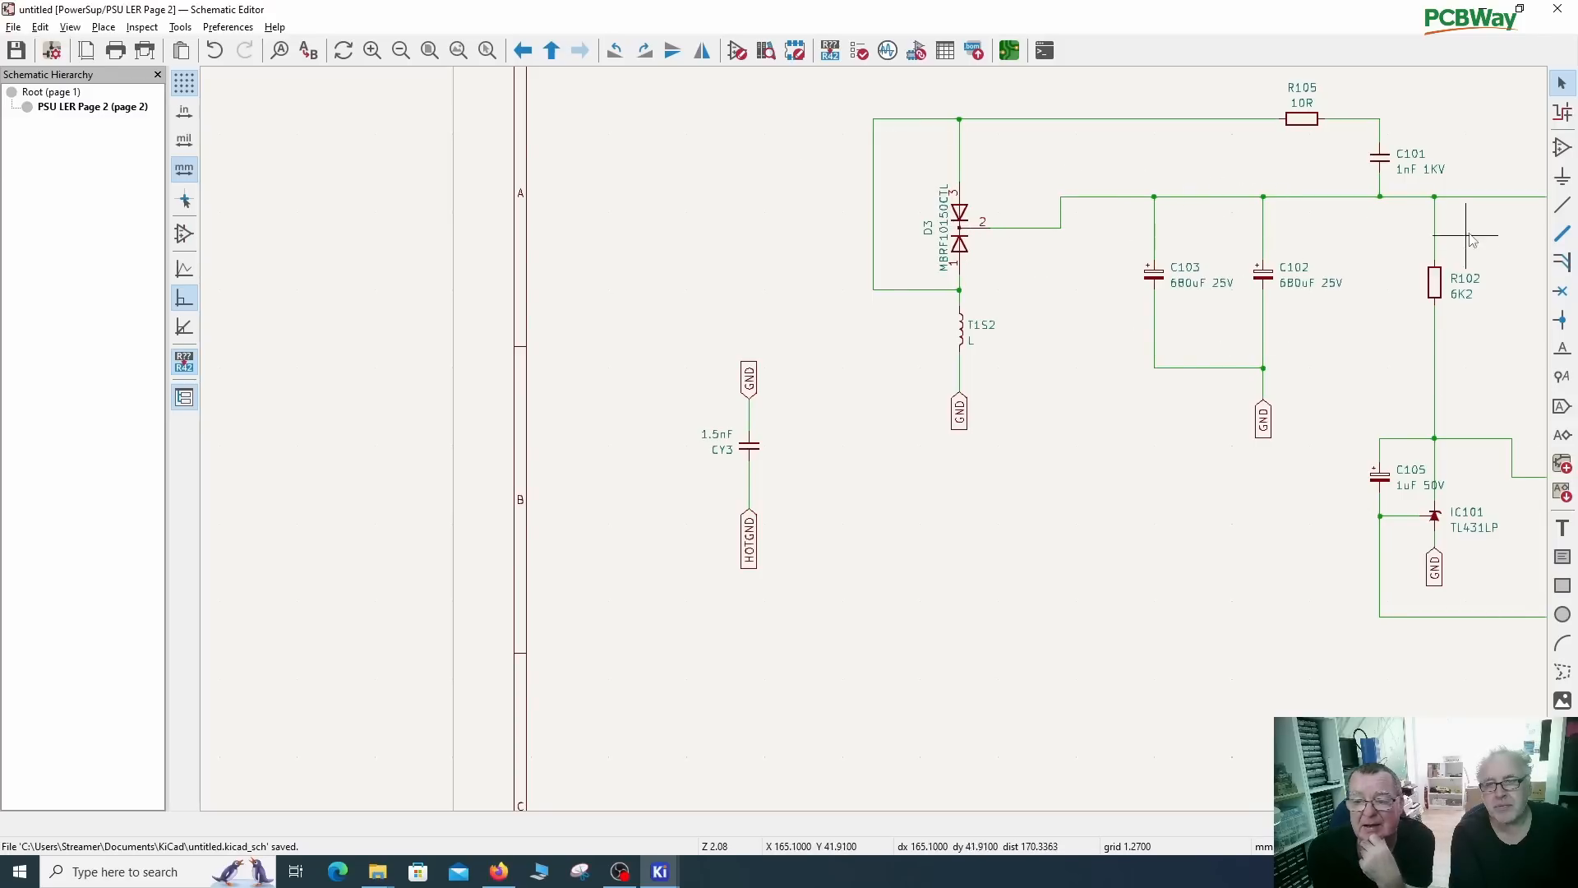
scroll(1473, 232, "down", 4)
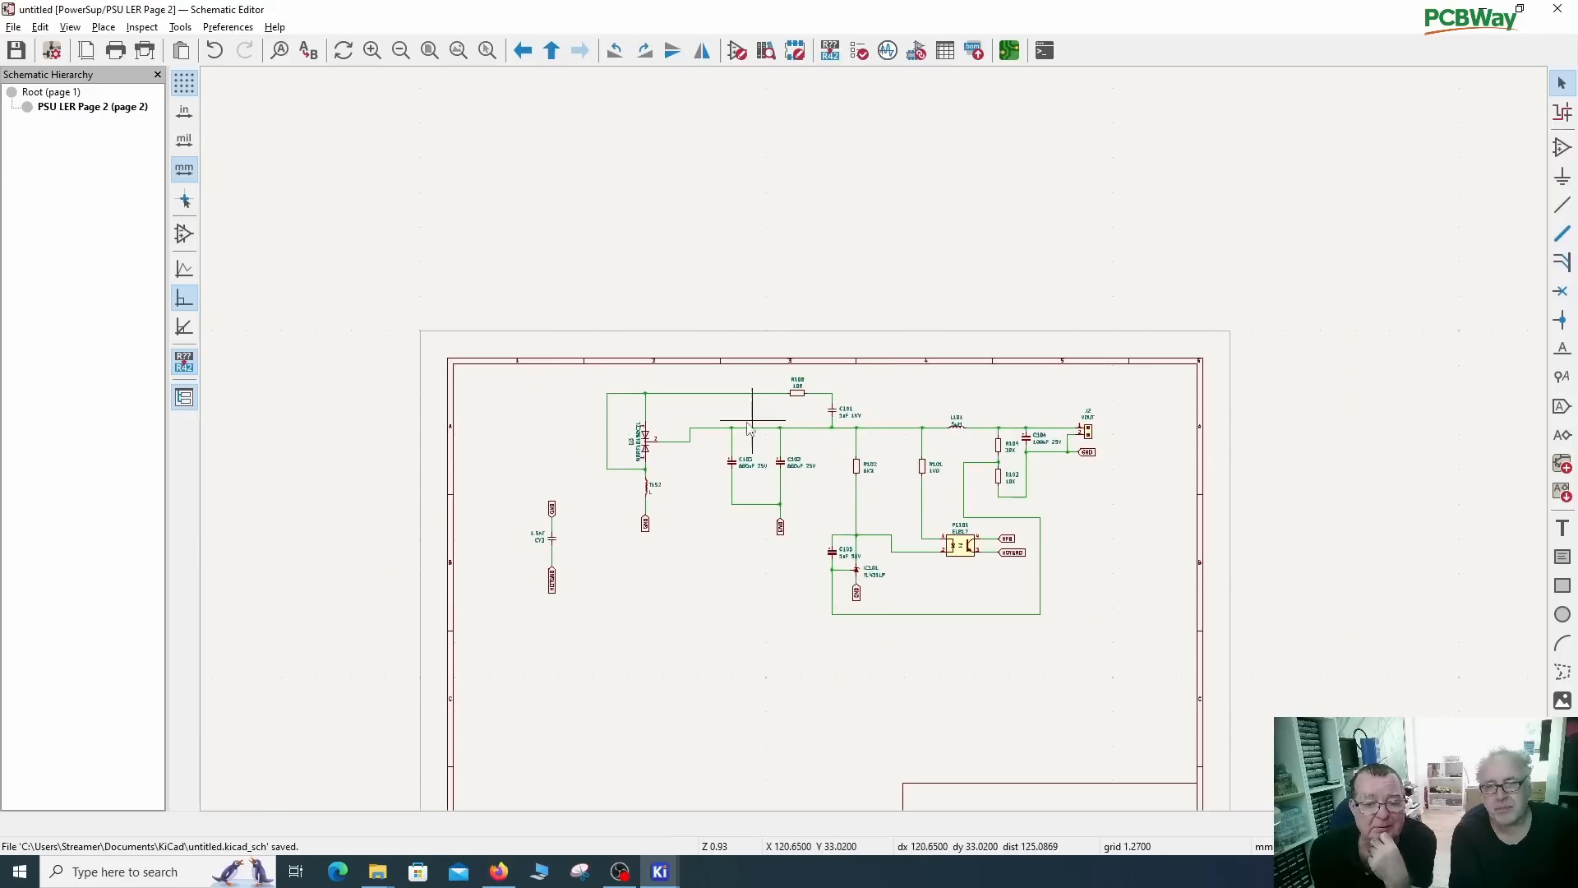
scroll(752, 423, "up", 2)
scroll(963, 481, "up", 1)
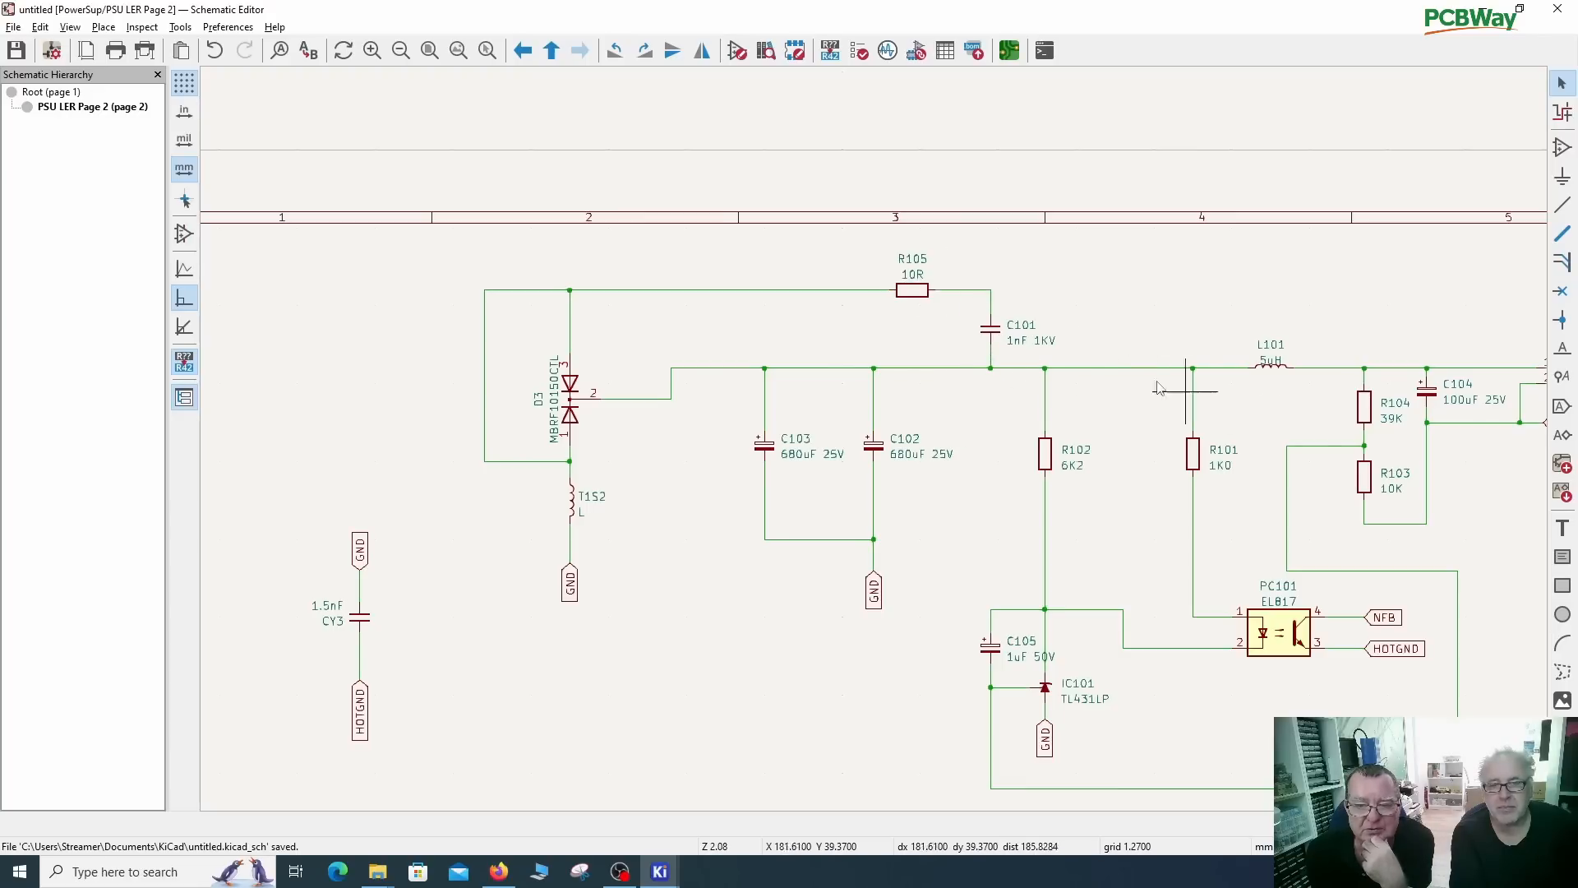
scroll(998, 388, "down", 2)
scroll(849, 457, "up", 2)
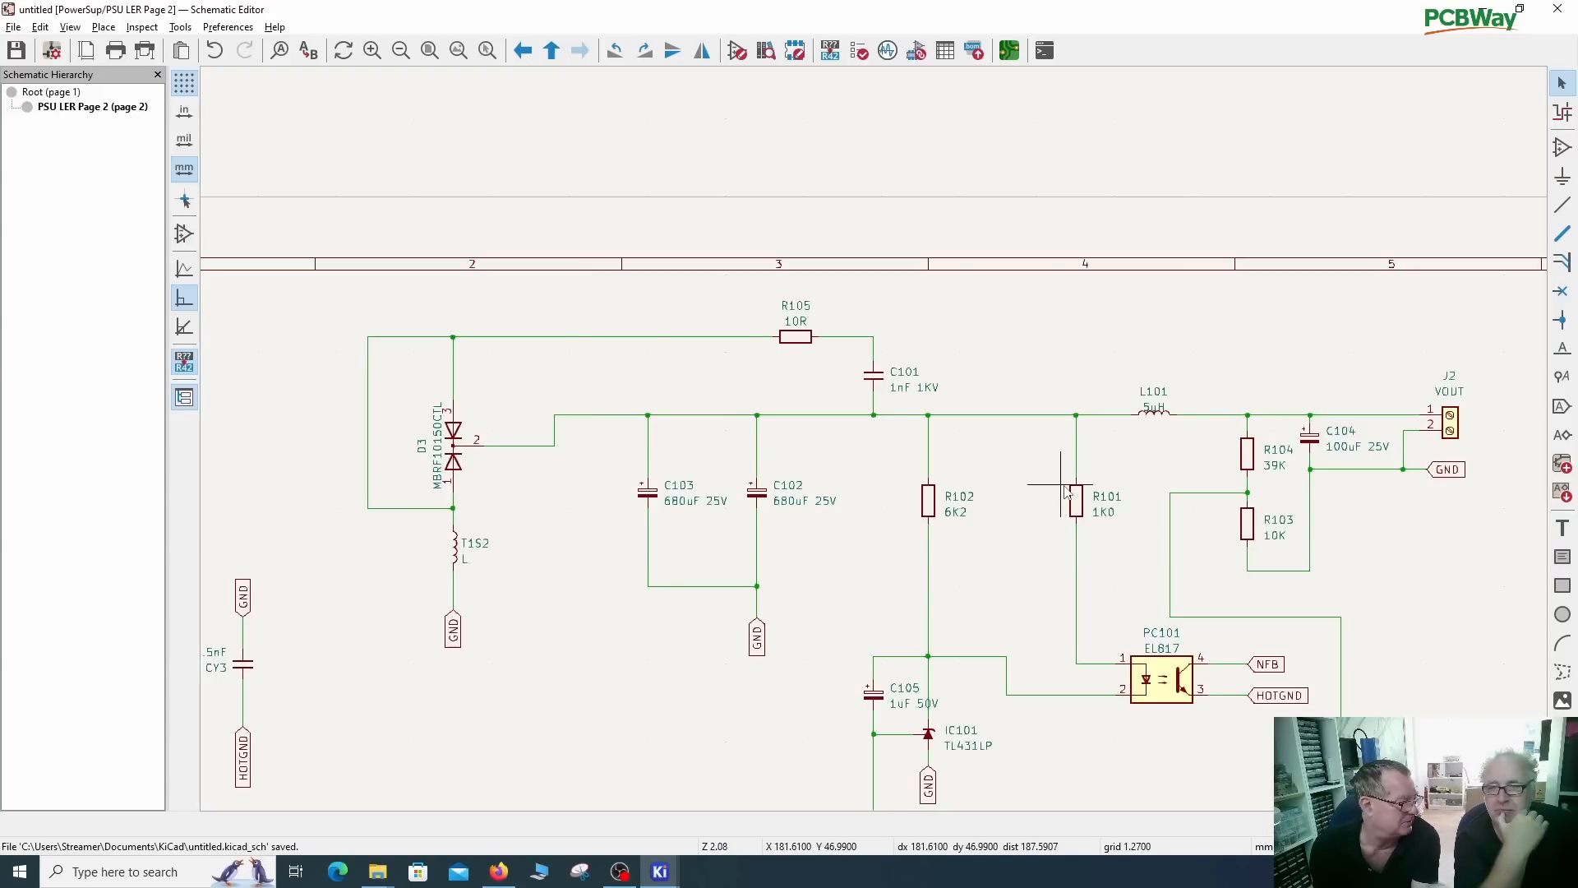
scroll(1060, 639, "down", 2)
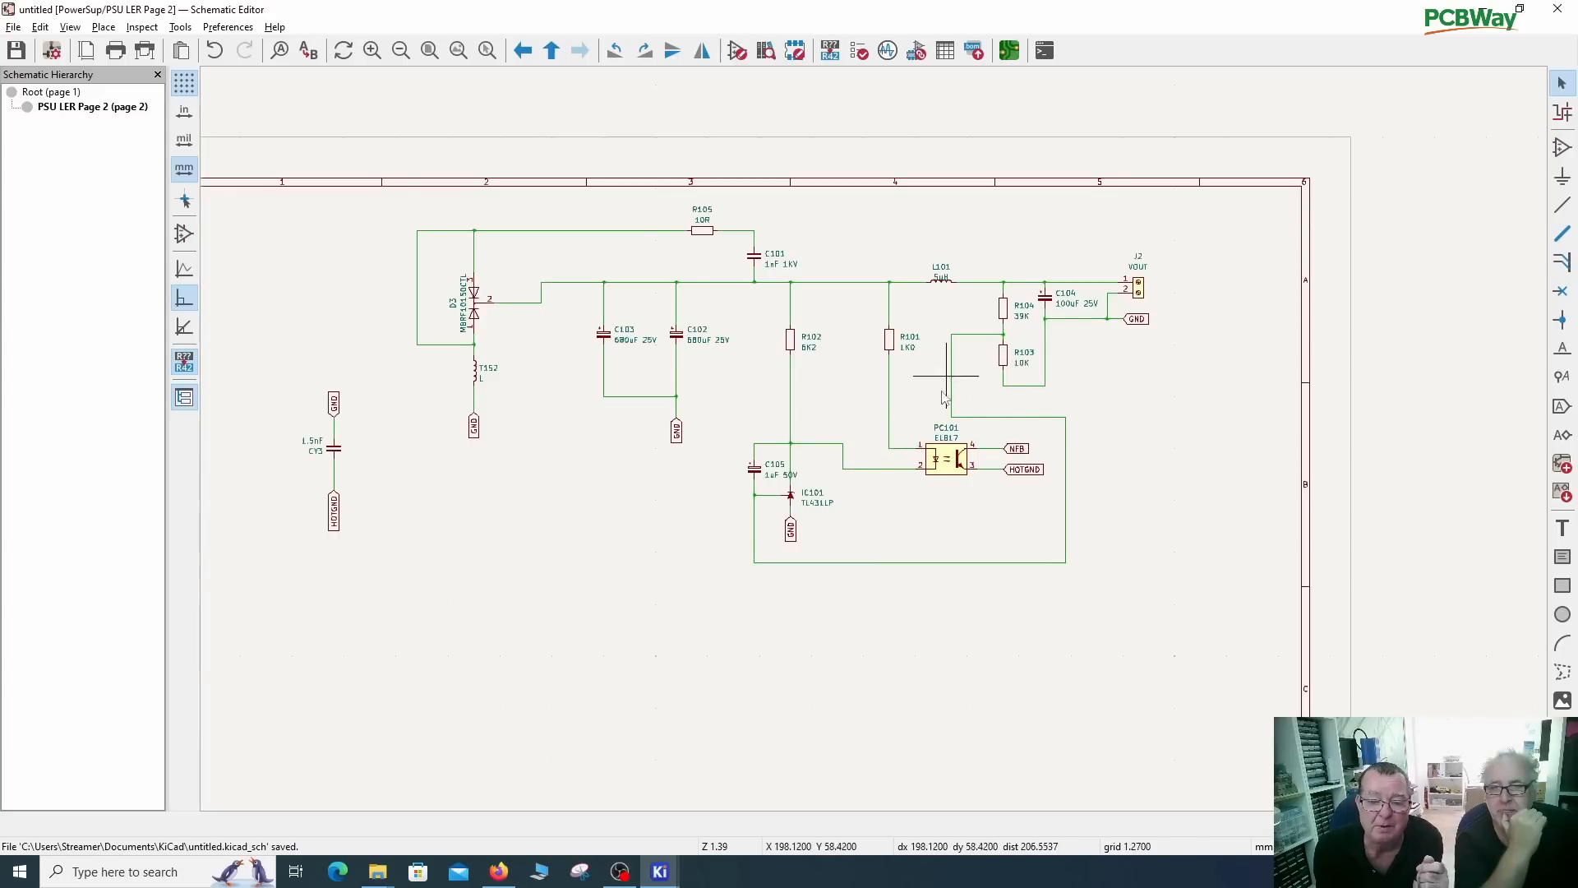
scroll(796, 484, "up", 2)
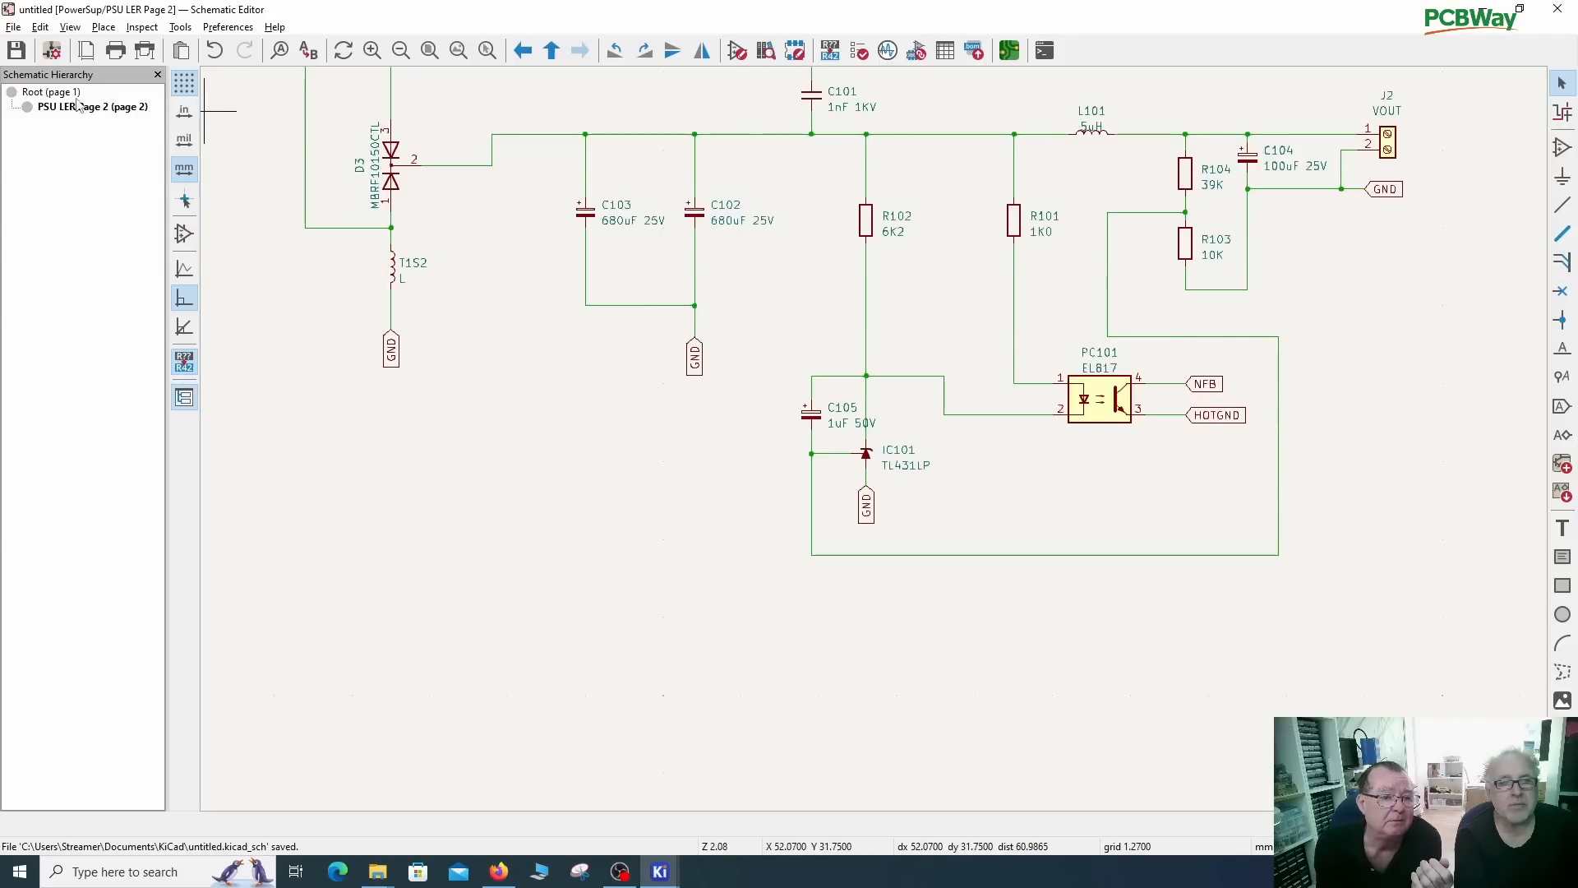
Step: Return to the root sheet and examine where the NFB feedback label connects to the FB pin of IC1
left_click(49, 91)
scroll(855, 476, "up", 3)
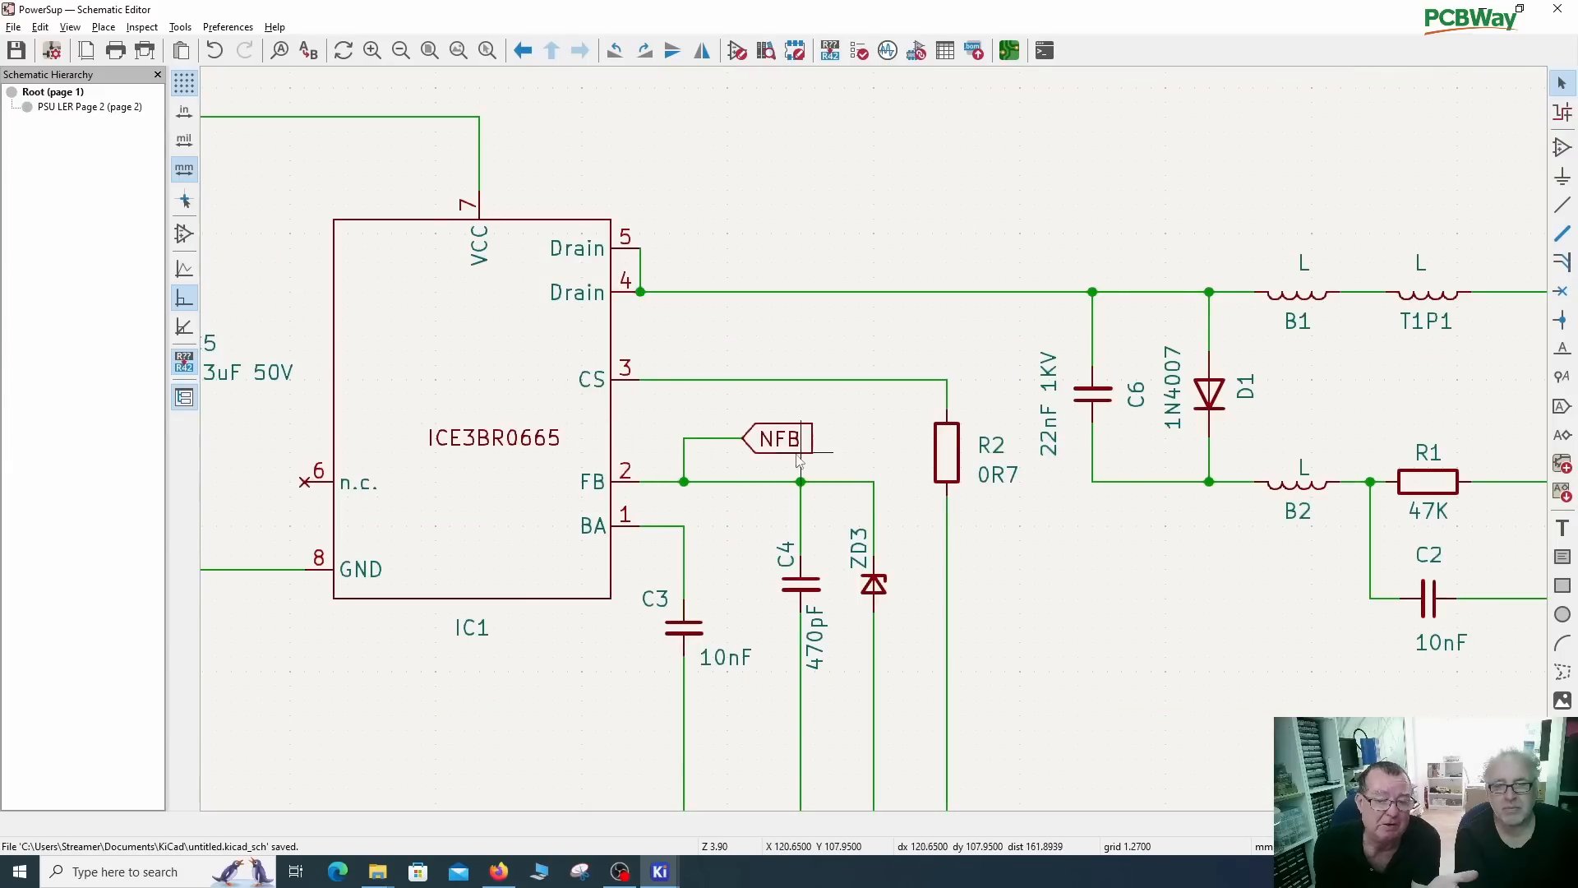
scroll(623, 470, "down", 2)
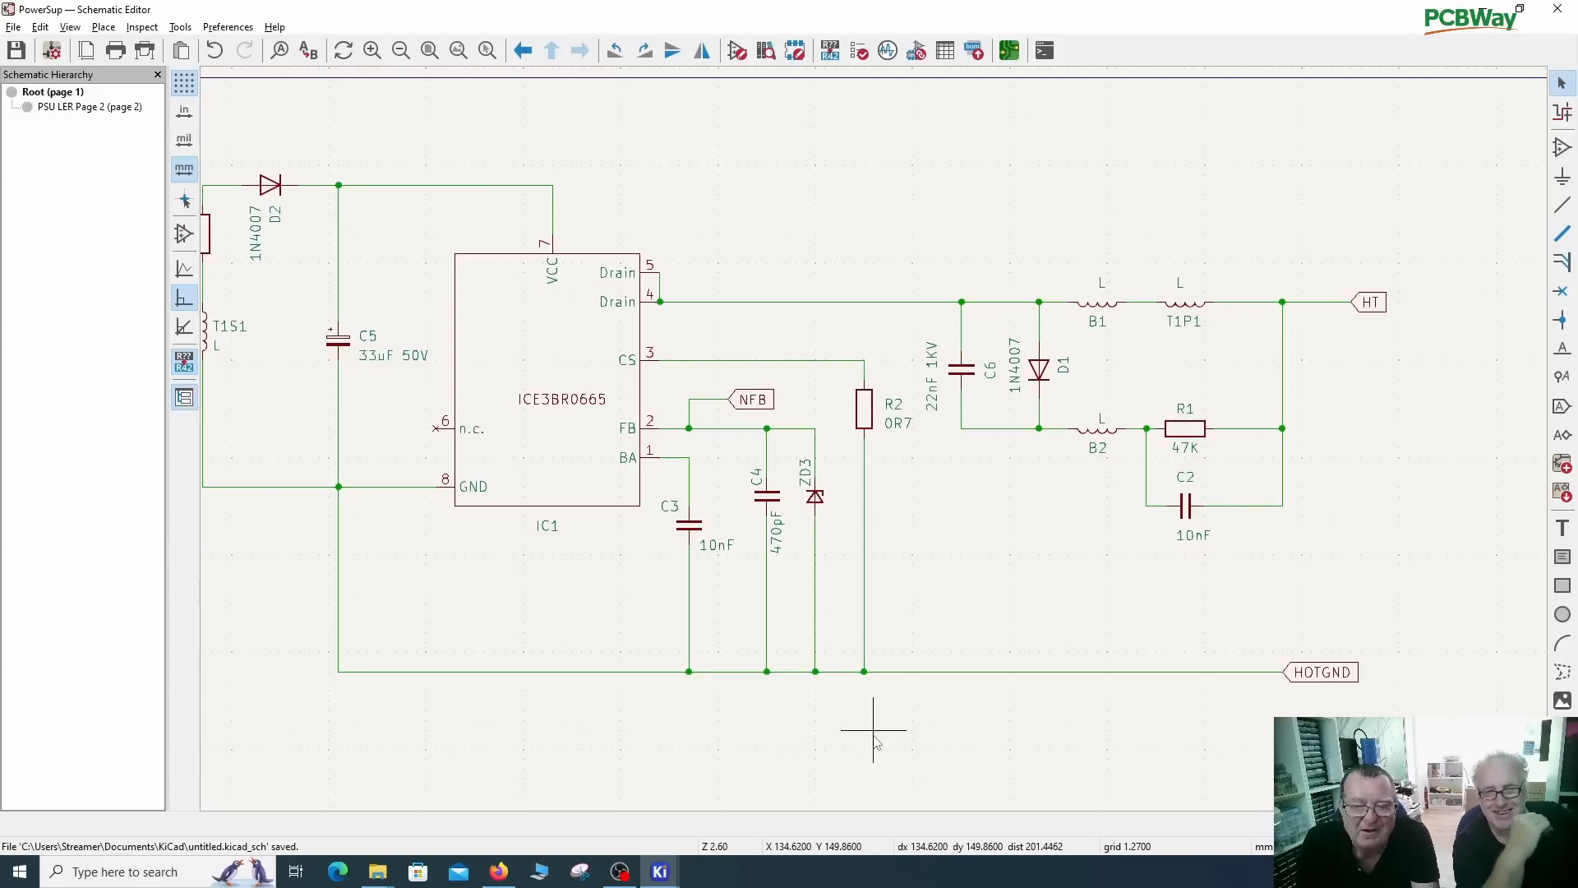
scroll(530, 398, "down", 3)
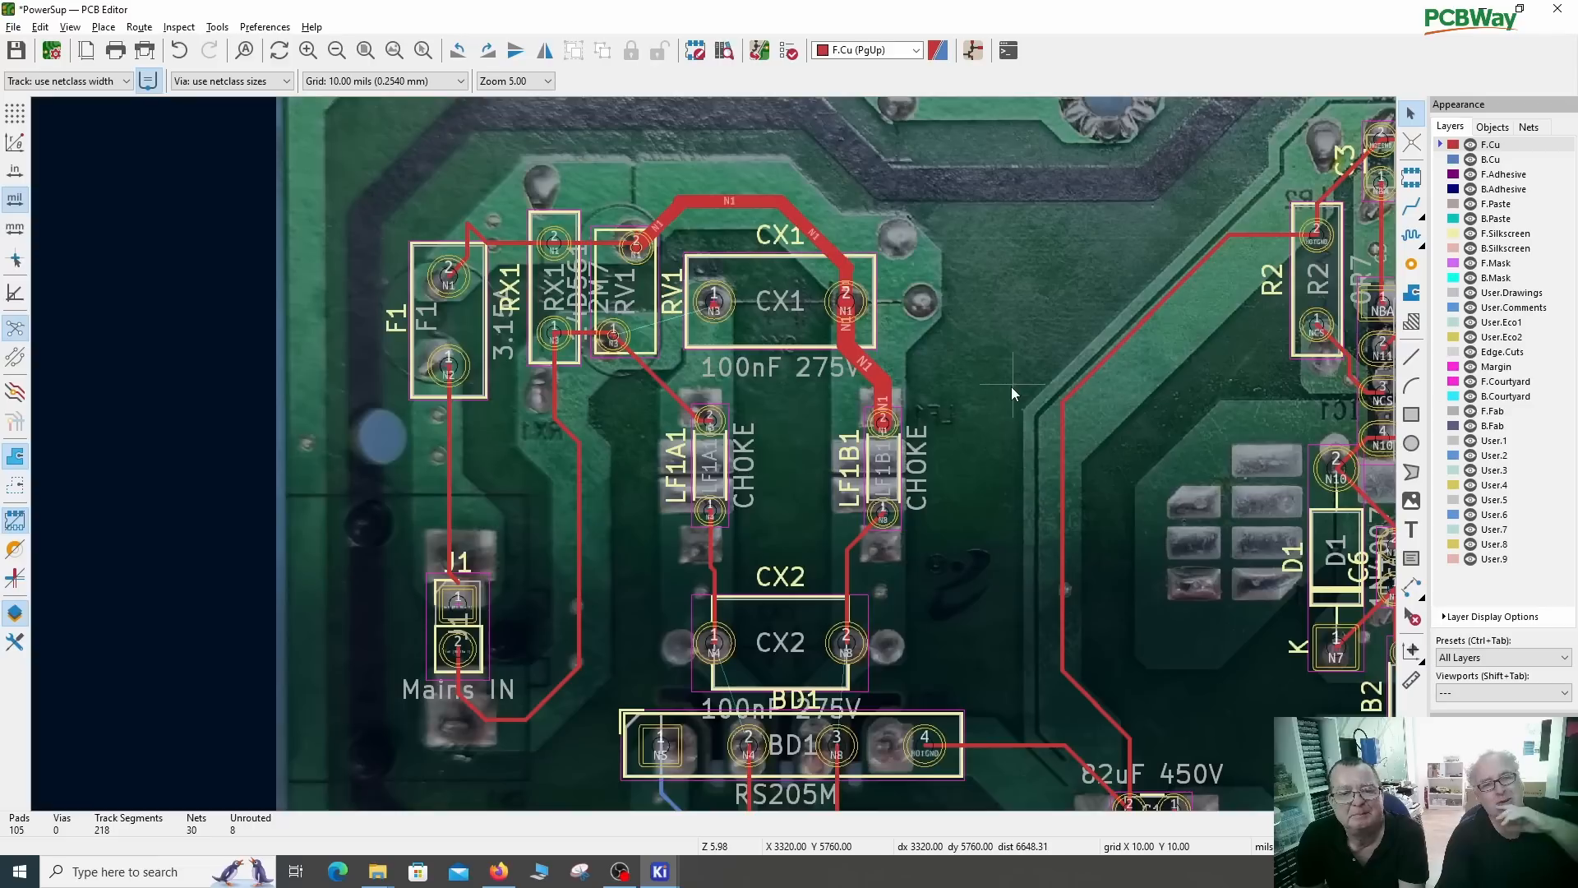
Step: Select the connected N1 track segments between CX1 and choke LF1B1 on the PCB and set their track width to 60 mils
left_click(870, 379)
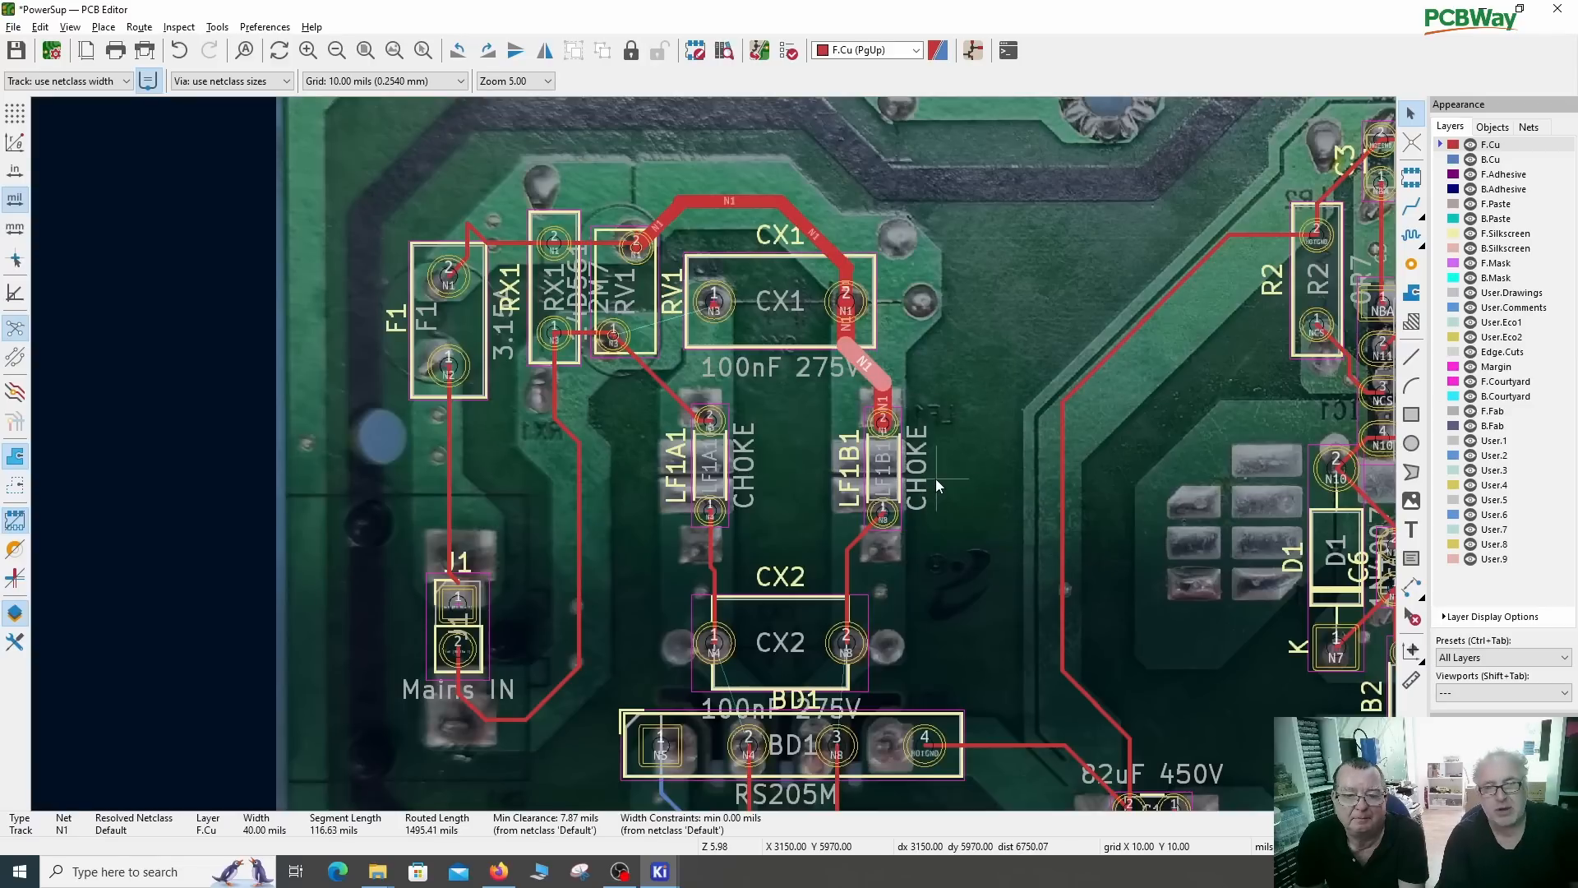
key("u")
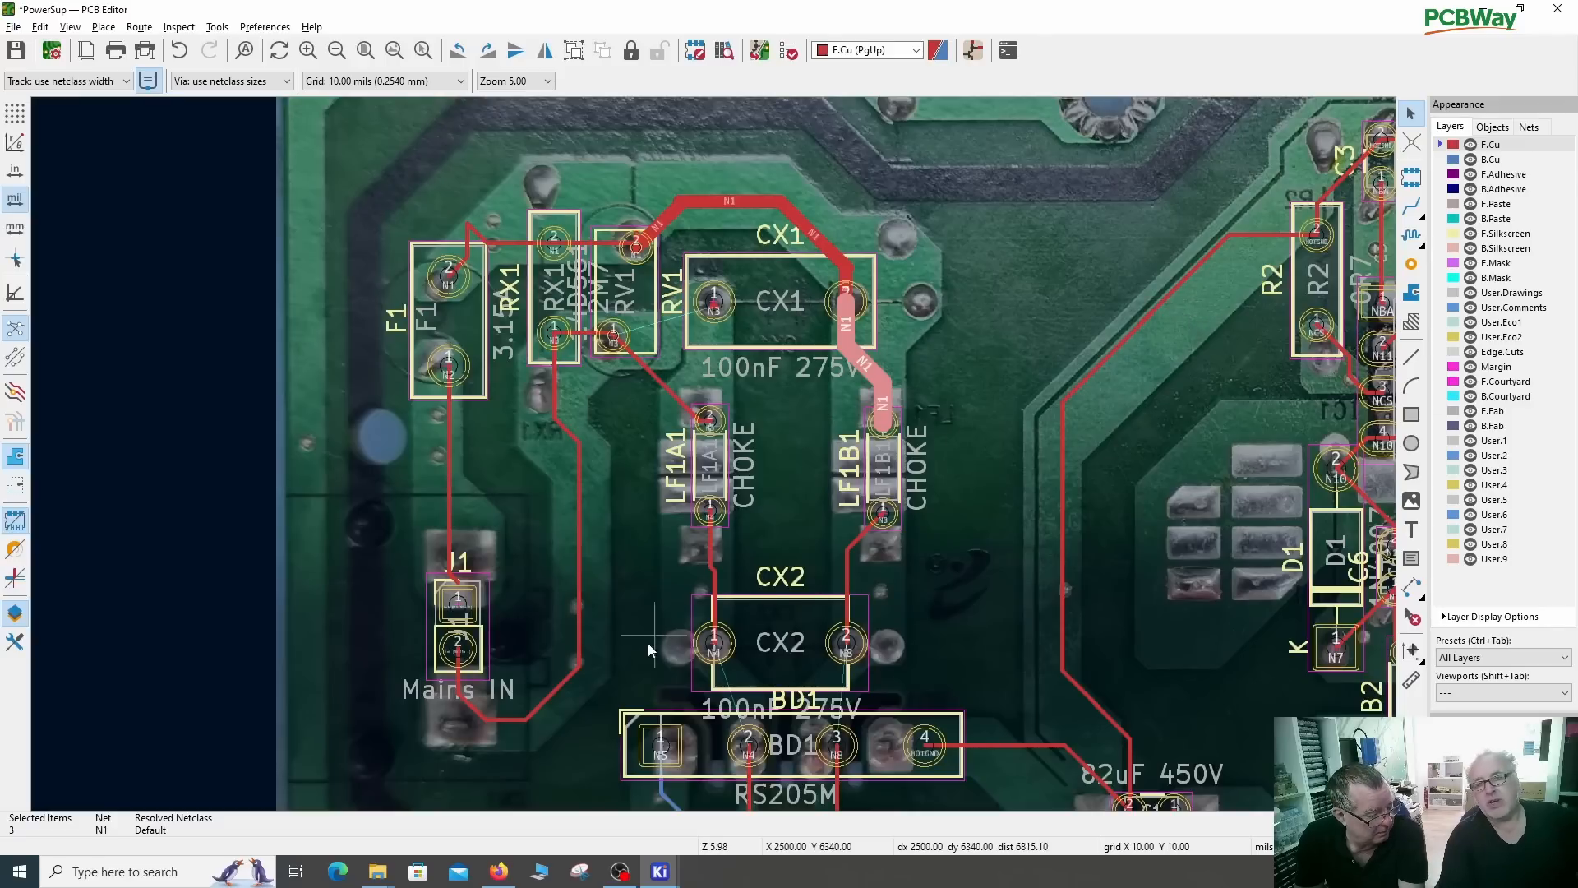
key("e")
key("ctrl+a")
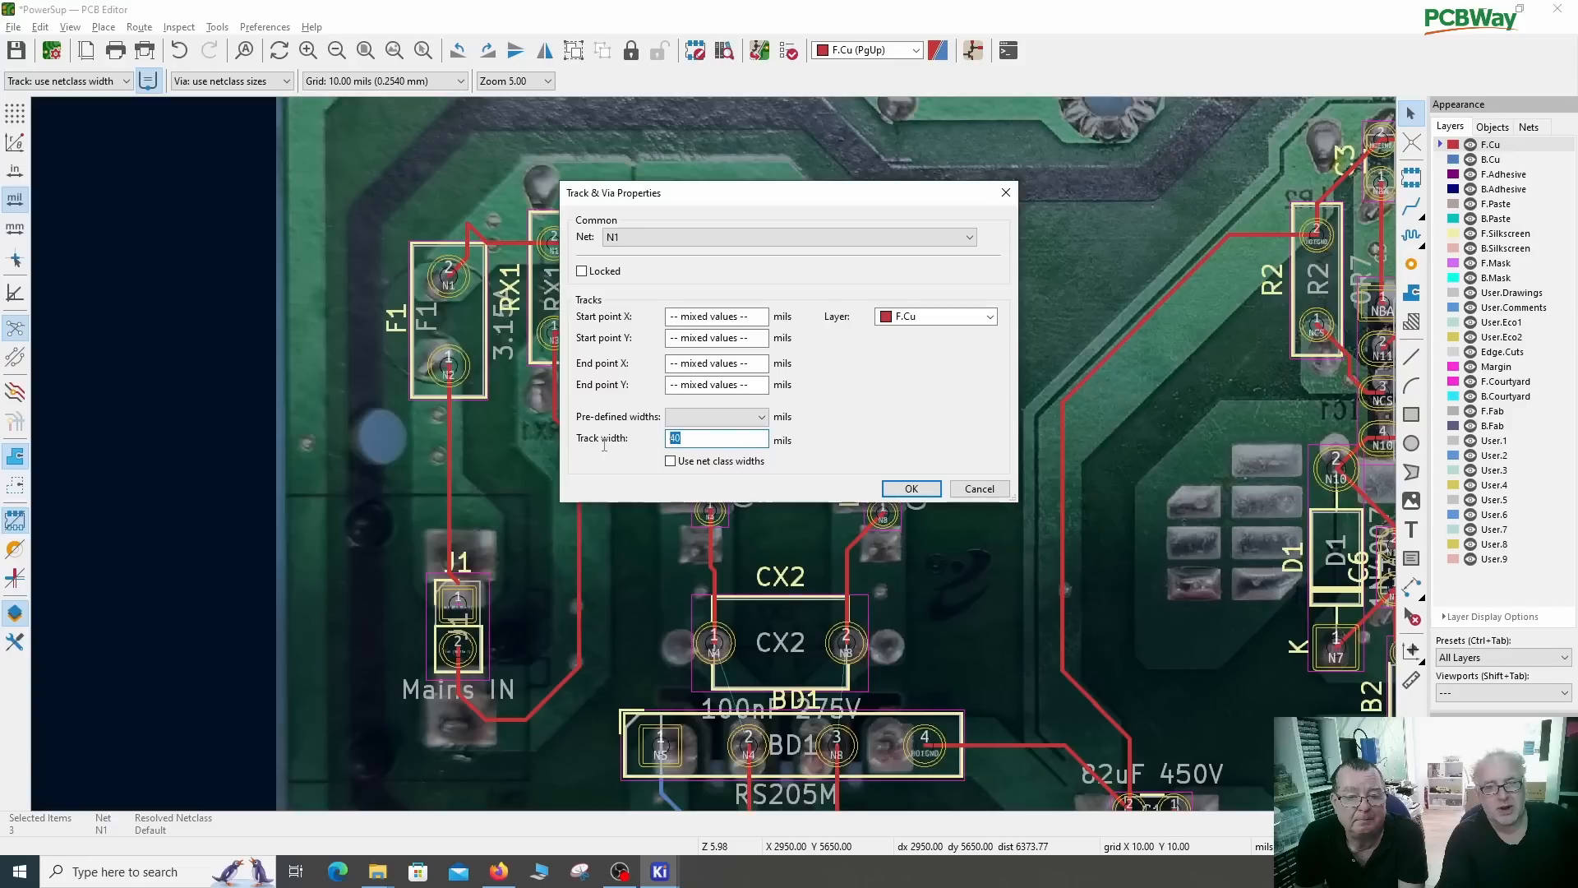
type("6")
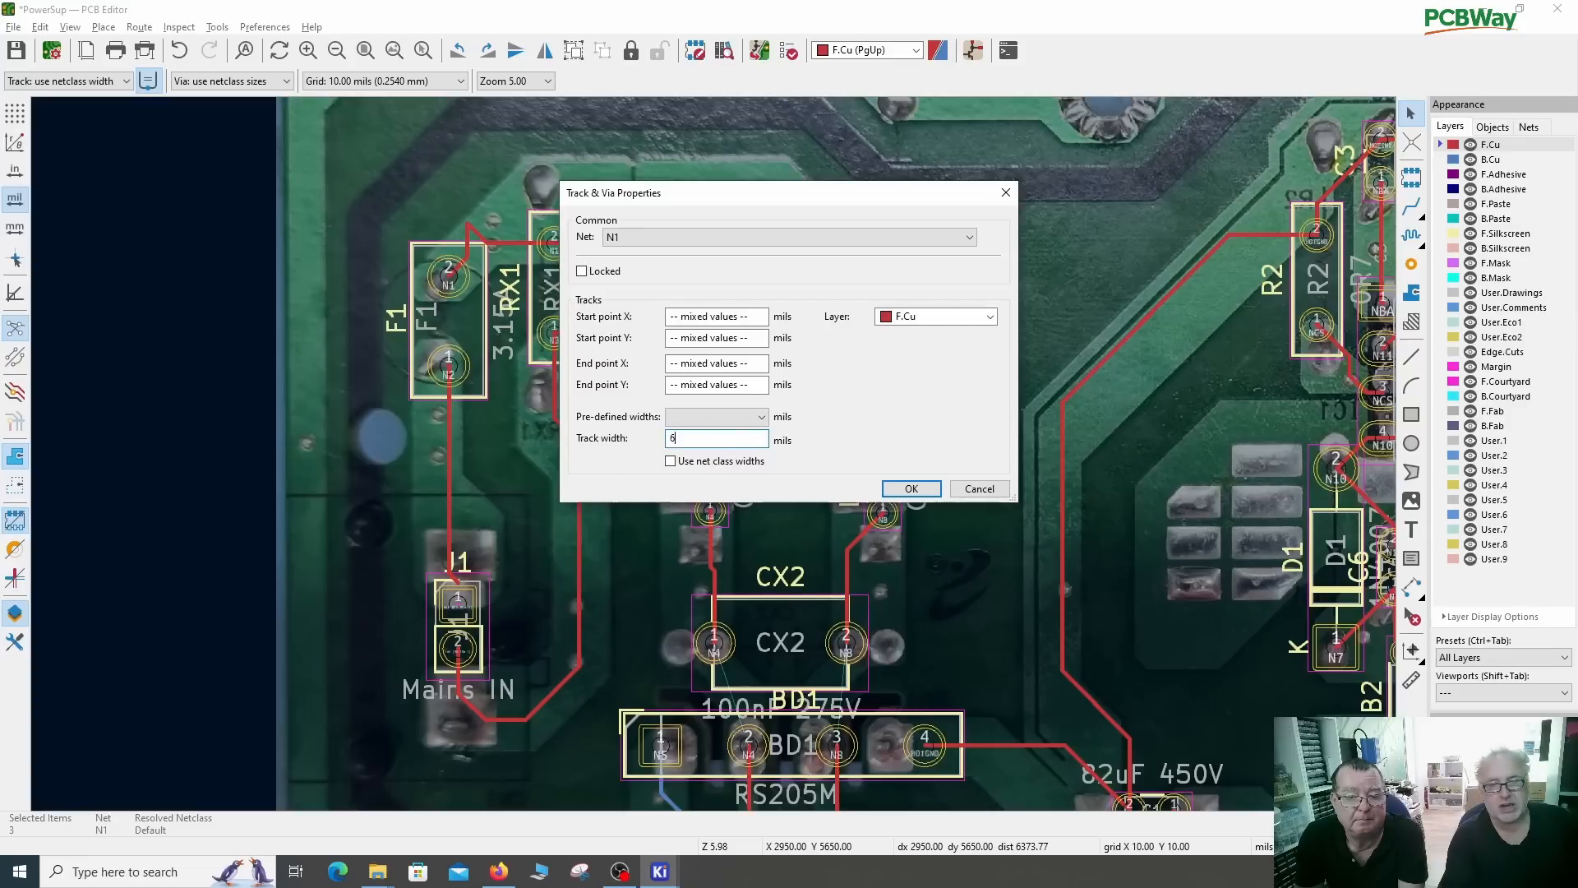
type("0")
key("Return")
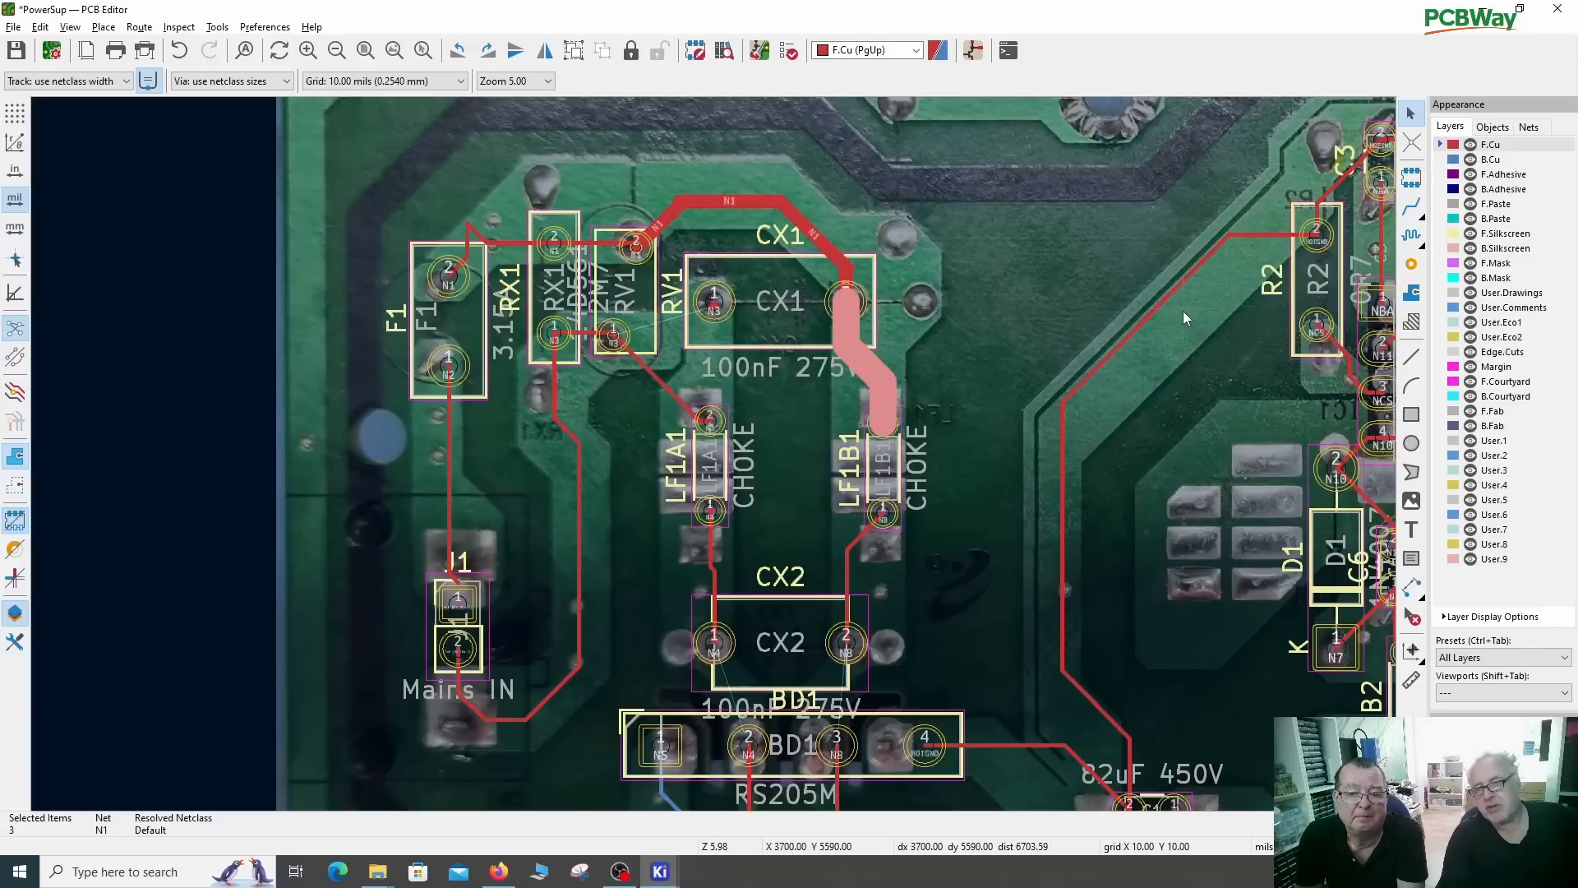
Step: Draw a polygon on F.Cu tracing the original board's N1 copper from fuse F1 past RX1, RV1 and CX1 to choke LF1B1
left_click(1412, 474)
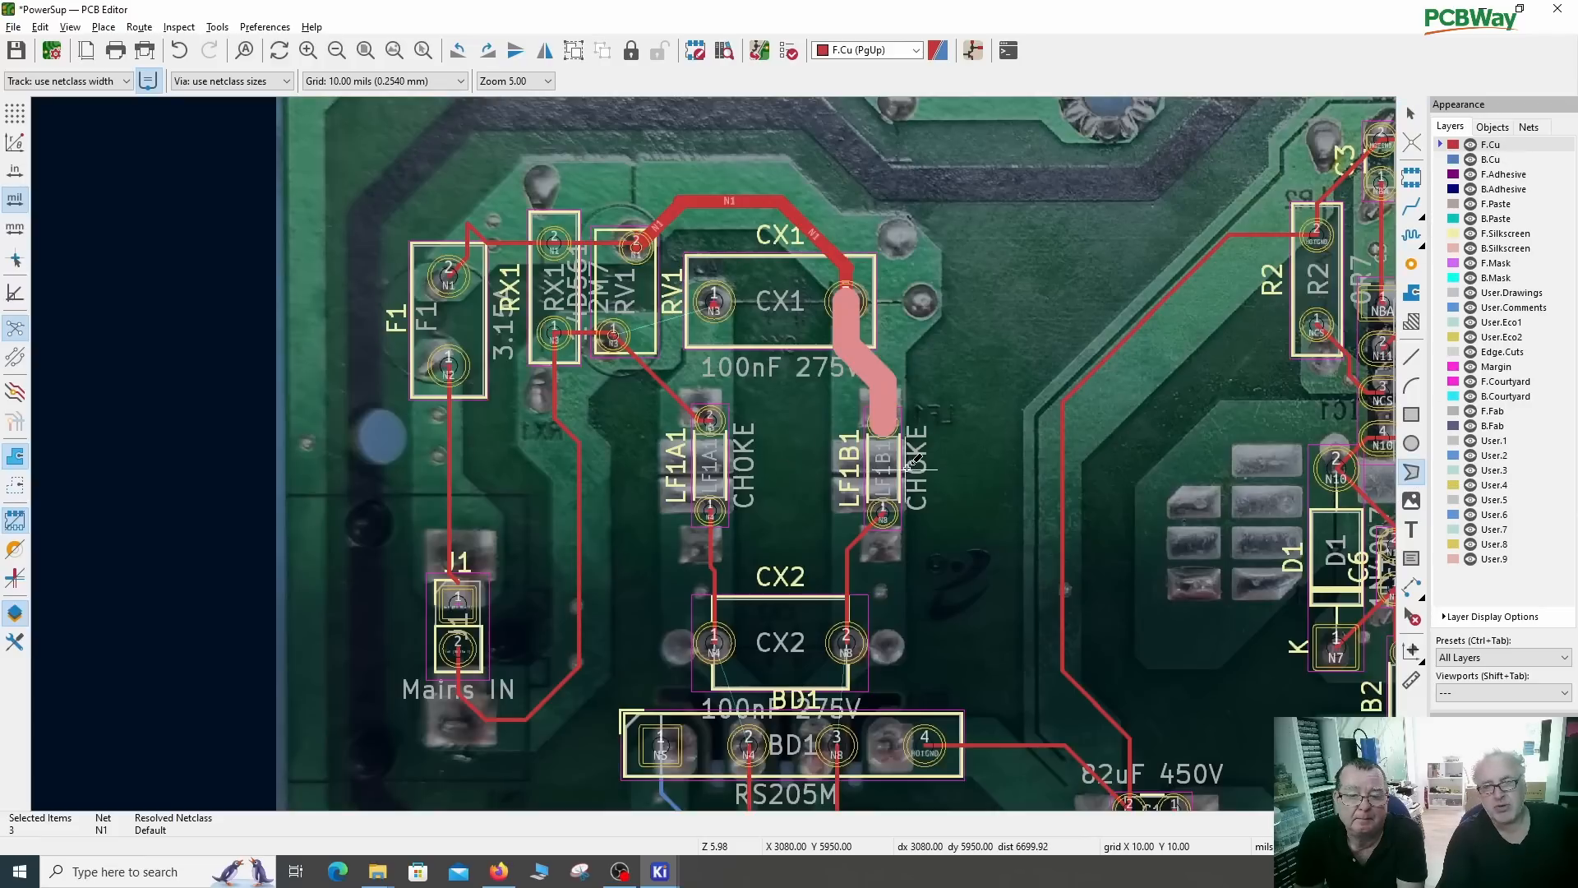
key("Escape")
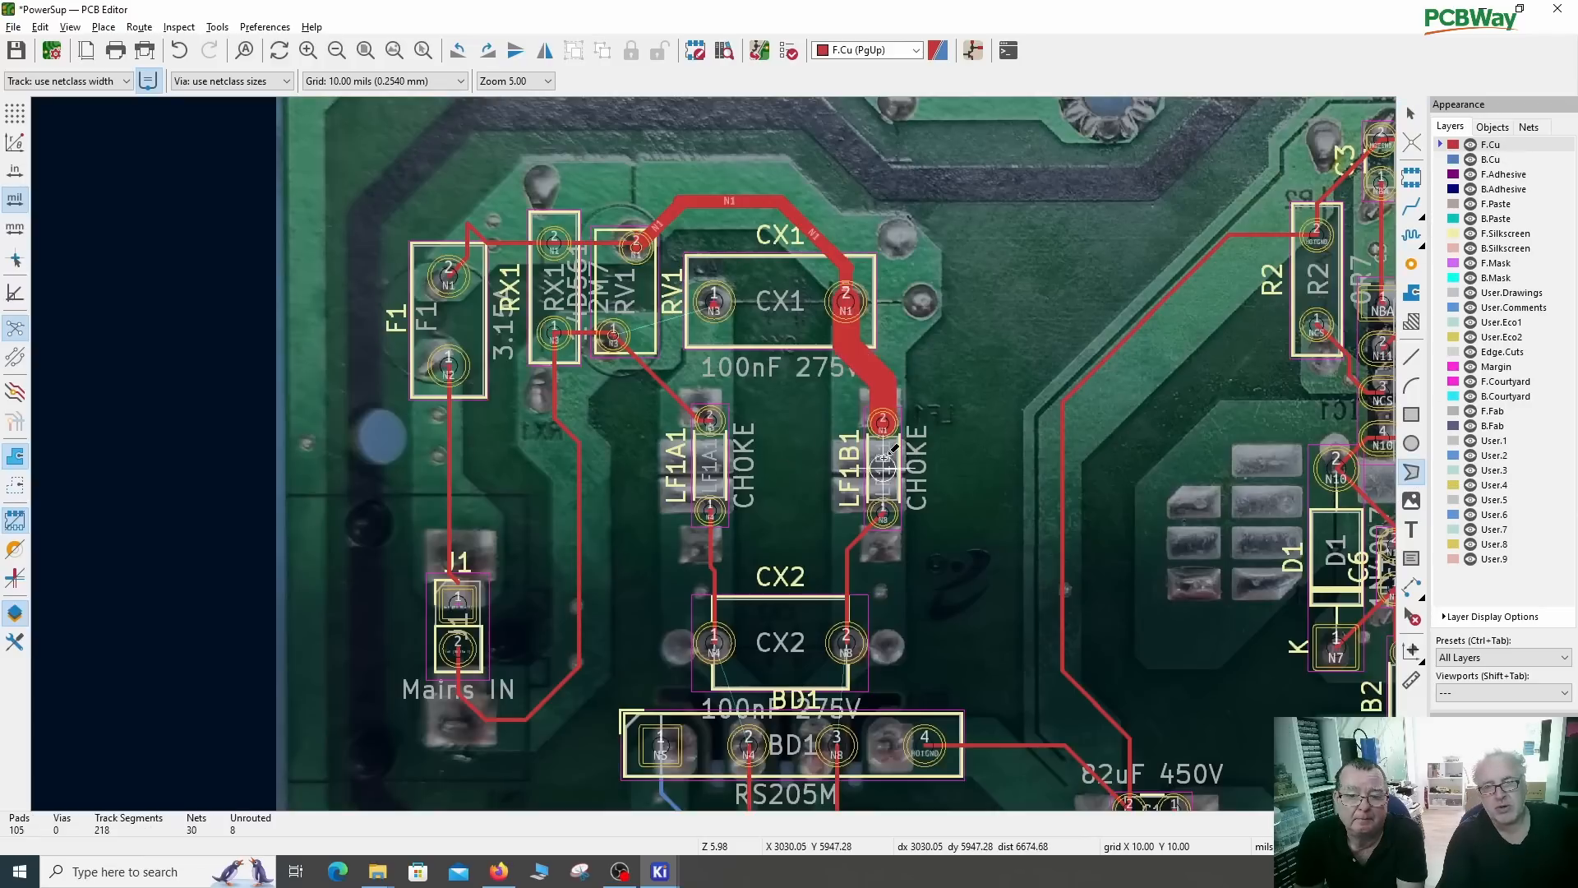
left_click(834, 466)
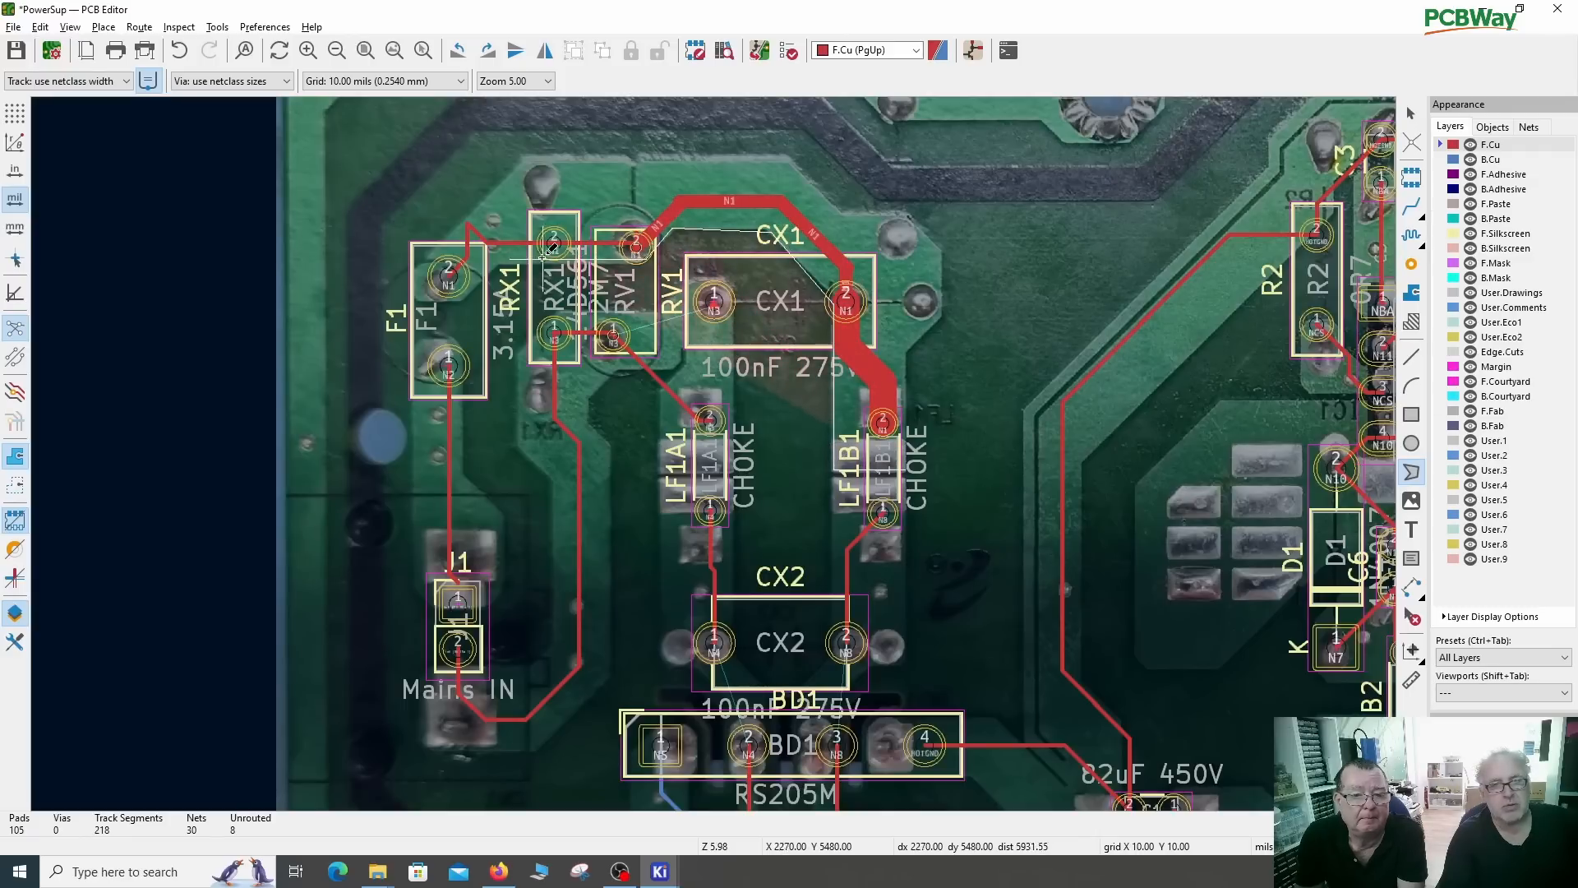
left_click(499, 260)
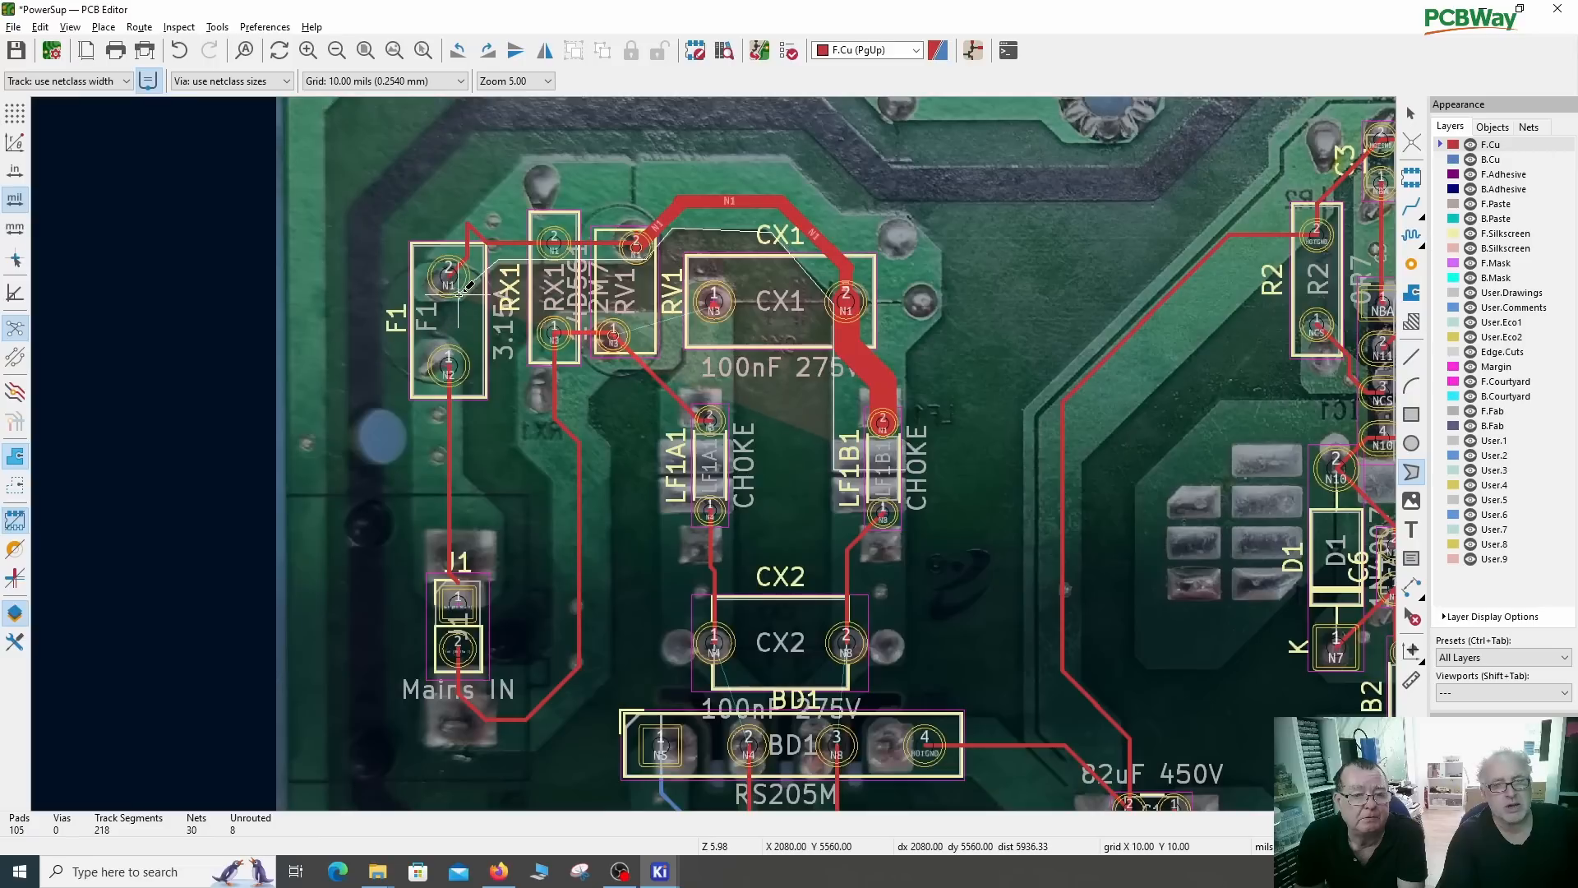
left_click(406, 299)
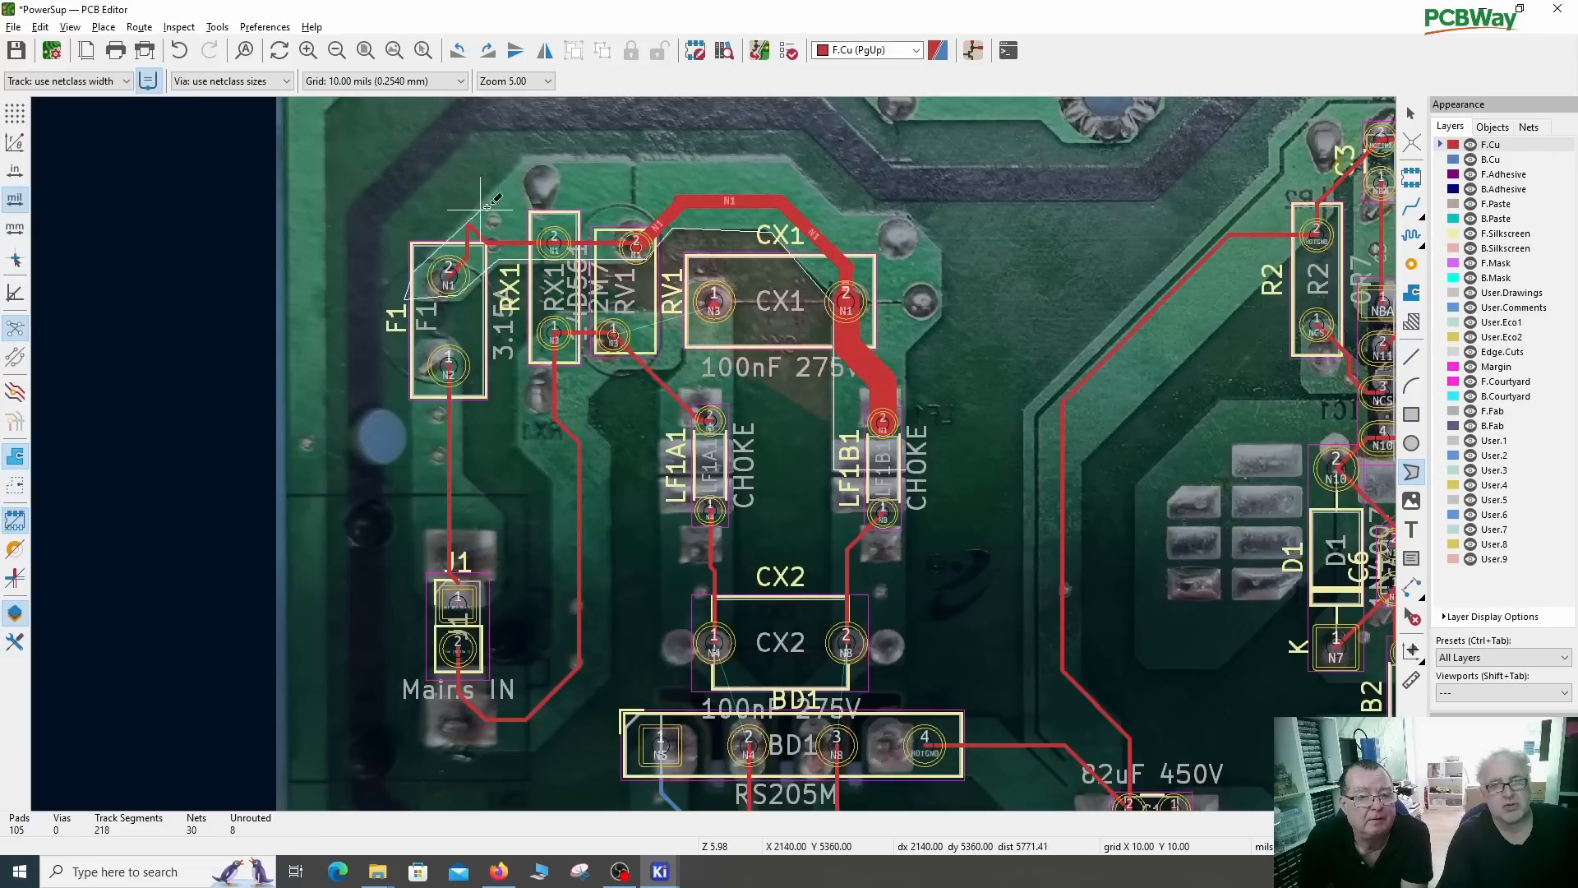
left_click(520, 155)
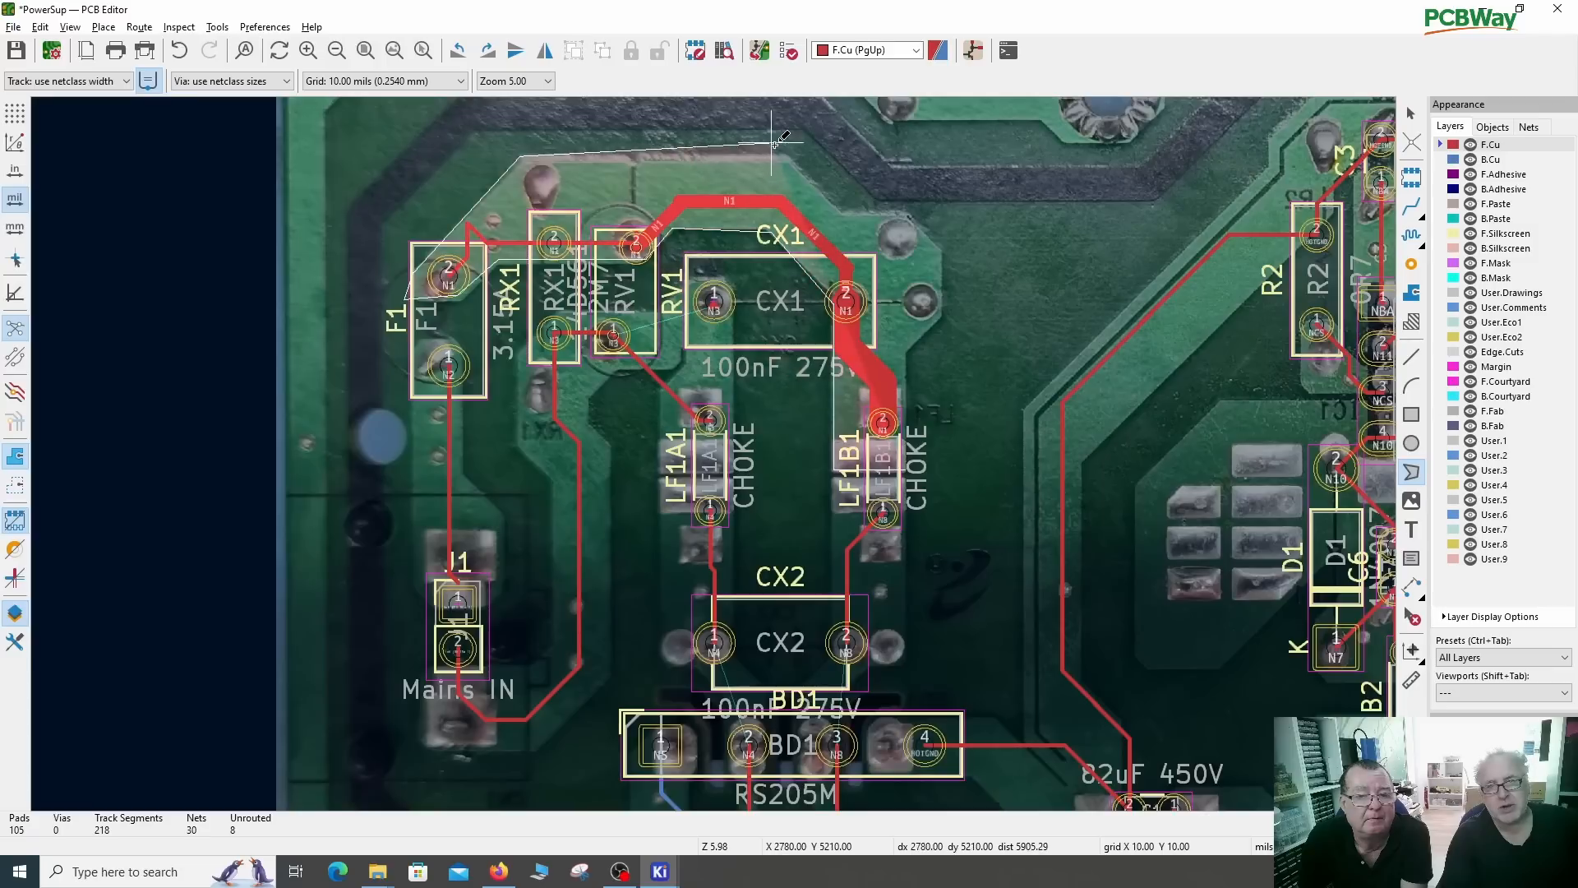
left_click(789, 156)
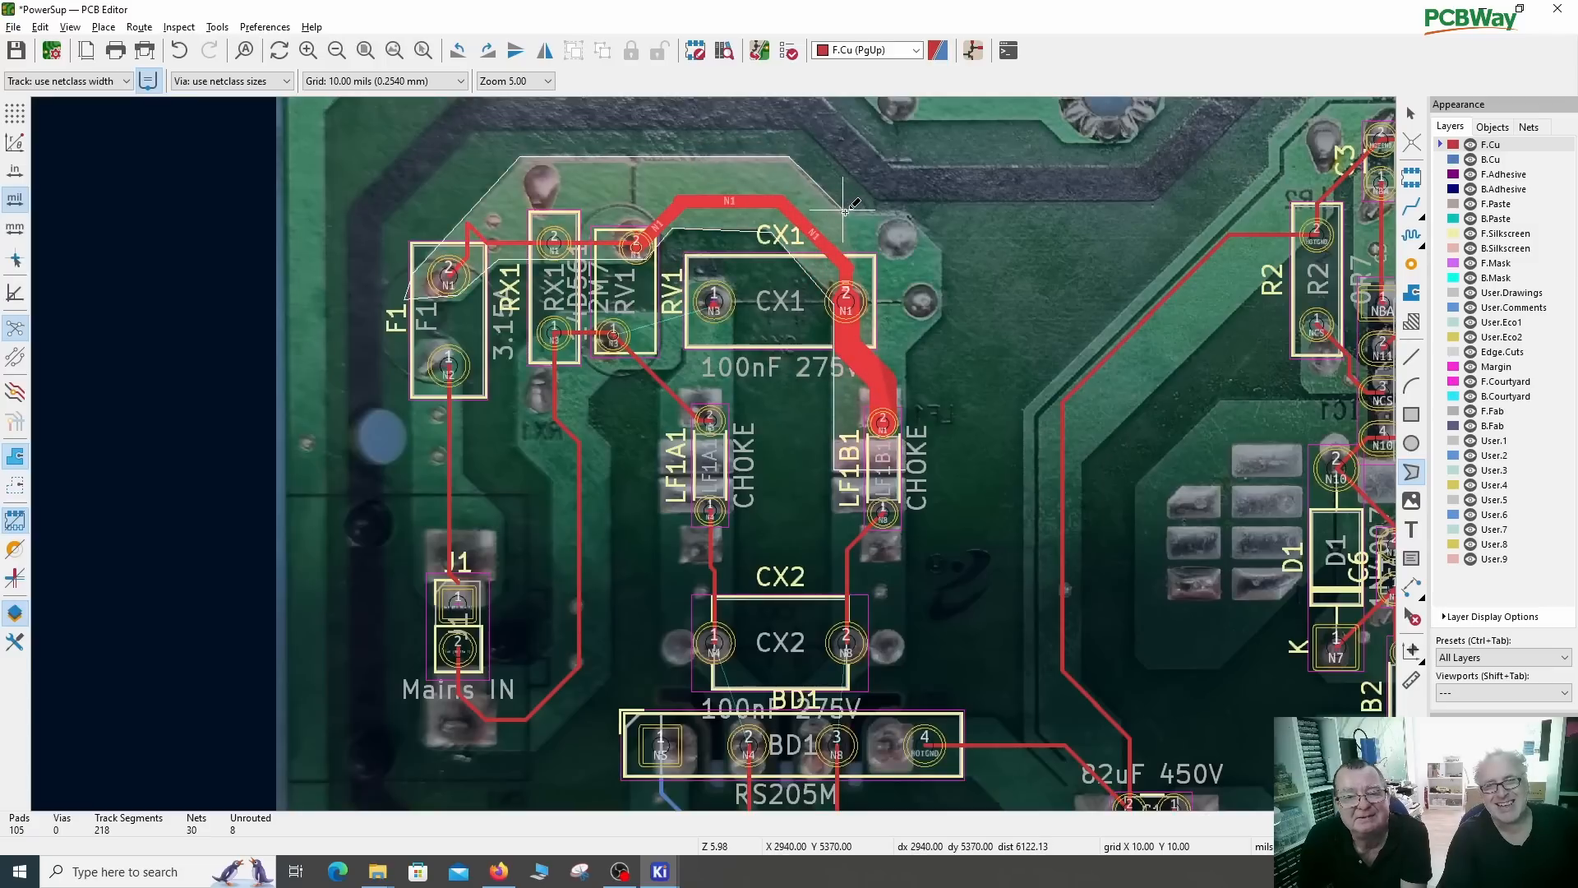
left_click(840, 213)
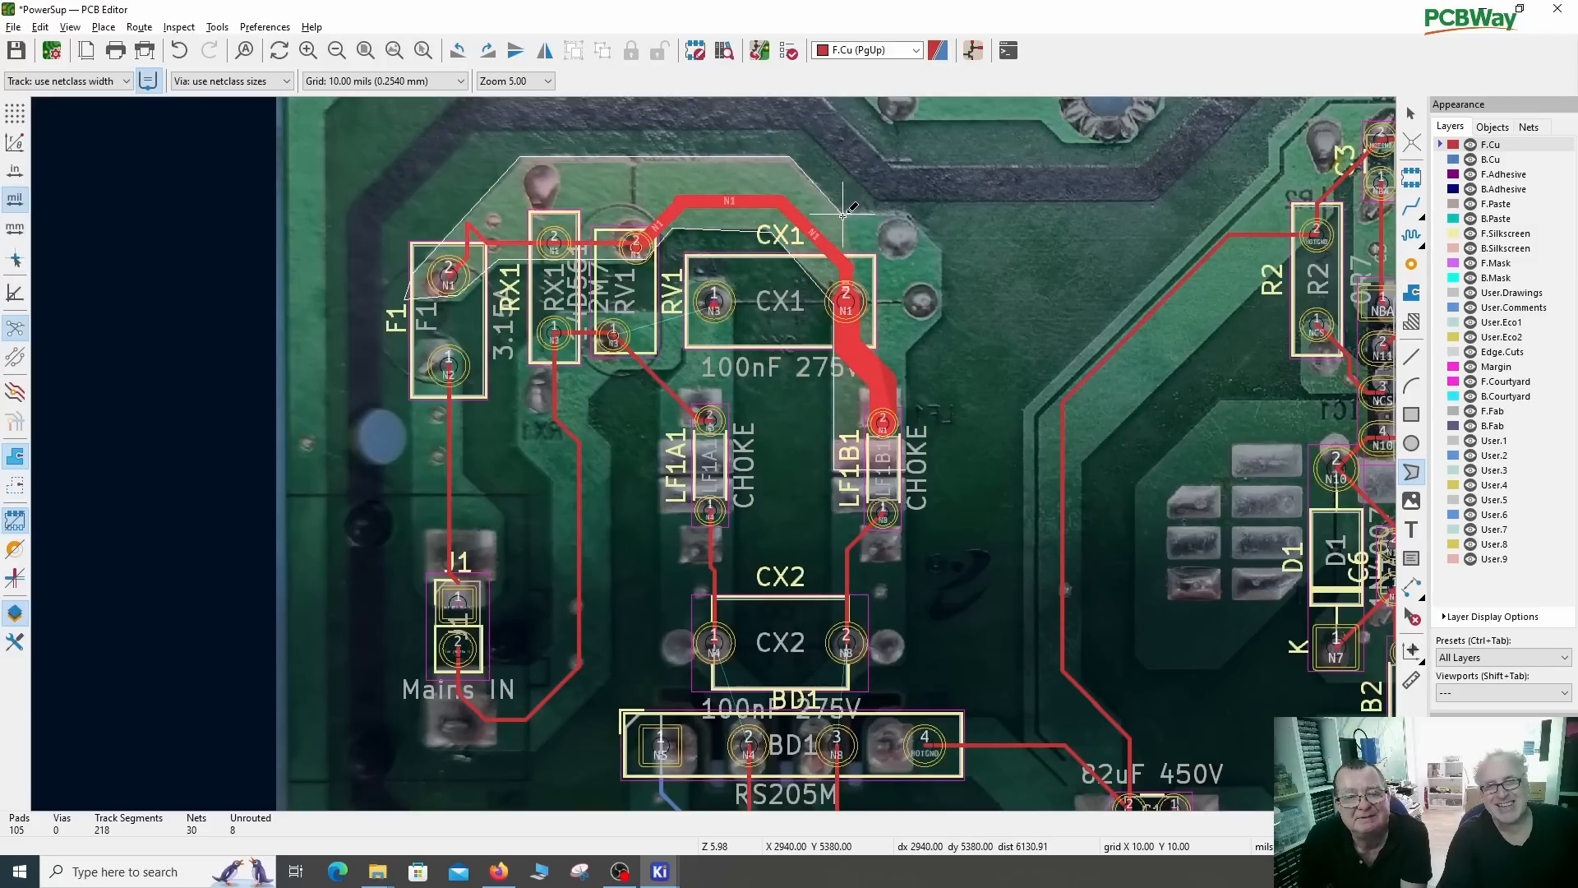
left_click(897, 213)
left_click(938, 244)
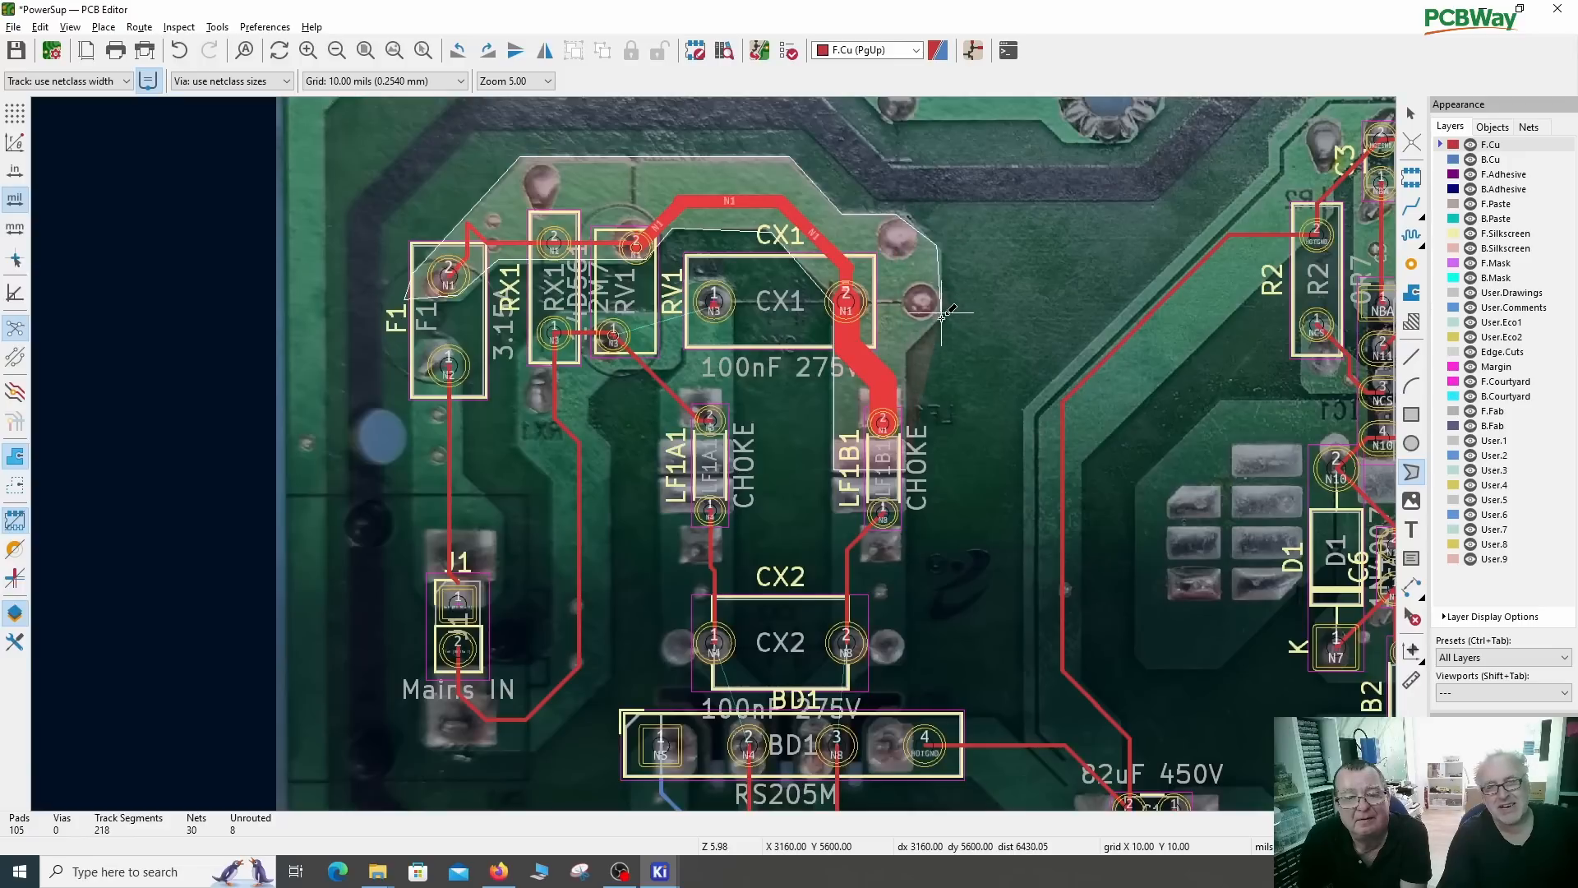
left_click(941, 314)
left_click(910, 349)
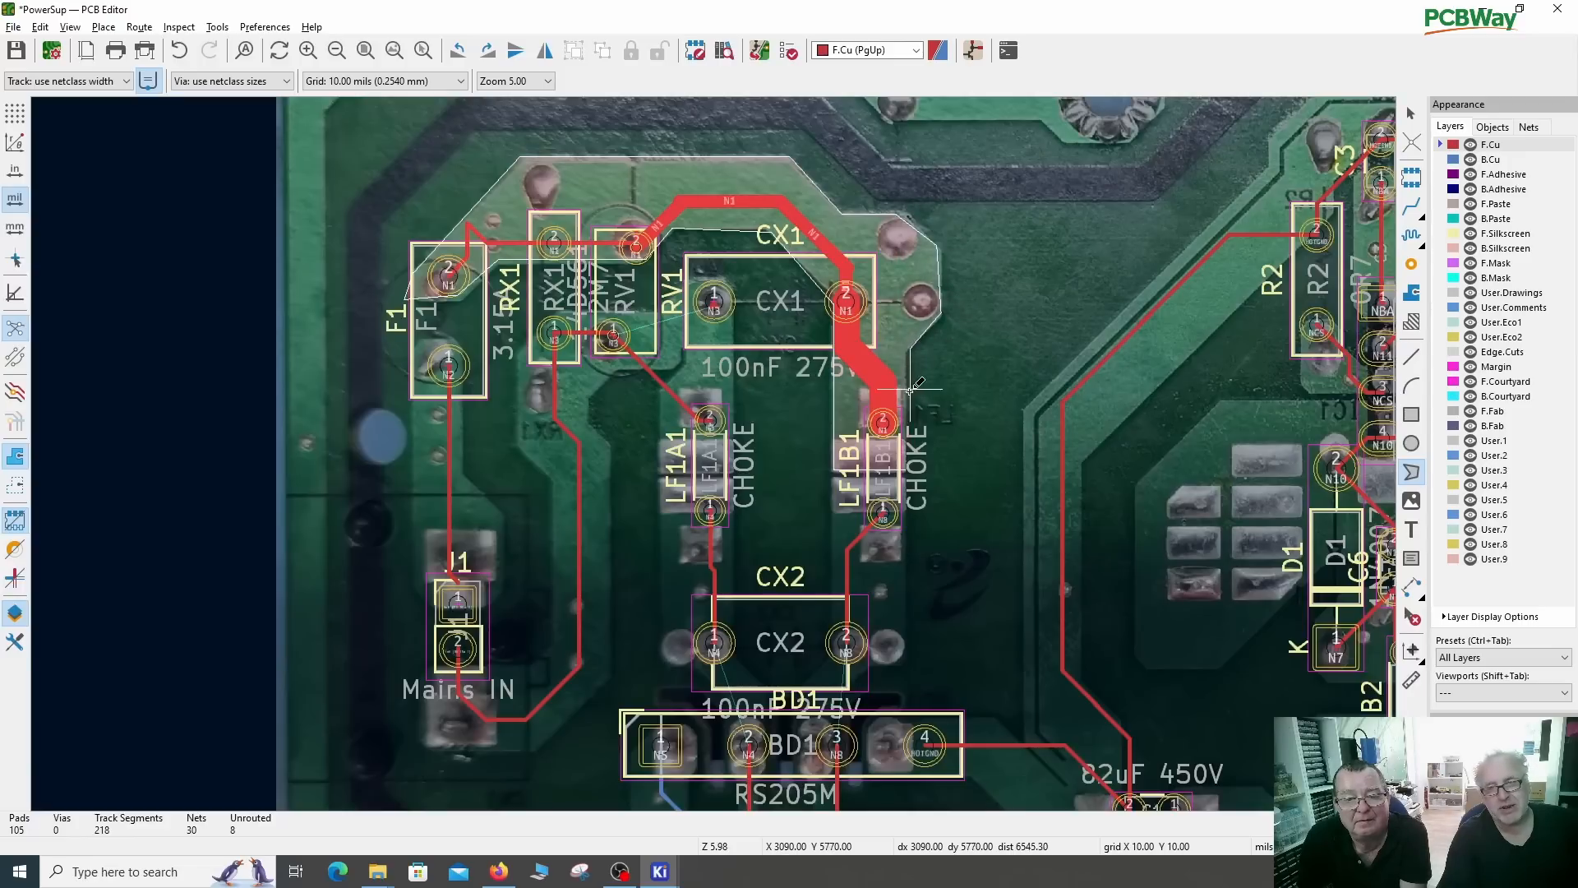
double_click(905, 469)
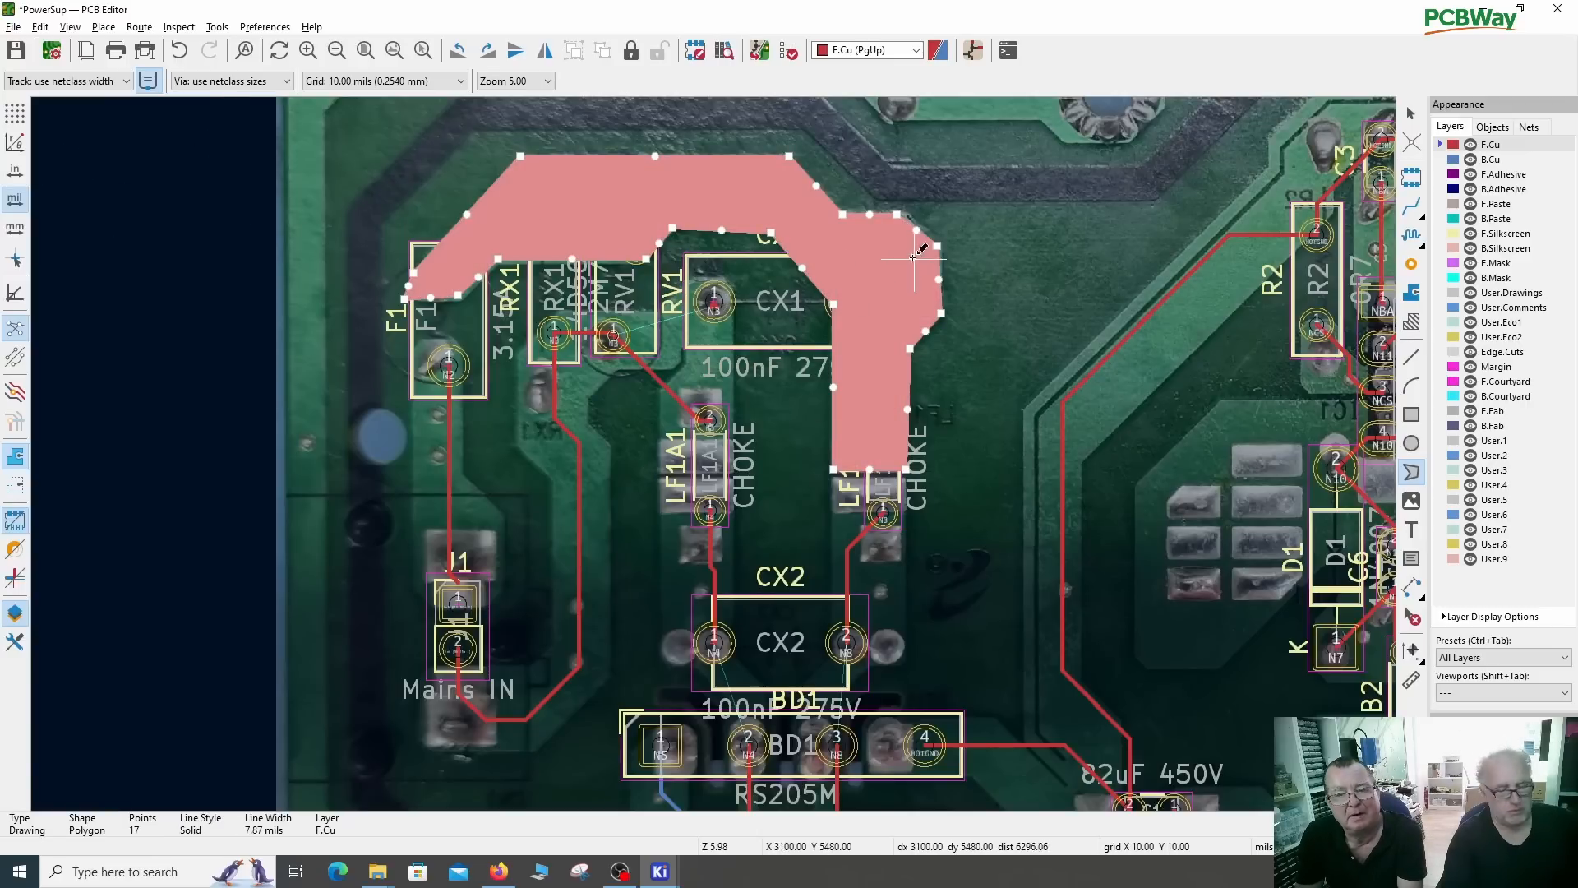
key("Escape")
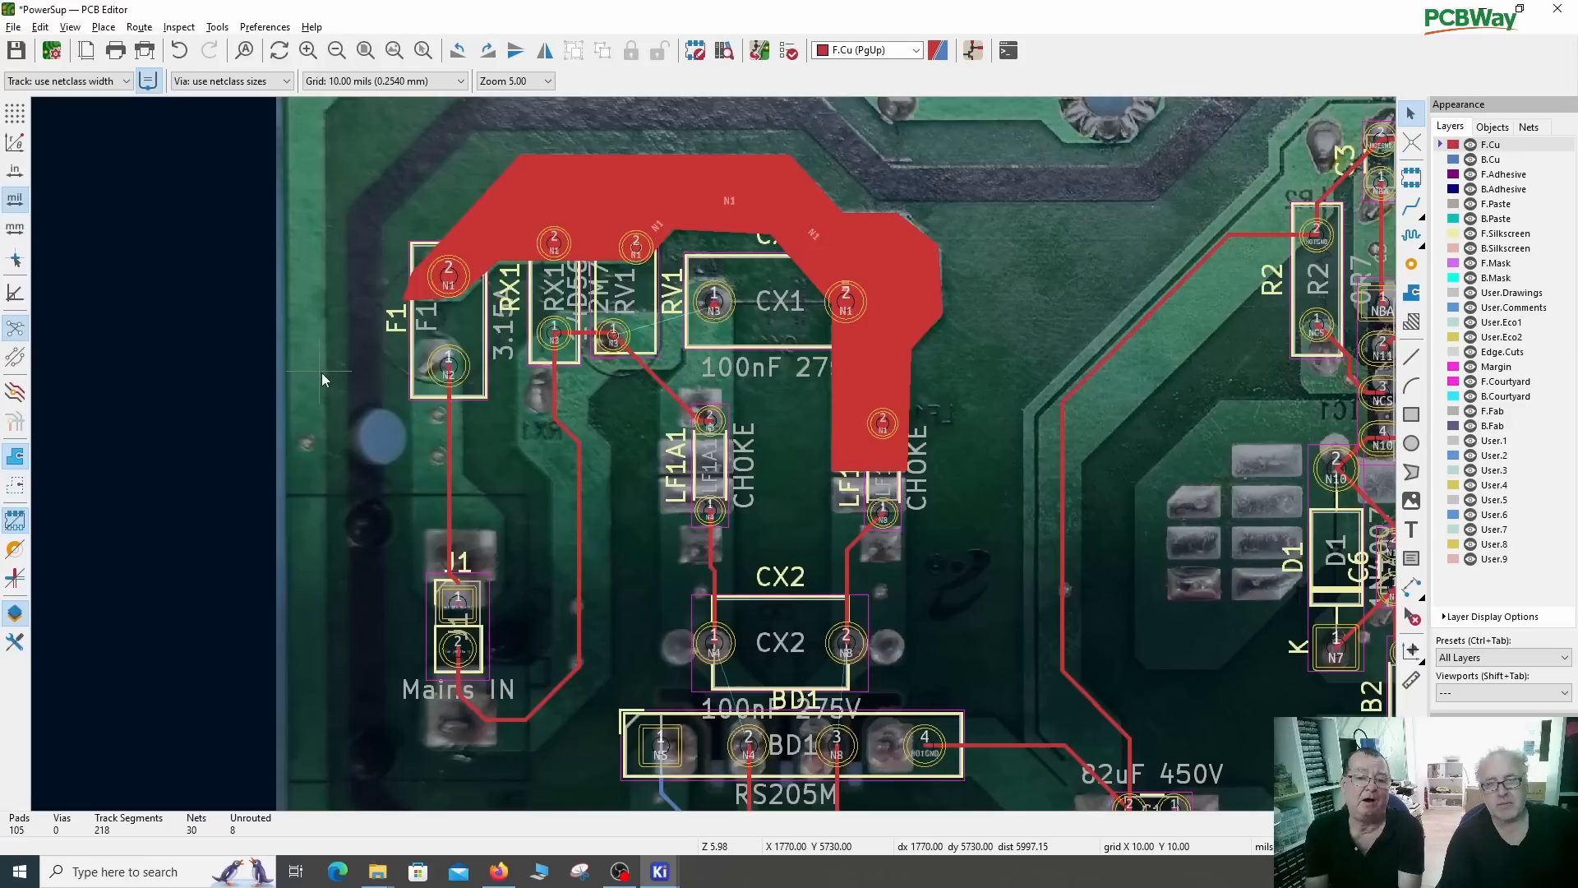